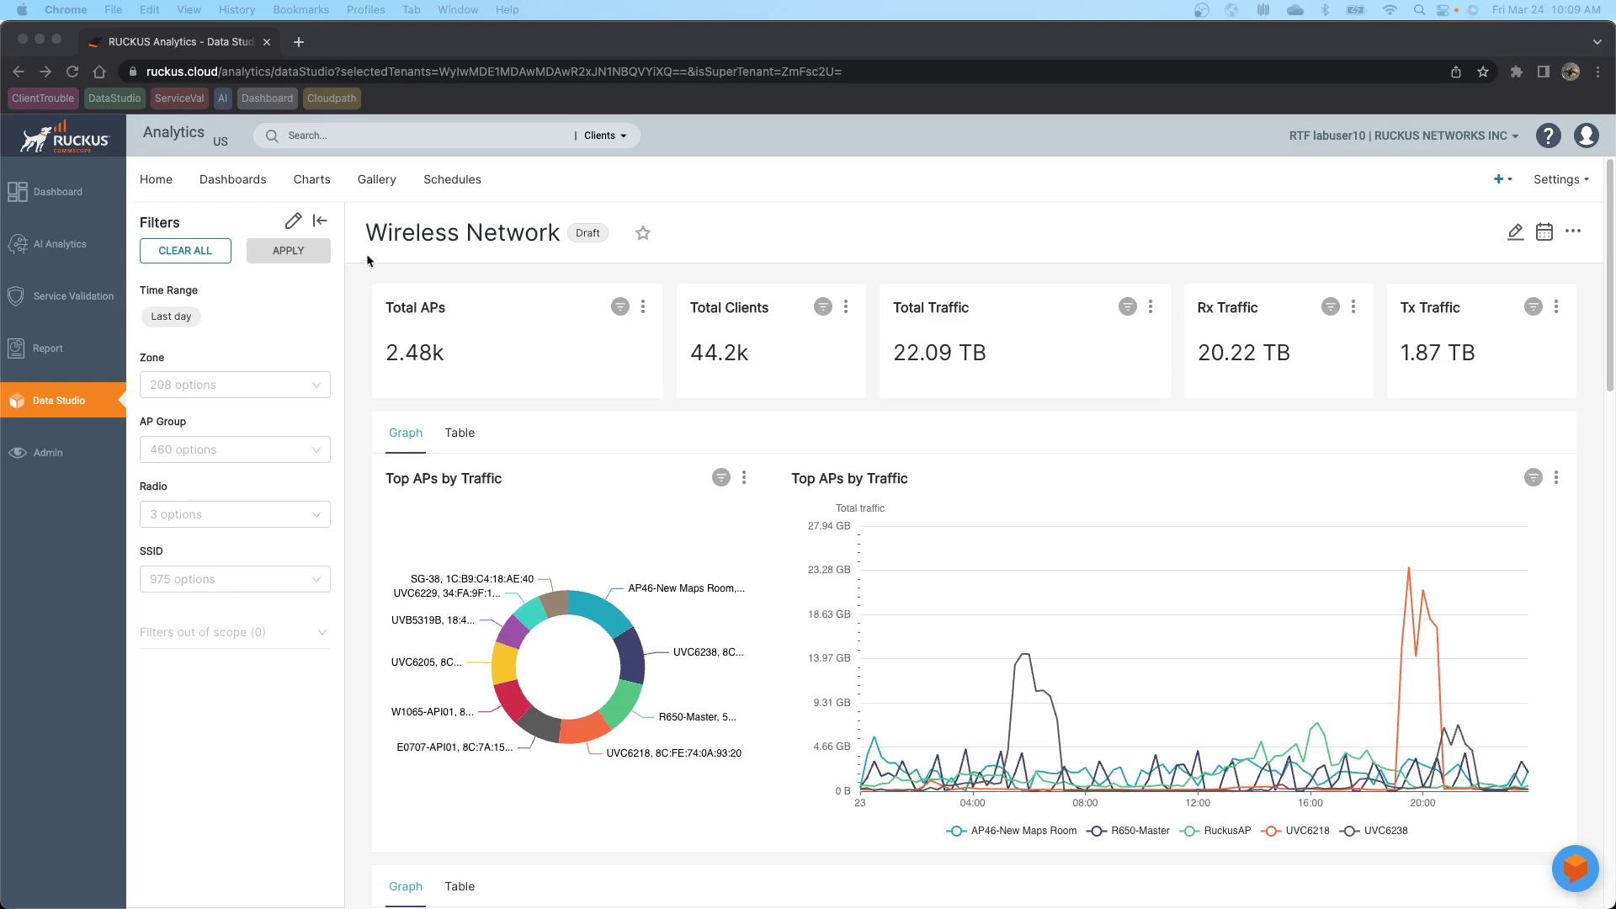
Step: Start a new chart in the charts list and choose the Client Info and Statistics dataset for it
left_click(313, 186)
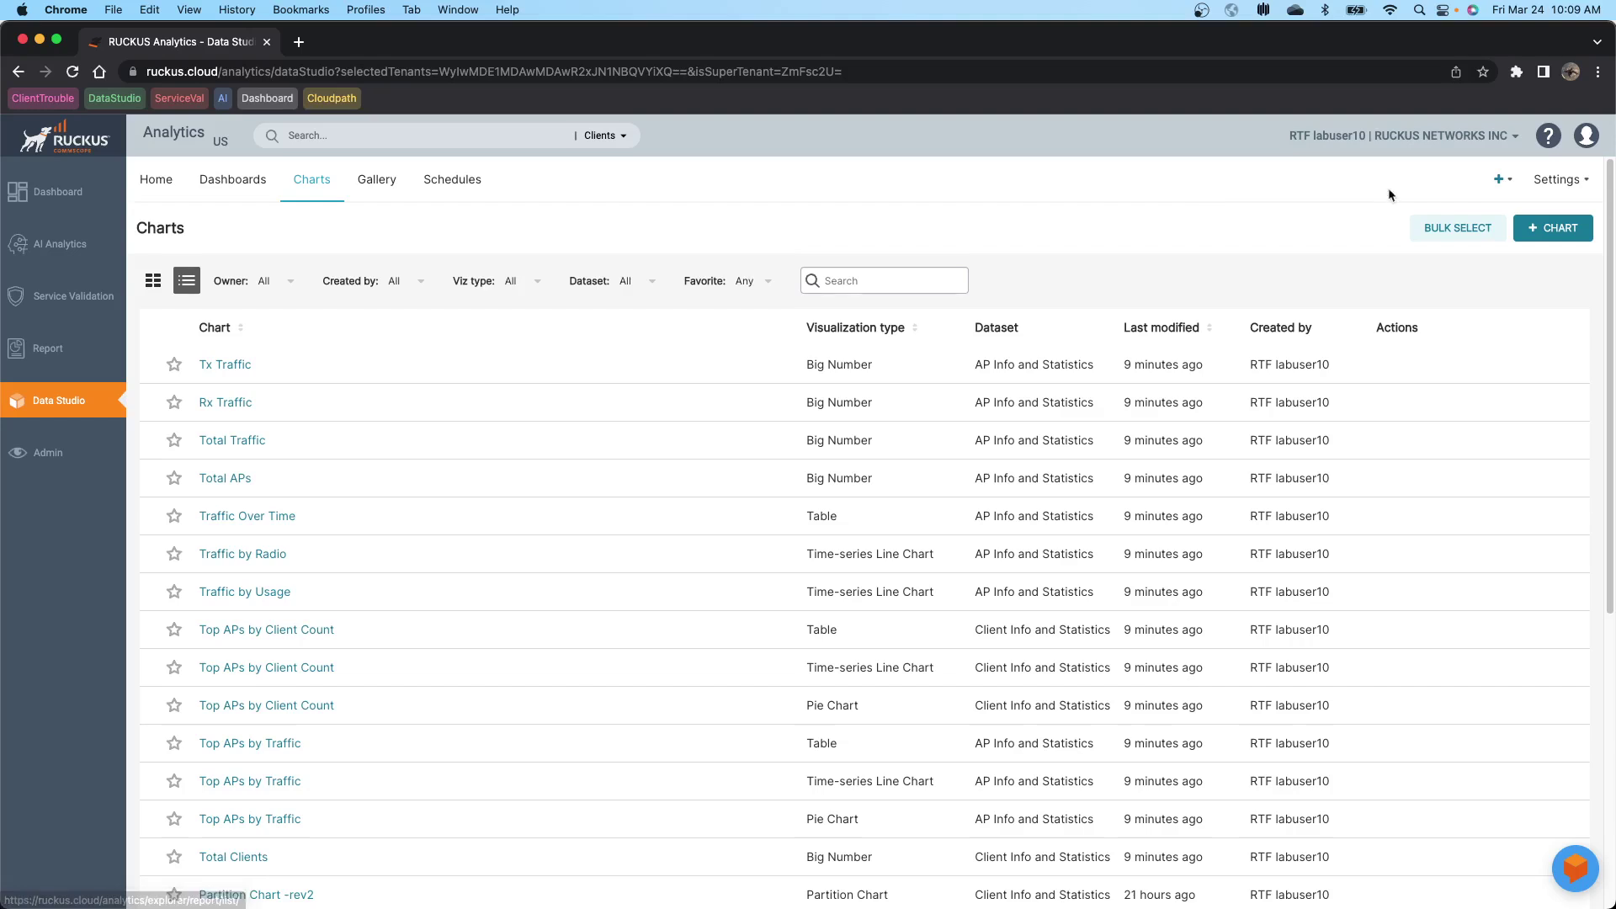
left_click(1560, 227)
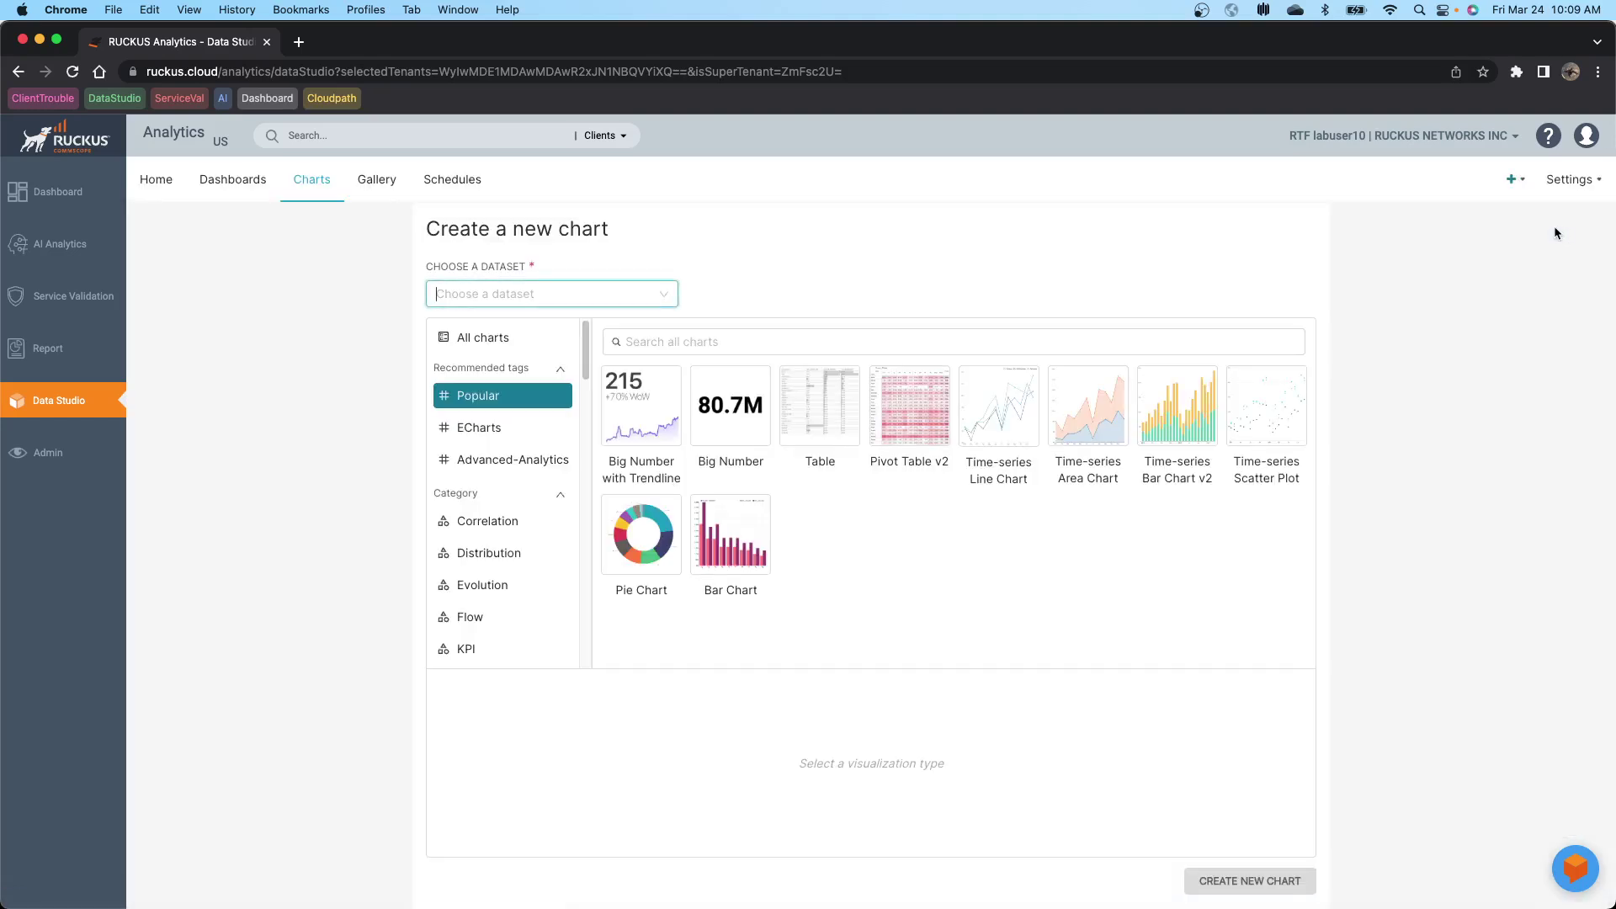
left_click(514, 296)
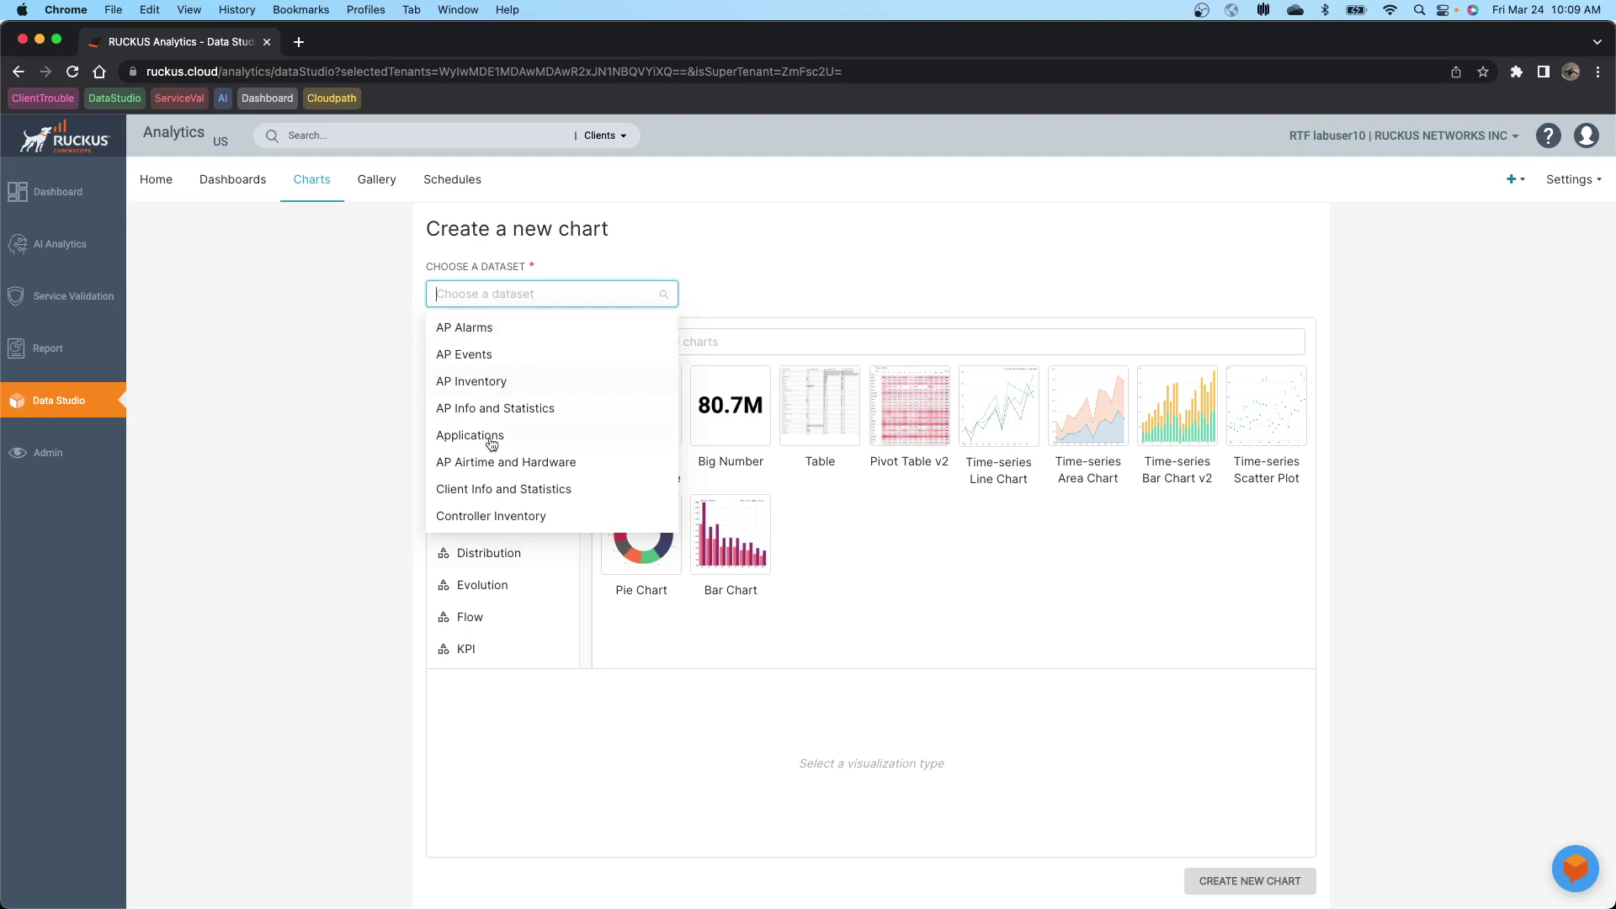
left_click(497, 491)
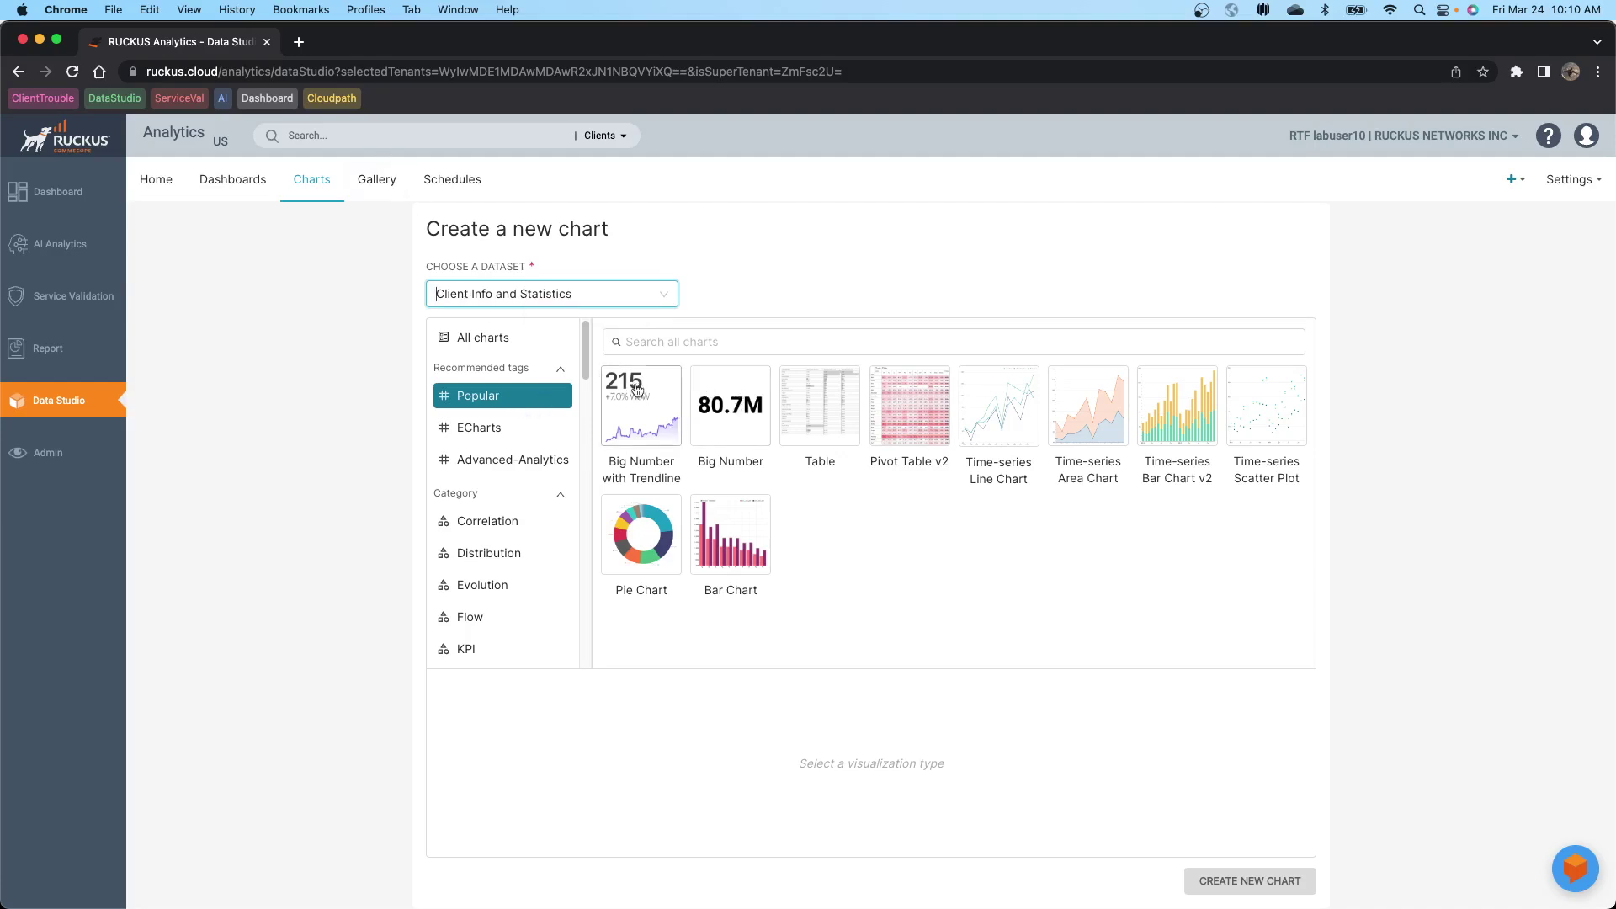
Step: Choose the Big Number visualization from all chart types and create the chart
left_click(490, 342)
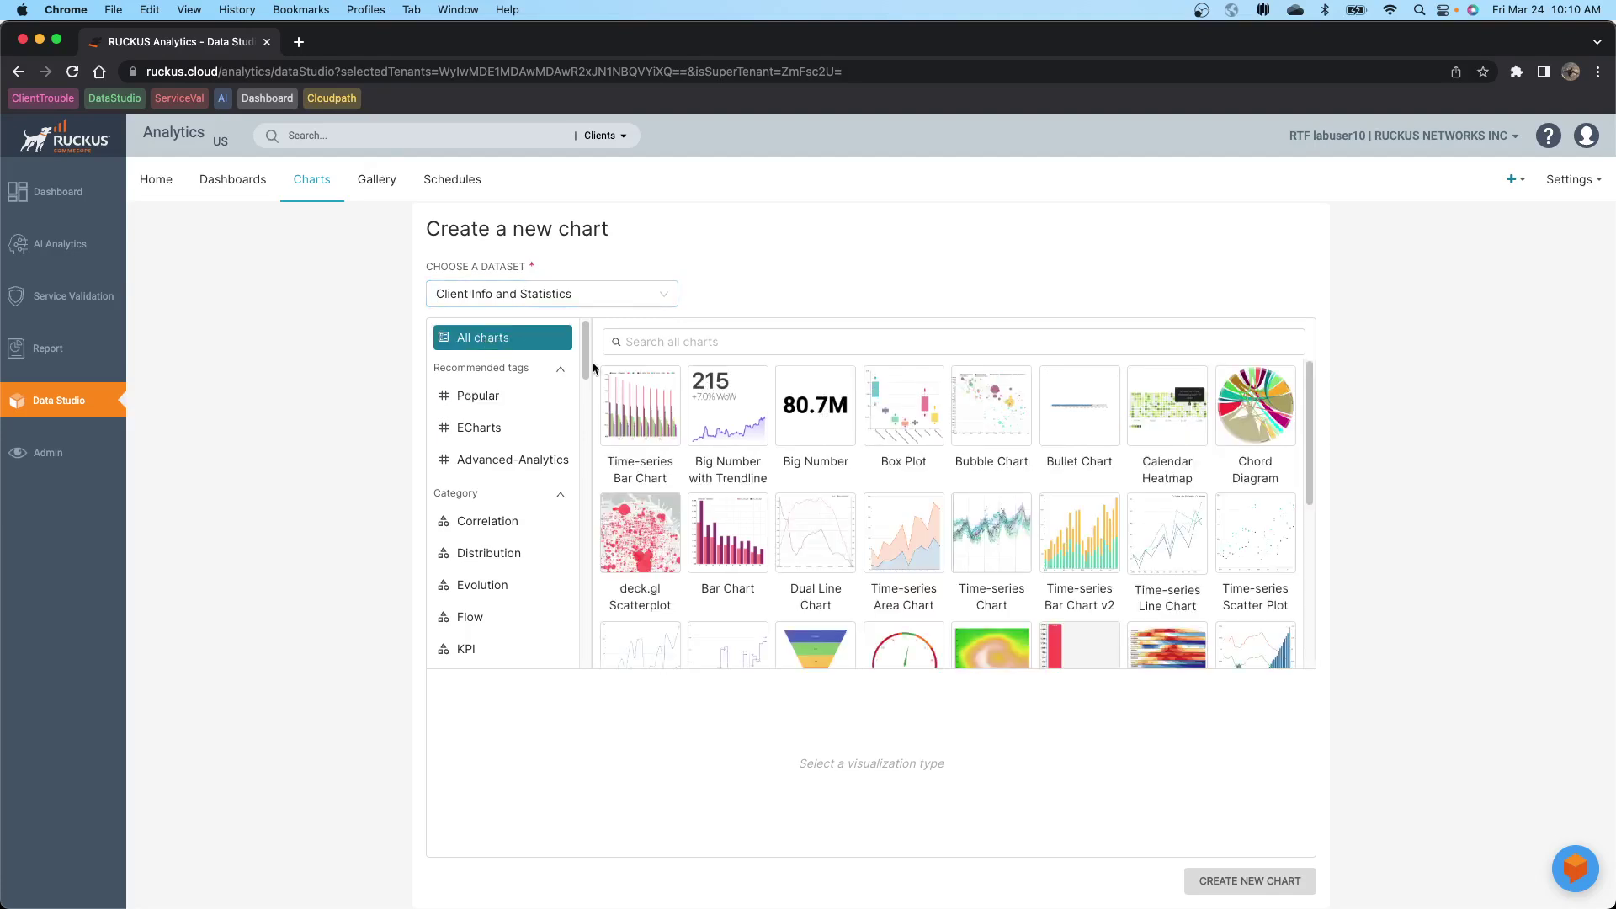
mouse_move(1310, 411)
left_mouse_down()
mouse_move(1322, 574)
mouse_move(1308, 403)
left_mouse_up()
left_click(823, 412)
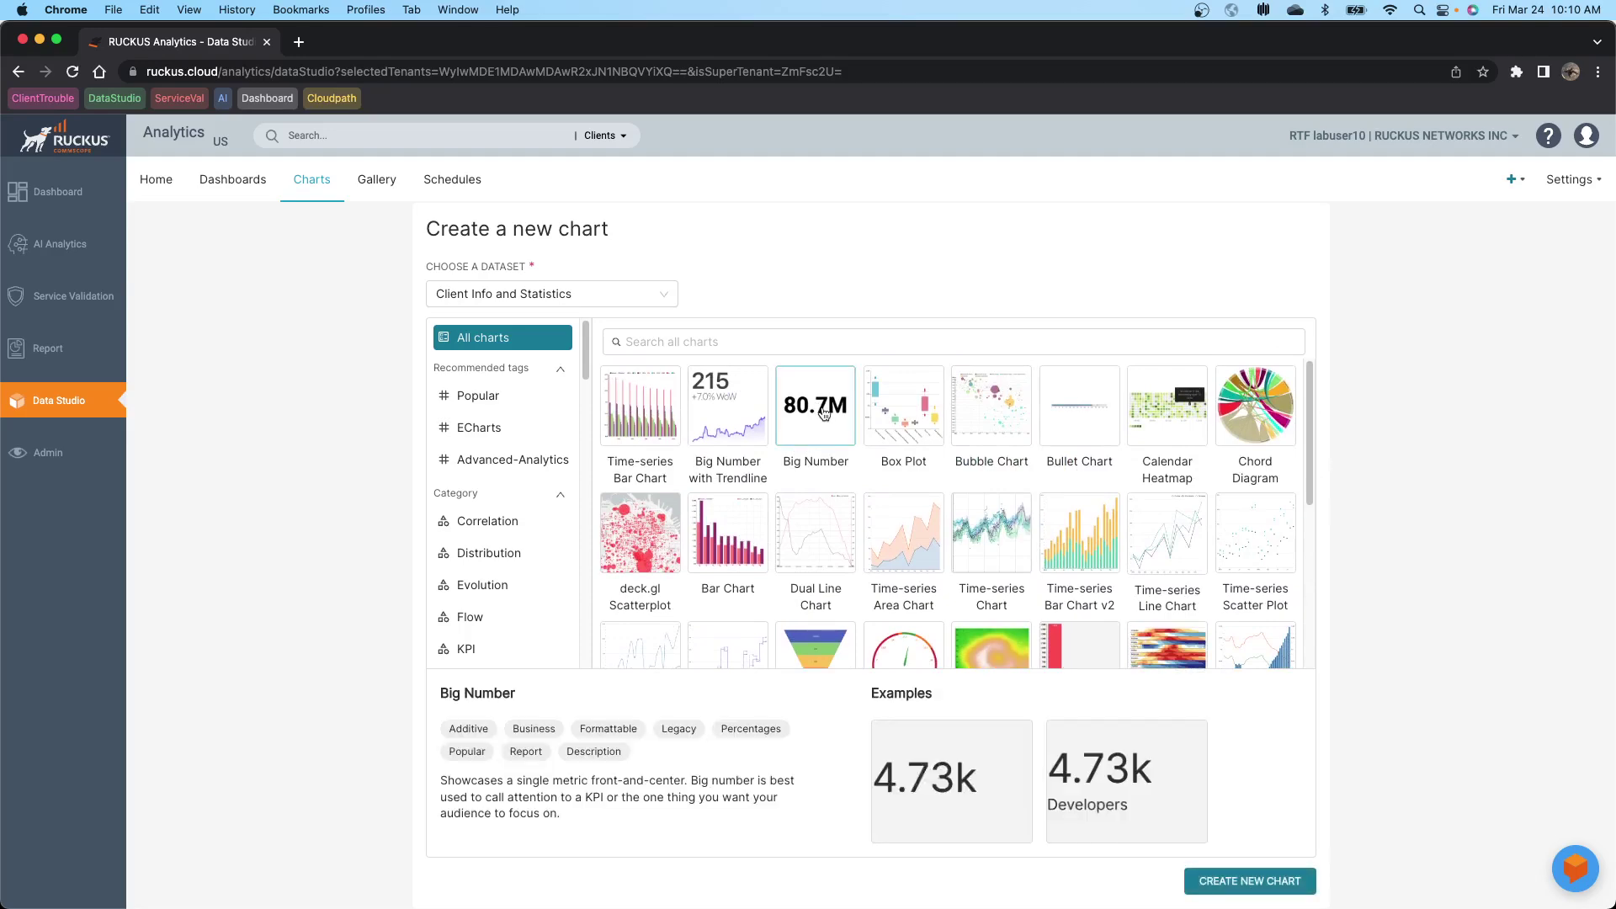
left_click(1228, 880)
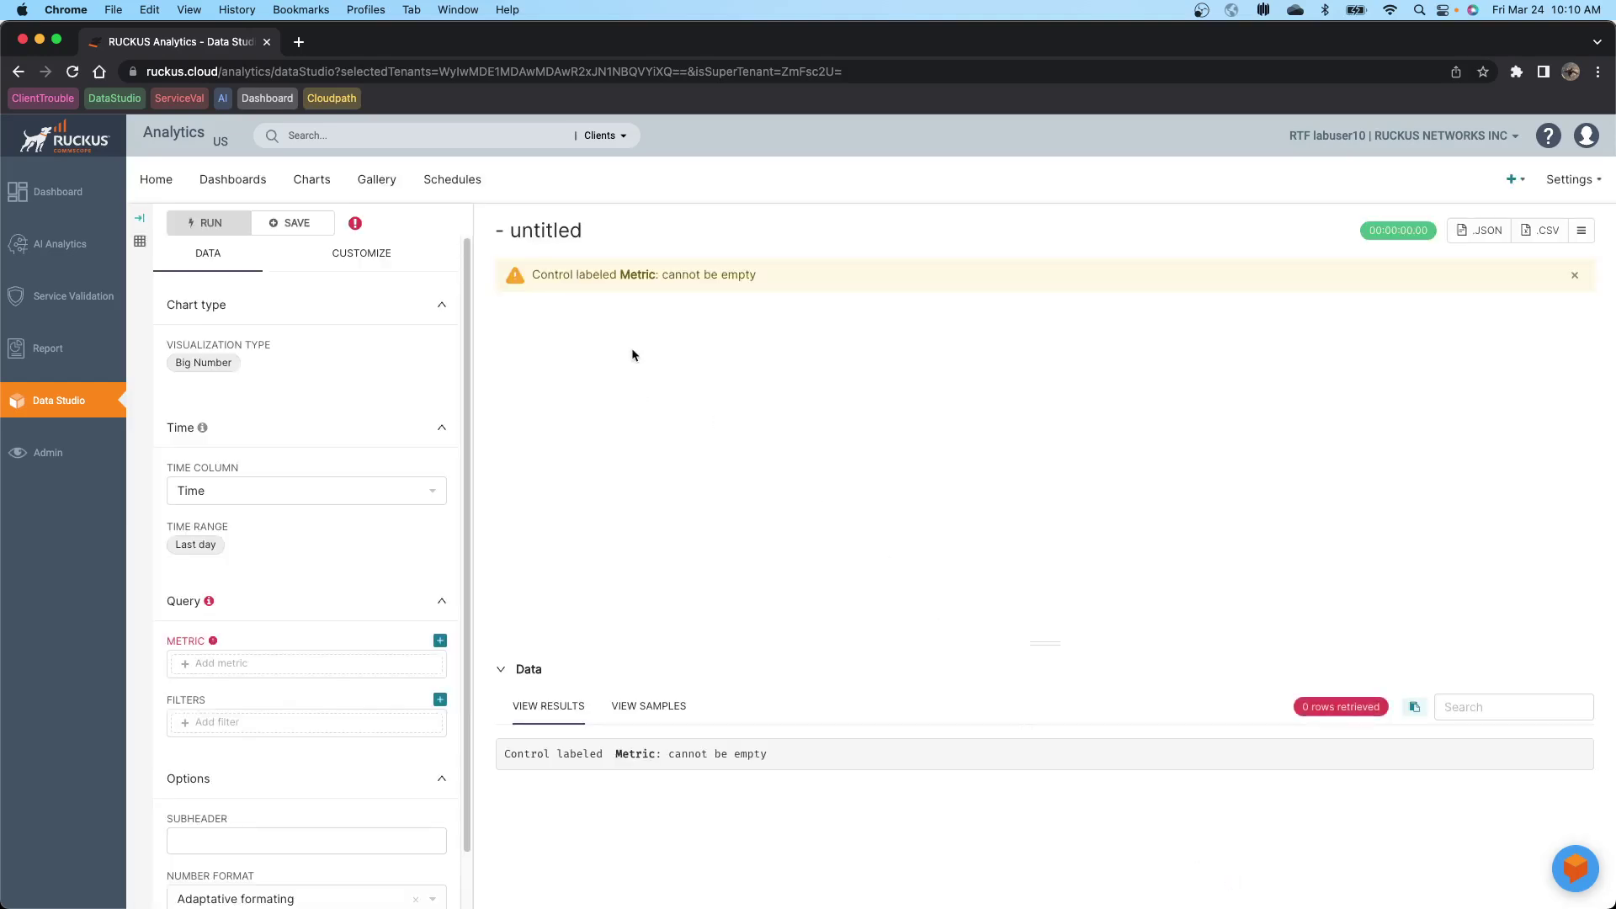
Step: Rename the untitled chart to "Total Clients -TH"
left_click(510, 229)
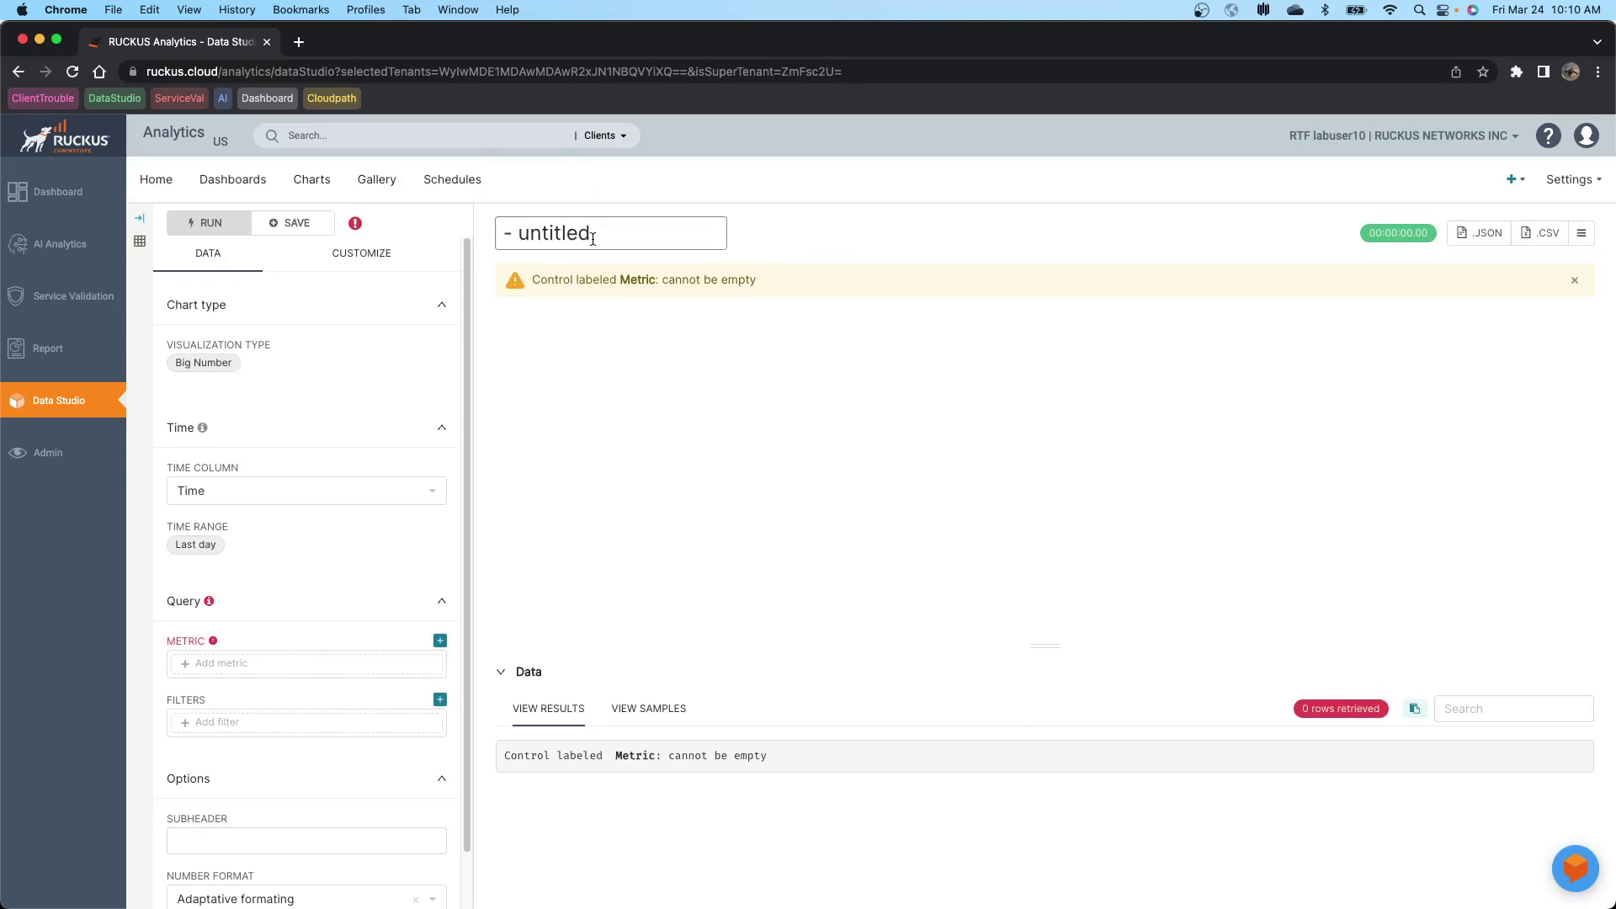
left_click_drag(591, 233, 486, 236)
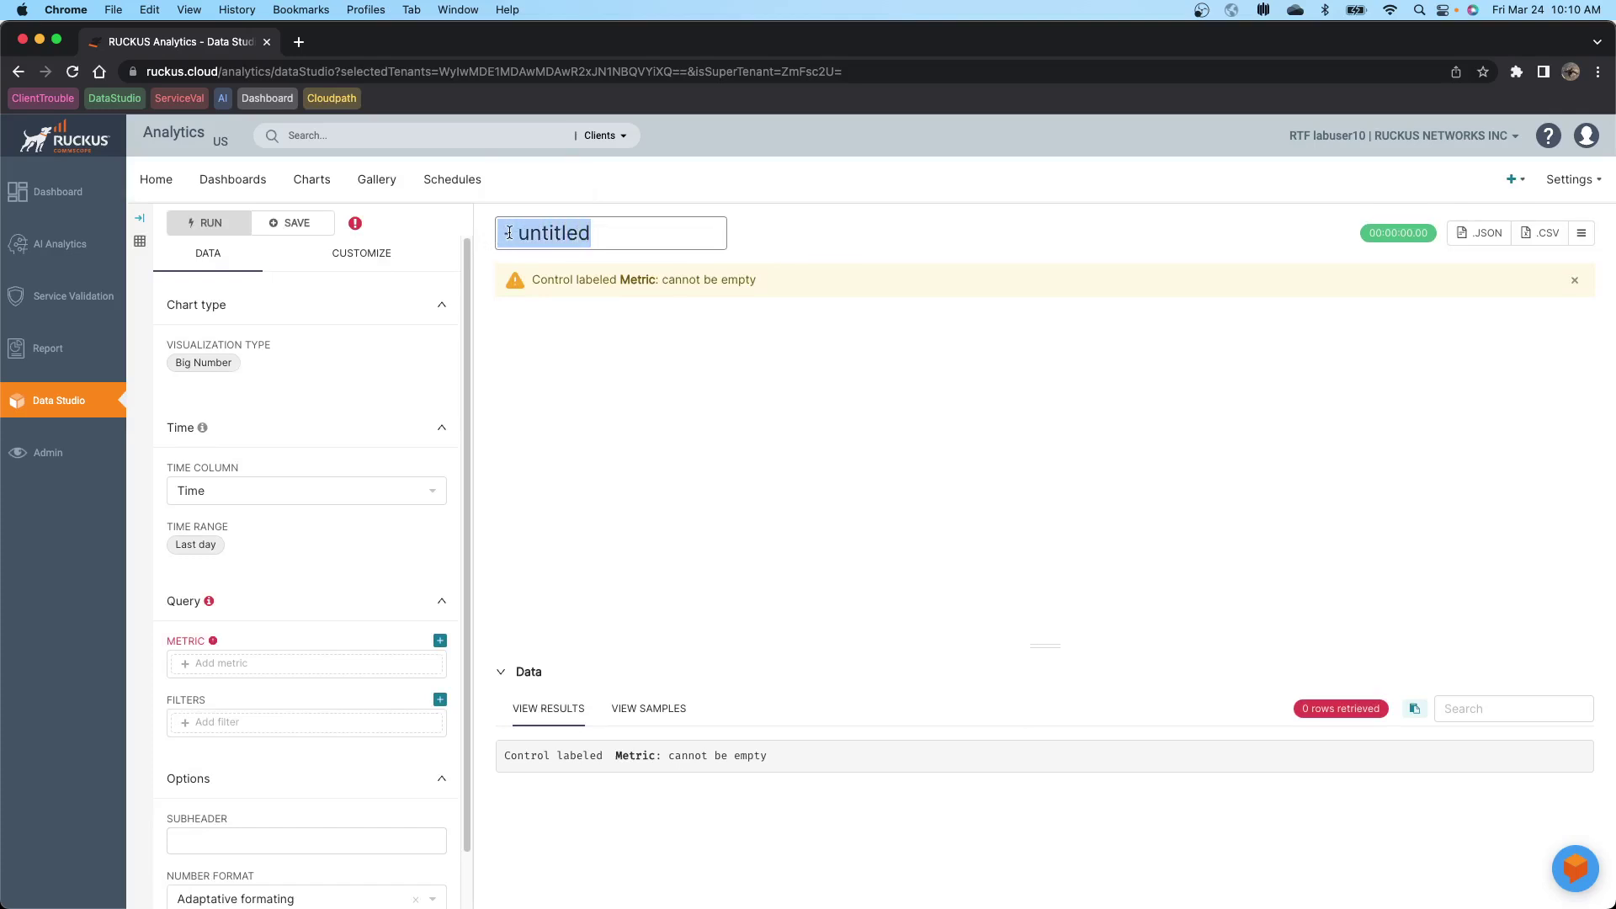
type("Tota")
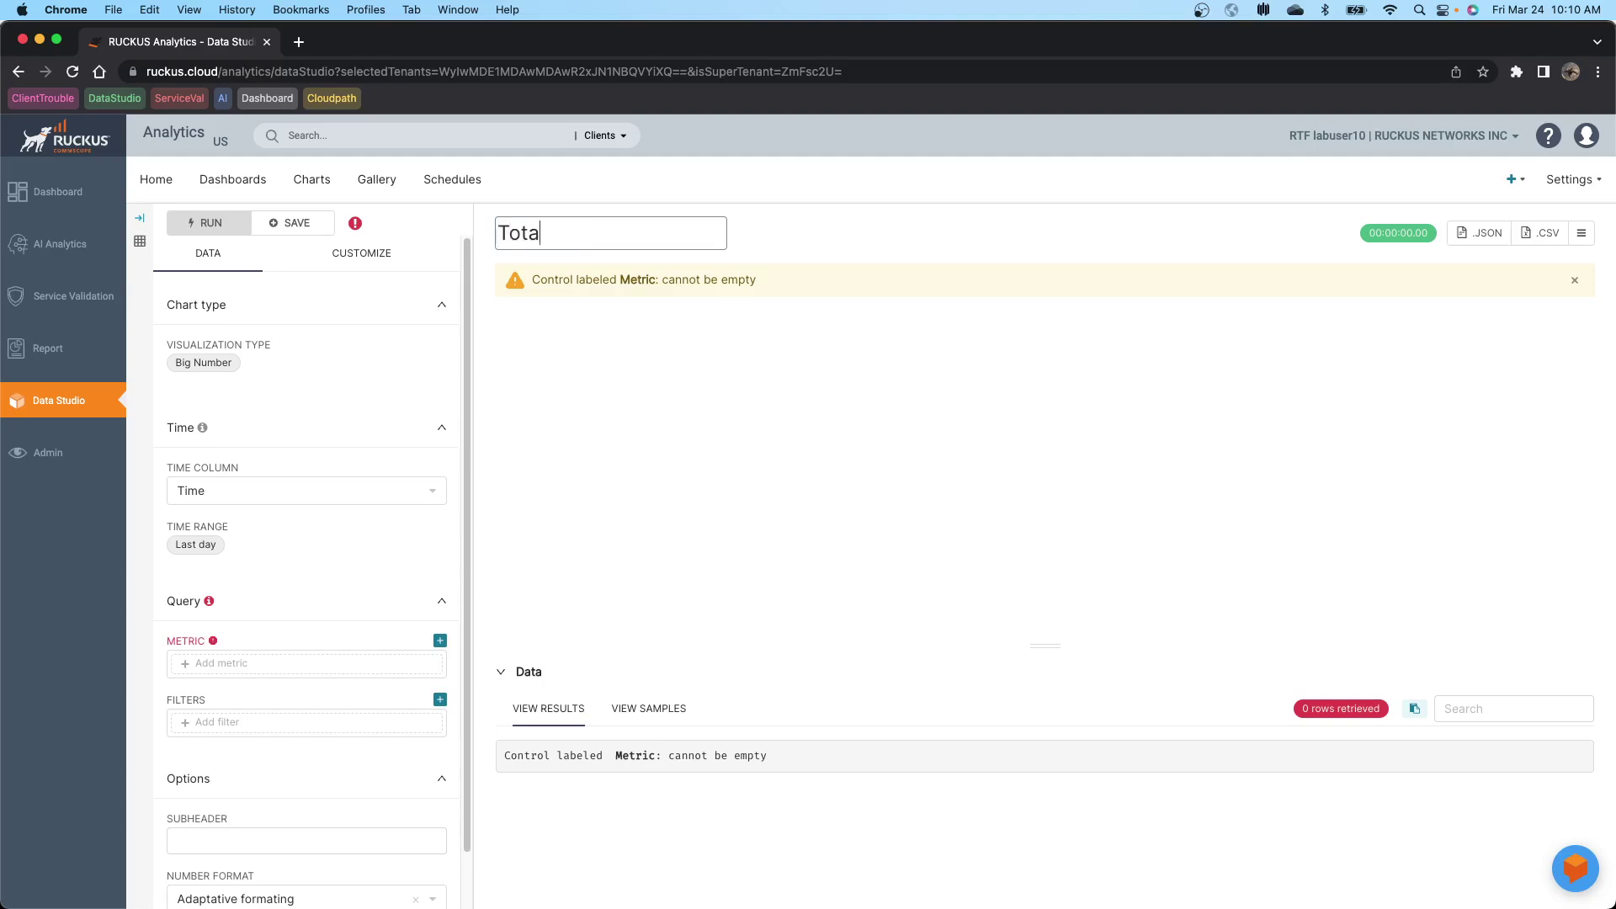
type("l Clients -TH")
left_click(600, 346)
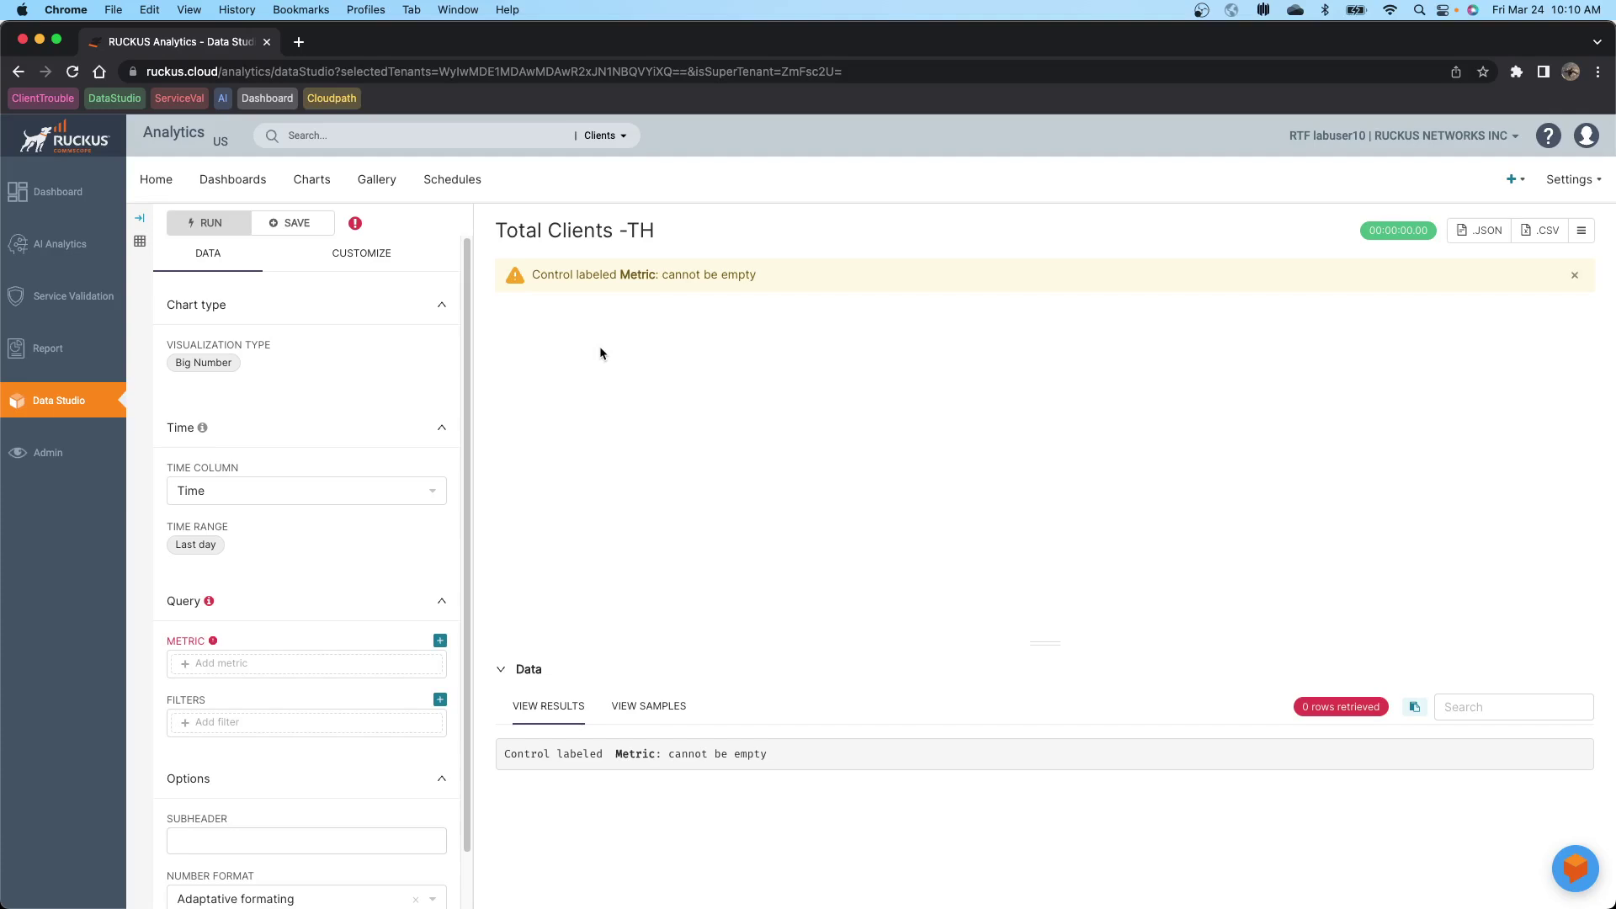
Step: Set the chart's metric to the saved metric Unique Client MAC Count and run the query
left_click(209, 664)
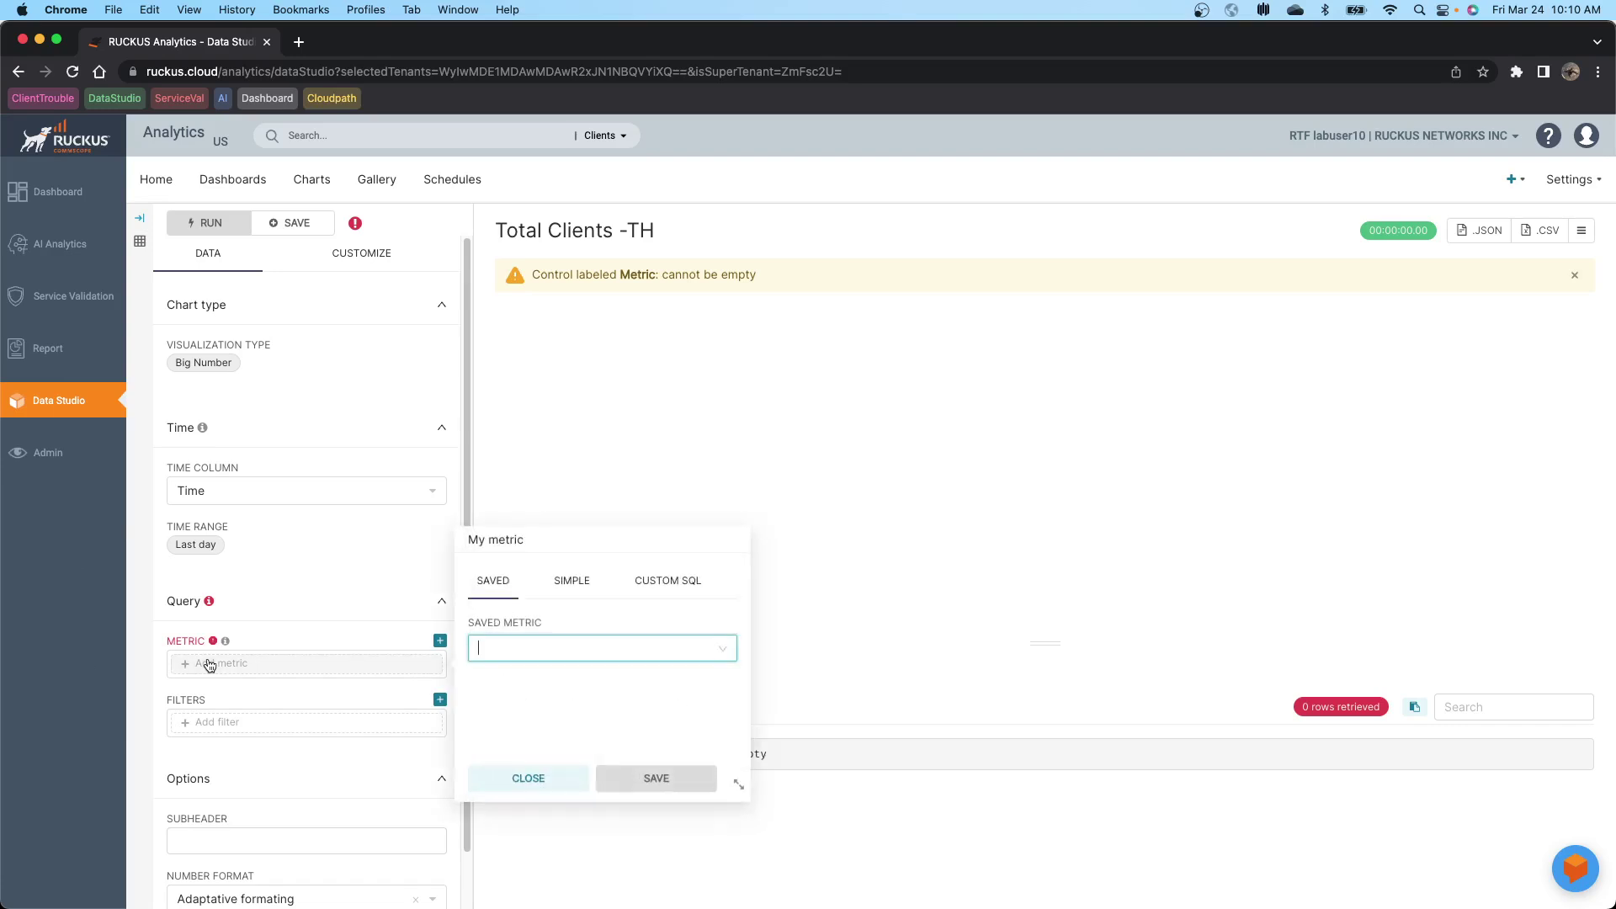
left_click(496, 650)
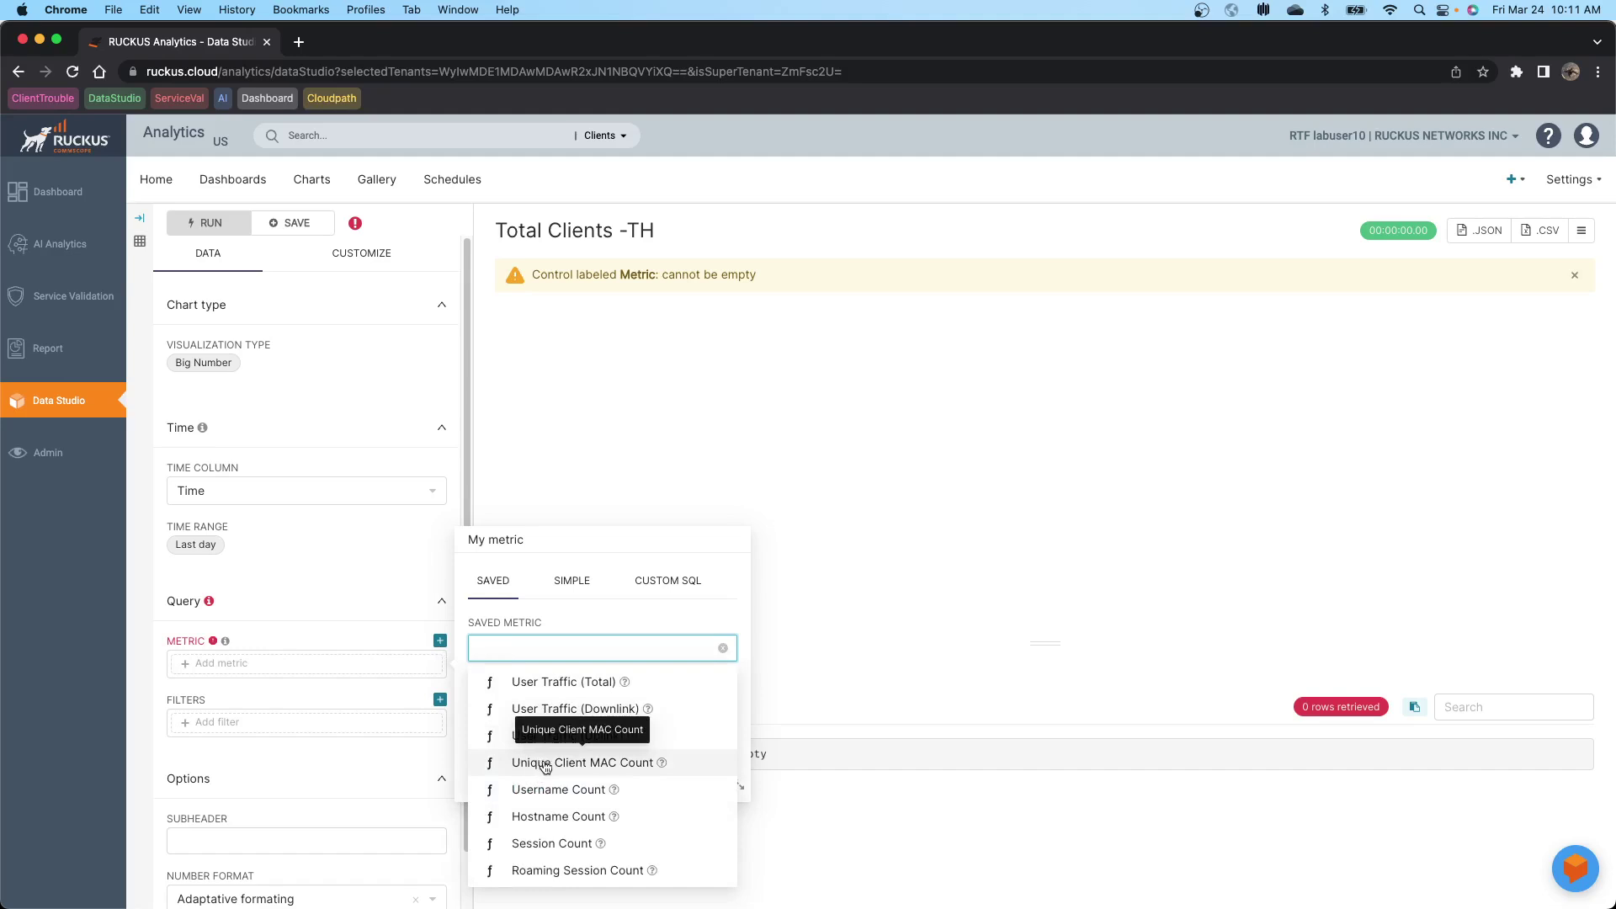
mouse_move(662, 764)
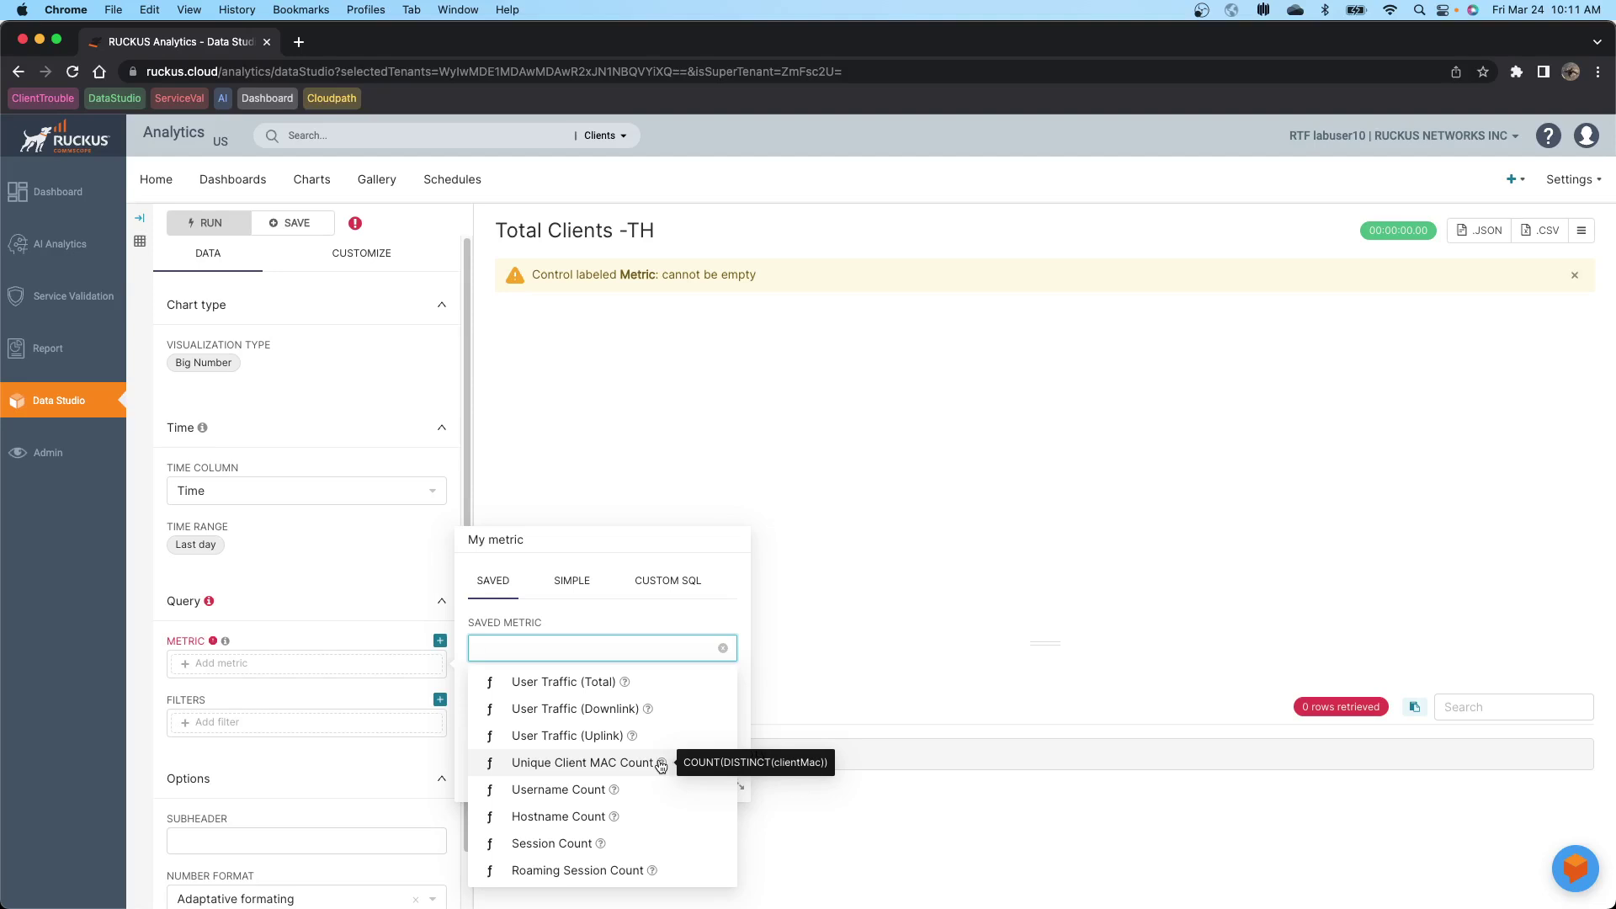
left_click(661, 766)
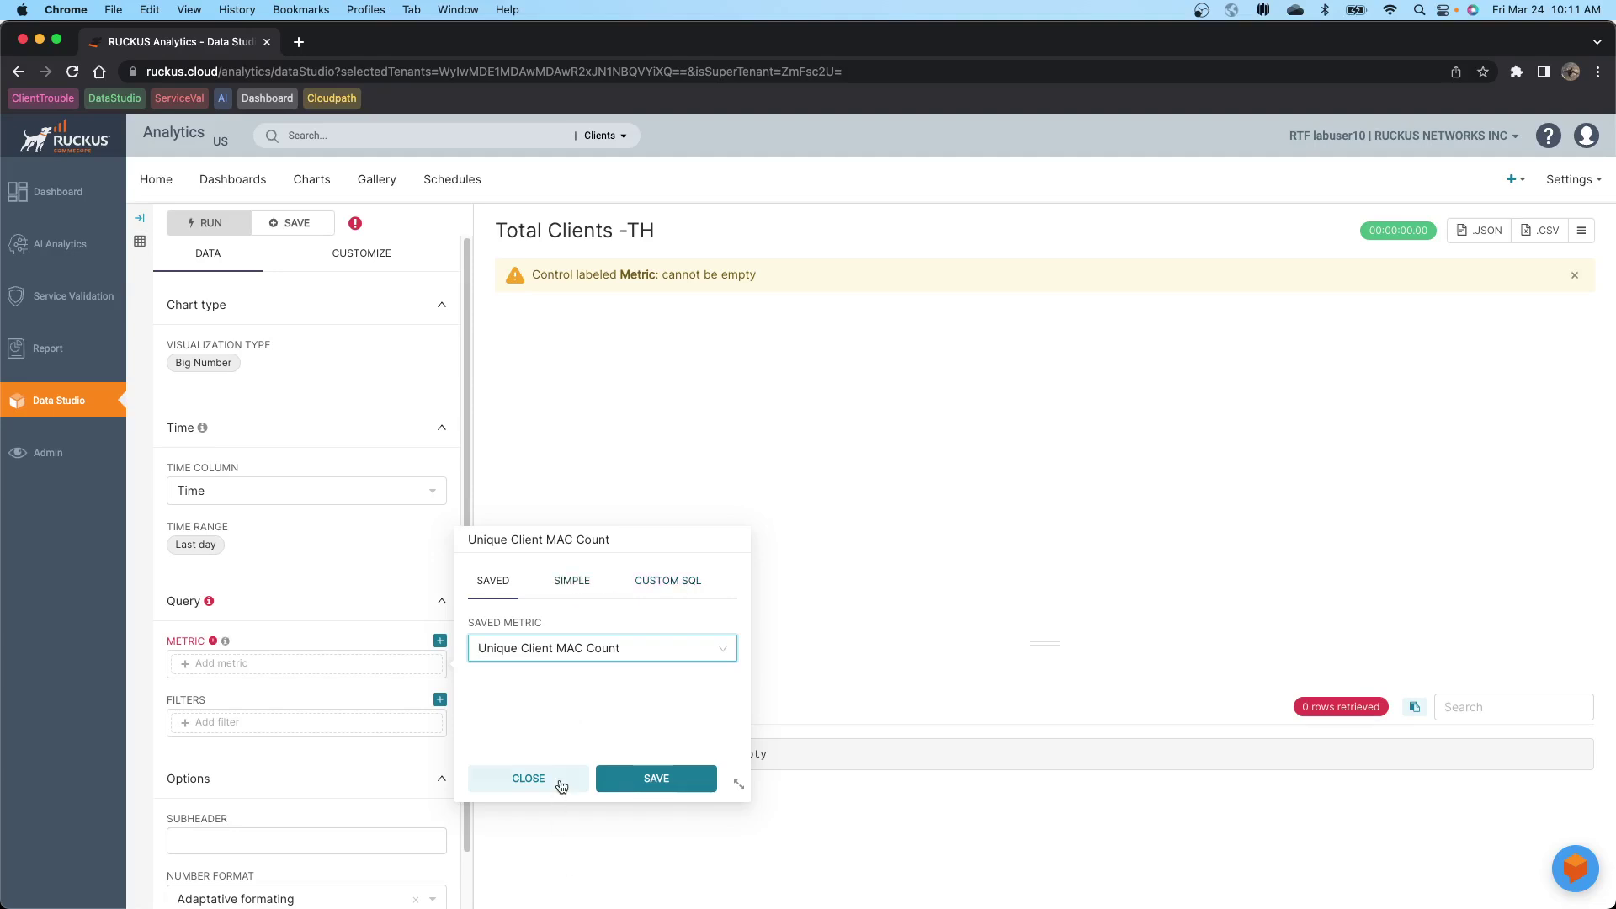
left_click(657, 779)
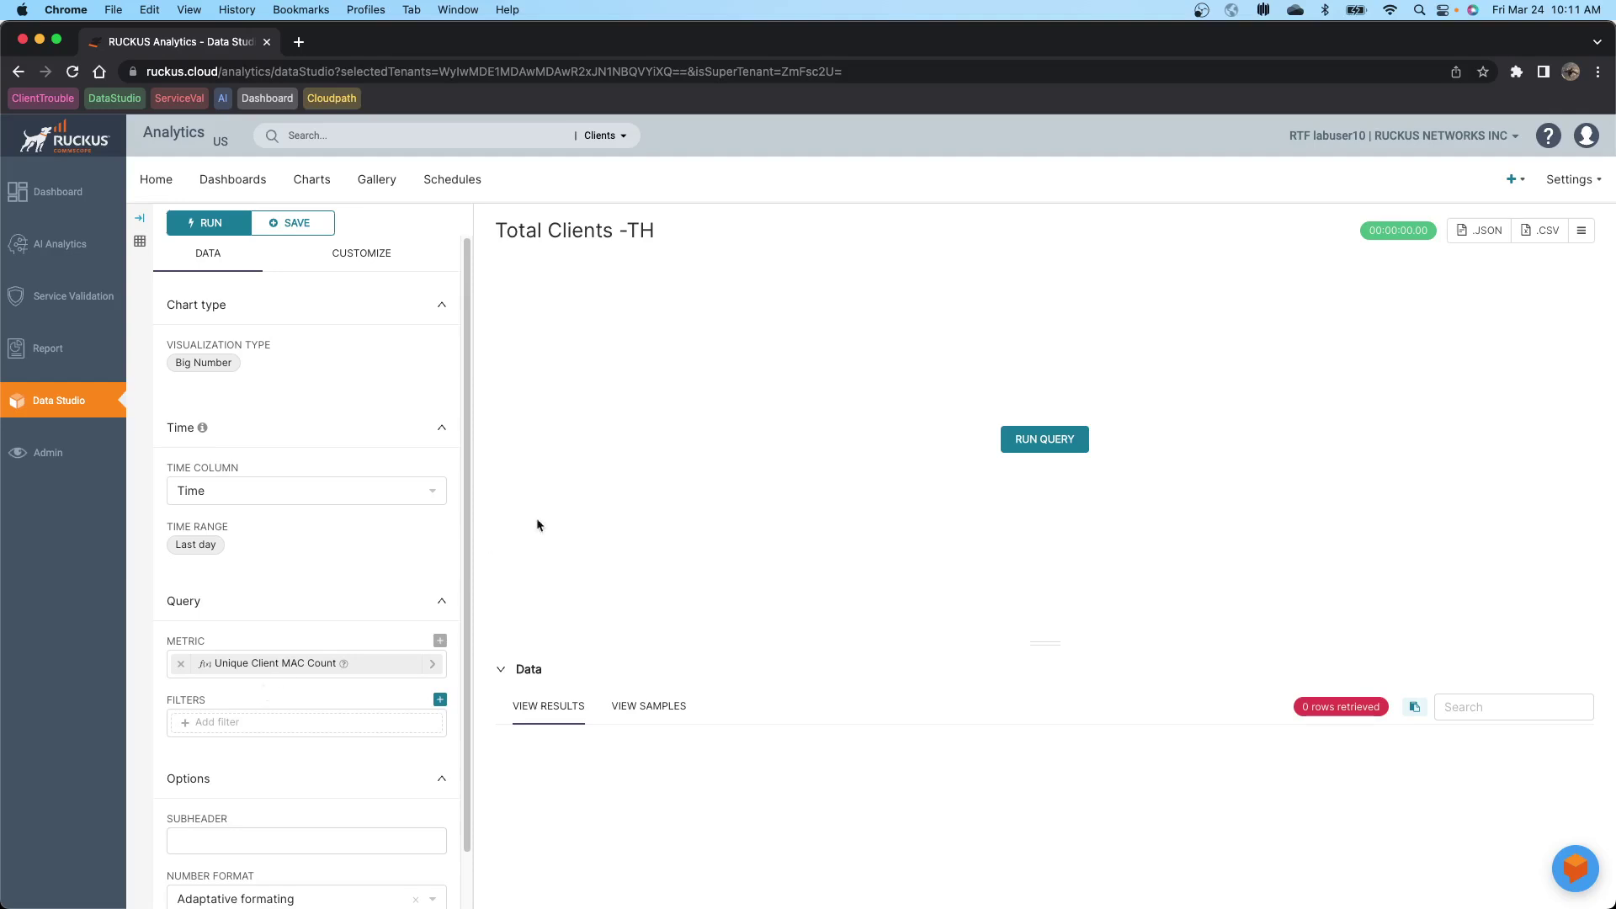
left_click(1040, 444)
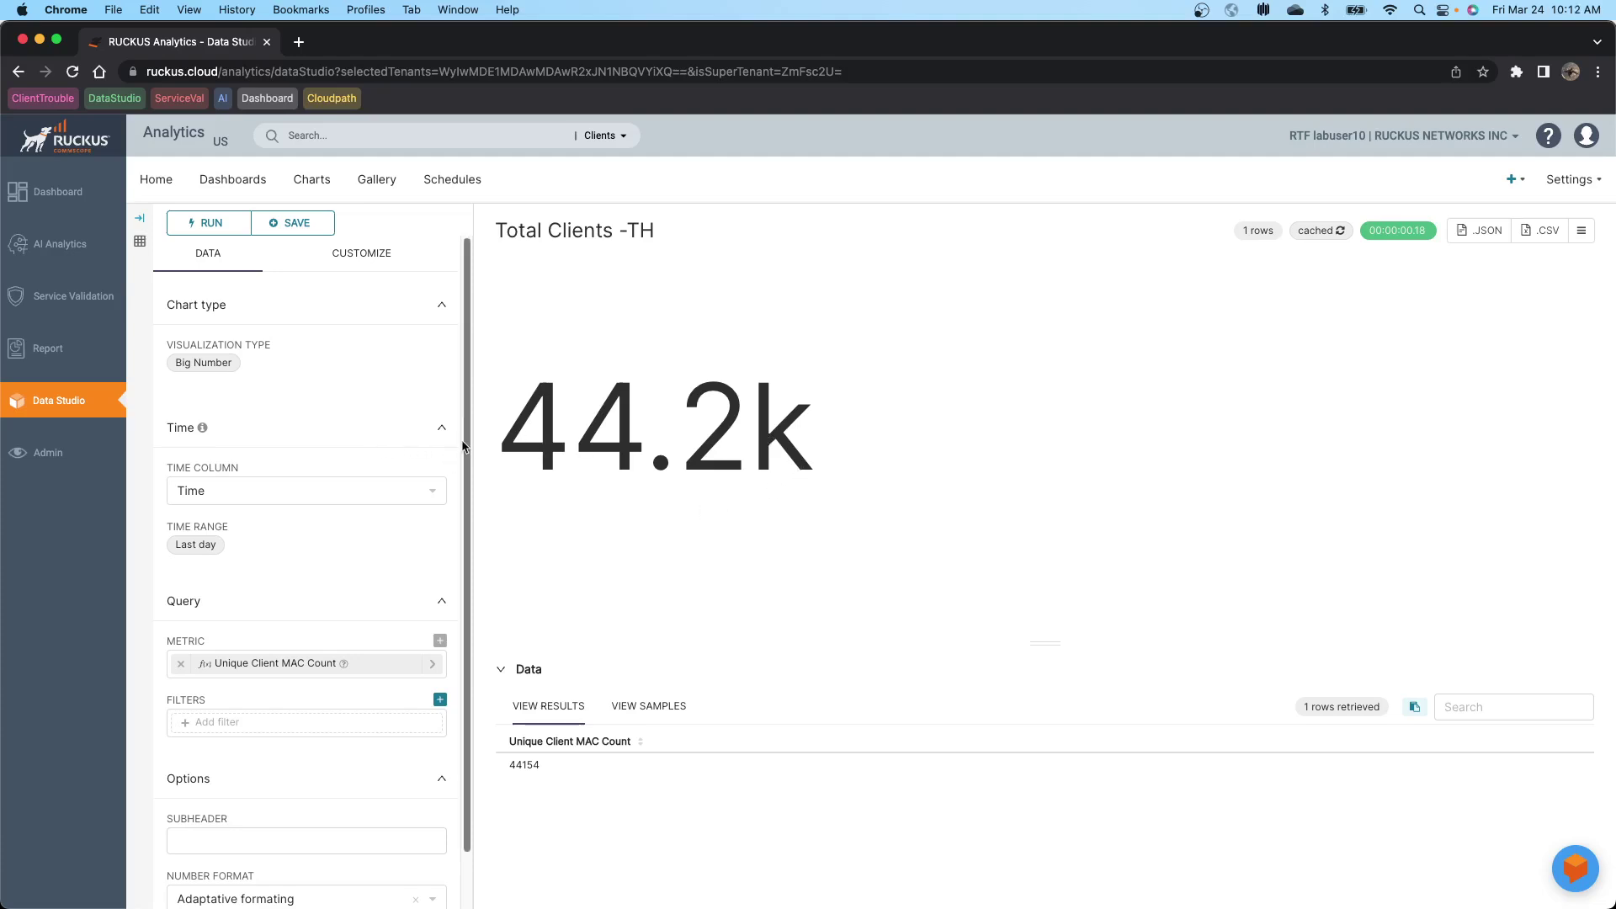
Step: Examine the options for the chart's time range and close them without making a change
left_click_drag(468, 371, 461, 345)
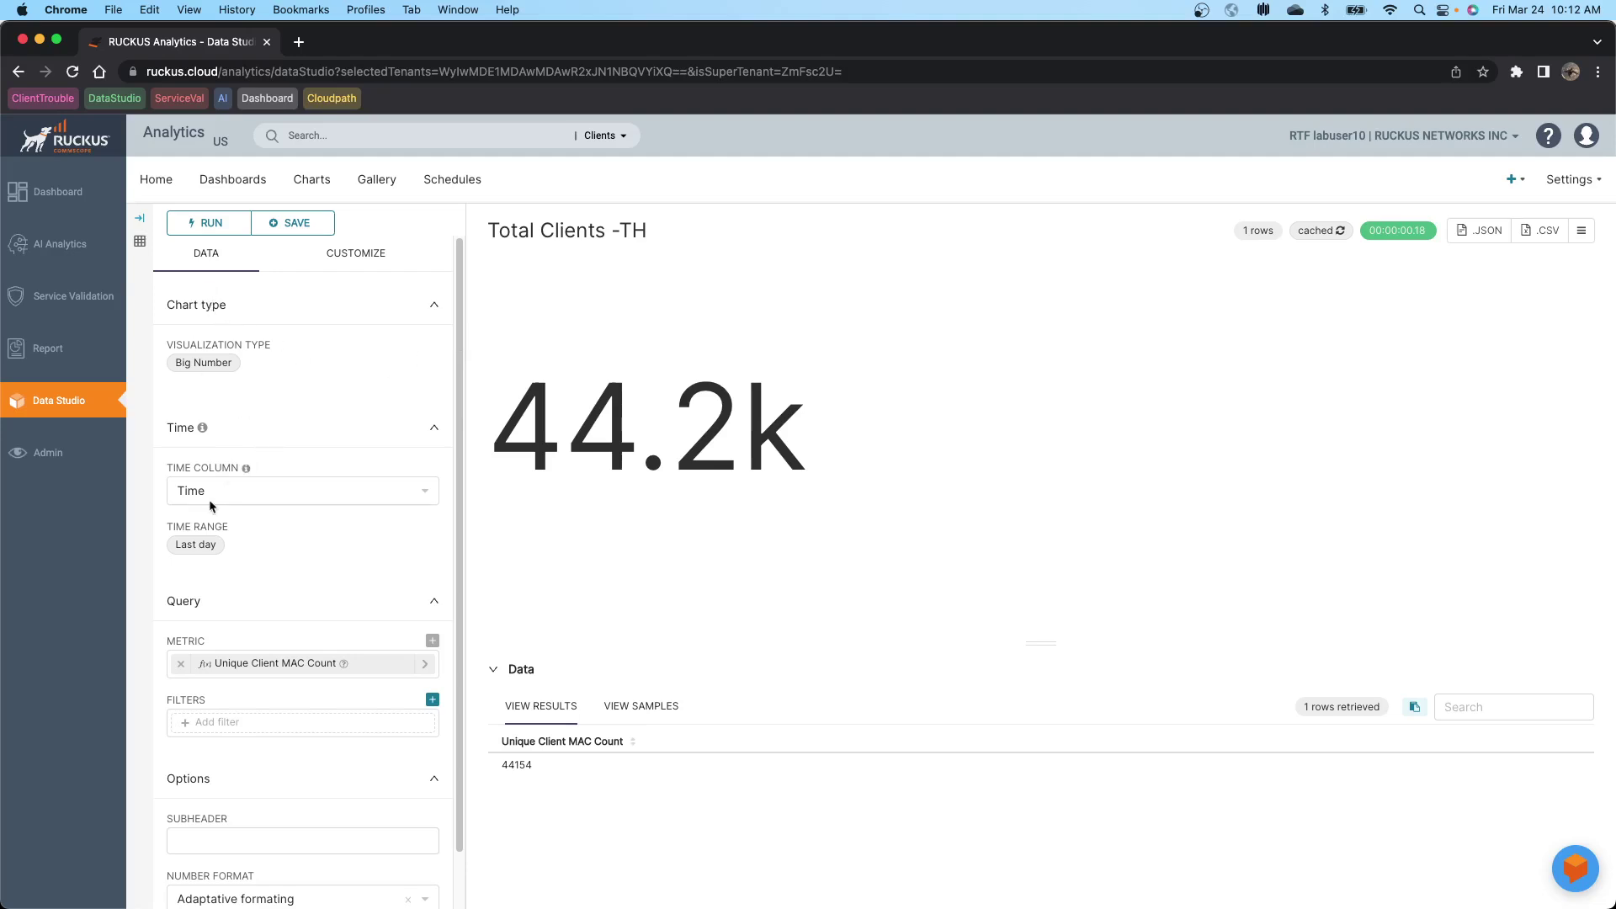
mouse_move(196, 551)
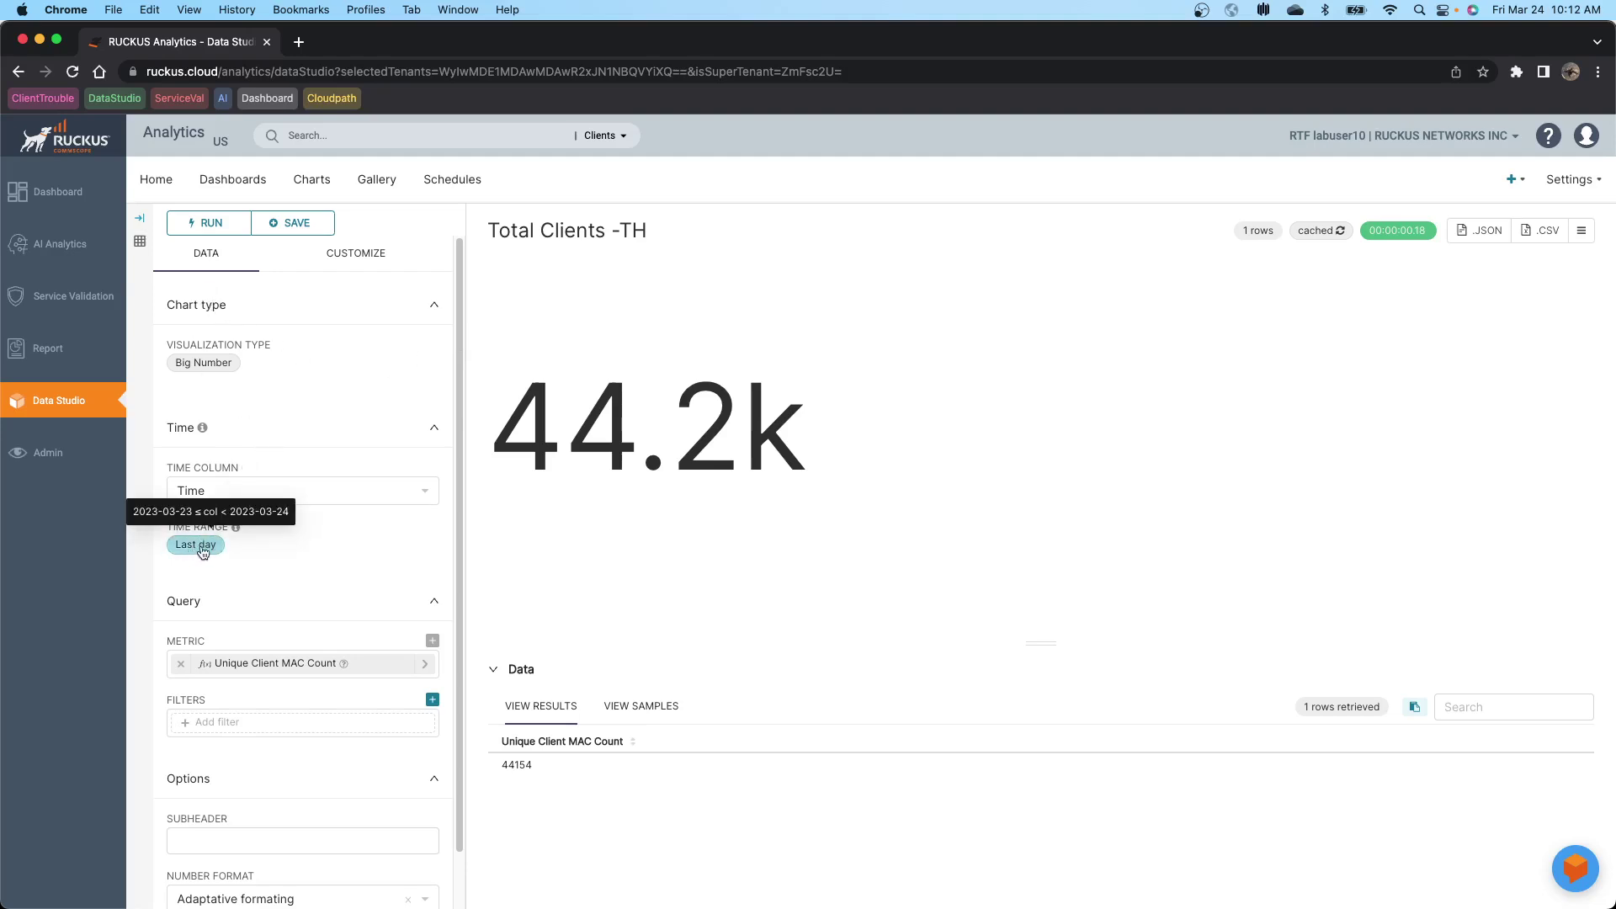
left_click(203, 553)
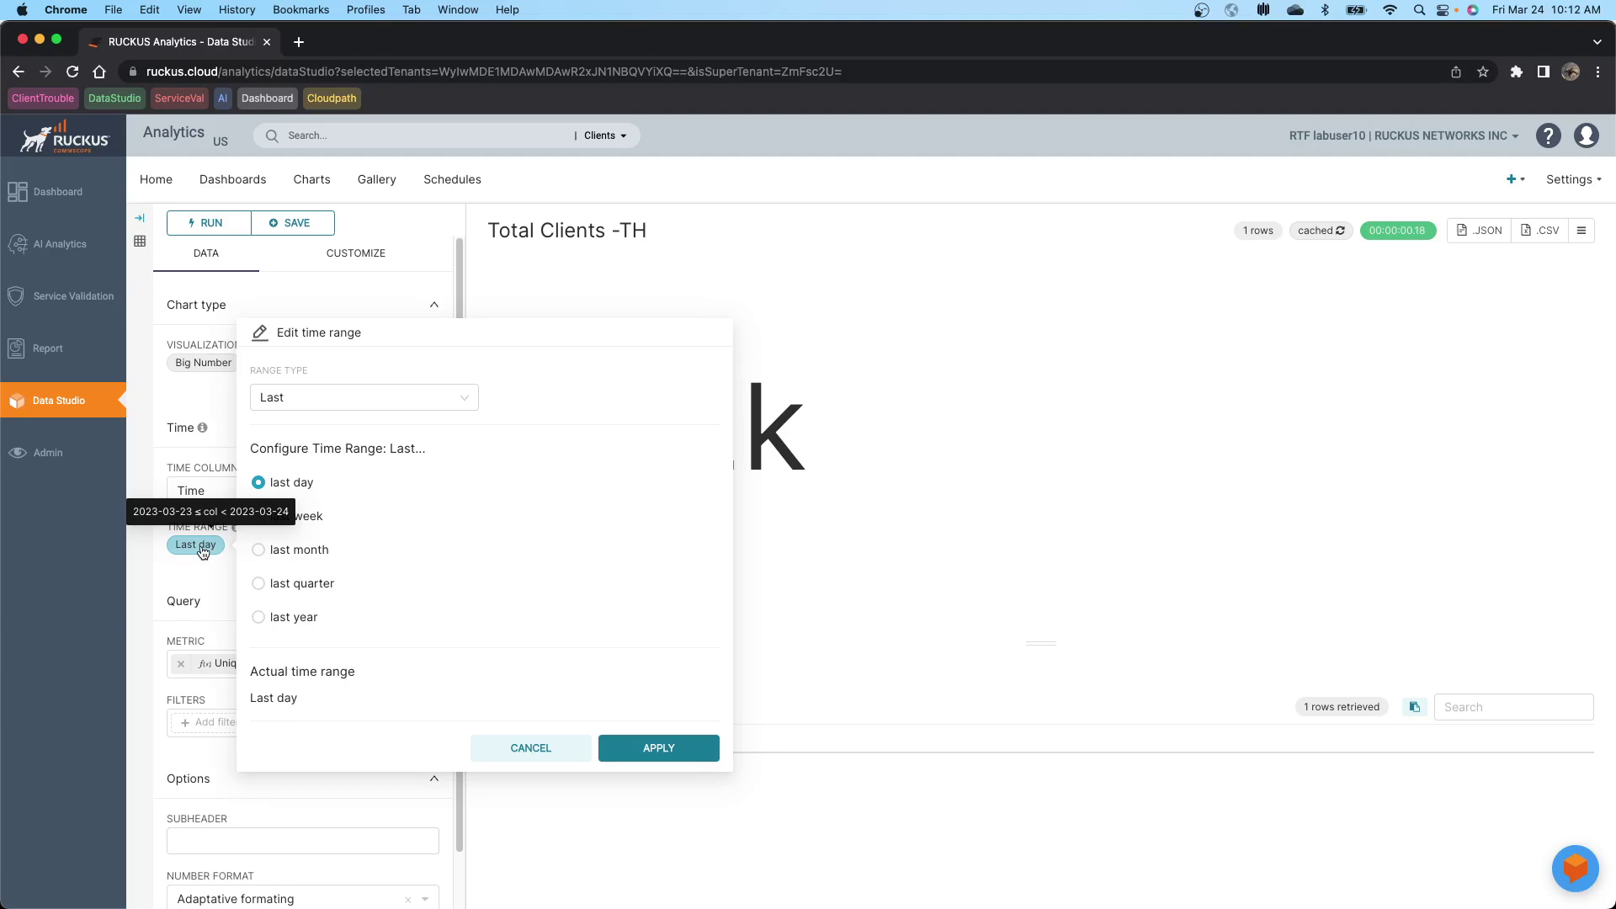
left_click(522, 750)
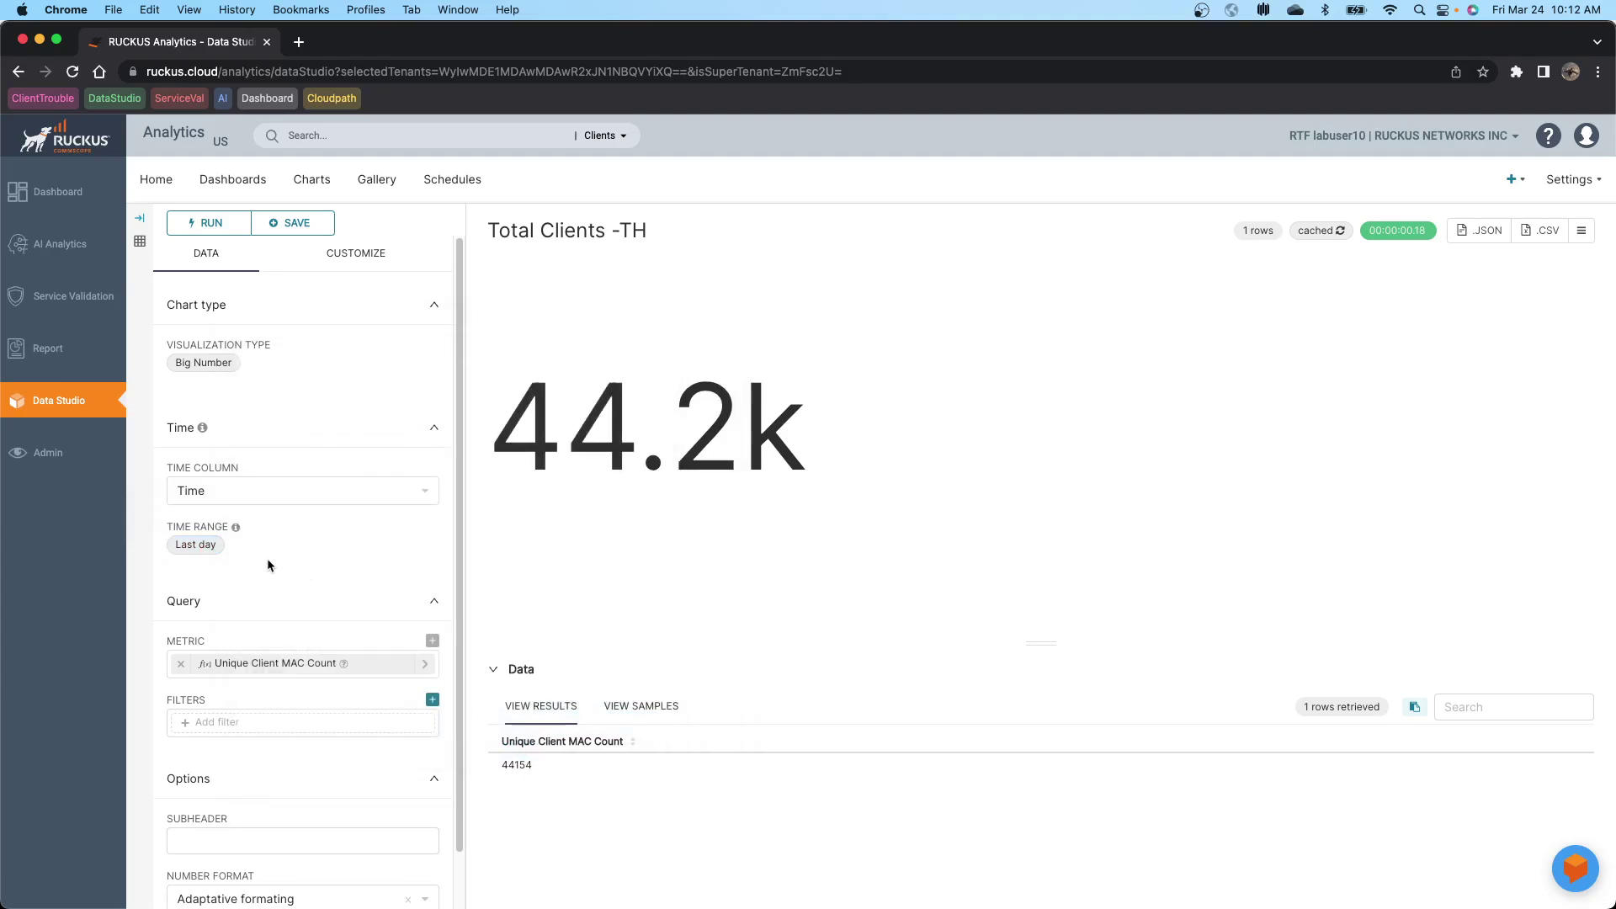
Step: Examine the sample data rows and columns behind the client count result
scroll(268, 564, "down", 2)
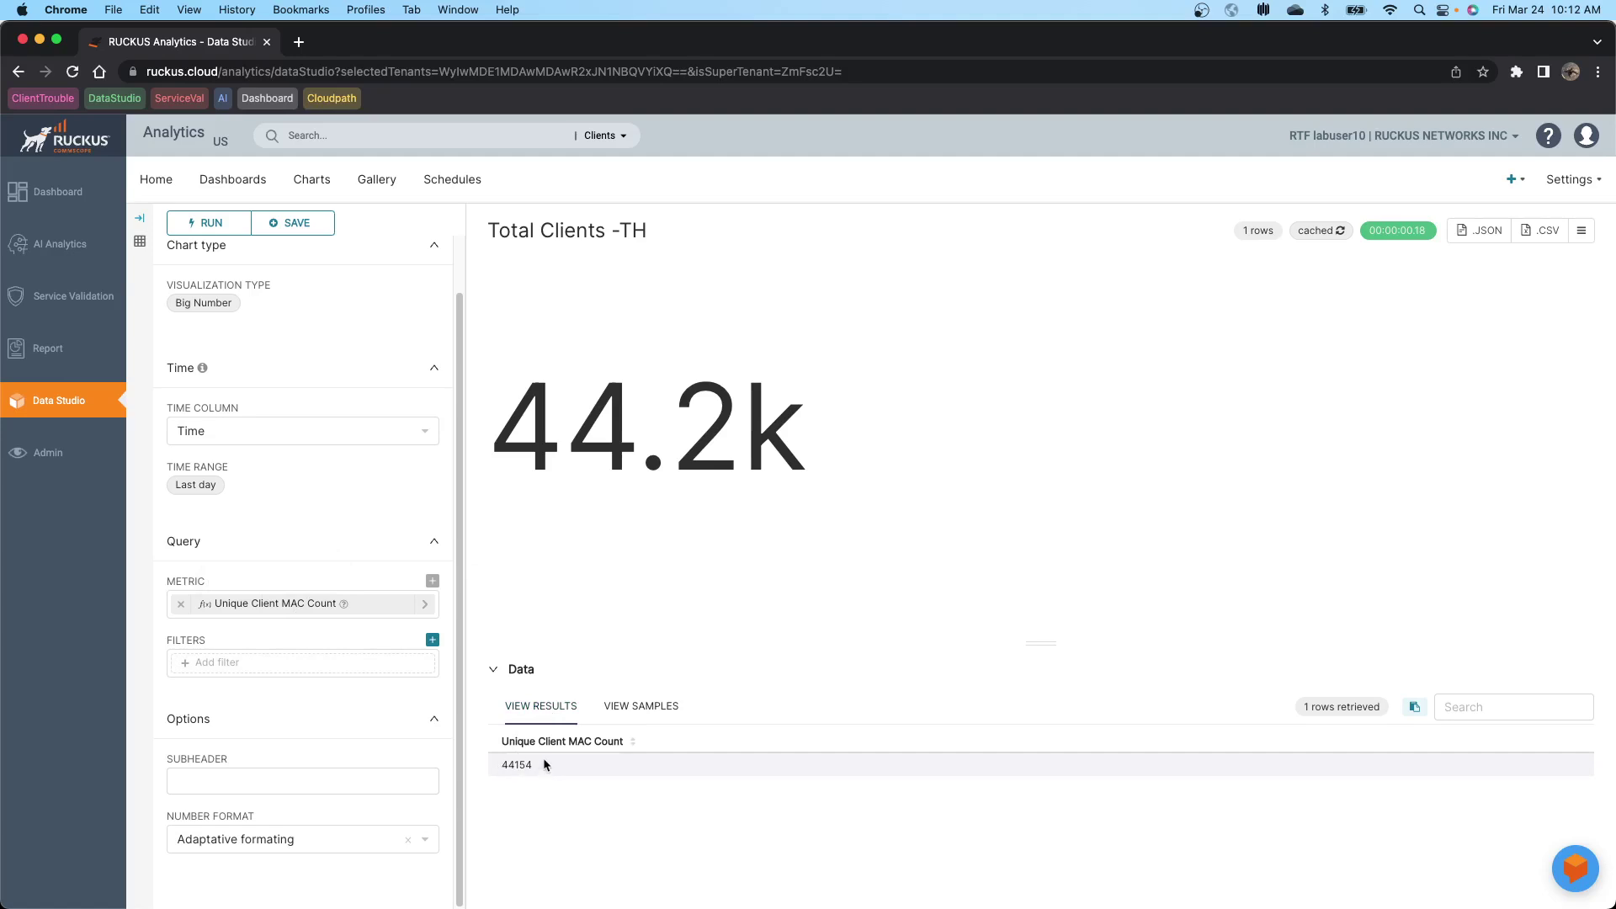
left_click(638, 712)
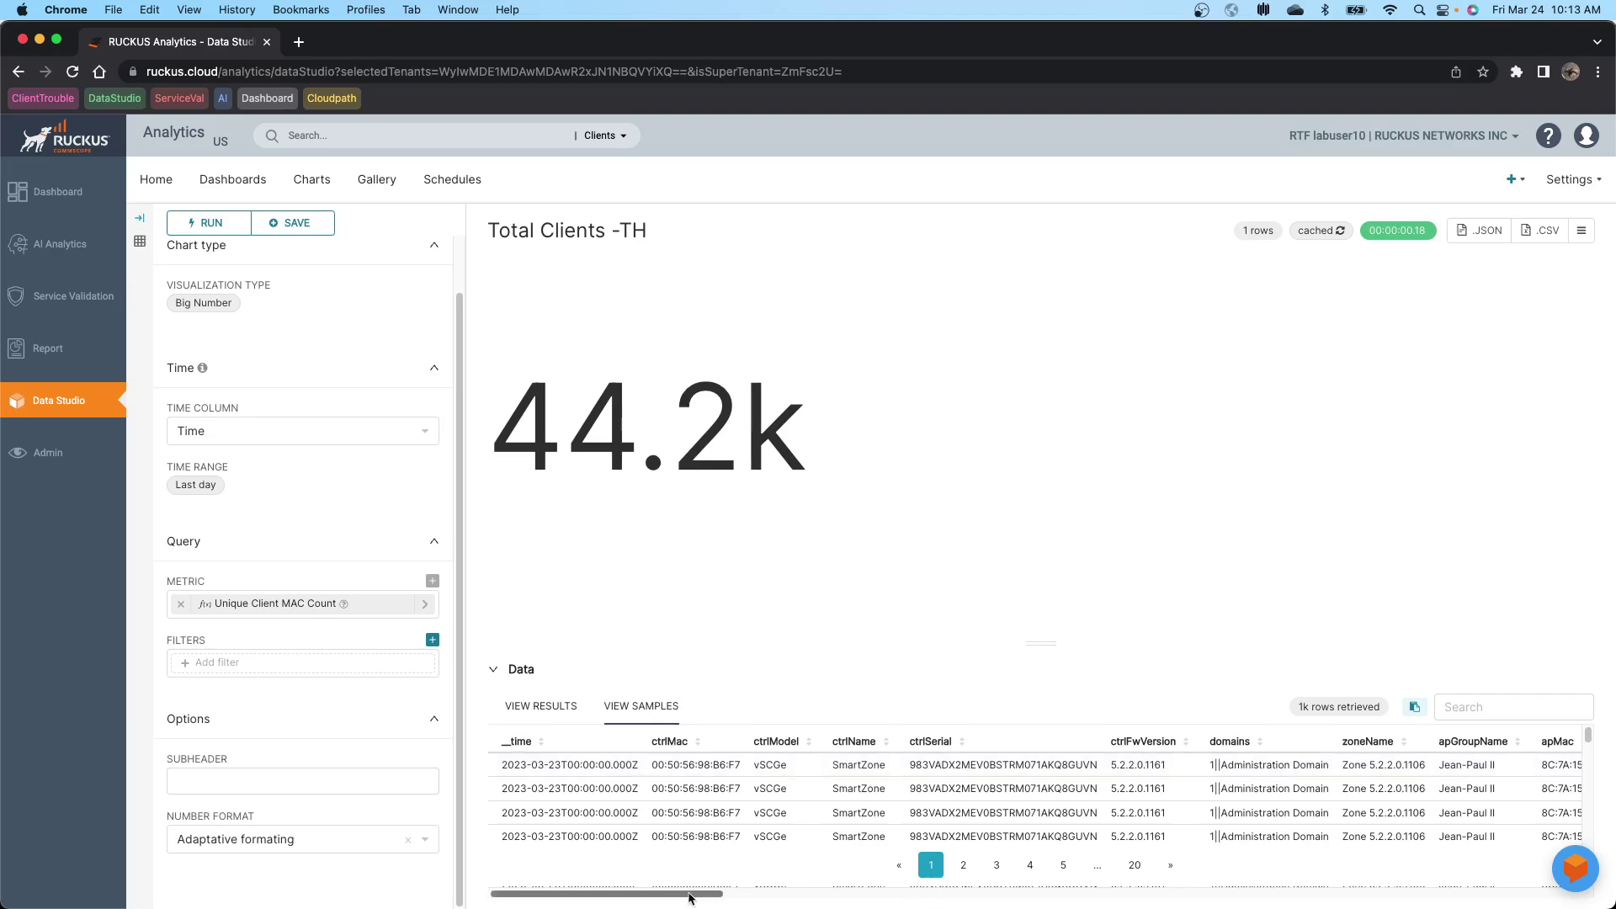
left_click_drag(697, 897, 552, 895)
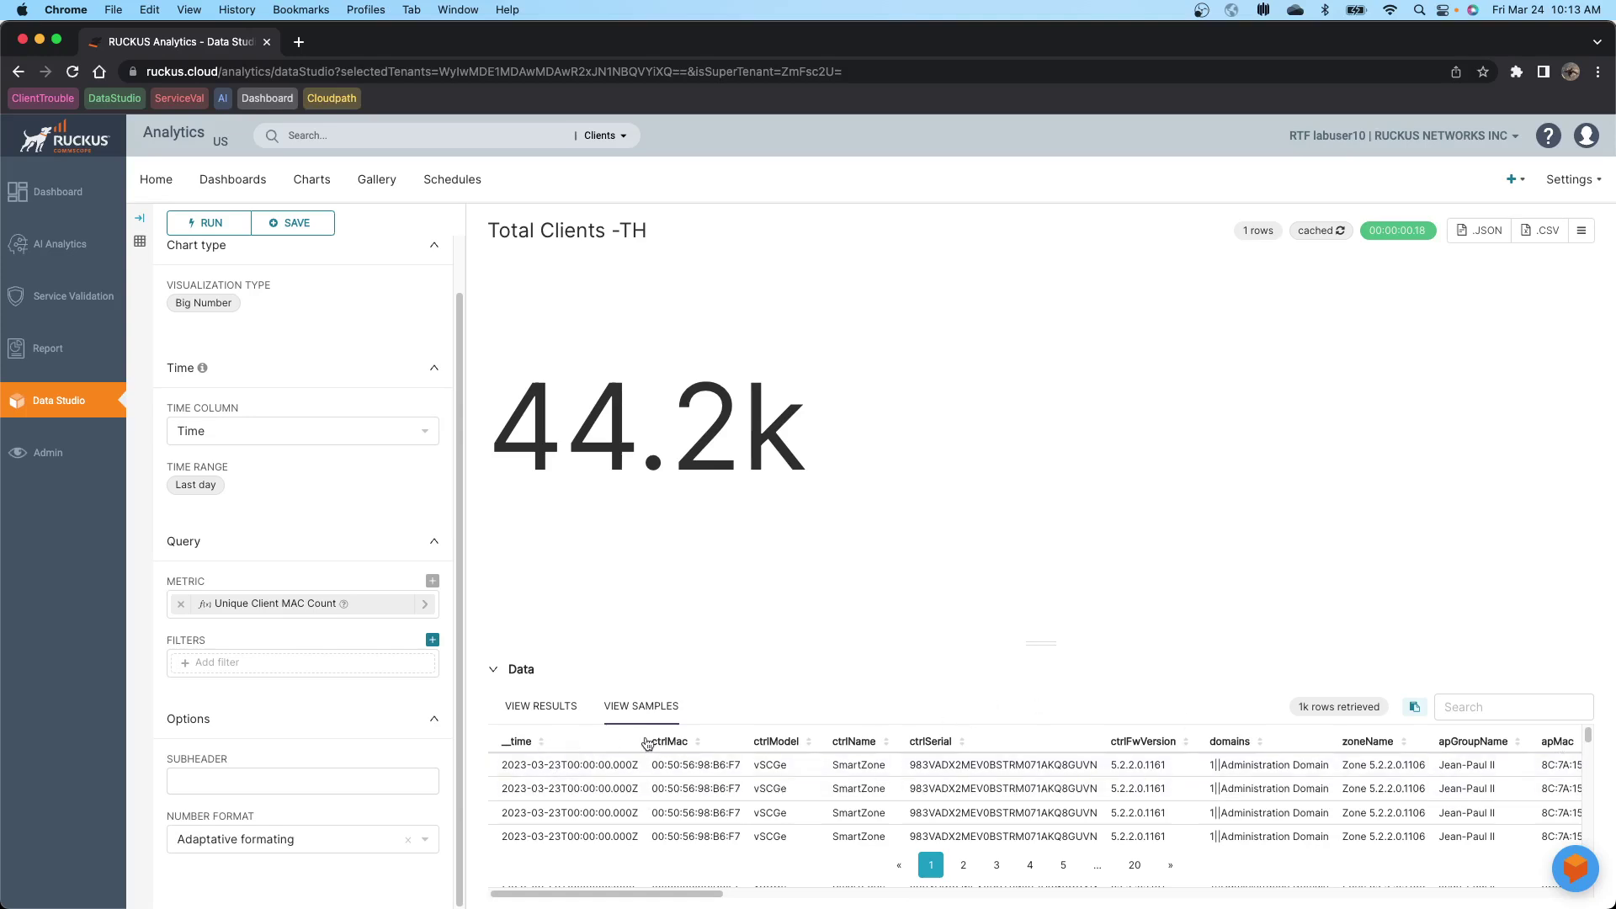
Step: Add a simple query filter where band equals 2.4, save it and rerun the query
left_click(204, 767)
left_click(217, 665)
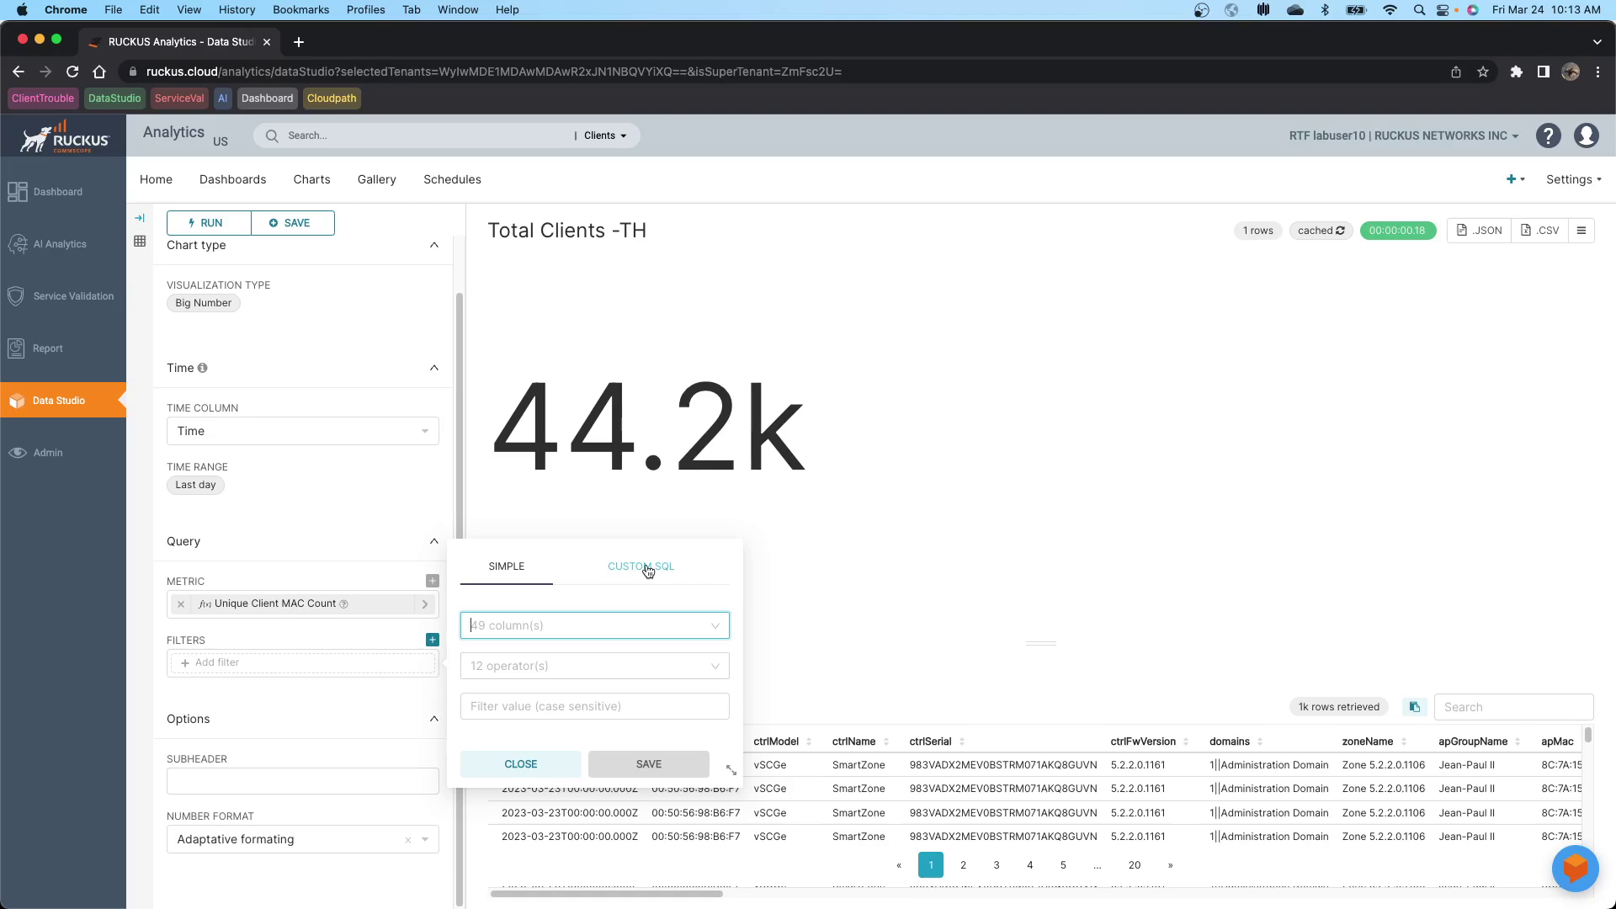
left_click(482, 624)
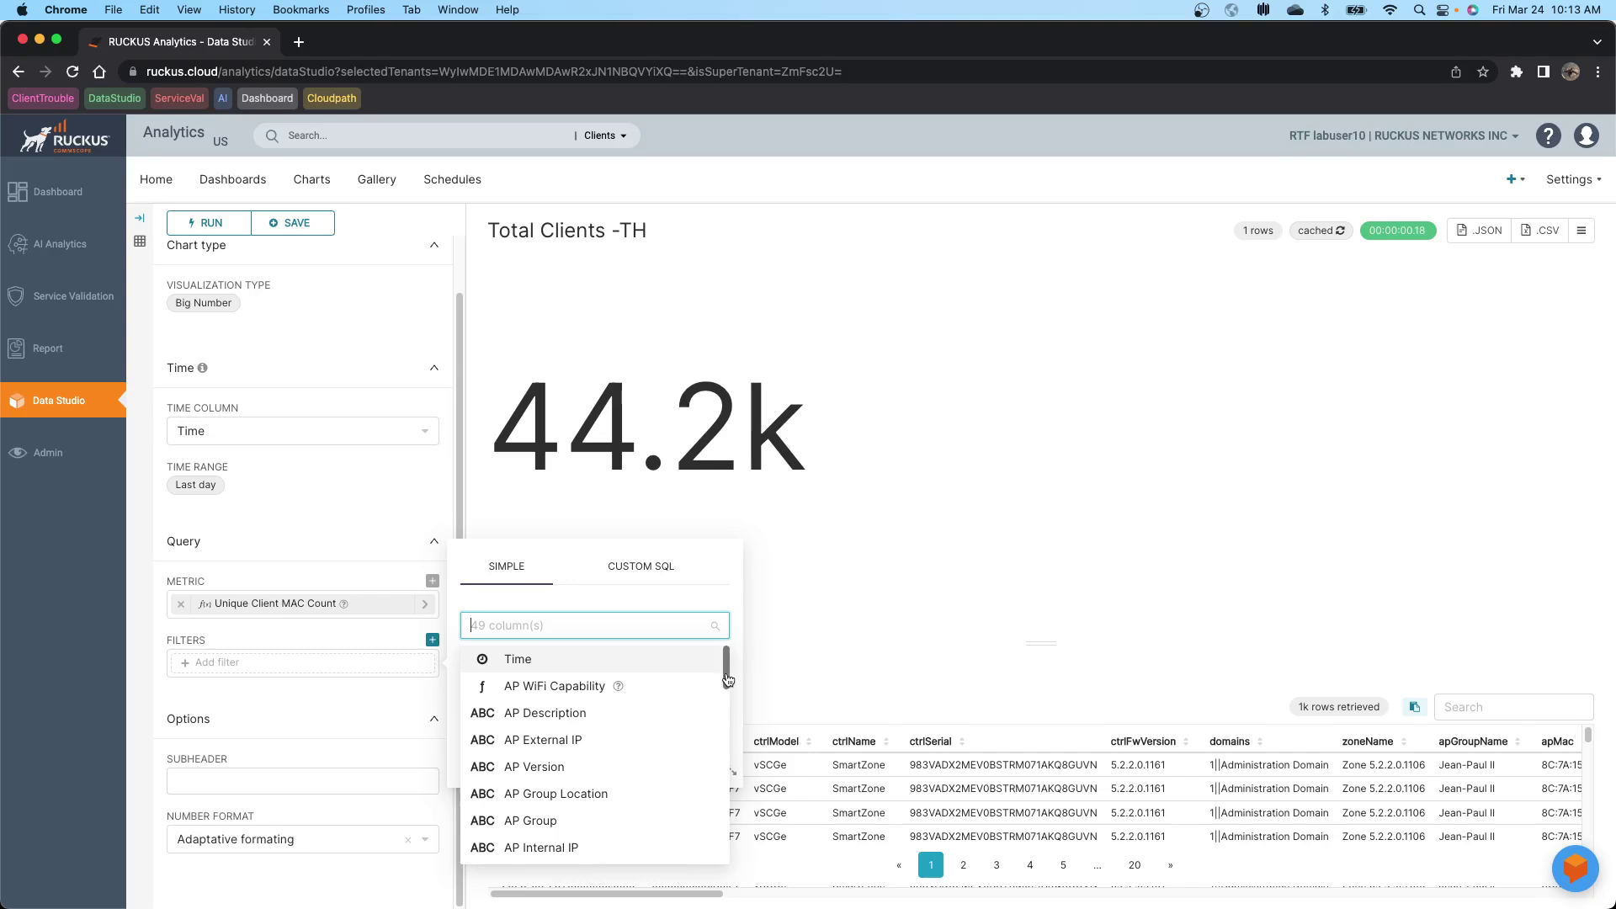
left_click_drag(724, 678, 722, 722)
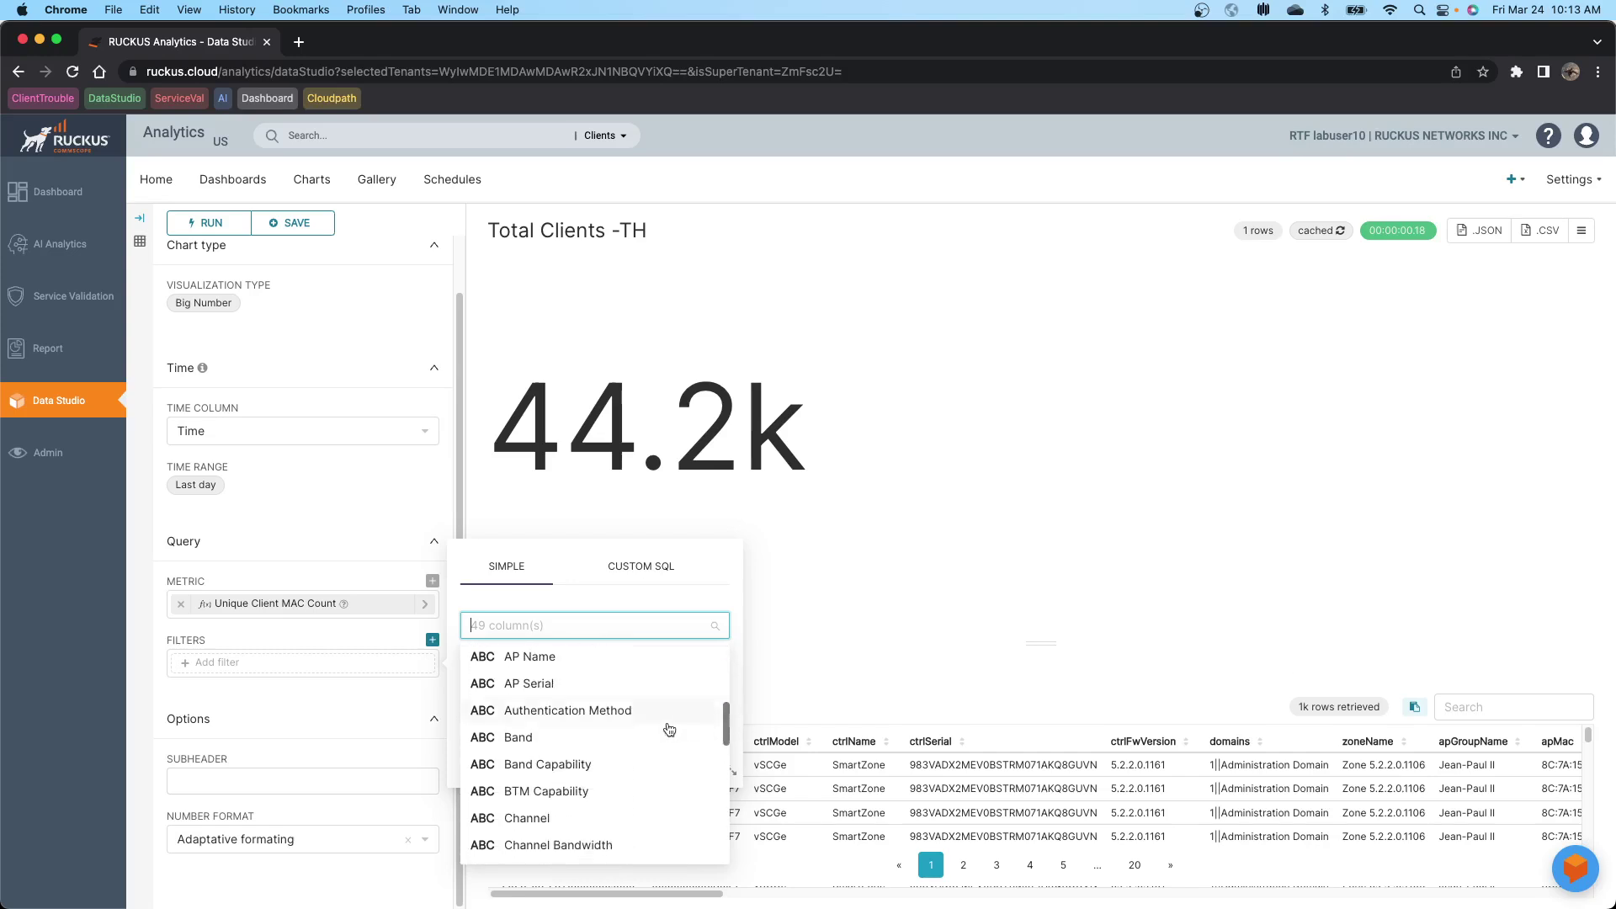
left_click(530, 736)
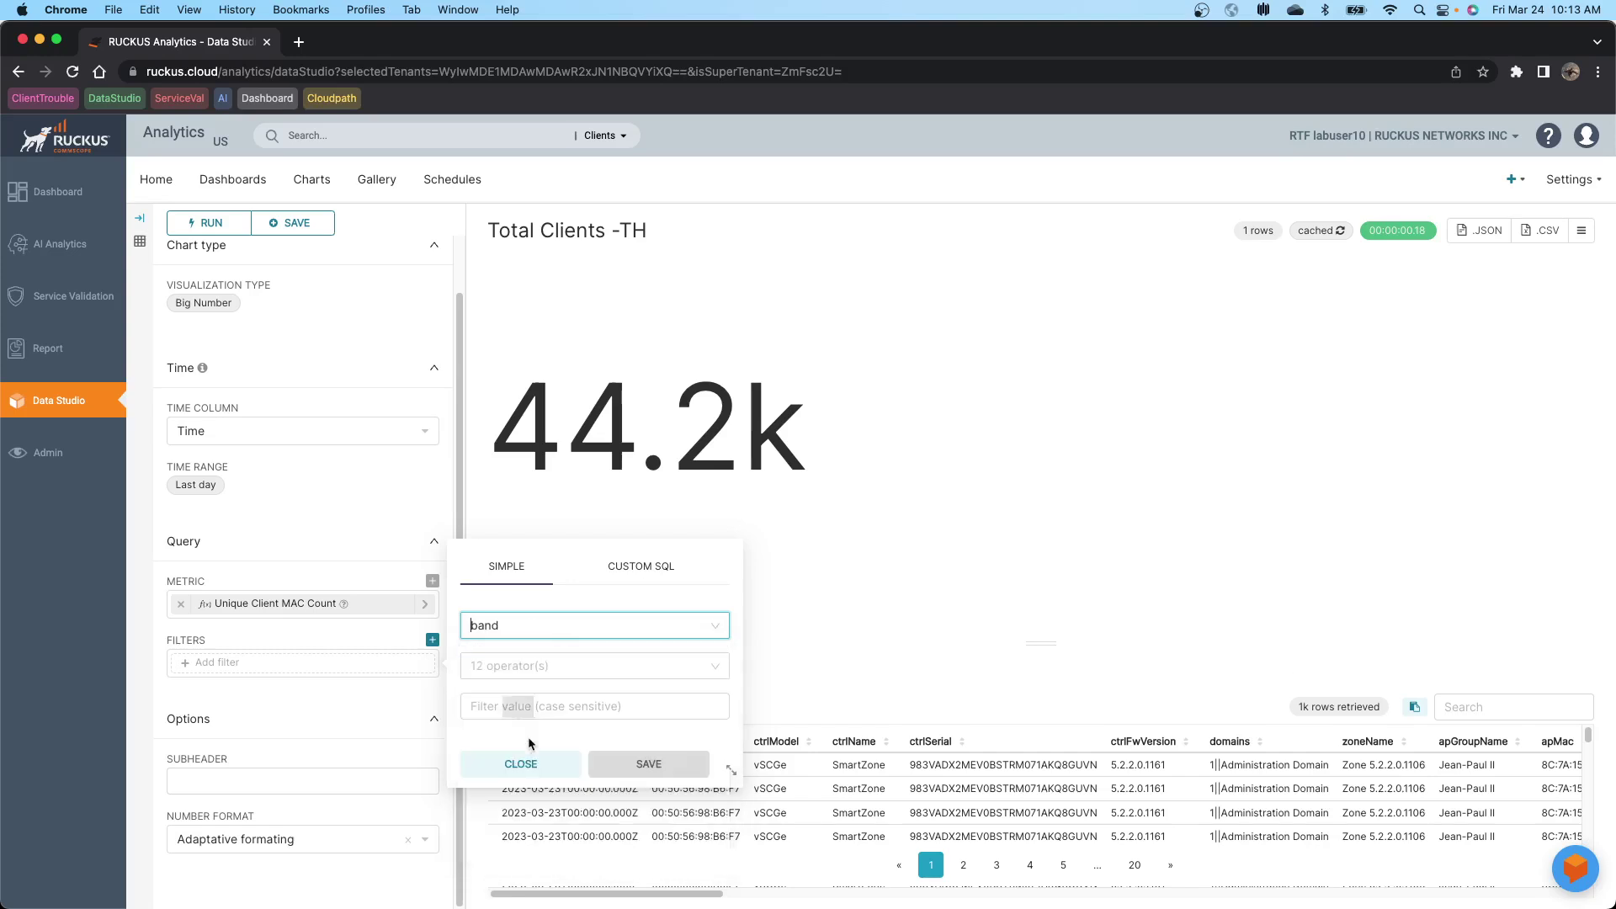
left_click(491, 665)
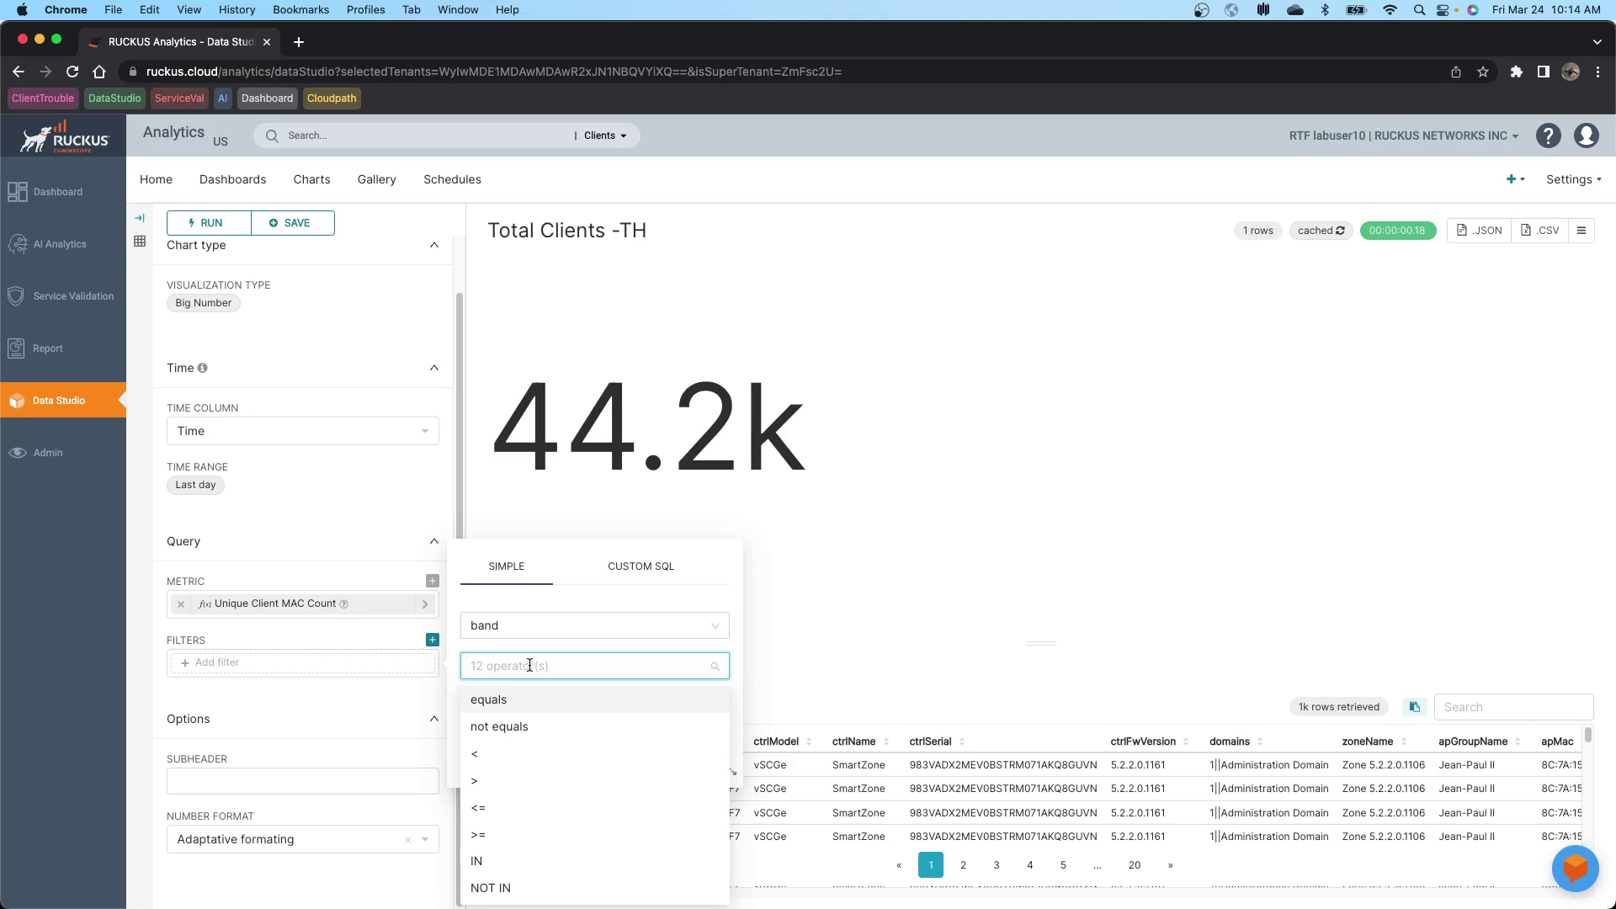
left_click(500, 703)
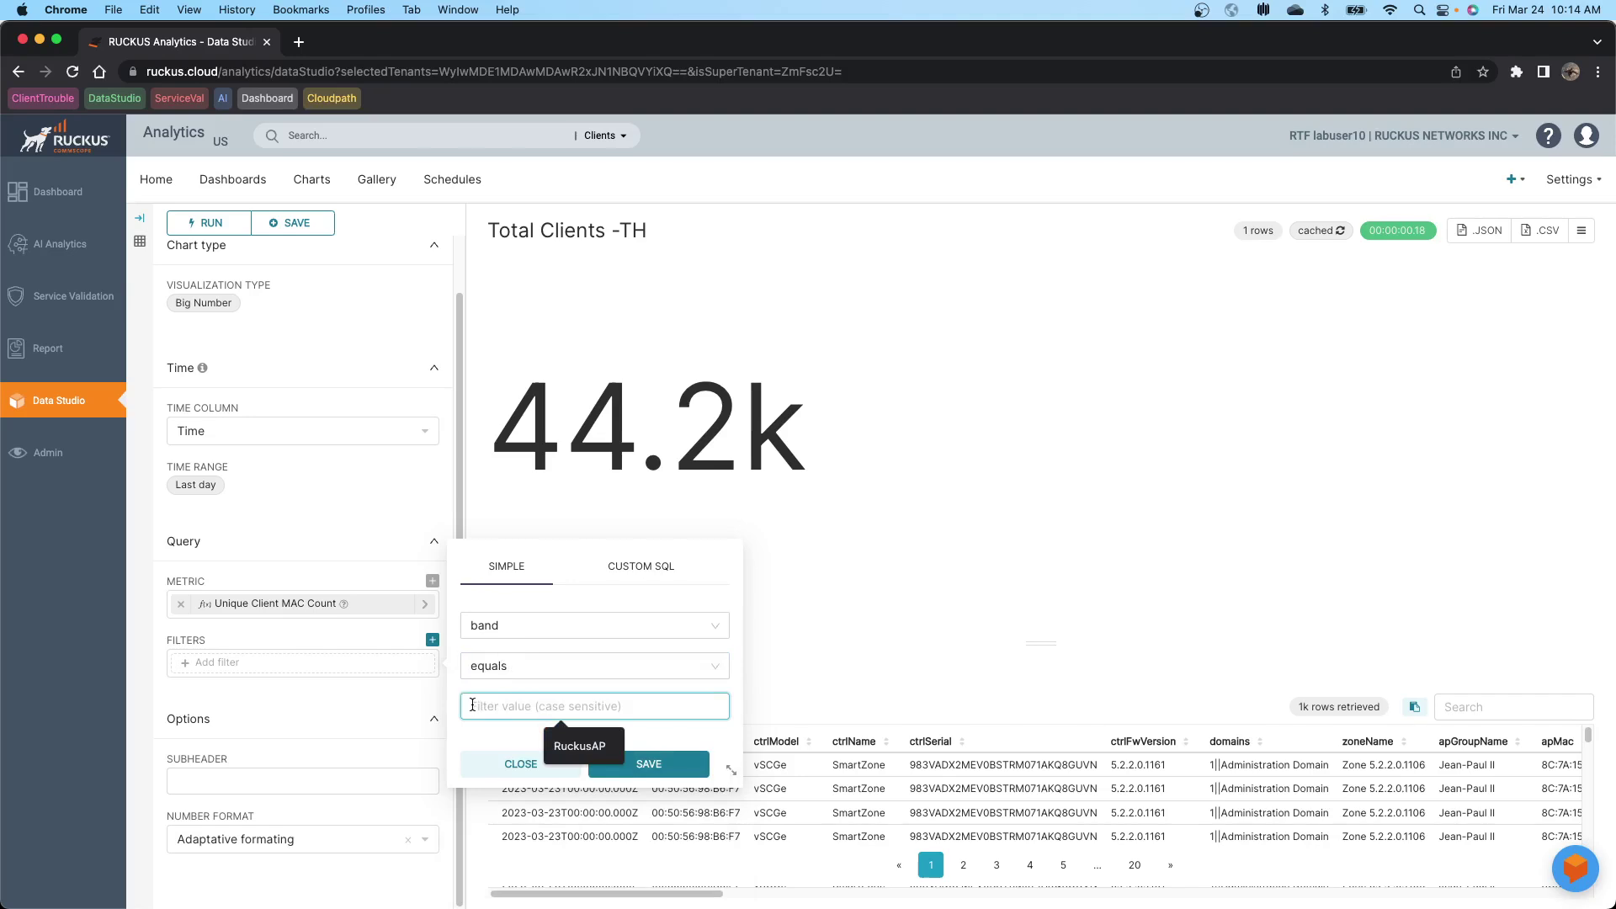
type("2.4")
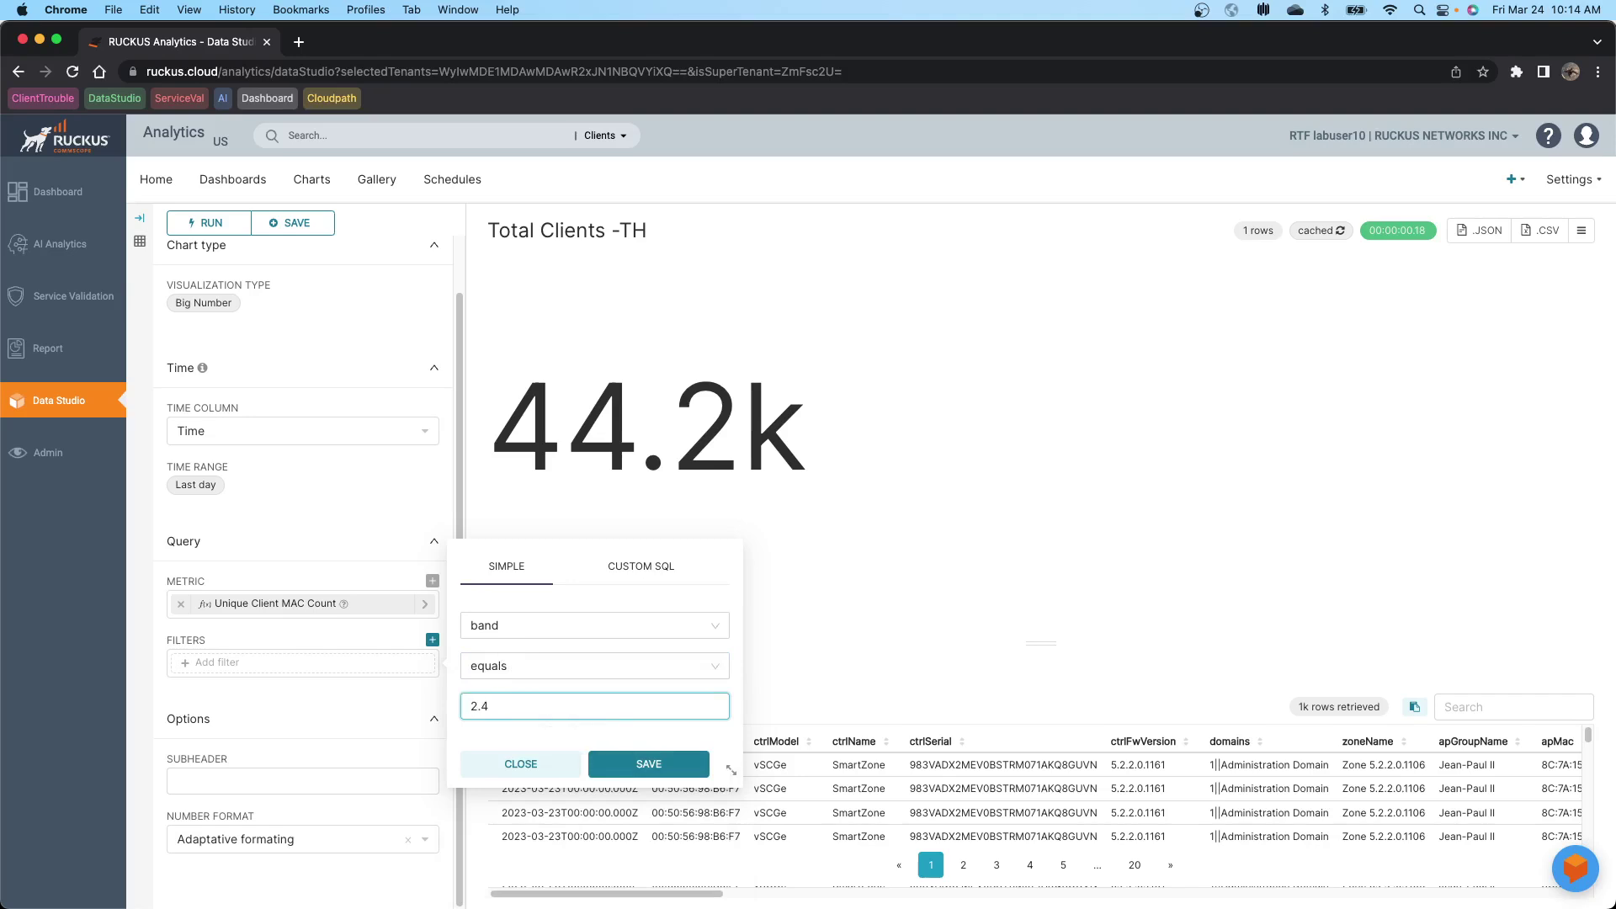
left_click(649, 766)
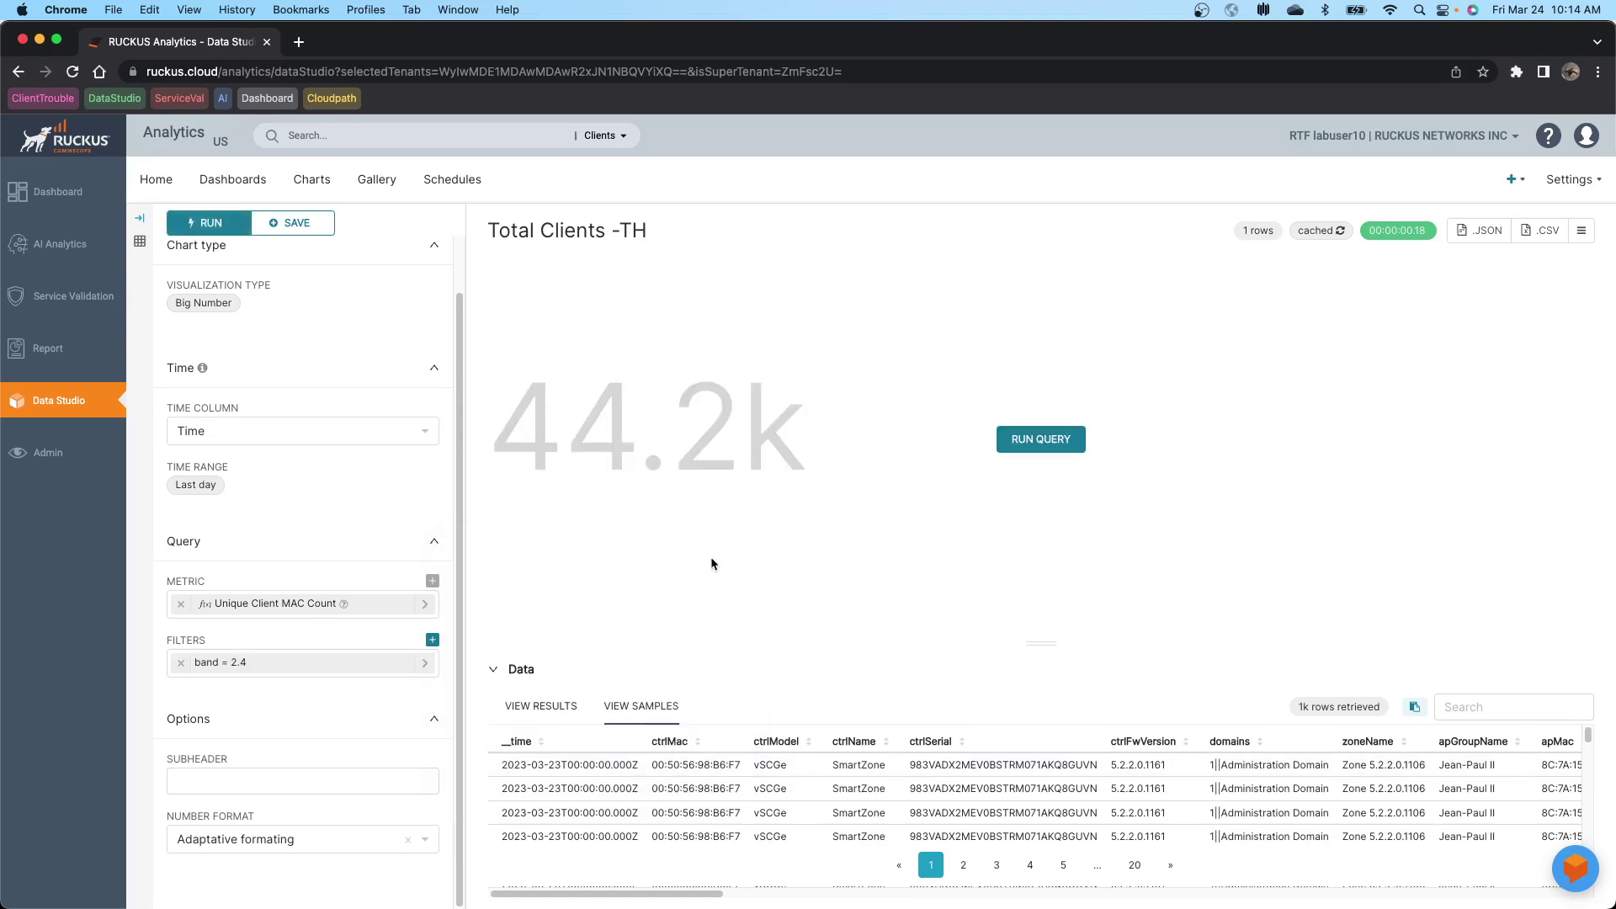
left_click(1042, 449)
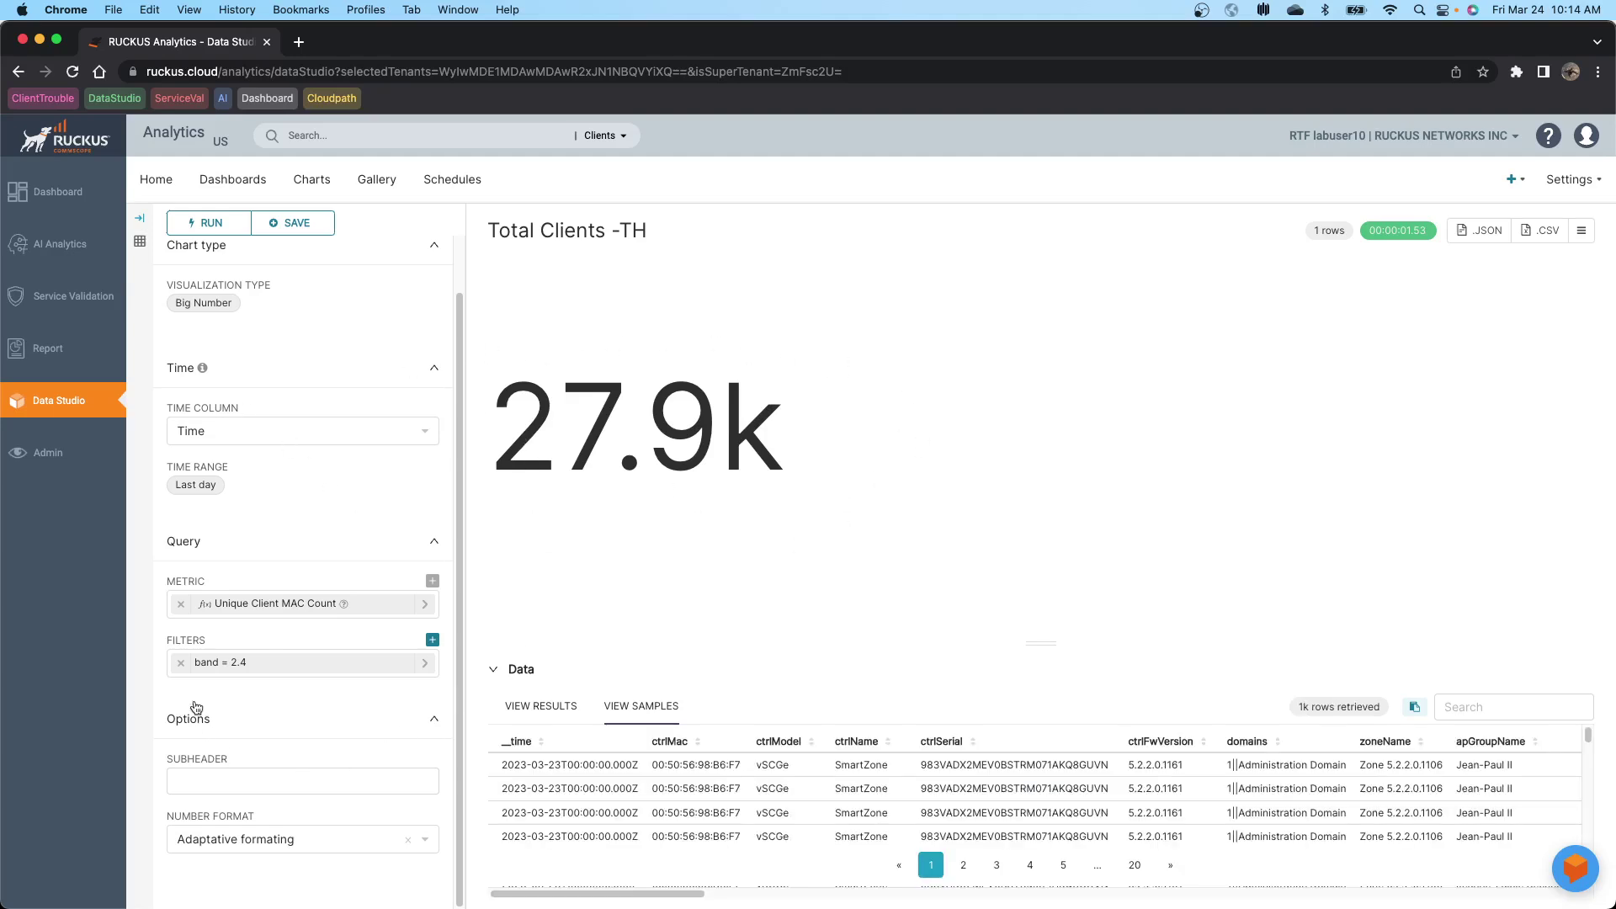
Step: Change the query filter to band equals 5, save it and rerun the query
left_click(215, 665)
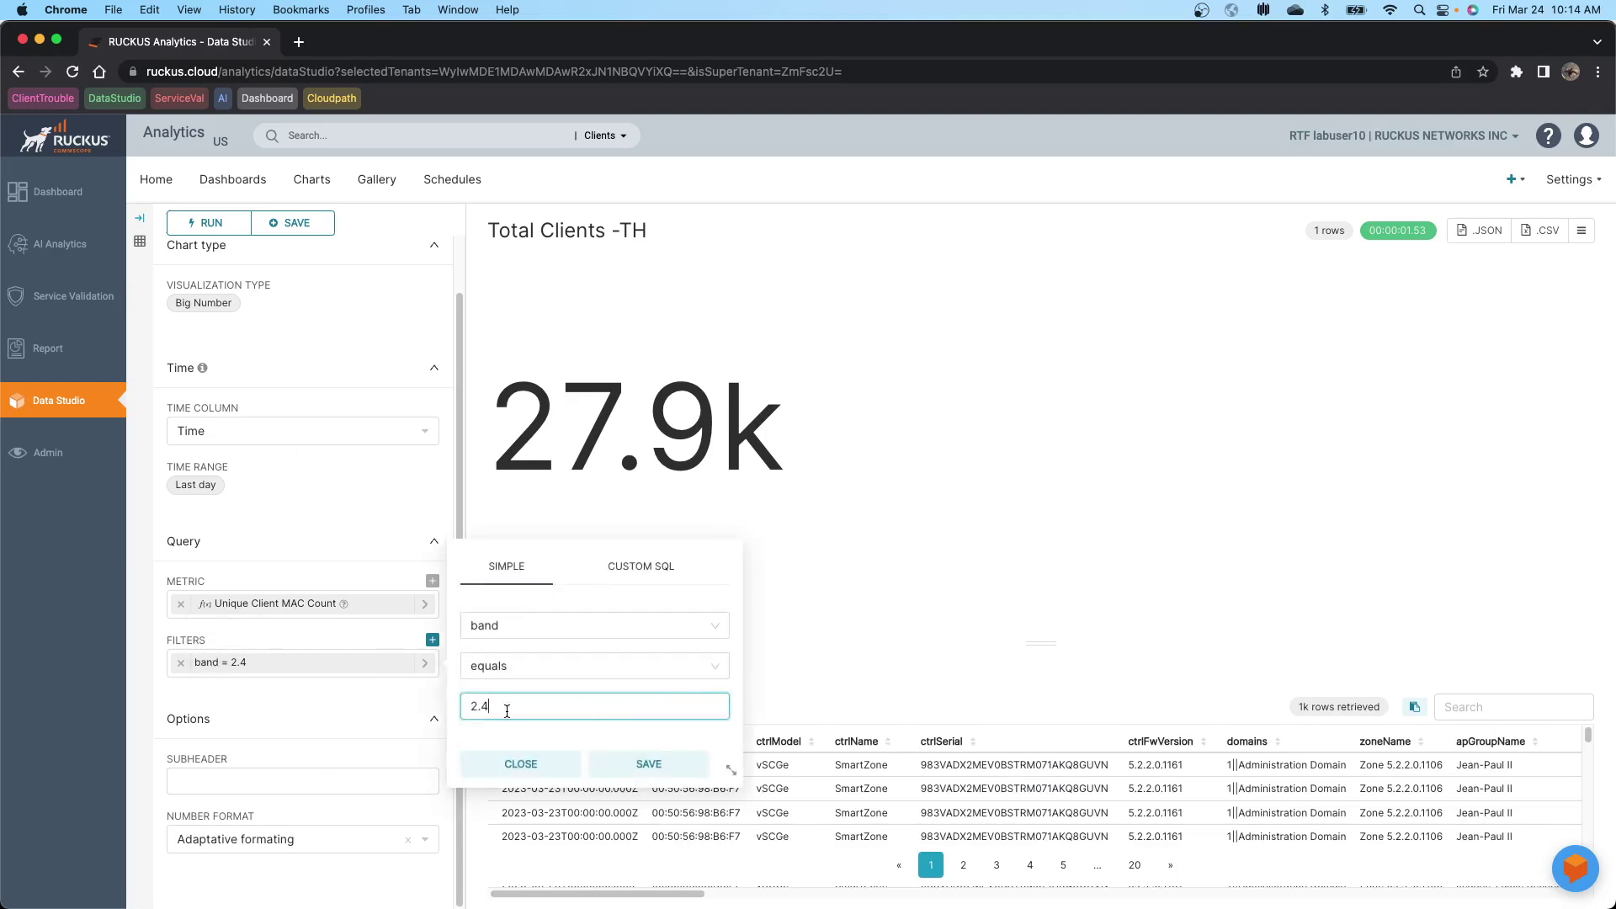
key("super+a")
type("5")
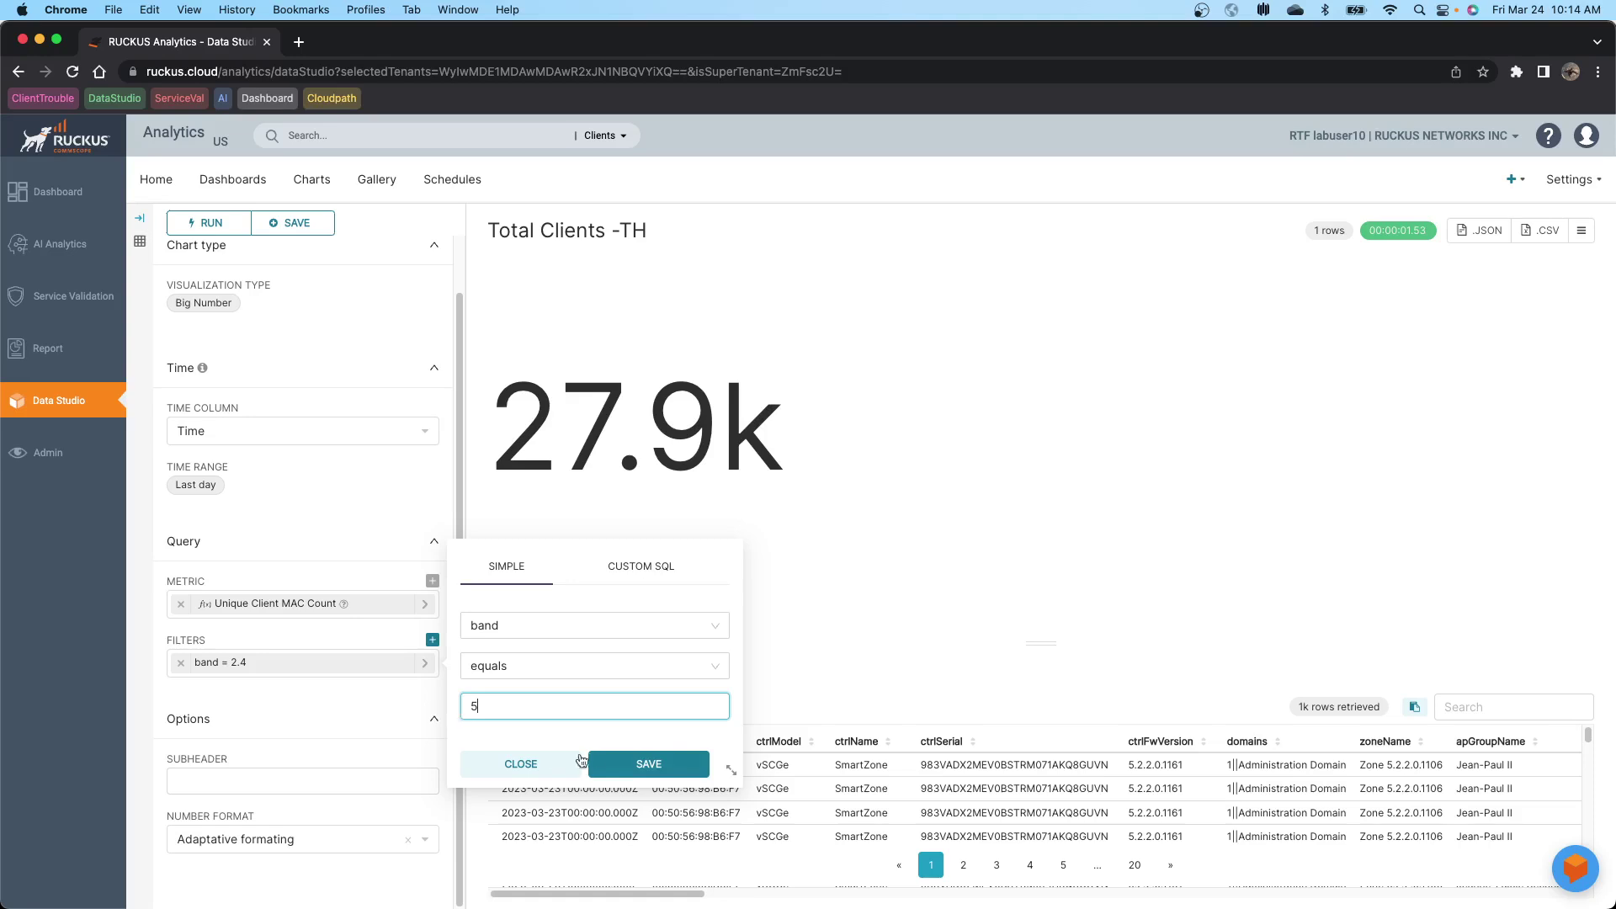
left_click(652, 764)
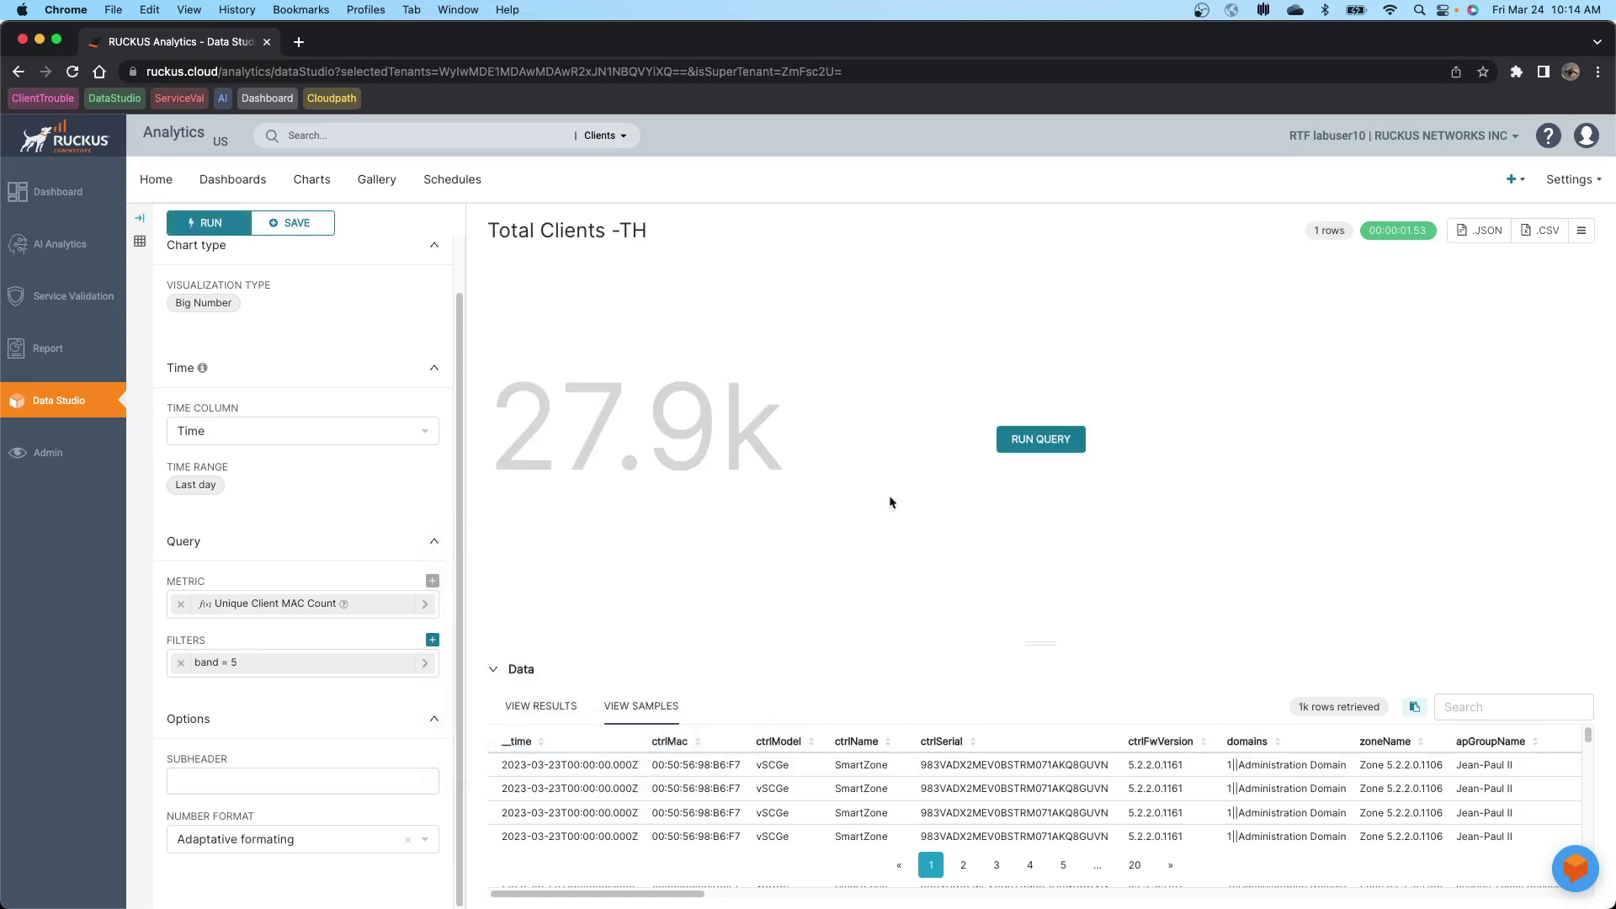
left_click(1024, 441)
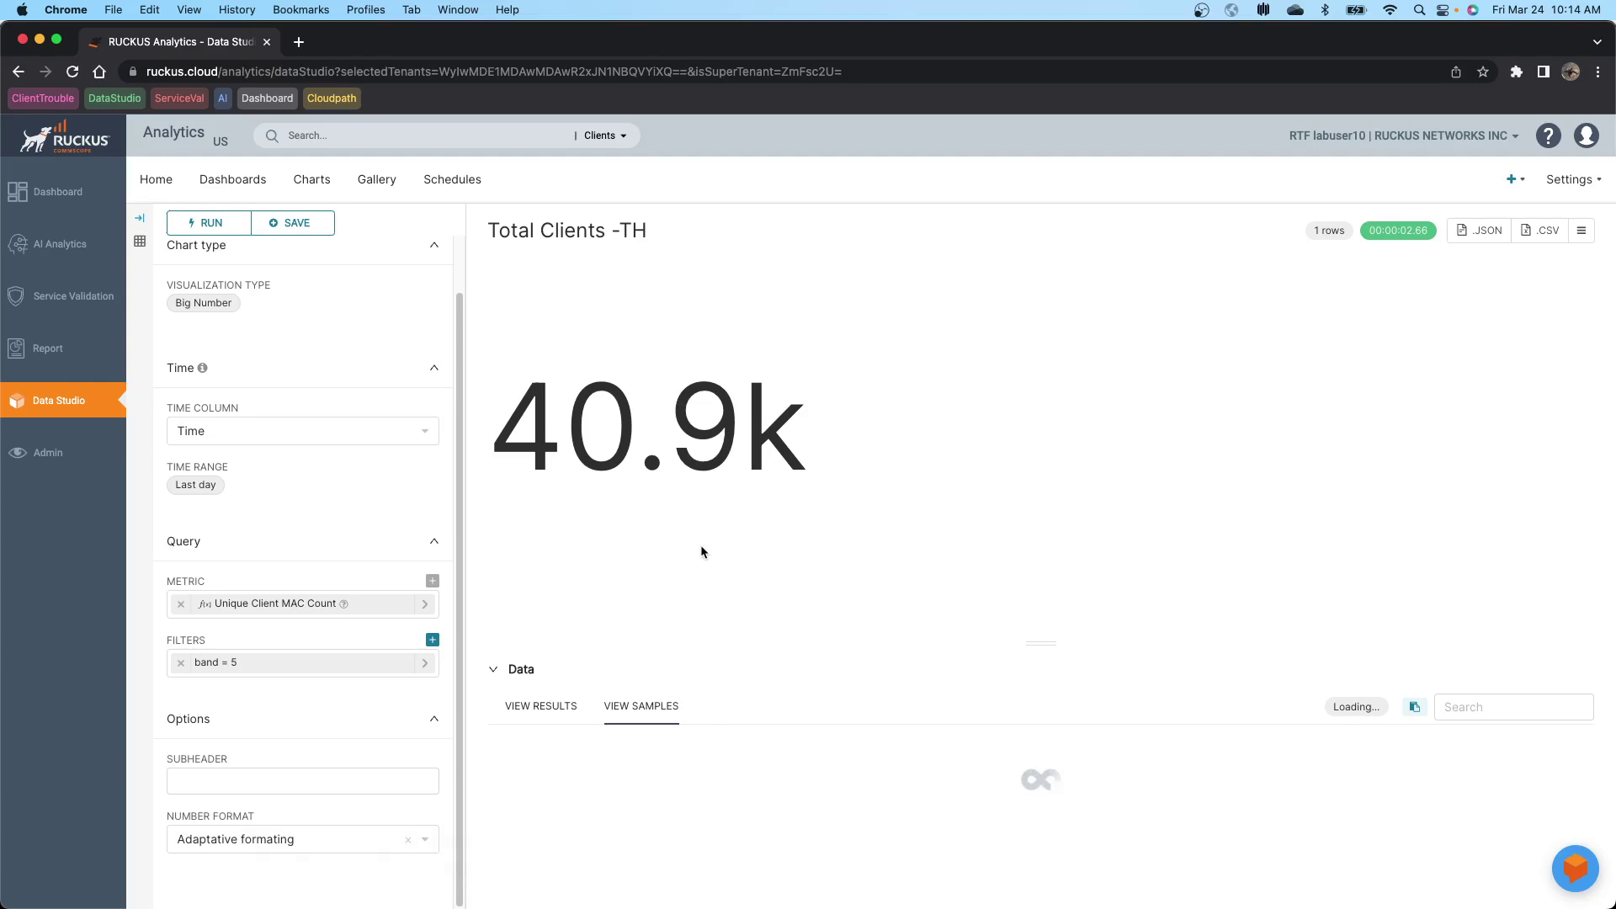
Step: Switch to the PowerPoint slides, advance to the Controller Inventory table instructions to read them, and return to Chrome
key("super+Tab")
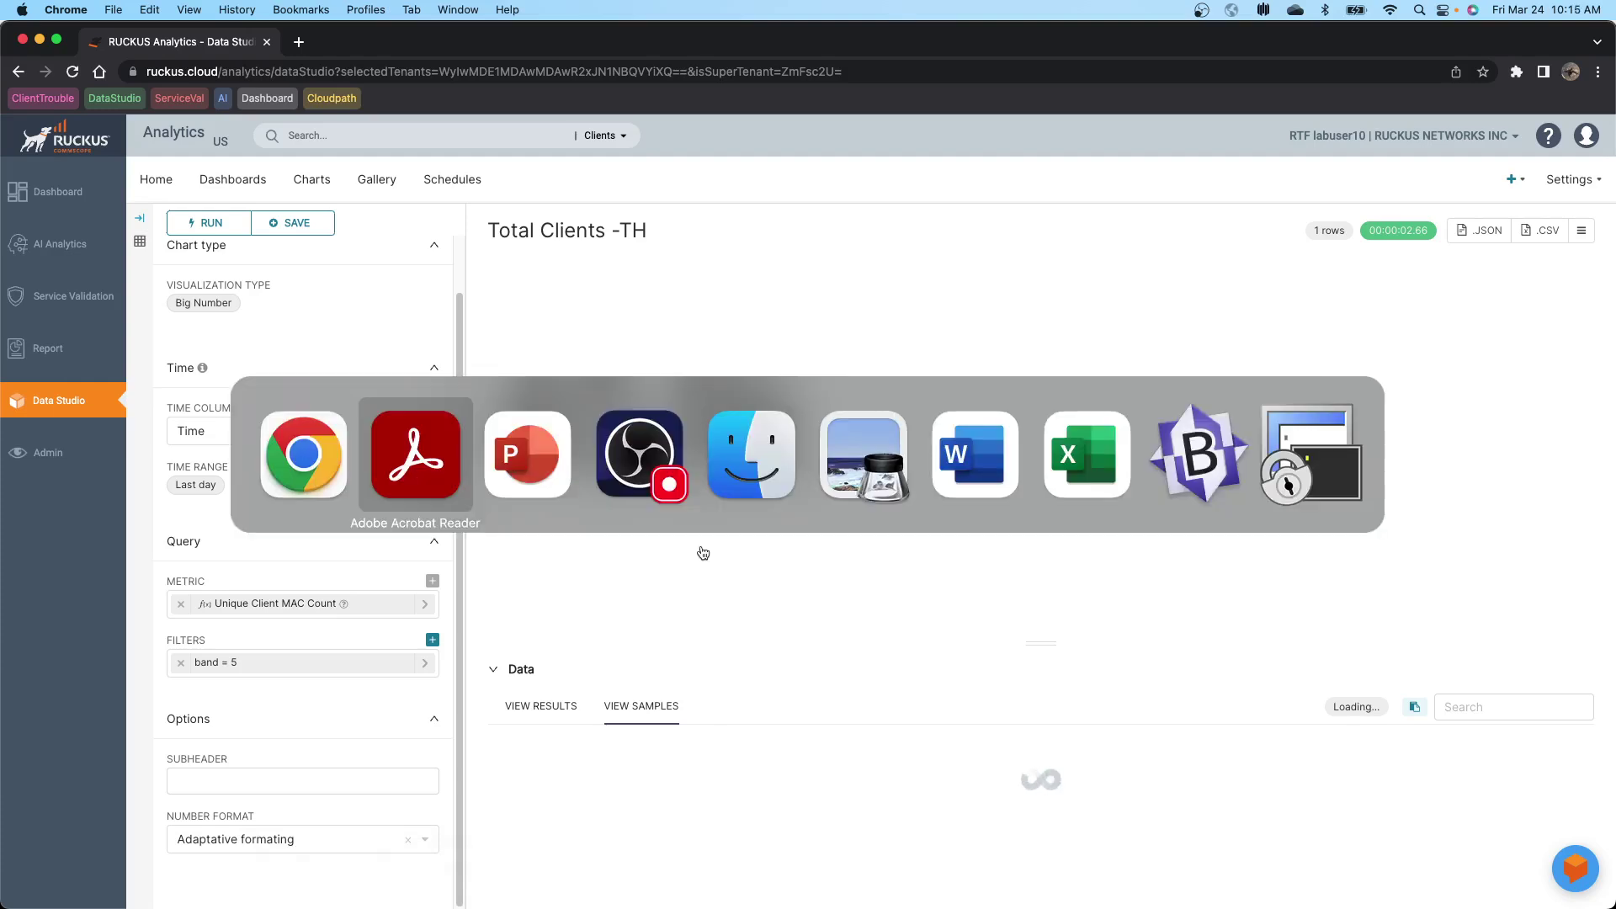
key("super+Tab")
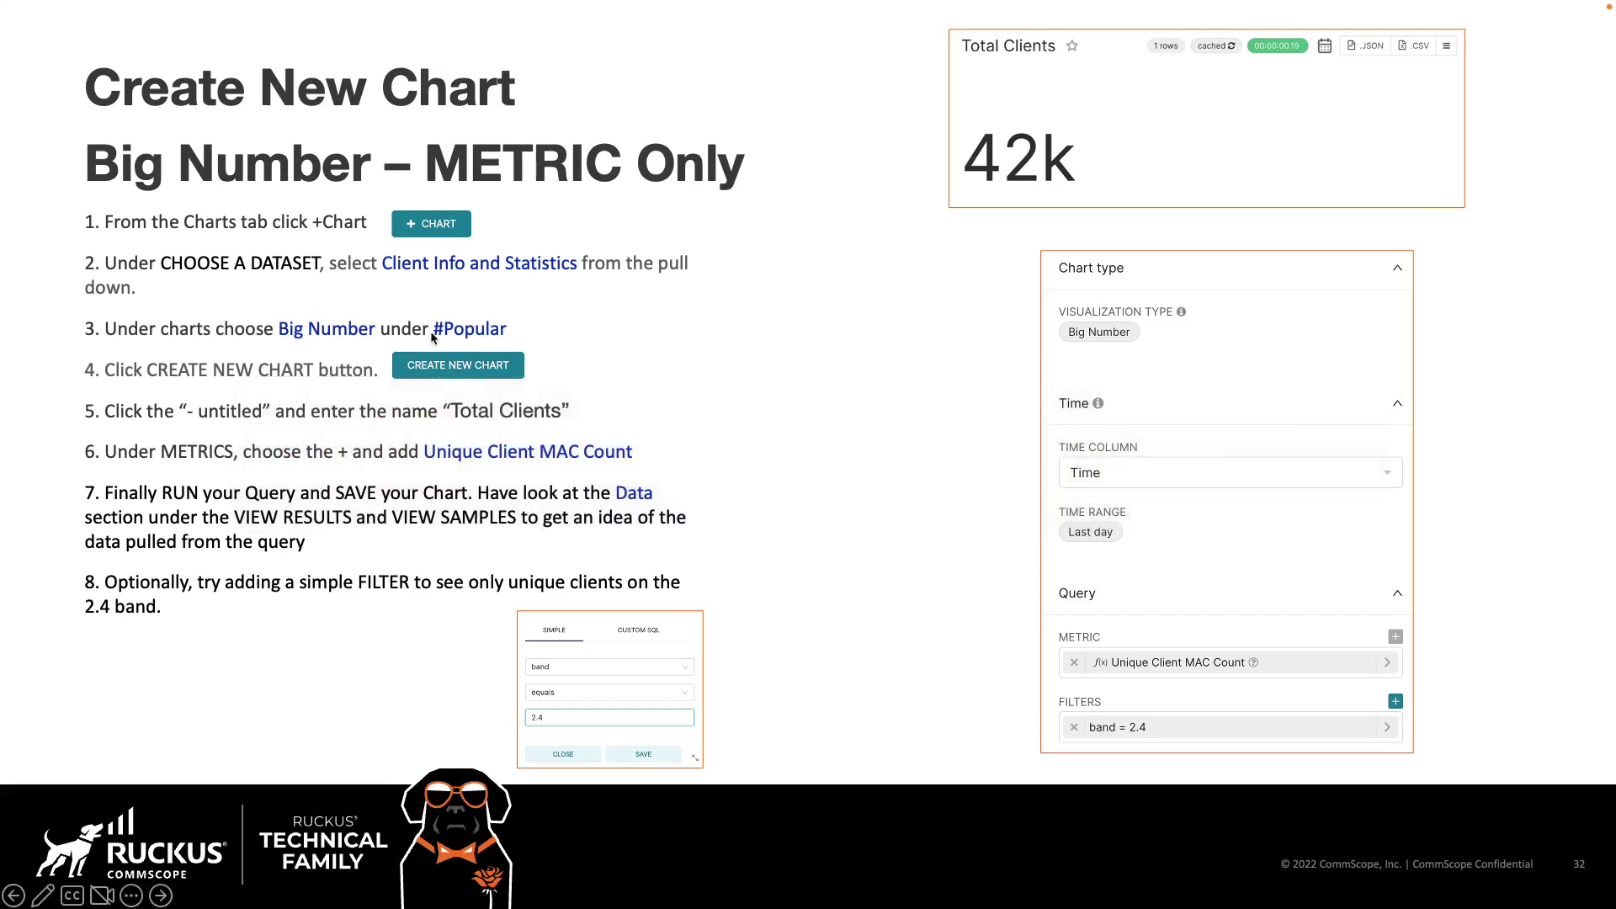
left_click(798, 309)
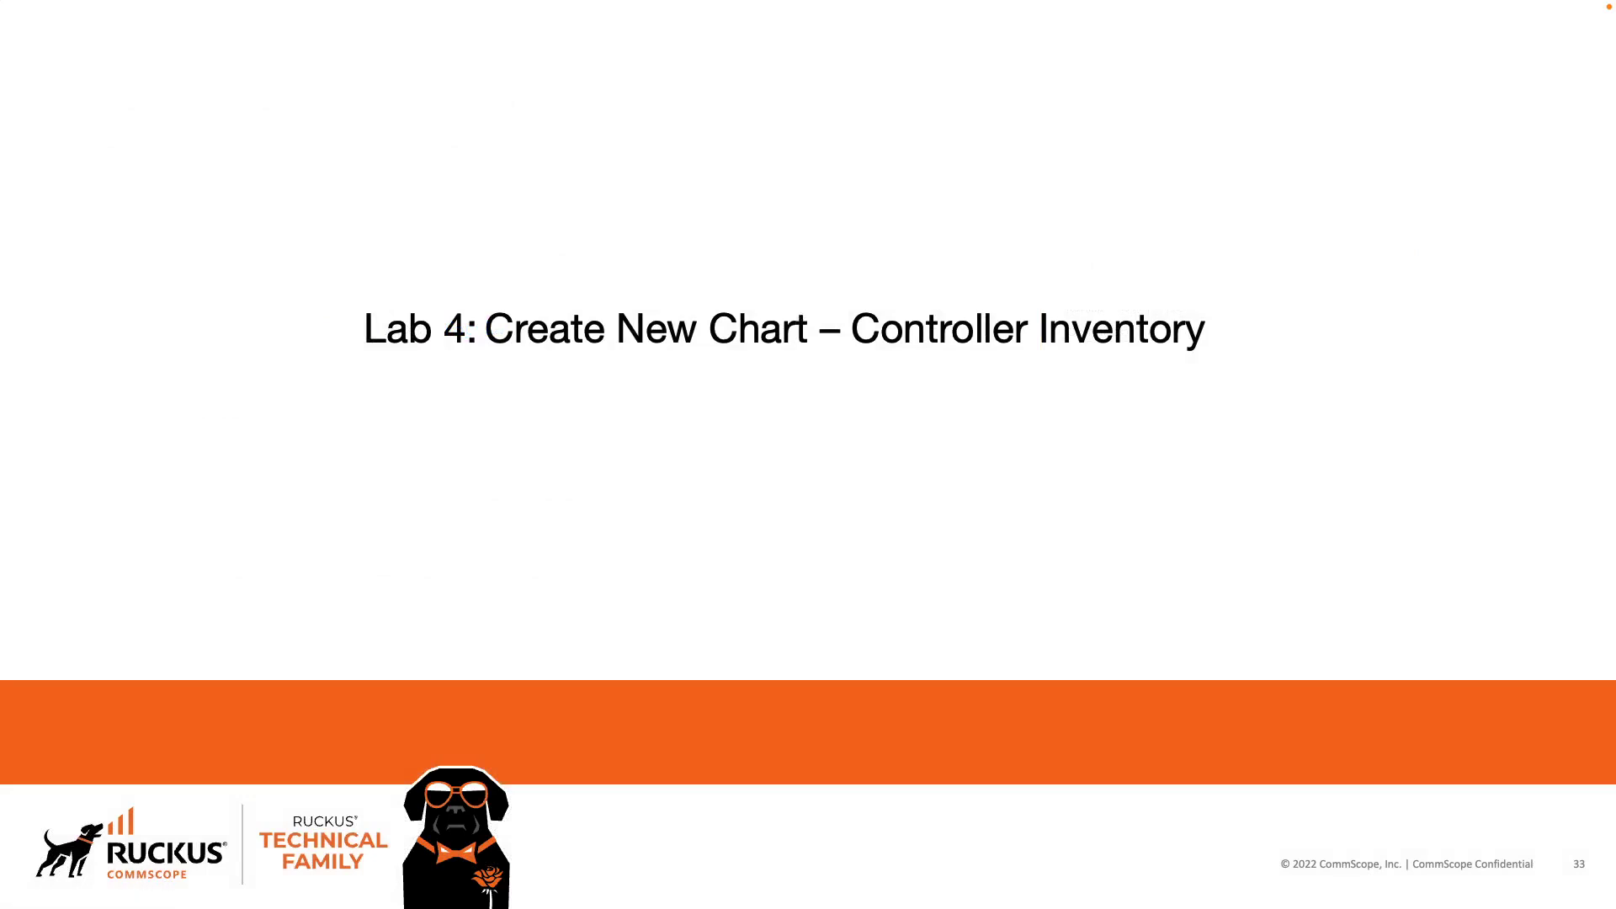
left_click(799, 314)
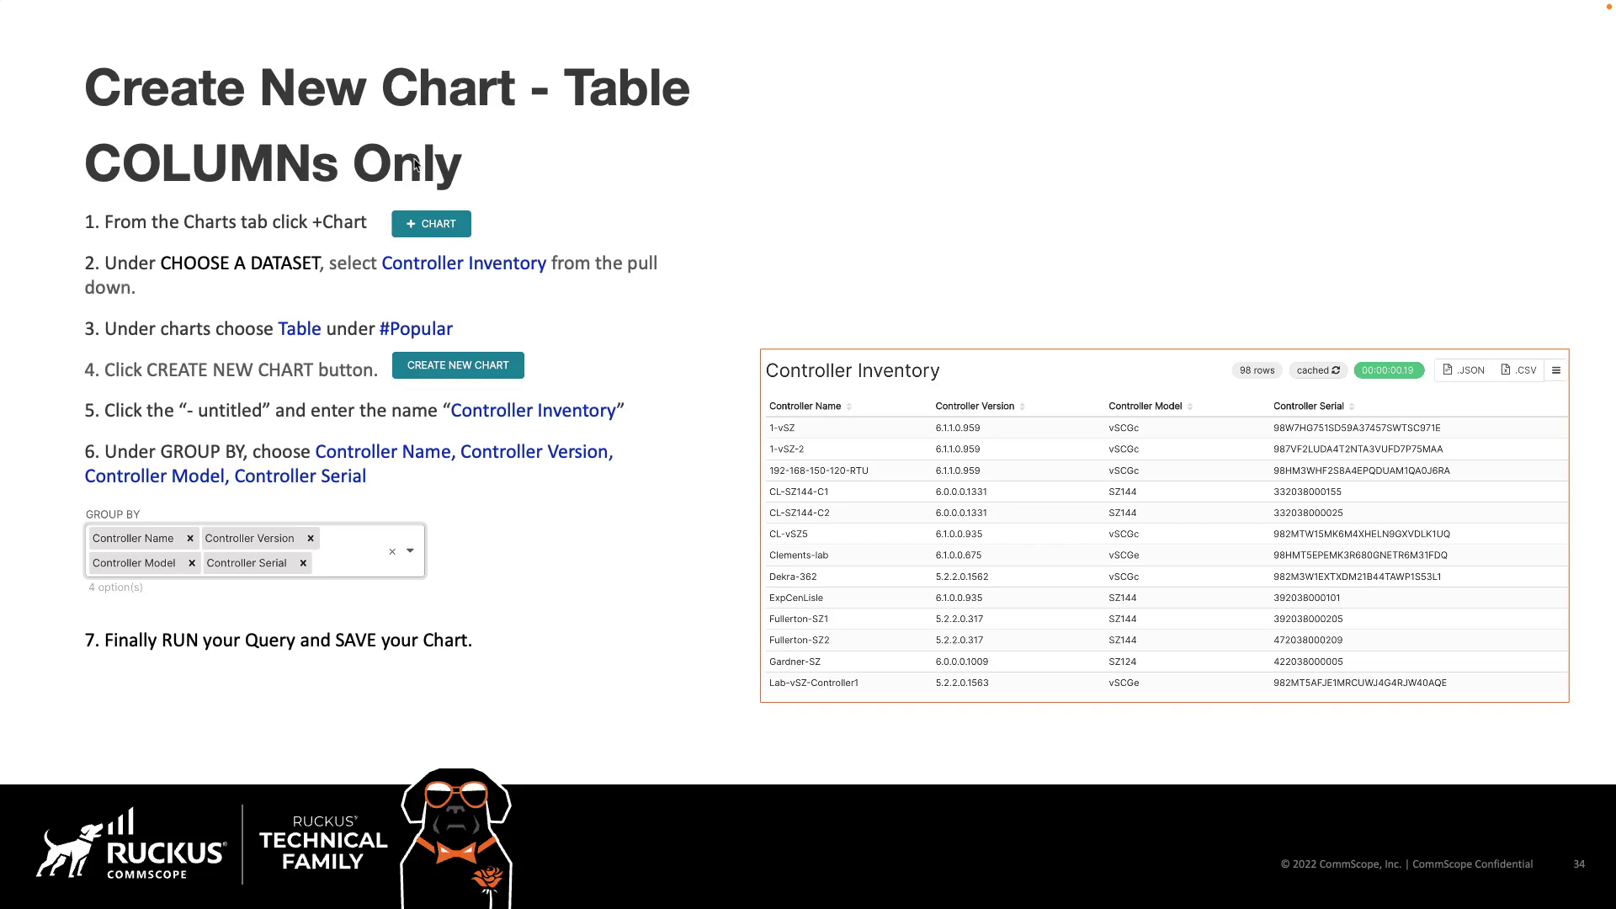
key("super+Tab")
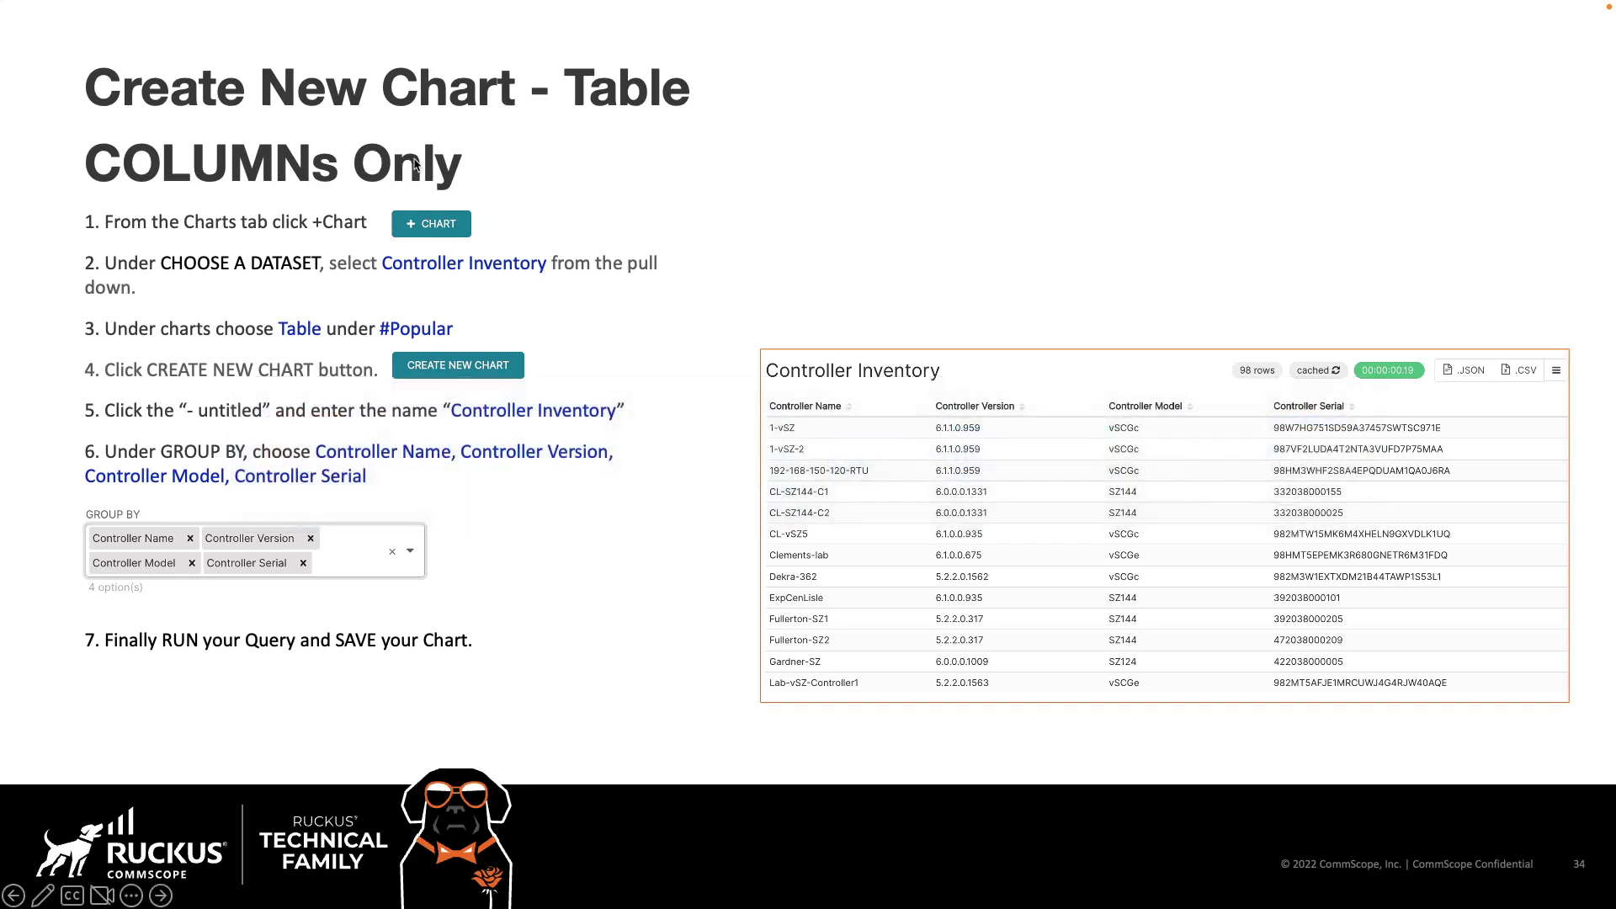
key("super+Tab")
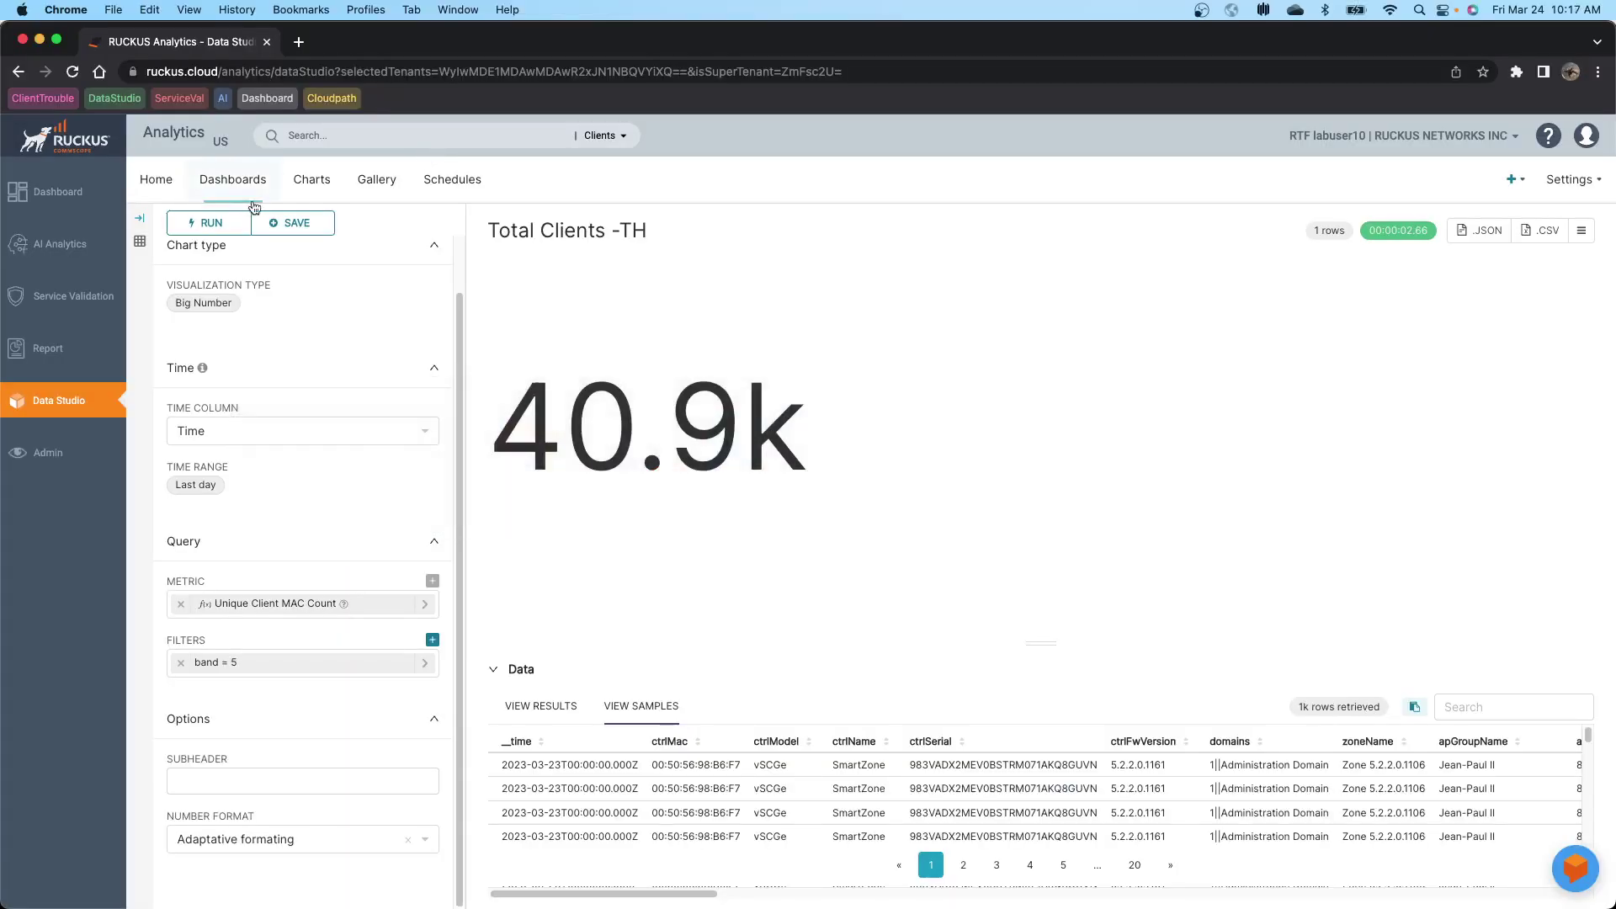
Step: Create a new chart from the Controller Inventory dataset with the Table visualization type
left_click(309, 182)
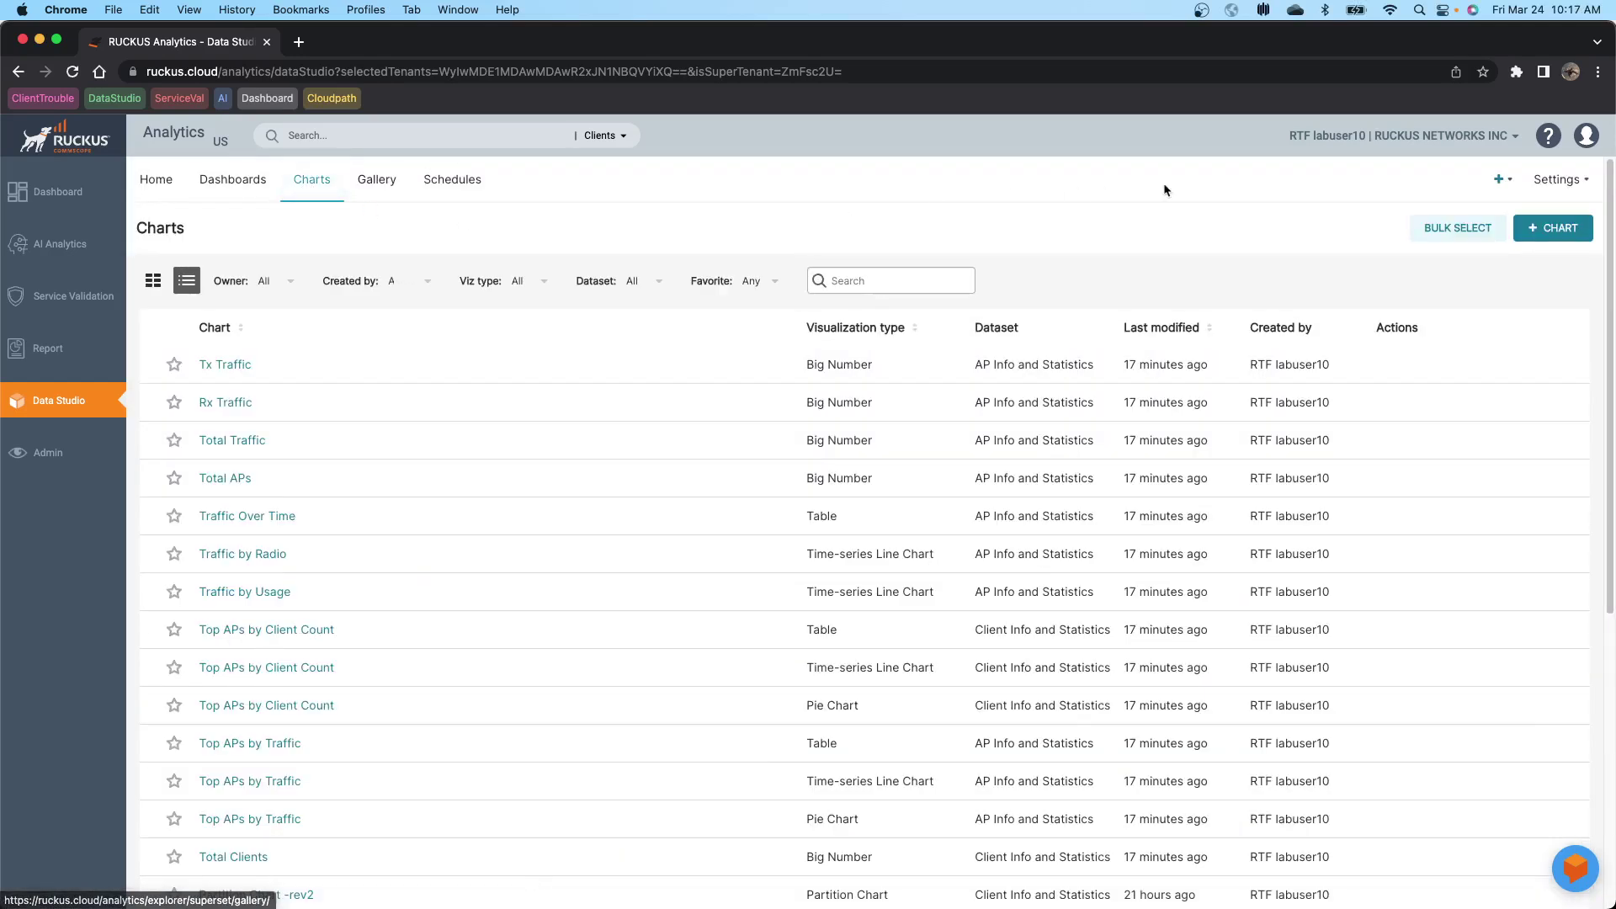
left_click(1544, 225)
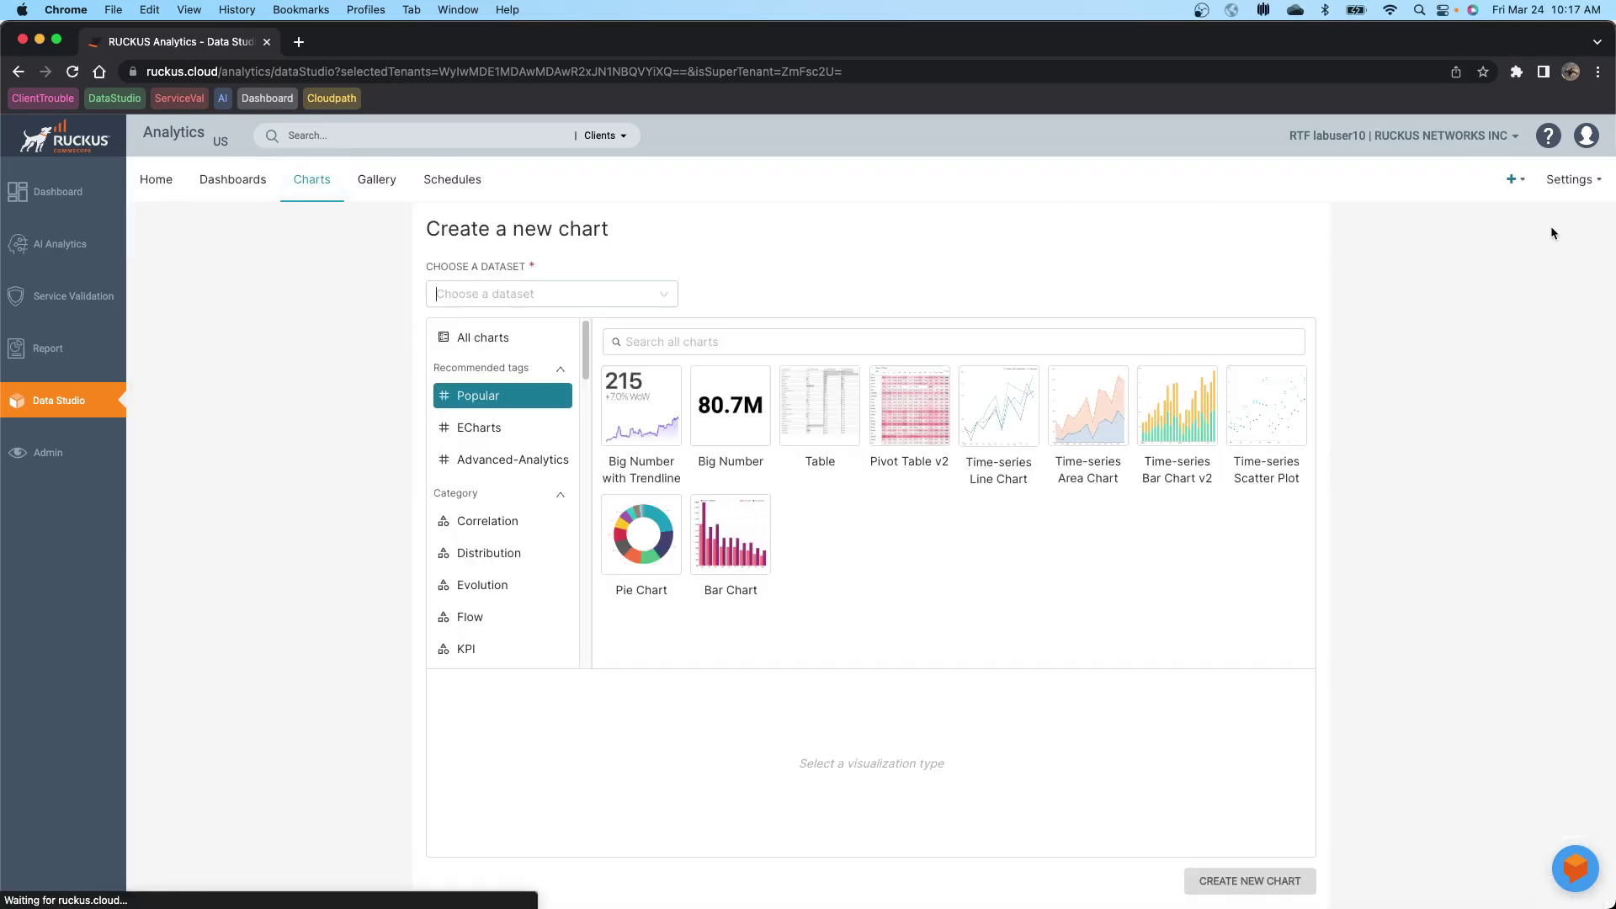
left_click(461, 291)
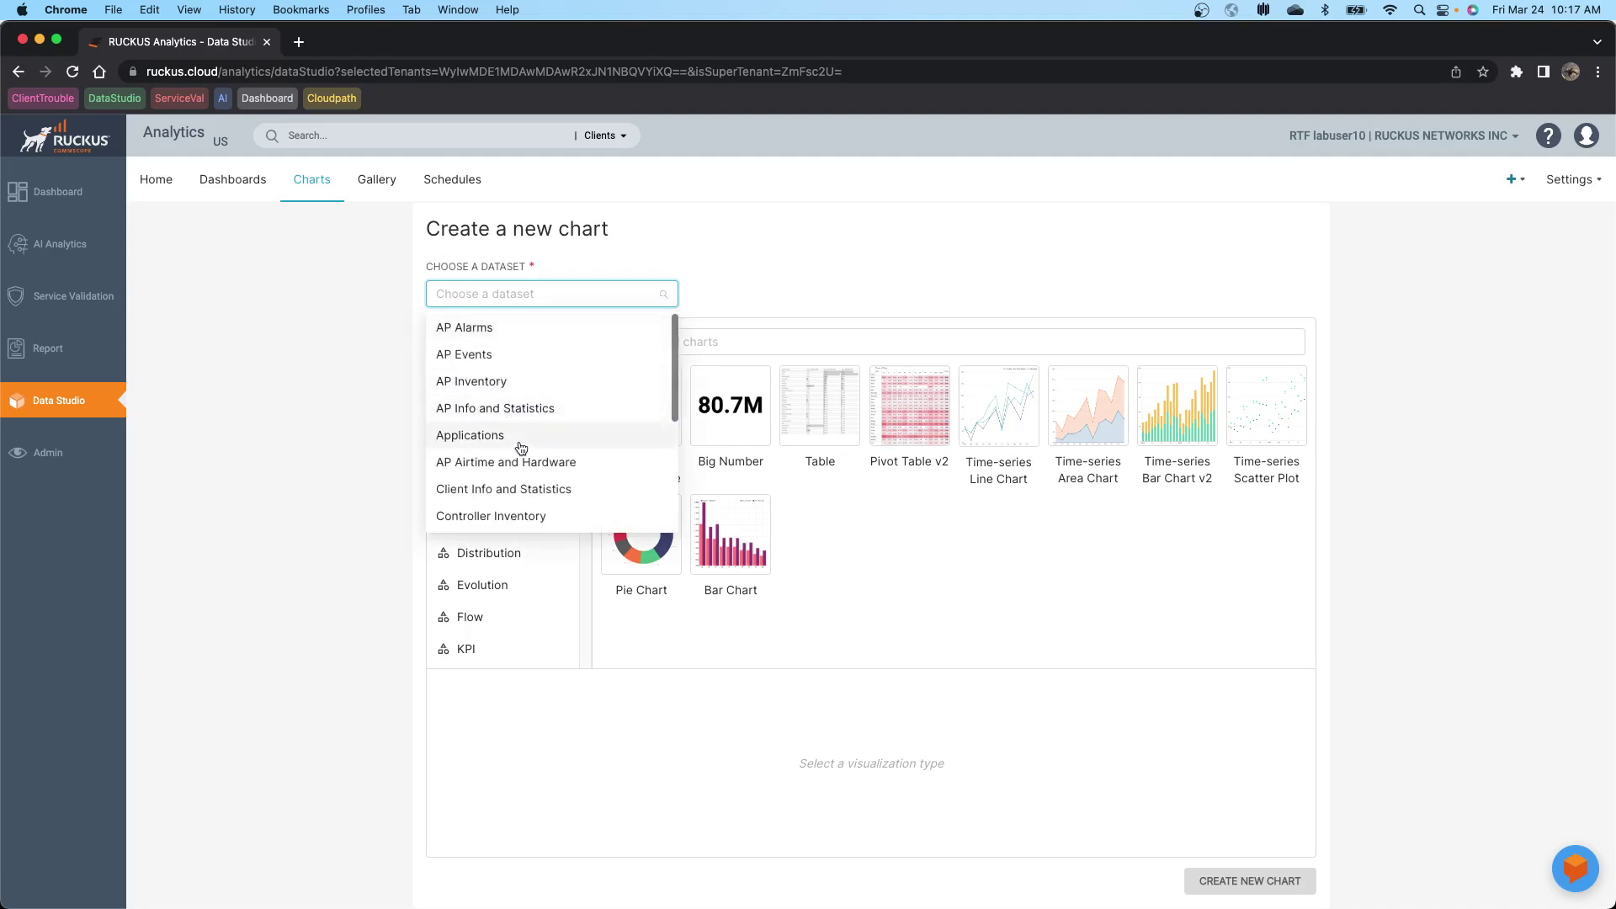
left_click(488, 521)
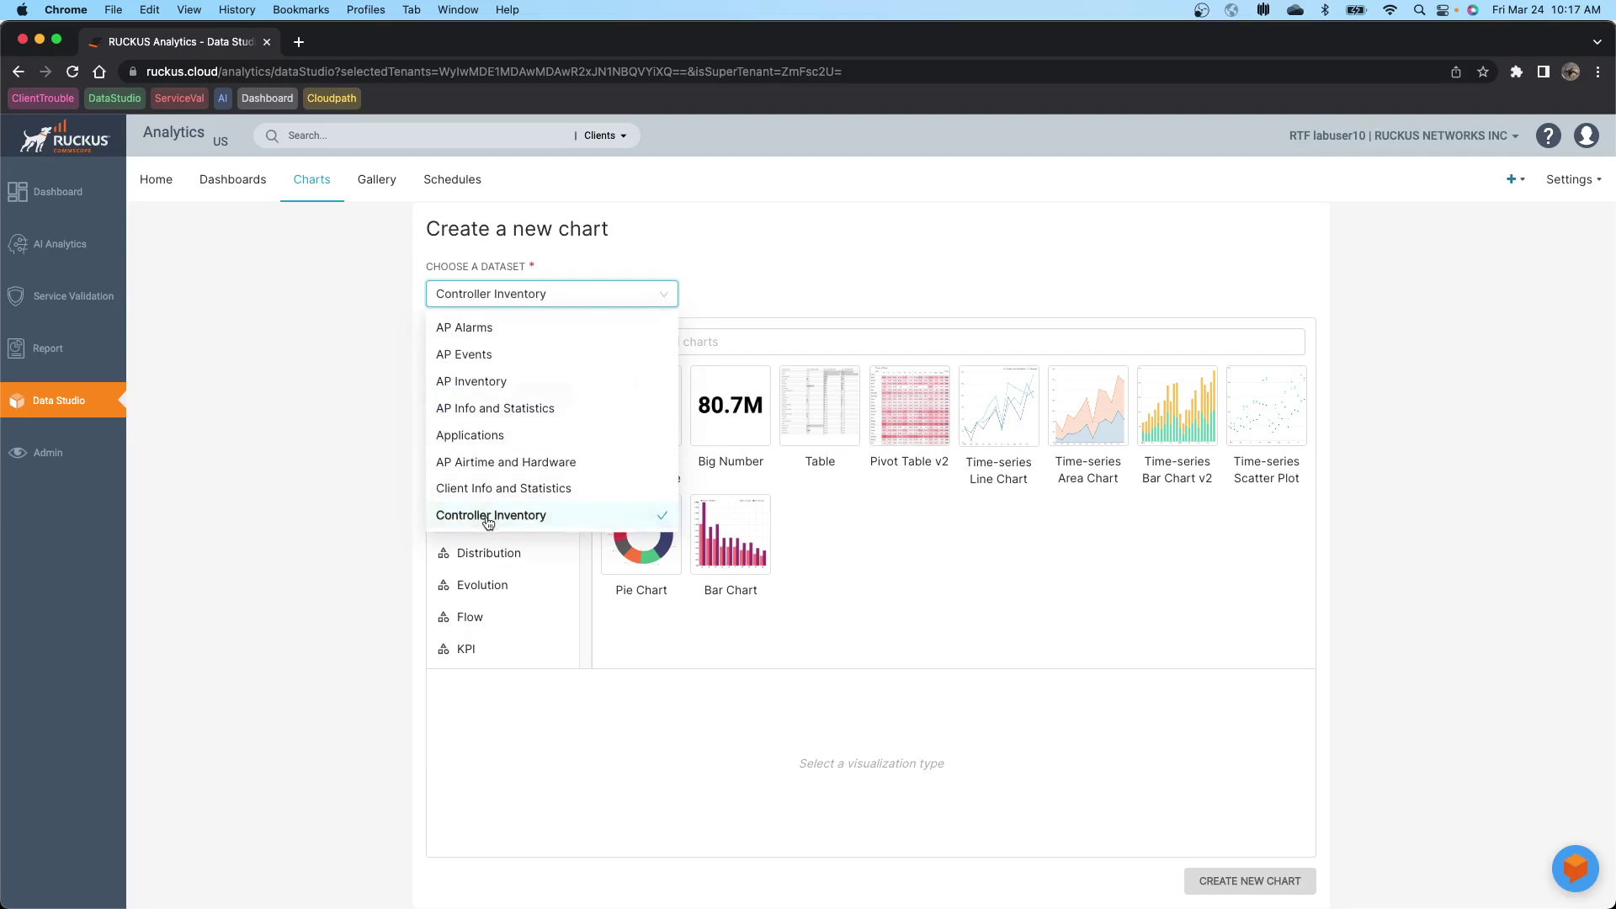
left_click(555, 293)
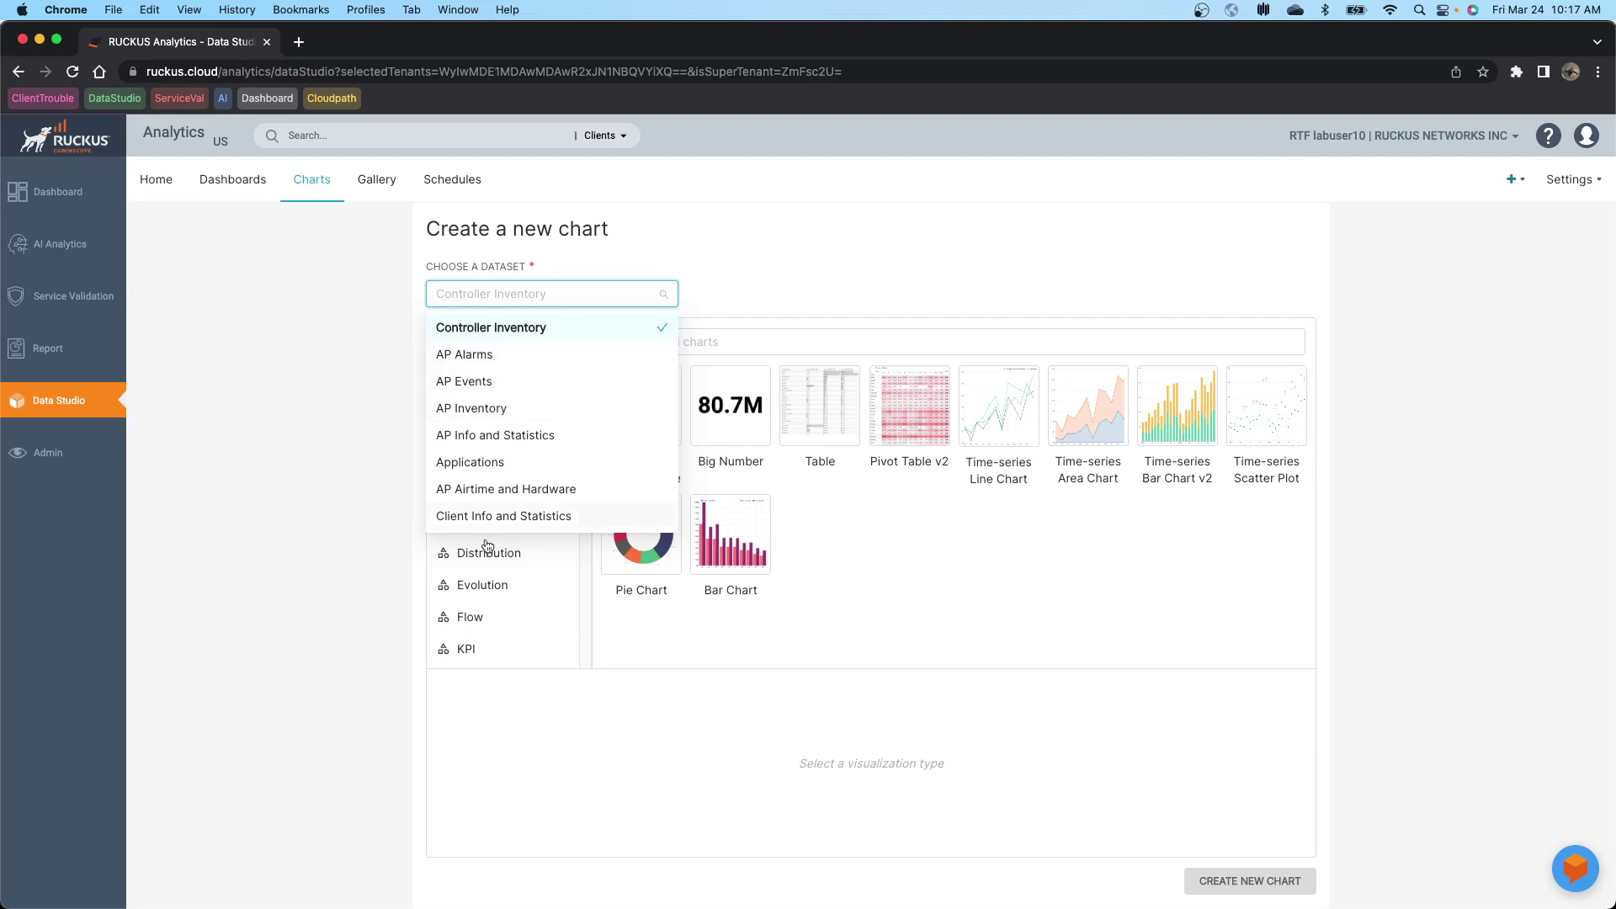
left_click(736, 263)
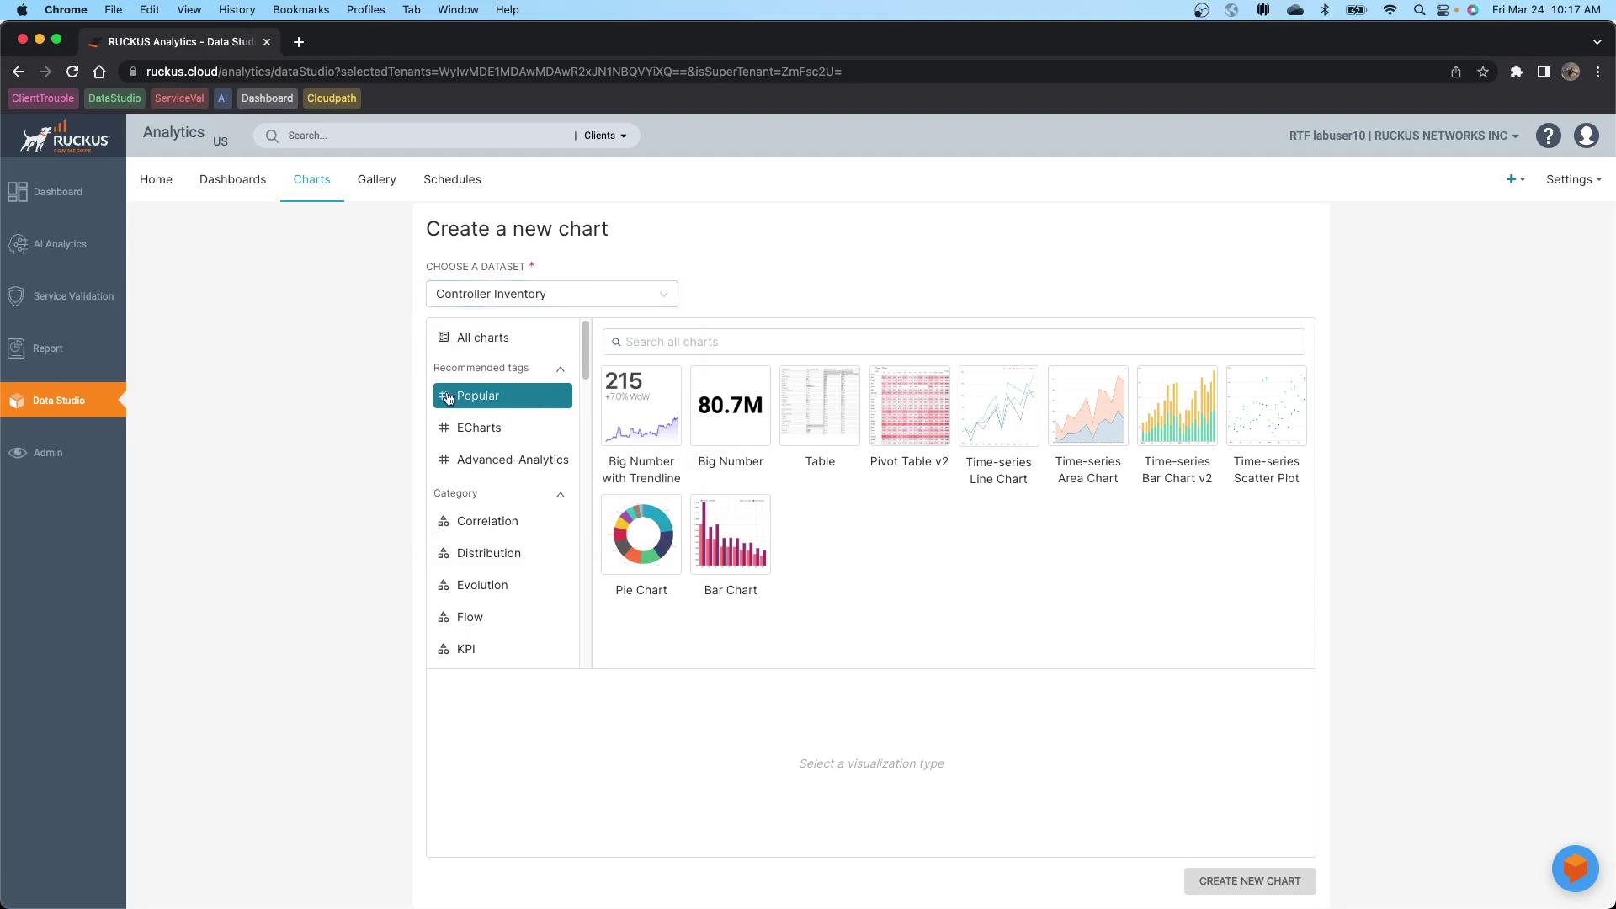
left_click(832, 416)
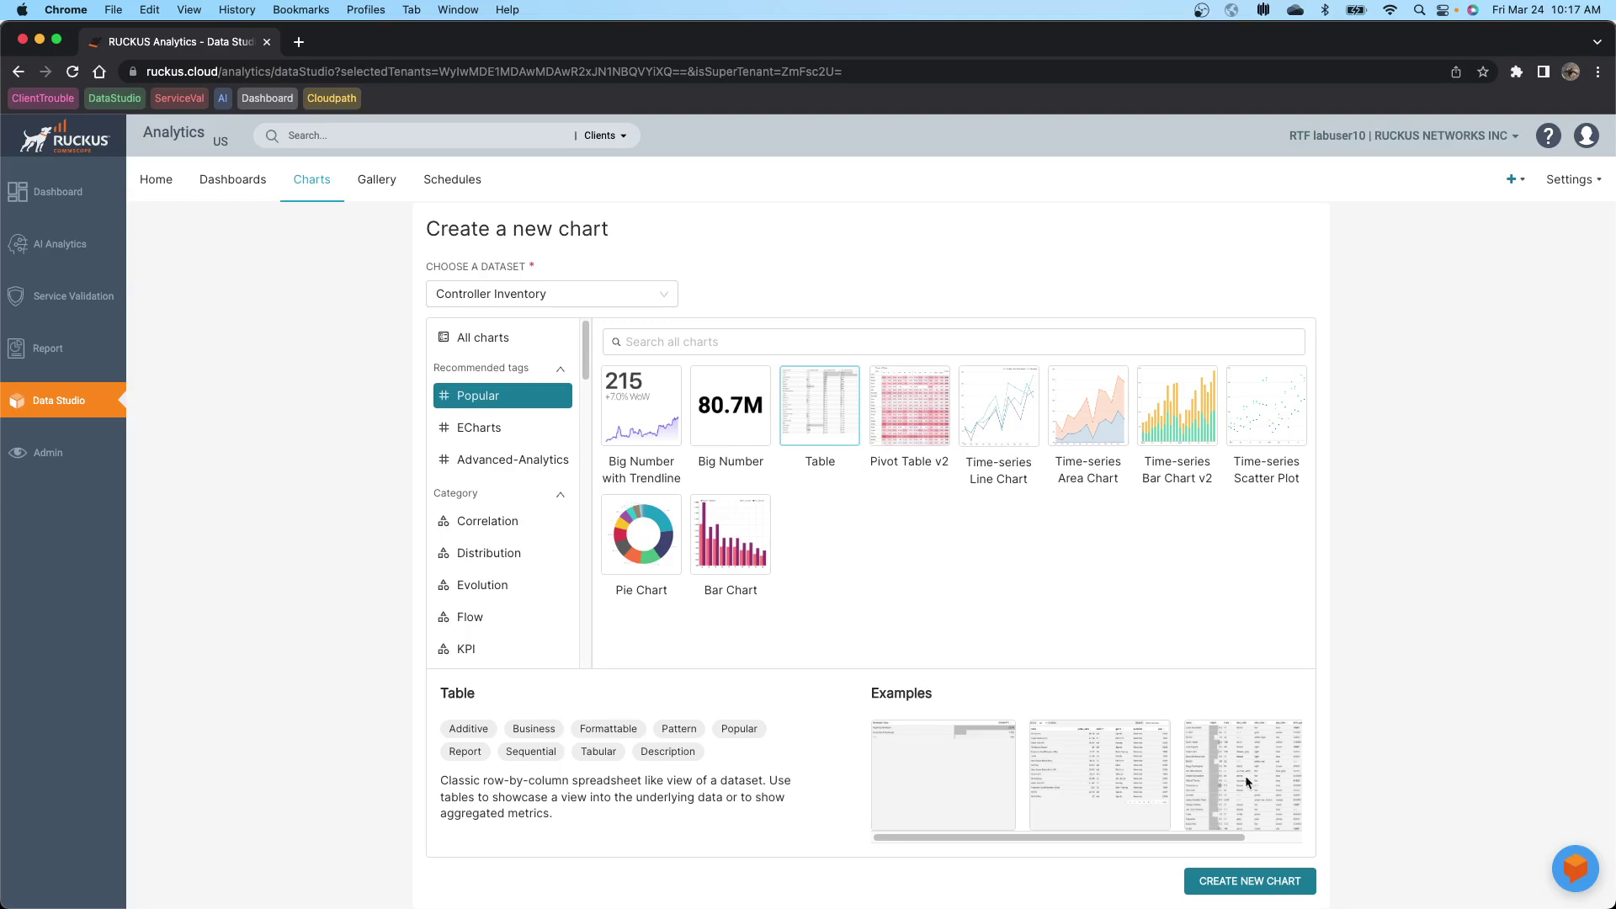
left_click(1250, 883)
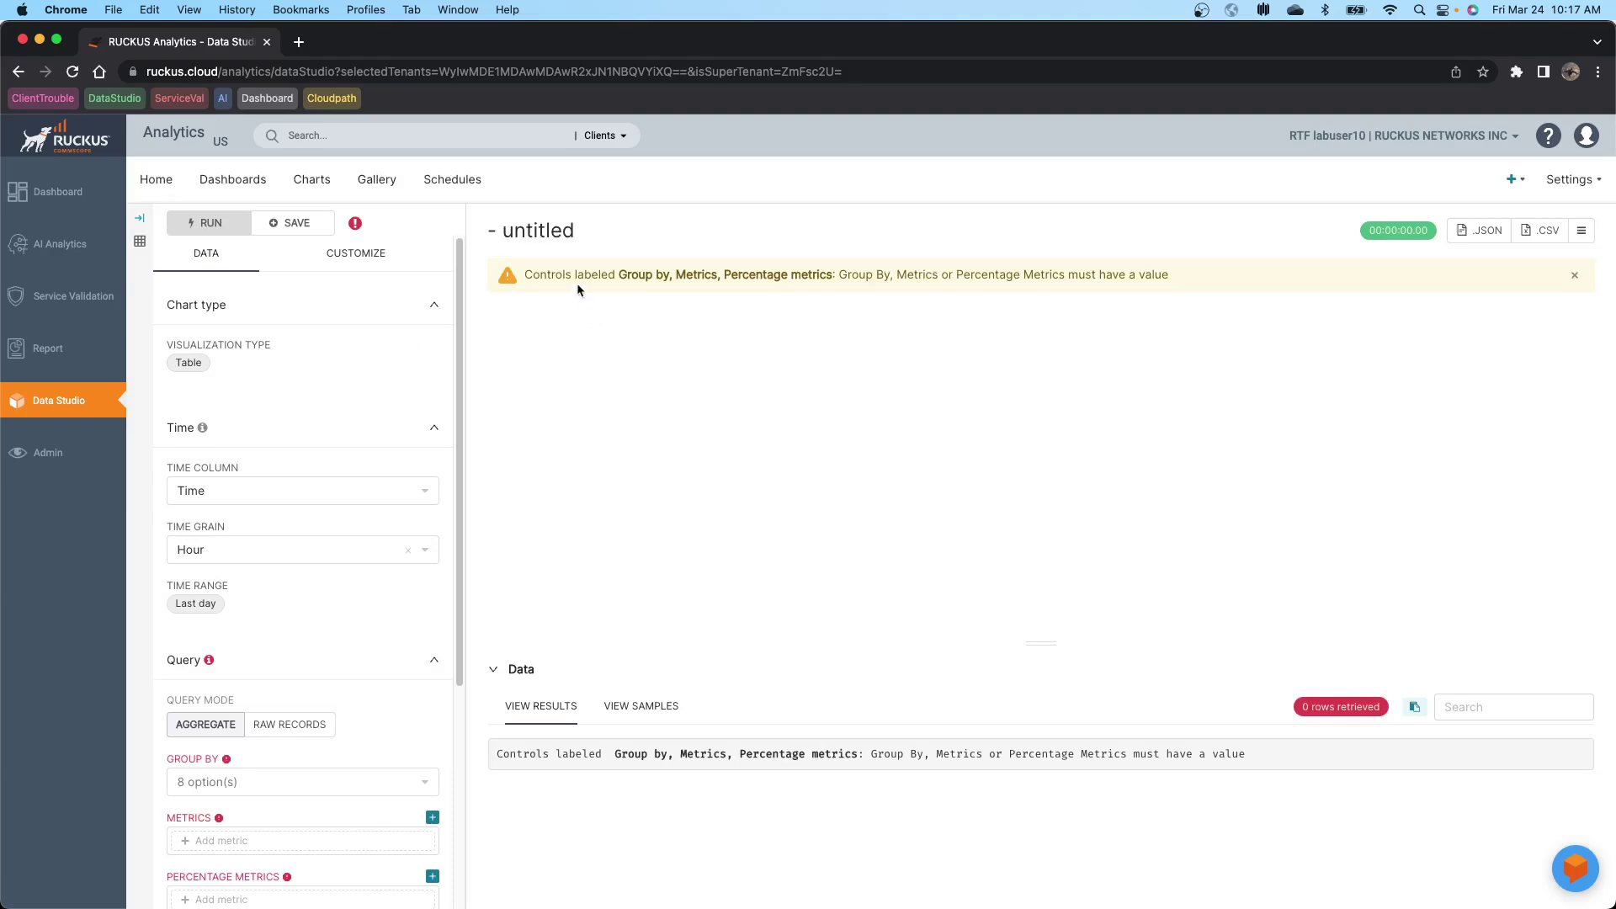
Step: Rename the untitled chart to "Controller Inventory -TH"
left_click(511, 231)
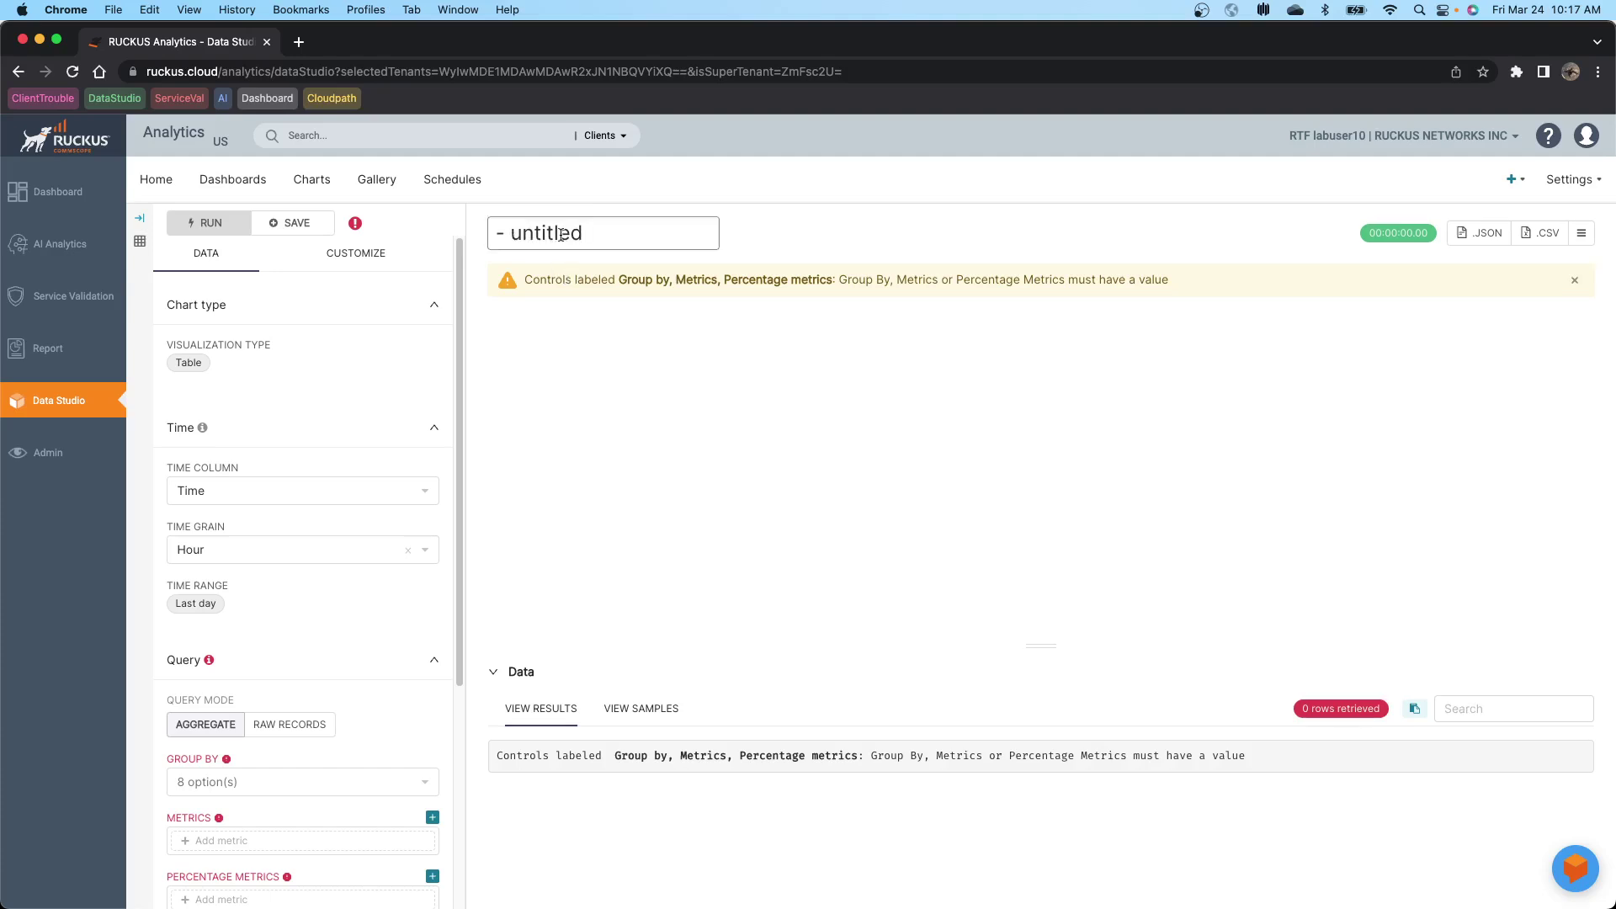
left_click_drag(595, 233, 450, 239)
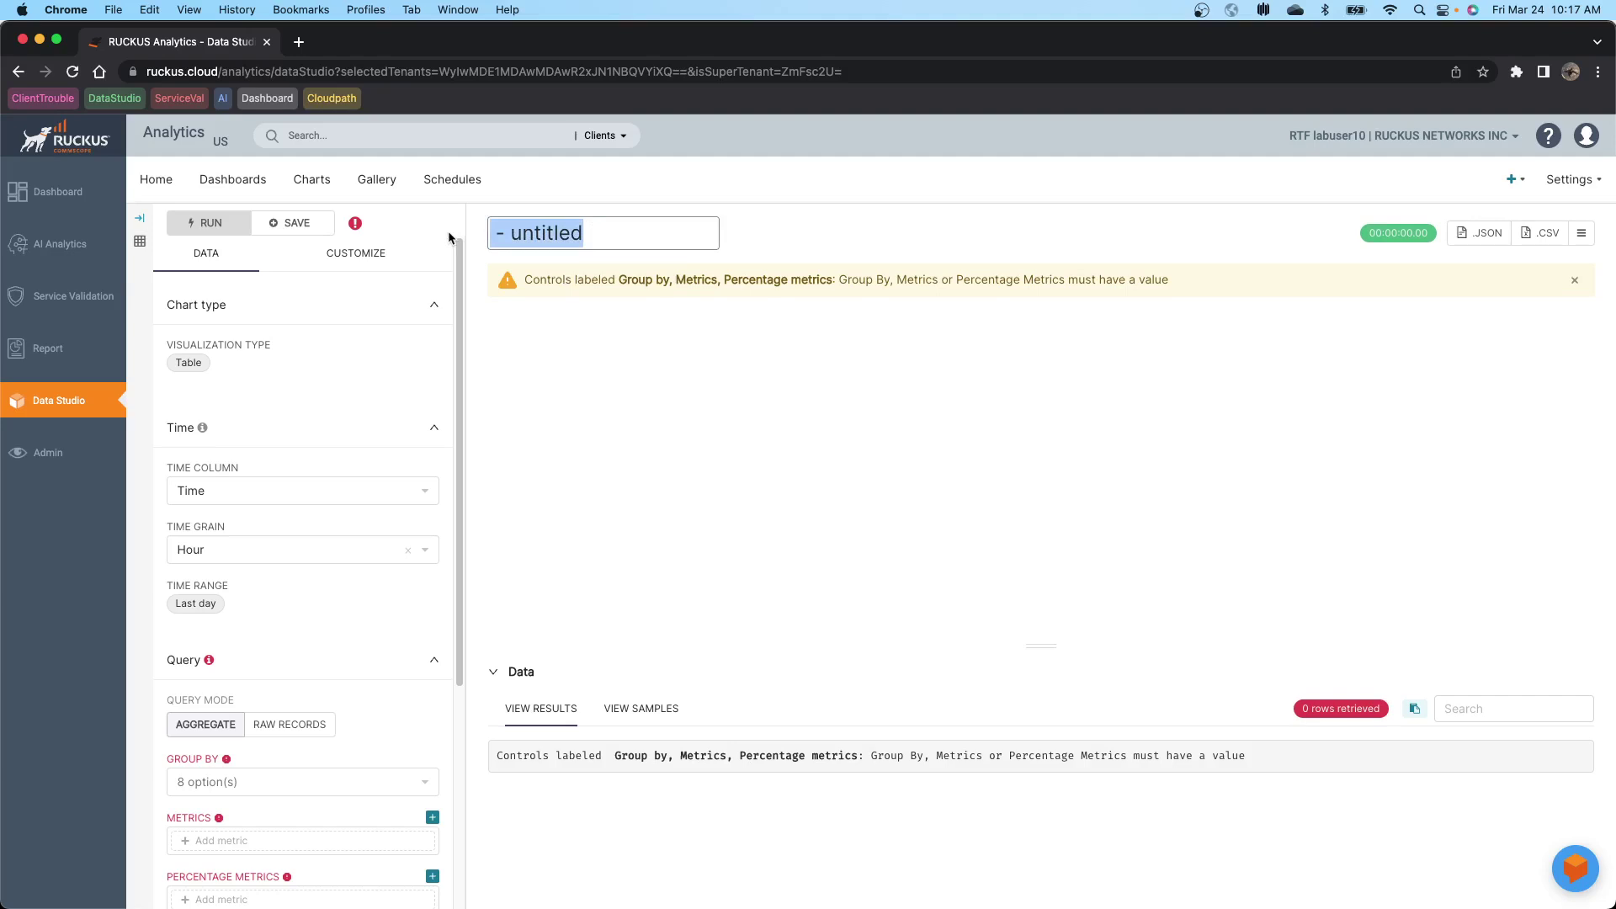
type("Controlle")
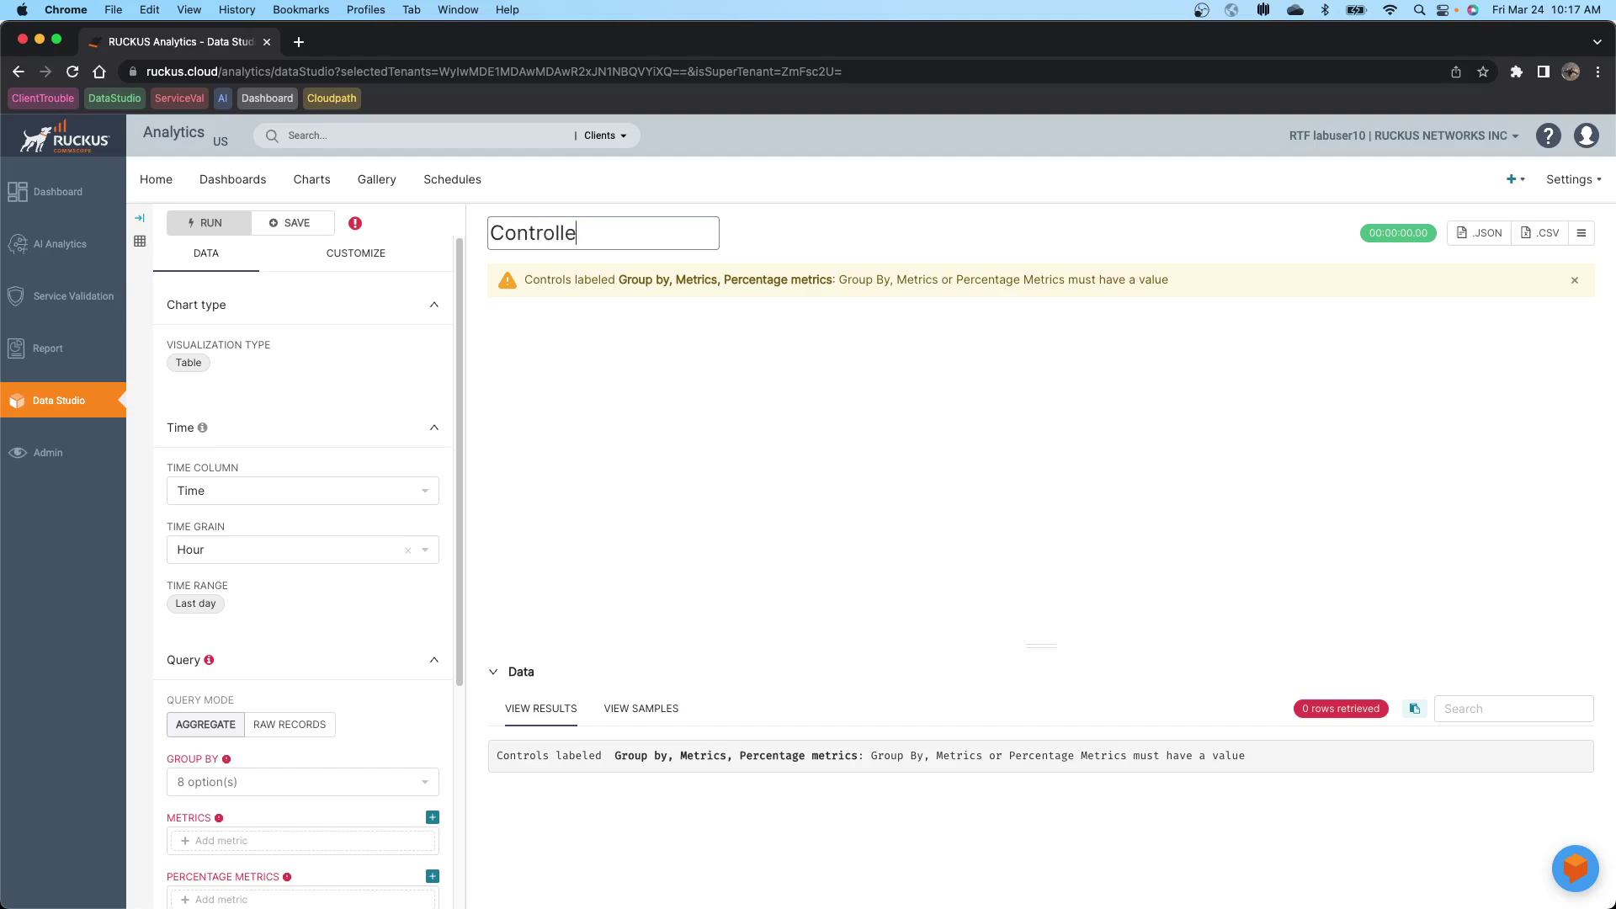
type("r Inventory - TH")
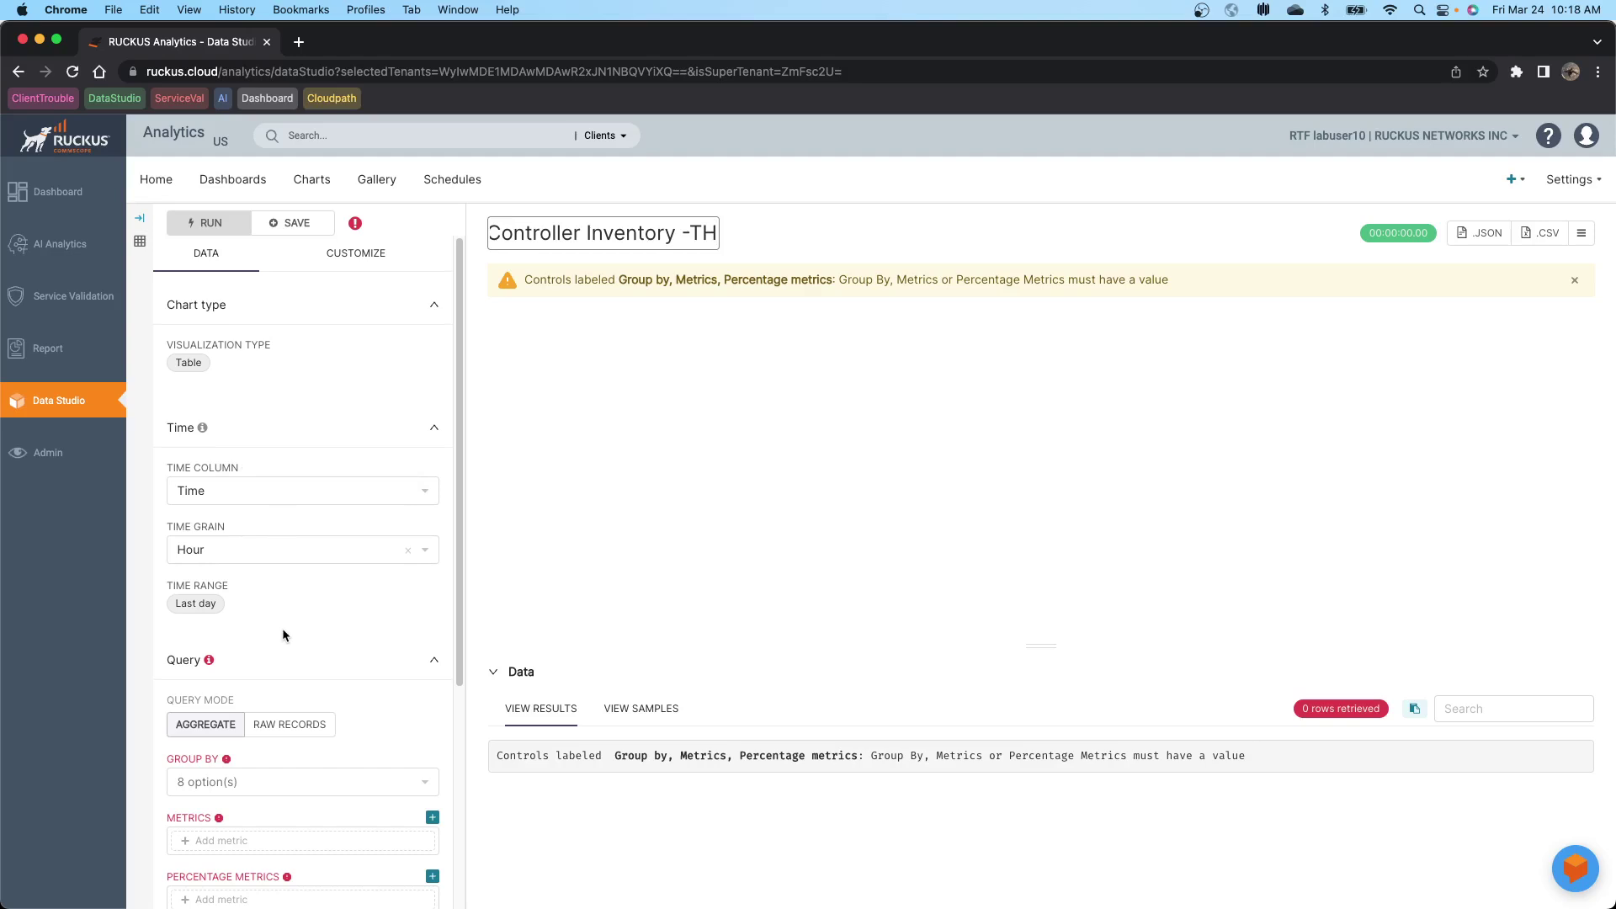
Step: Look through the available group-by columns for the query and add Controller Name
scroll(281, 628, "down", 1)
left_click(245, 737)
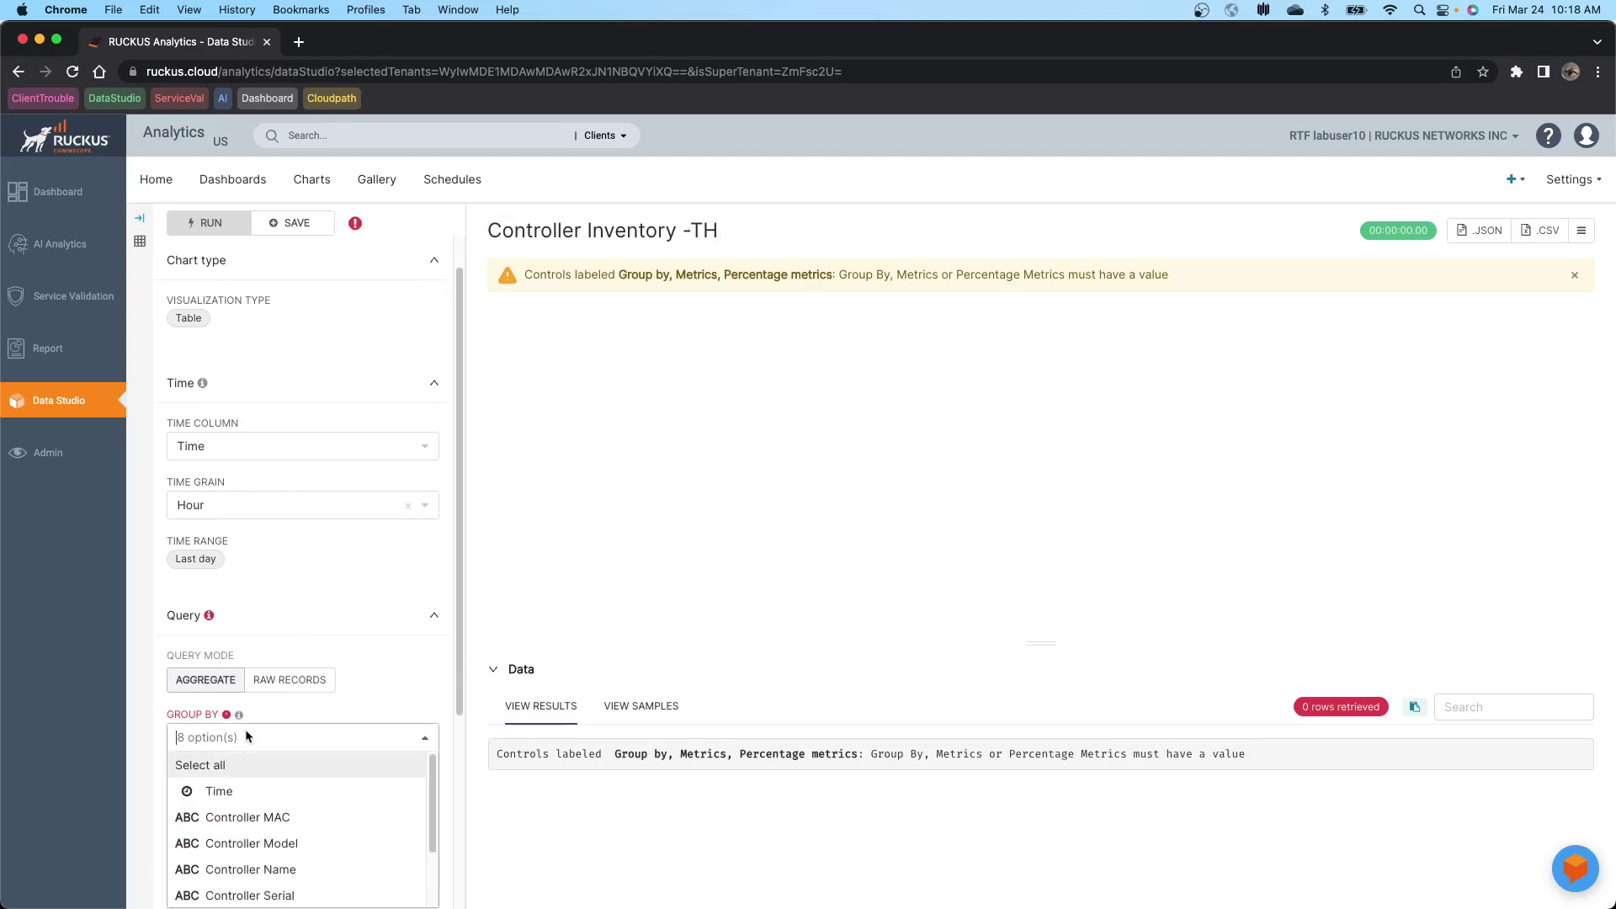
scroll(245, 729, "down", 1)
scroll(312, 761, "down", 1)
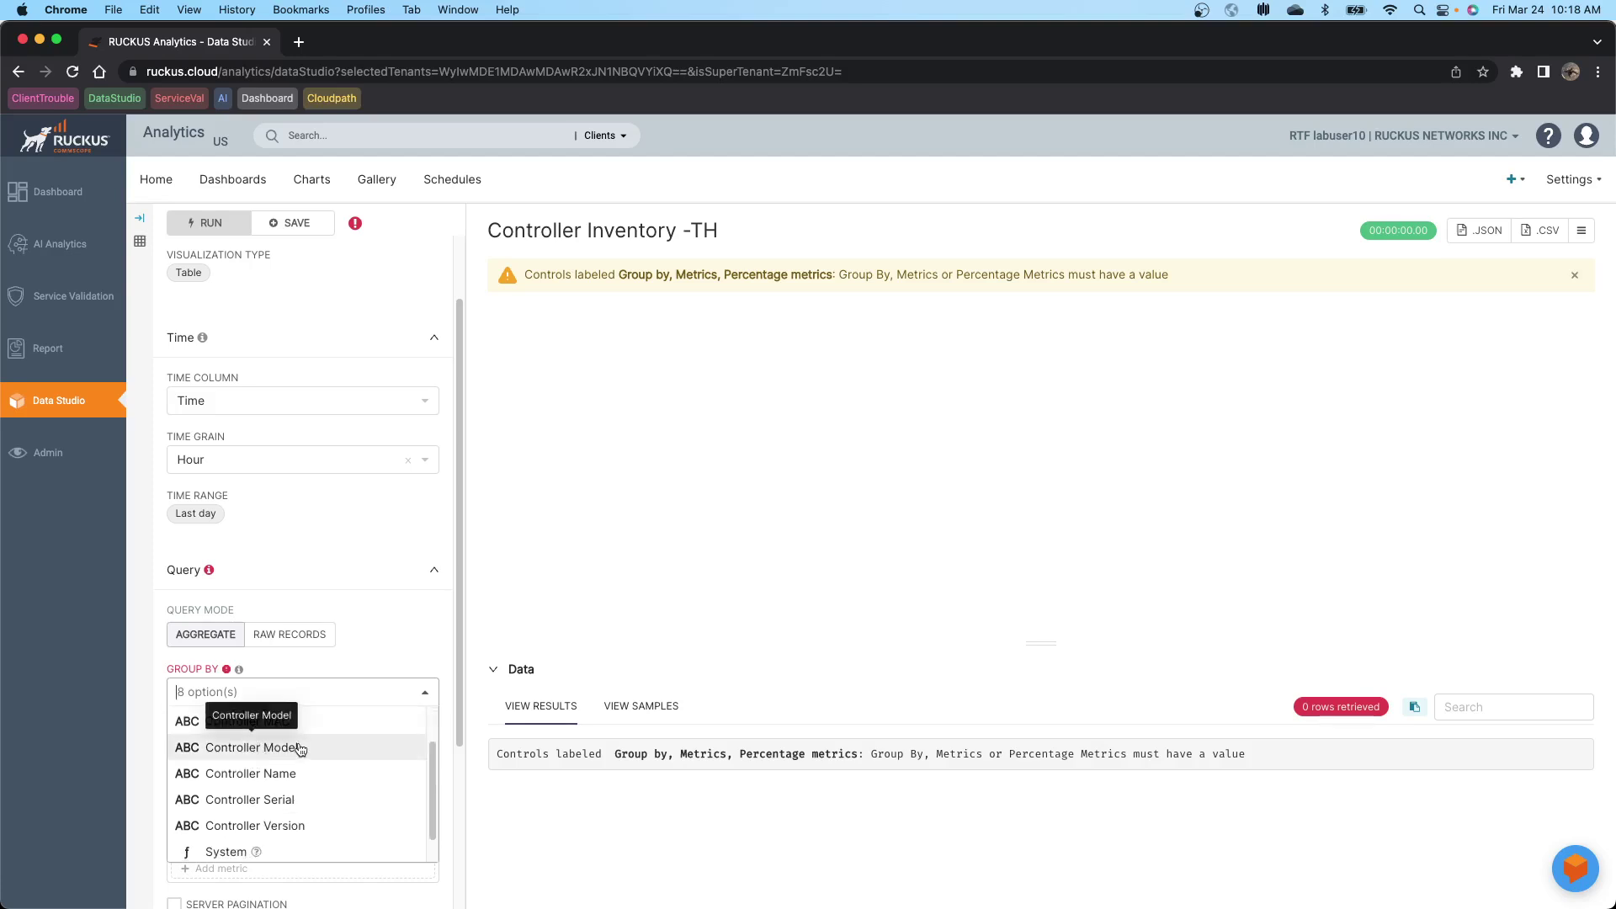
scroll(323, 775, "down", 1)
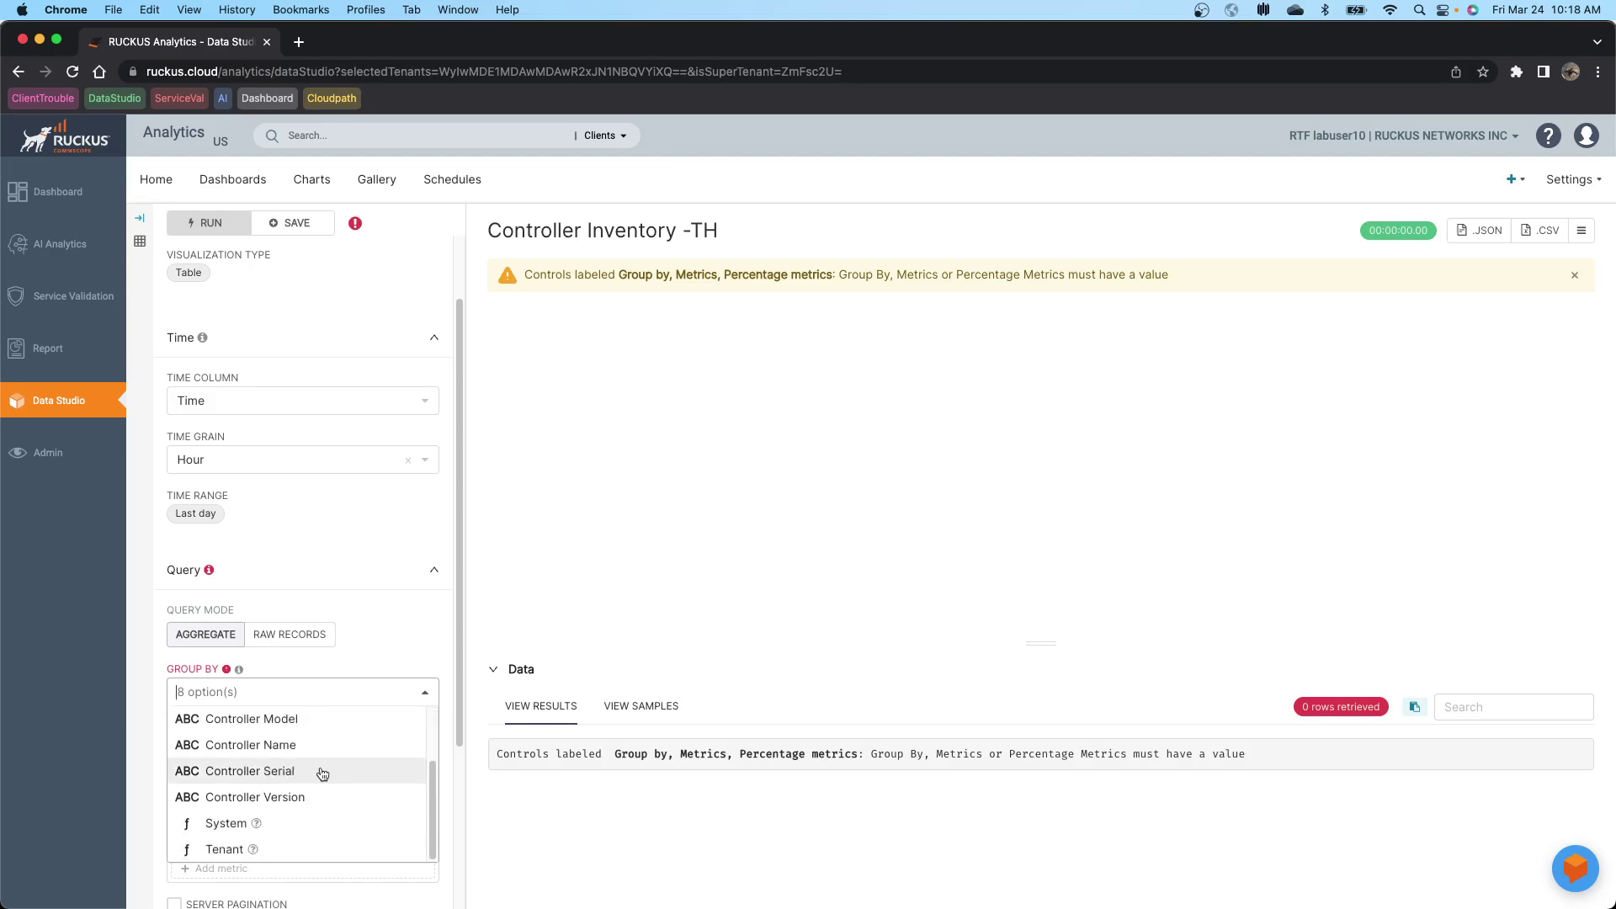
mouse_move(432, 805)
left_mouse_down()
mouse_move(431, 716)
mouse_move(435, 781)
left_mouse_up()
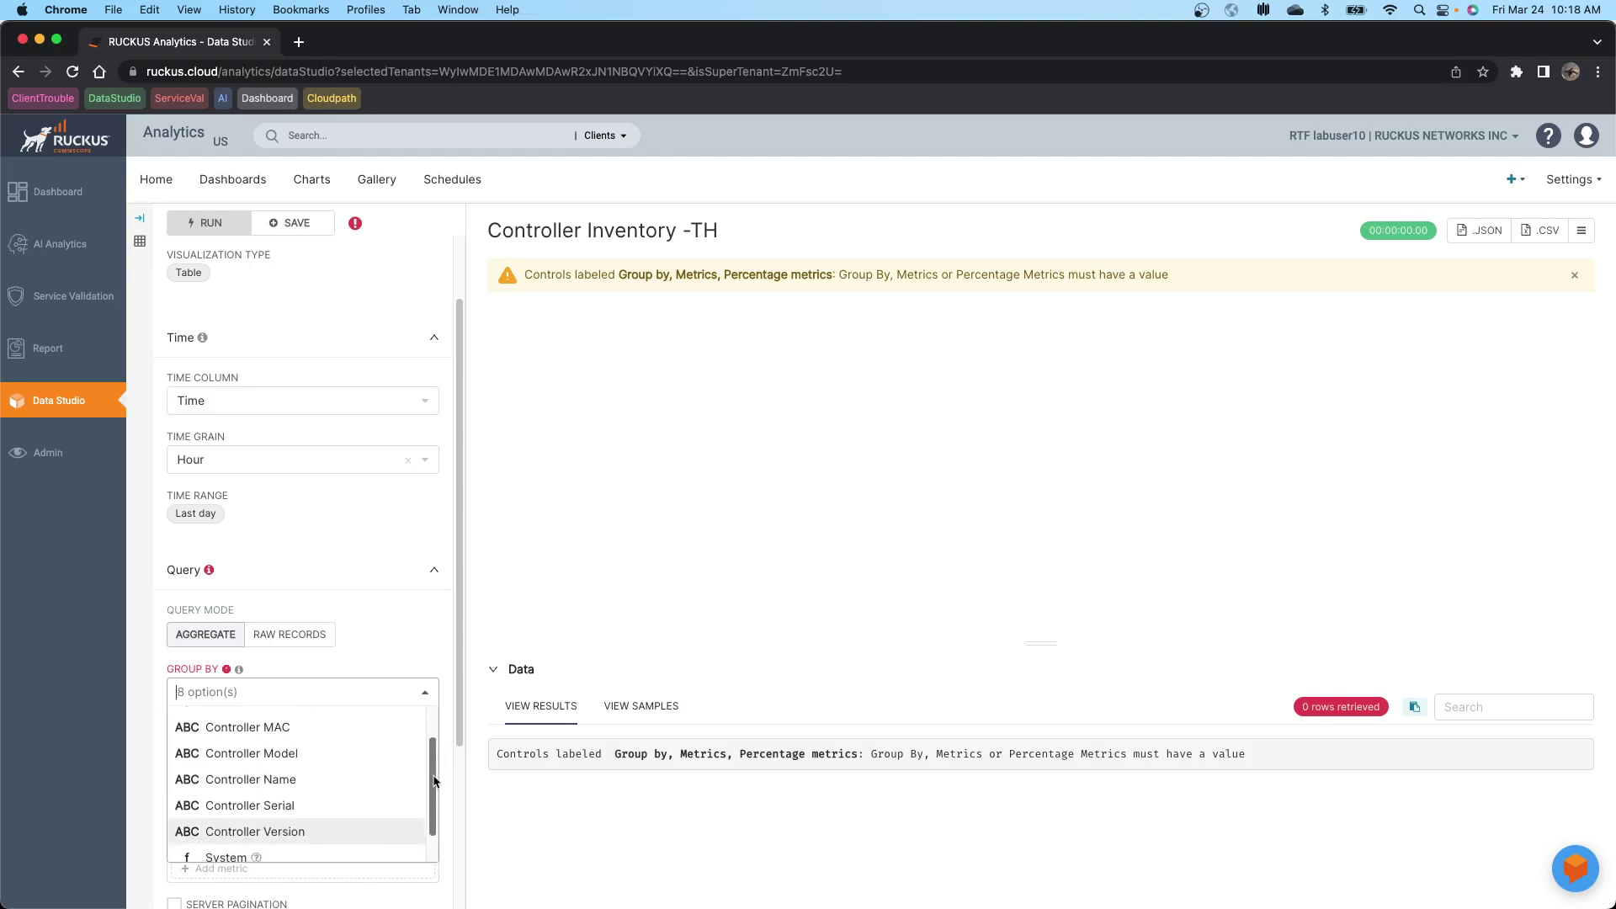
left_click(264, 783)
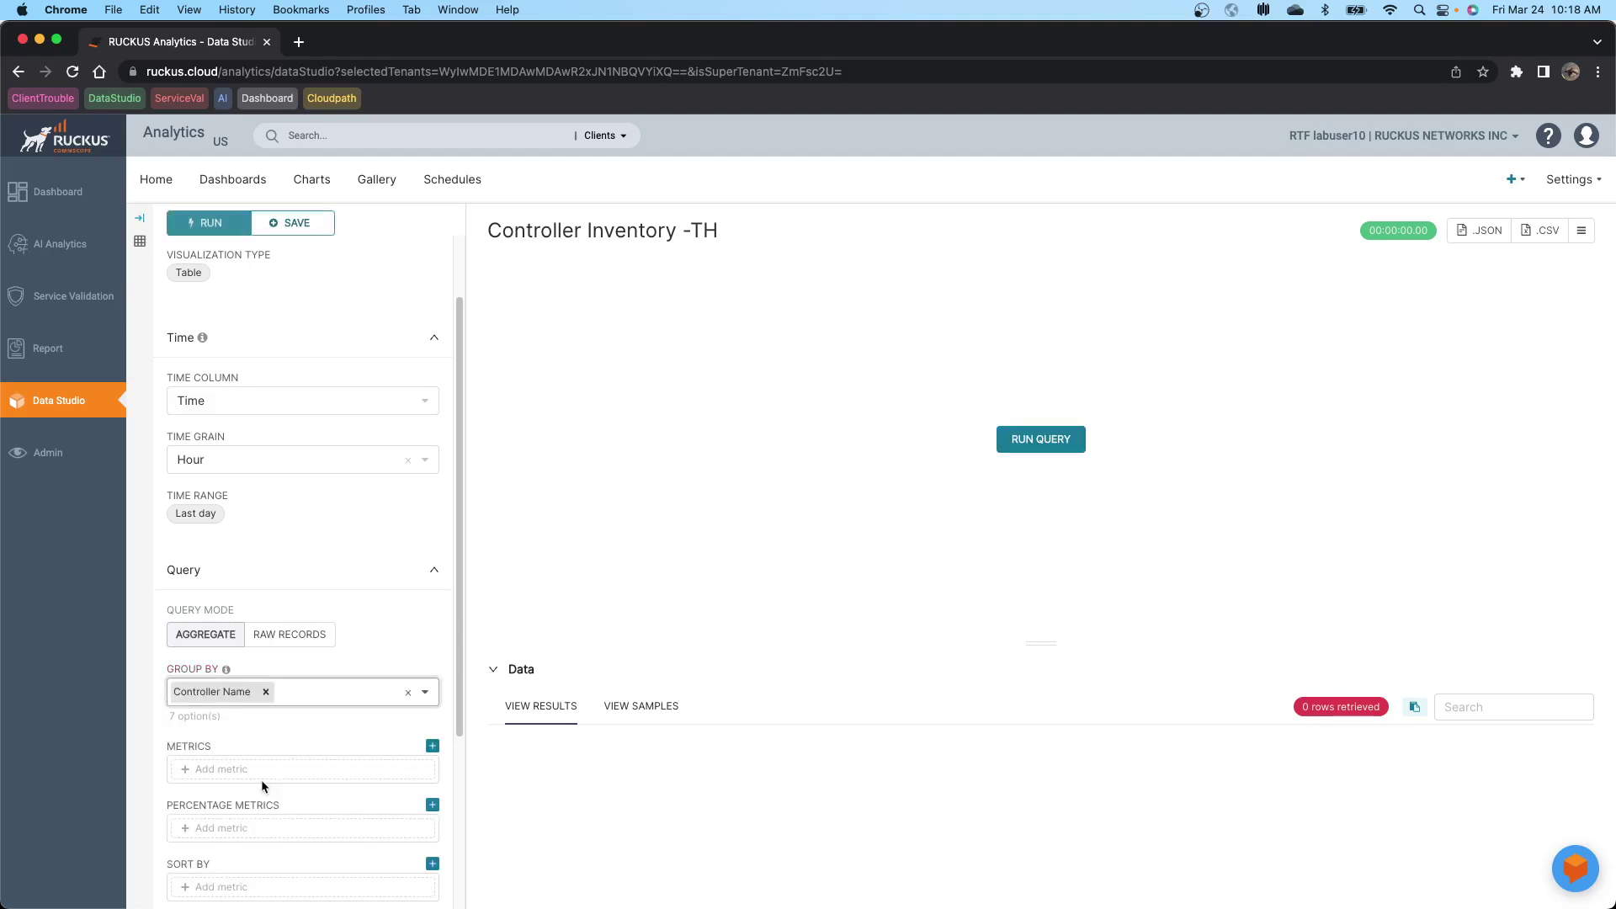
Step: Add Controller Version, Controller Model and Controller Serial to the group-by columns and run the query
left_click(298, 689)
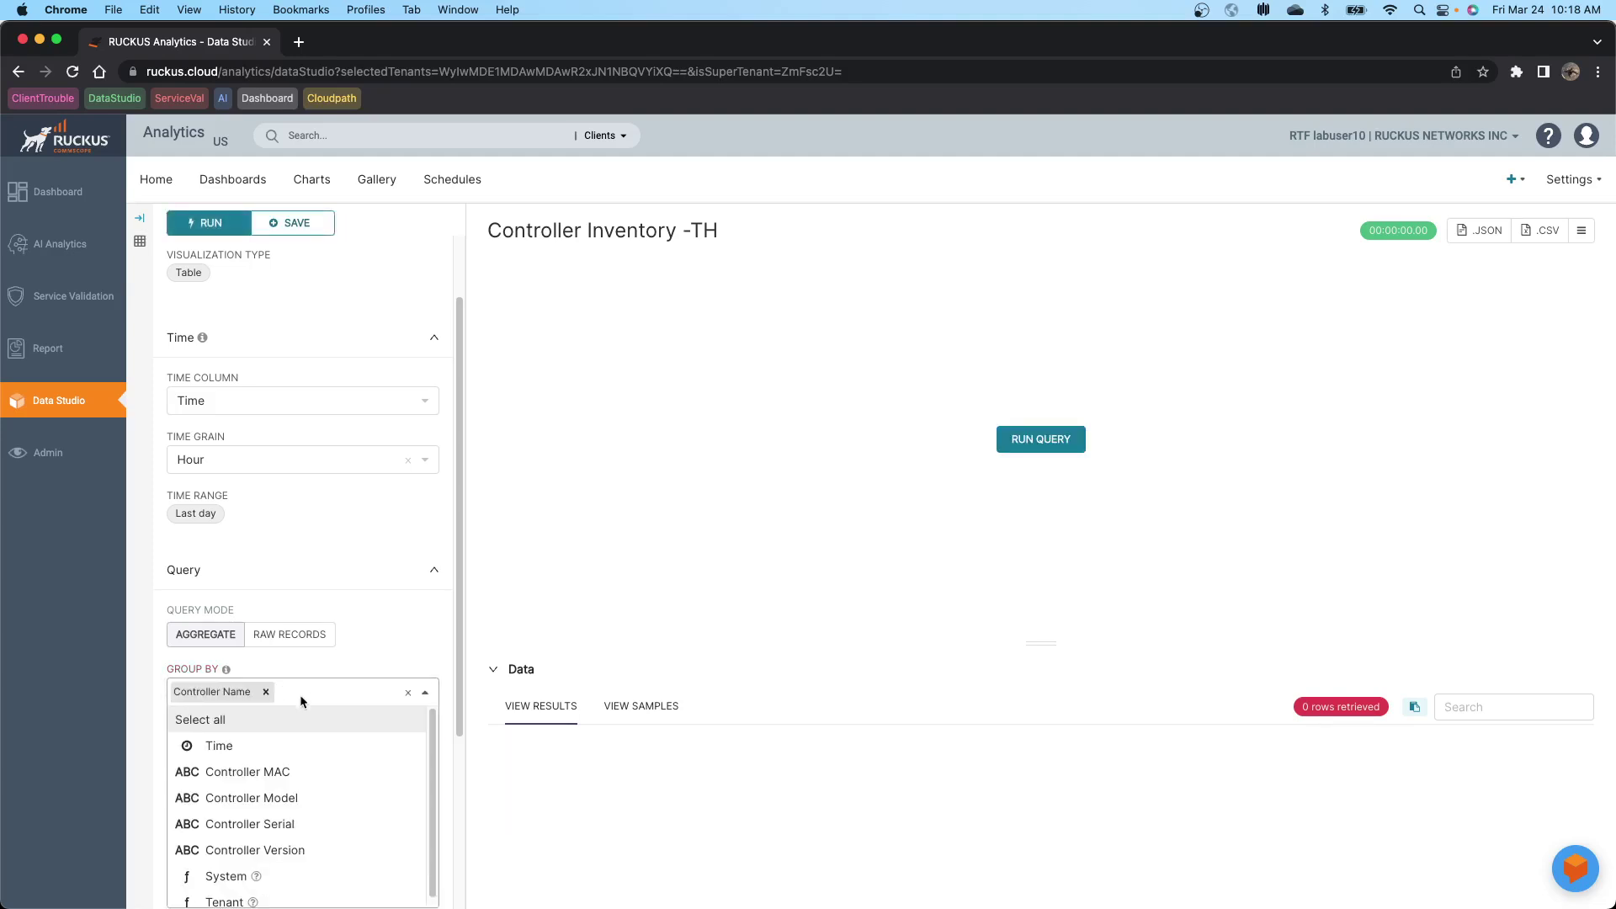
left_click(252, 852)
left_click(399, 693)
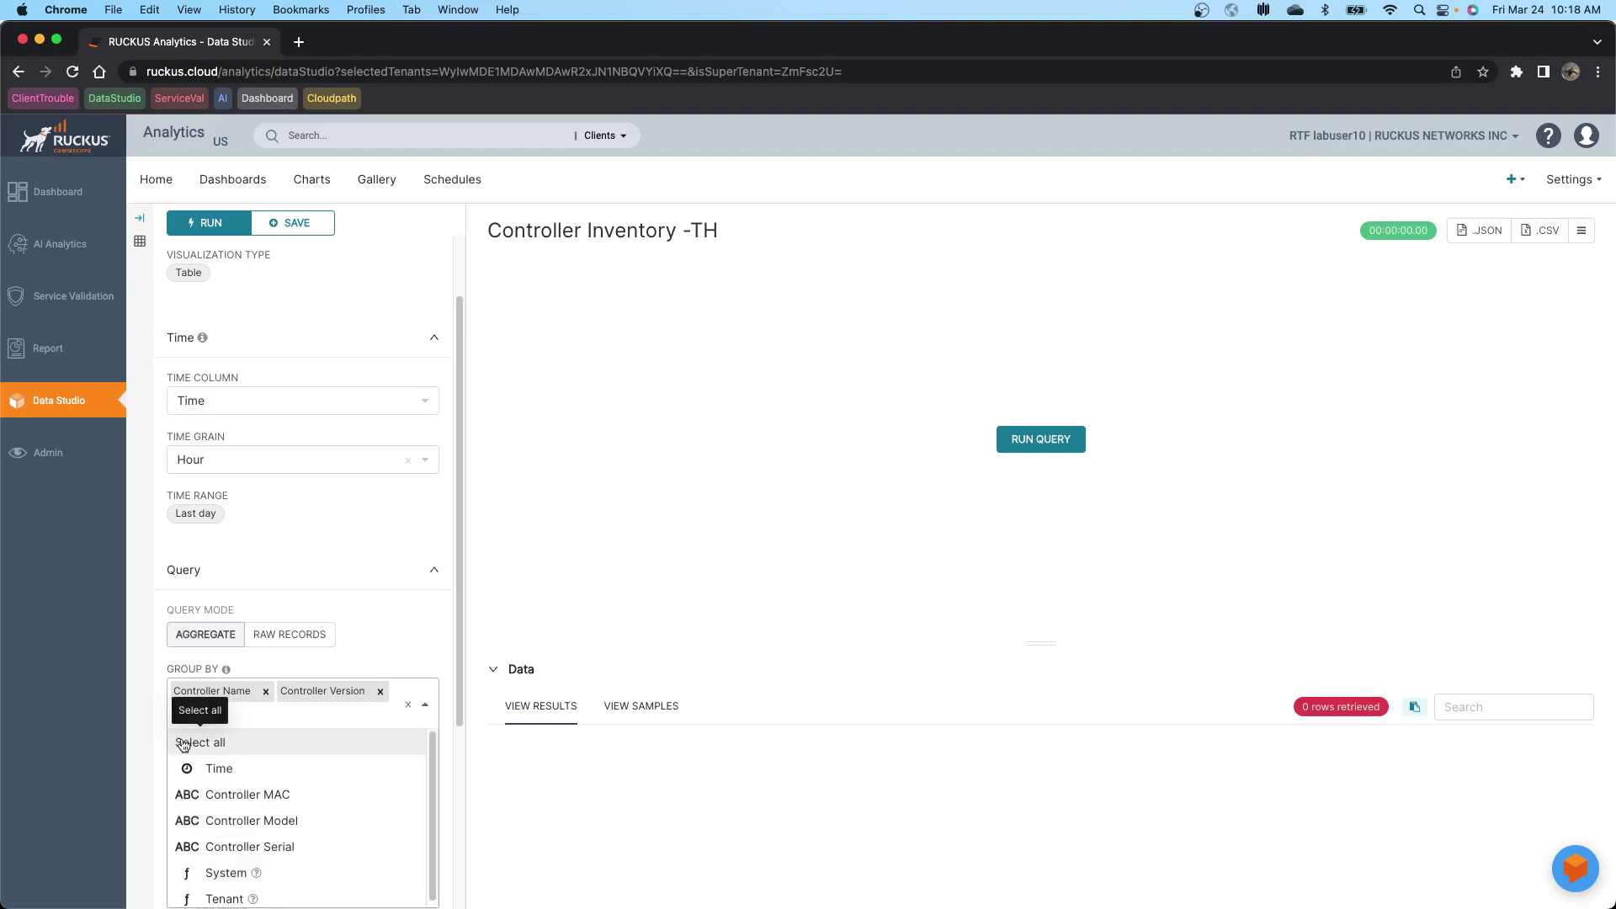
left_click(223, 823)
left_click(298, 716)
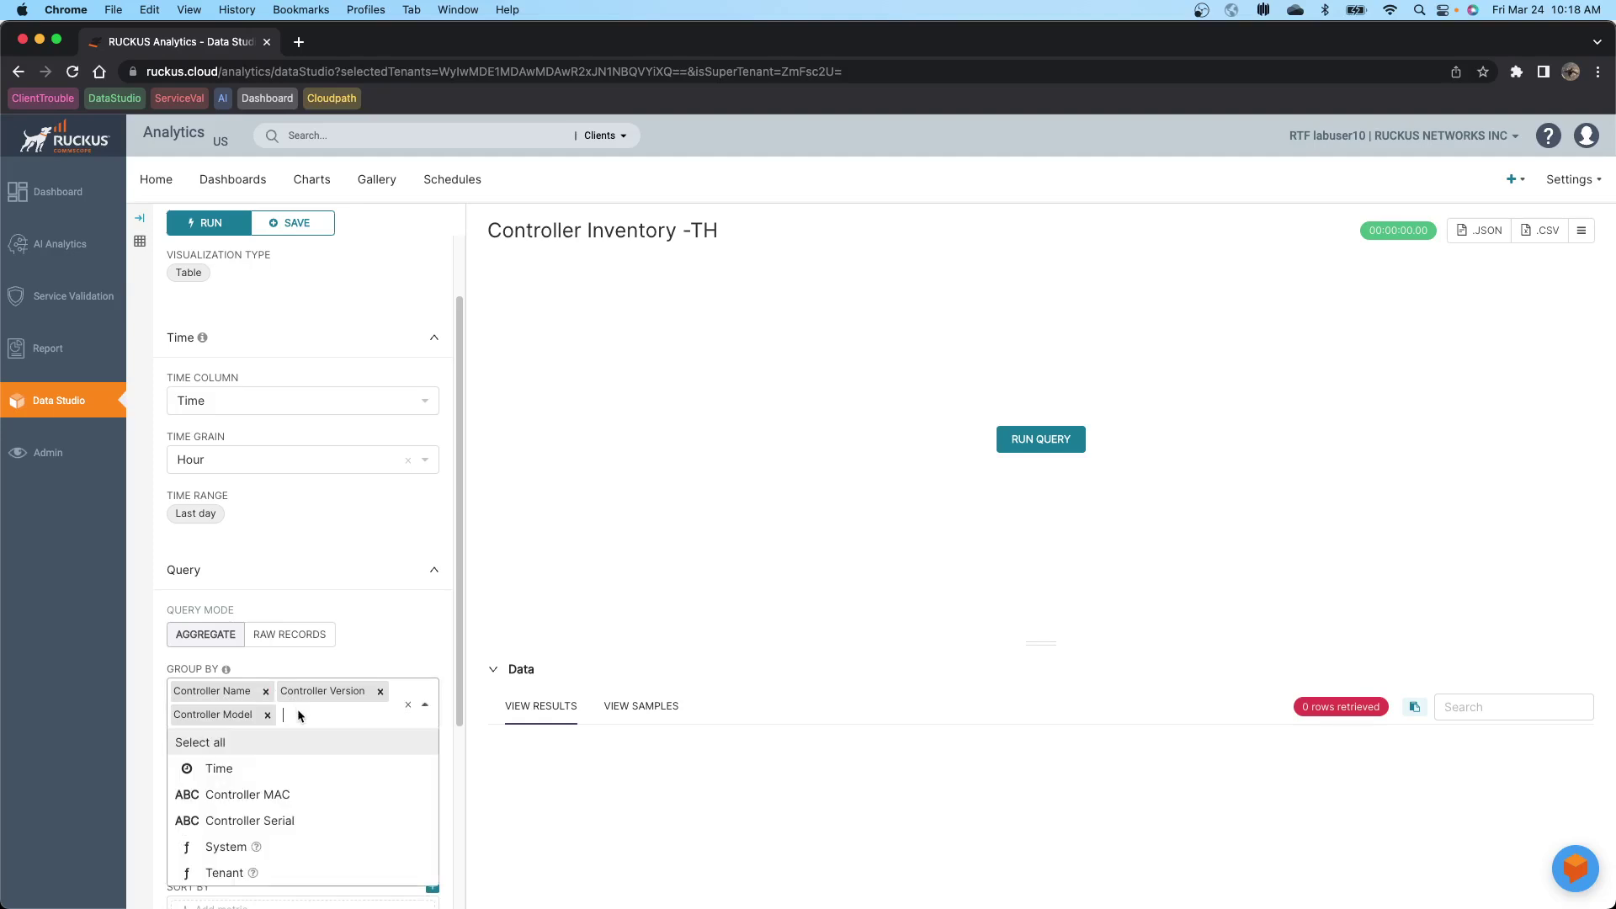
left_click(278, 821)
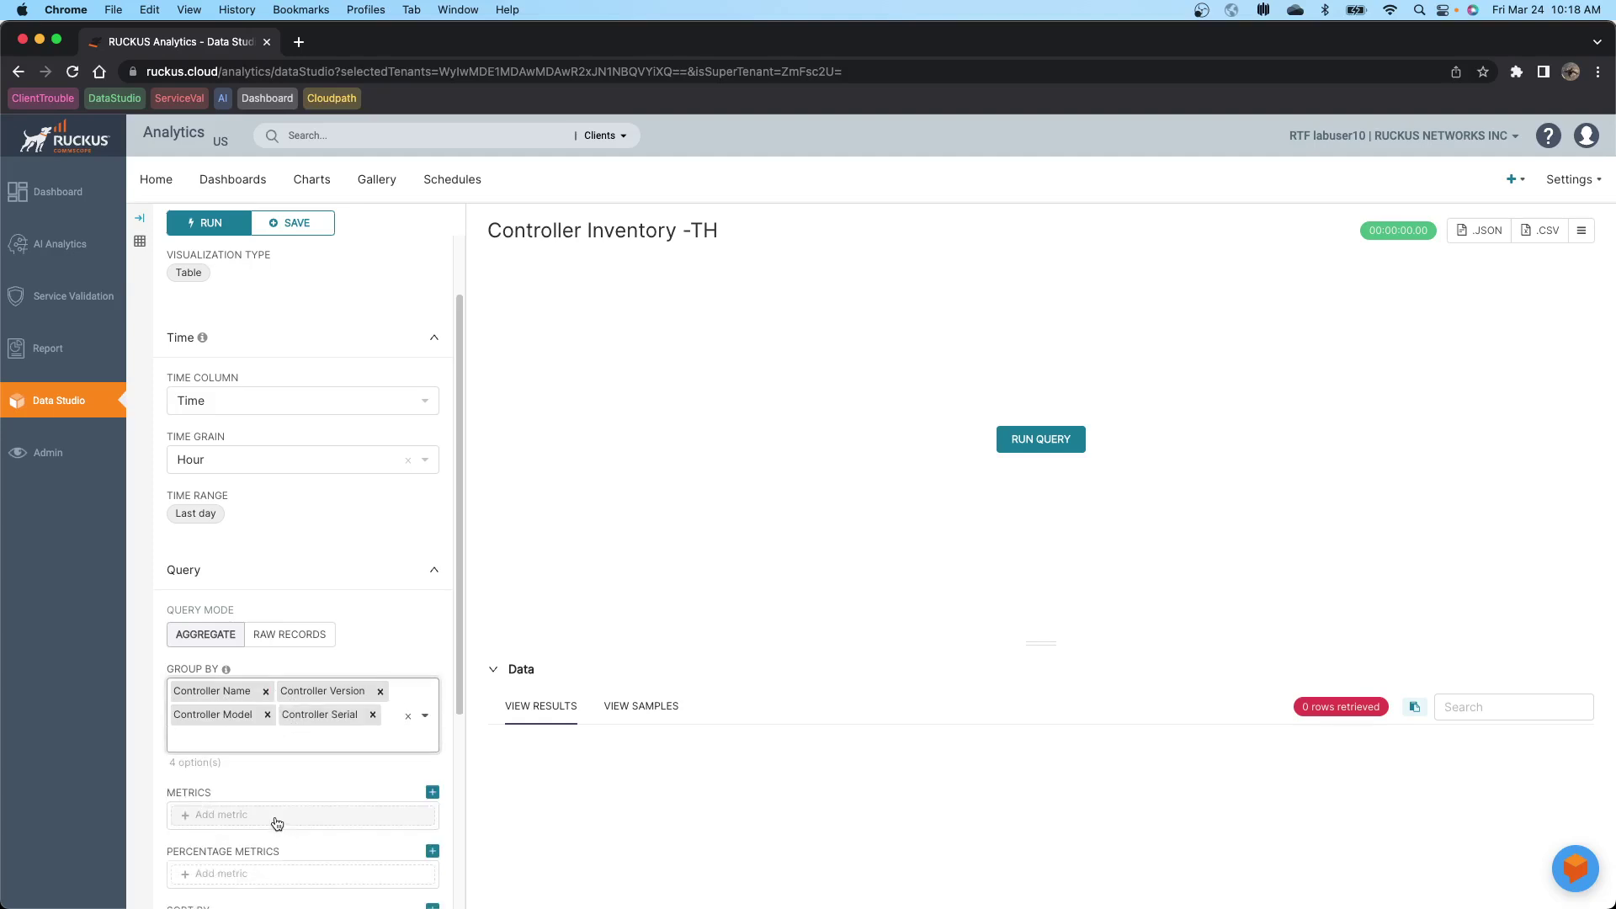
mouse_move(327, 716)
left_mouse_down()
mouse_move(317, 695)
mouse_move(217, 694)
mouse_move(337, 699)
mouse_move(370, 716)
mouse_move(354, 720)
left_mouse_up()
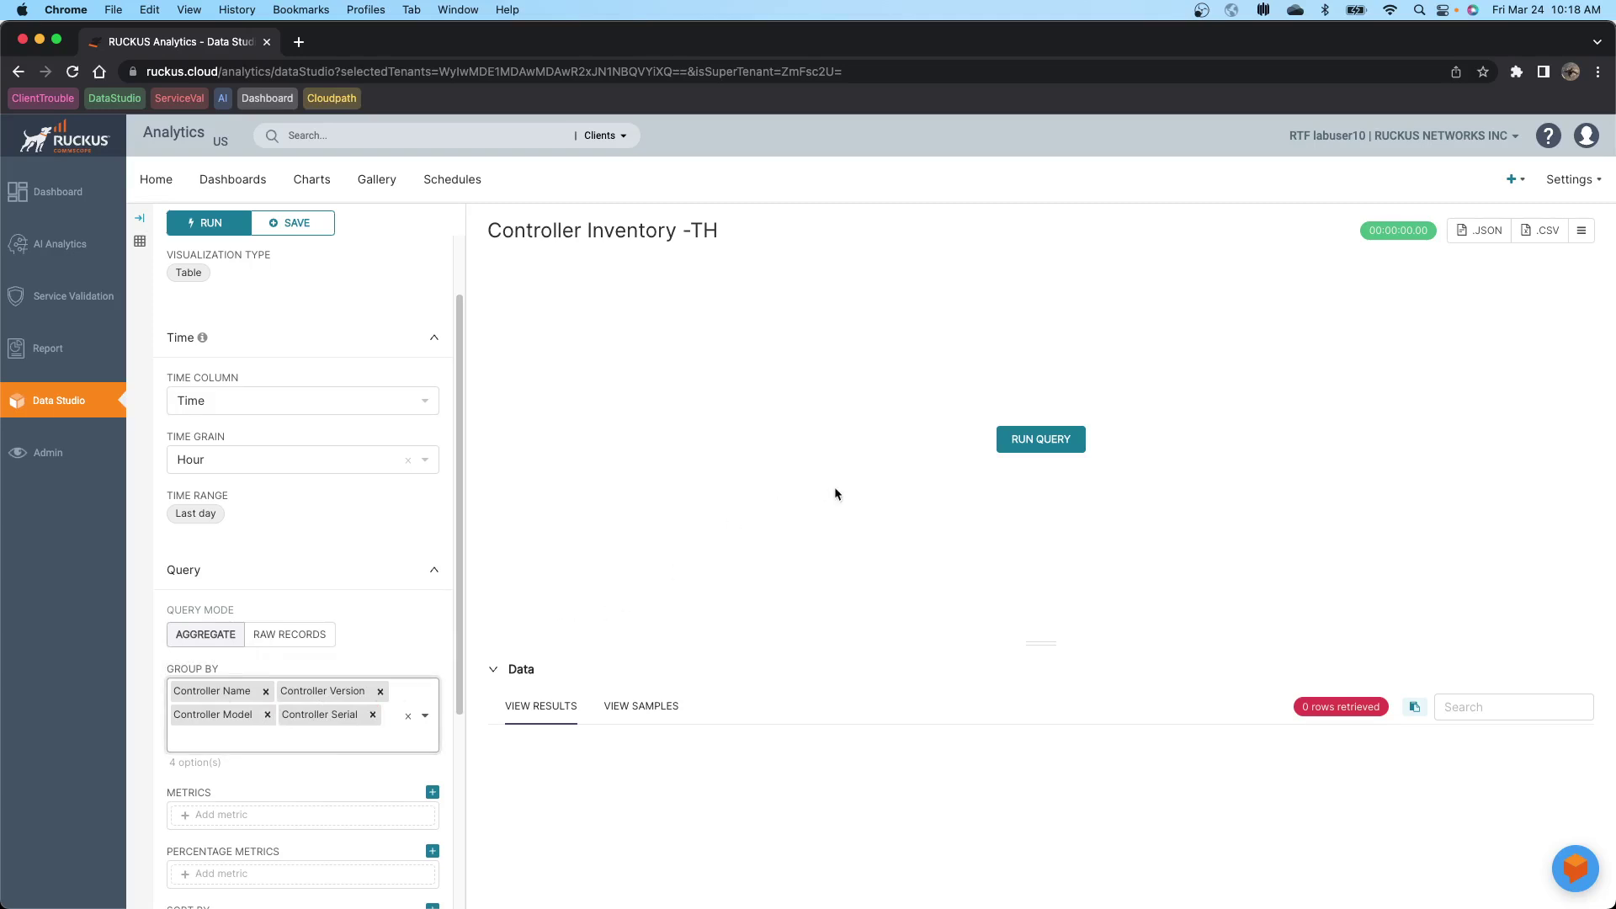
left_click(1030, 436)
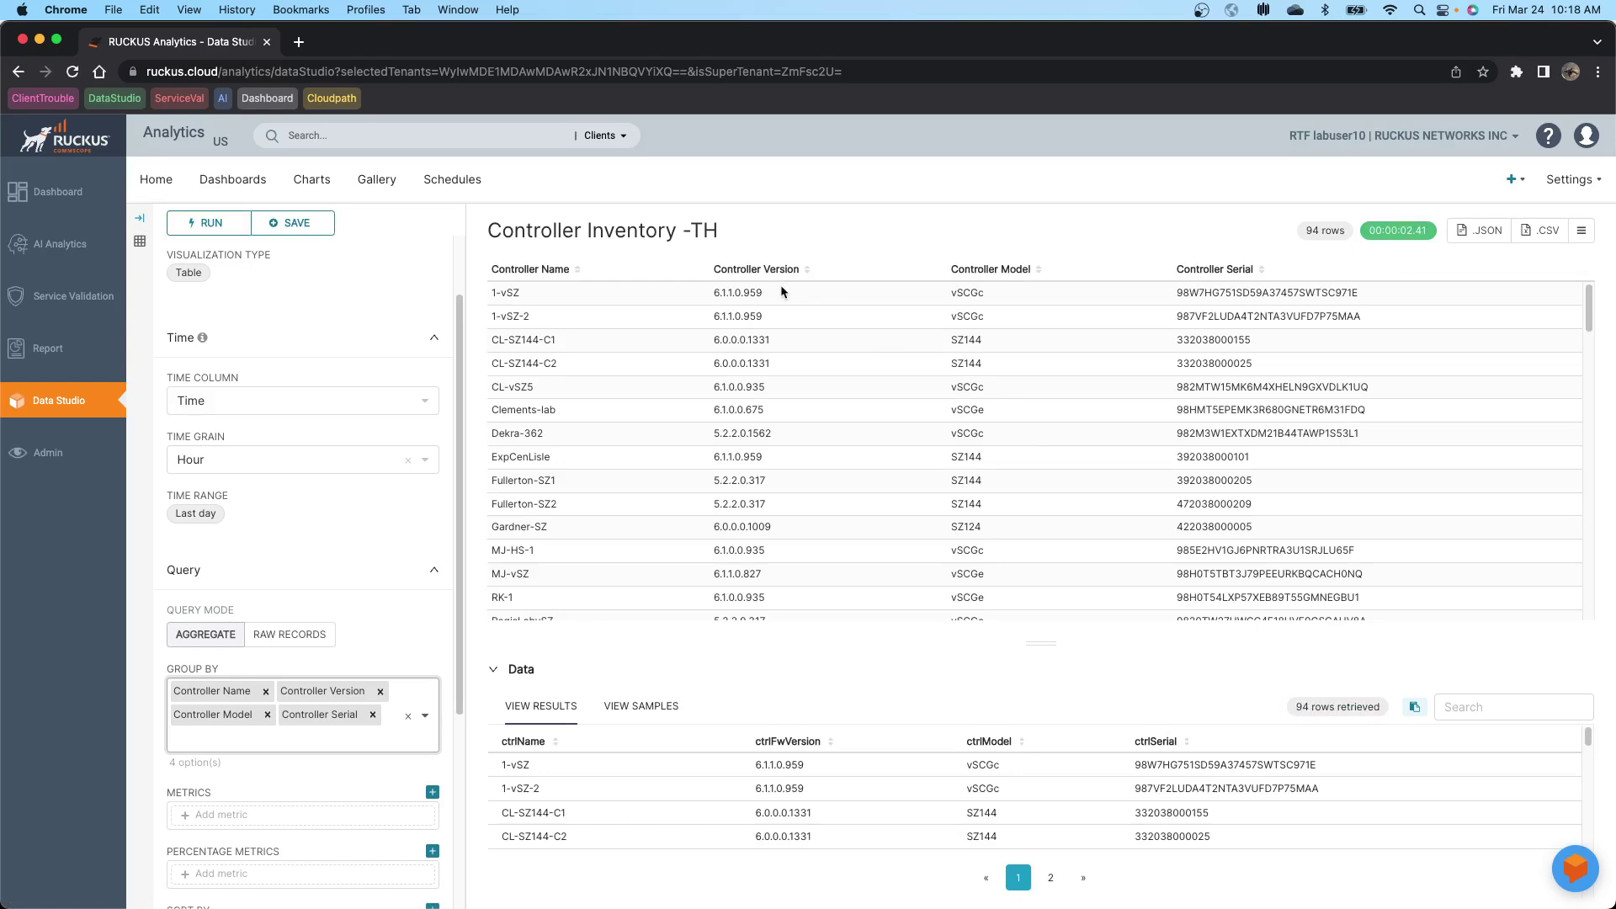
Step: Try sorting the resulting table by Controller Model, Controller Version and finally Controller Serial
left_click(990, 279)
left_click(725, 269)
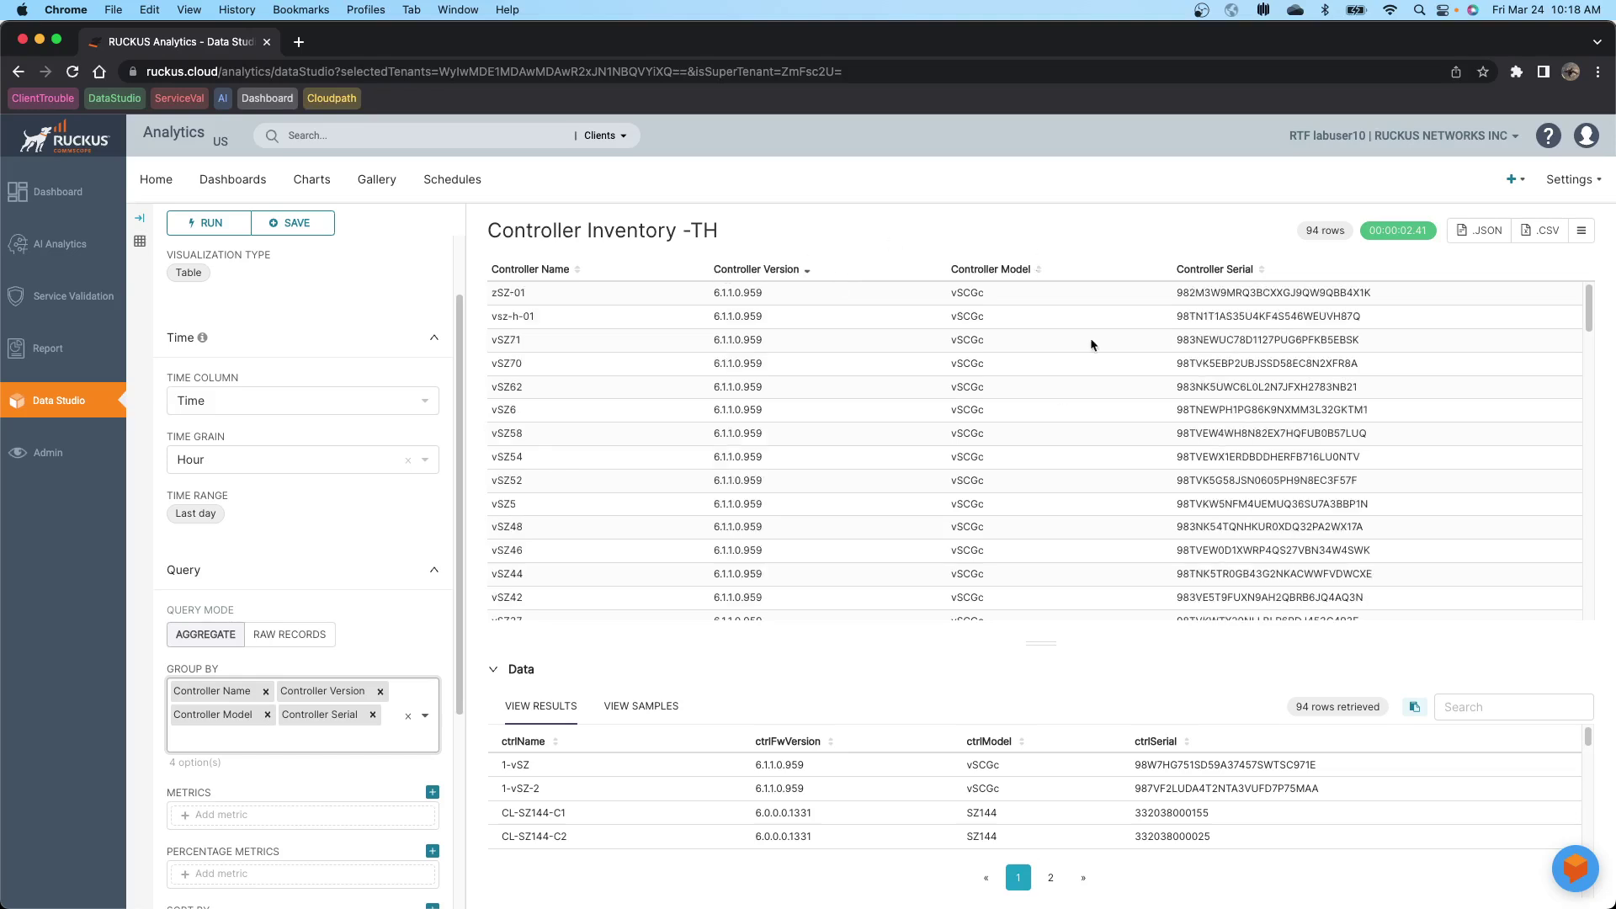
left_click(1230, 270)
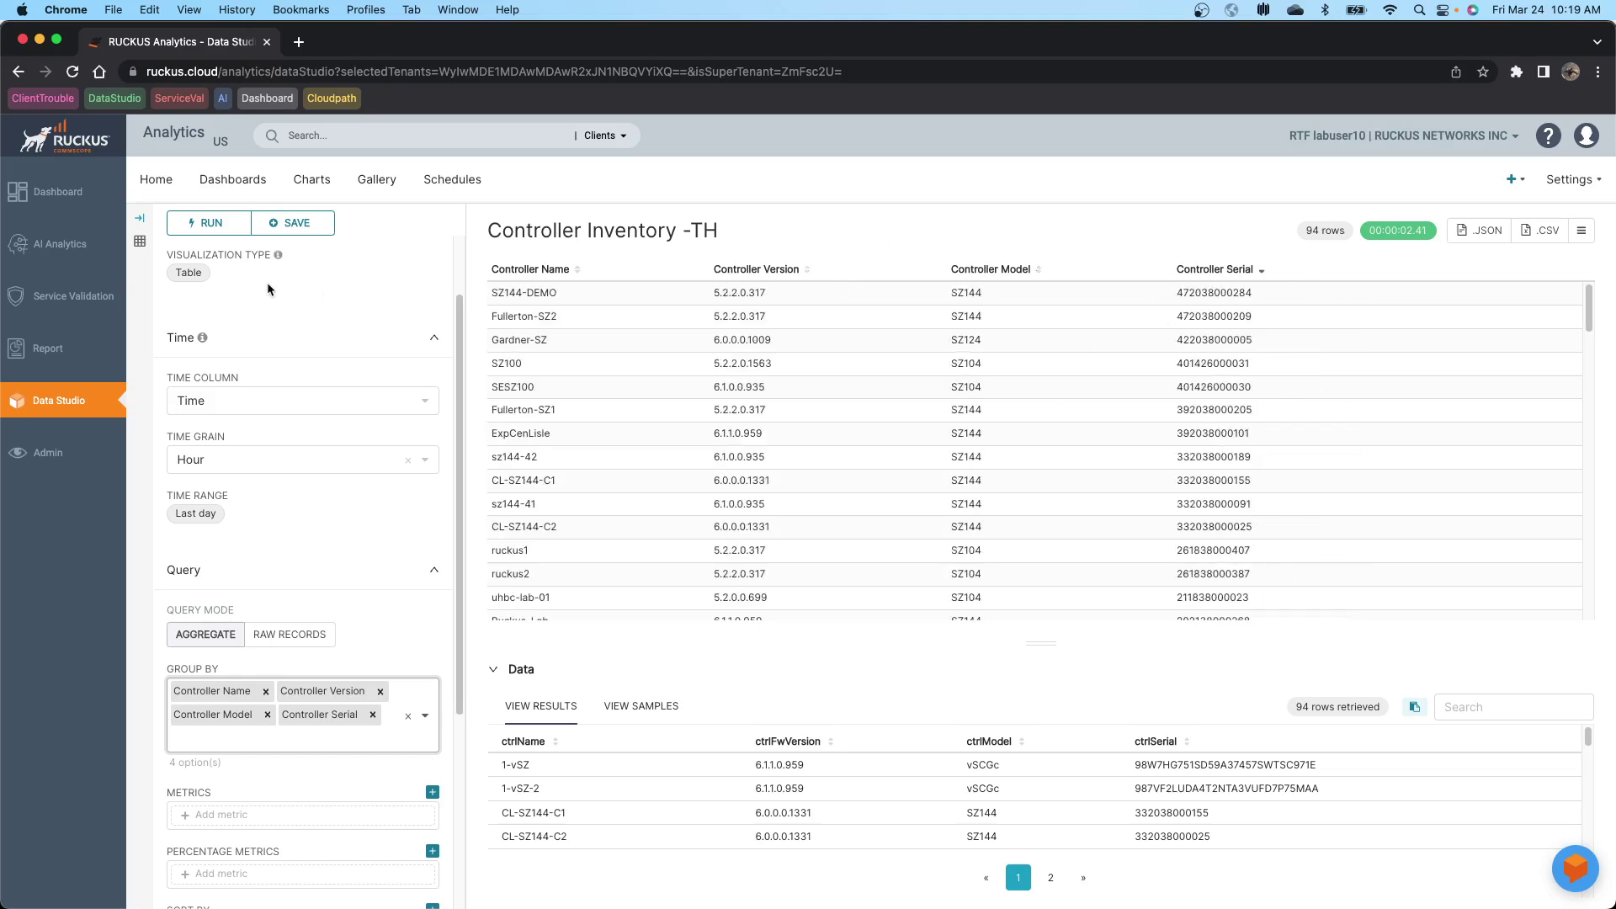
Step: Sort the resulting table by Controller Name and review the remaining query options
left_click(545, 274)
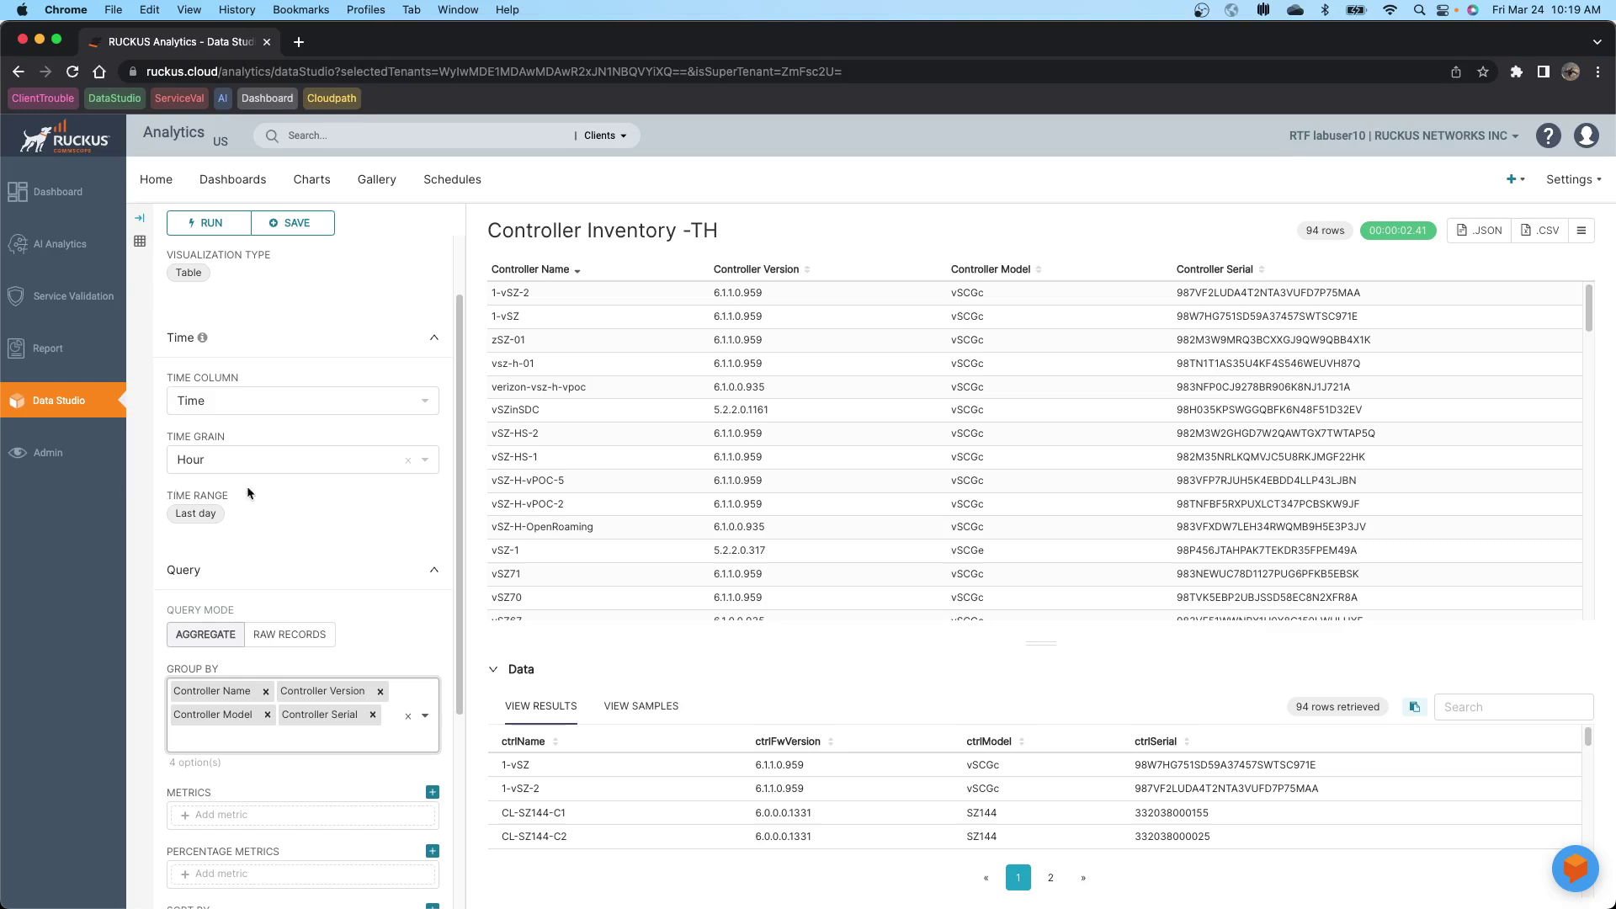
scroll(308, 537, "down", 4)
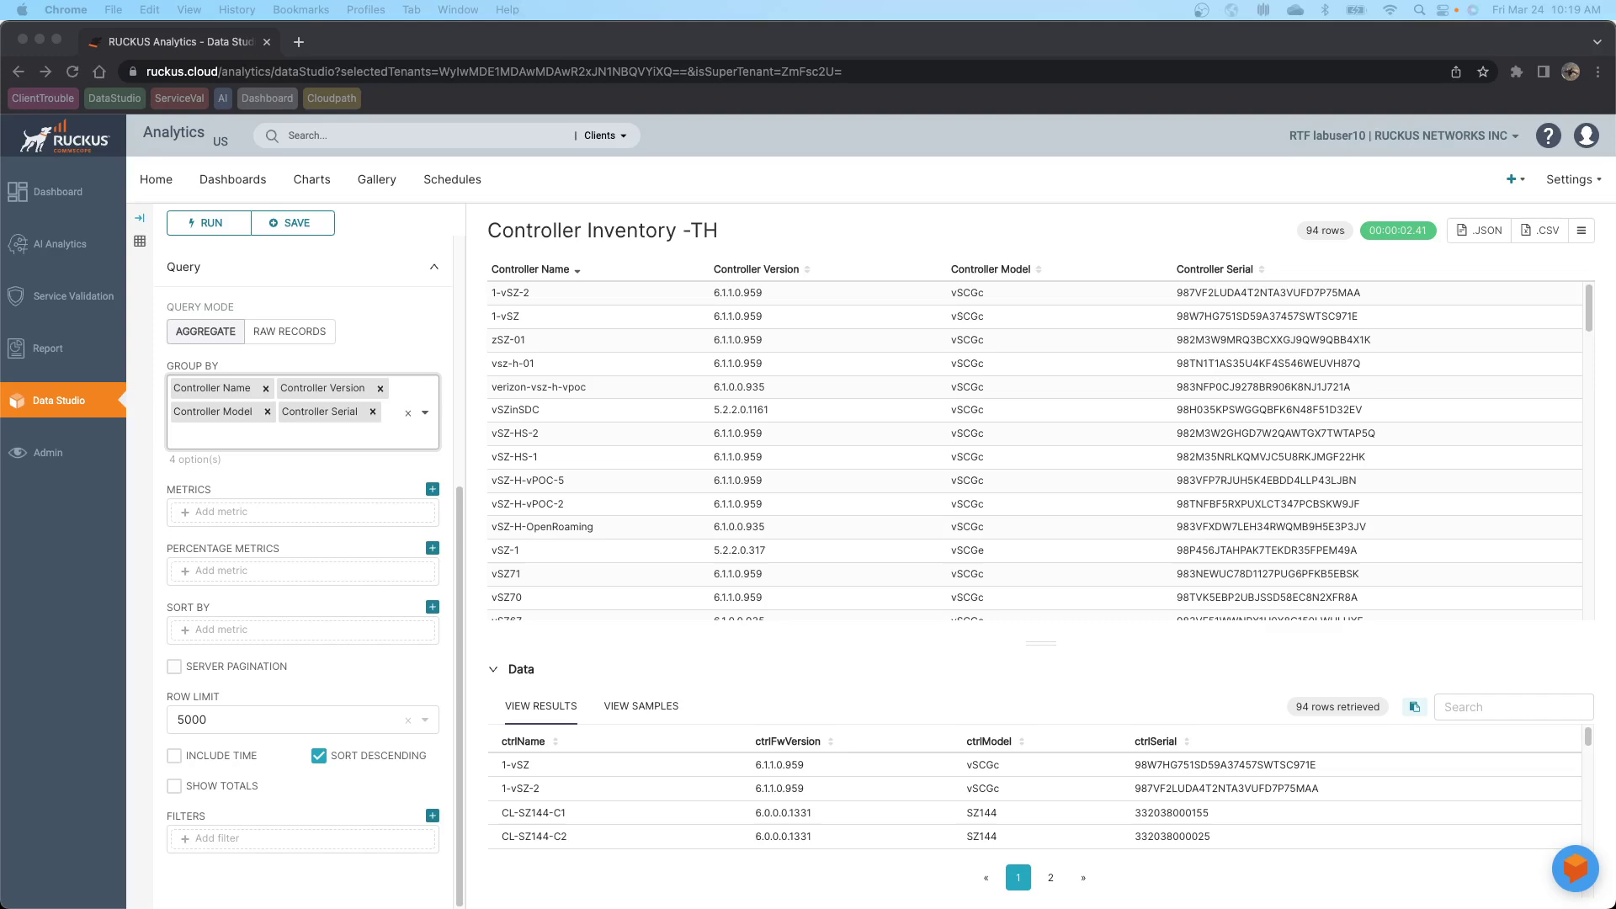
Step: Switch to the slide presentation and advance to the instructions for the Top Switches By Errors table and pie chart
key("super+Tab")
key("super+Tab")
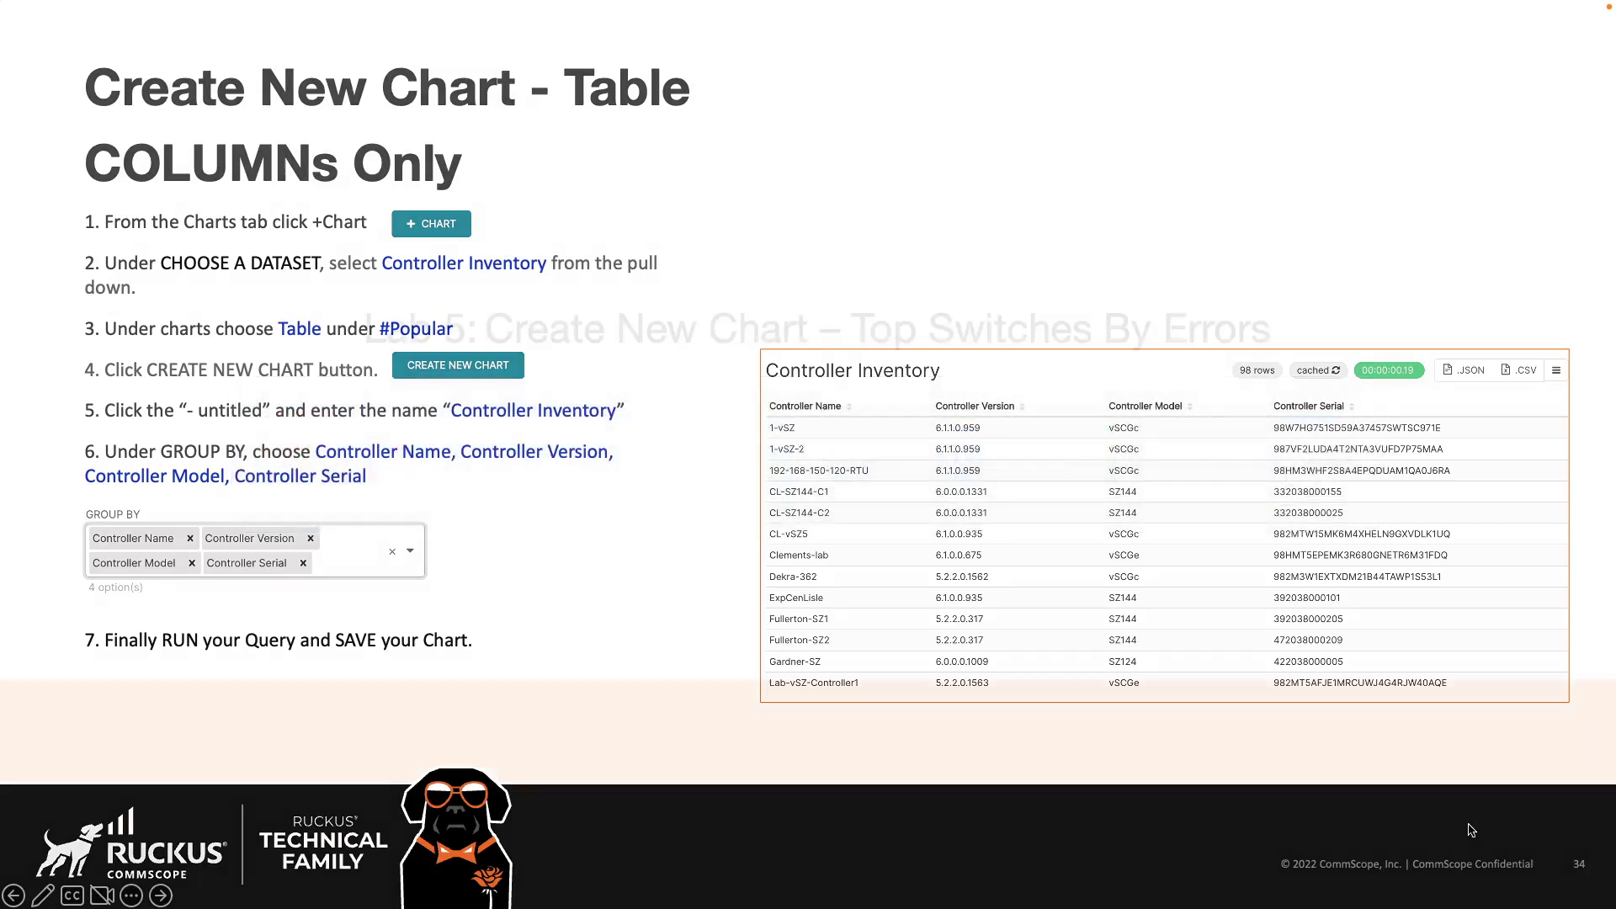
key("Right")
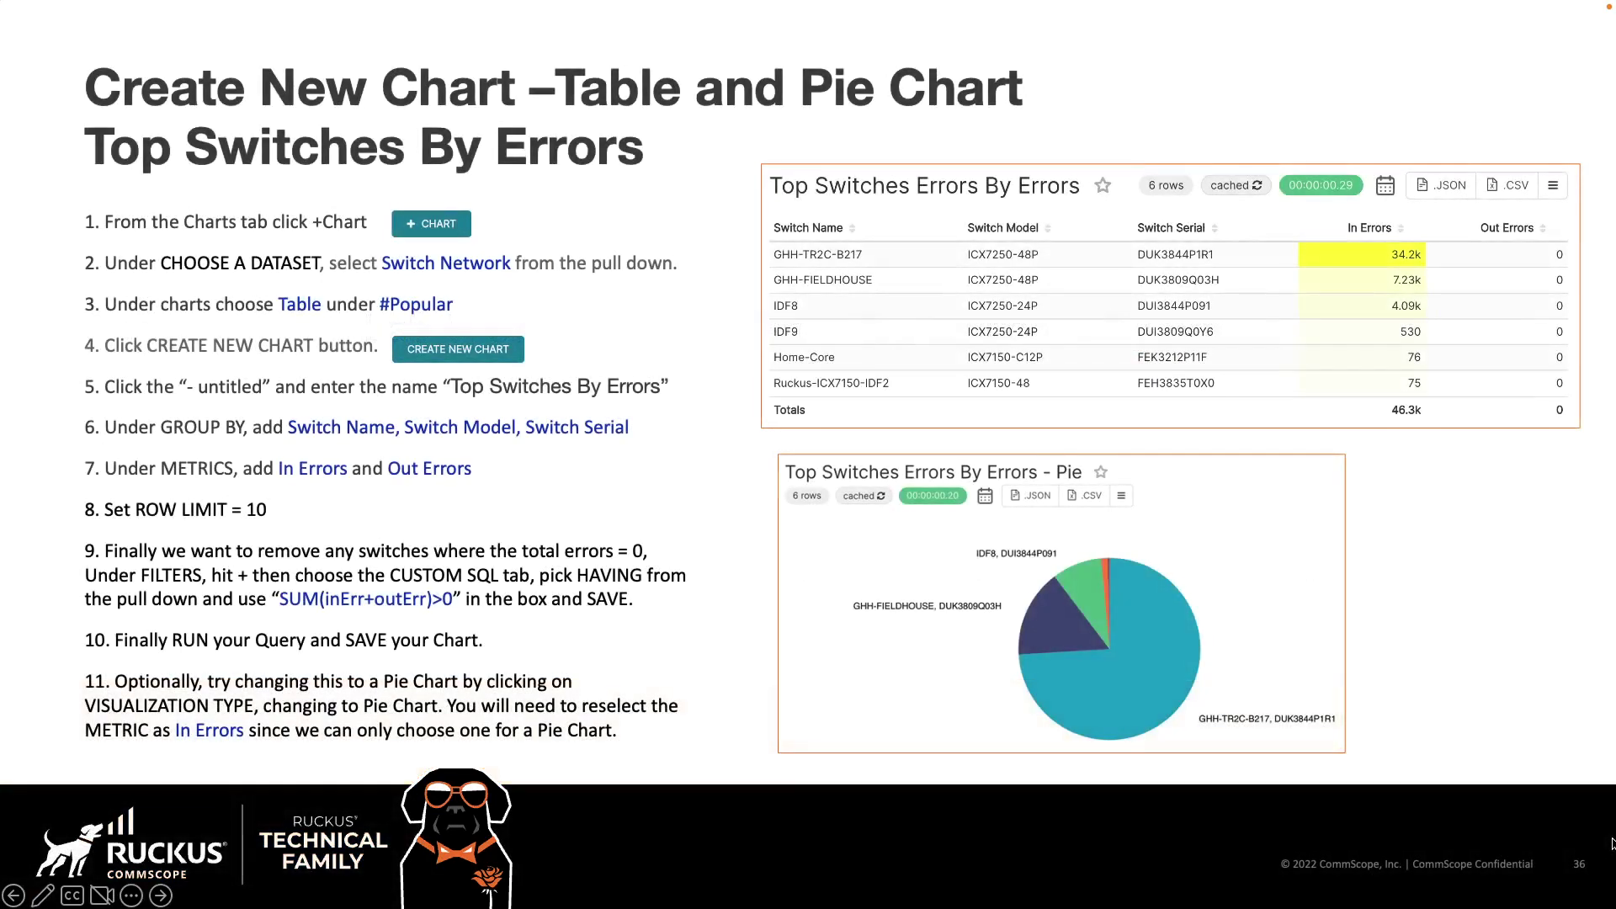
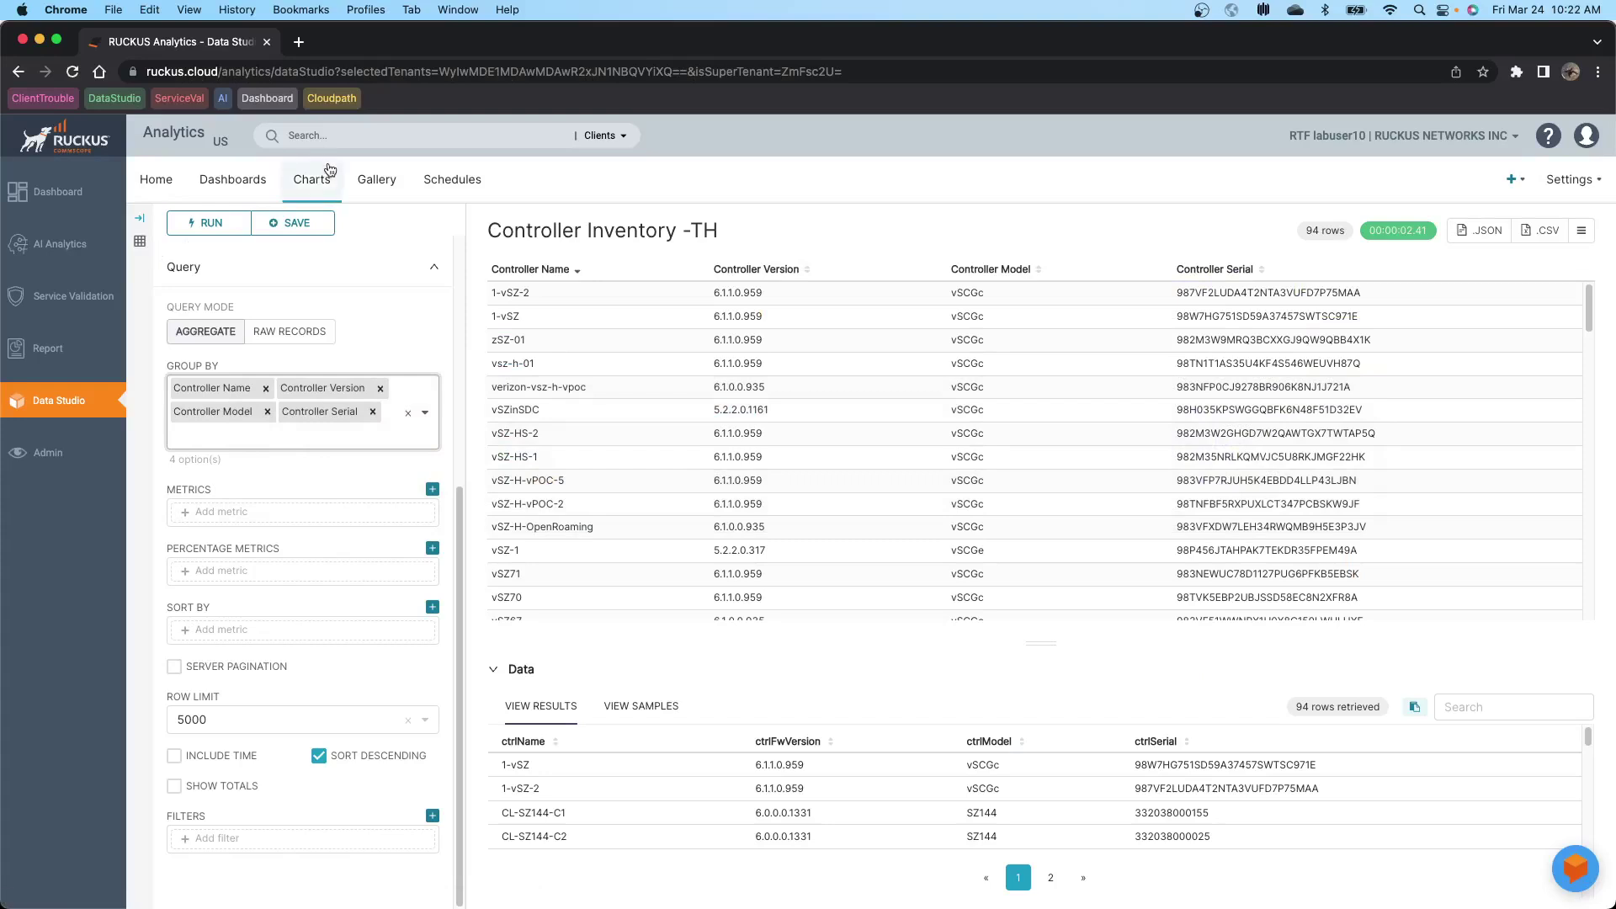
Step: Return to Data Studio in Chrome and create a new Table chart from the Switch Network dataset
left_click(315, 176)
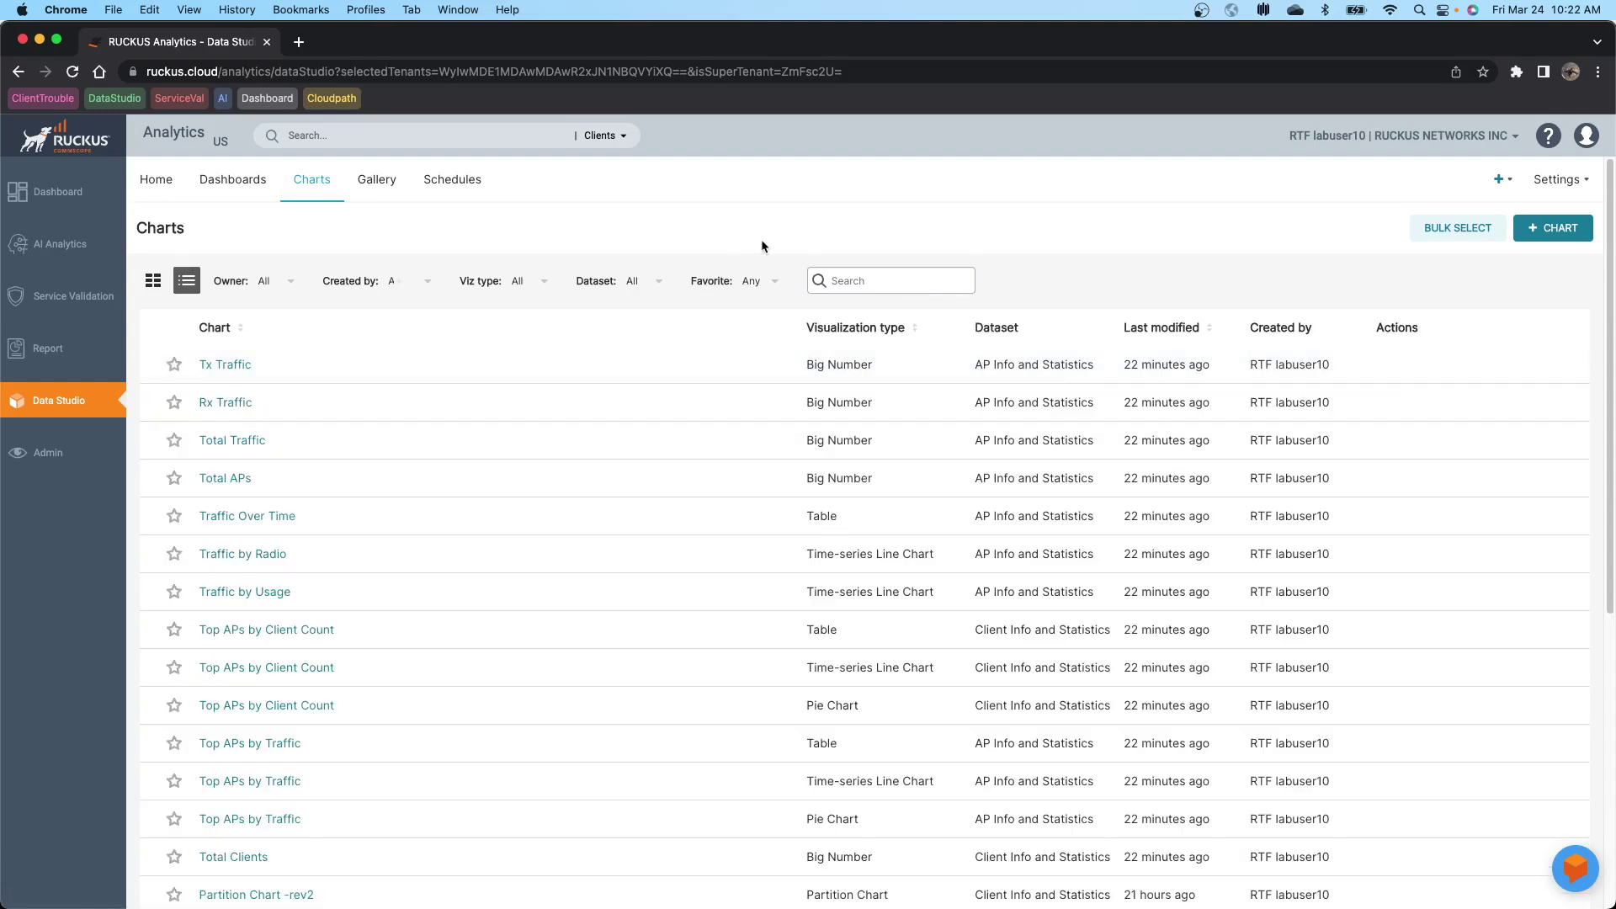
left_click(1560, 235)
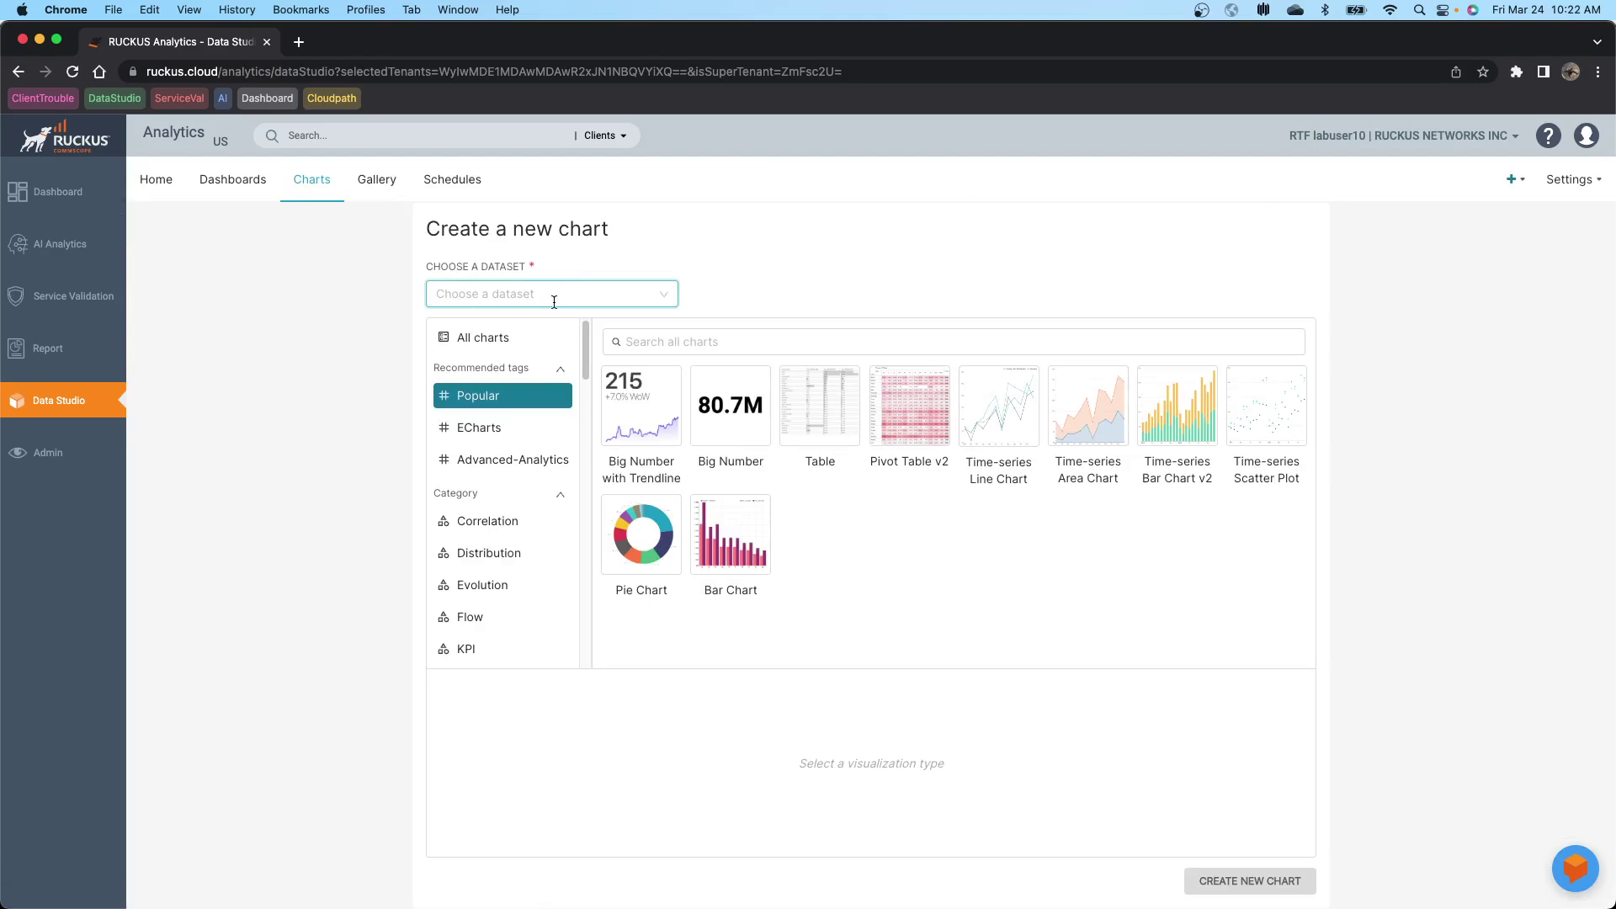
left_click(551, 292)
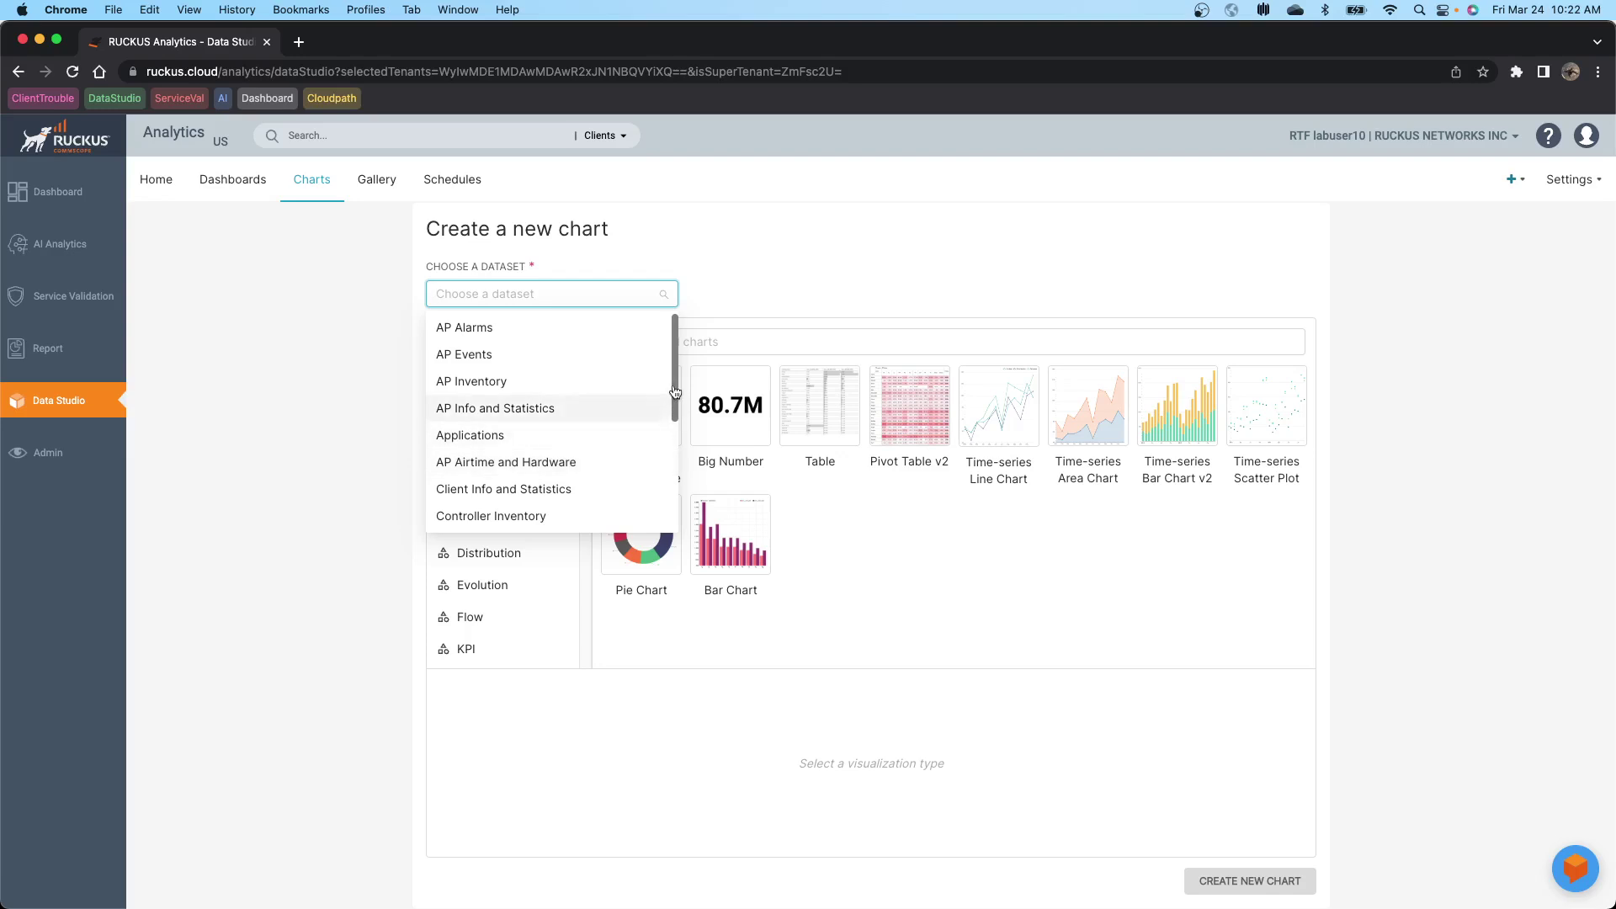
left_click_drag(673, 394, 679, 500)
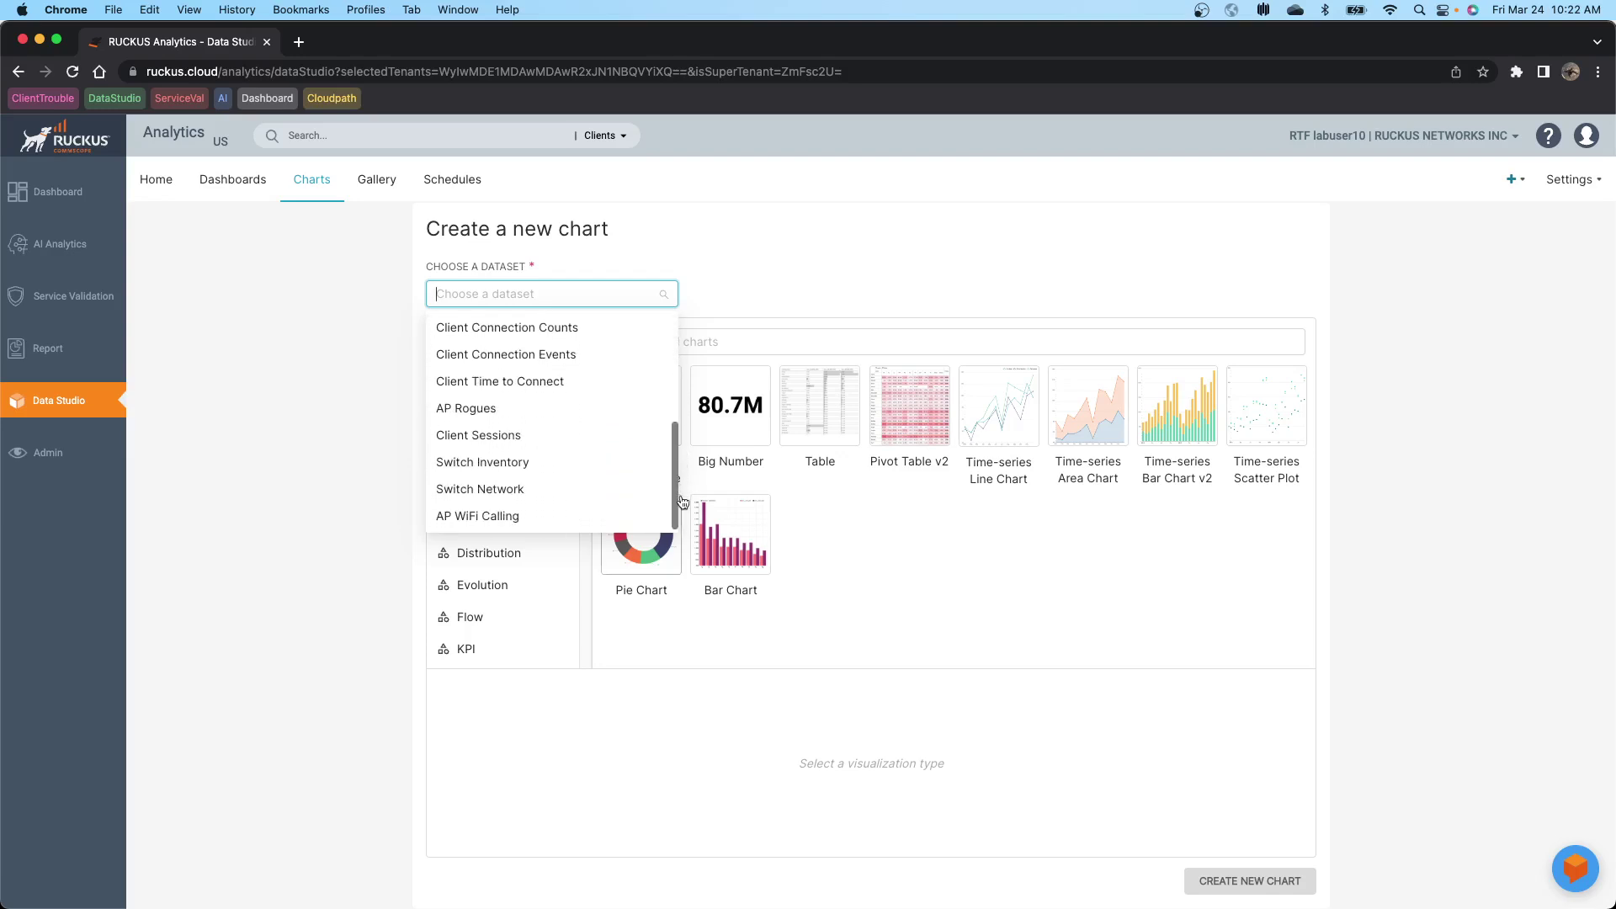
left_click(501, 496)
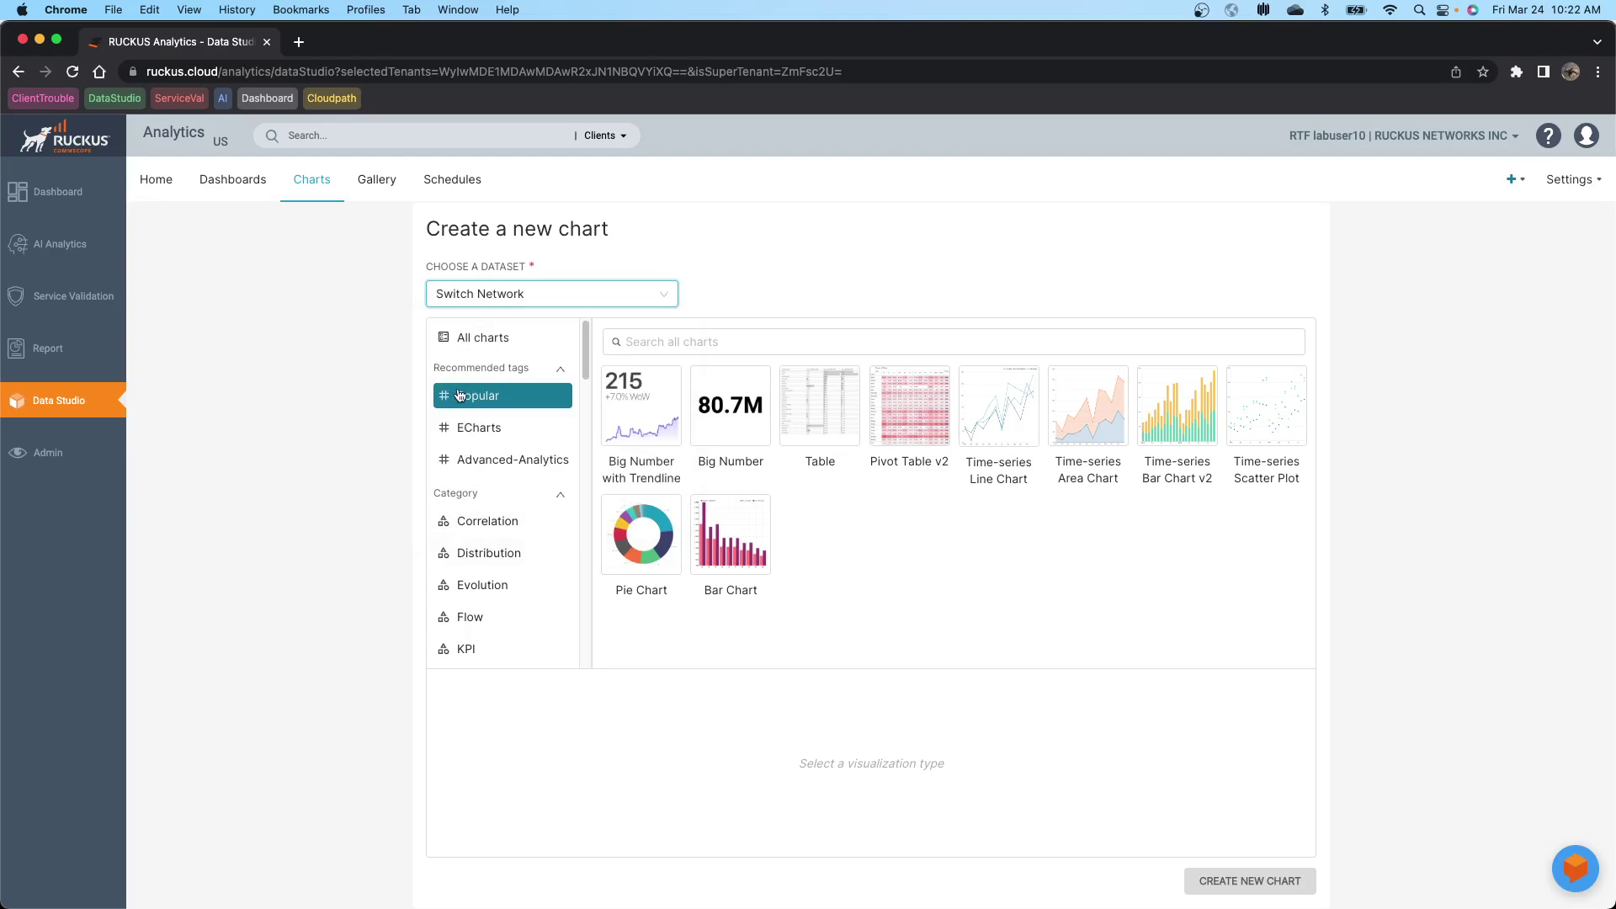
left_click(819, 407)
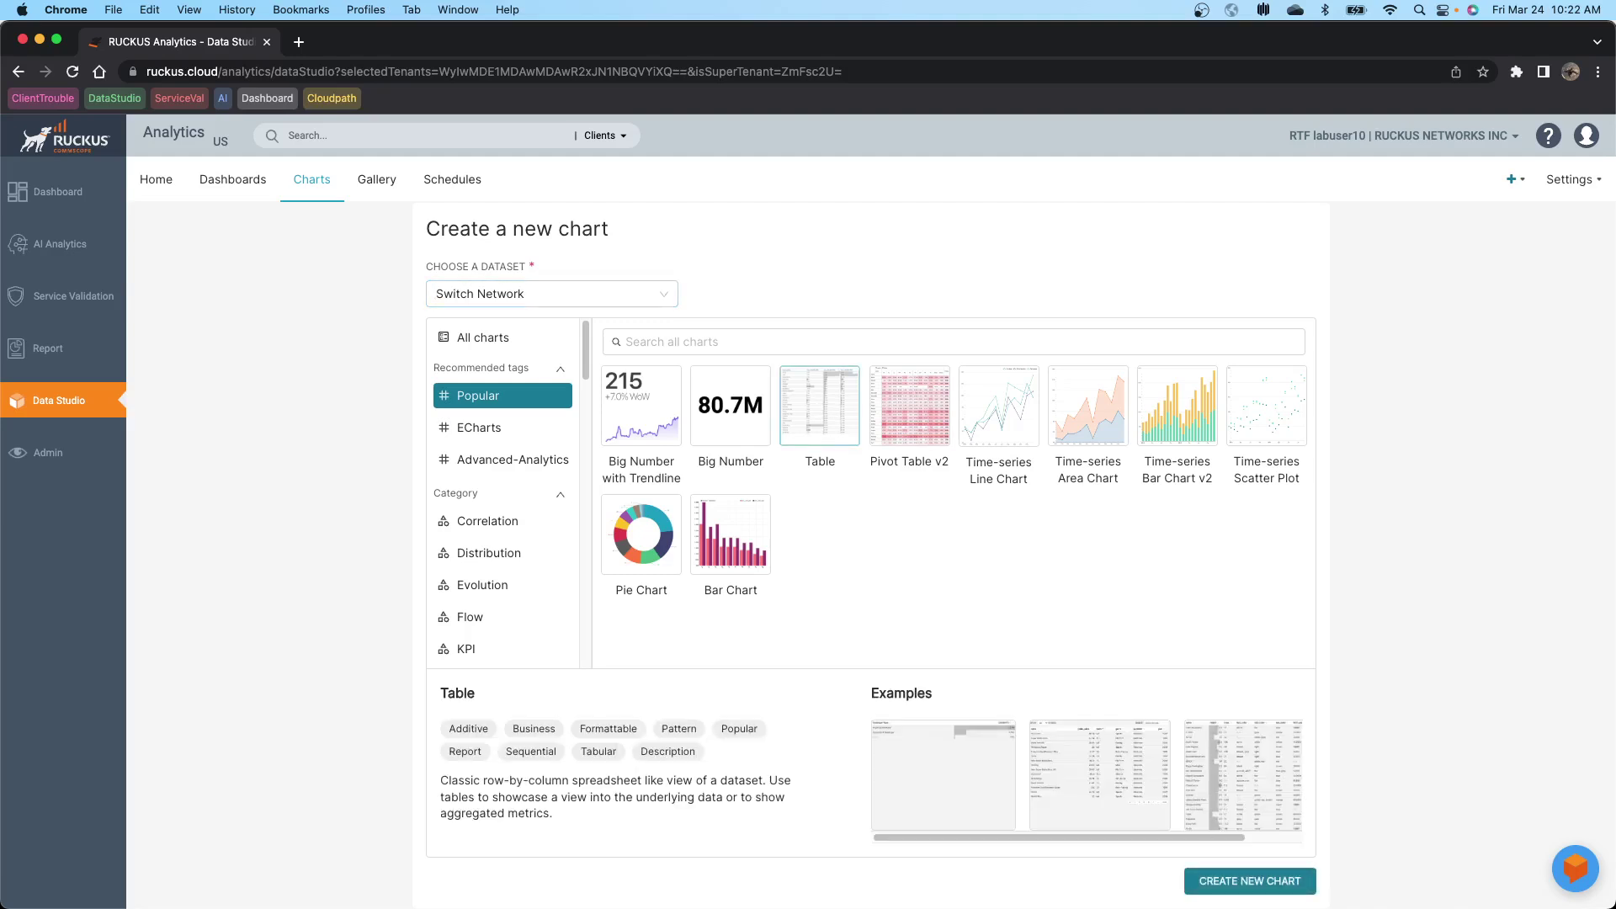
left_click(1266, 881)
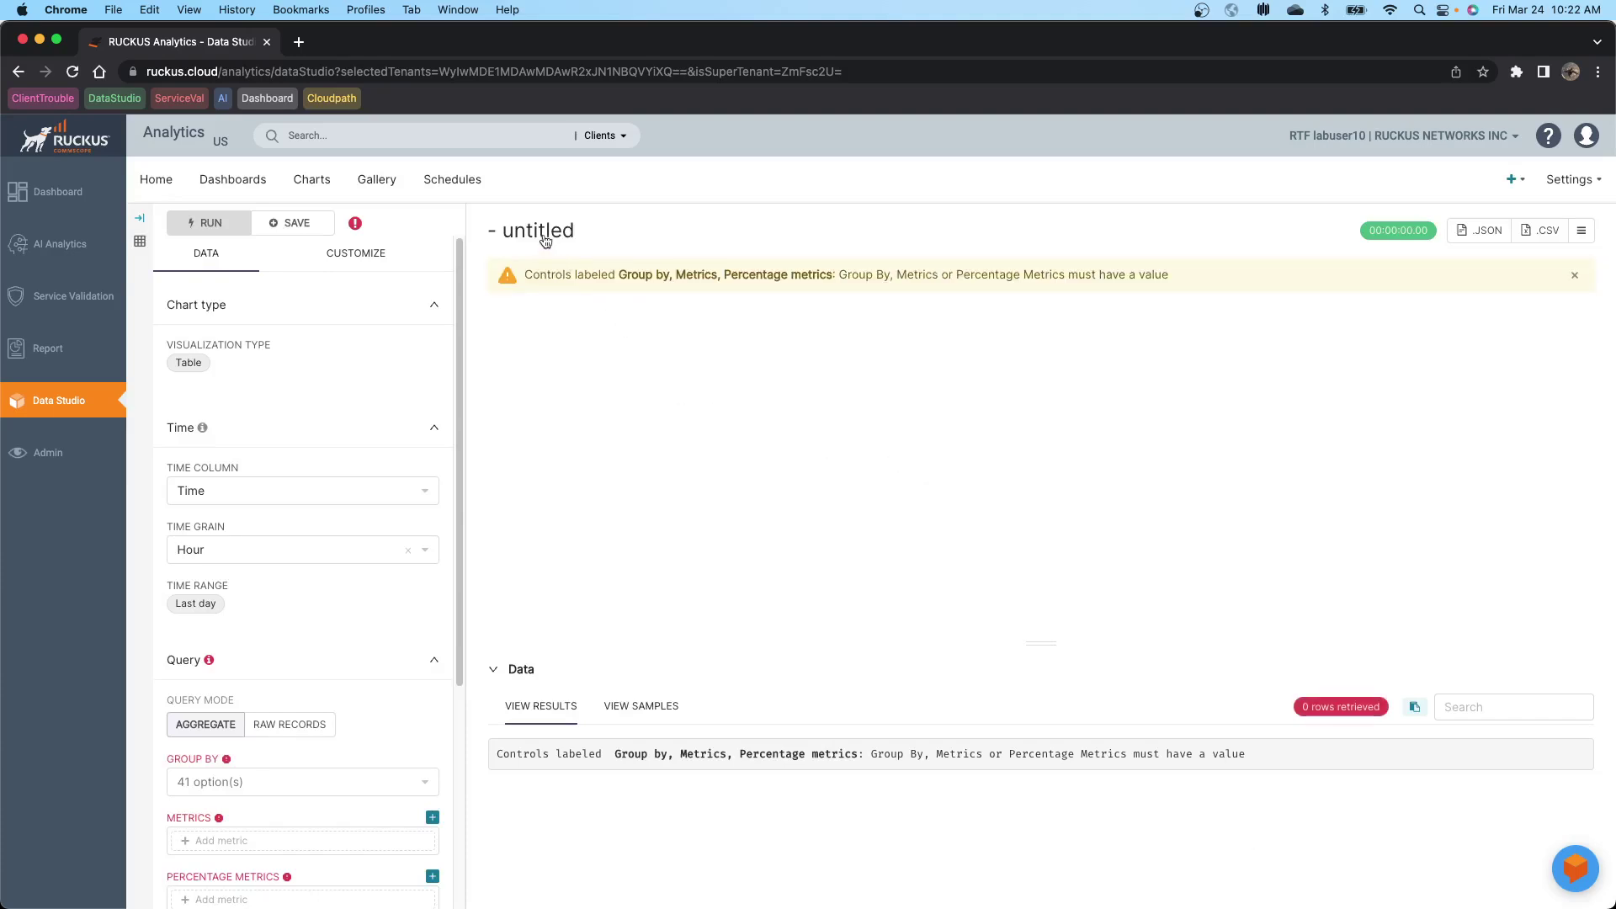
Step: Rename the untitled chart to "Top Switches by Errors -TH"
left_click(545, 240)
left_click_drag(593, 236, 489, 234)
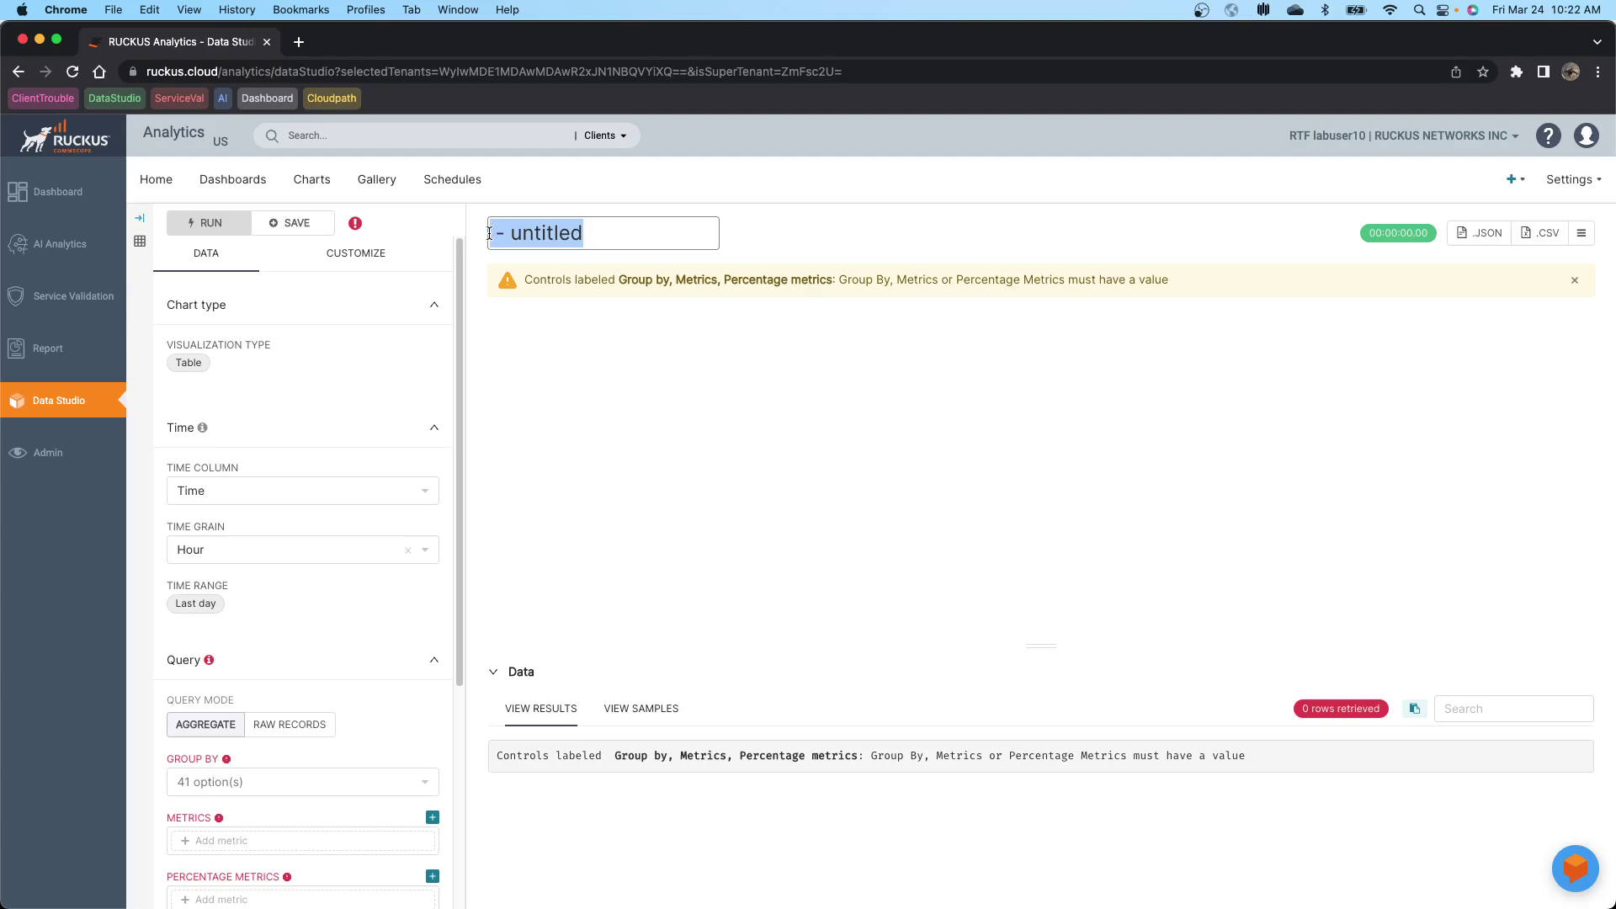
type("Top Switches by Error")
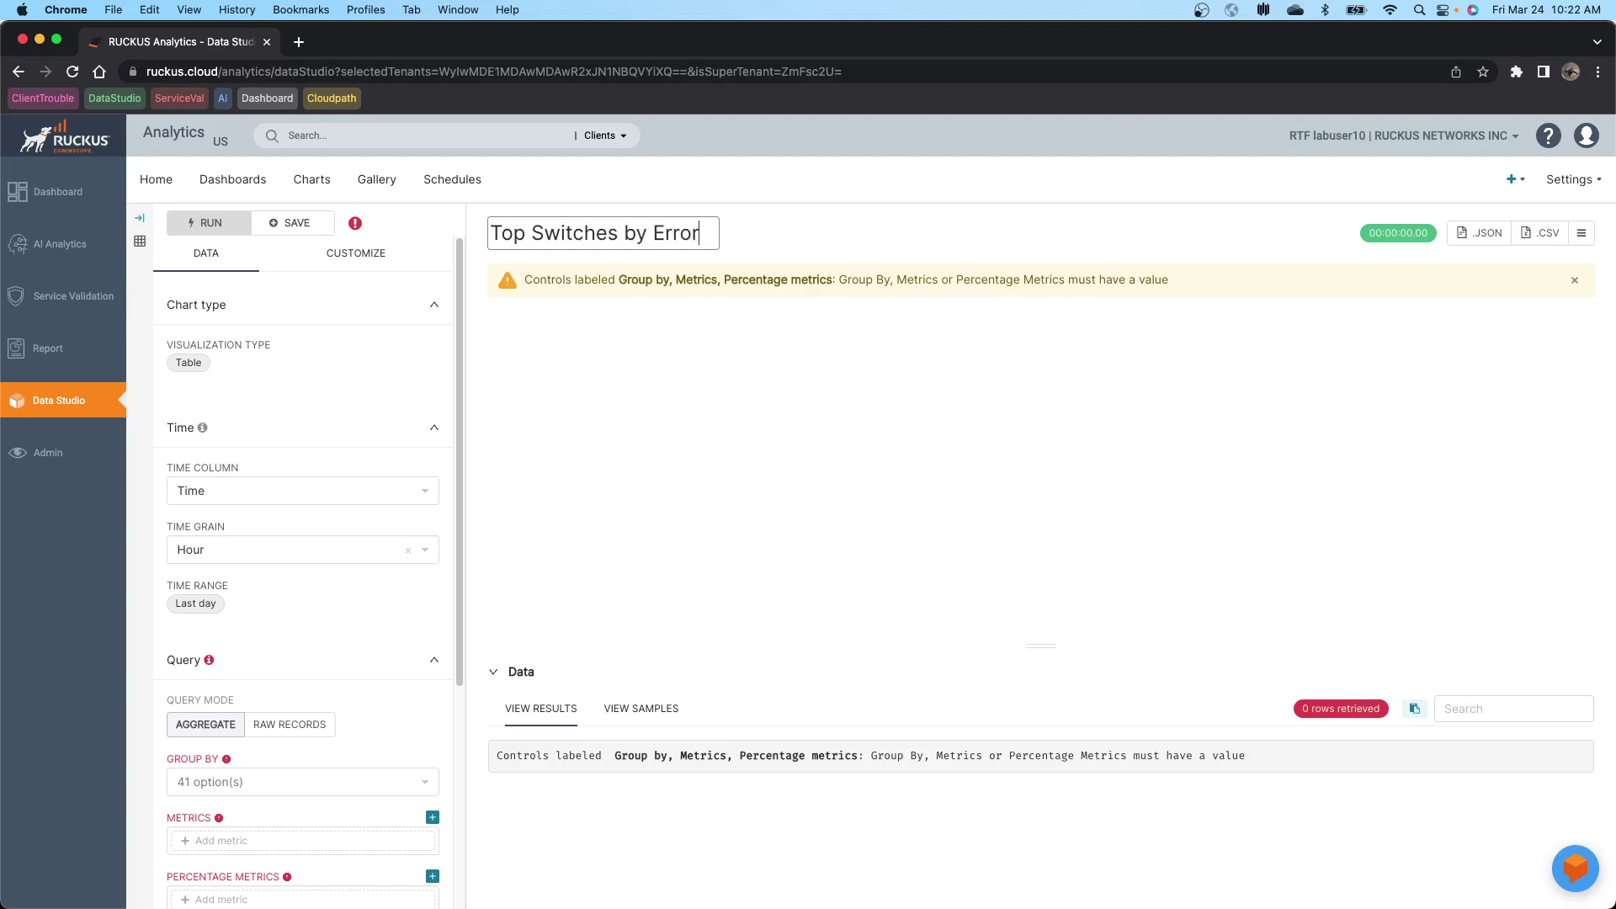
type("s -TH")
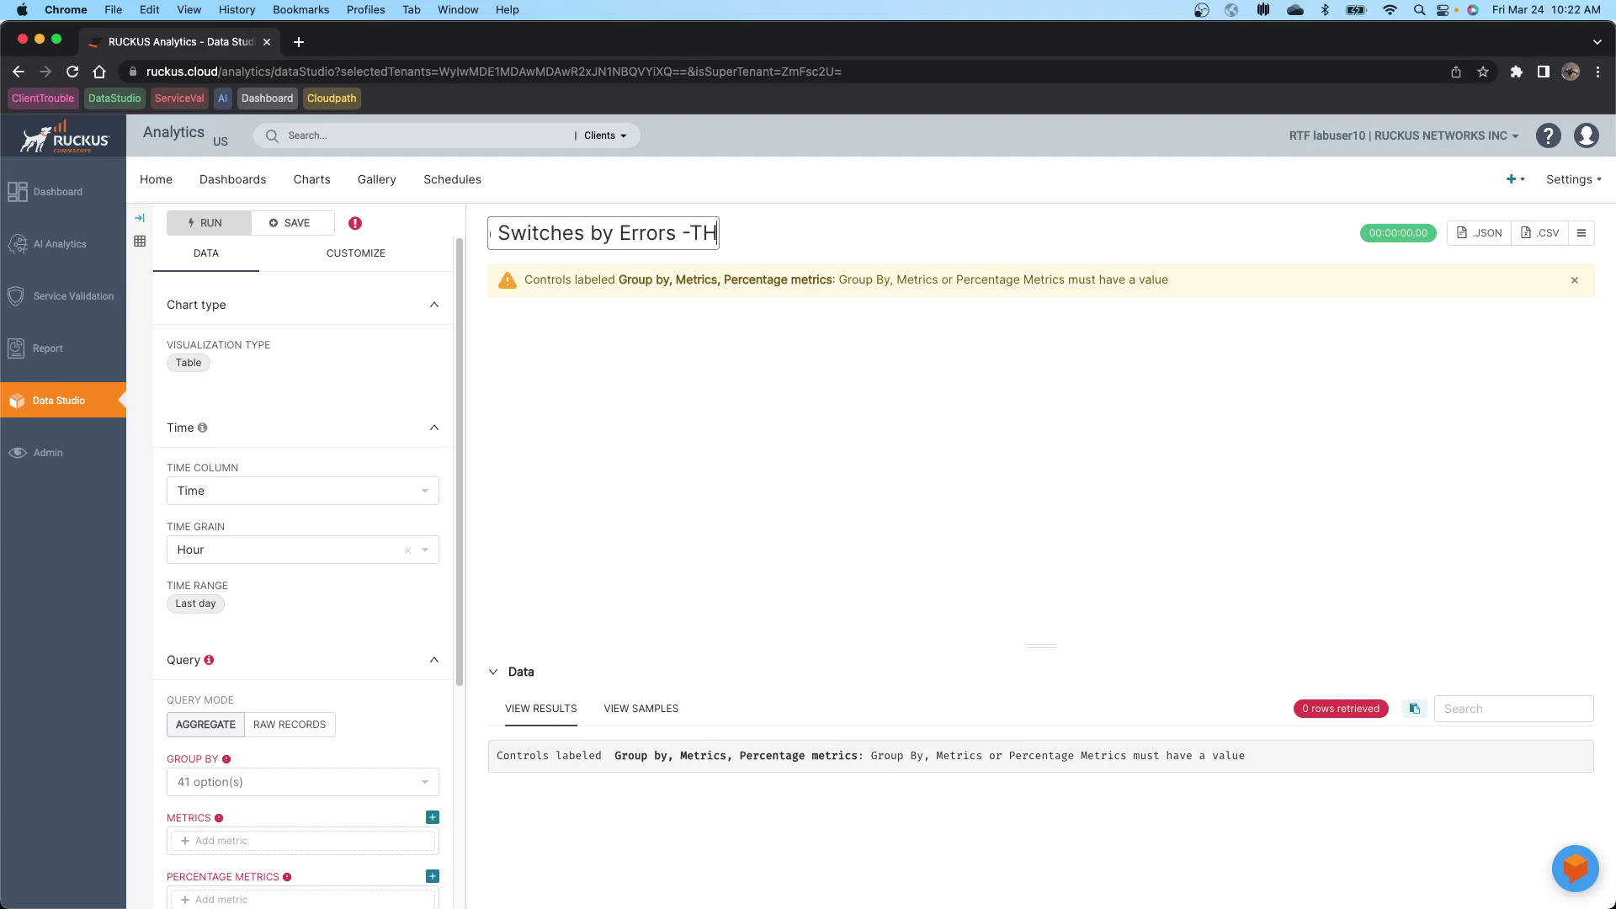
left_click(533, 315)
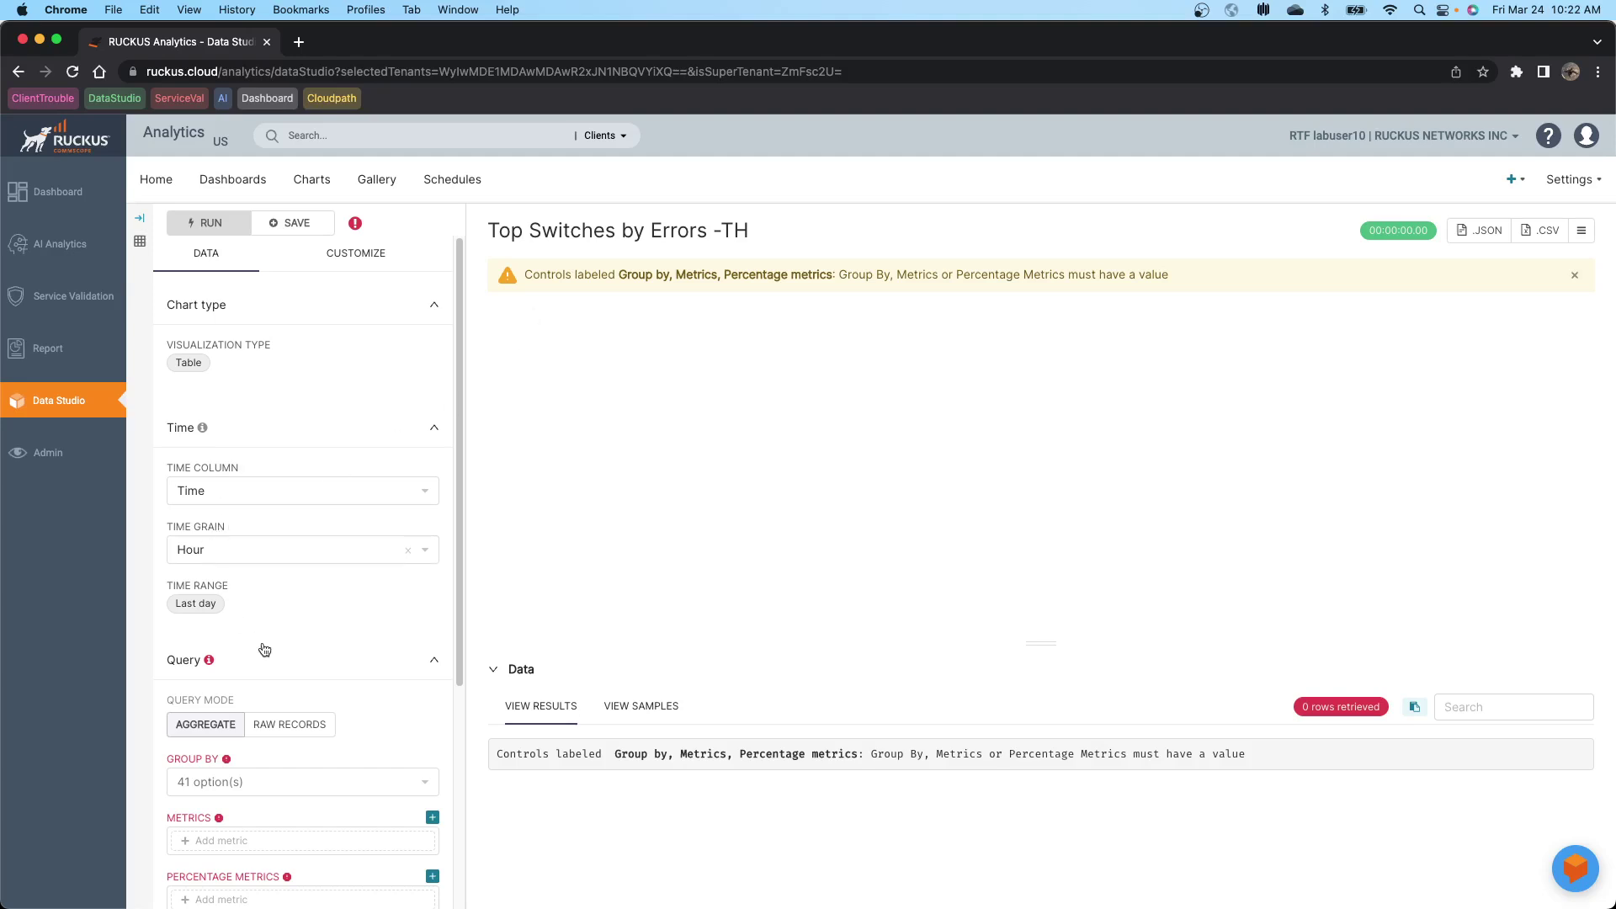
Step: Look through the available group-by columns for the query and add Switch Name
scroll(254, 641, "down", 5)
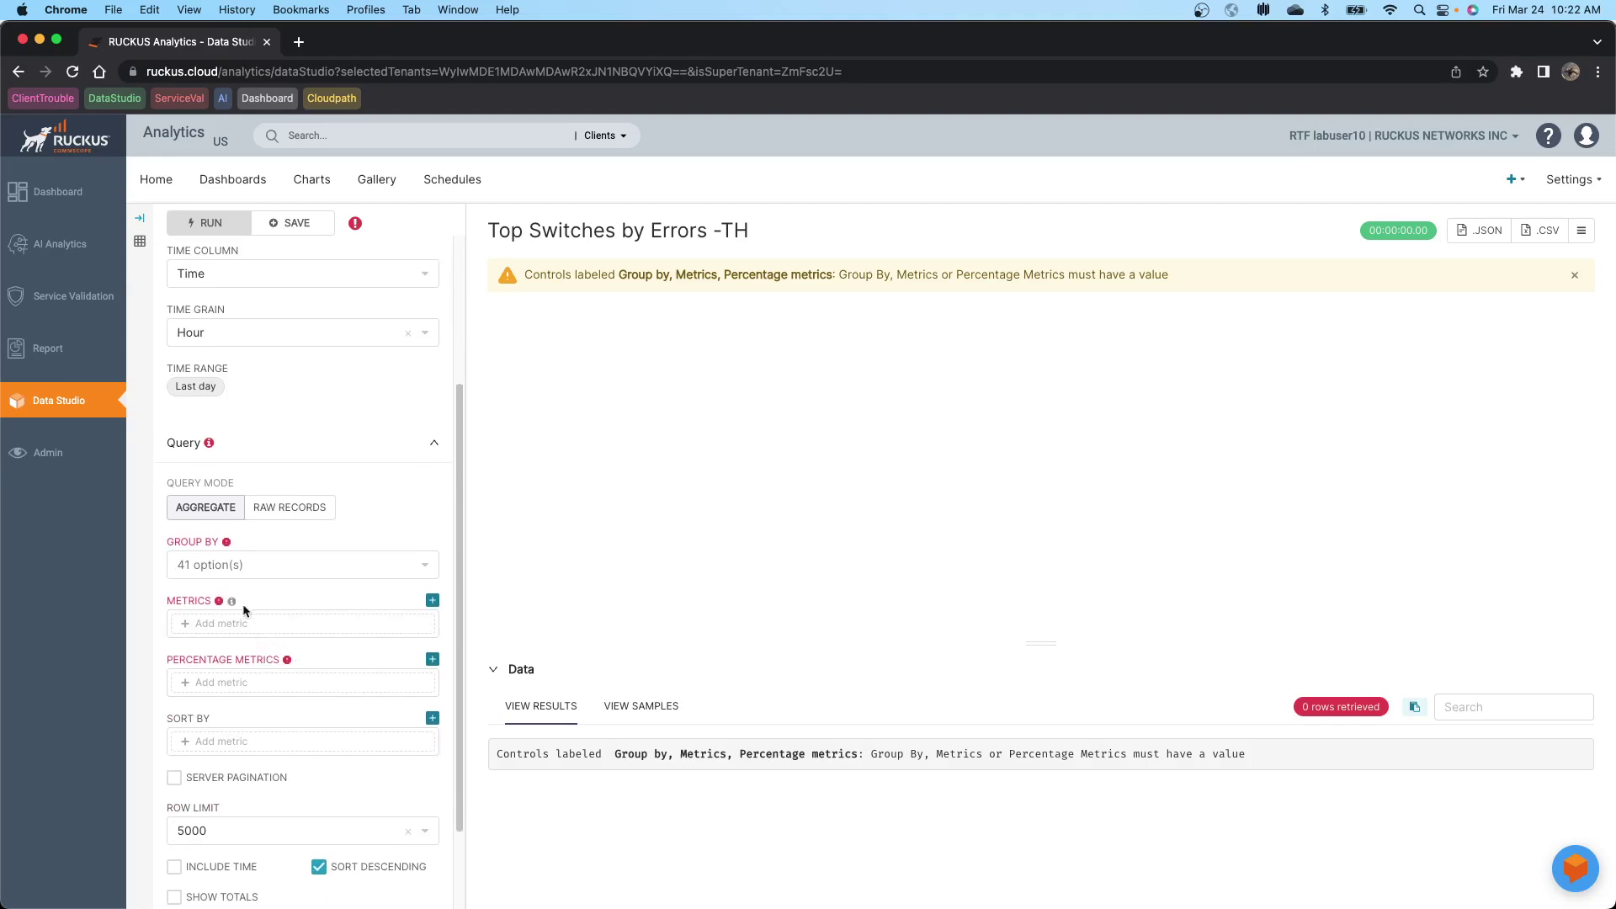
mouse_move(230, 546)
left_click(232, 565)
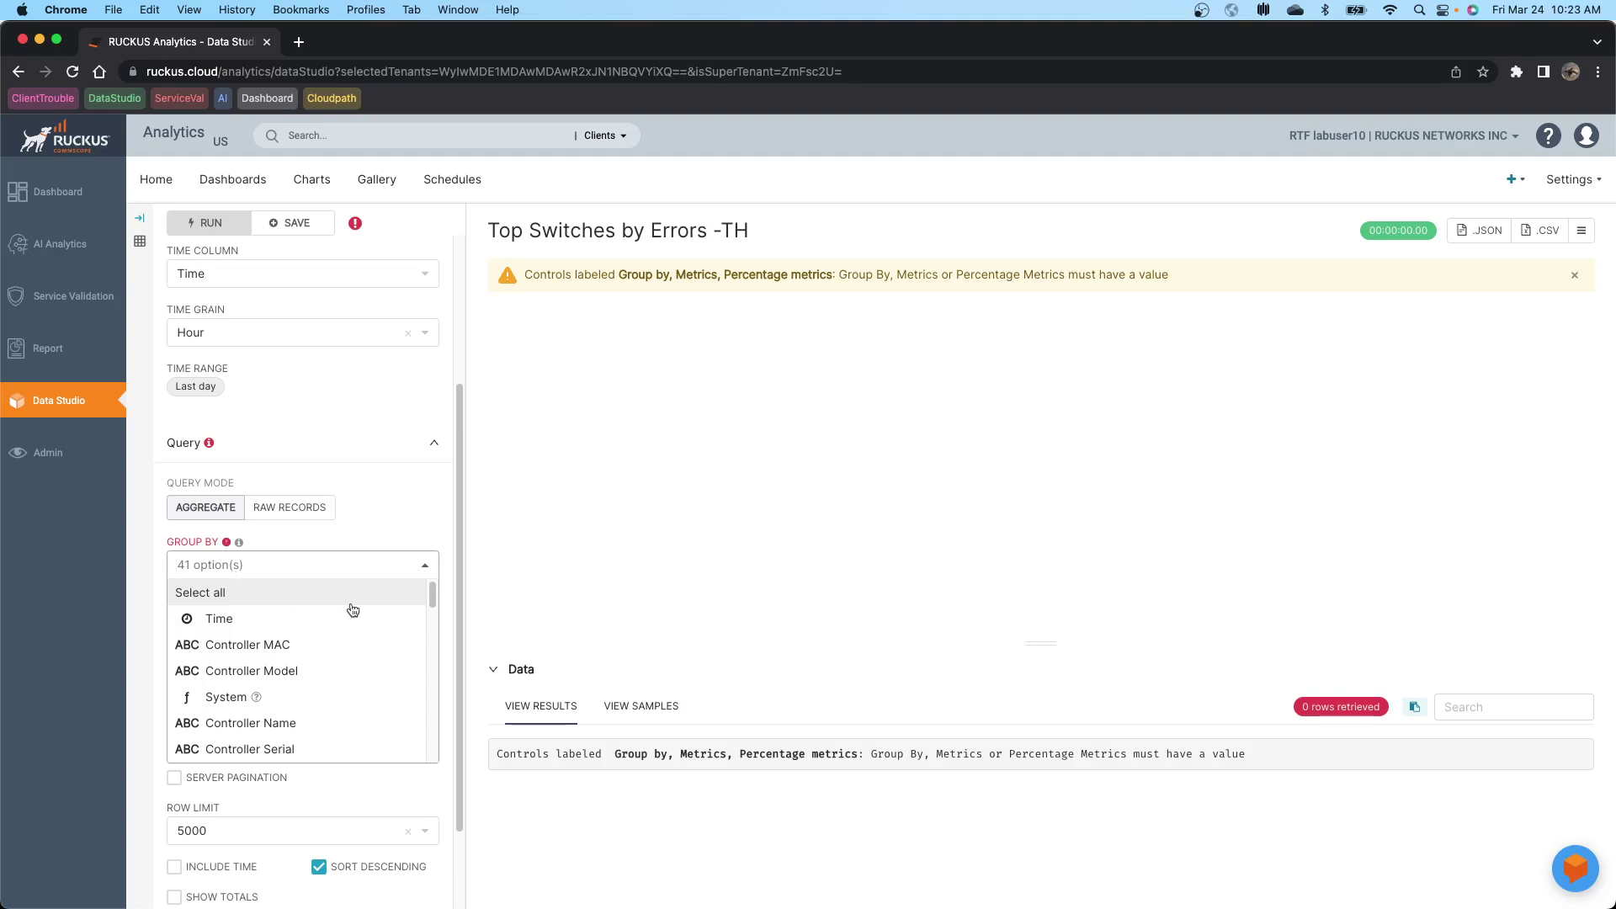
scroll(386, 678, "down", 10)
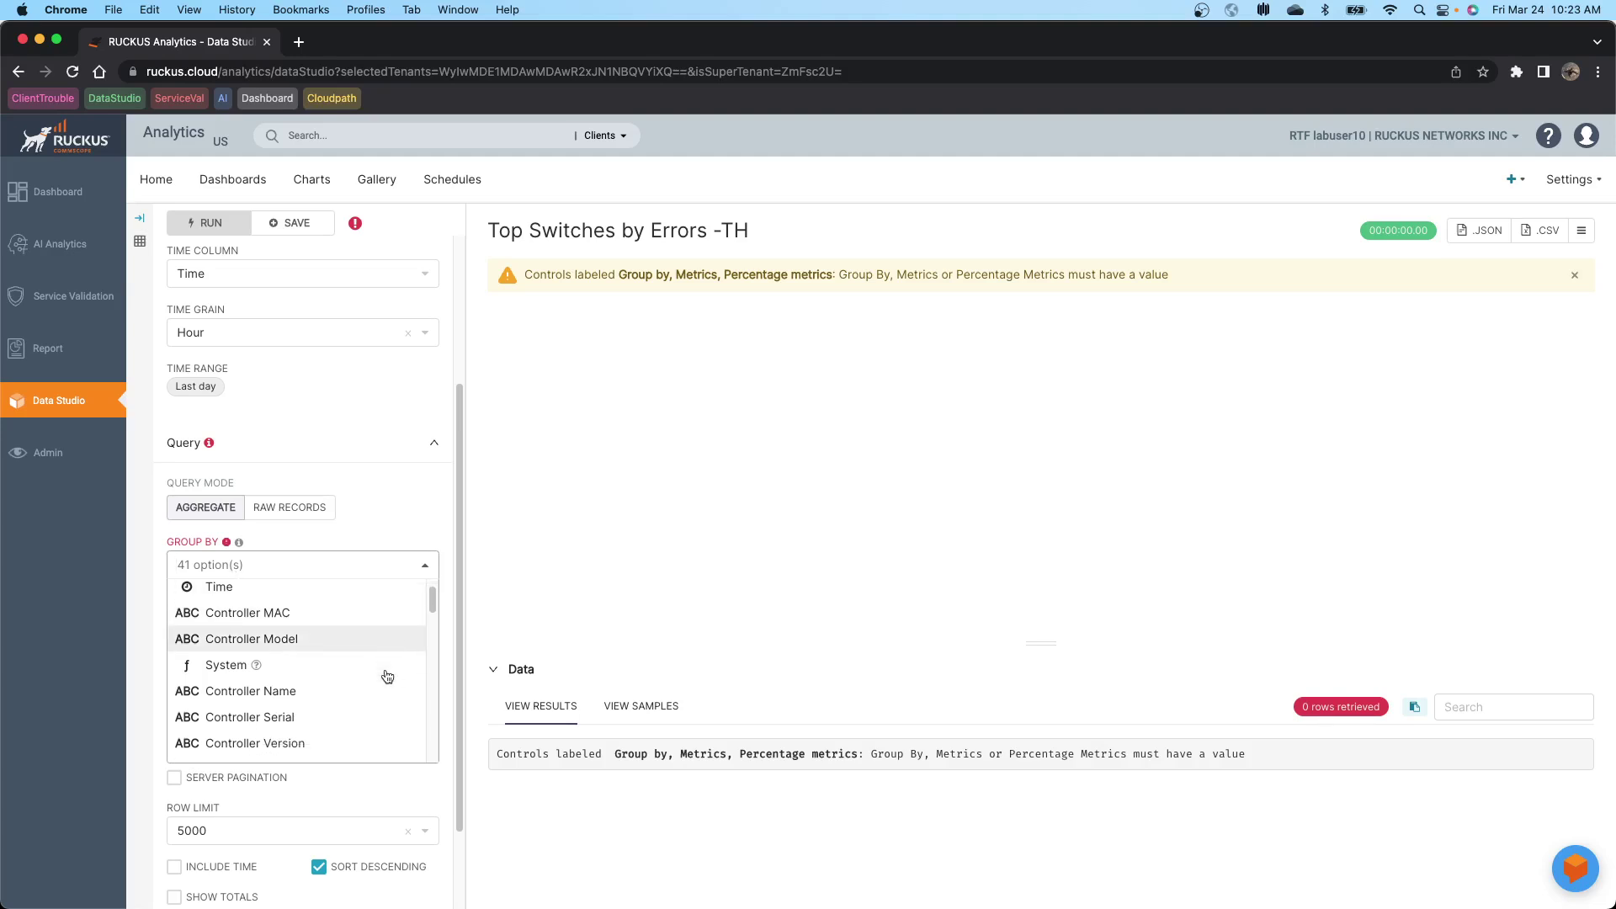
scroll(386, 679, "down", 5)
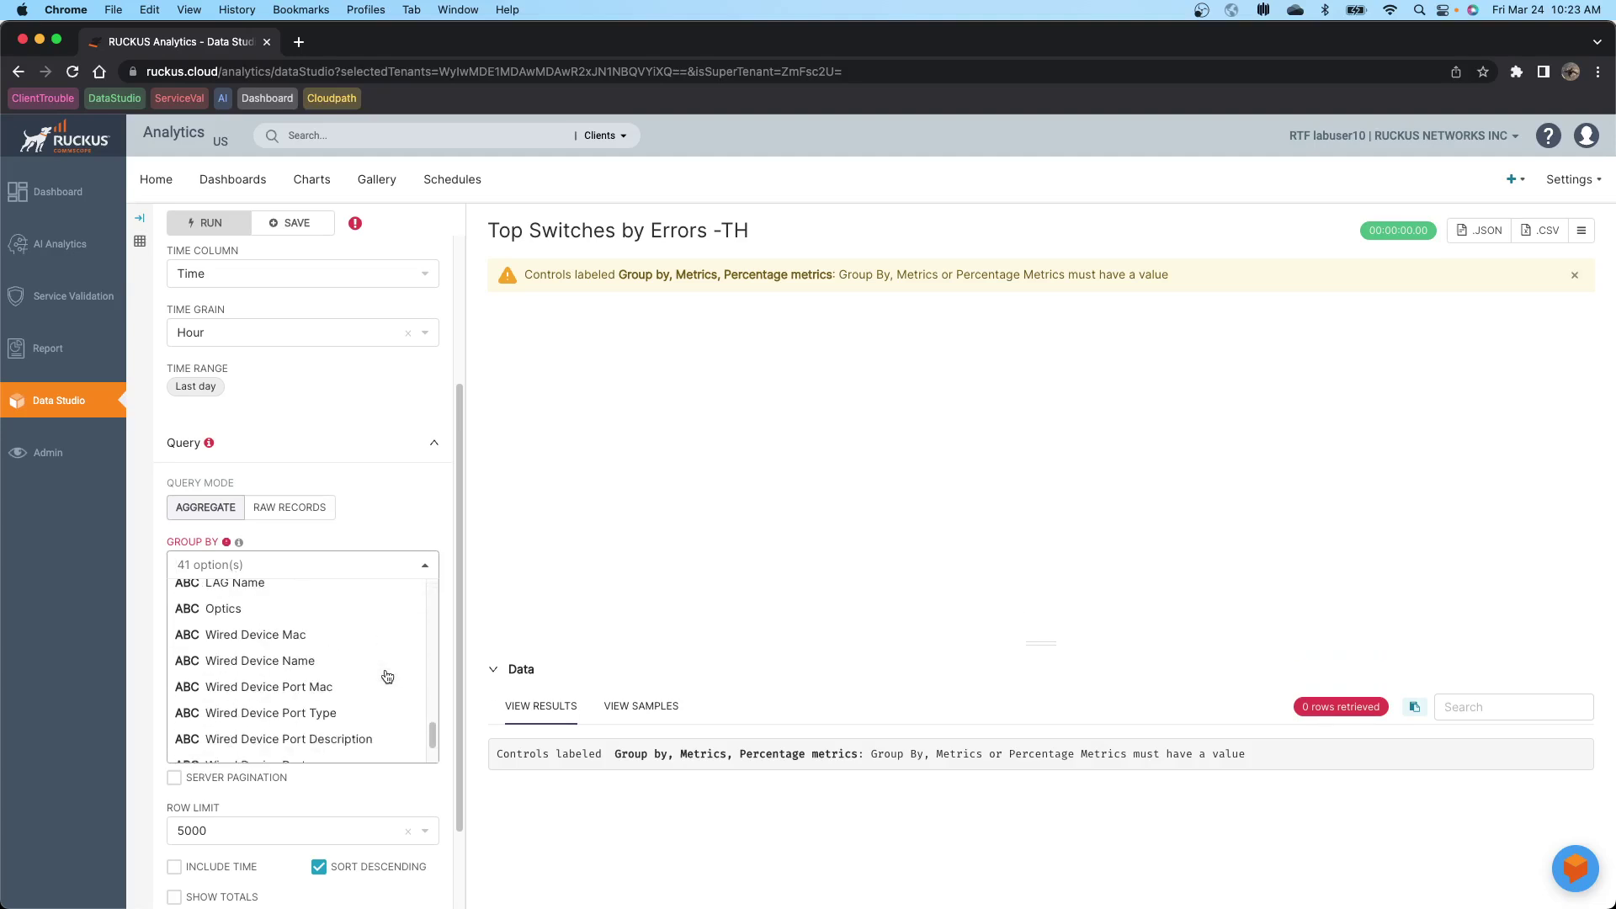
scroll(386, 678, "up", 3)
scroll(387, 679, "up", 3)
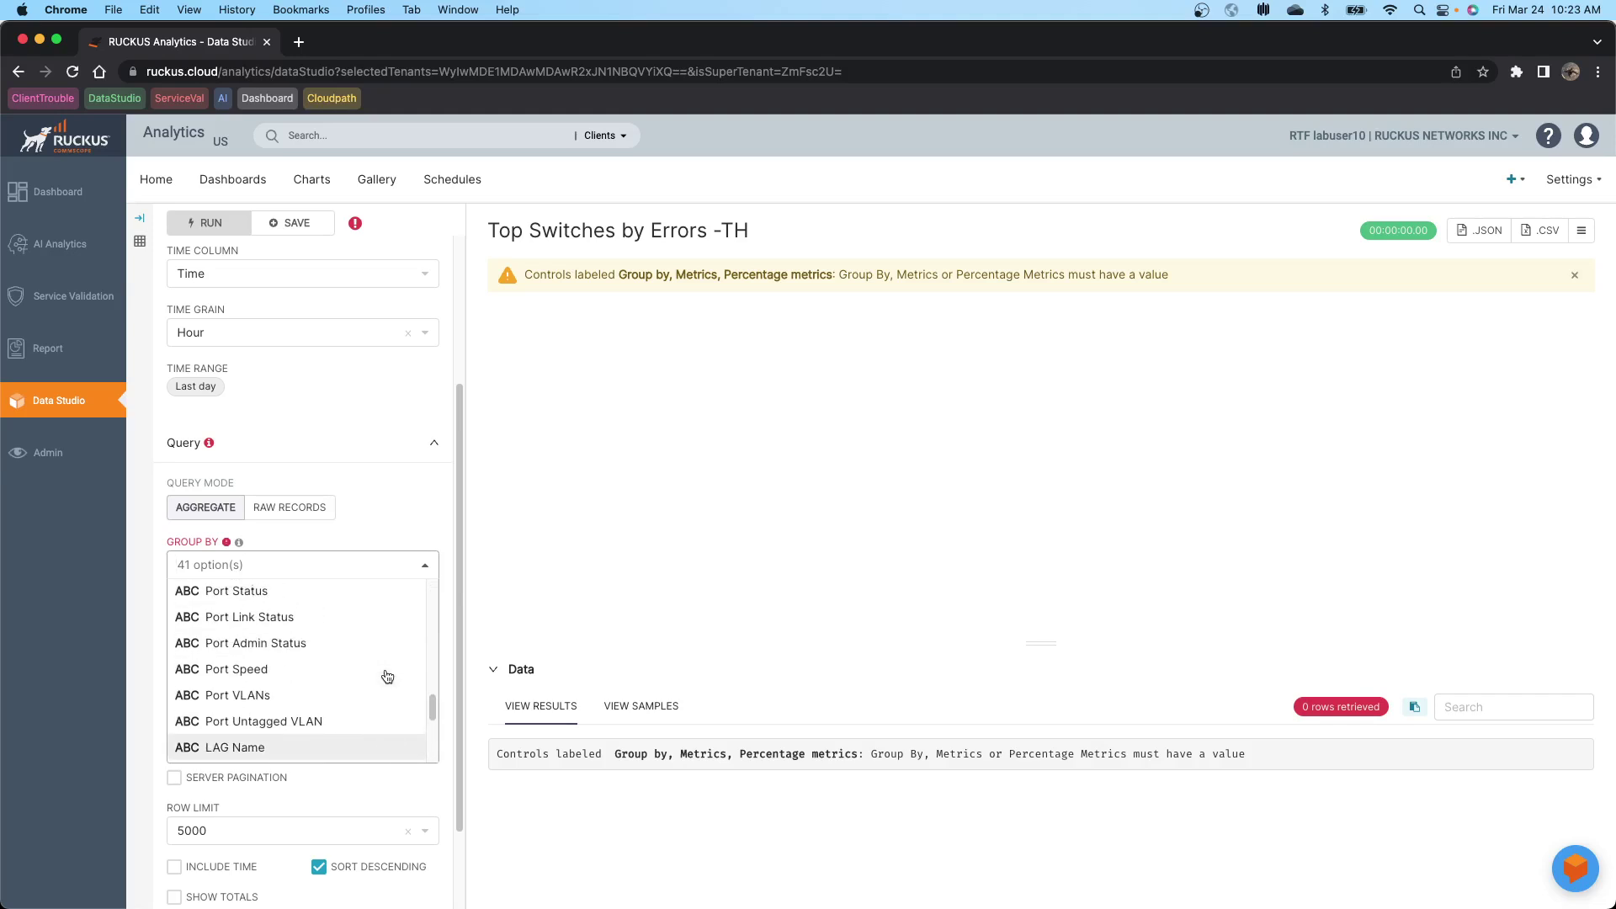
left_click_drag(433, 707, 431, 670)
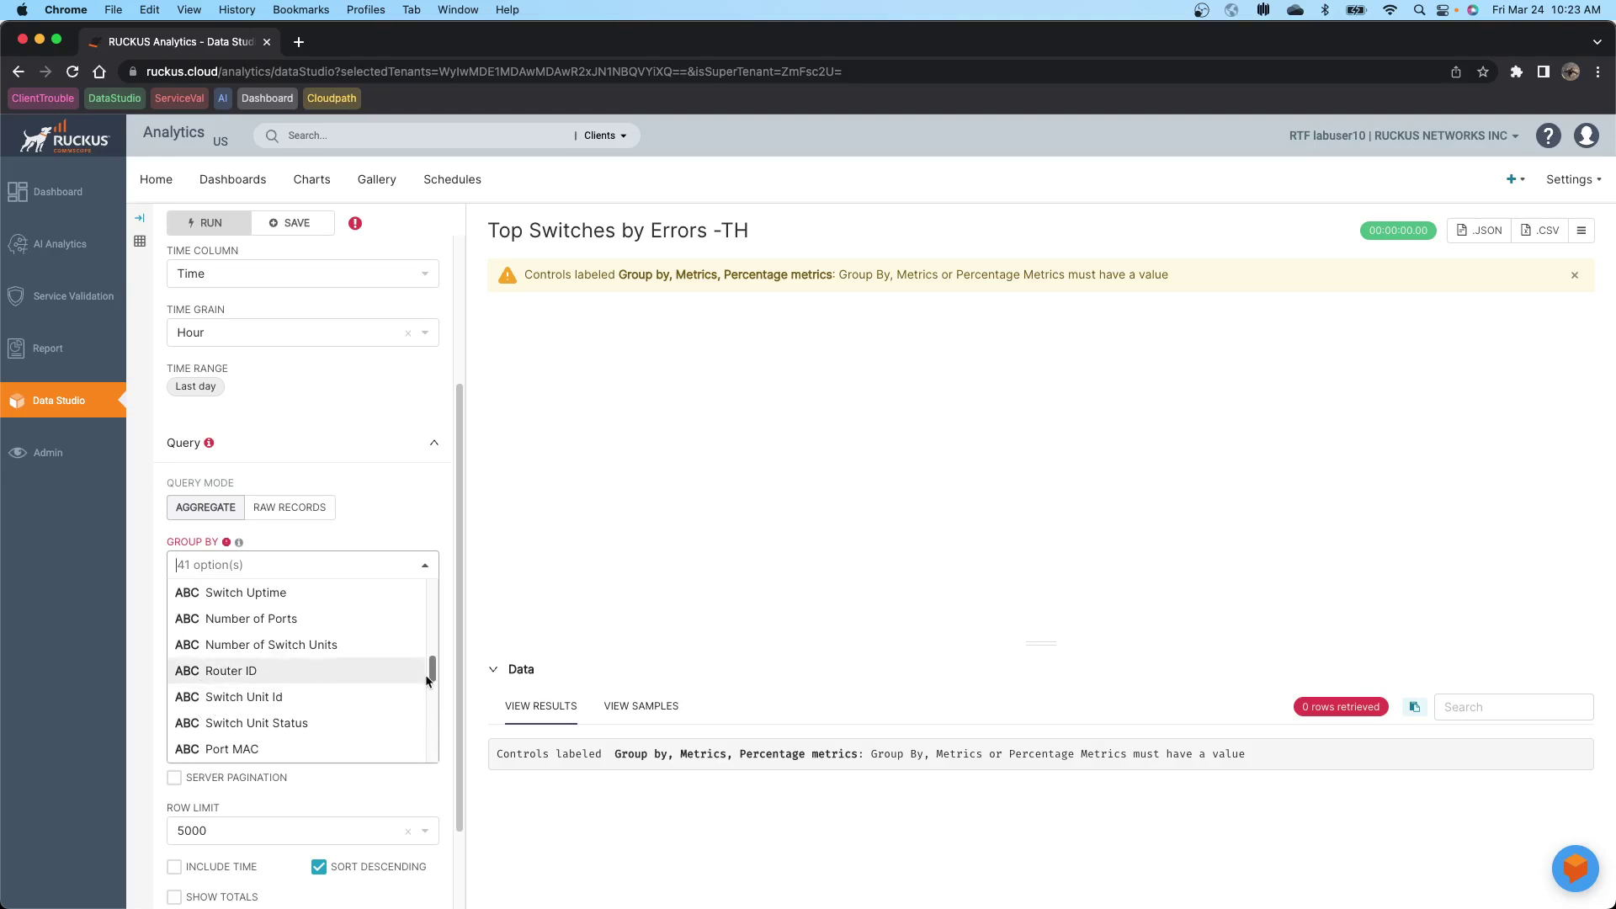
left_click_drag(426, 674, 433, 658)
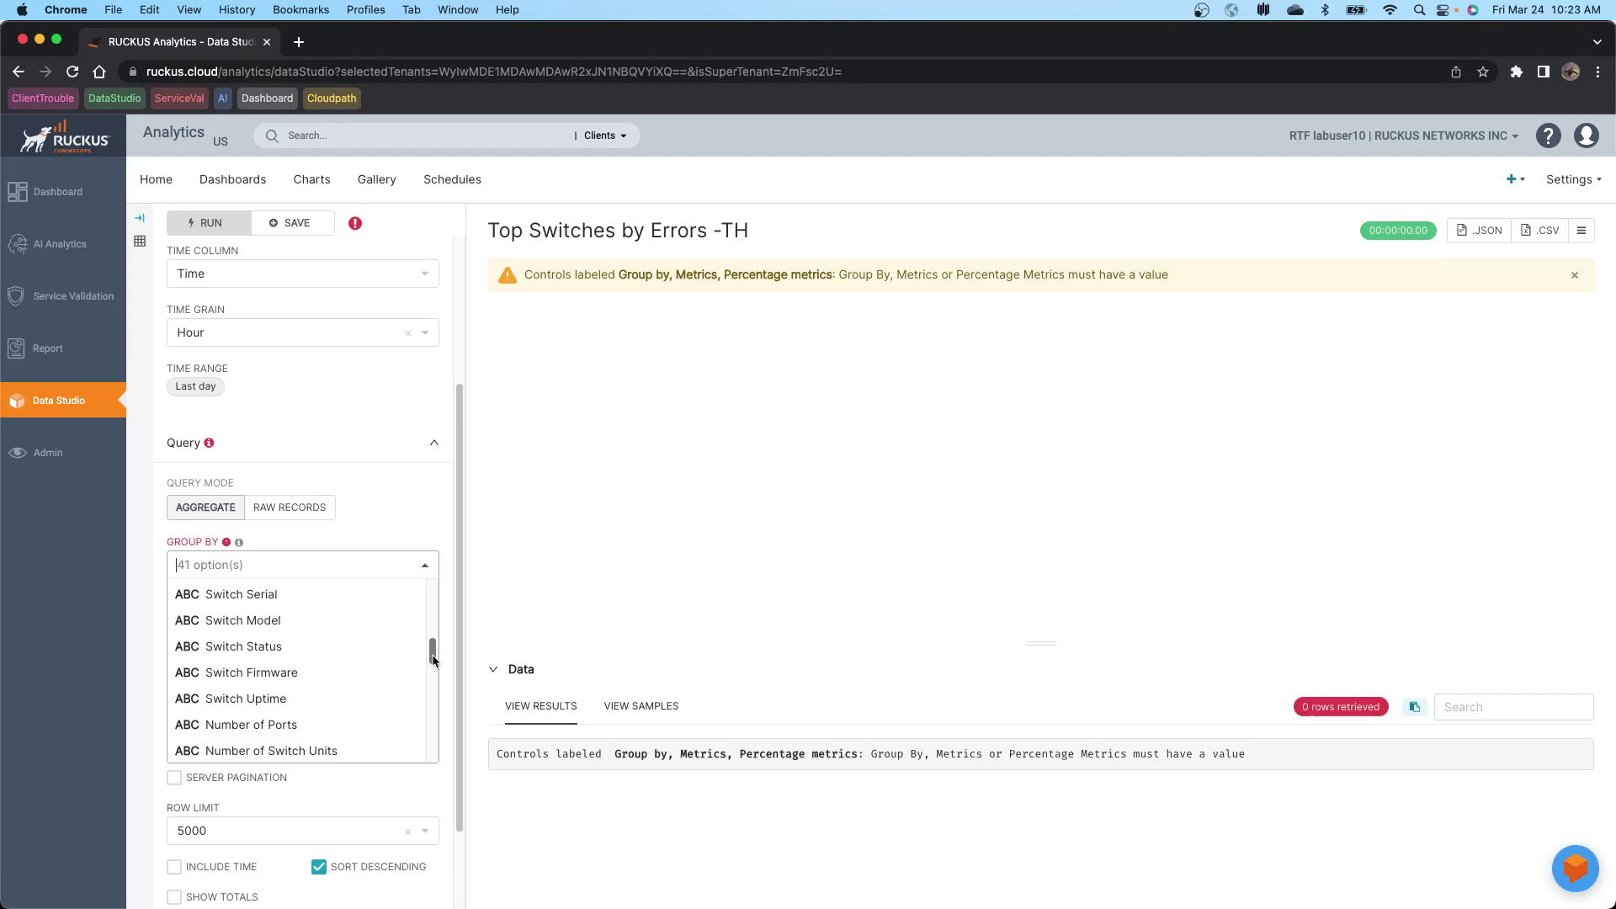
scroll(295, 624, "up", 2)
left_click(286, 621)
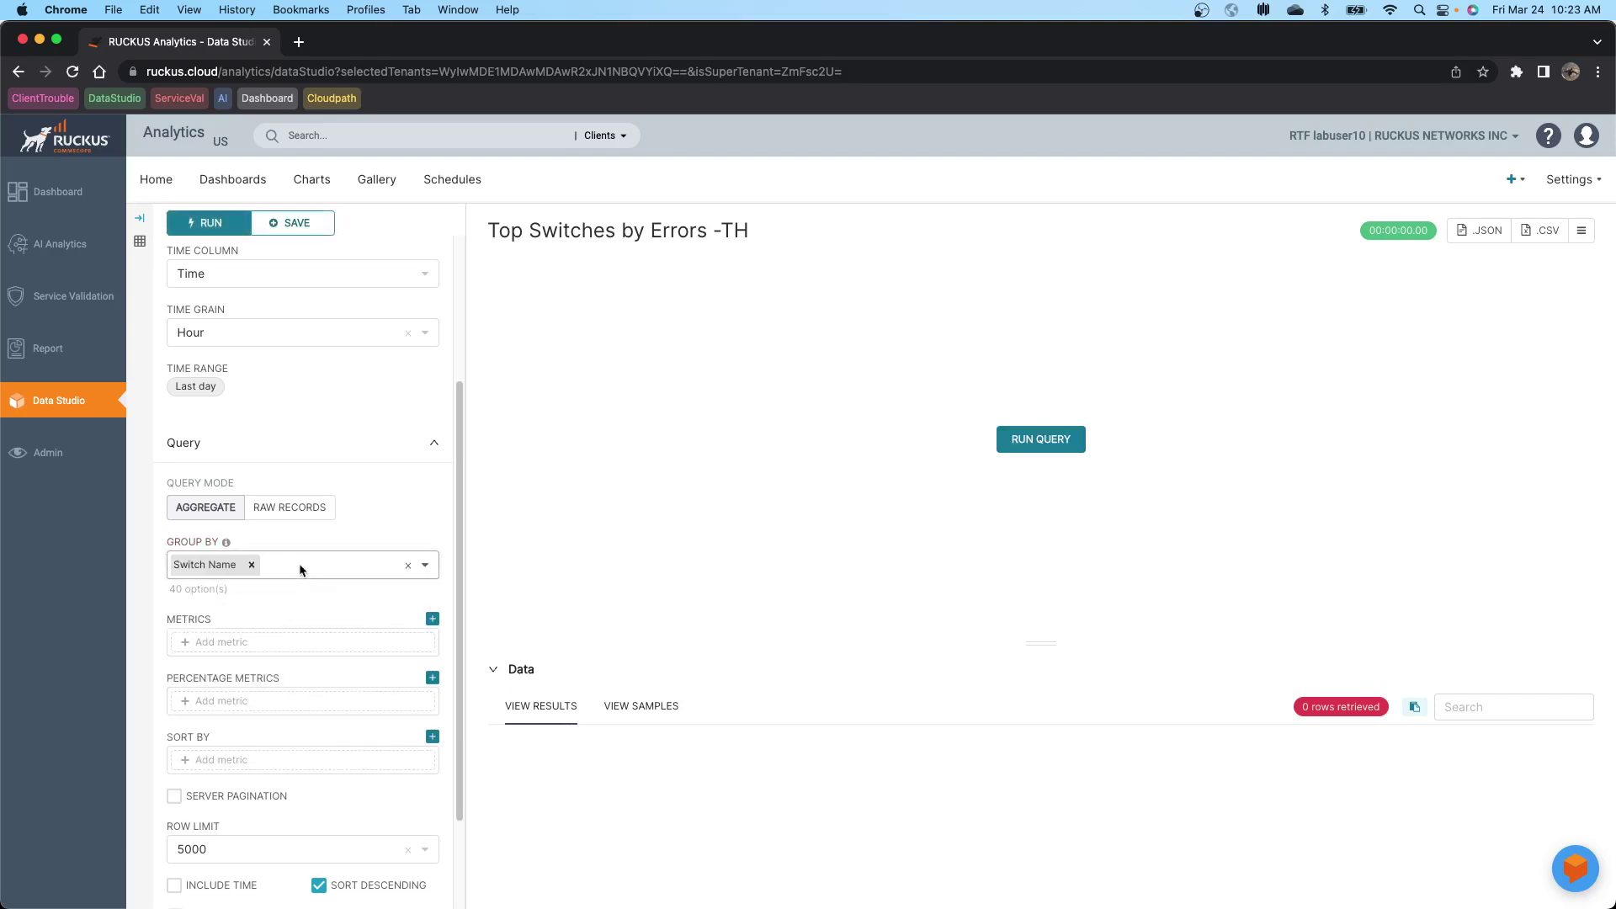
Step: Add Switch Model and Switch Serial to the group-by columns
left_click(302, 569)
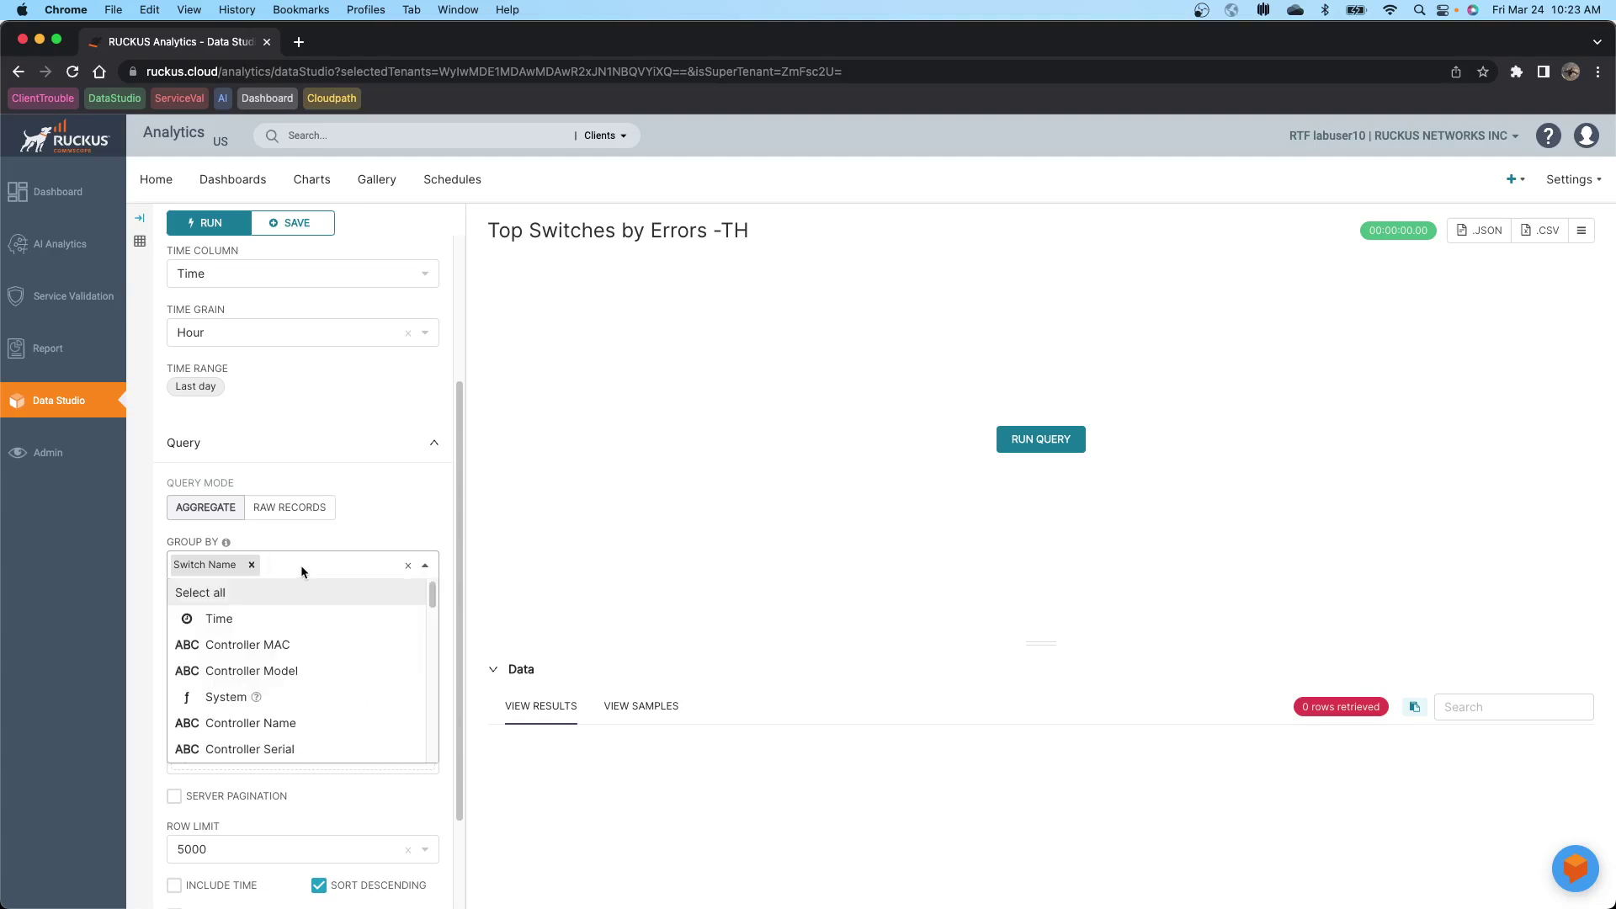
scroll(300, 640, "down", 3)
scroll(300, 640, "down", 4)
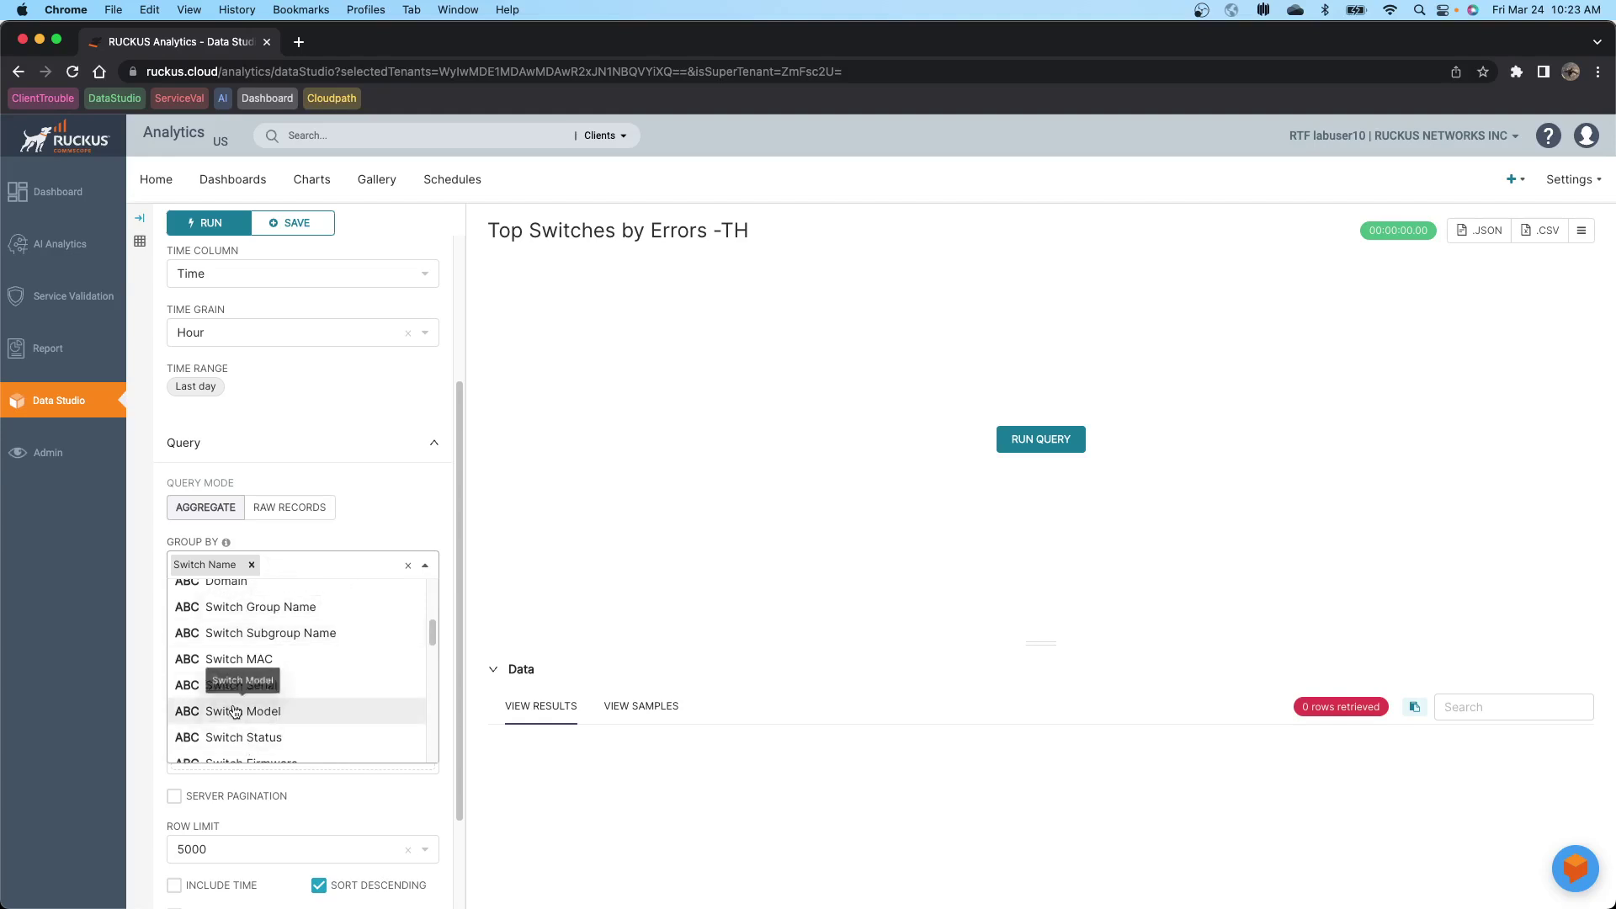
left_click(292, 712)
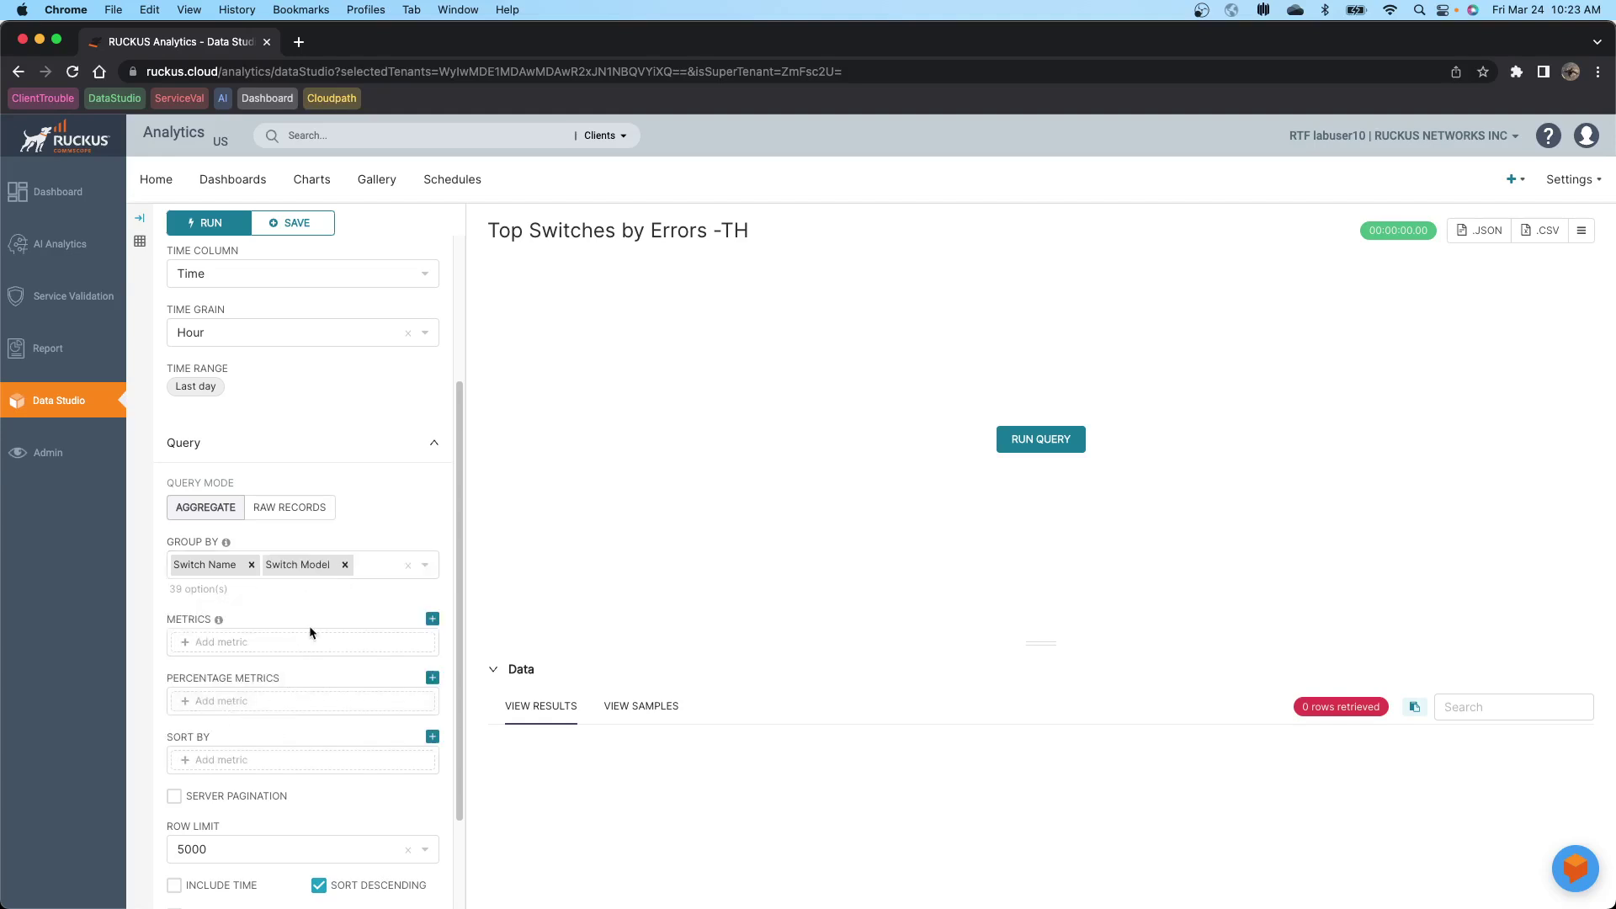
left_click(371, 568)
scroll(277, 698, "down", 7)
scroll(276, 711, "down", 5)
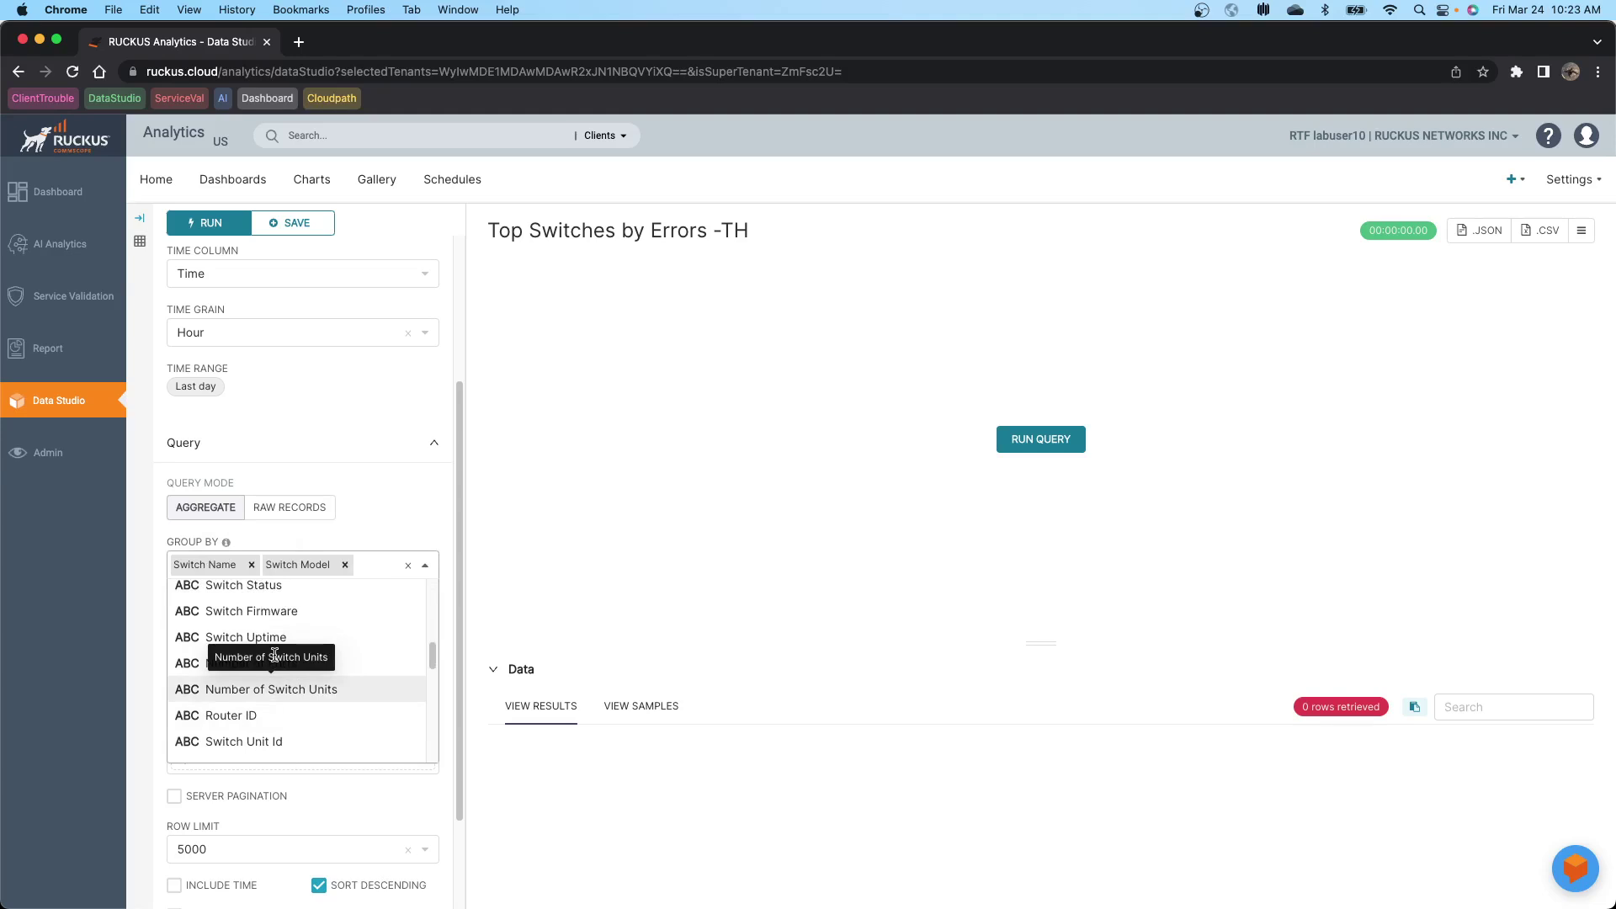
scroll(381, 635, "up", 2)
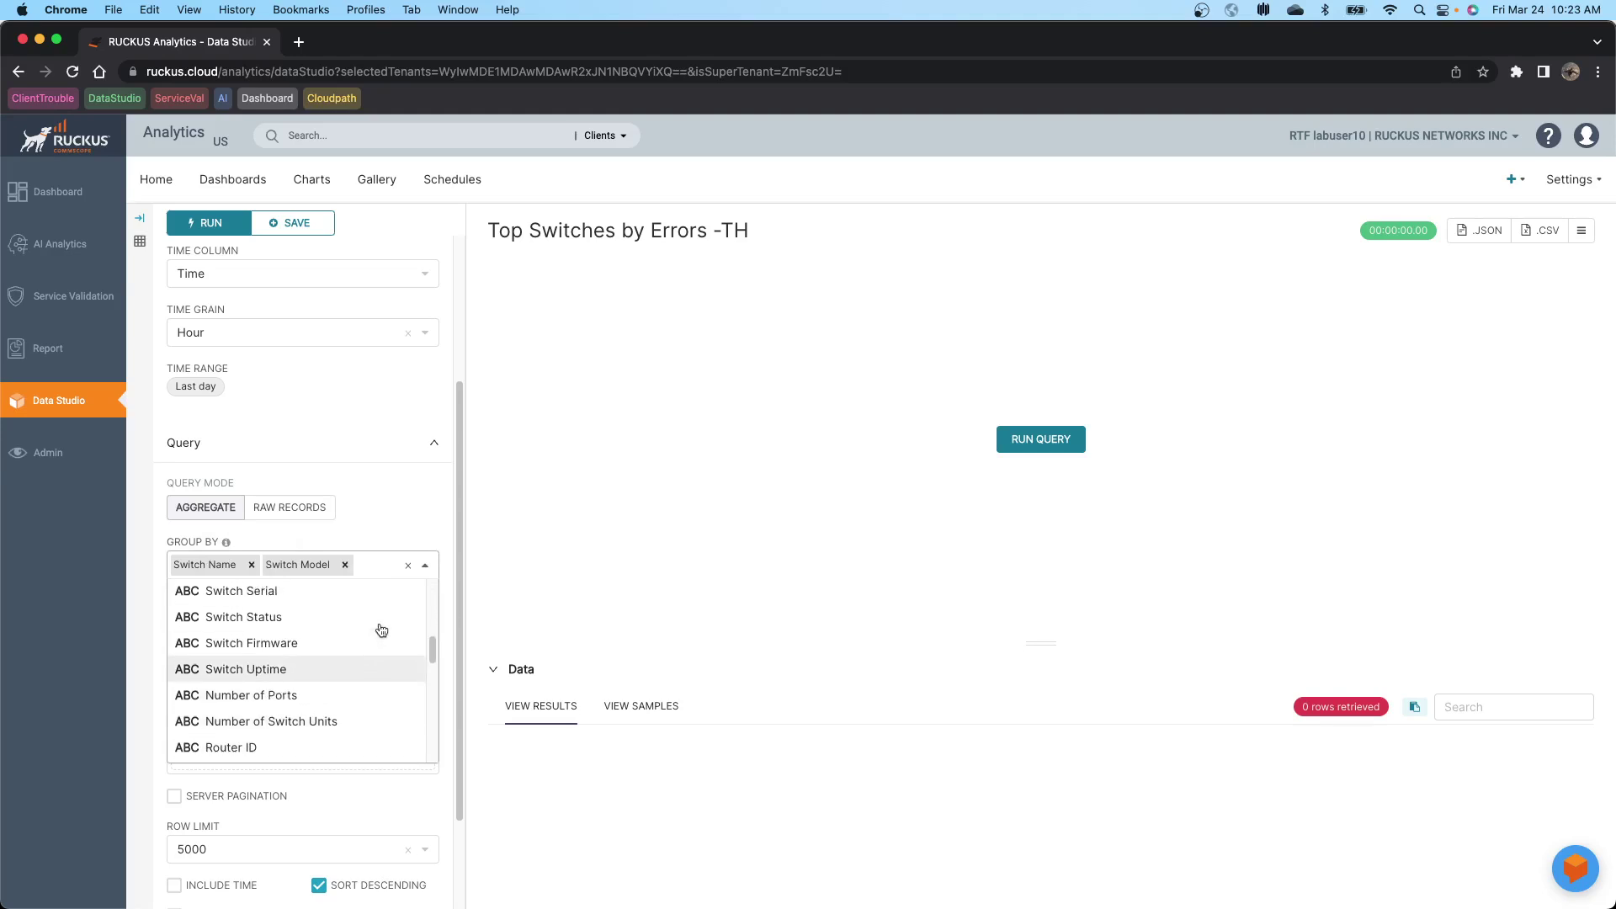
scroll(380, 630, "up", 2)
left_click(256, 667)
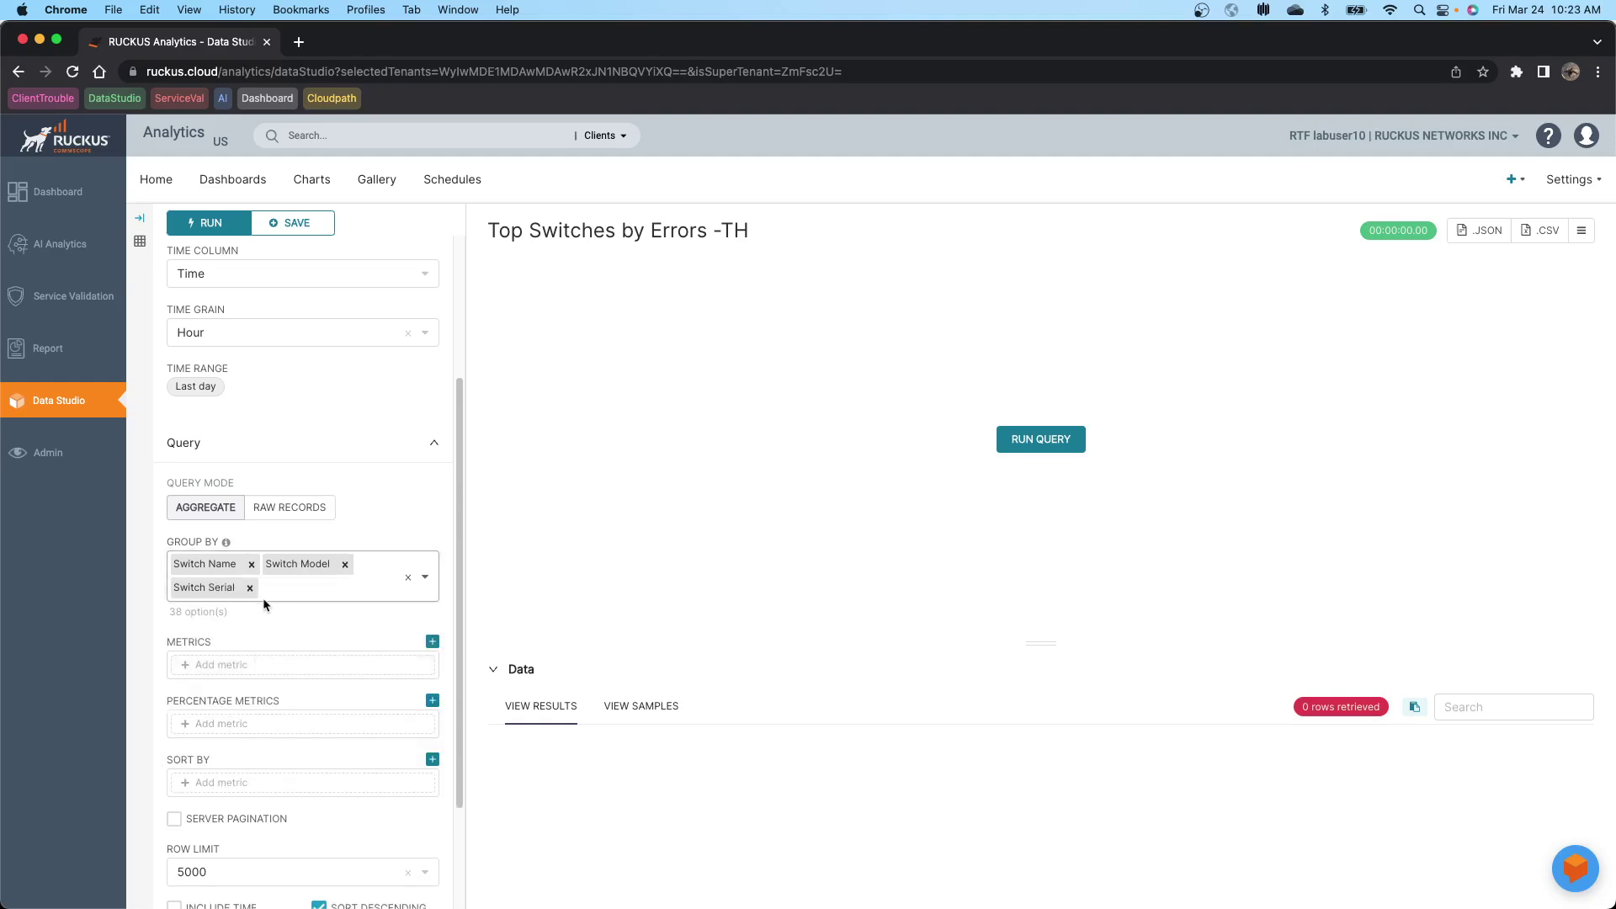
Step: Add the saved metric In Errors to the chart's metrics
left_click(242, 665)
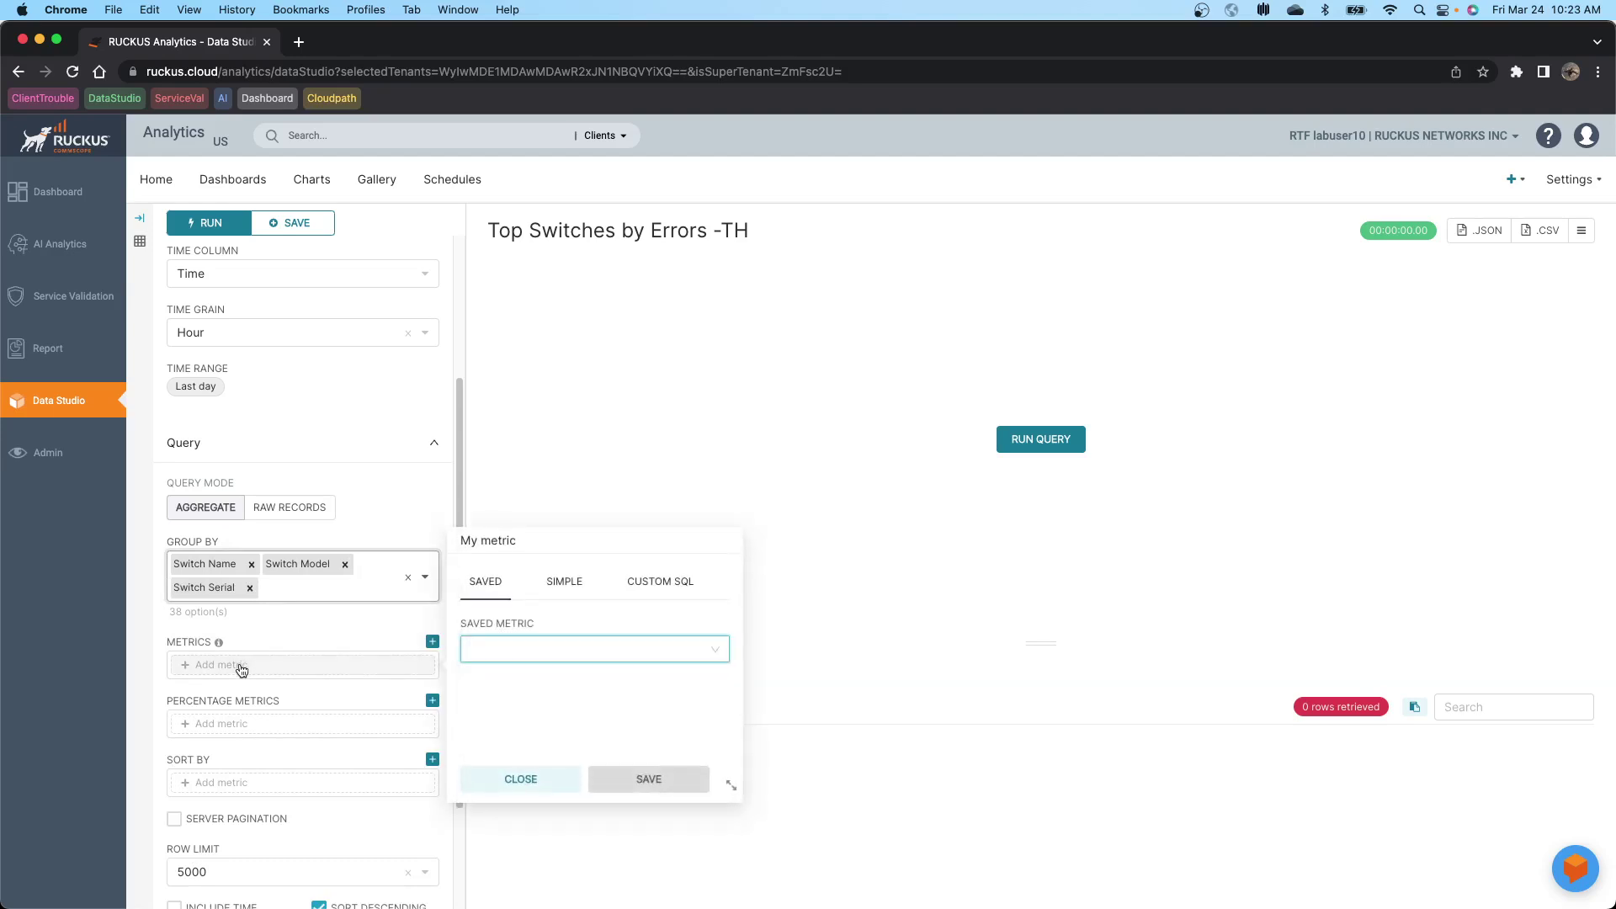
left_click(542, 649)
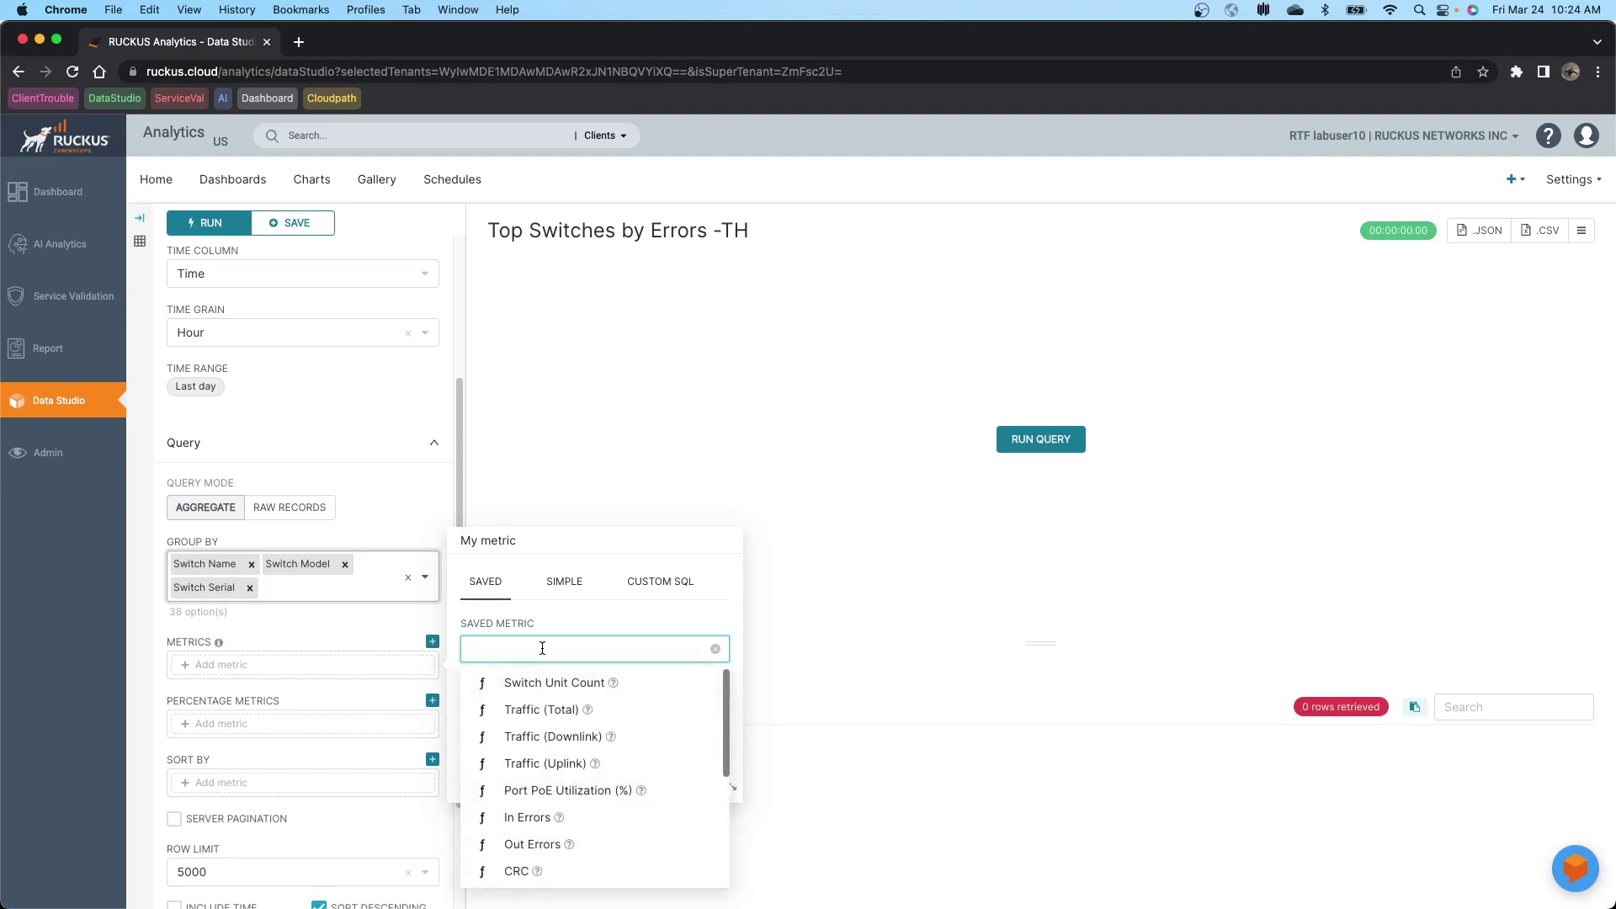
scroll(538, 741, "down", 1)
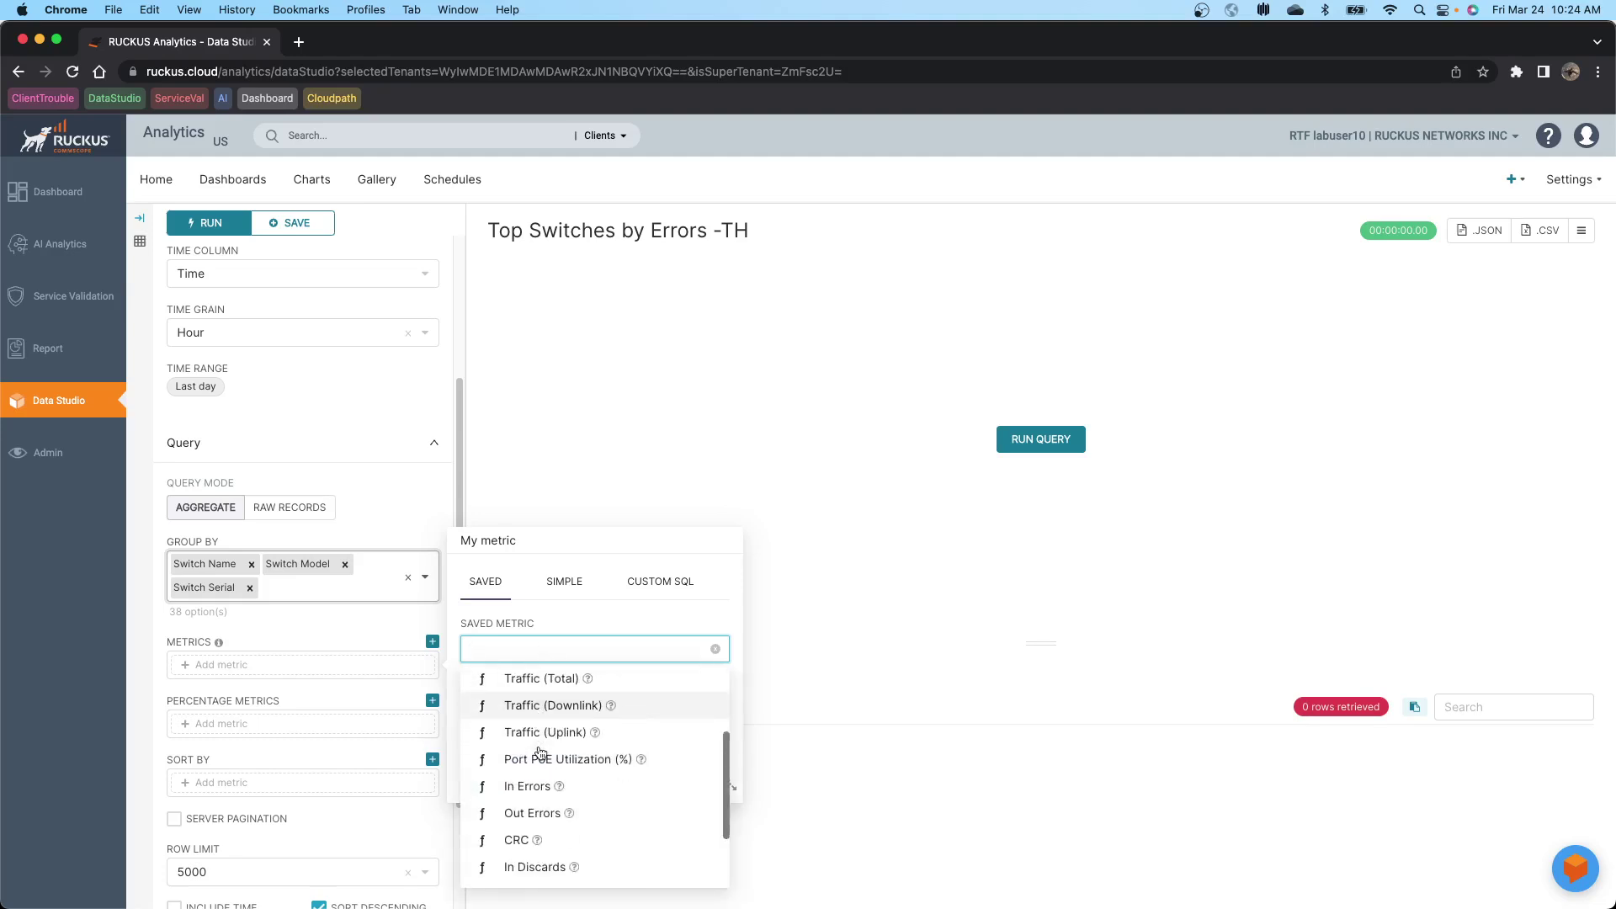
scroll(539, 751, "down", 1)
left_click(526, 761)
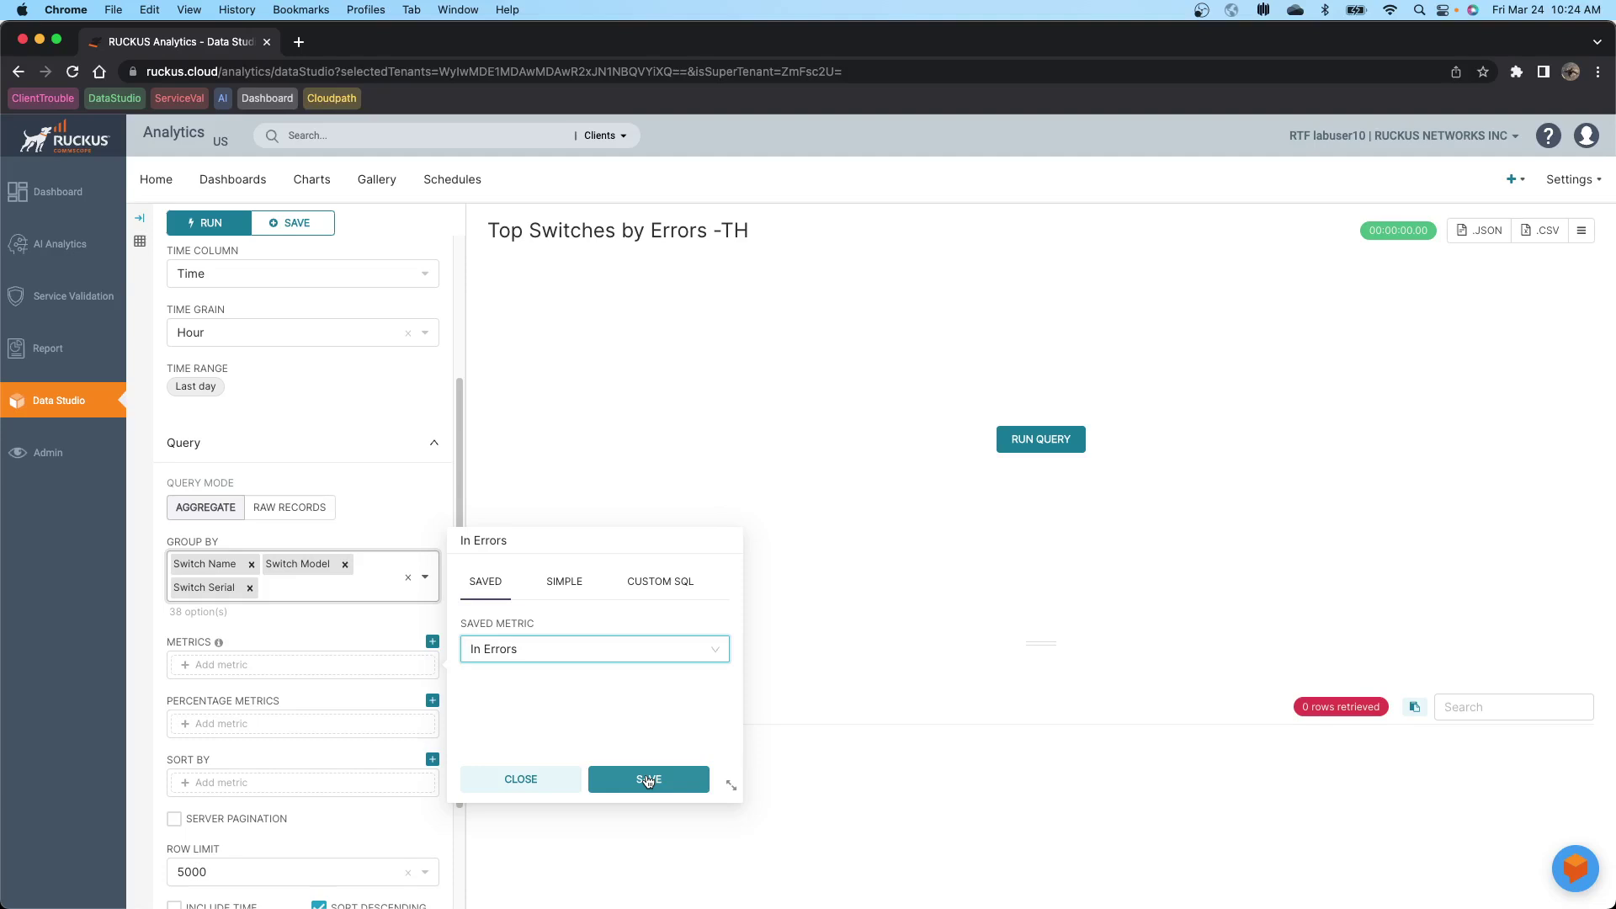
left_click(647, 779)
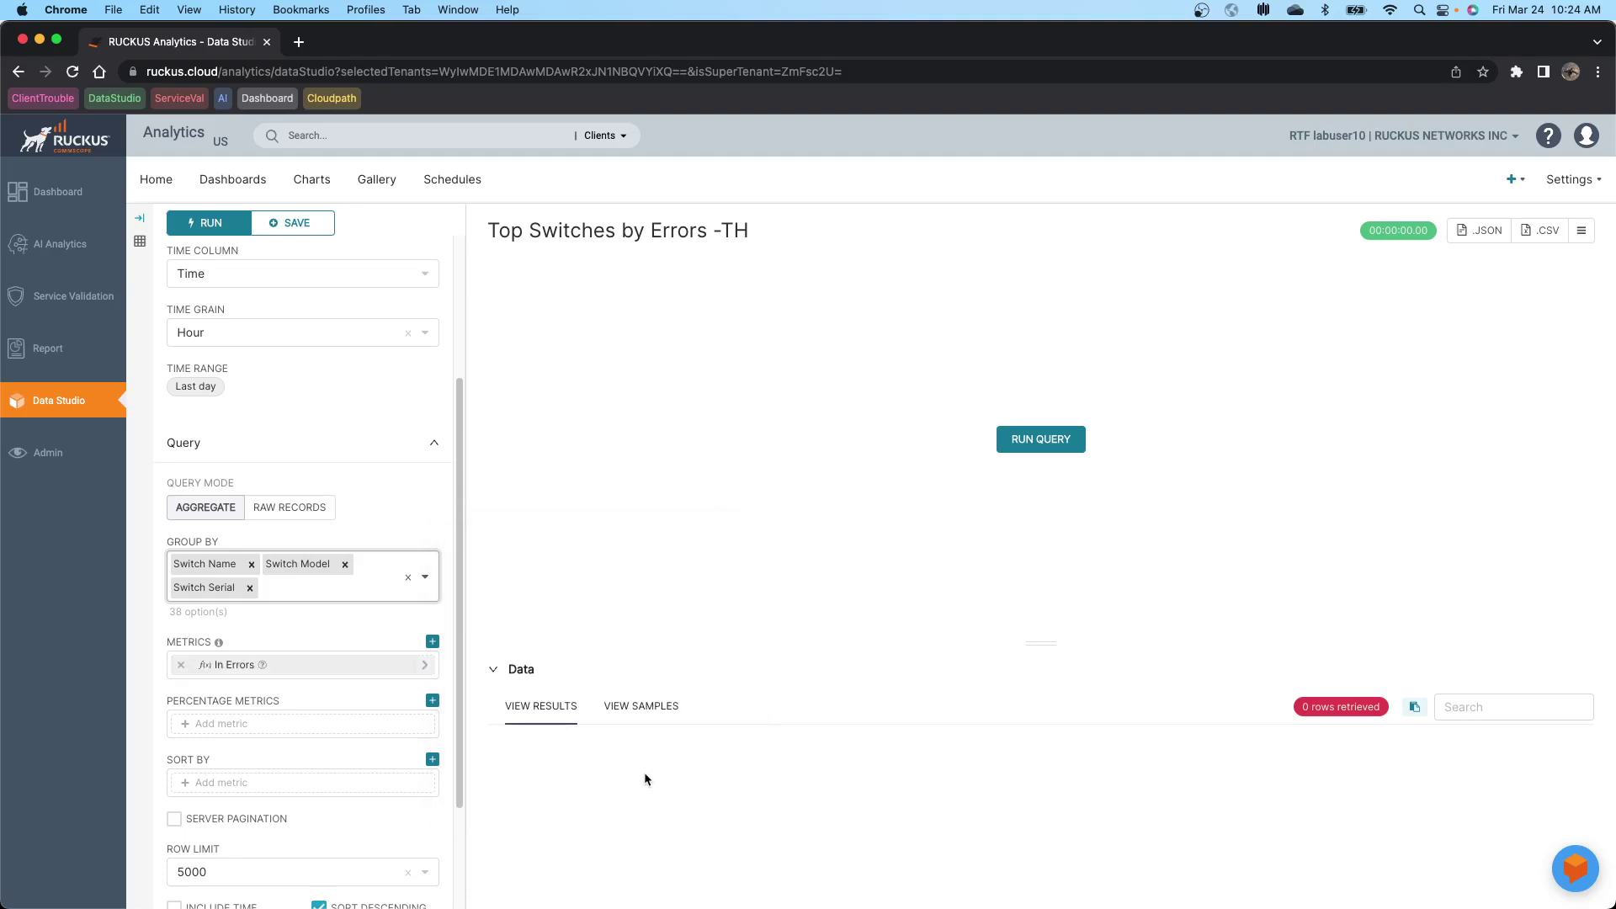
Step: Add the saved metric Out Errors to the chart's metrics
left_click(432, 643)
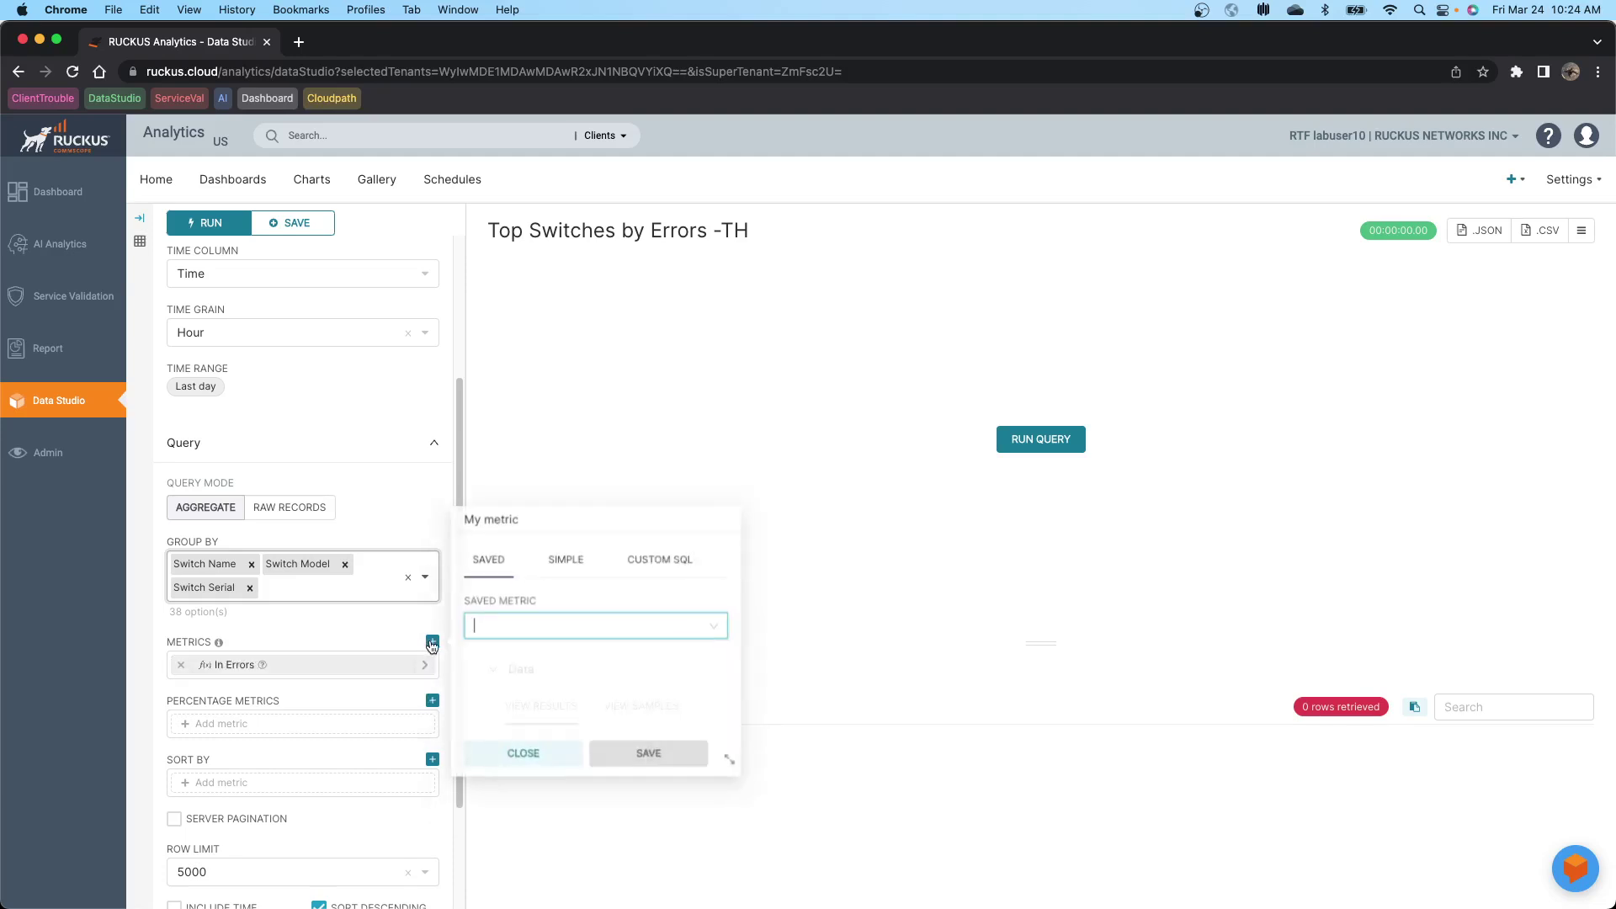
left_click(499, 624)
scroll(566, 686, "down", 1)
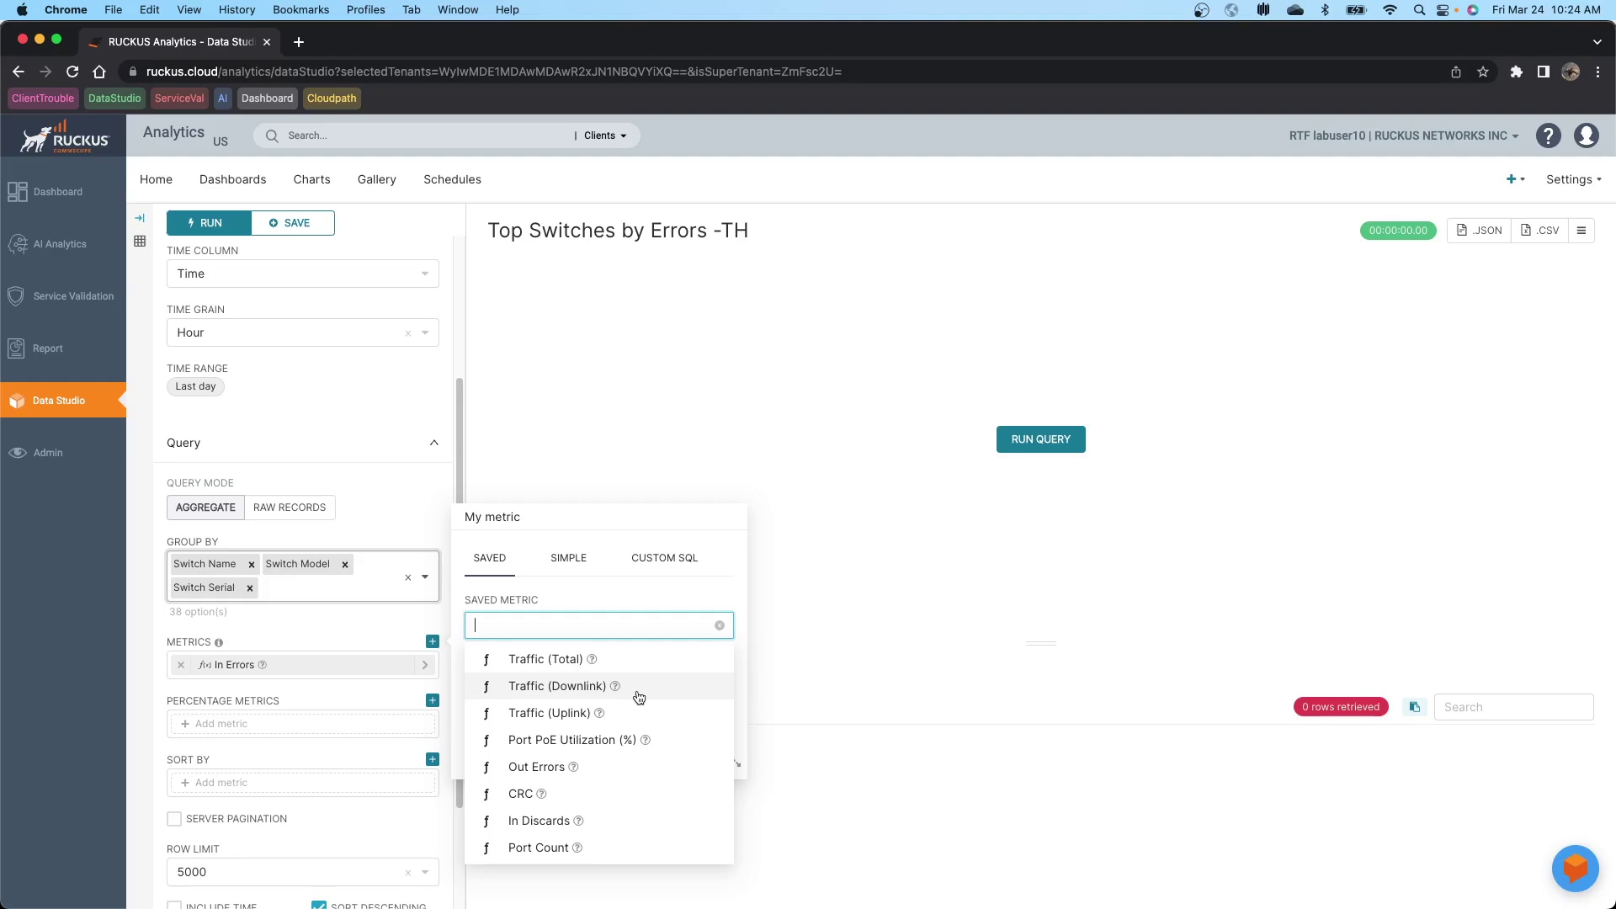
scroll(639, 697, "up", 1)
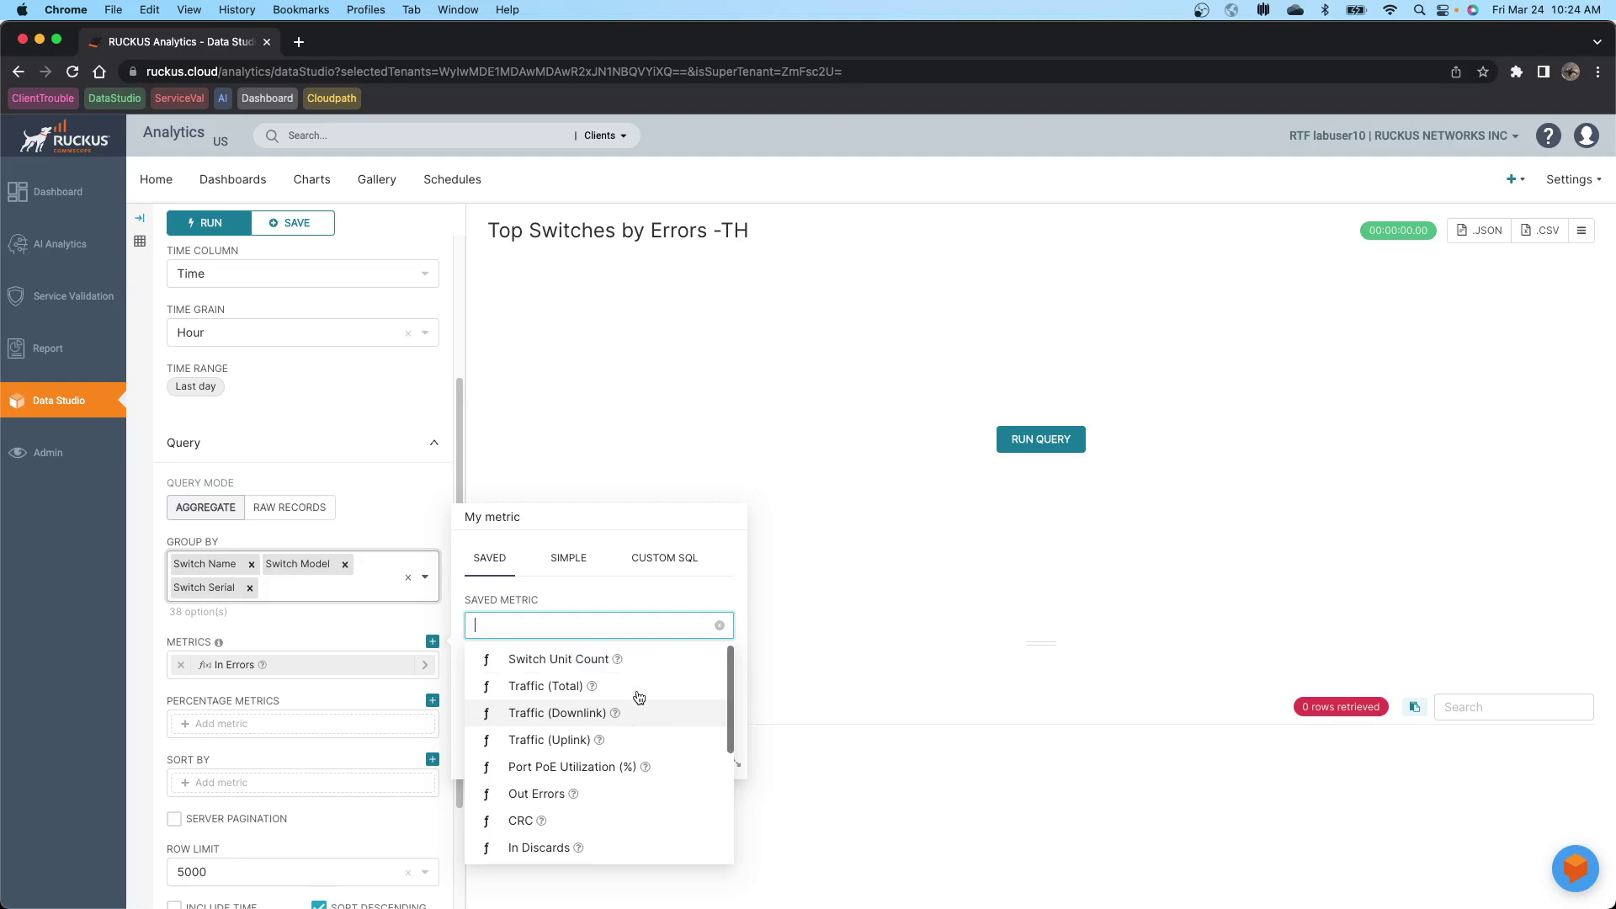
left_click(510, 793)
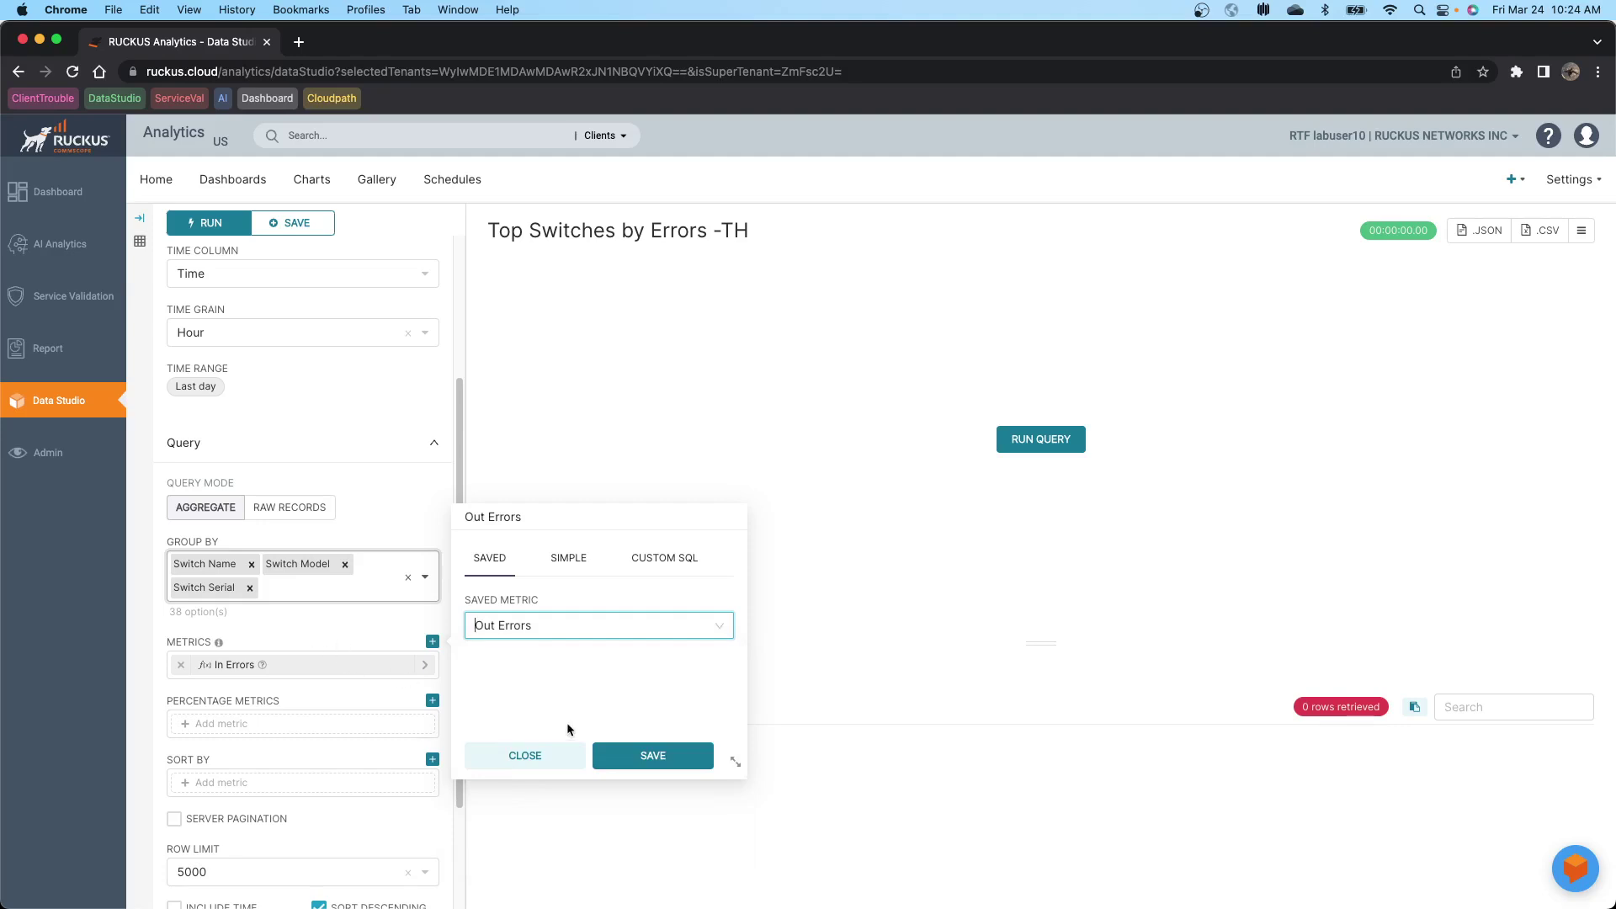
left_click(644, 754)
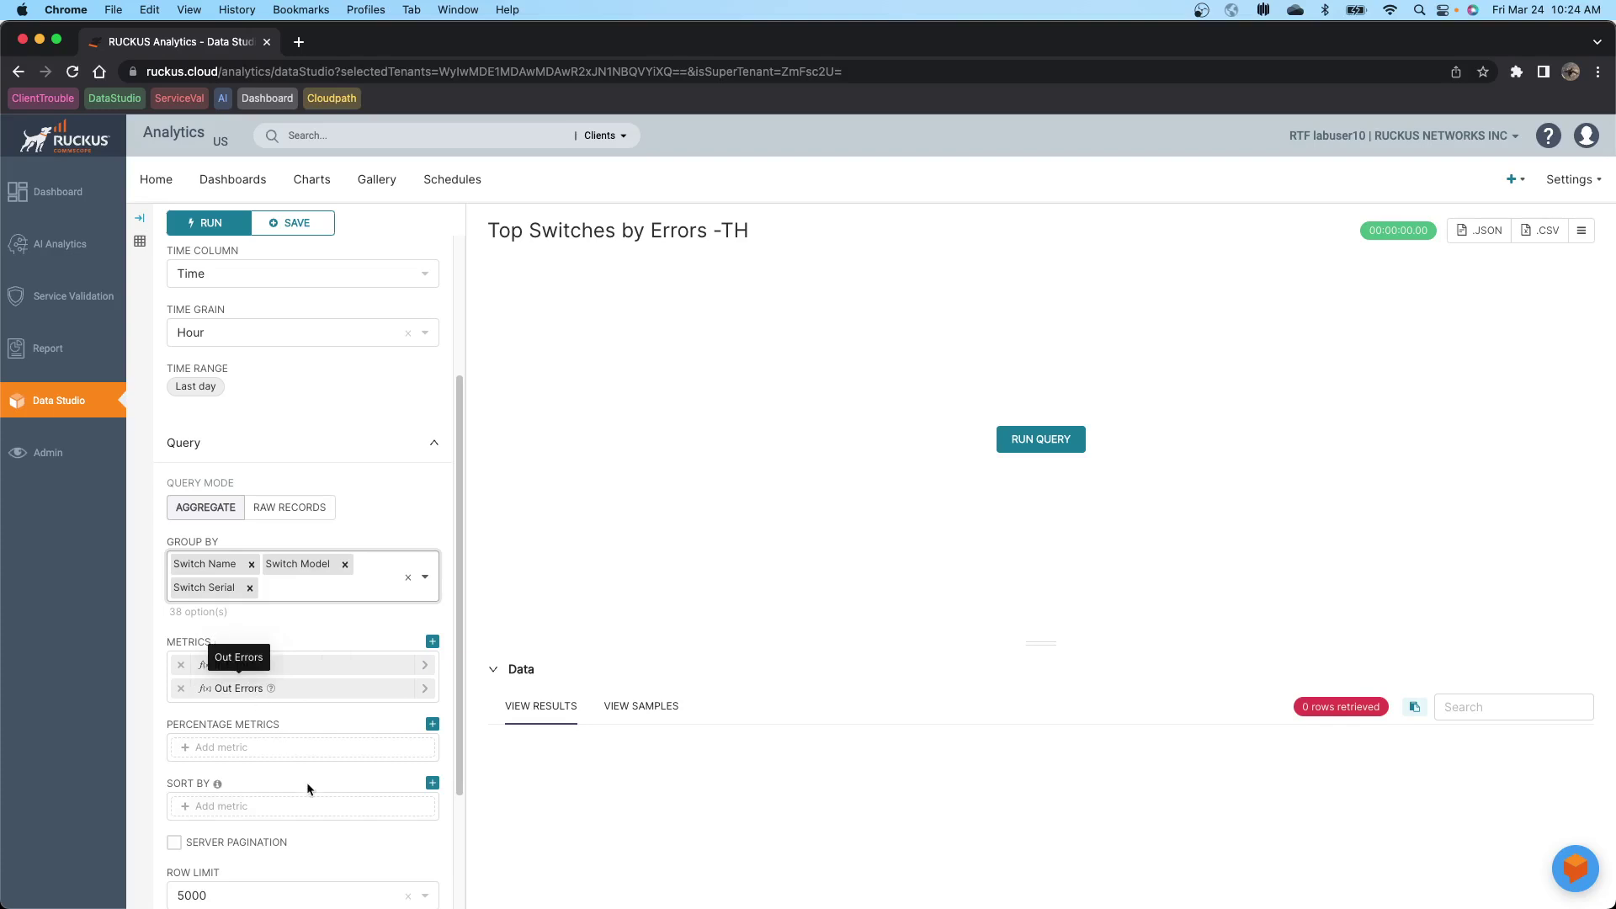
Step: Set the query's row limit to 10
scroll(298, 775, "down", 2)
scroll(300, 783, "down", 1)
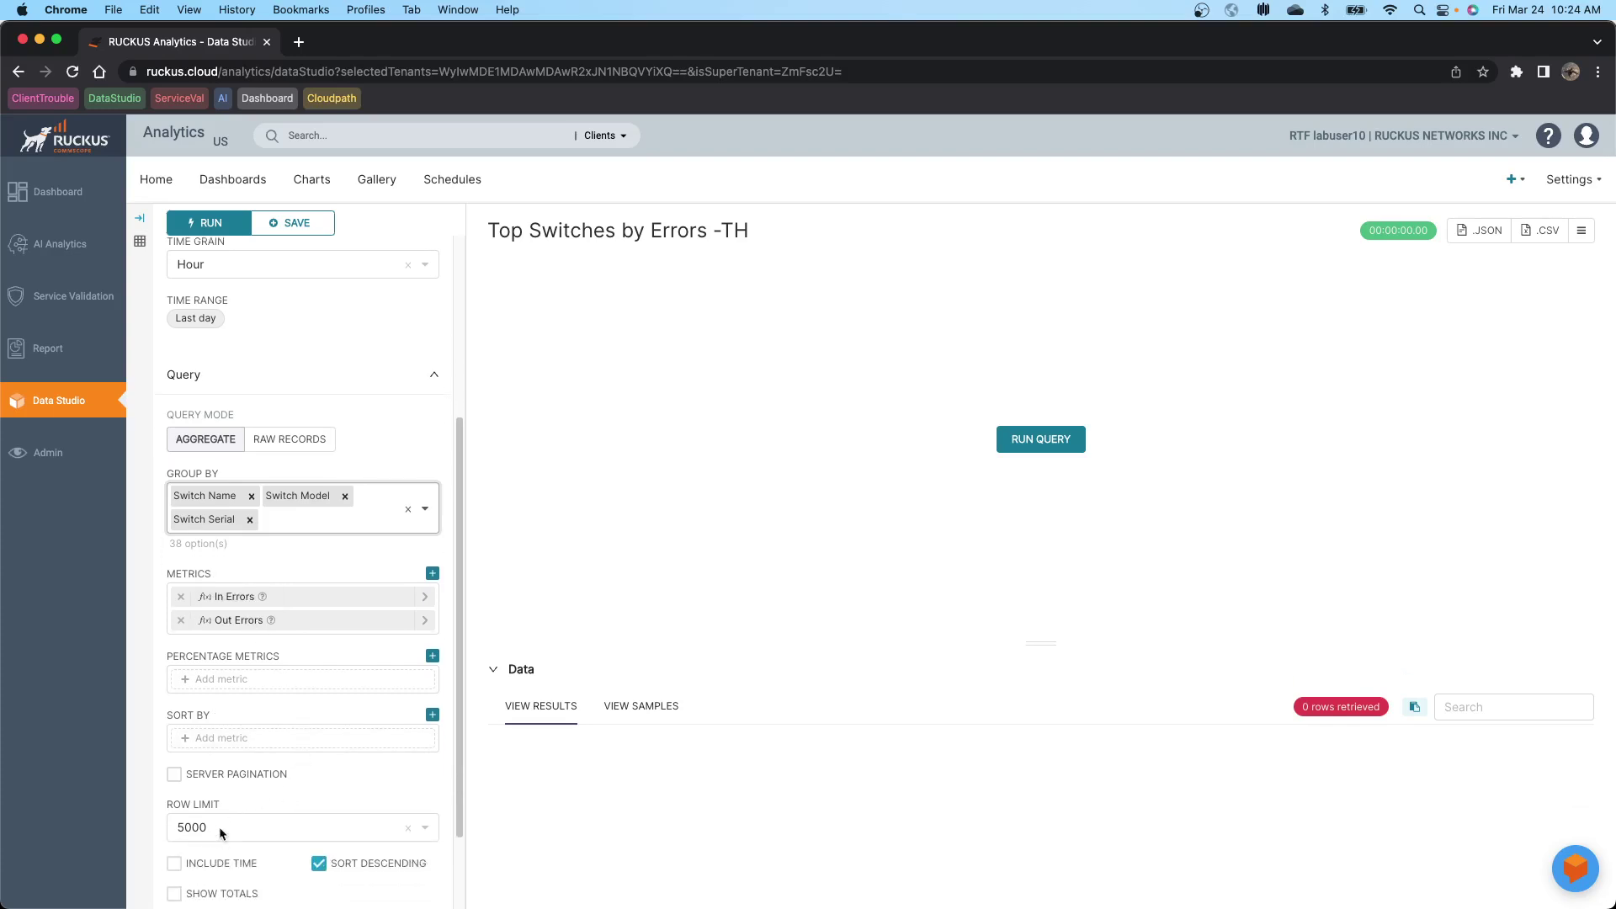
left_click(207, 826)
left_click(195, 856)
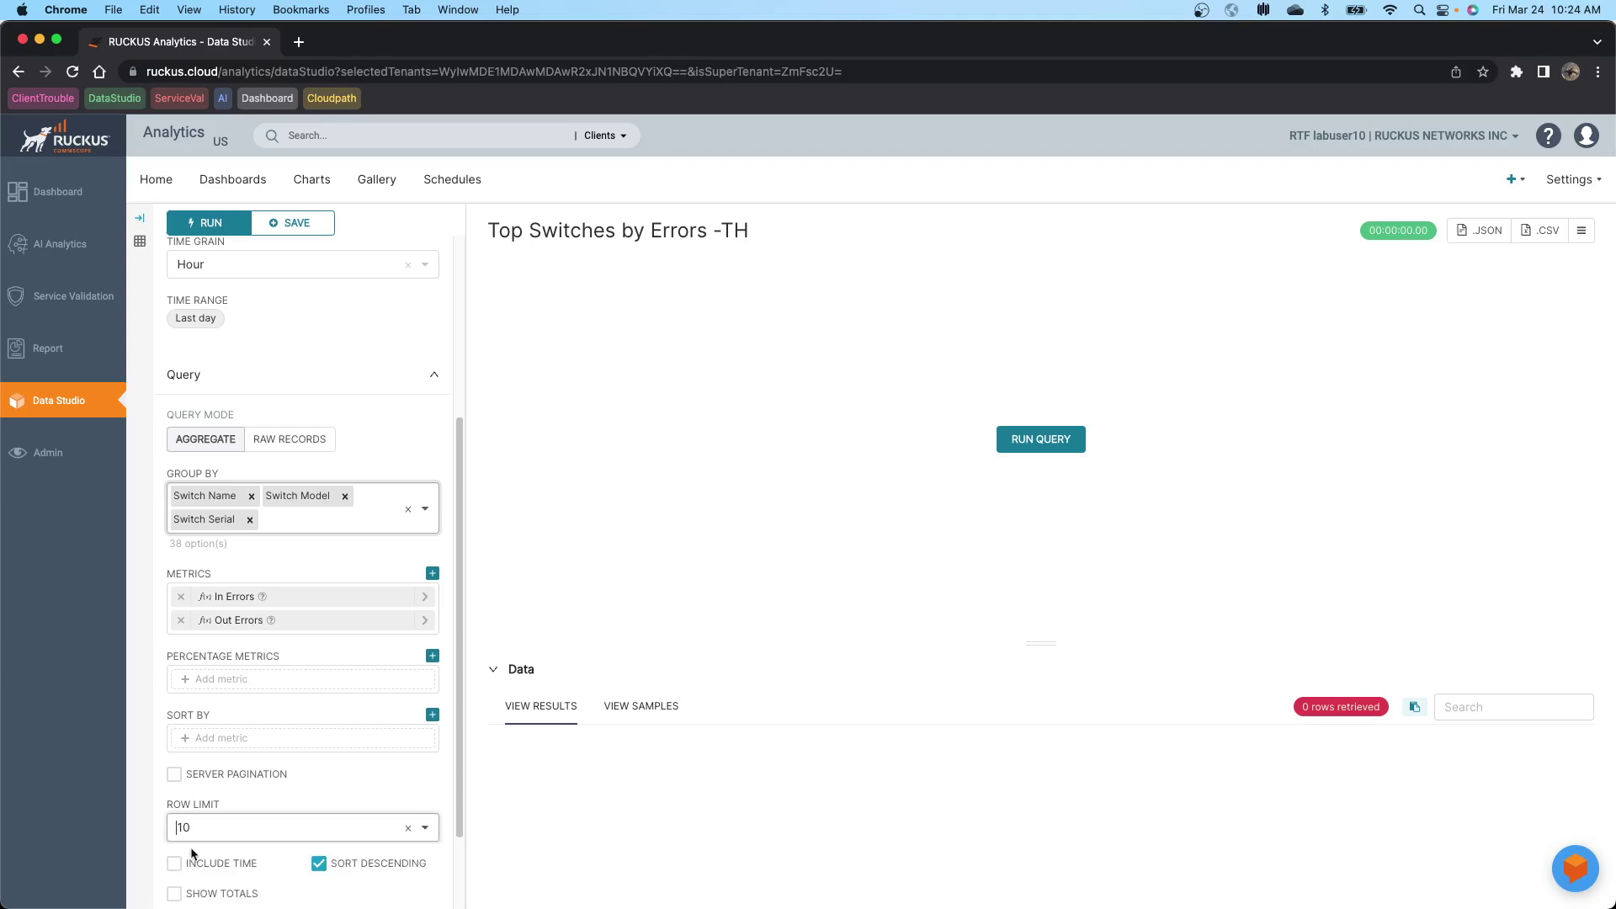
Step: Start a new custom SQL filter for the query and set its clause to HAVING
scroll(308, 776, "down", 2)
scroll(308, 772, "down", 2)
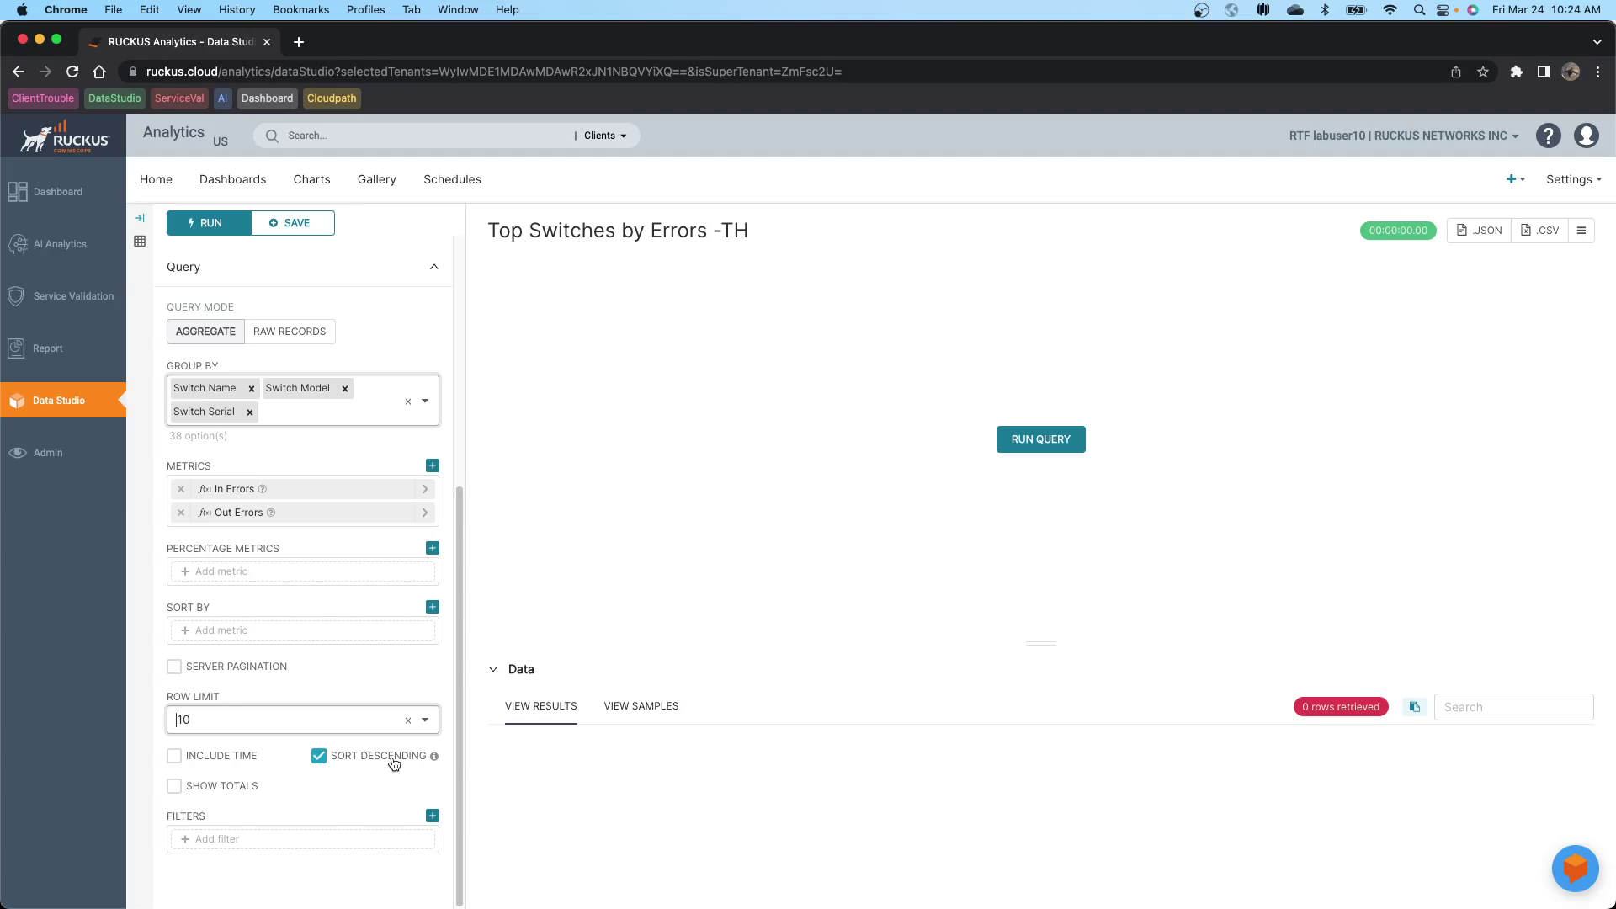
left_click(248, 840)
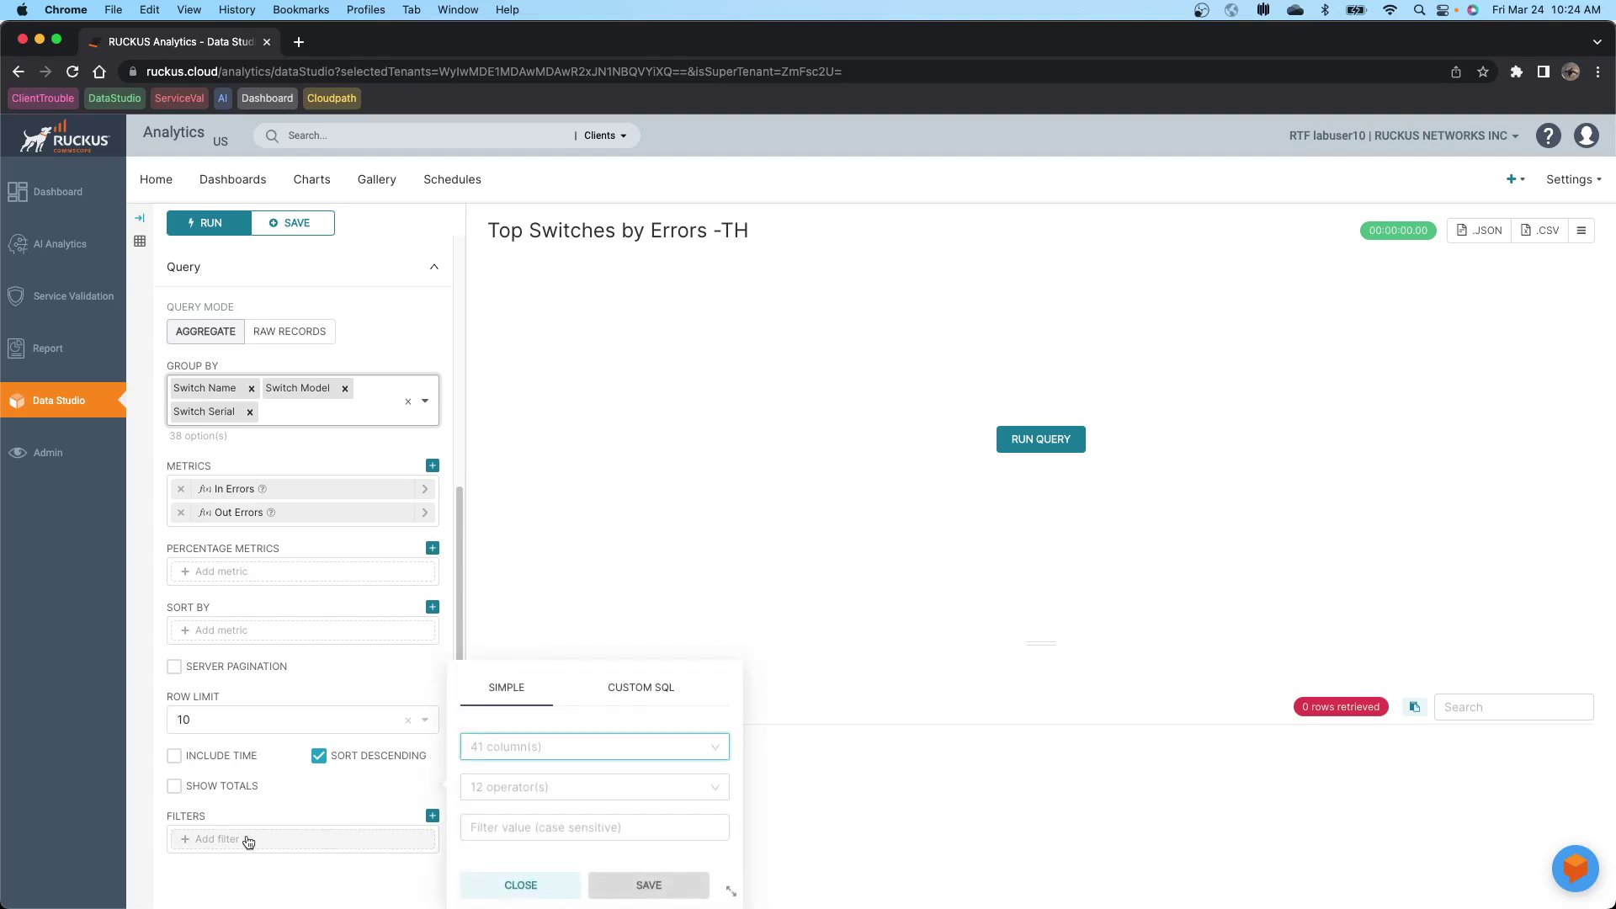
left_click(494, 747)
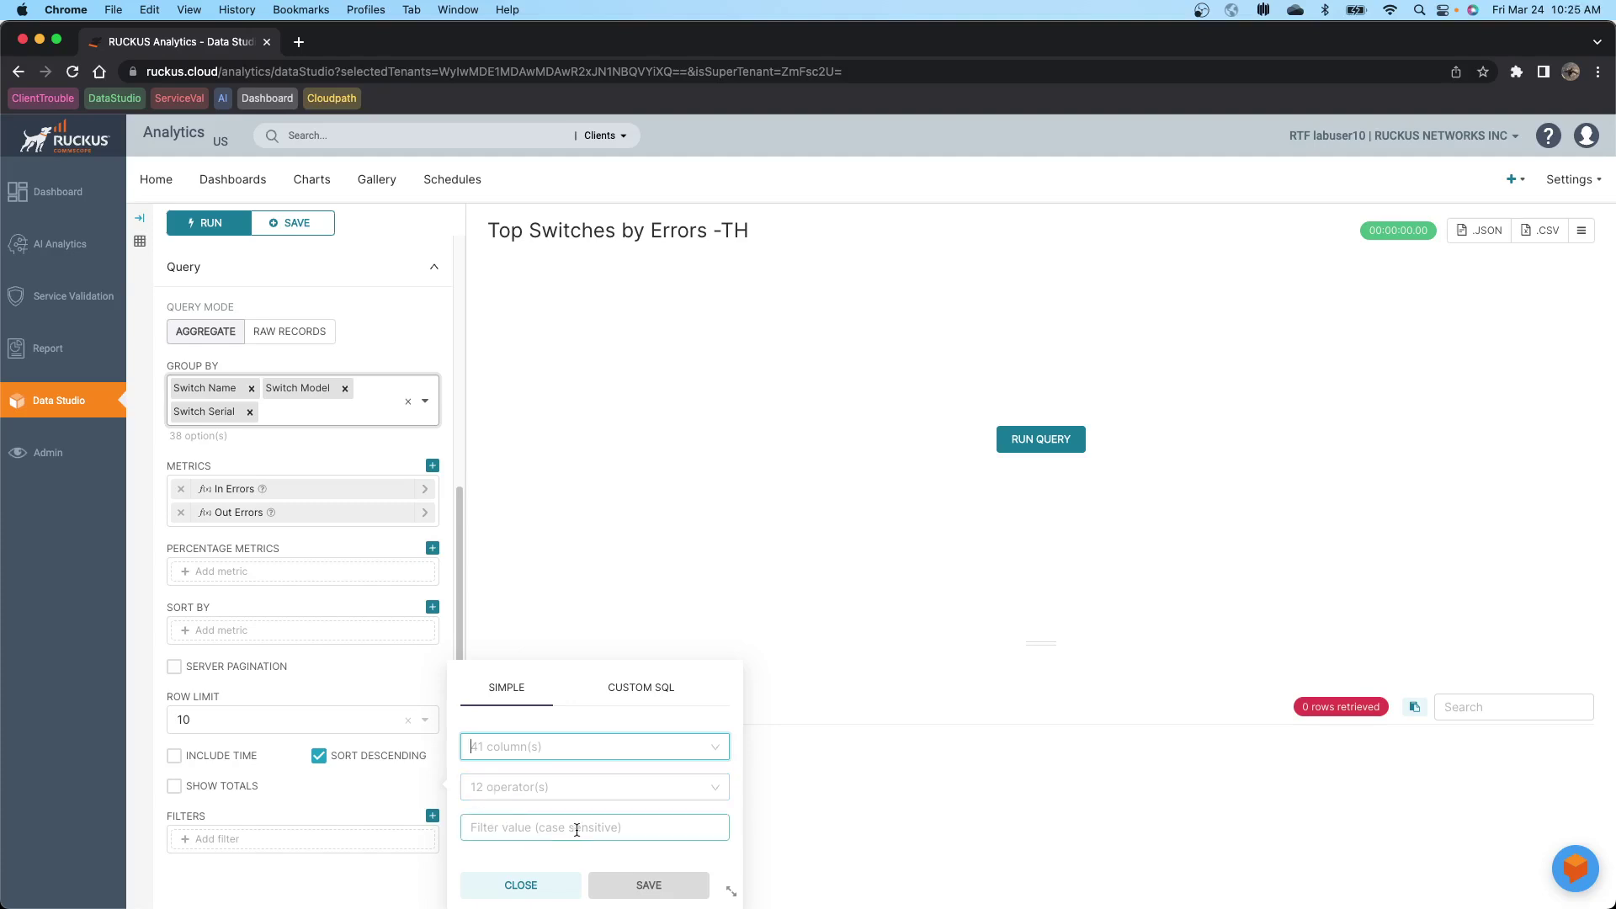
left_click(645, 689)
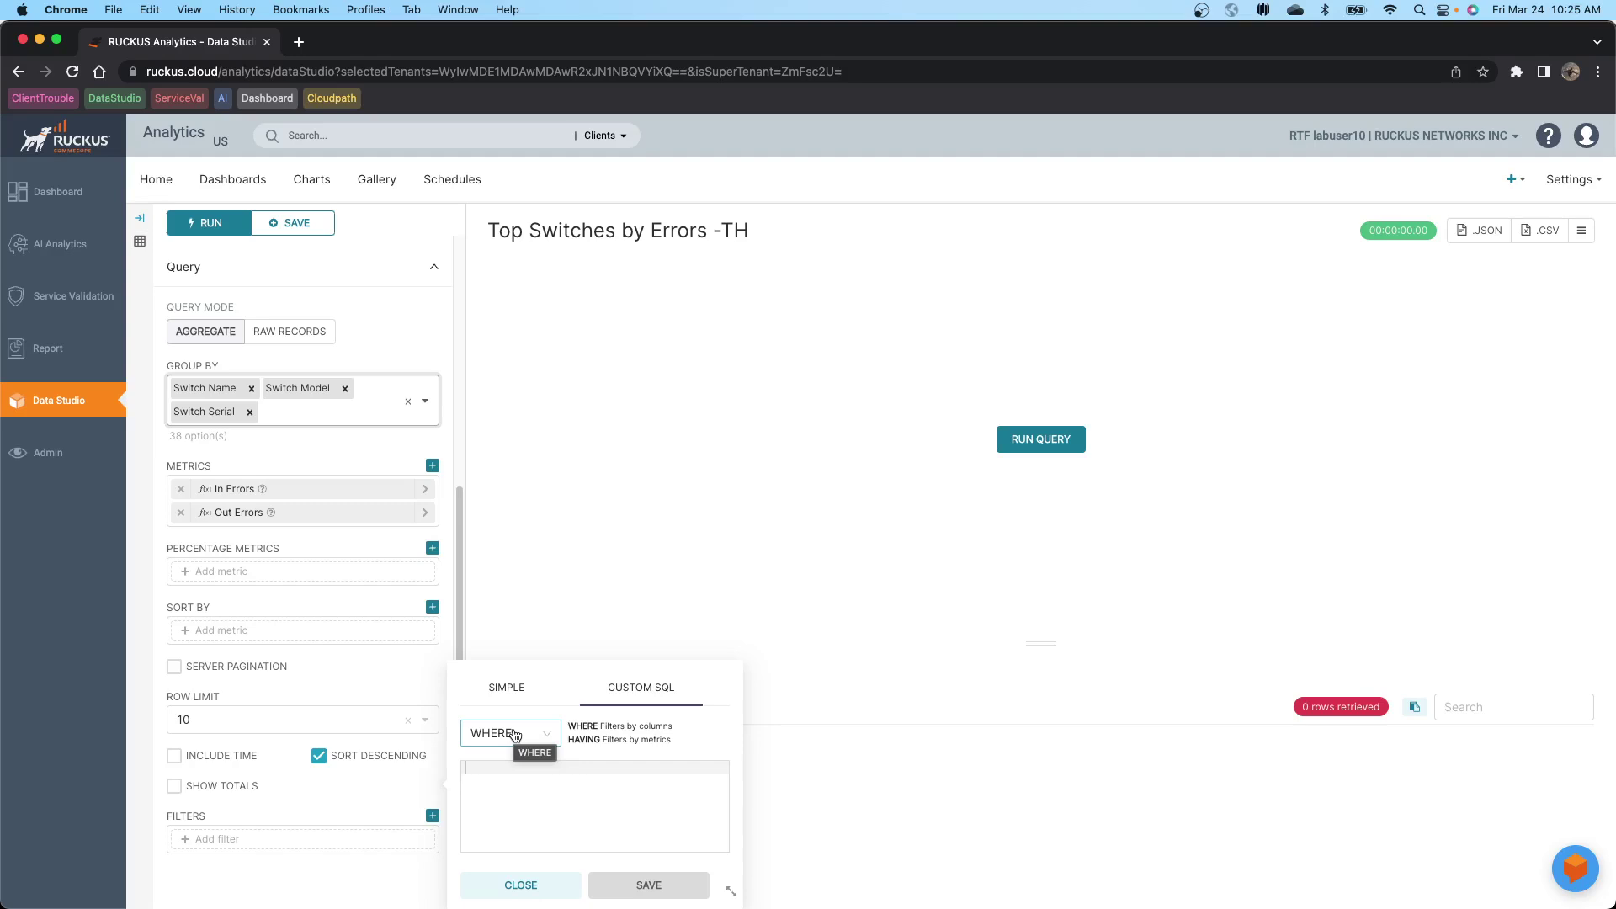
left_click(514, 735)
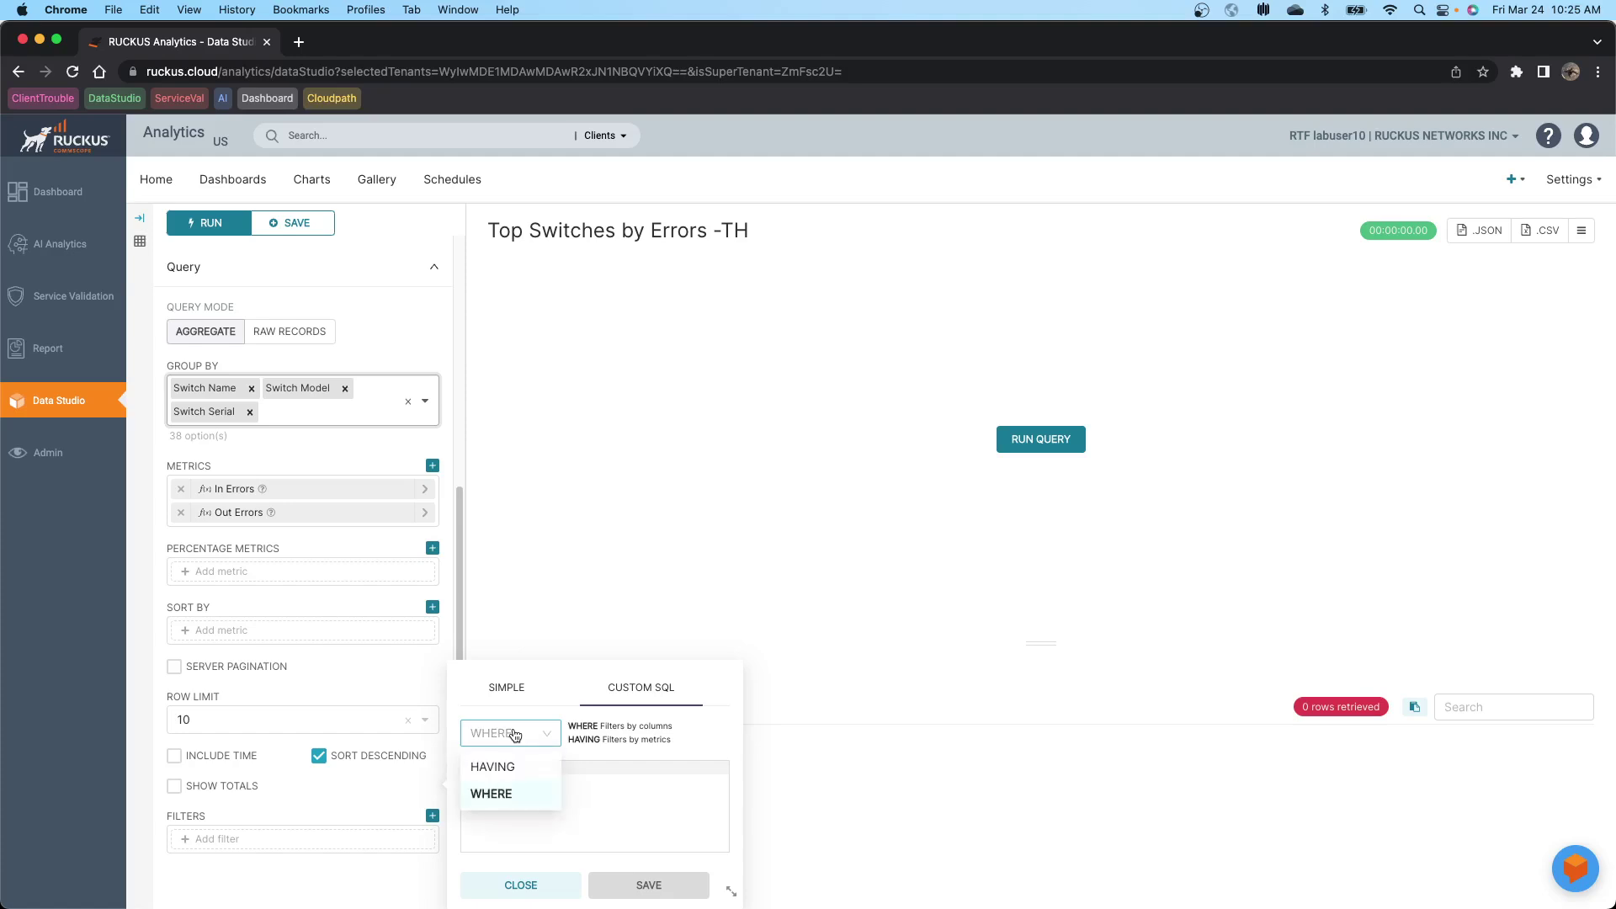
left_click(490, 768)
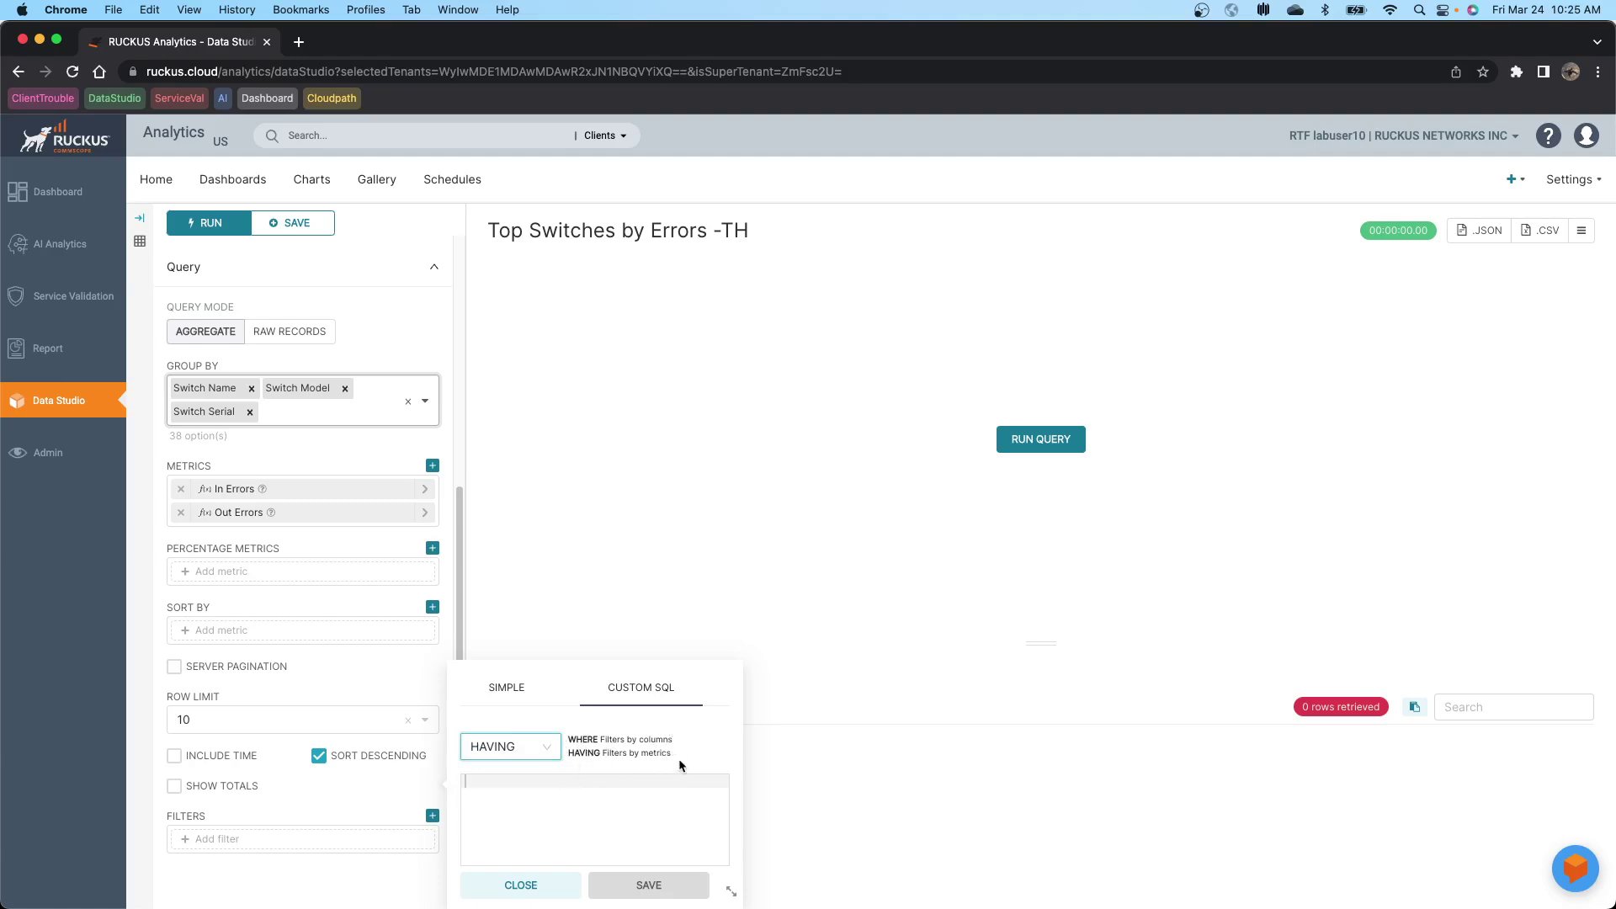
Step: Enter the filter expression SUM(inErr+outErr)>0 and save the filter
left_click(478, 781)
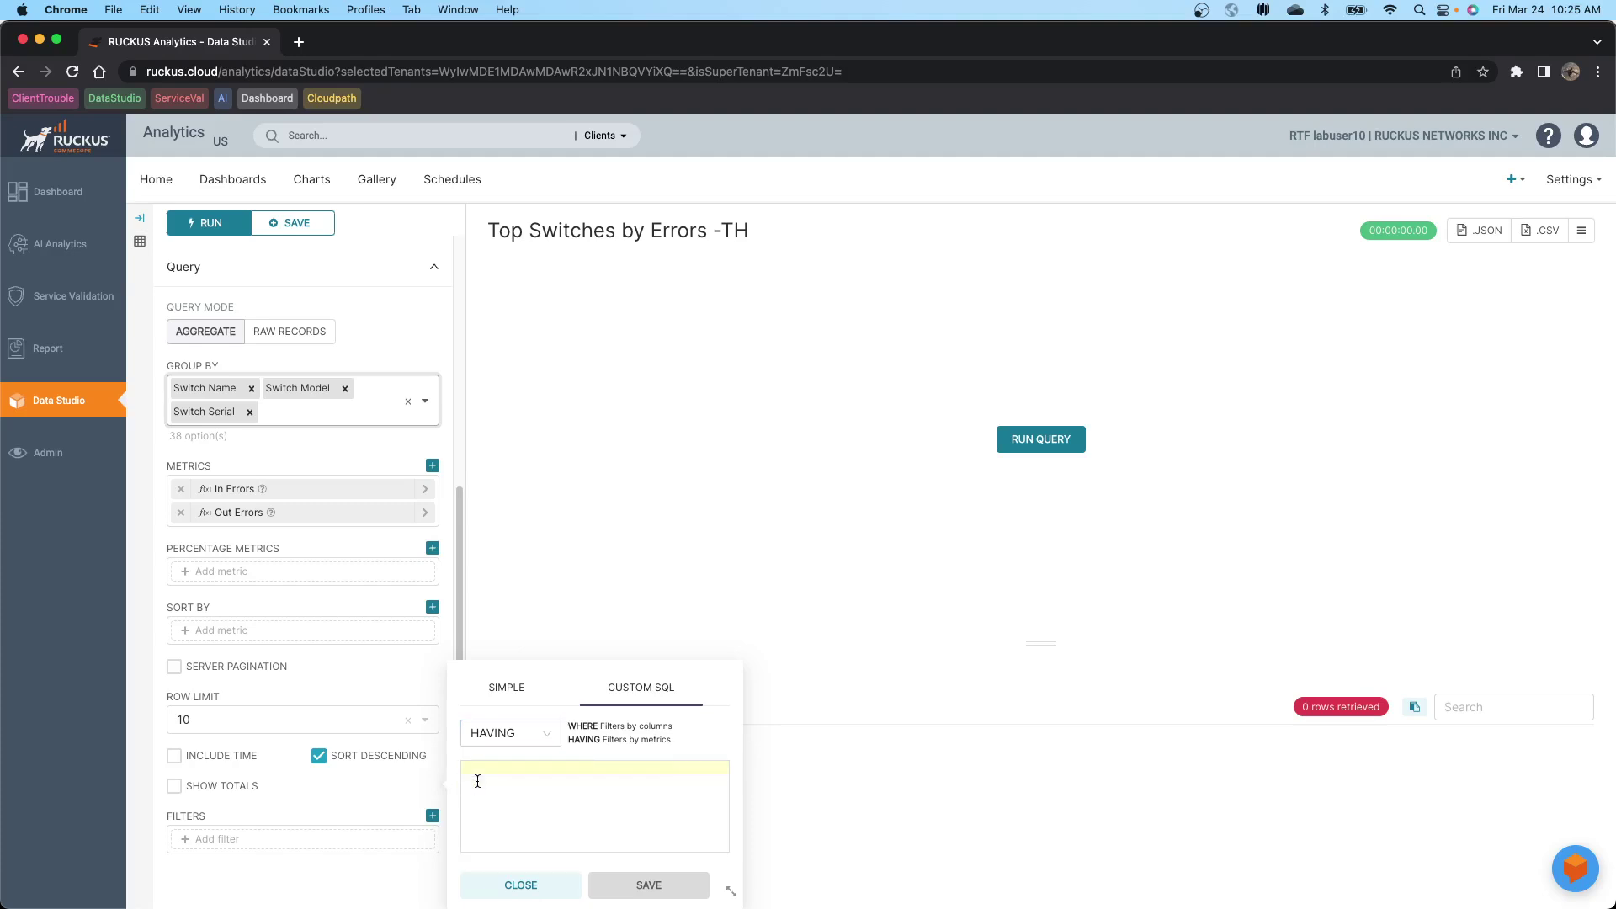
type("sum")
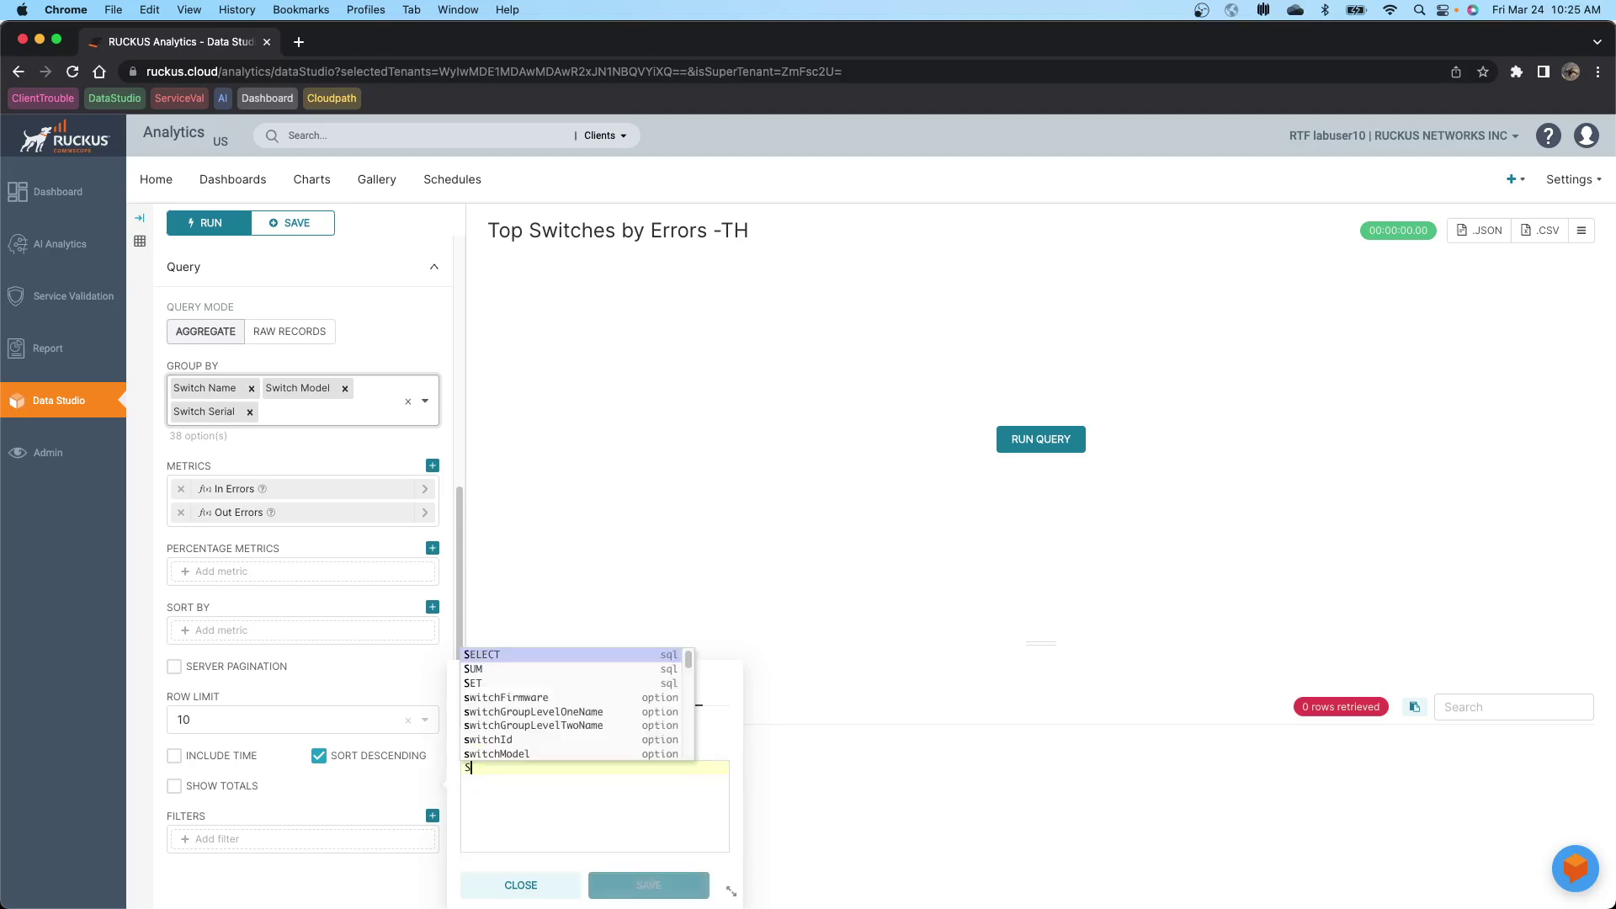
key("Return")
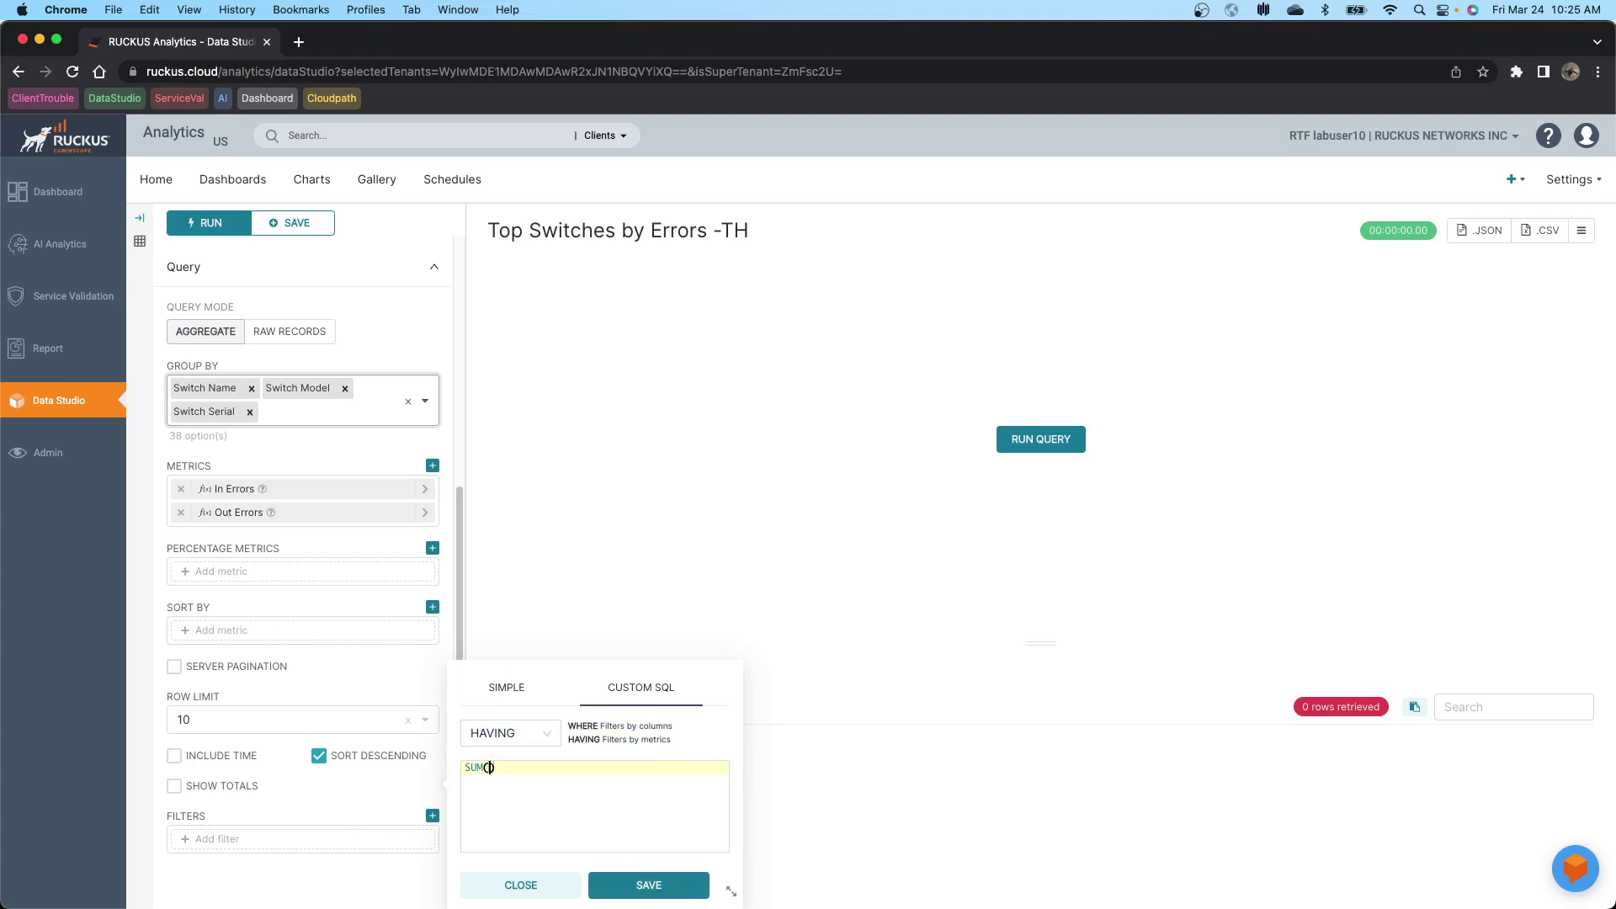
type("inErr+O")
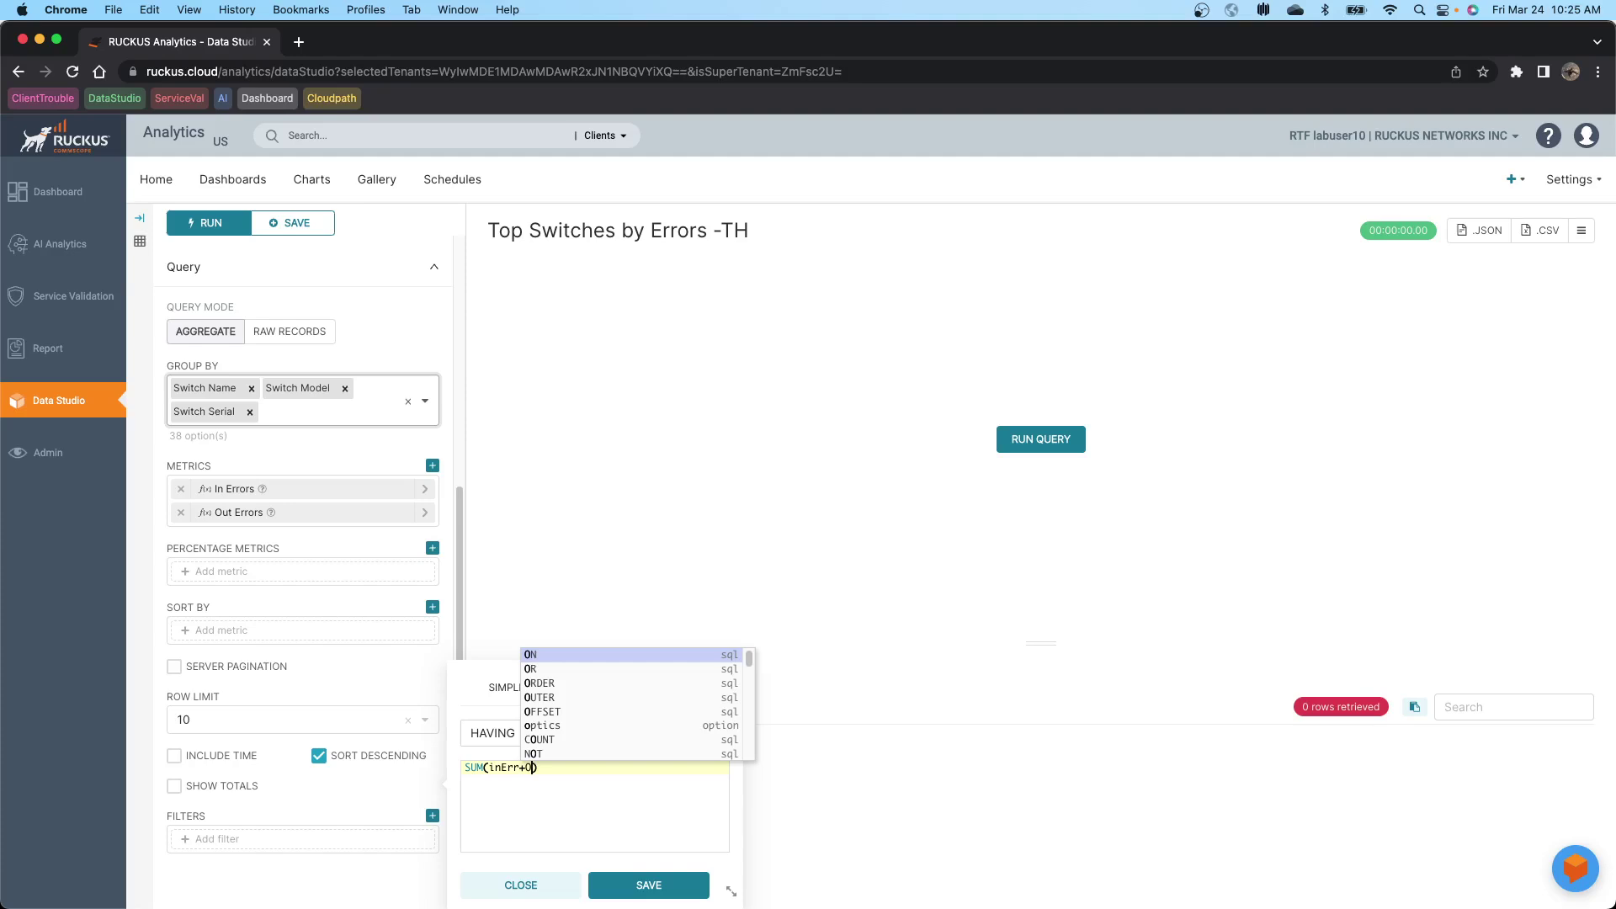
key("BackSpace")
type("out")
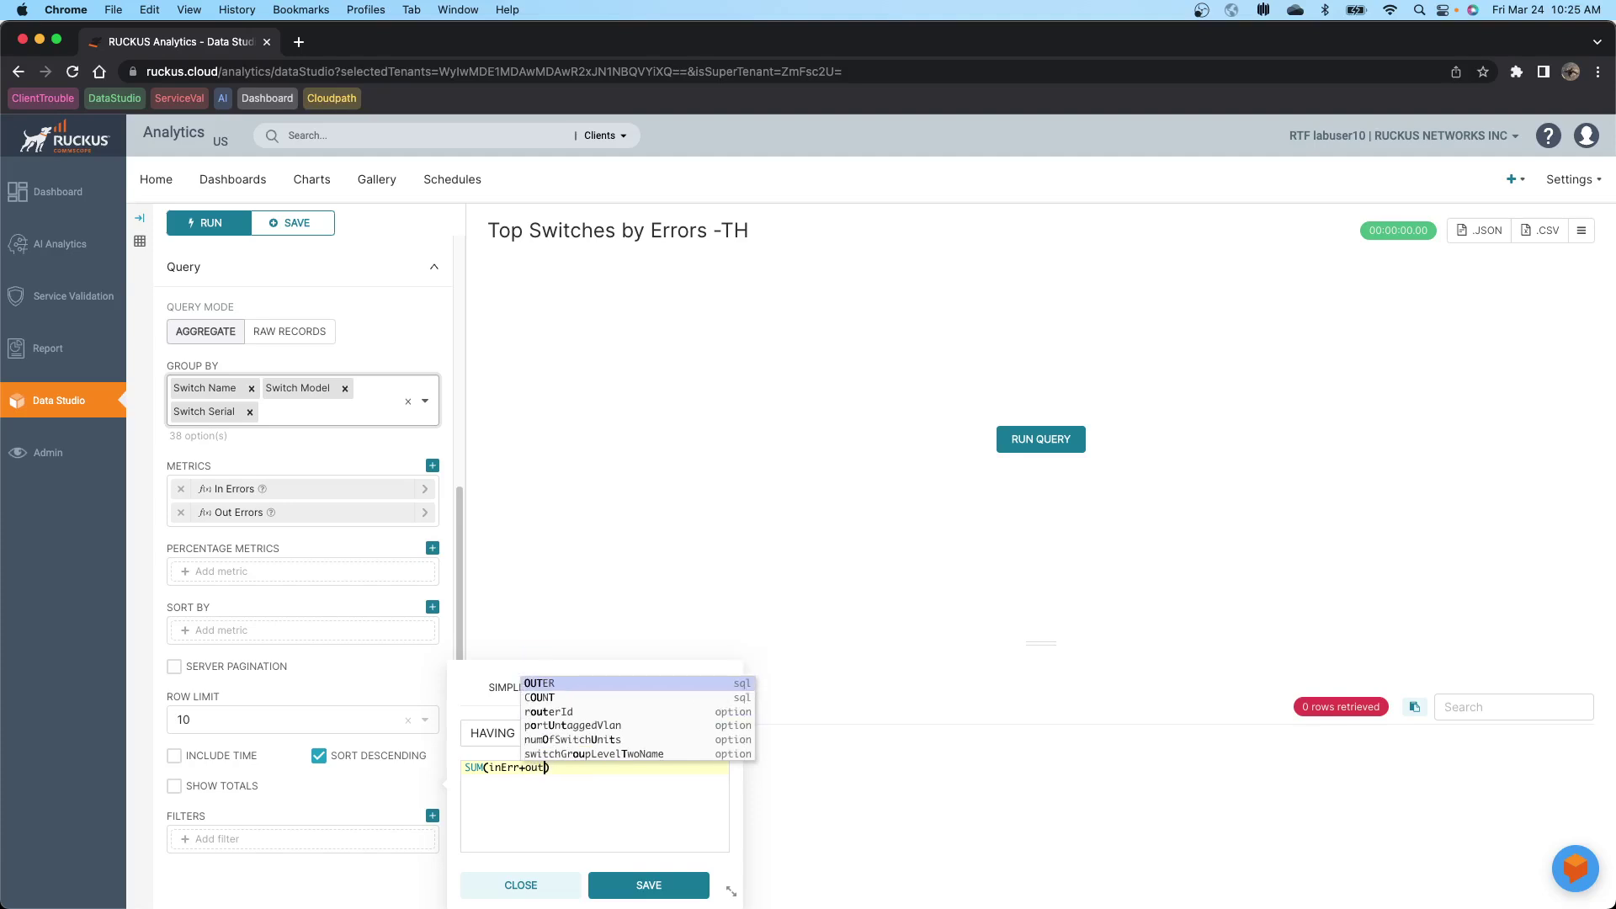
type("Err)")
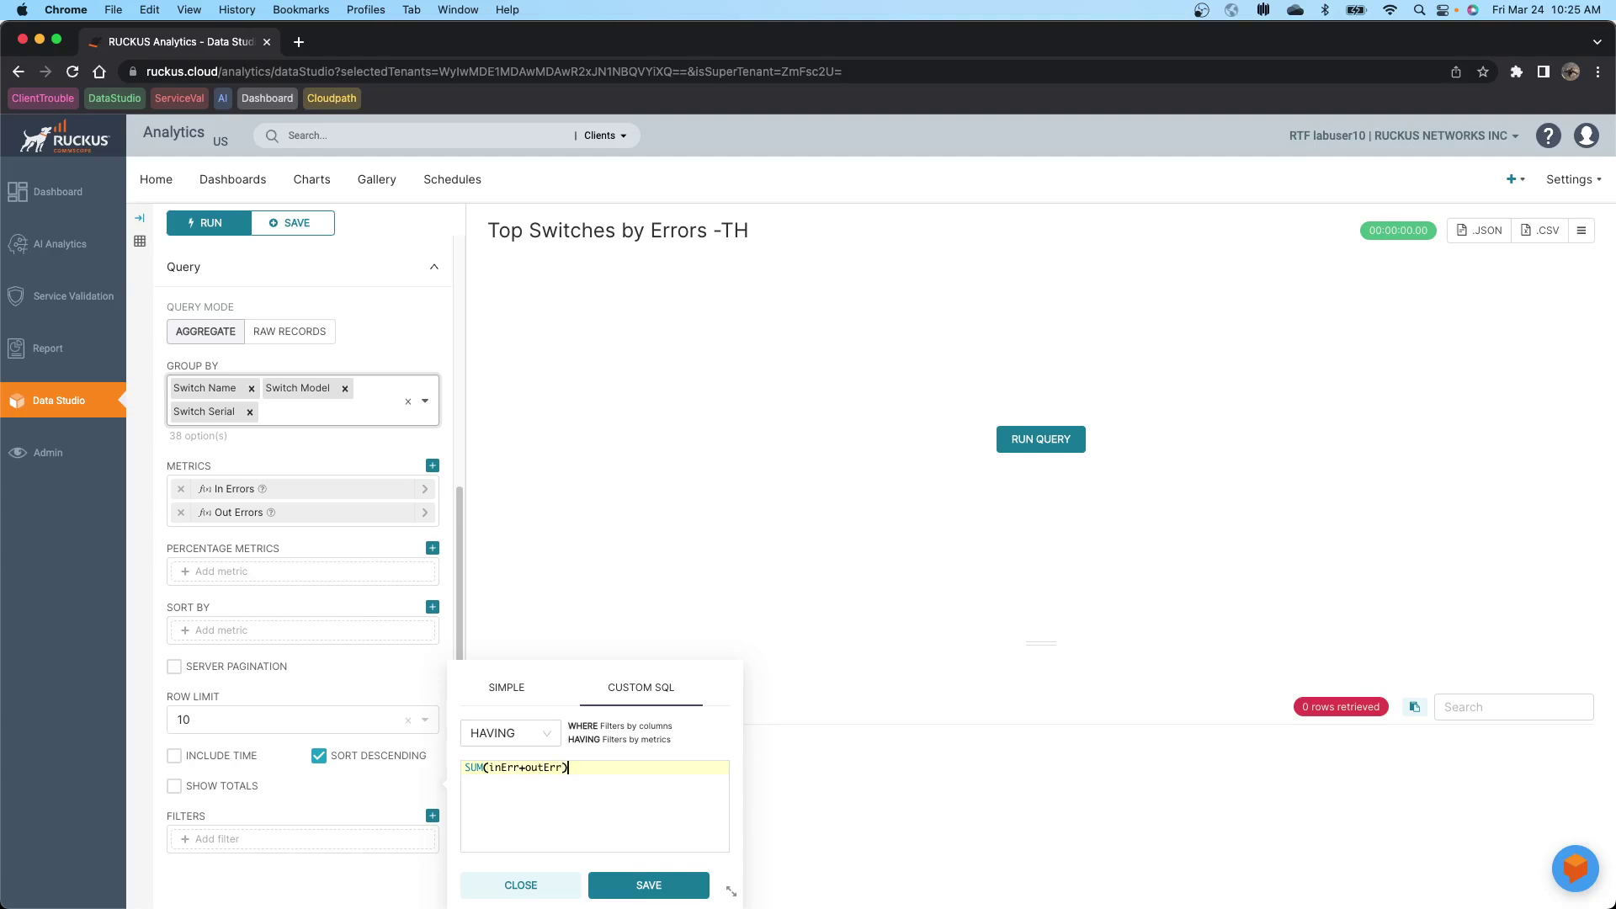
type(">0")
left_click(643, 885)
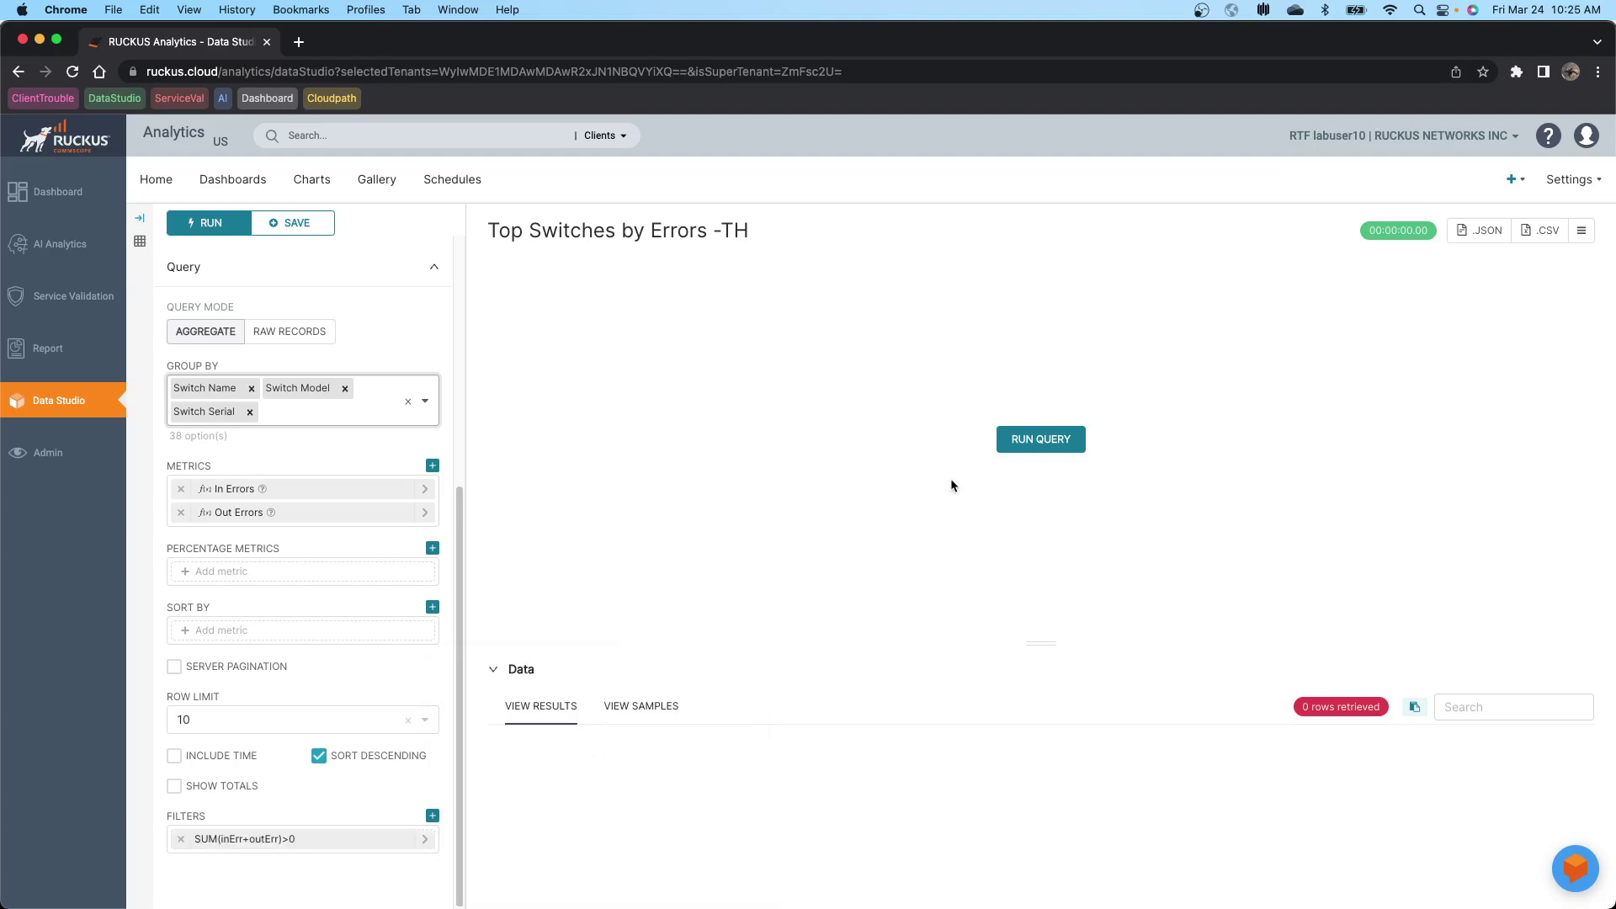
Step: Run the table query and look over the returned switches and their error values
left_click(1024, 439)
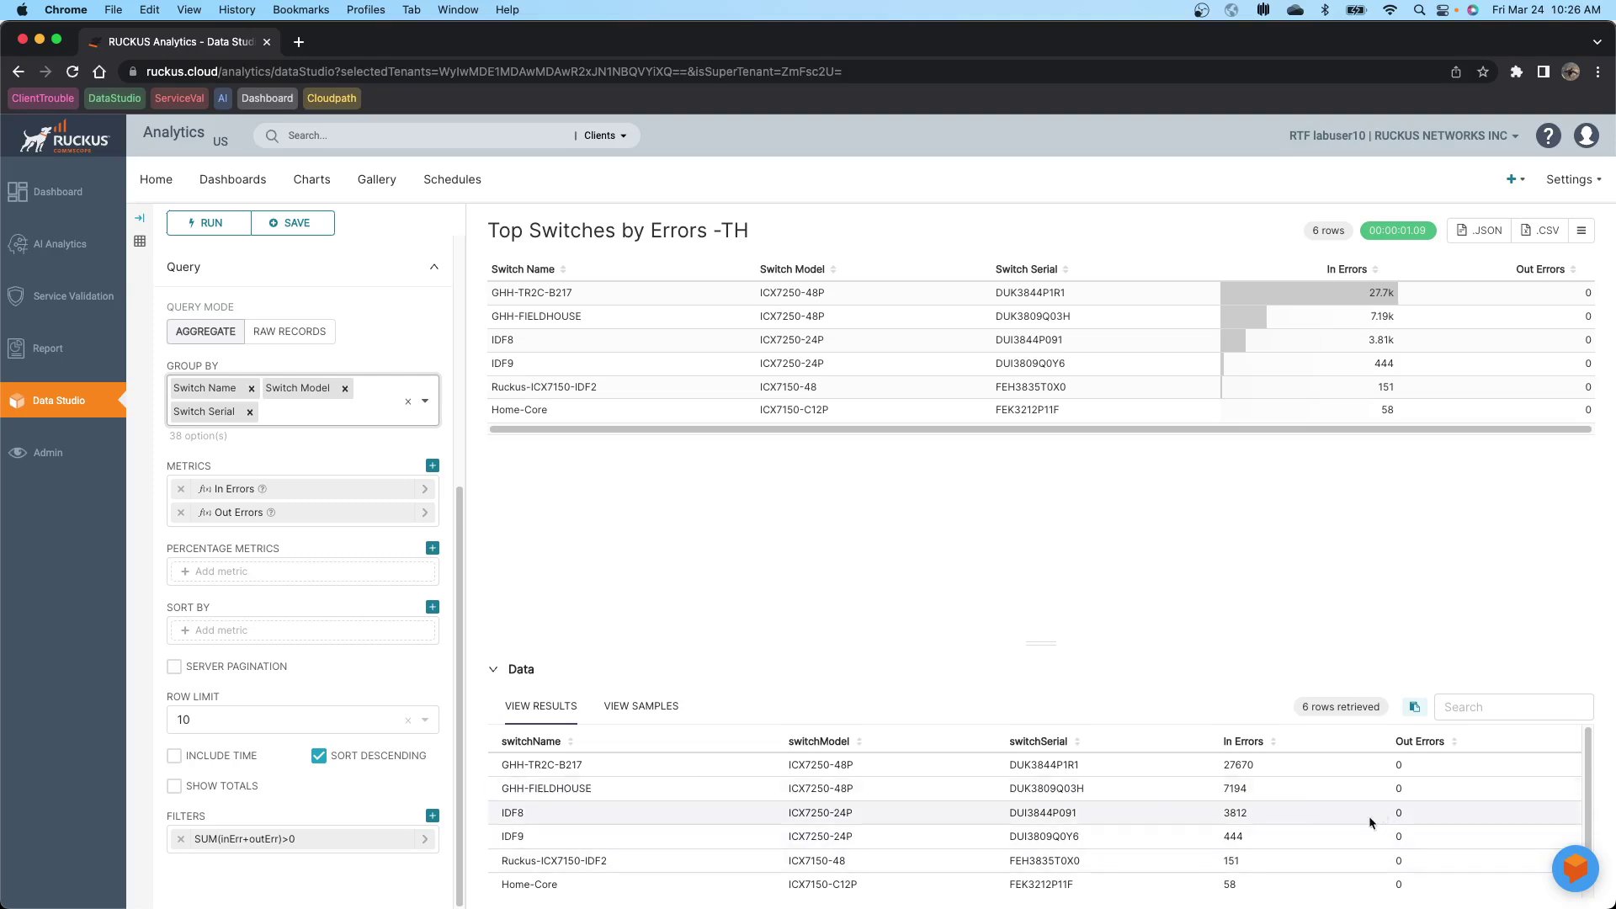
scroll(633, 783, "down", 1)
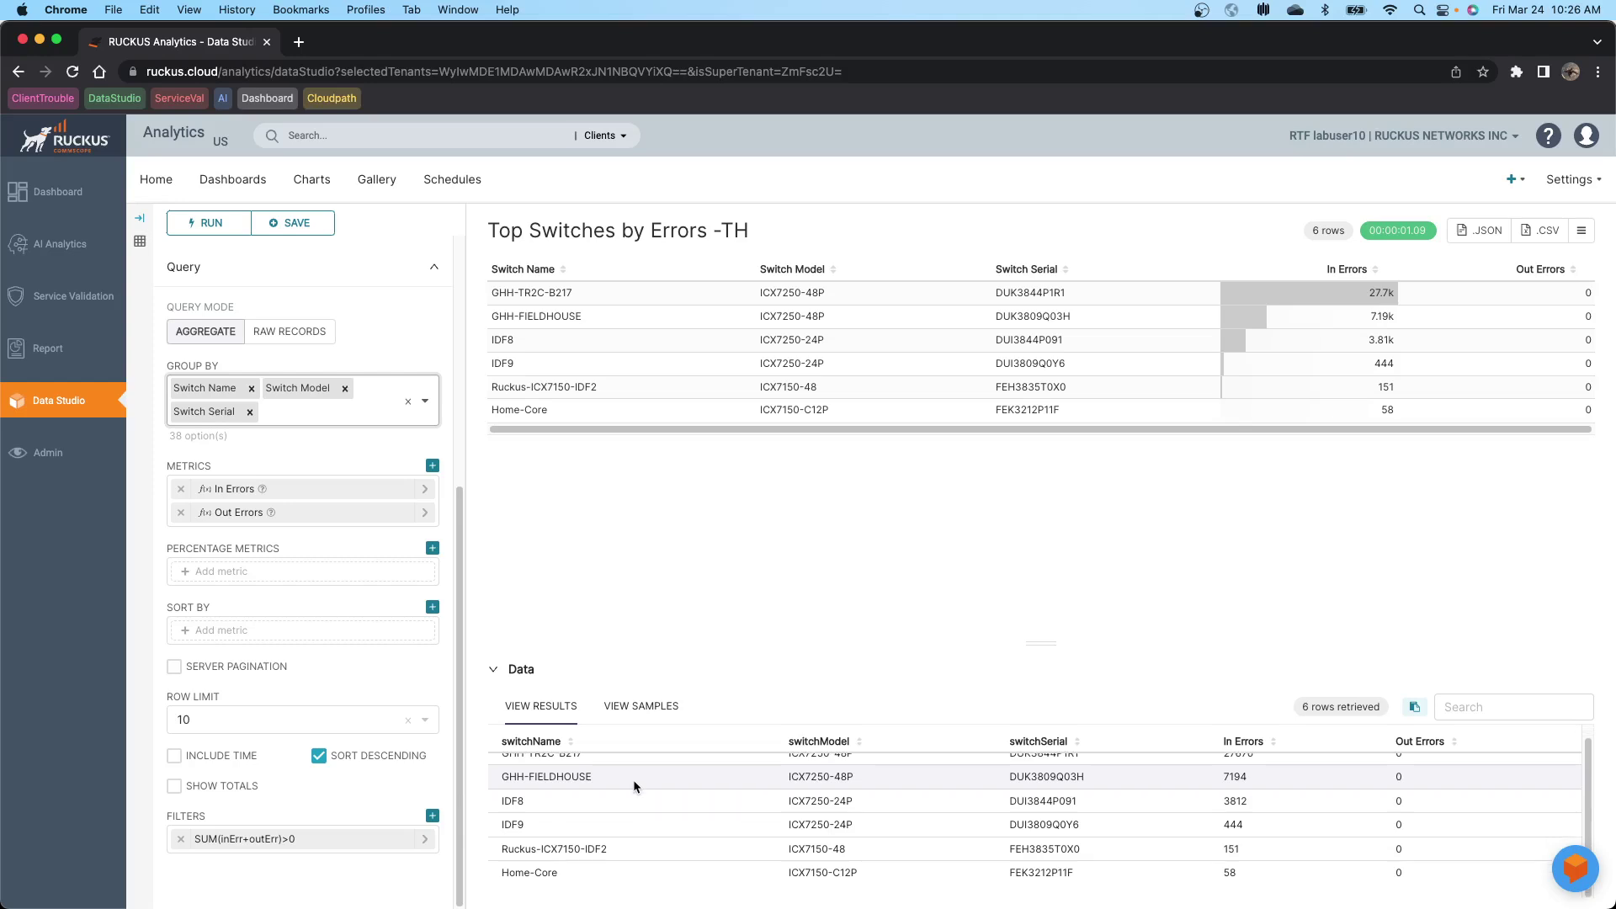
scroll(632, 780, "up", 1)
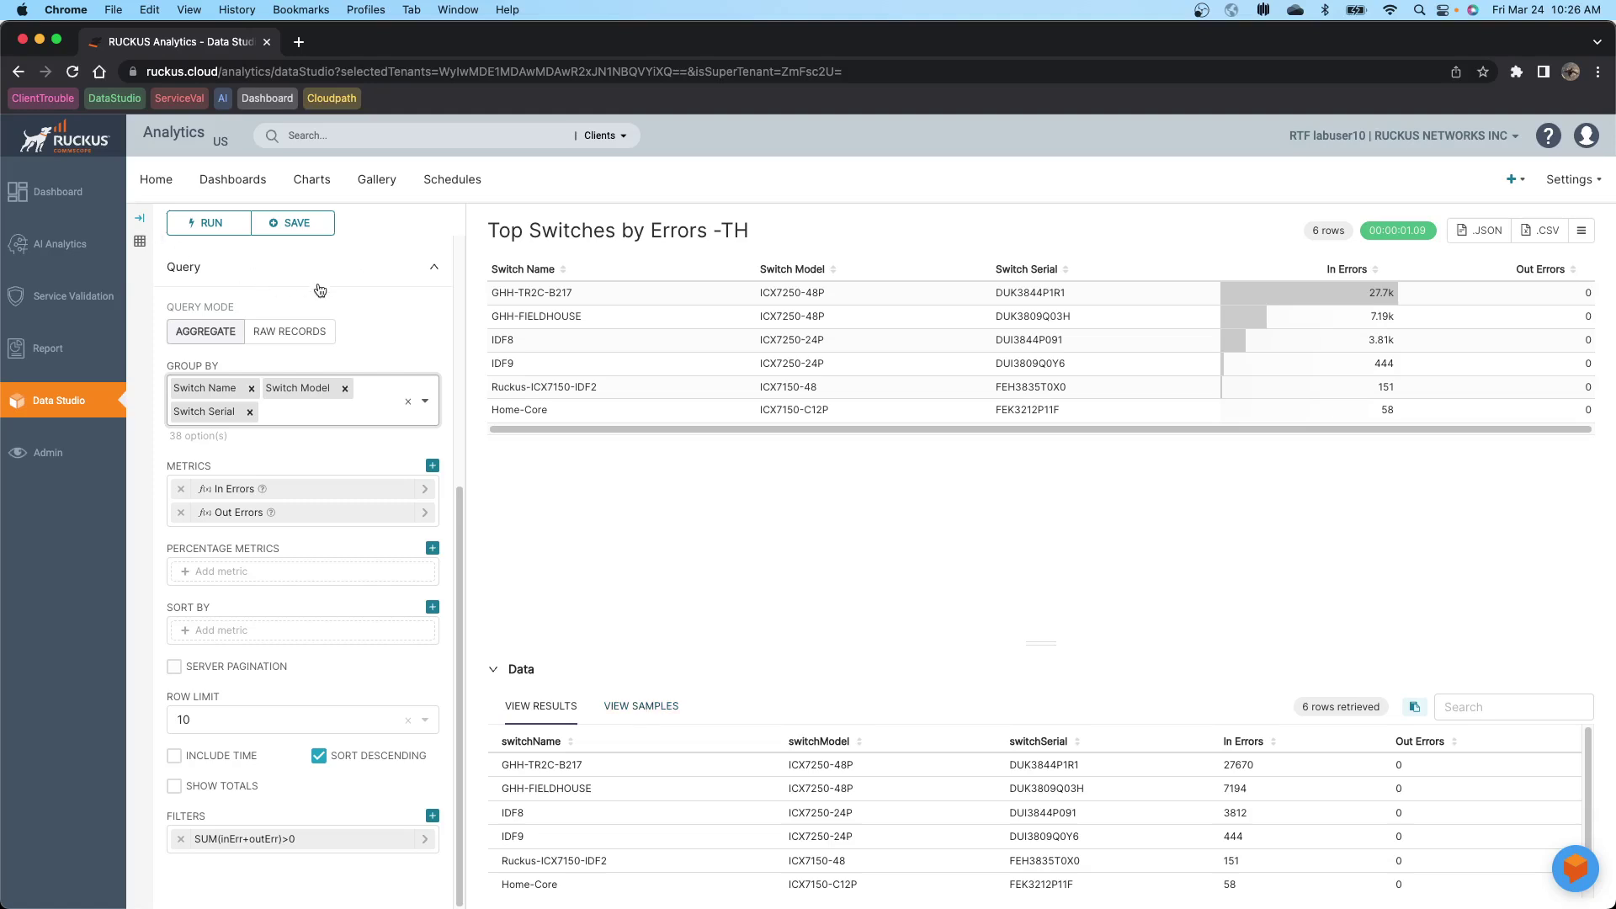
Step: Browse all chart types and change the visualization type to Pie Chart
scroll(319, 290, "up", 5)
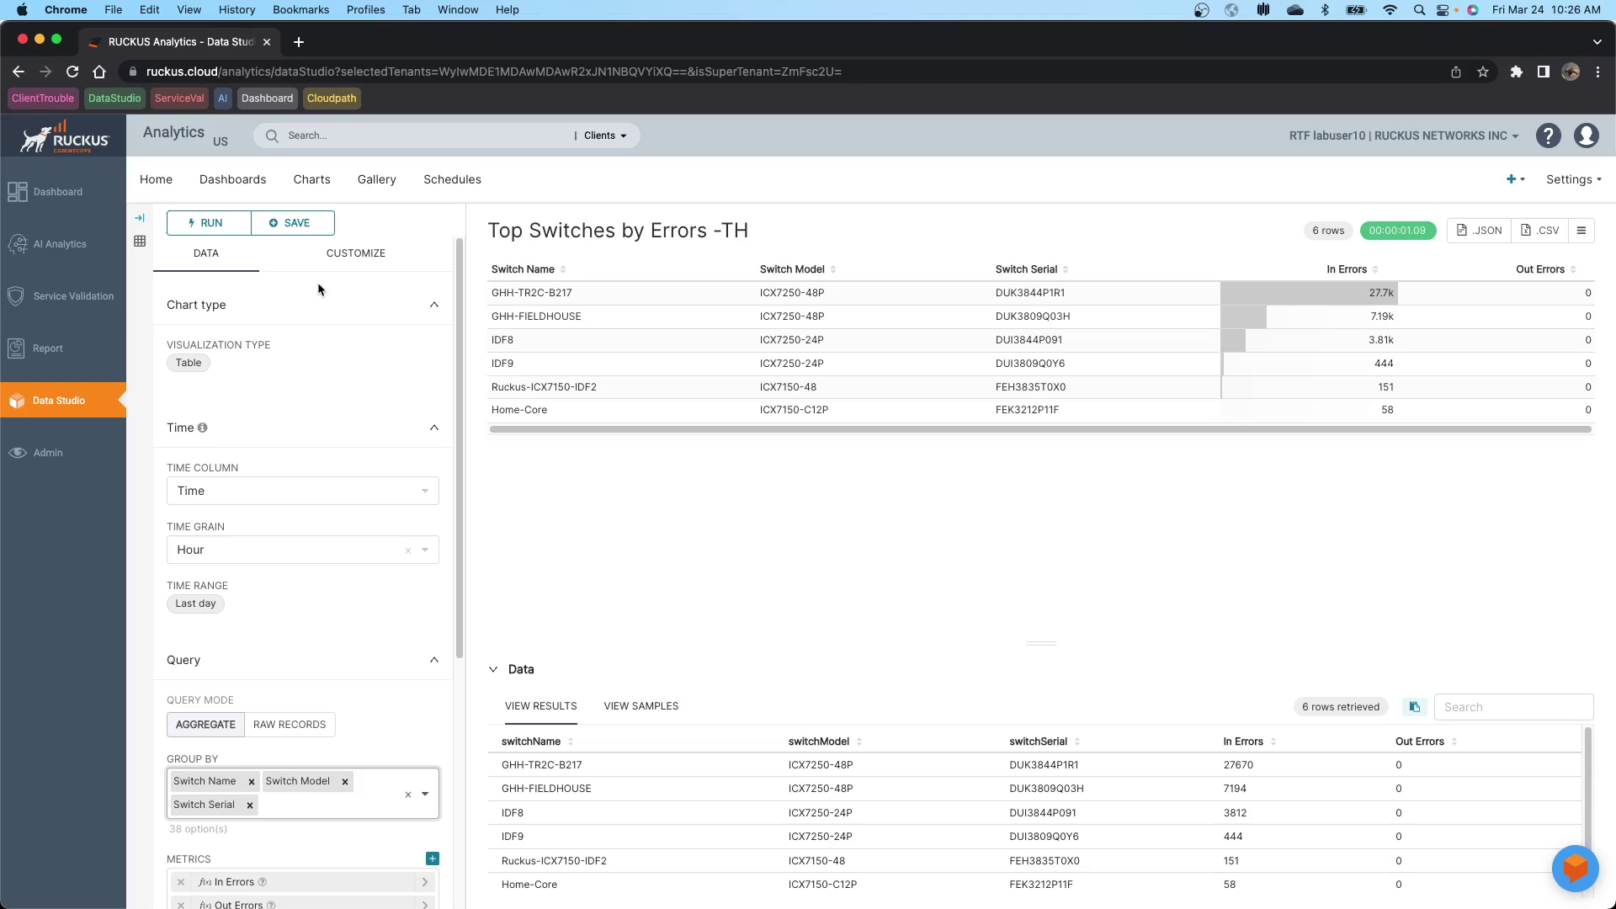
left_click(186, 363)
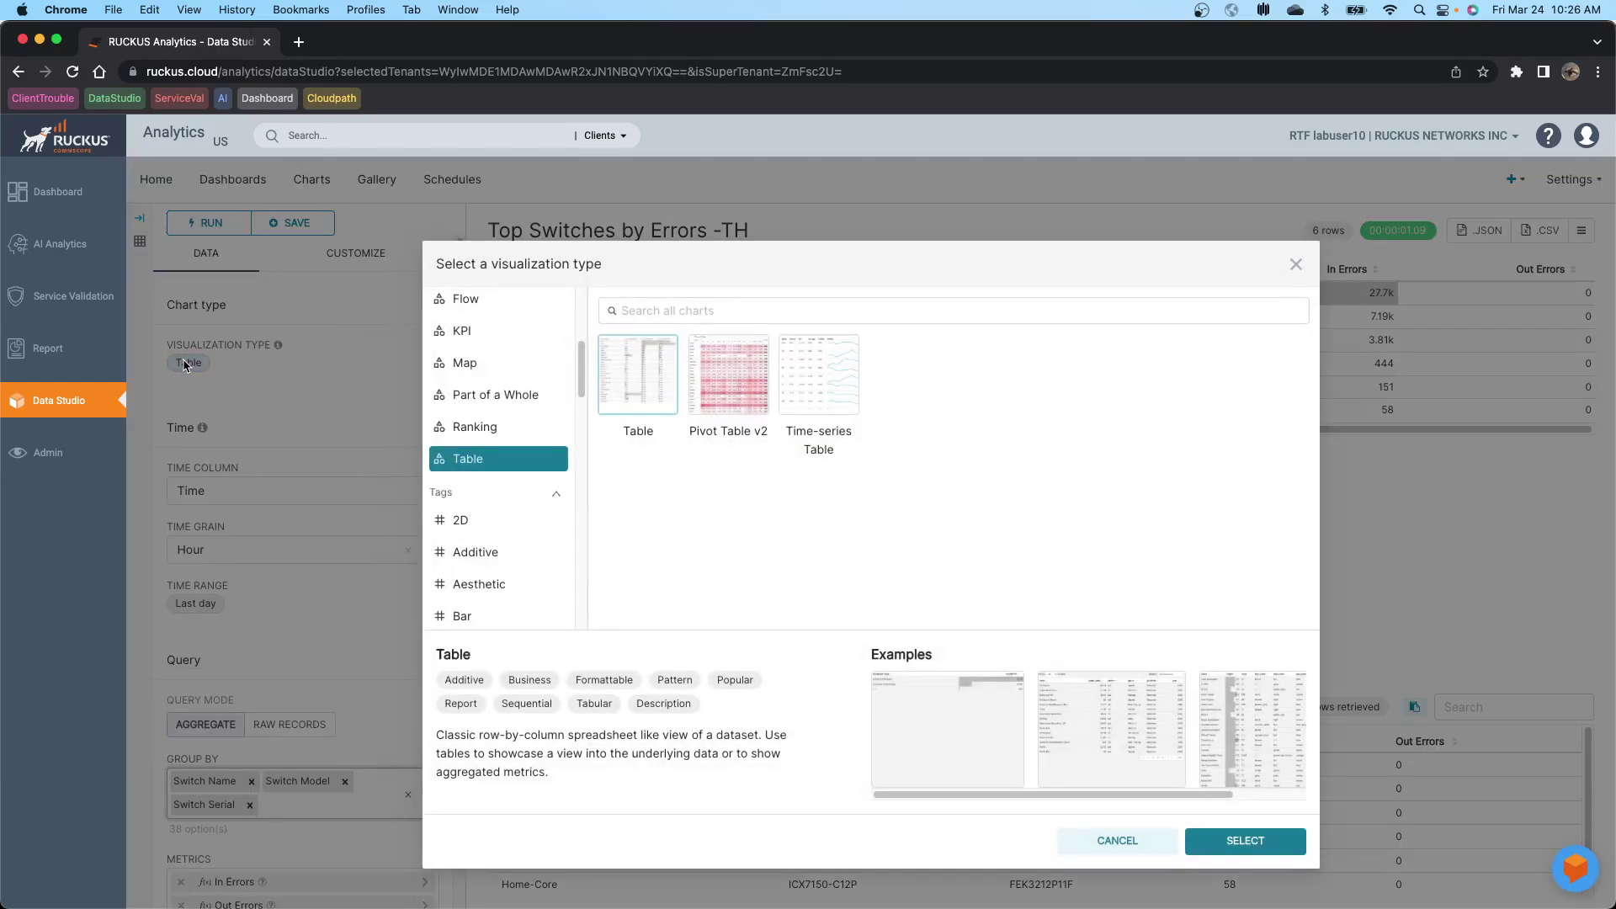
scroll(500, 400, "up", 3)
scroll(500, 401, "up", 2)
left_click(482, 311)
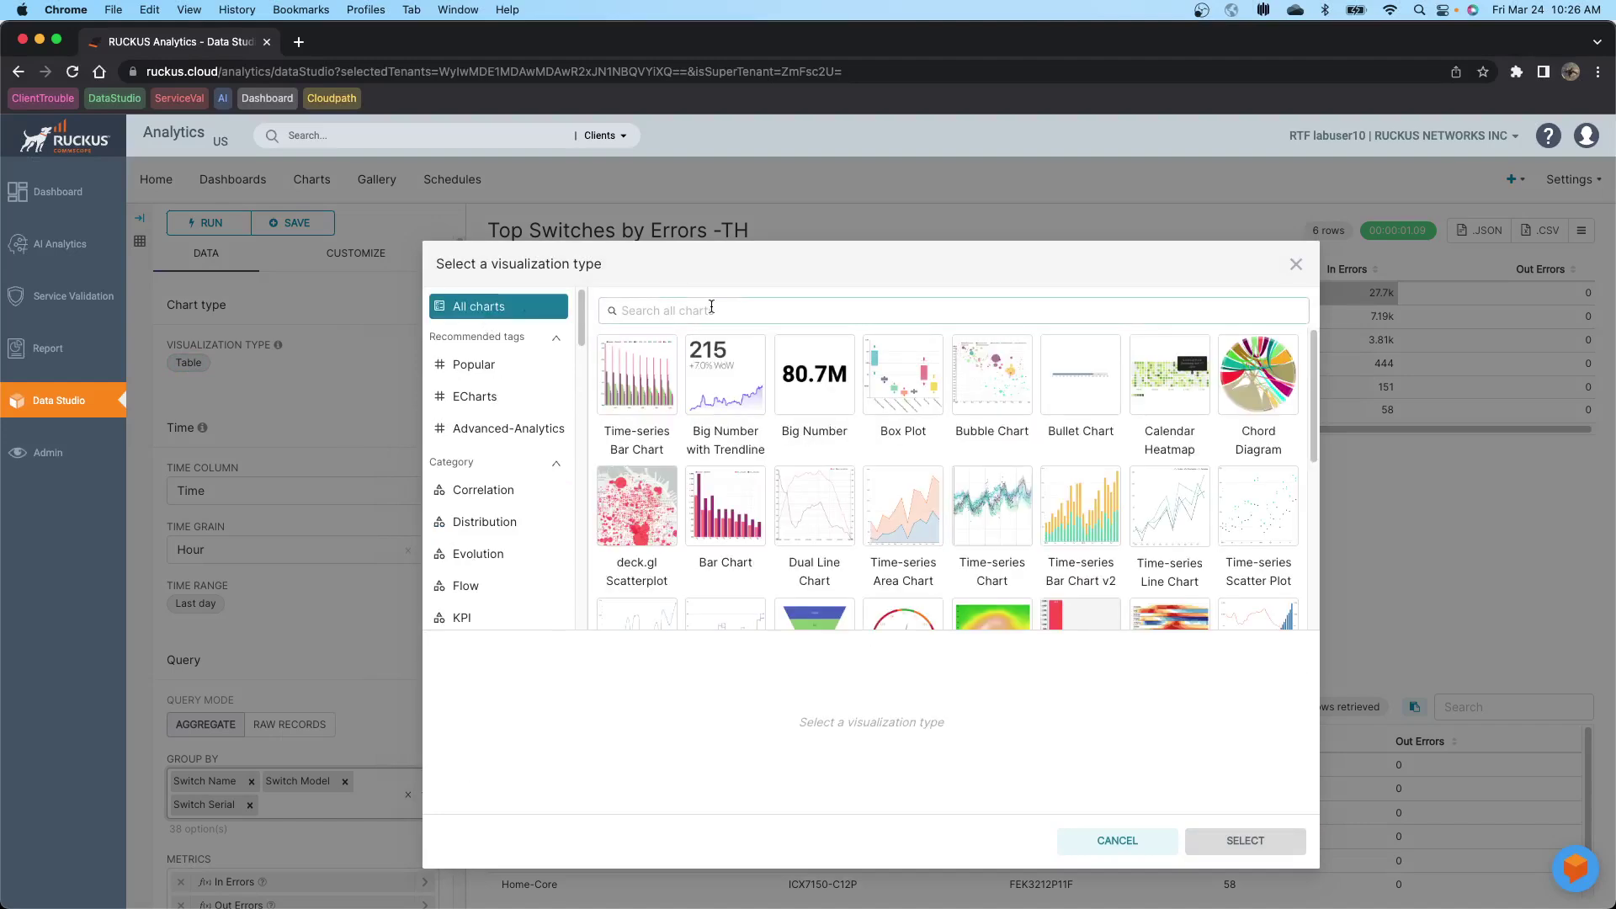
scroll(950, 426, "down", 3)
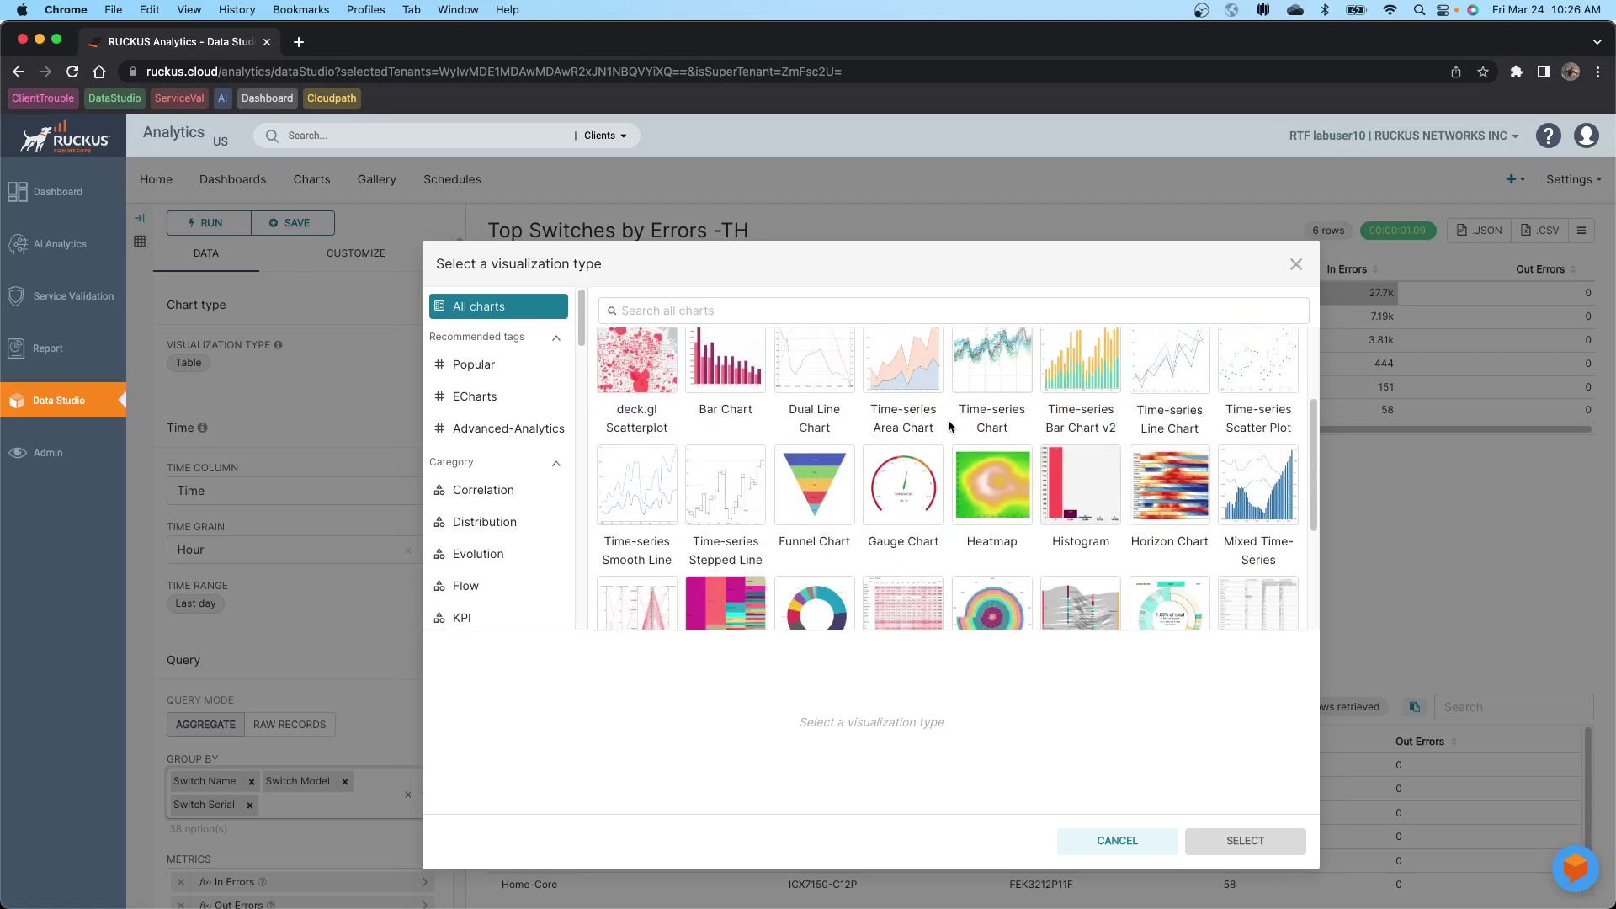
scroll(950, 427, "down", 2)
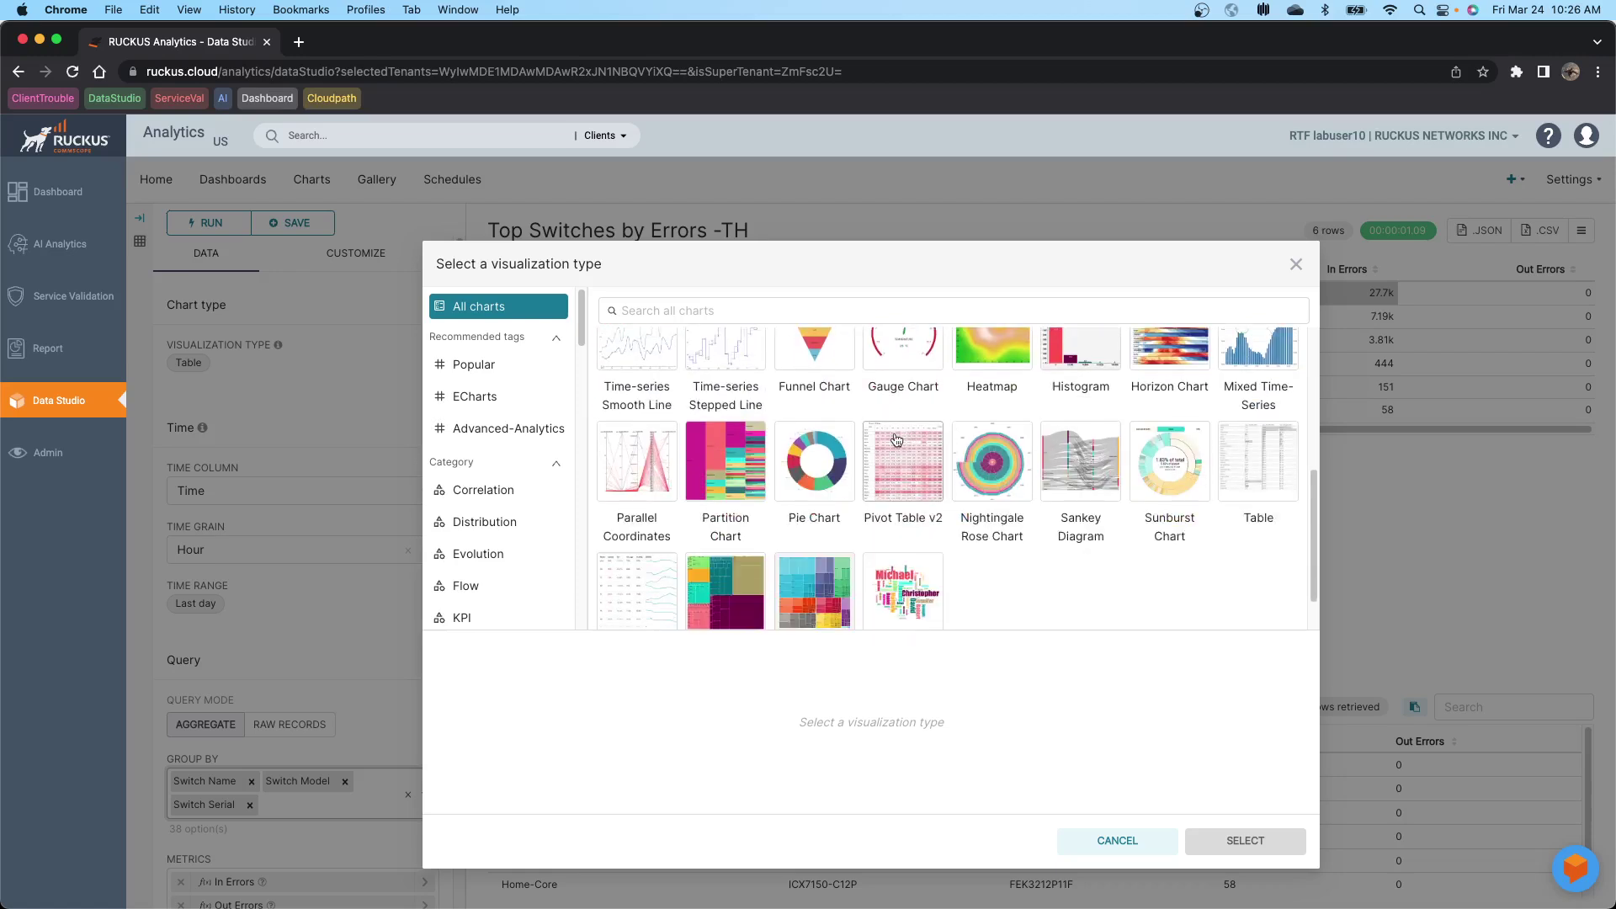
left_click(820, 459)
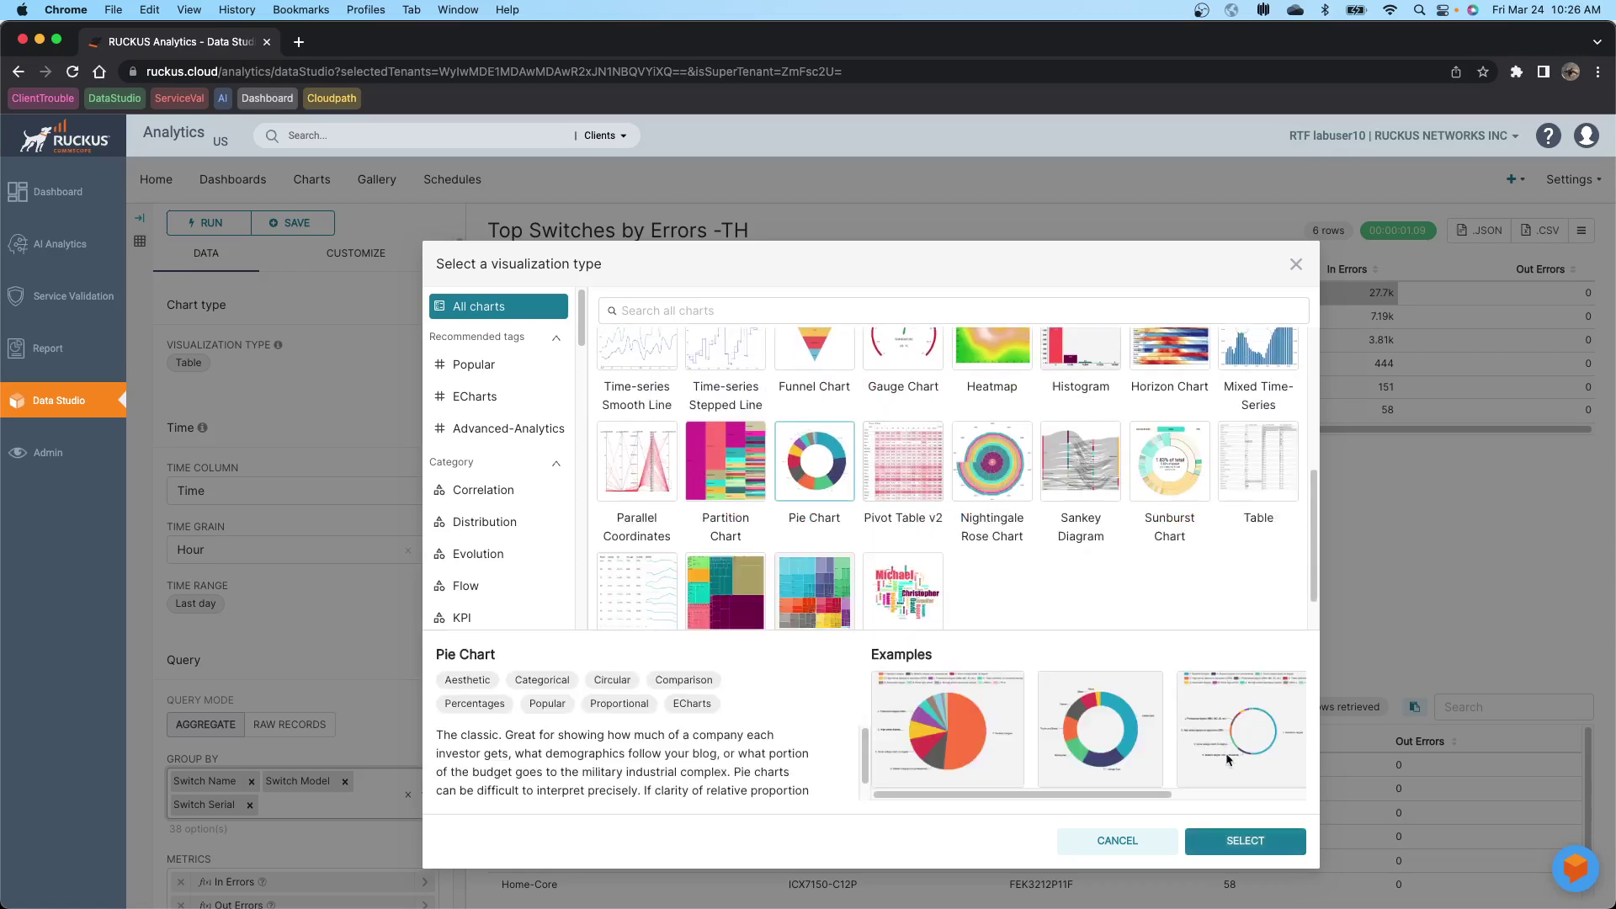
left_click(1236, 842)
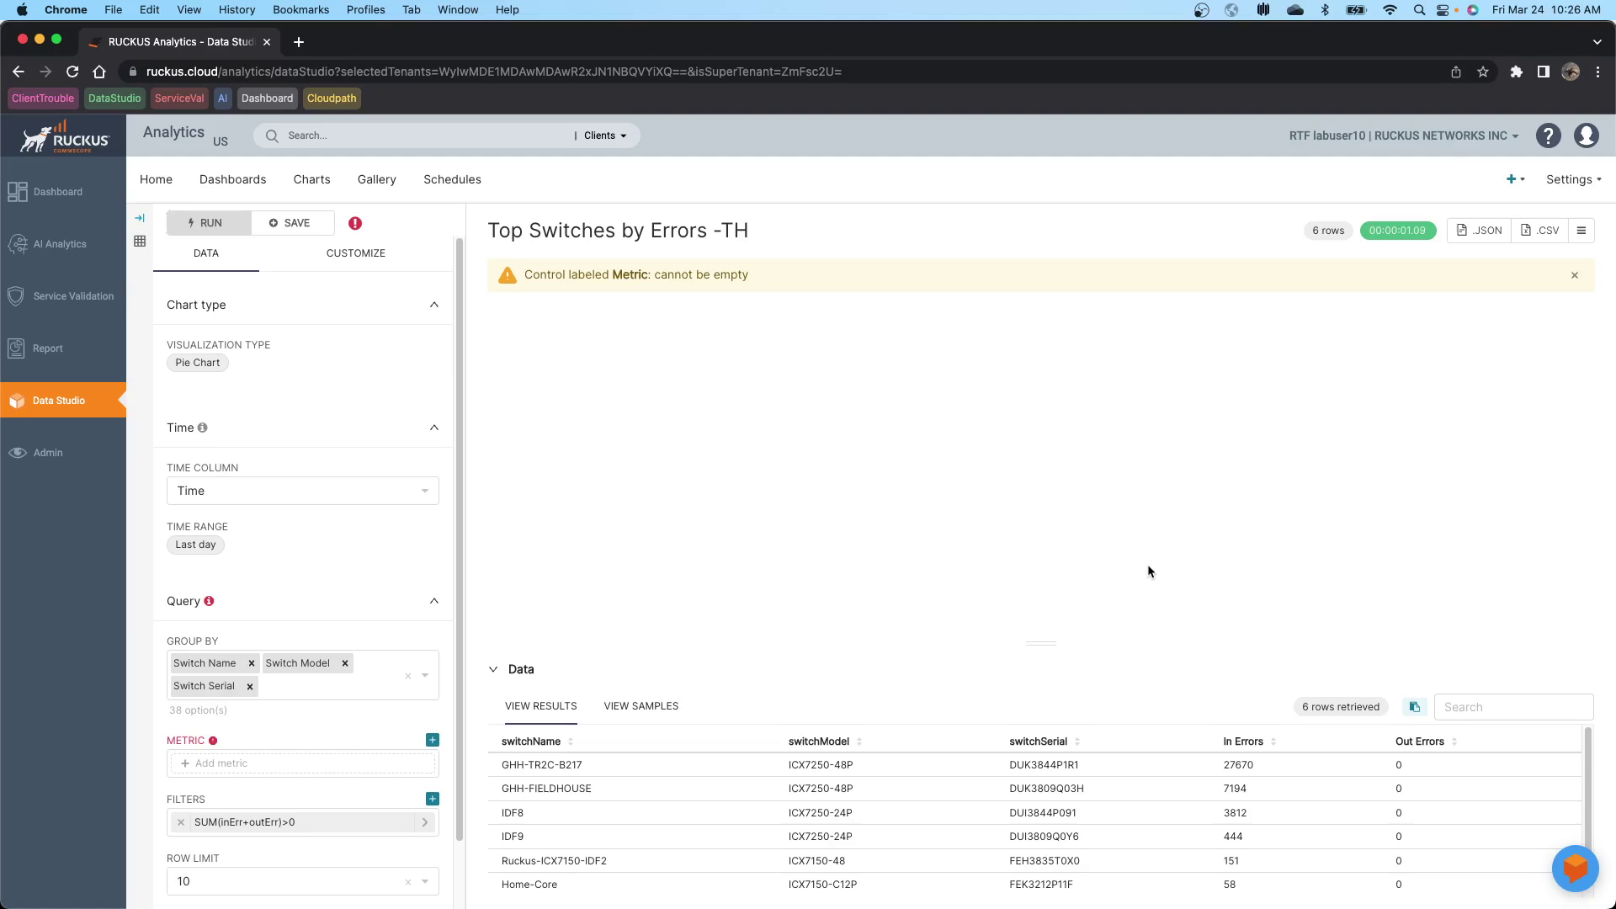
Step: Set the pie chart's metric to the saved metric In Errors and run the query
left_click(224, 764)
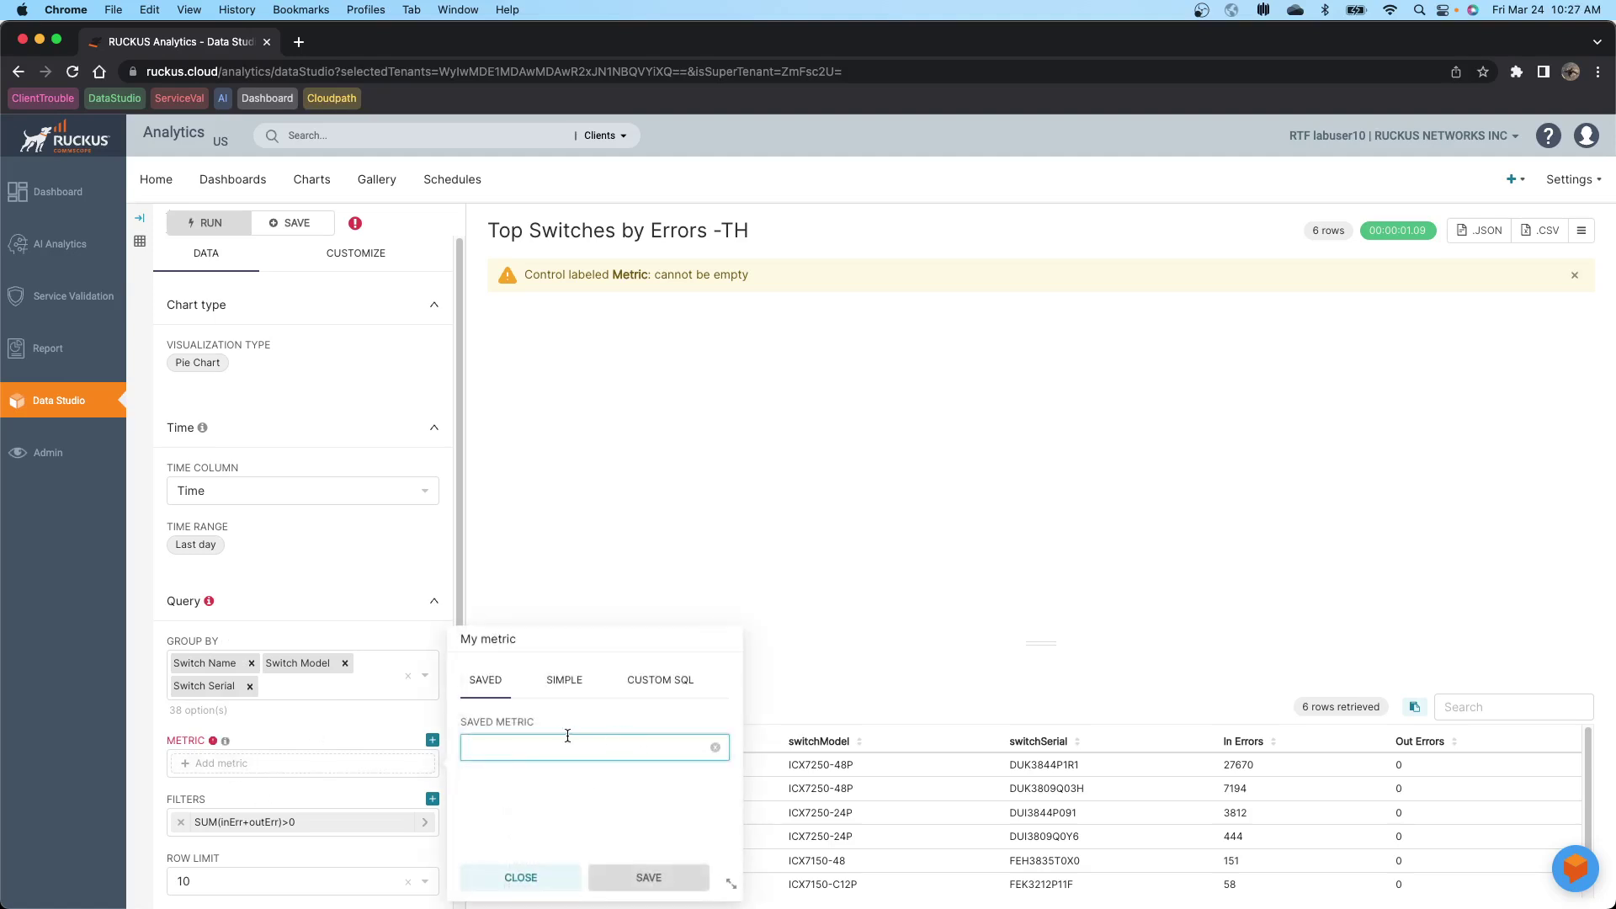
left_click(523, 744)
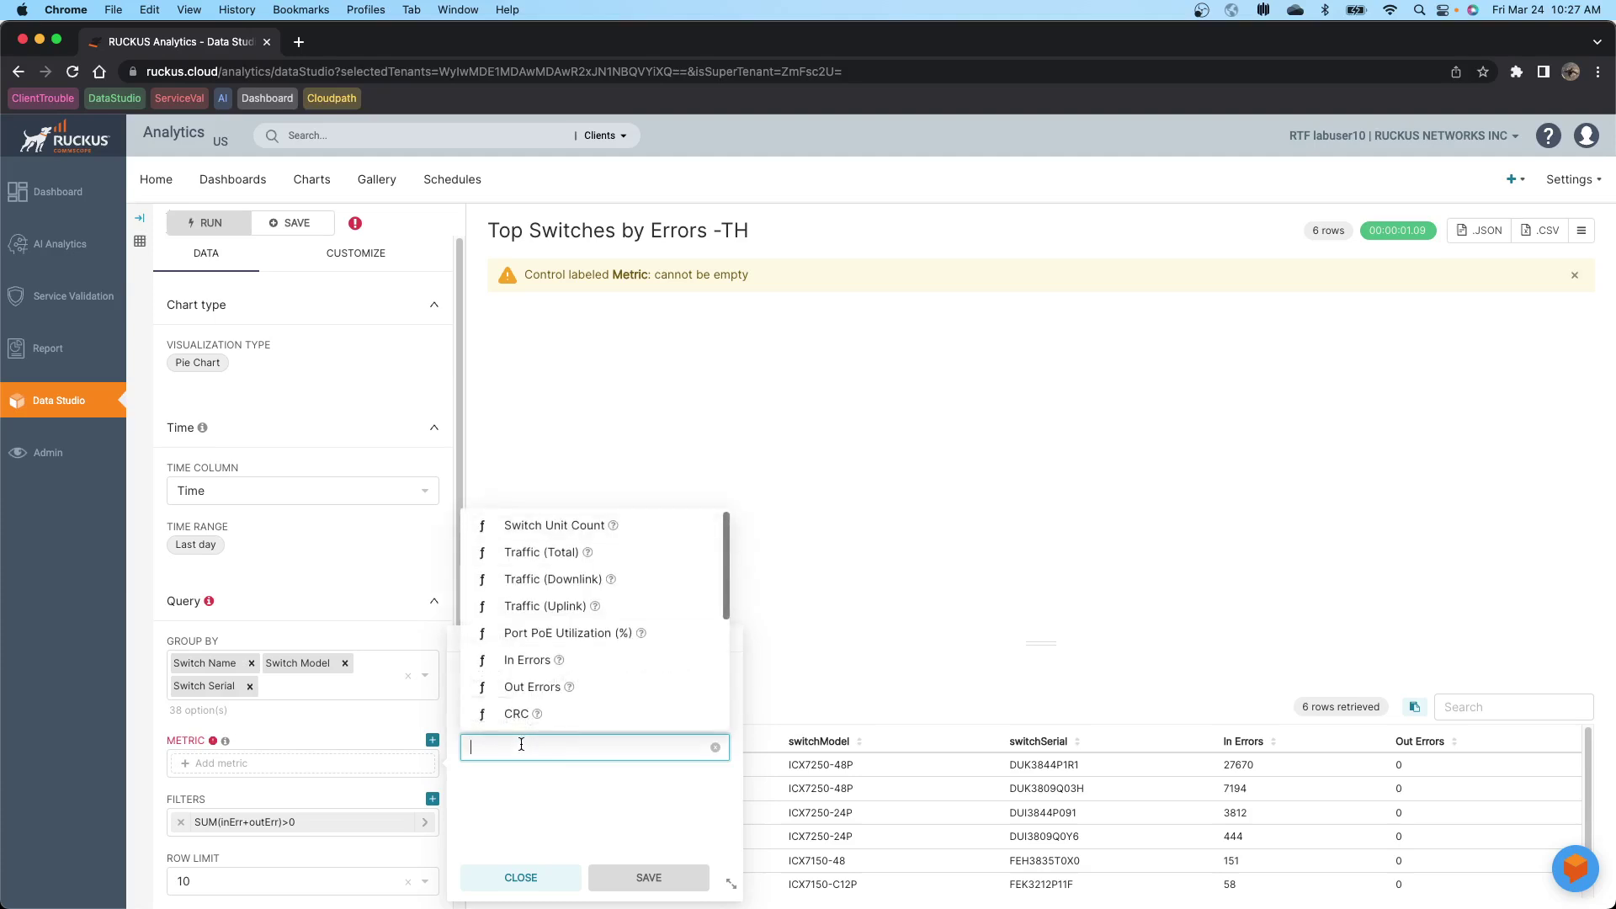
left_click(538, 660)
left_click(638, 875)
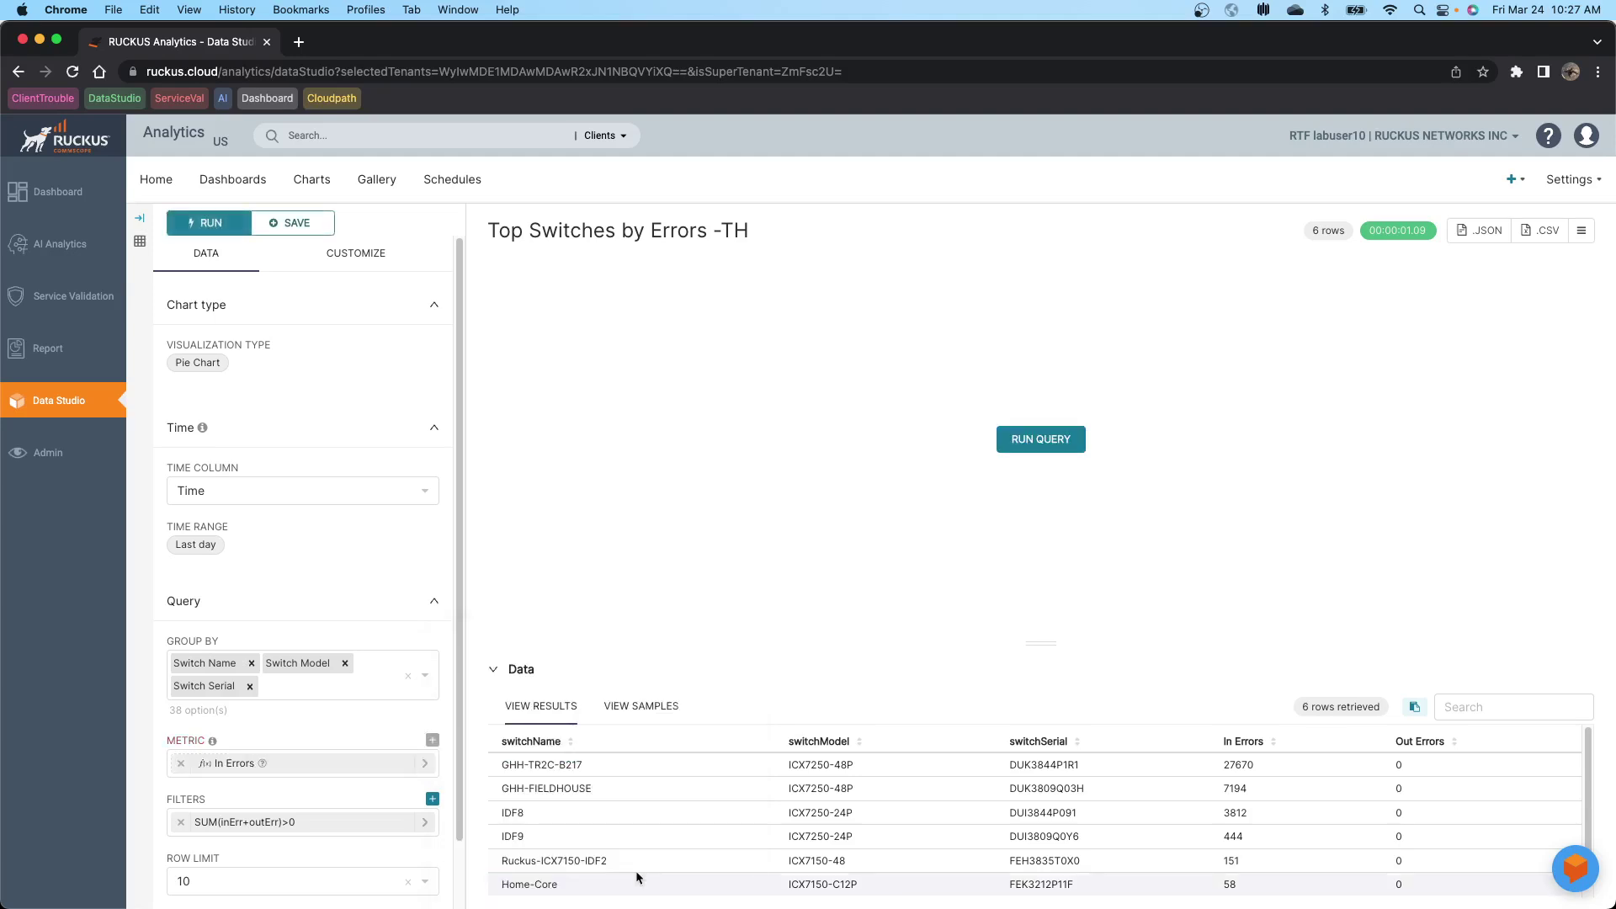
left_click(1027, 442)
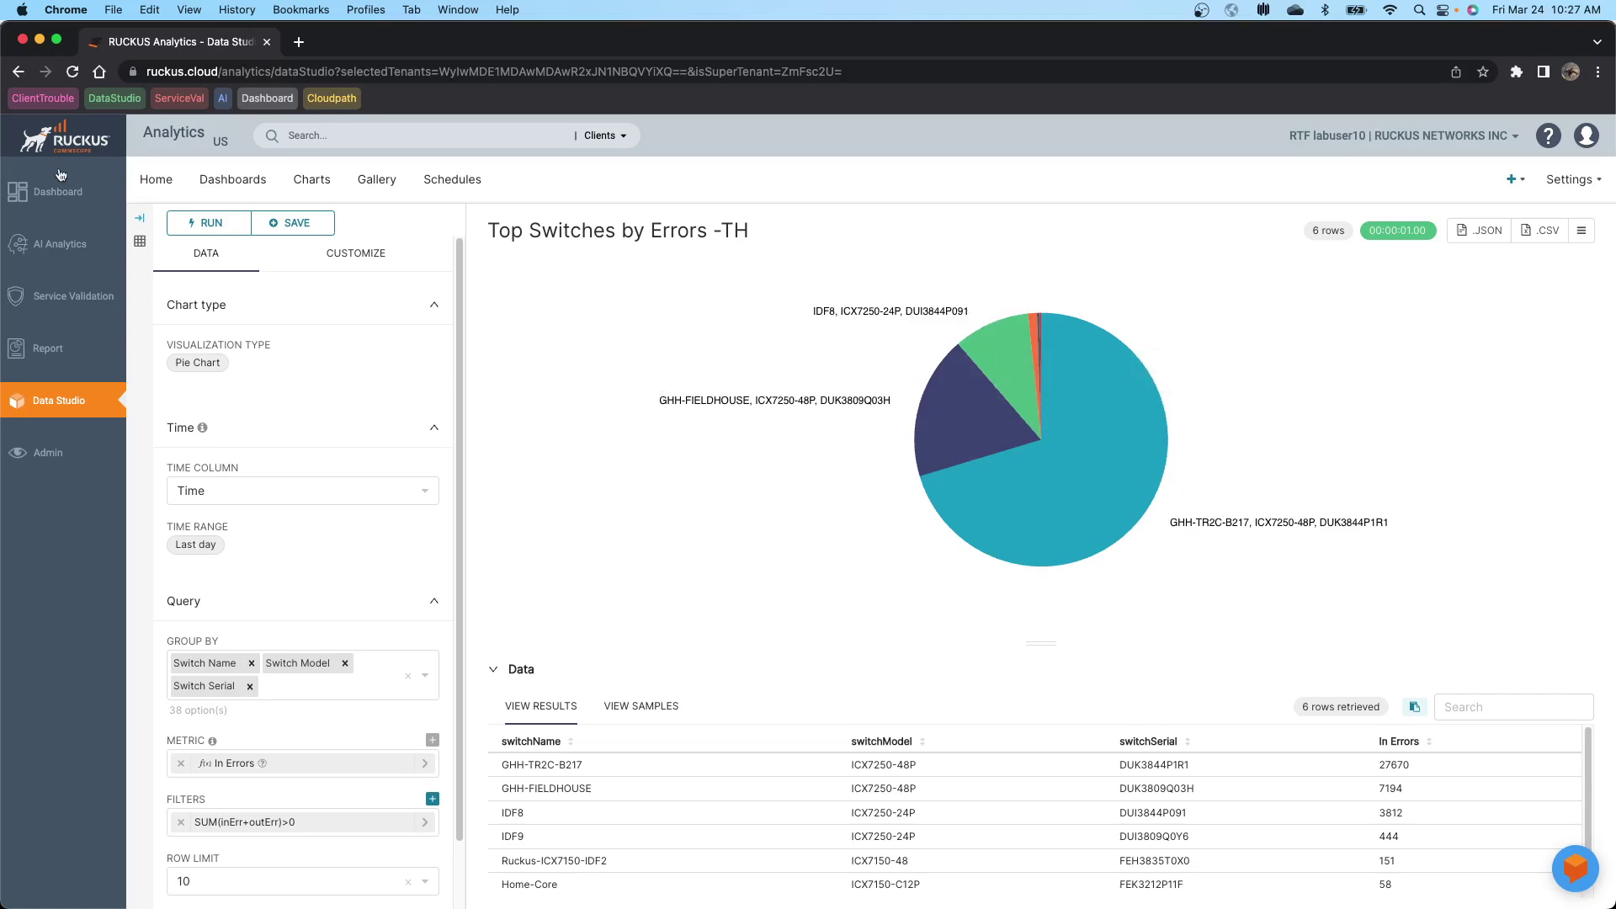
Step: Save the pie chart as a new chart named Top Switches by Errors -TH, without adding it to a dashboard
left_click(294, 226)
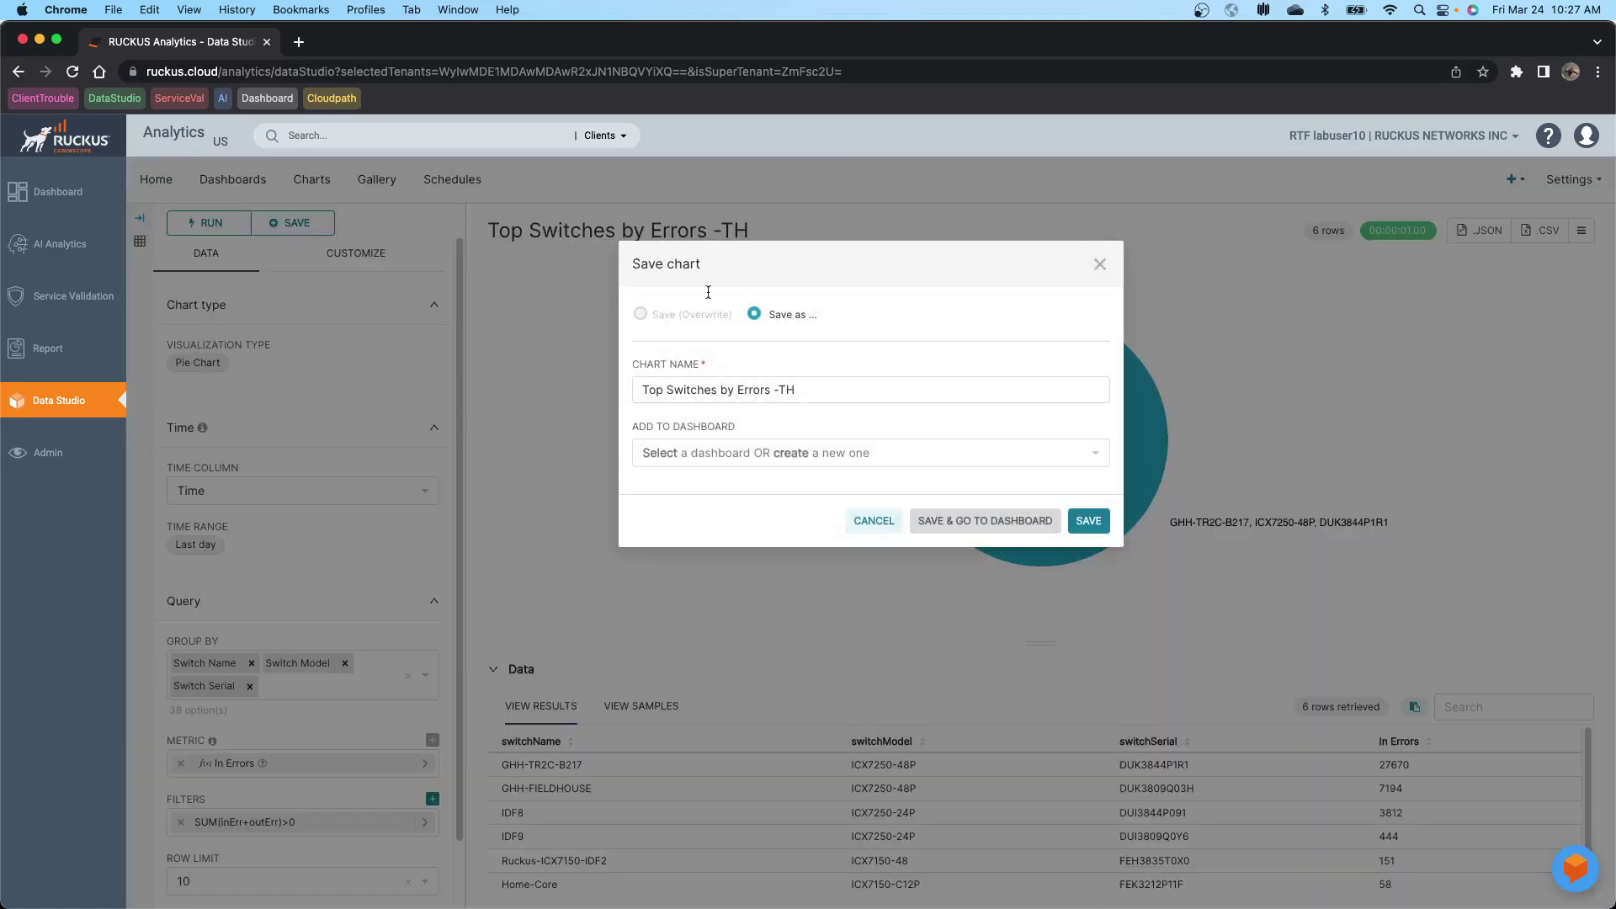
left_click(821, 395)
left_click(1084, 522)
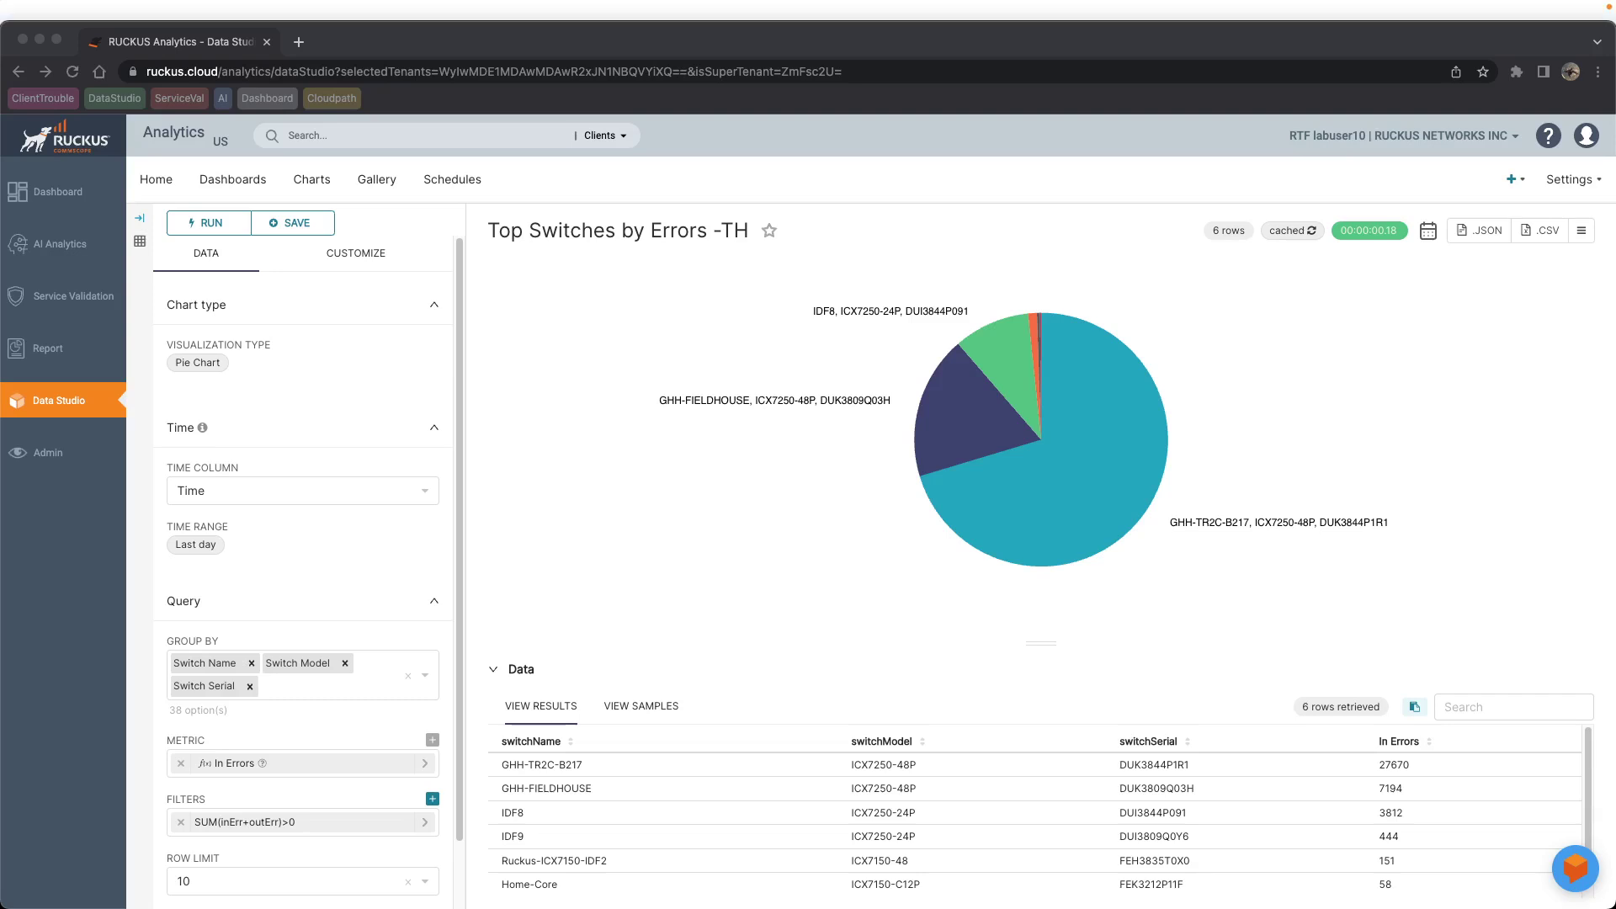
Step: Switch to the PowerPoint slide show and advance to the Lab 6 instructions for the AP Count by Model bar chart
key("super+Tab")
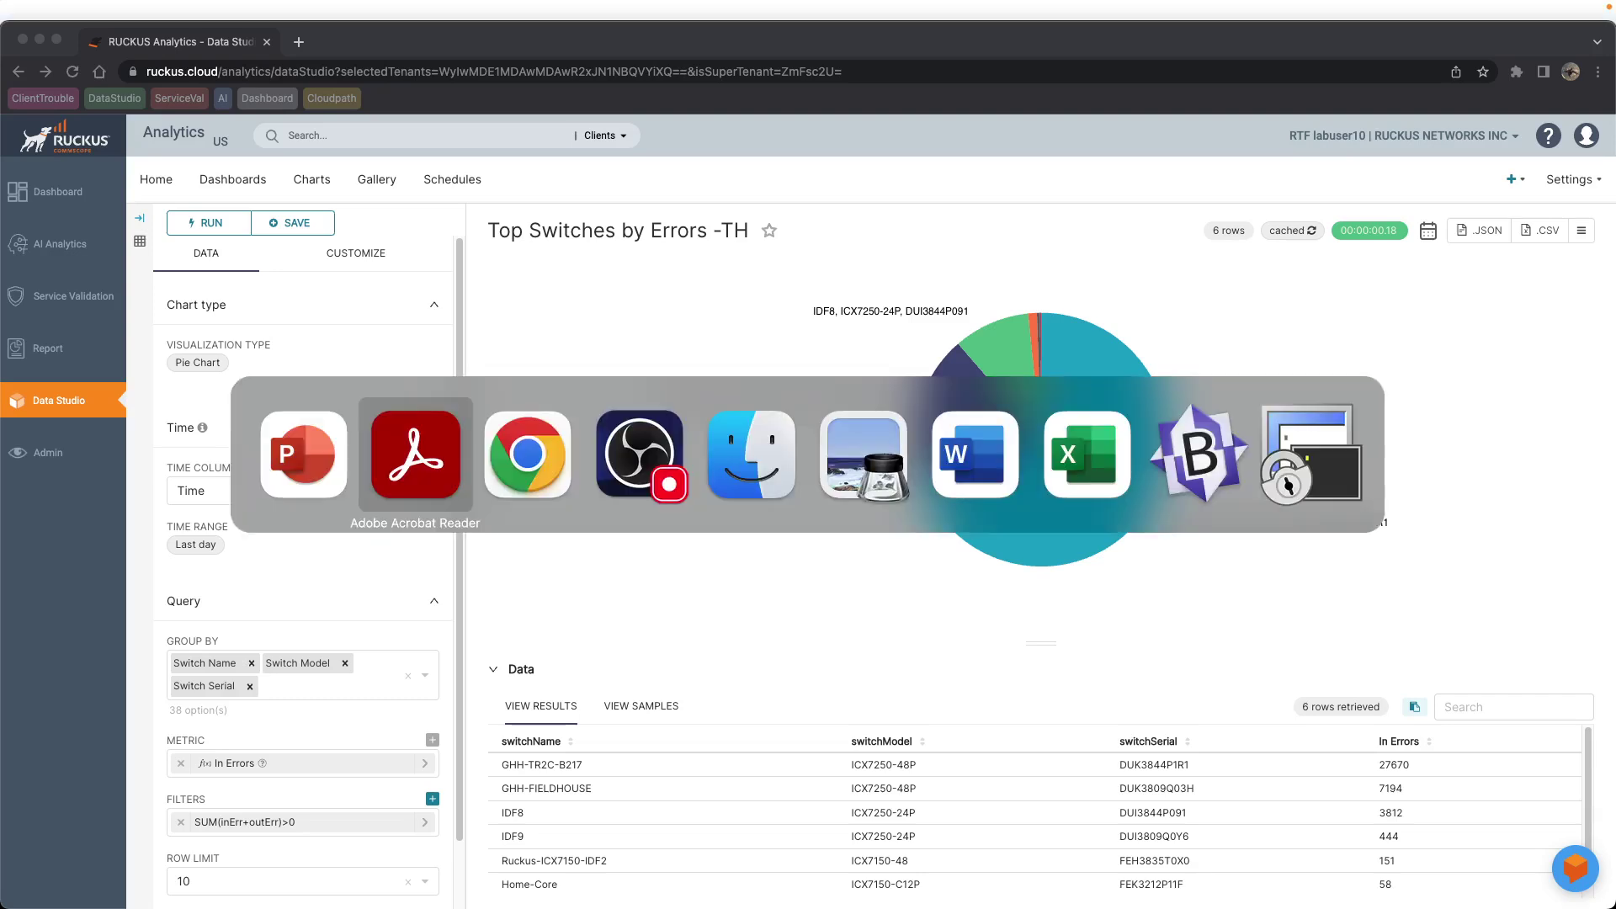
key("super+Tab")
key("super+Tab")
key("super+Tab")
key("super+Tab")
key("super+Tab")
key("super+Tab")
key("super+Tab")
key("super+Tab")
key("Right")
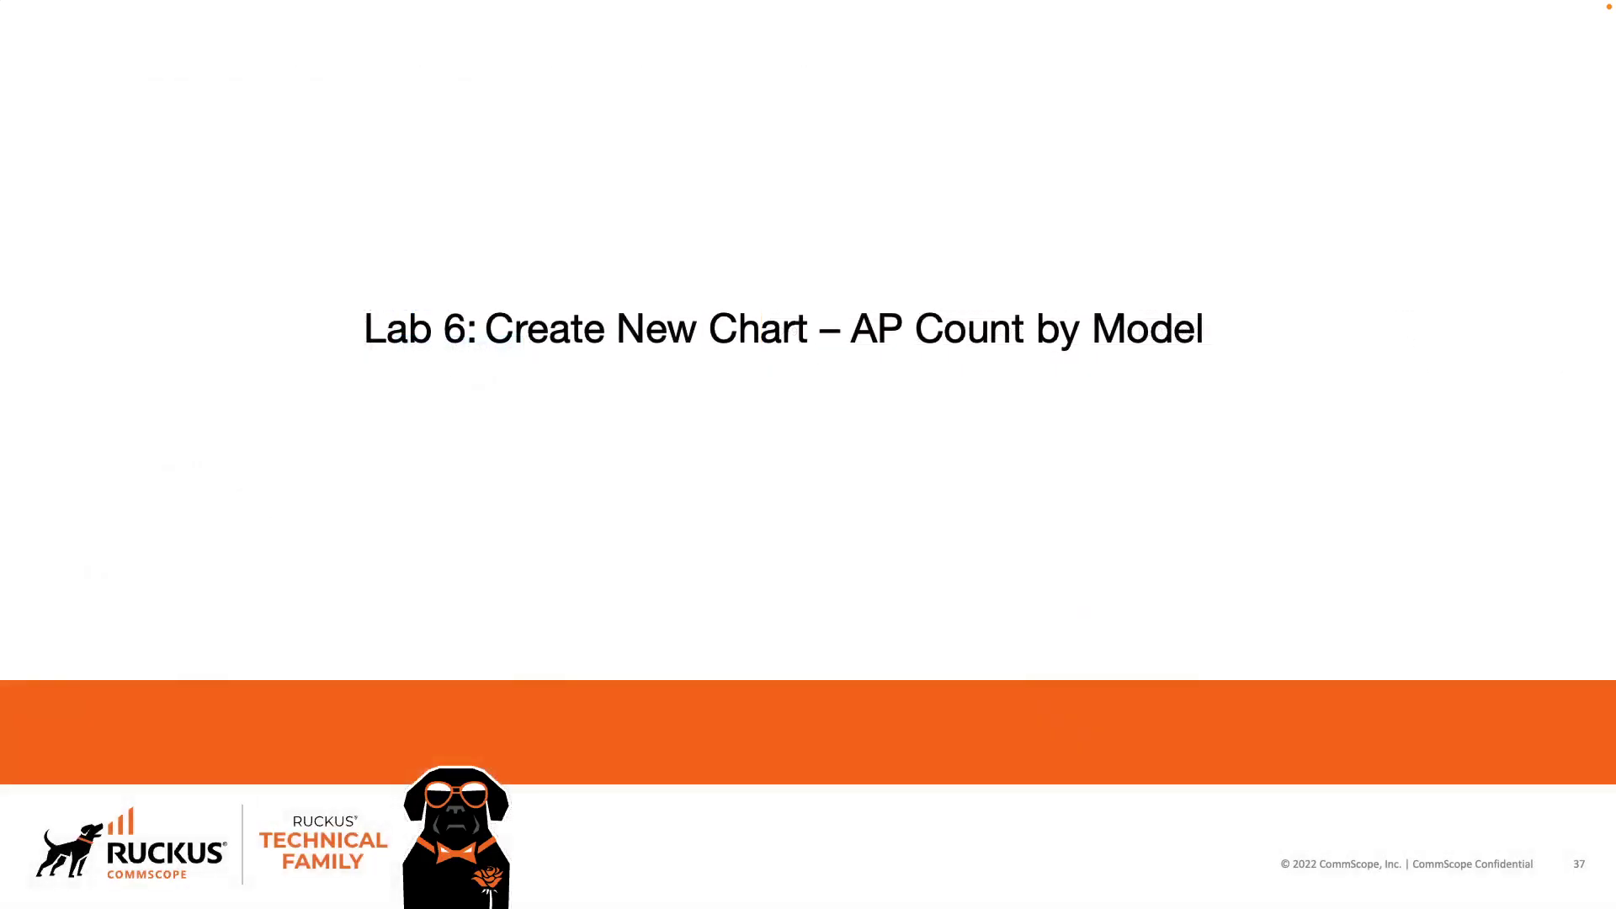
key("Right")
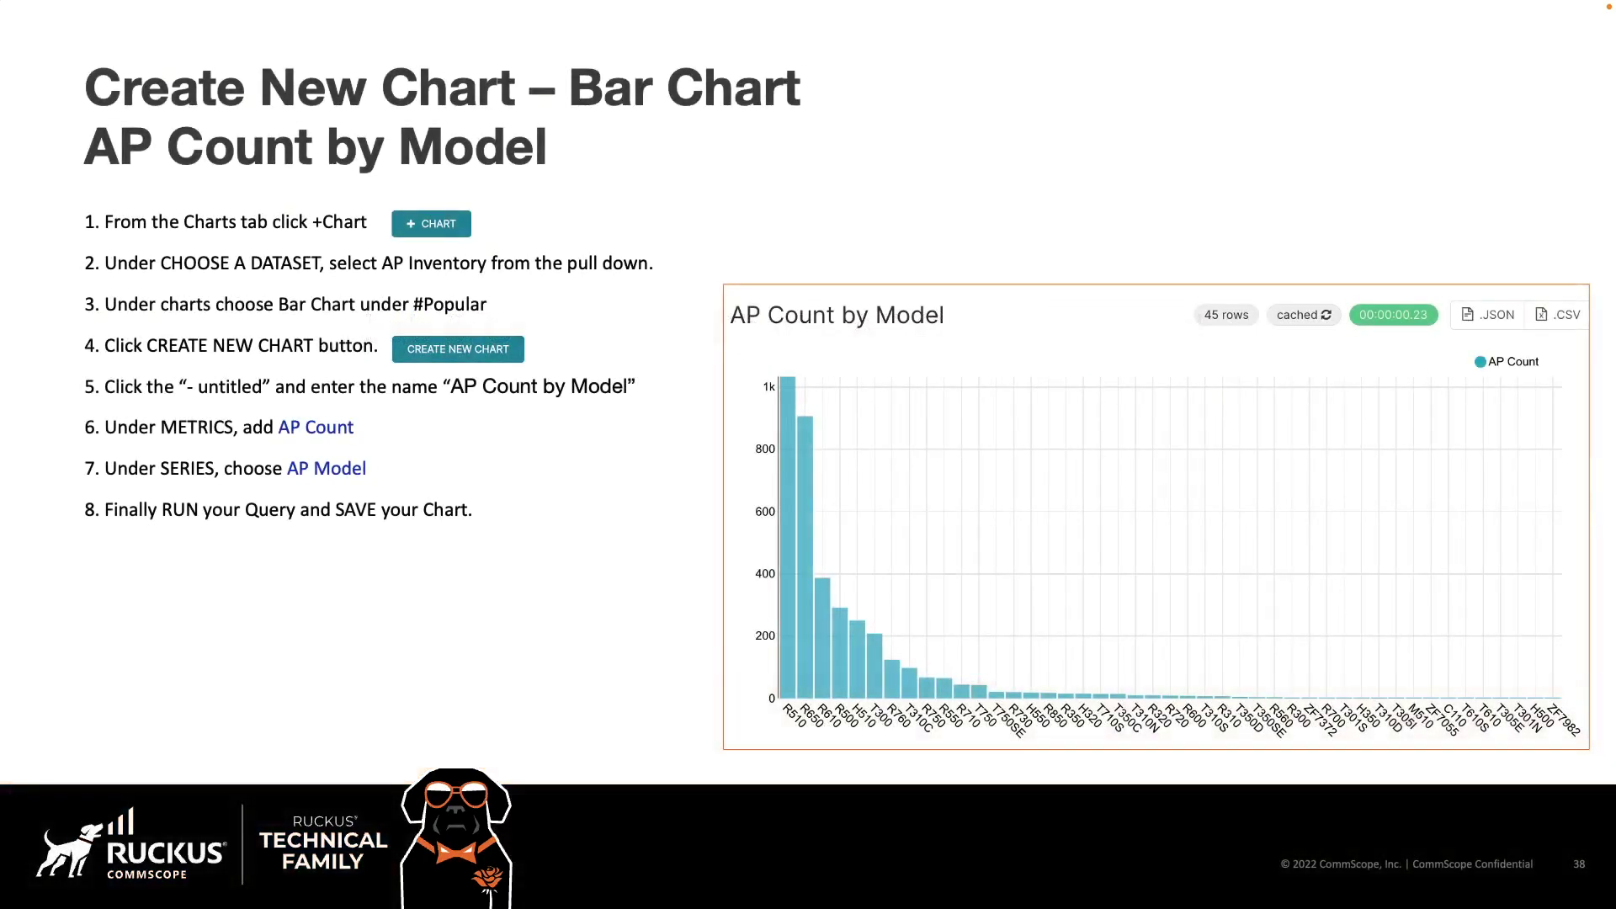
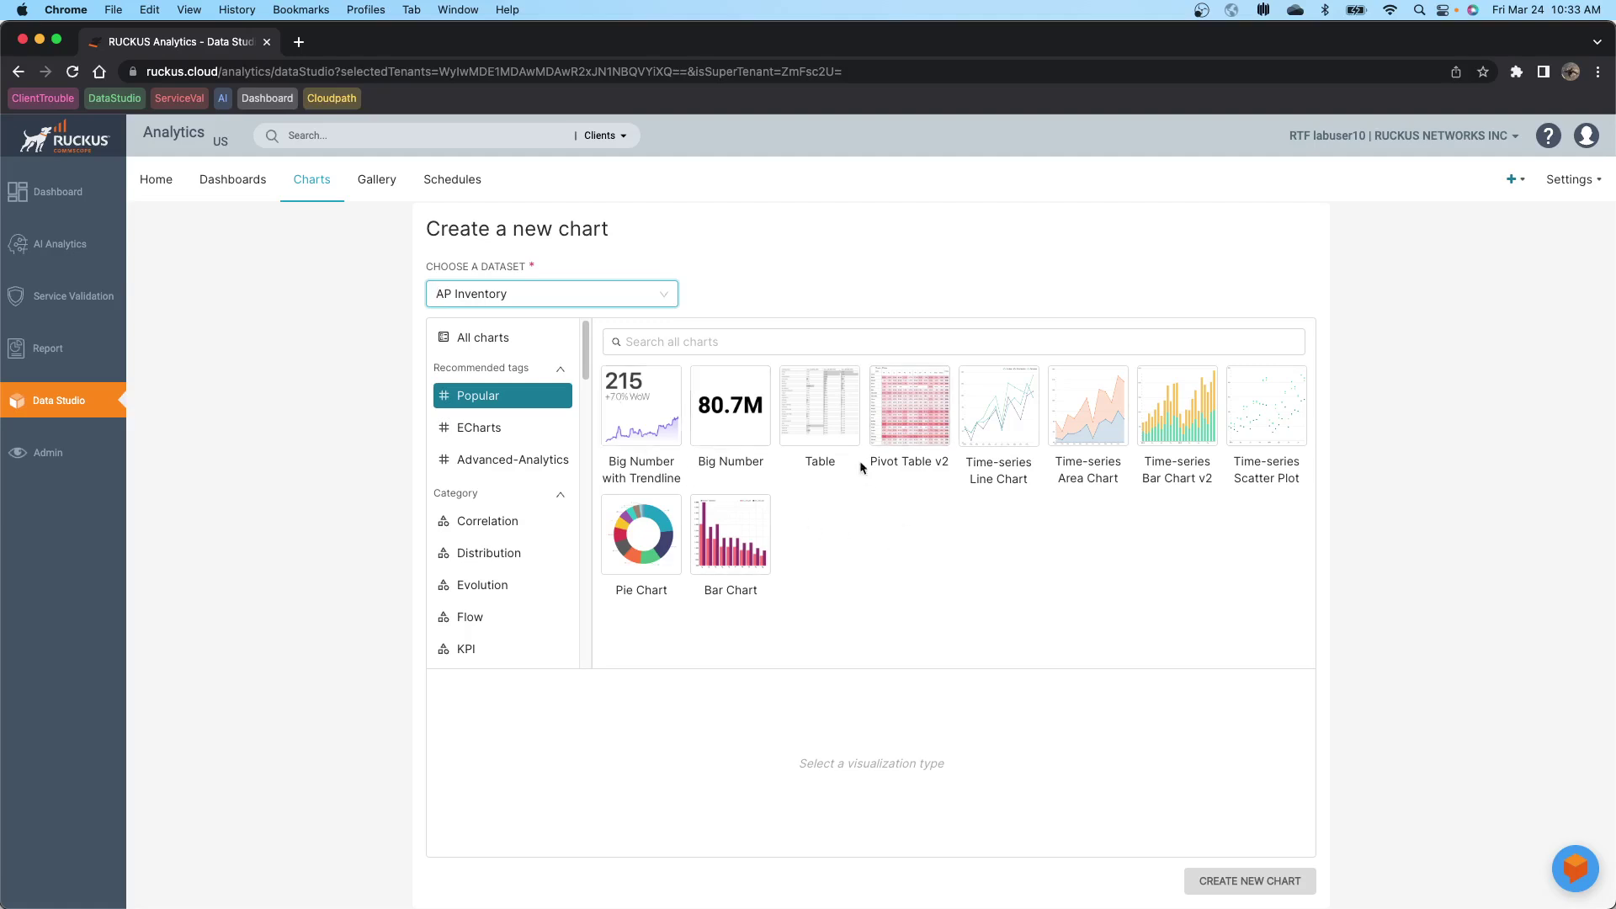
Step: Create a Table chart on the AP Inventory dataset and name it Underpowered APs -TH
left_click(830, 387)
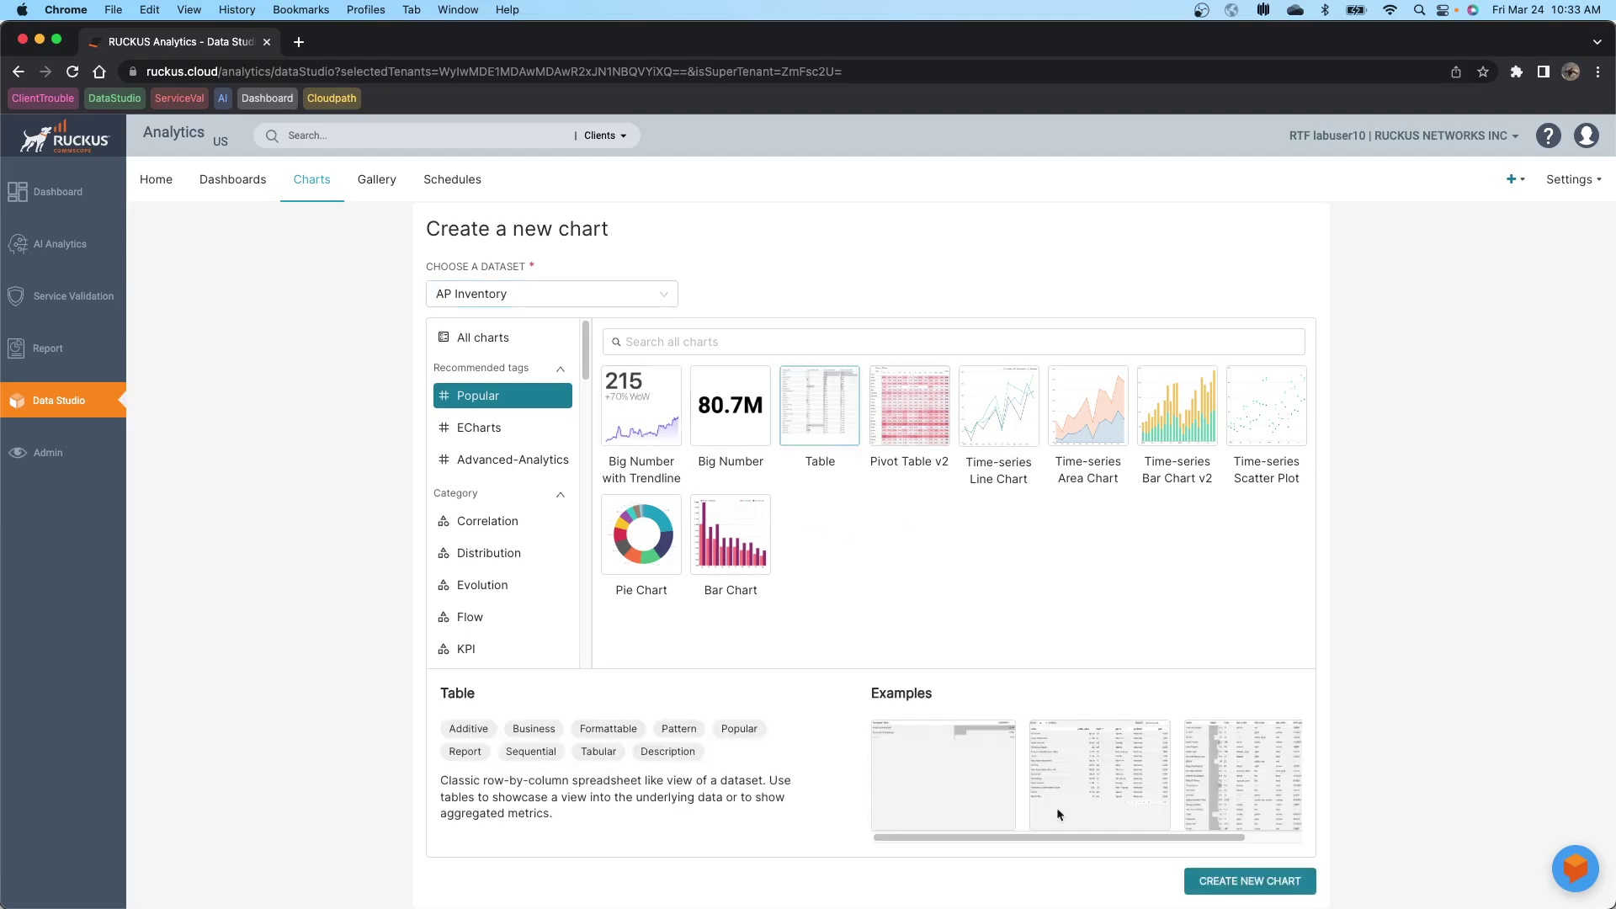
left_click(1241, 880)
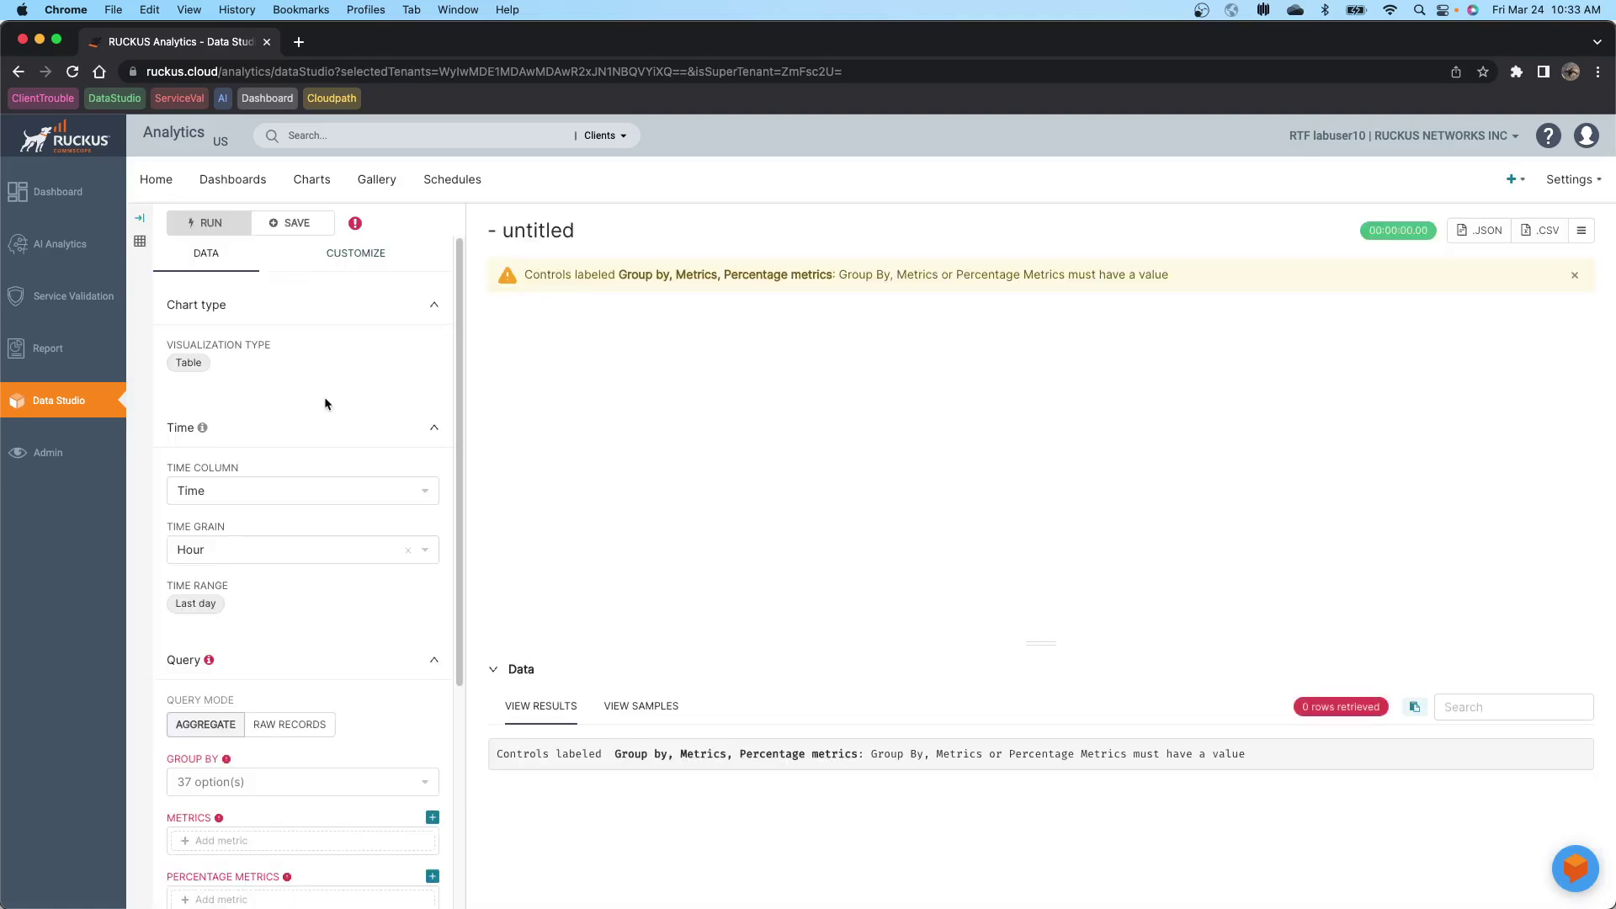
left_click(529, 229)
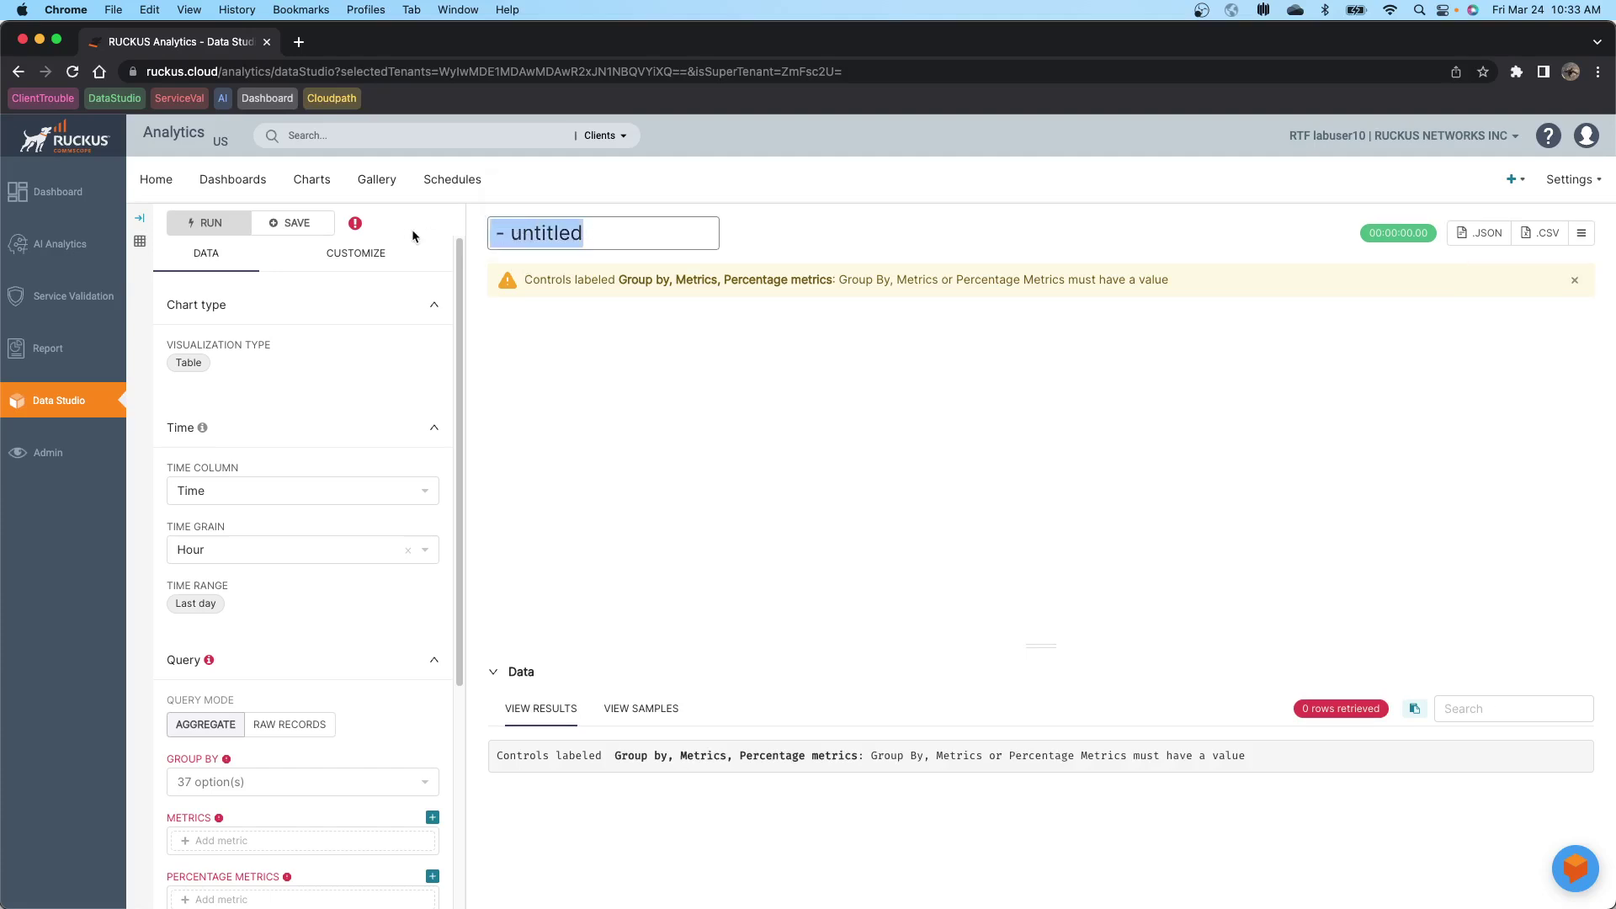
left_click_drag(594, 232, 416, 237)
type("Unde")
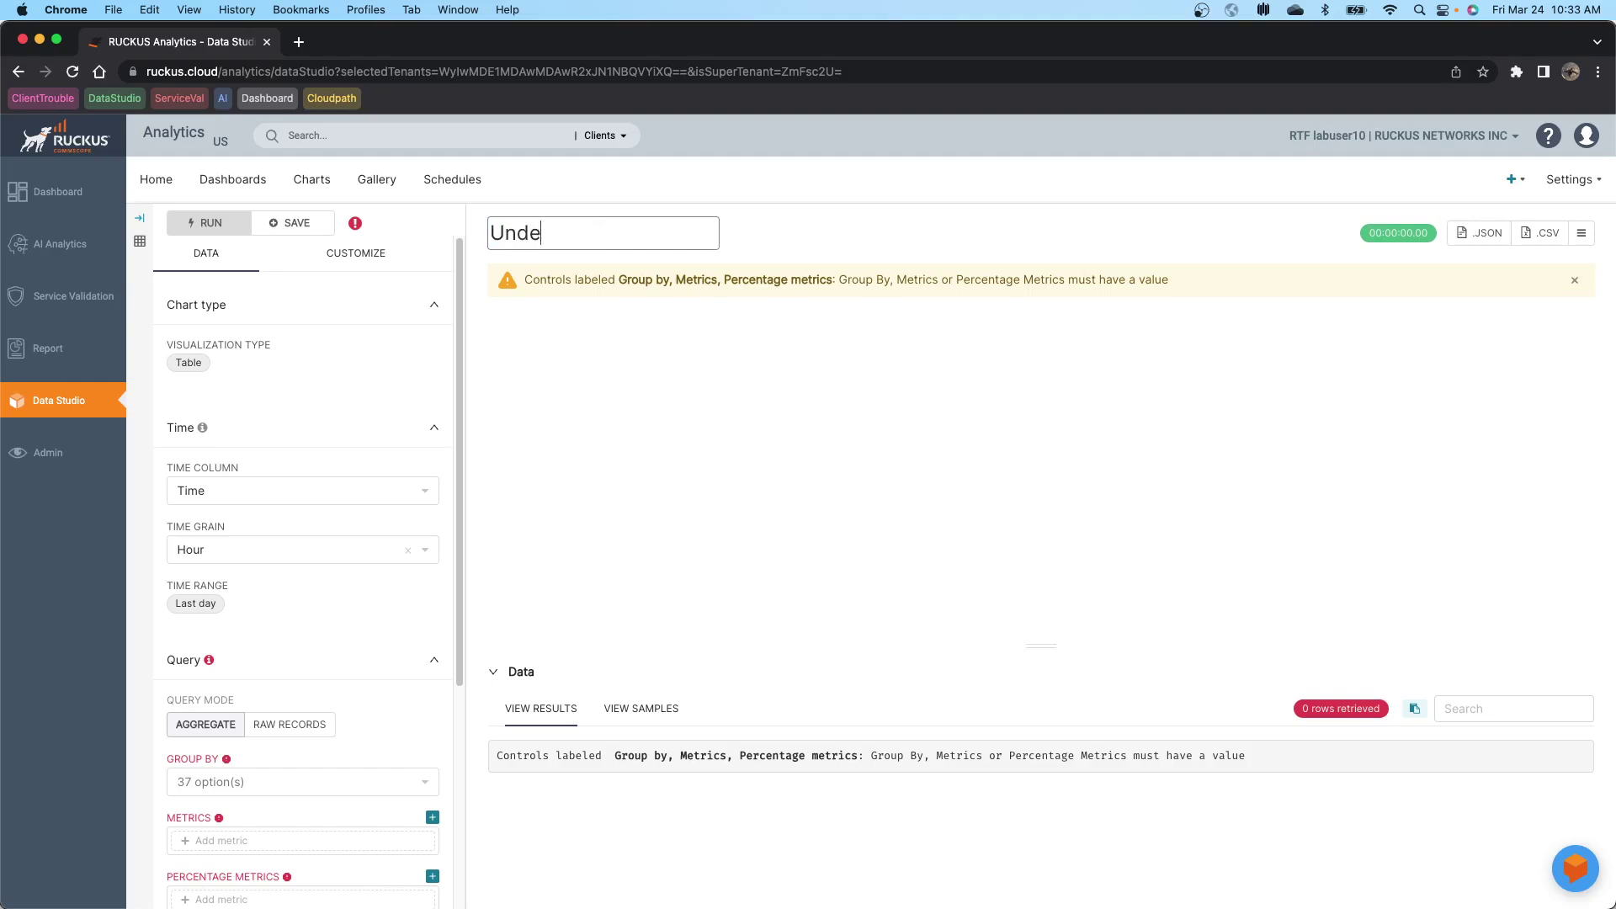
type("rpowered APs -")
key("BackSpace")
type("TH")
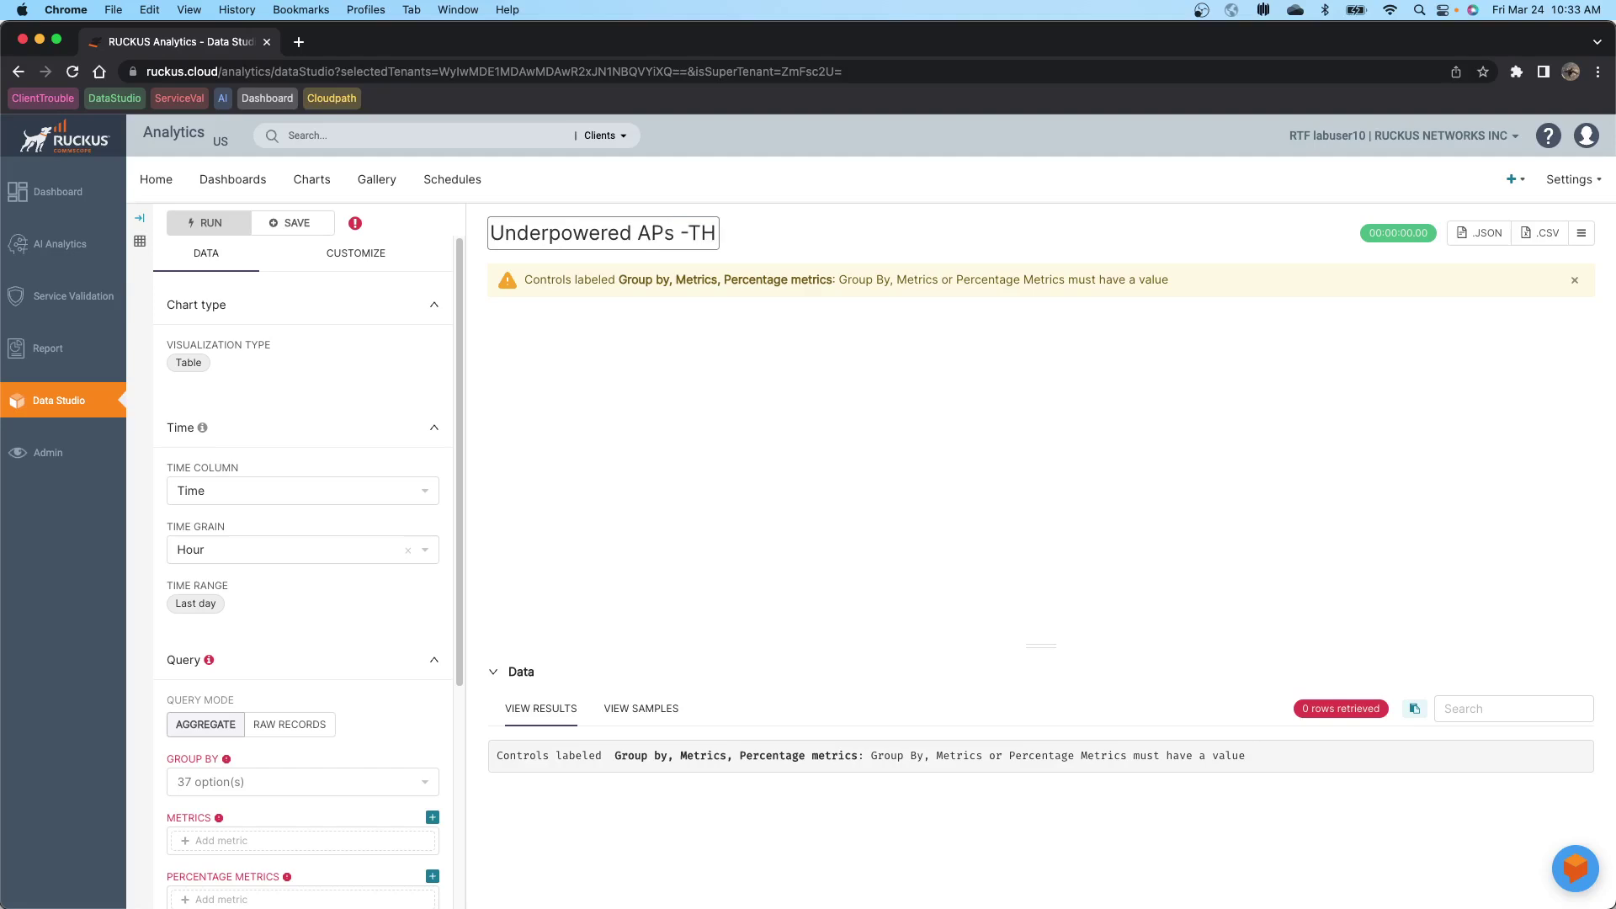
left_click(517, 443)
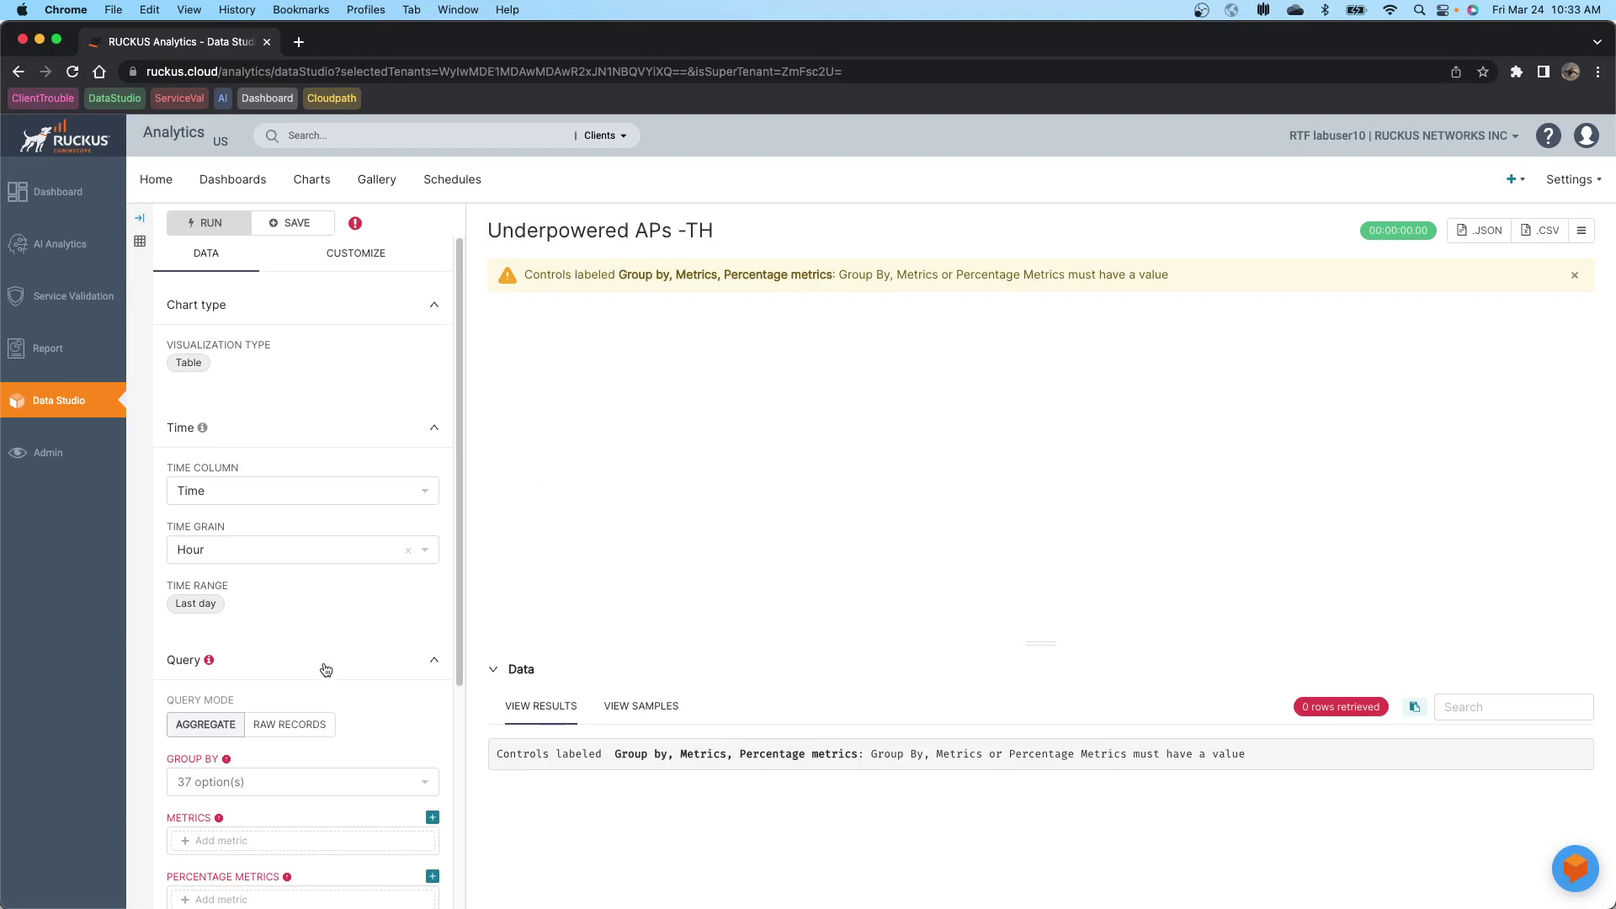
Step: Group the table query by AP Name and AP Model
scroll(326, 669, "down", 1)
scroll(325, 669, "down", 5)
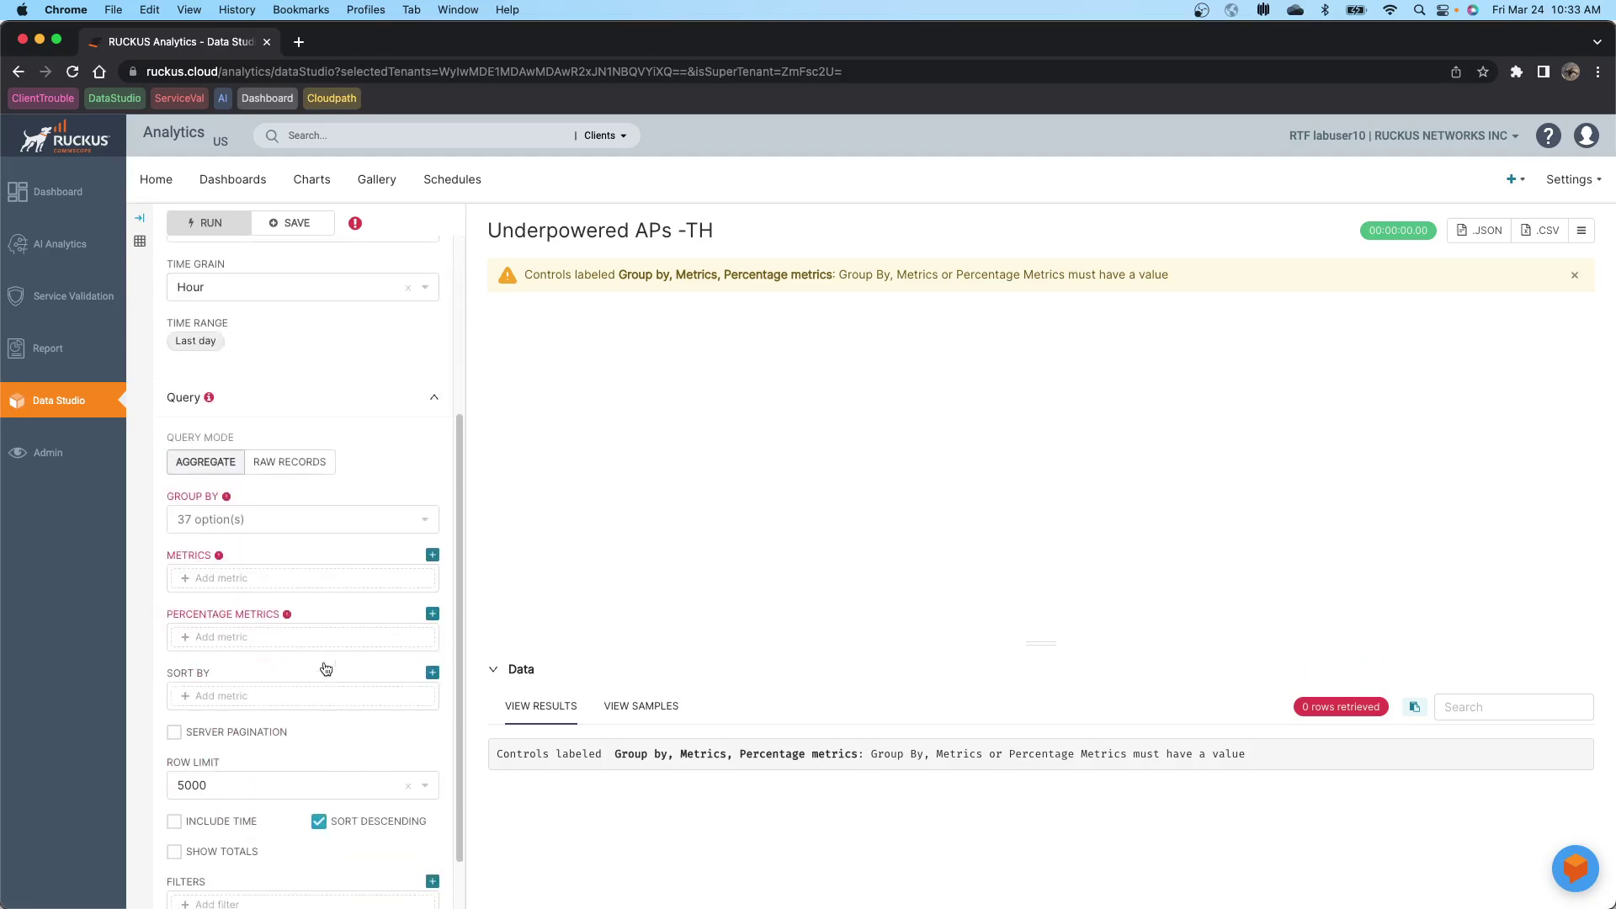
left_click(244, 519)
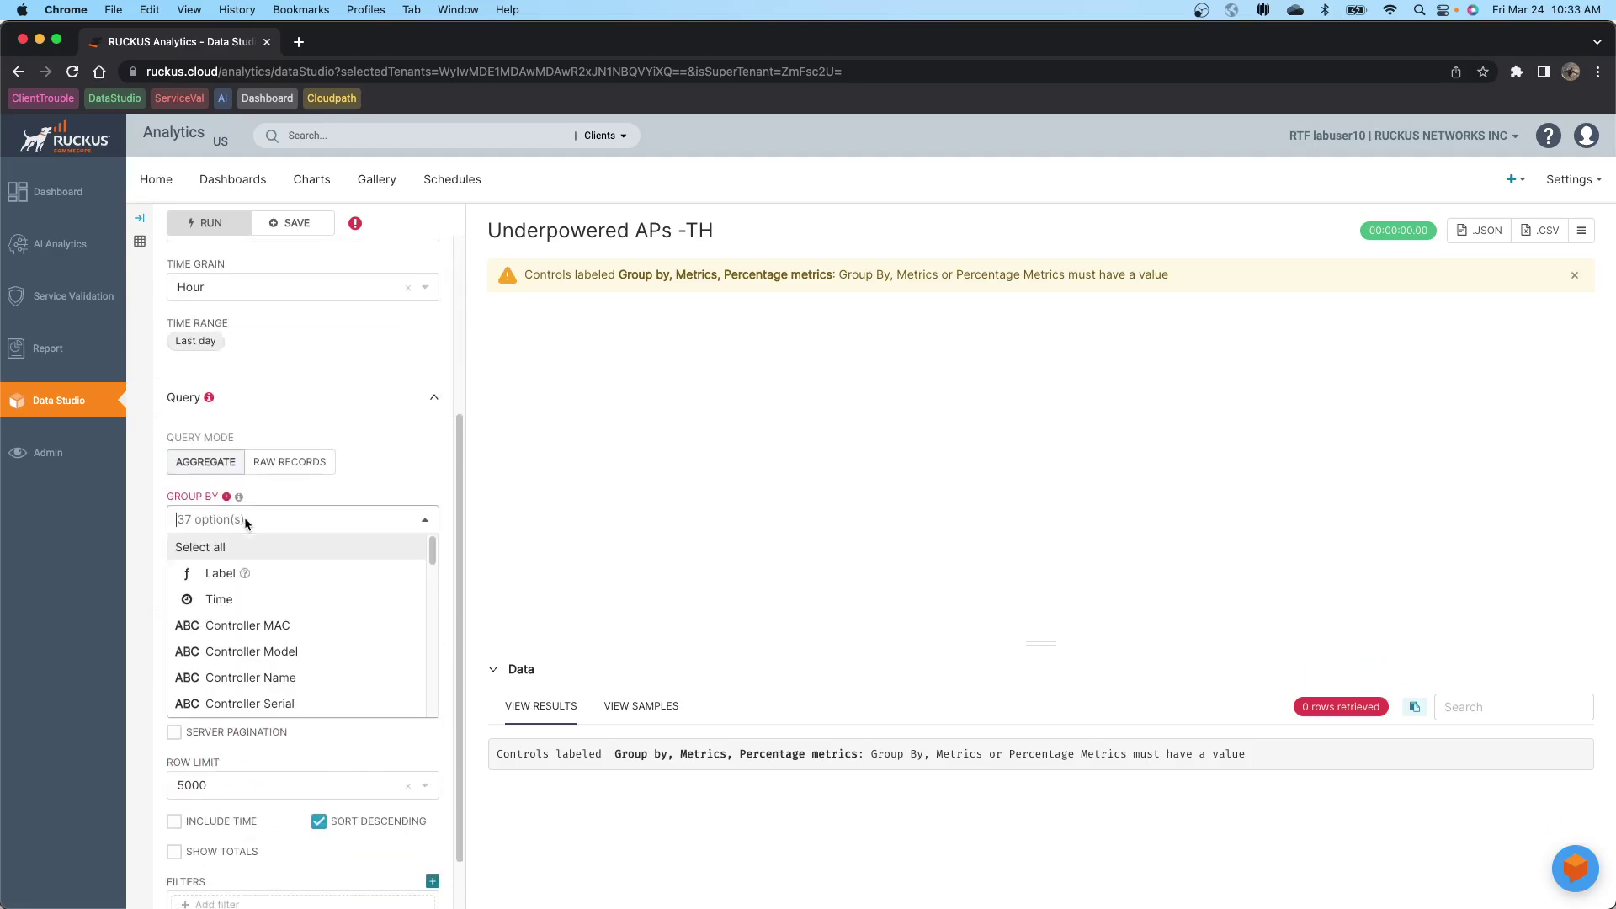
scroll(240, 639, "down", 2)
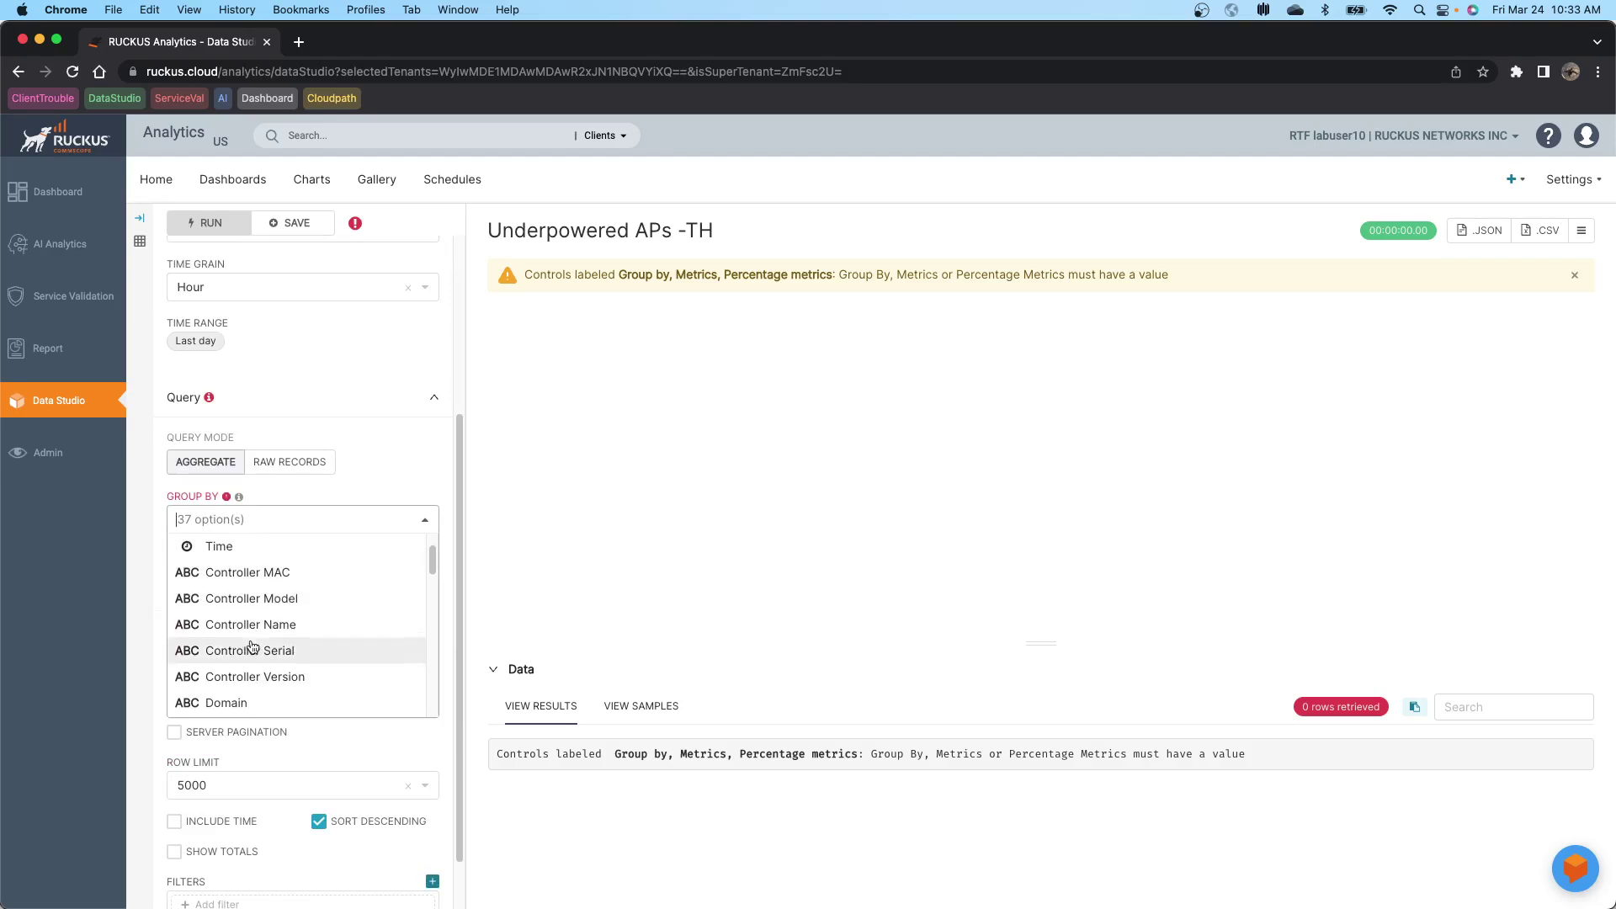
scroll(251, 646, "down", 5)
left_click(240, 624)
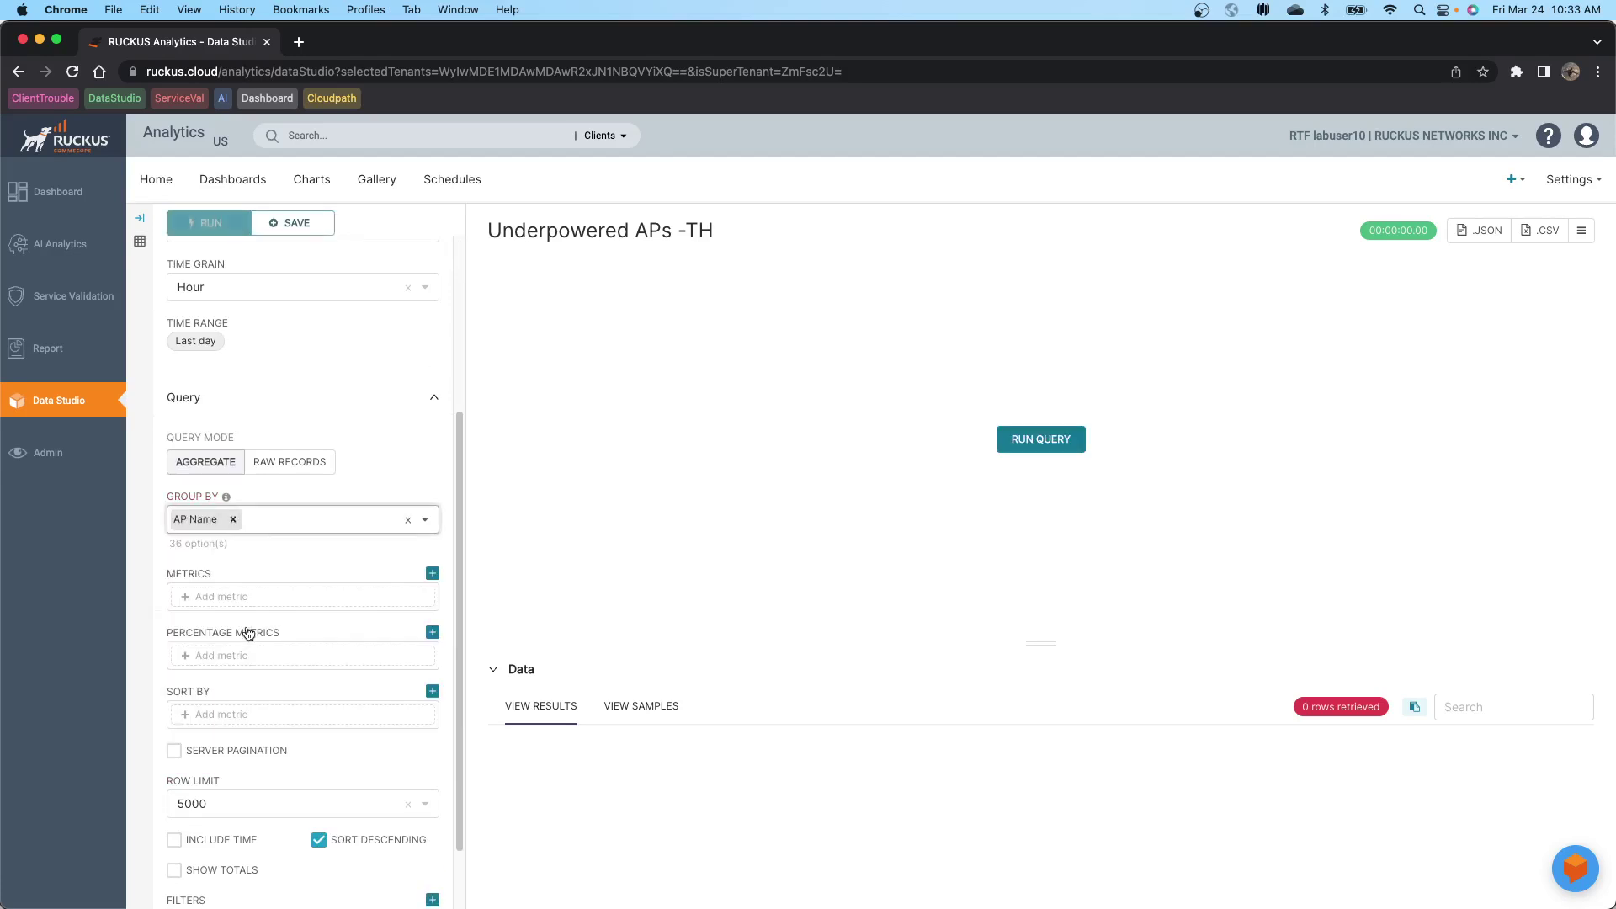
left_click(277, 518)
scroll(261, 659, "down", 5)
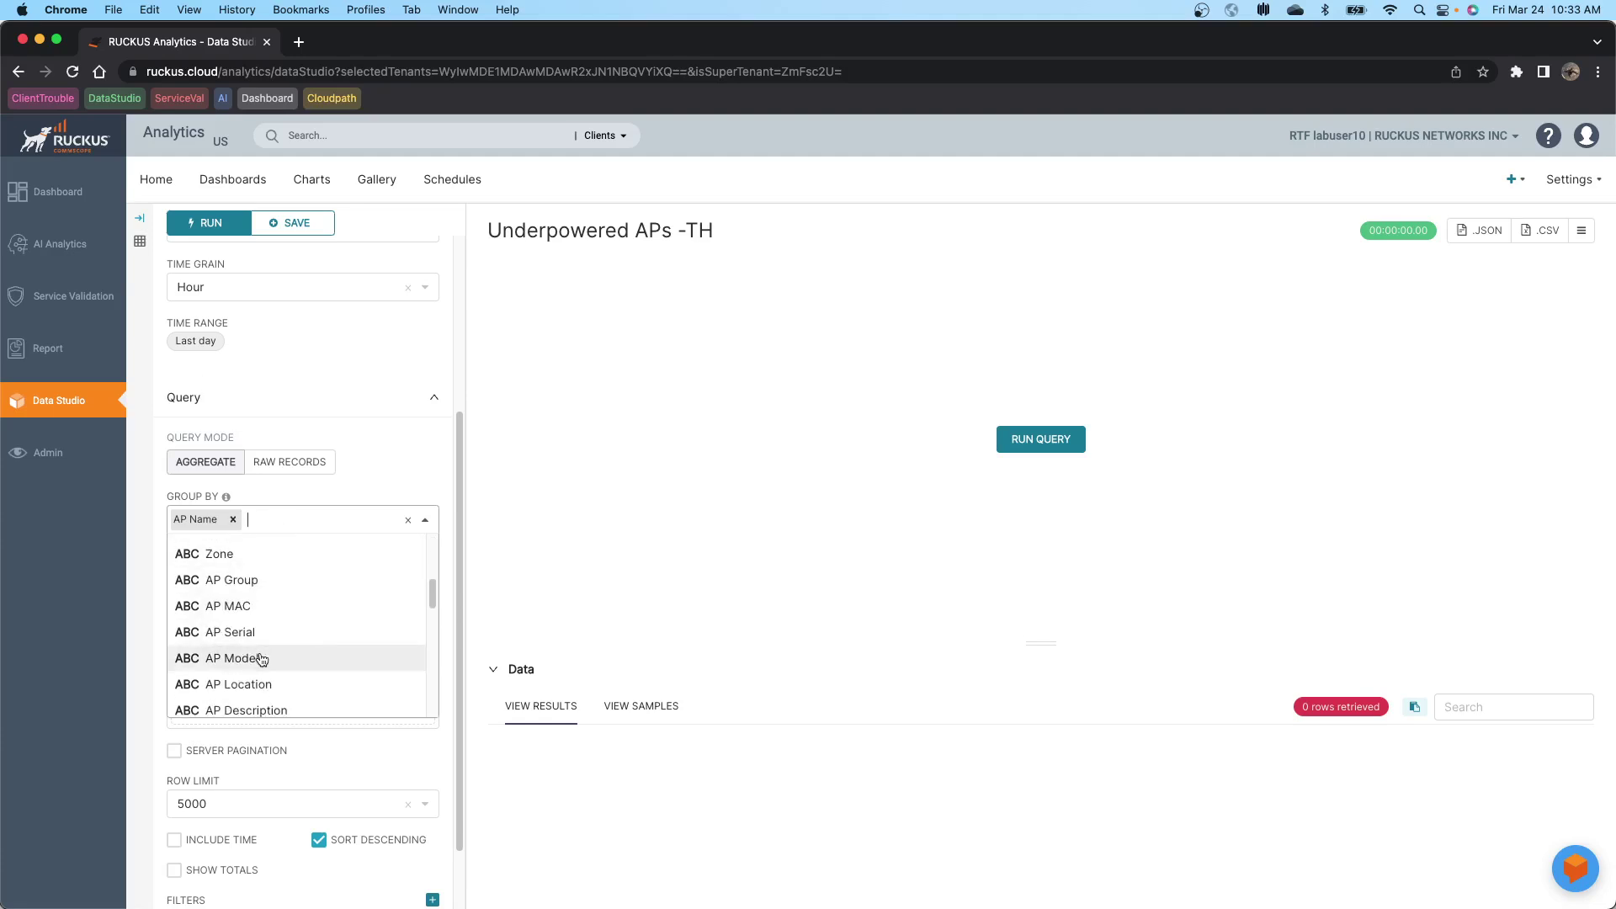
left_click(261, 658)
Step: Add AP Serial and AP MAC to the query's group-by columns
left_click(350, 518)
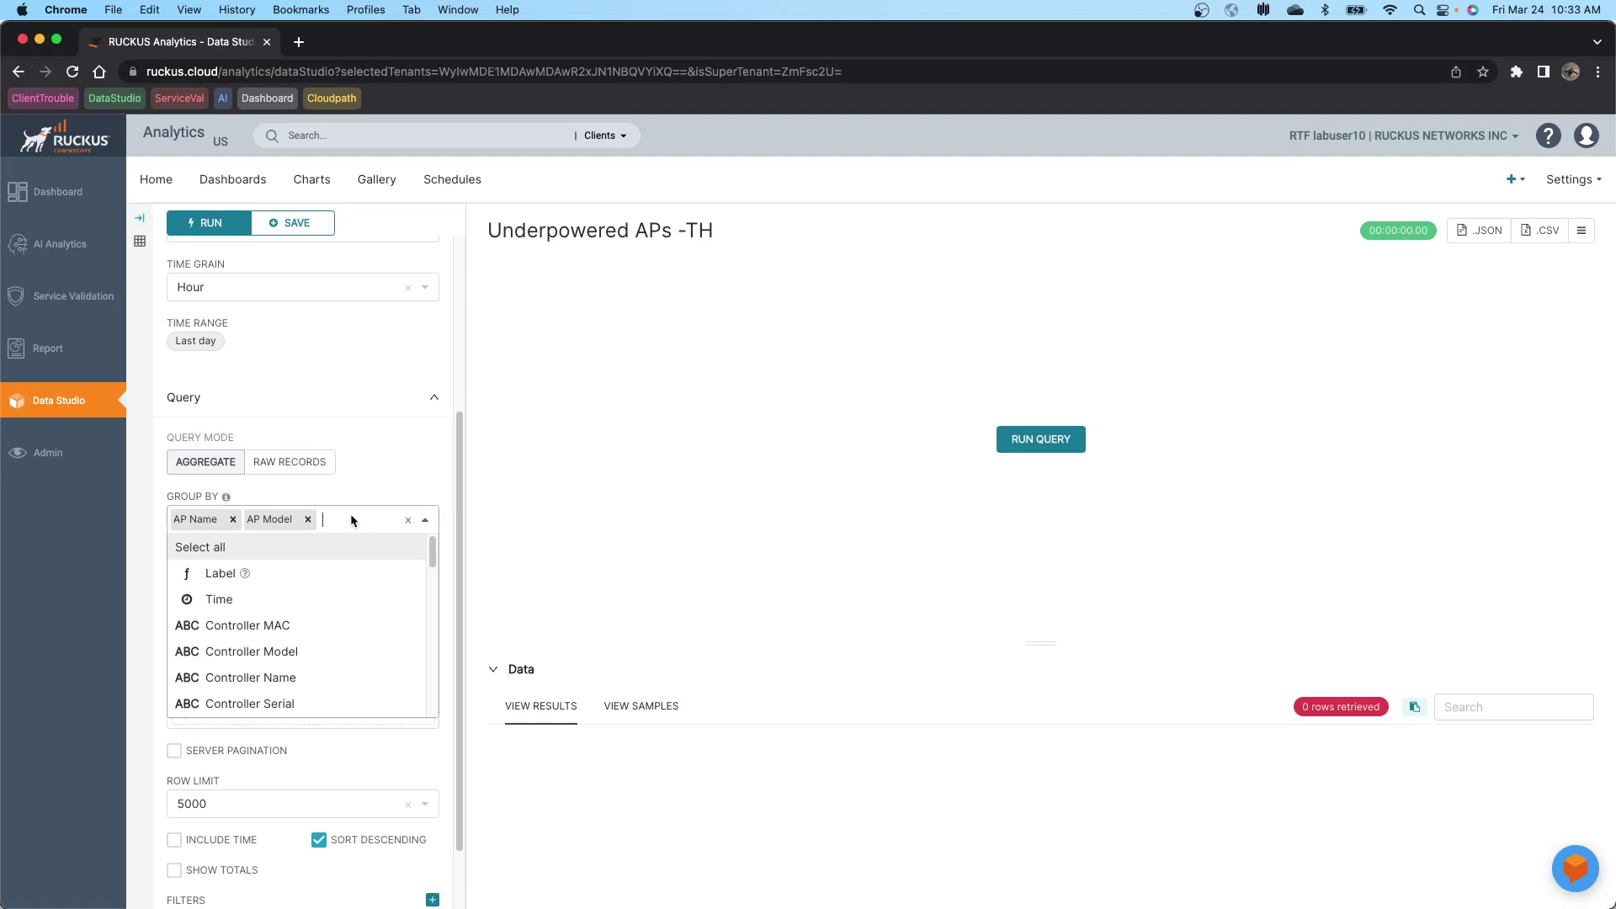
scroll(257, 654, "down", 5)
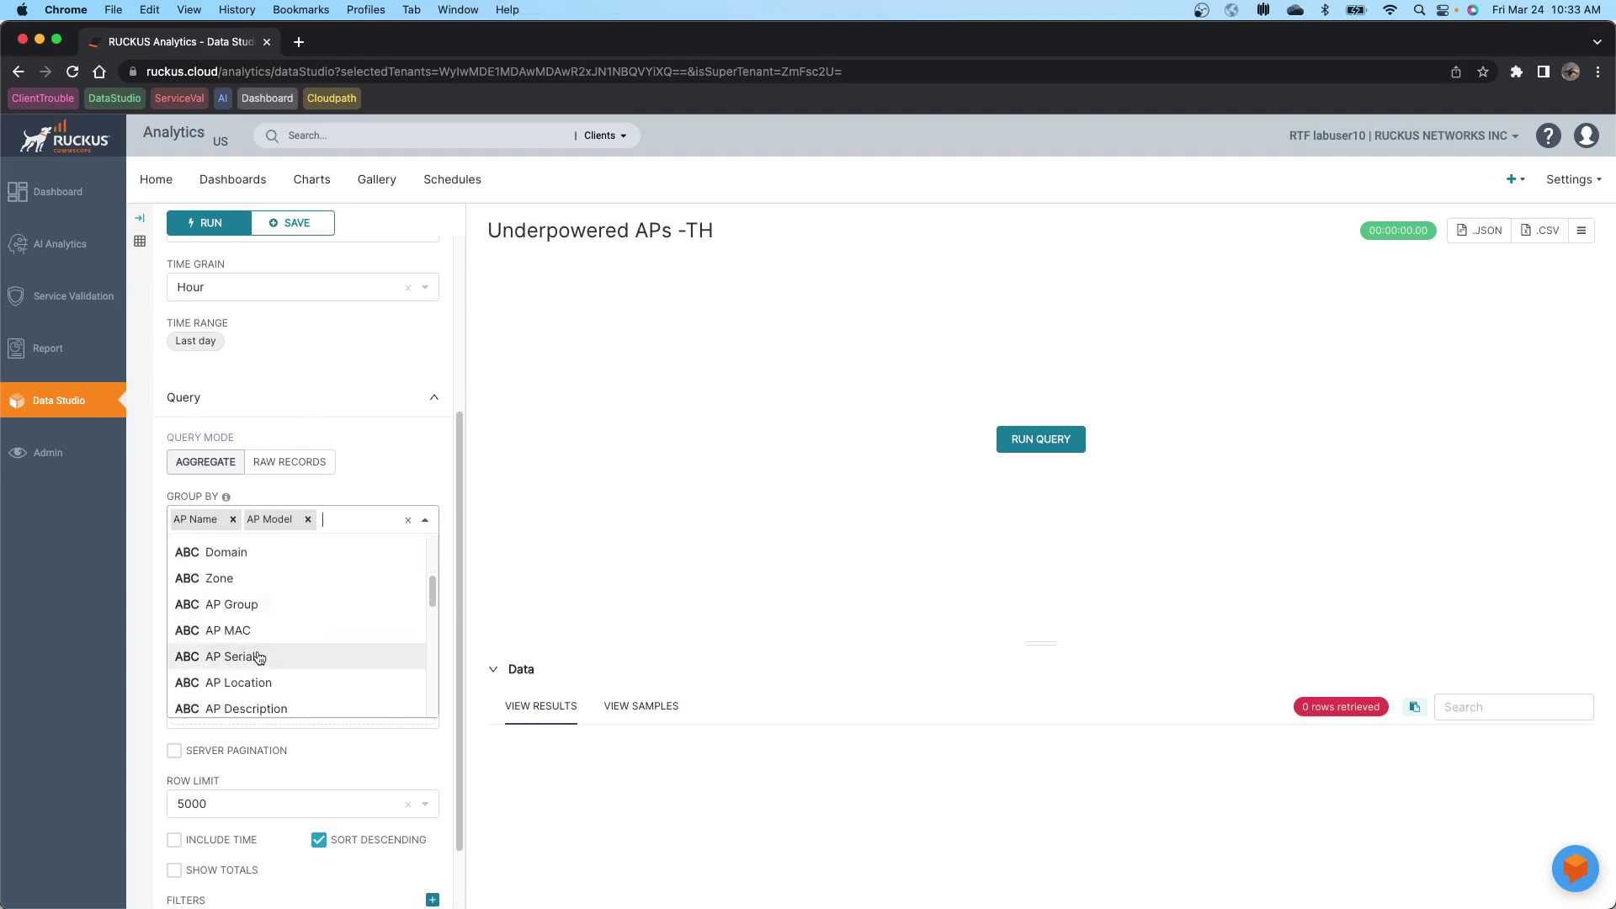
left_click(260, 658)
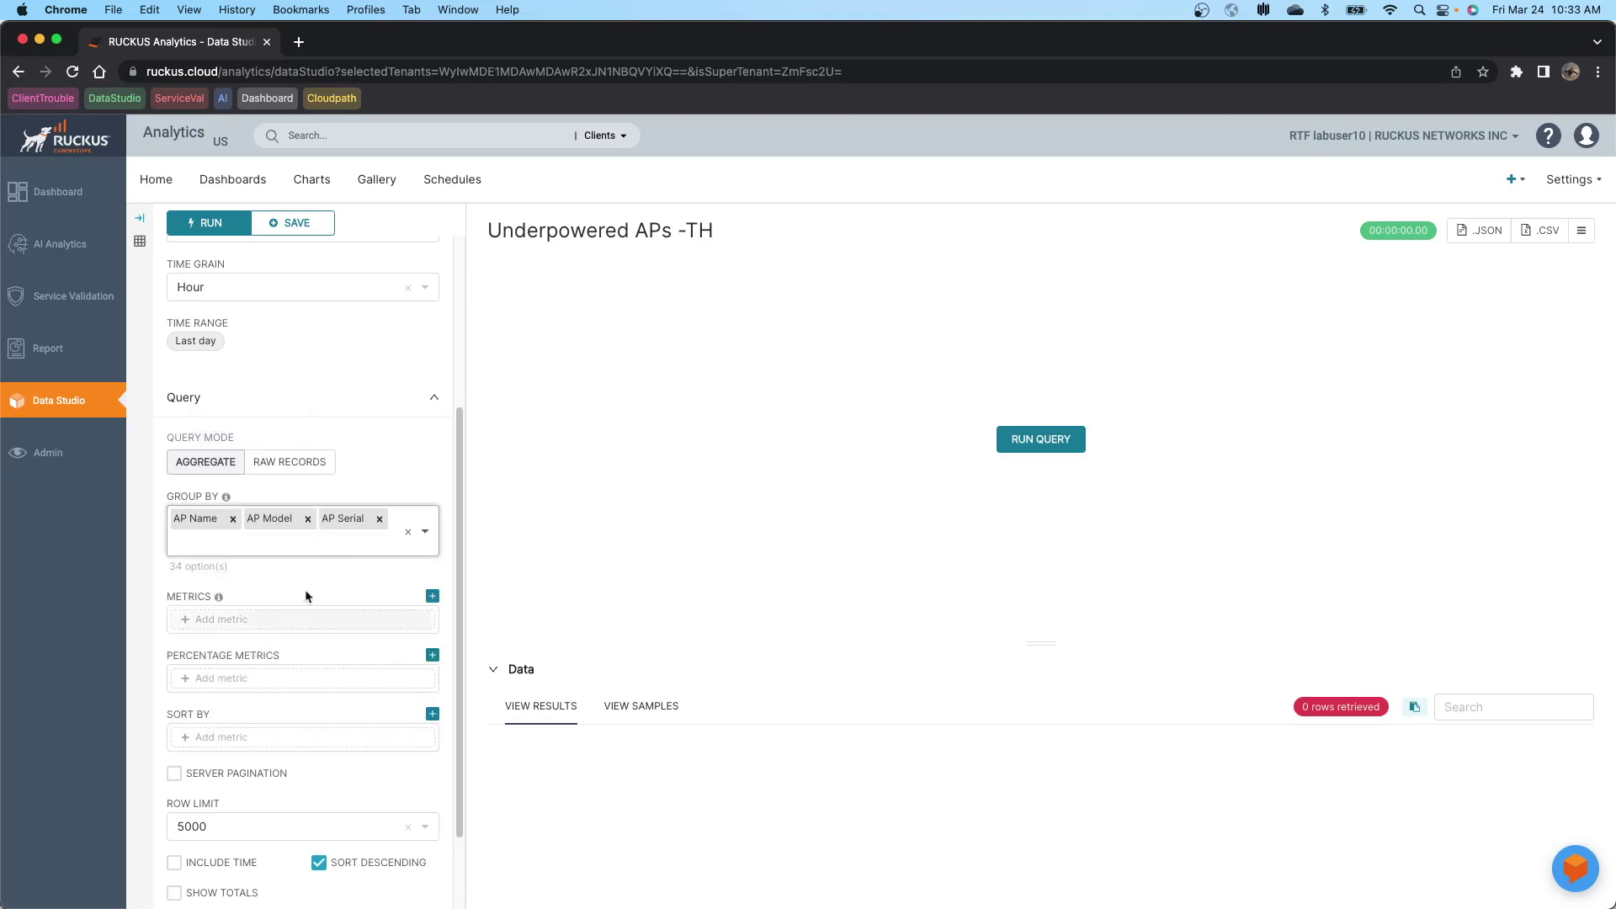
left_click(341, 550)
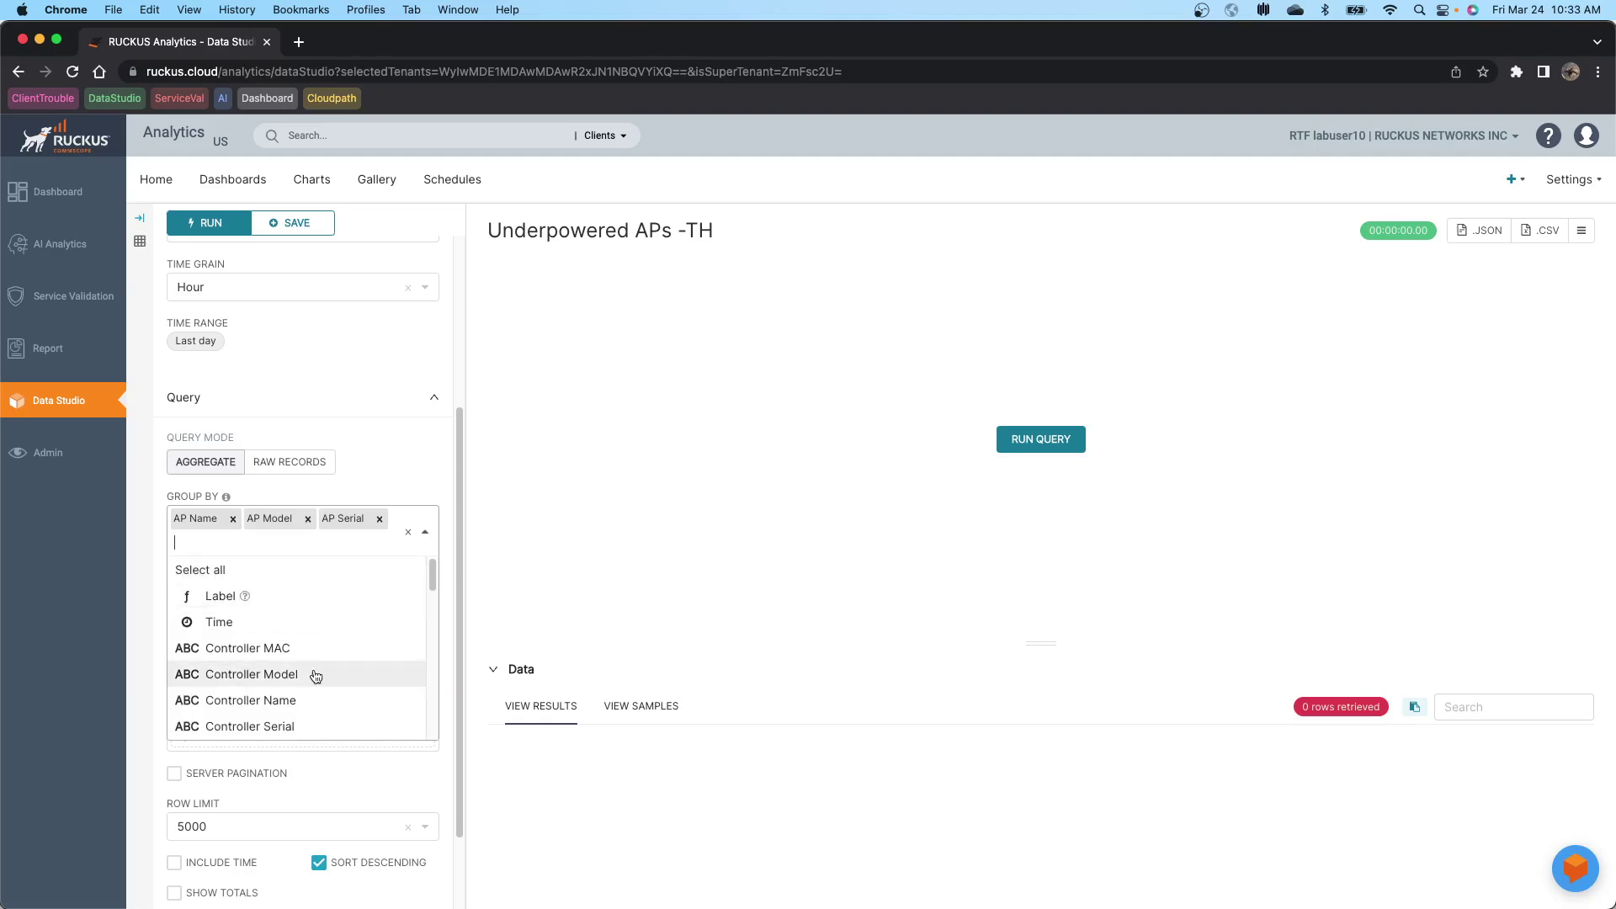
scroll(313, 671, "down", 3)
scroll(314, 676, "down", 2)
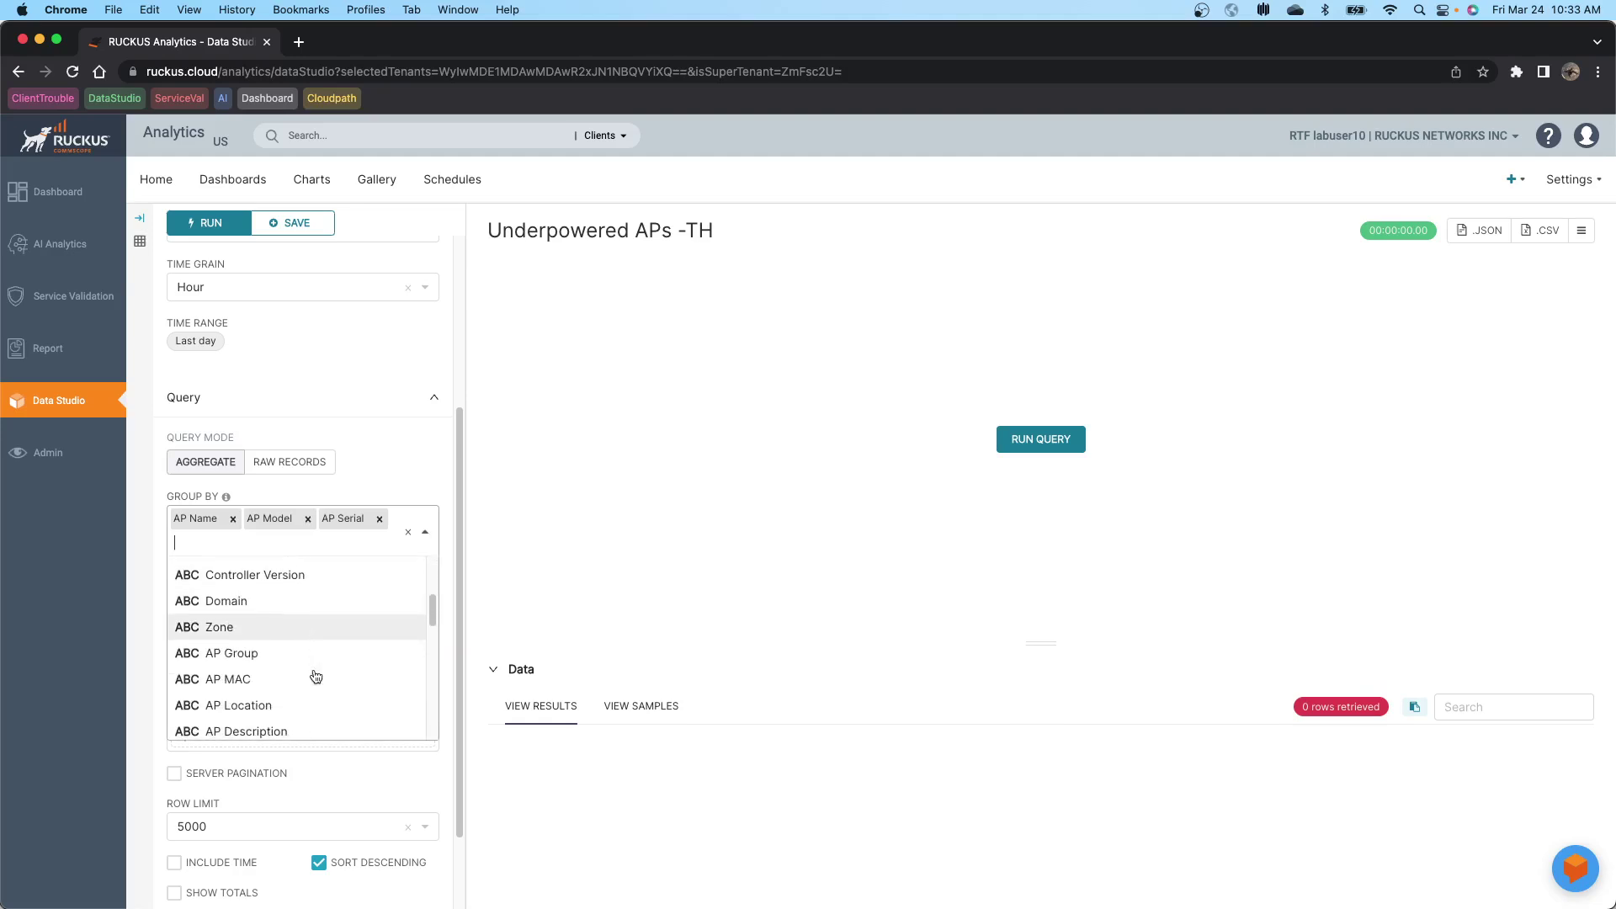
left_click(251, 682)
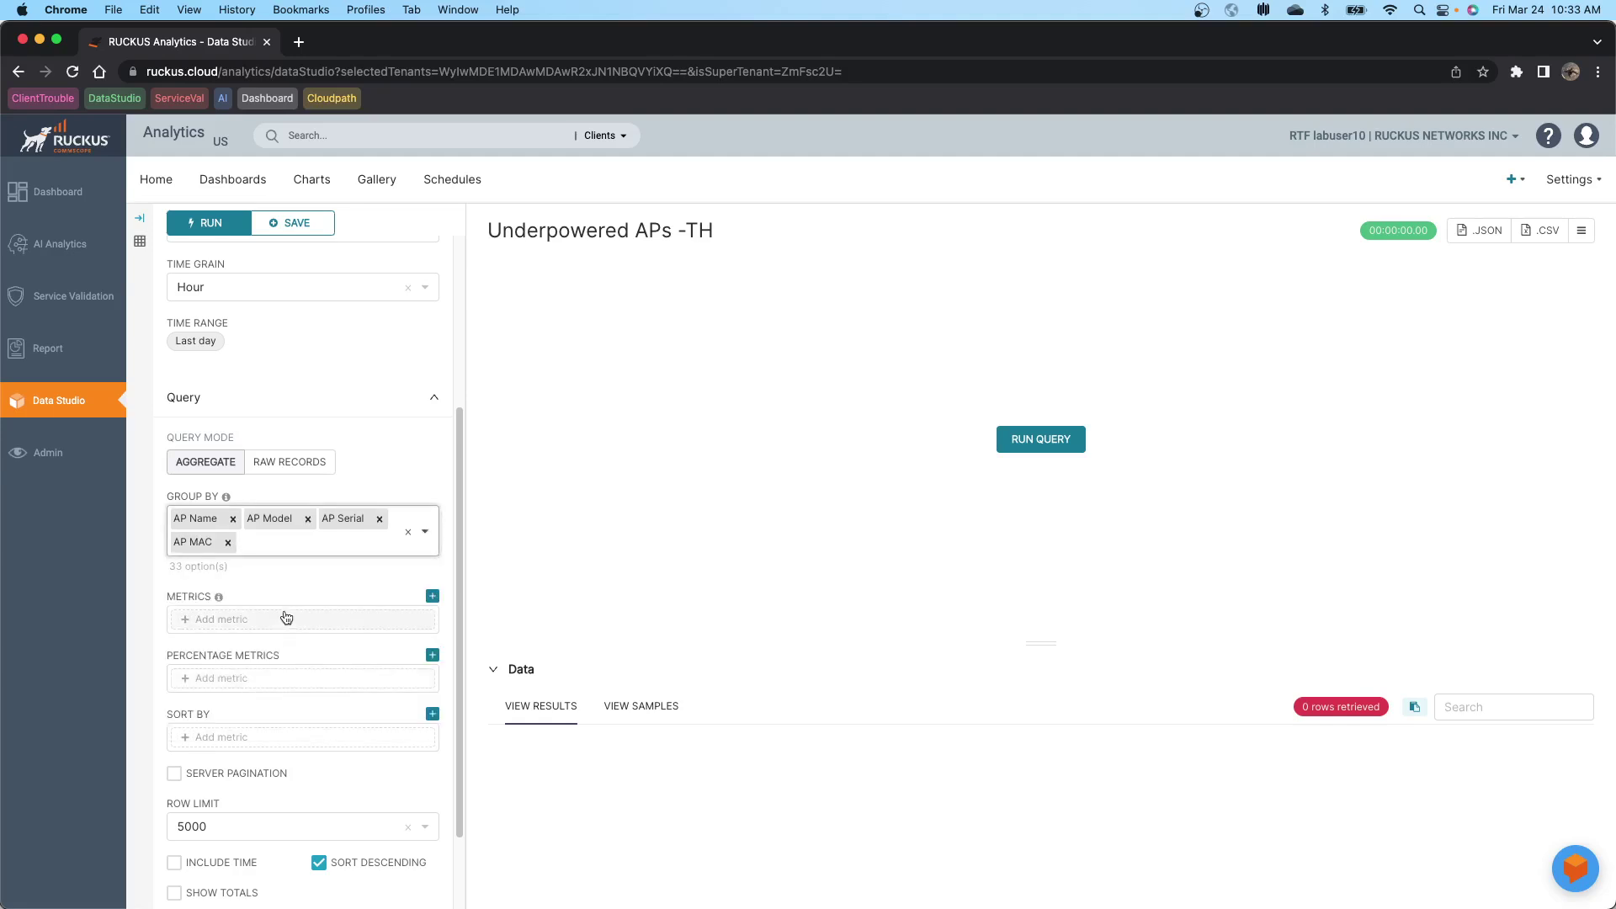
Step: Add Zone and POE Mode to the query's group-by columns
left_click(265, 551)
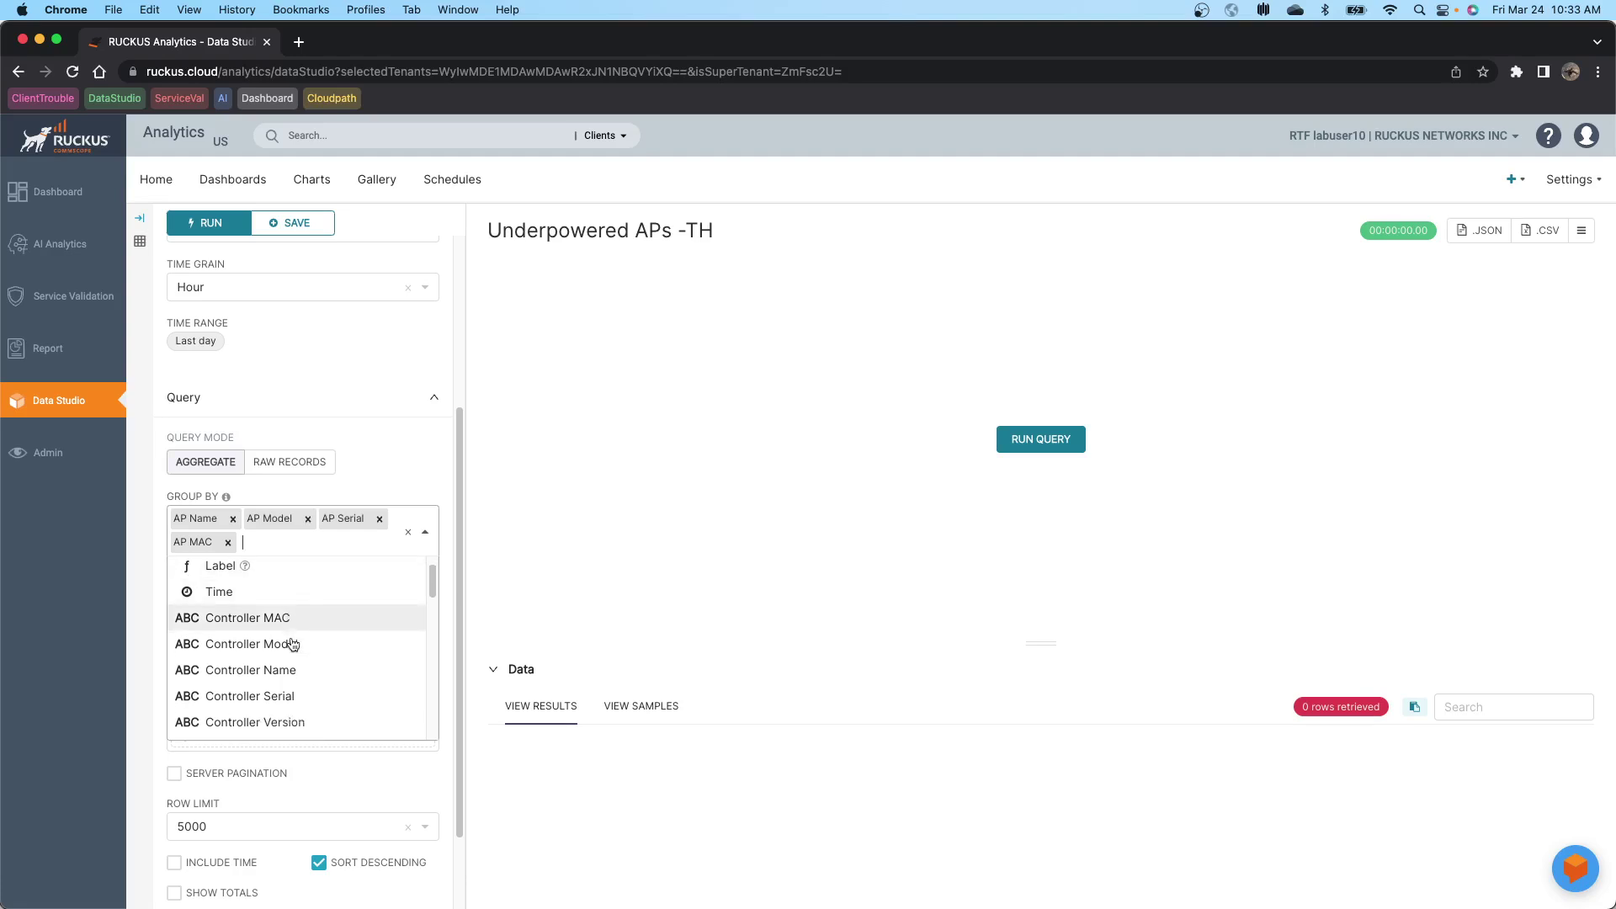
scroll(288, 644, "down", 4)
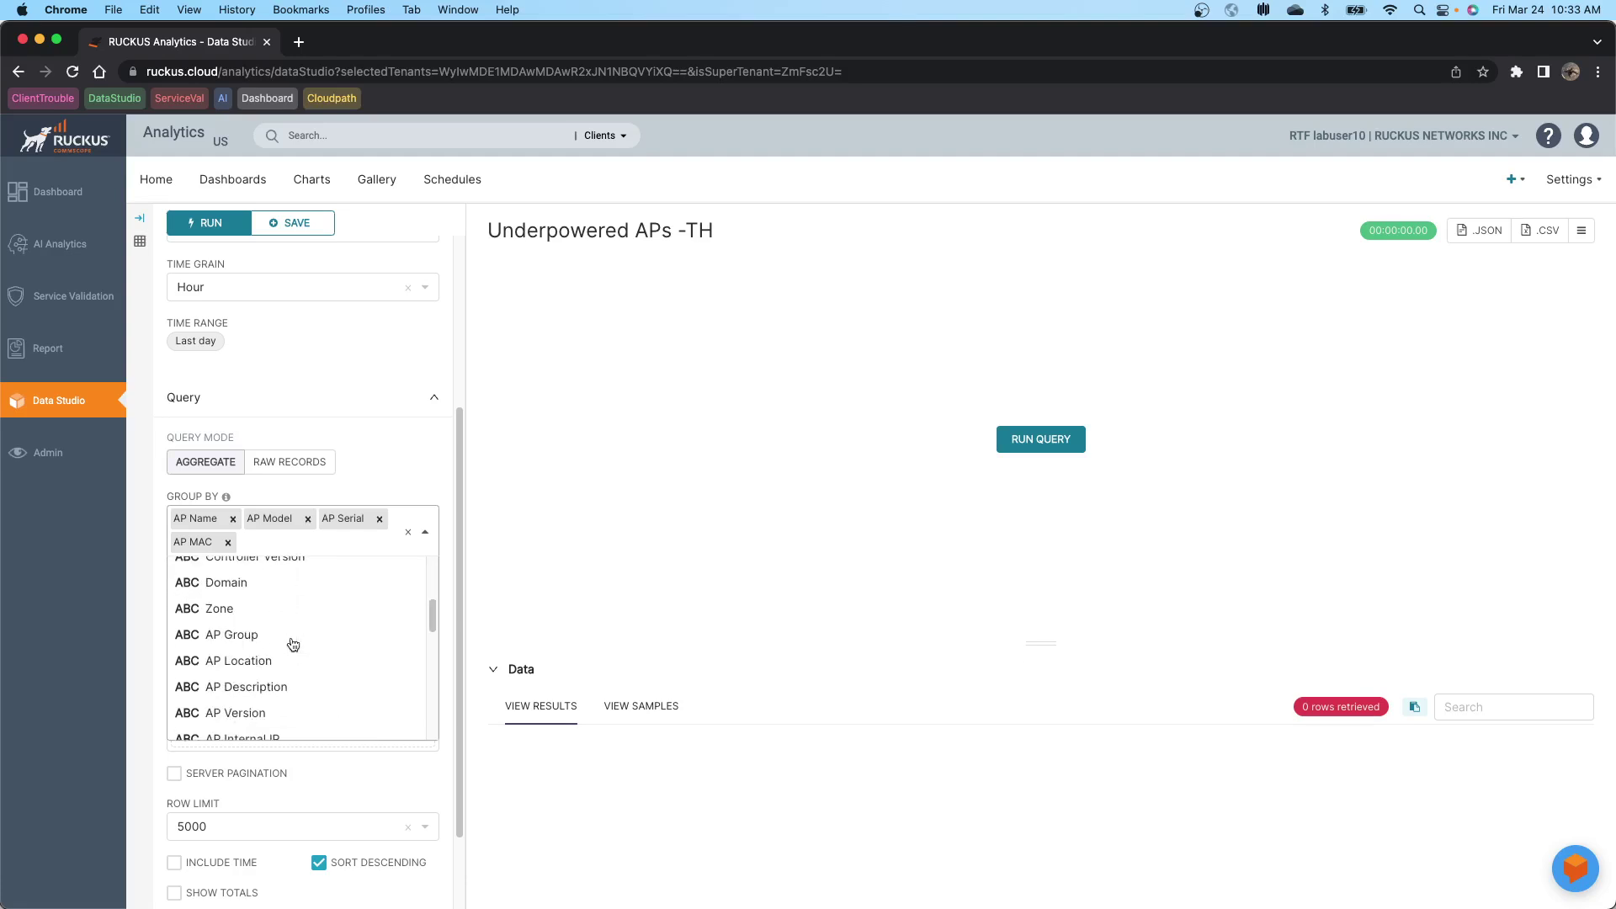
left_click(226, 606)
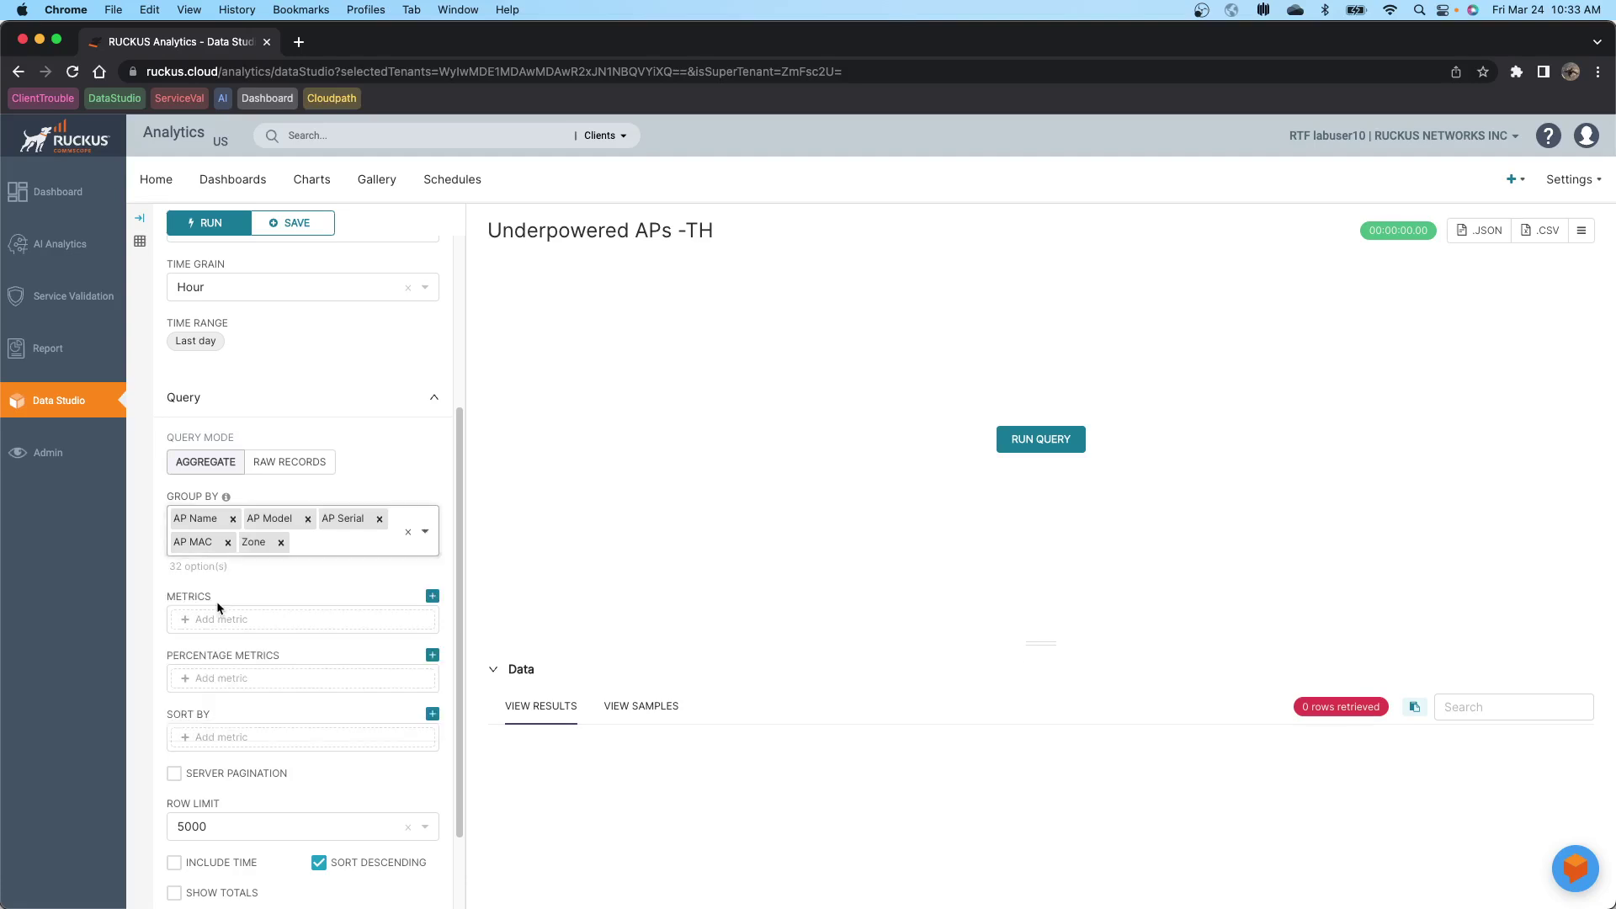
left_click(325, 546)
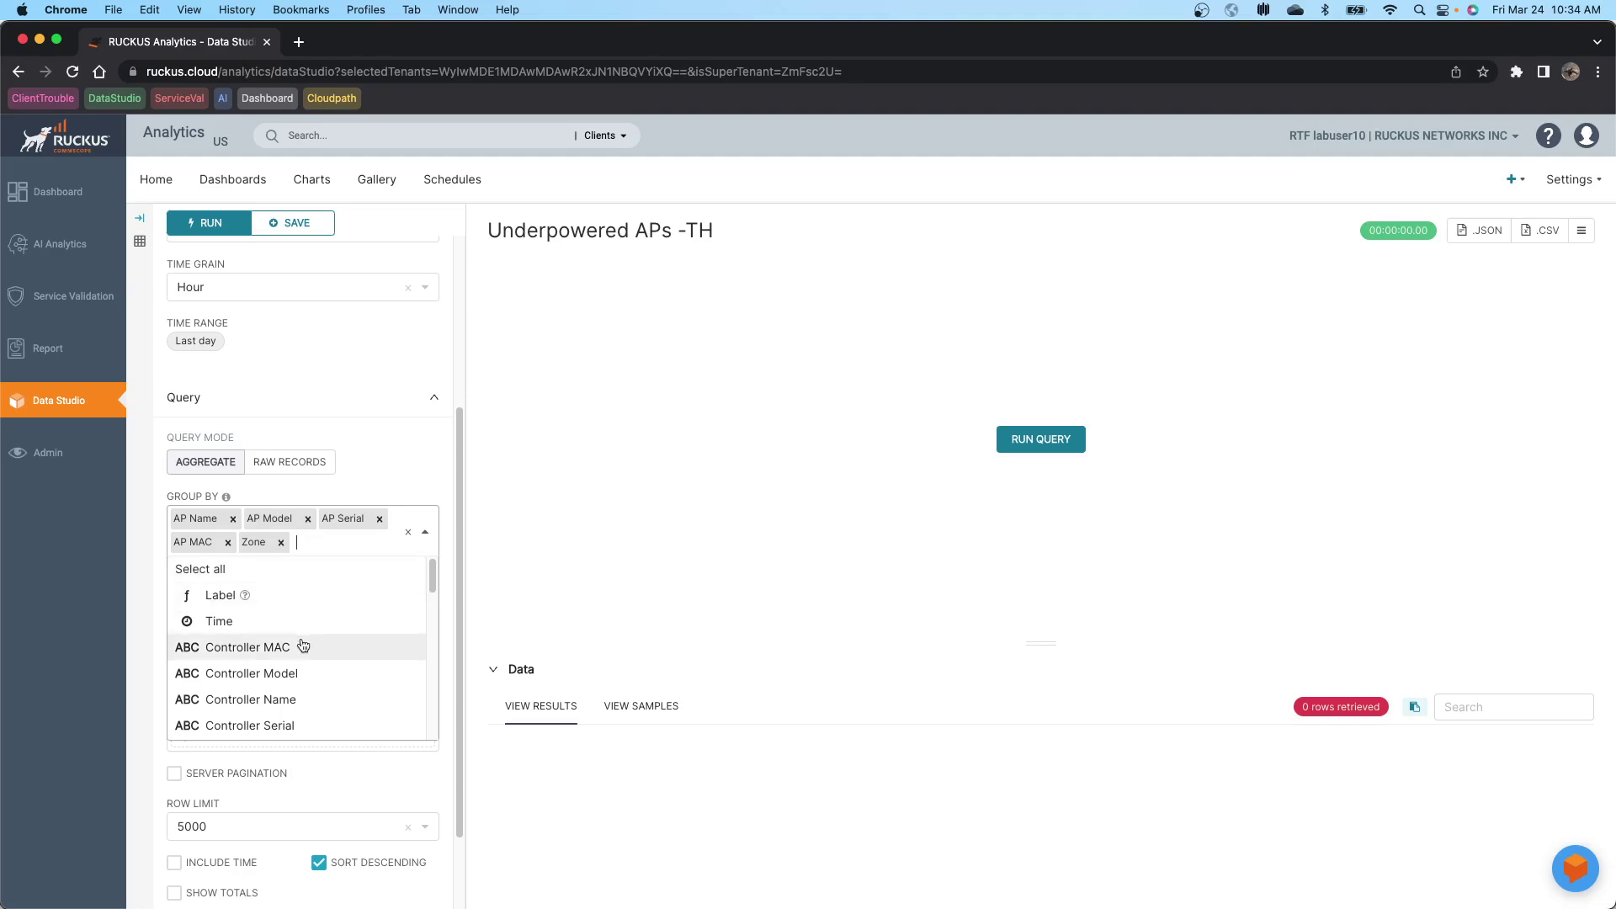
scroll(303, 645, "down", 2)
scroll(303, 645, "down", 6)
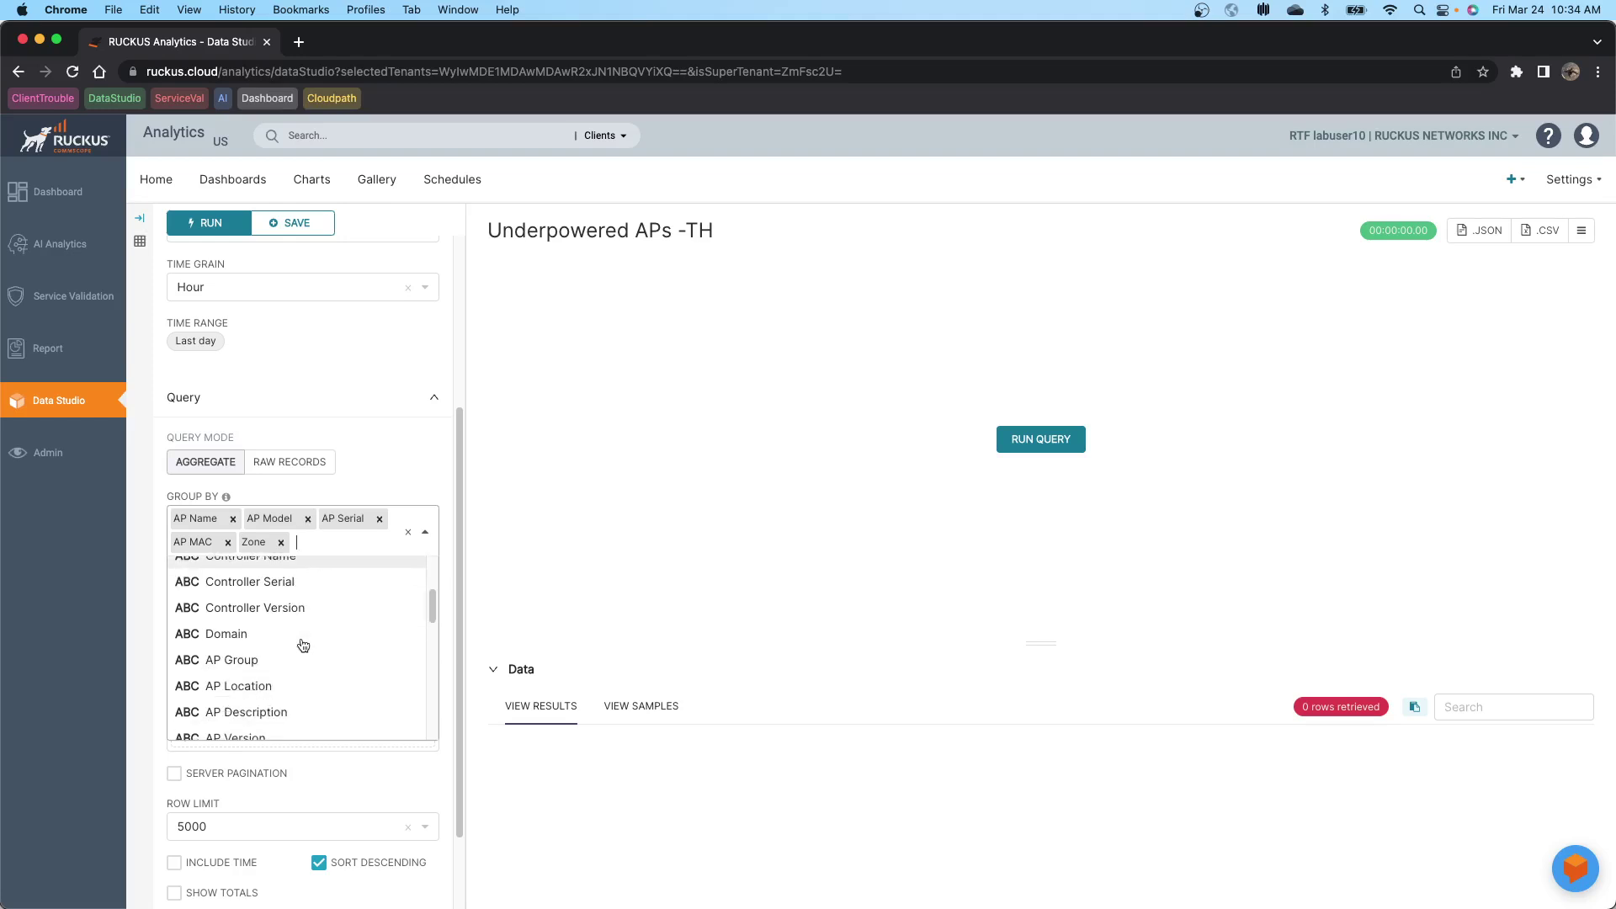
scroll(303, 646, "down", 5)
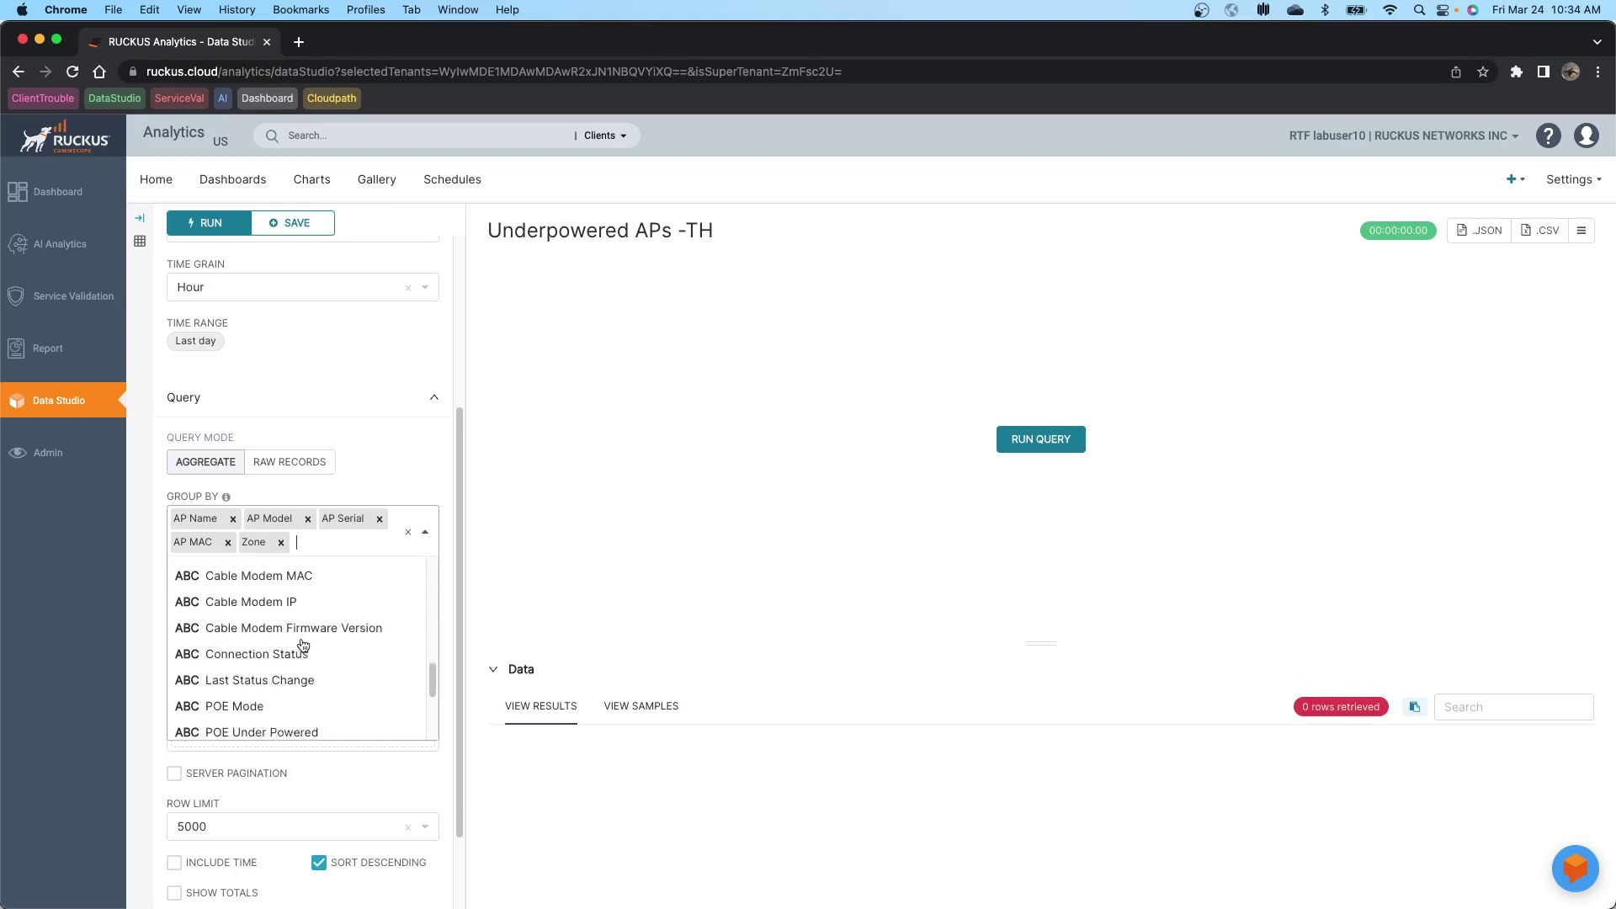
left_click(262, 691)
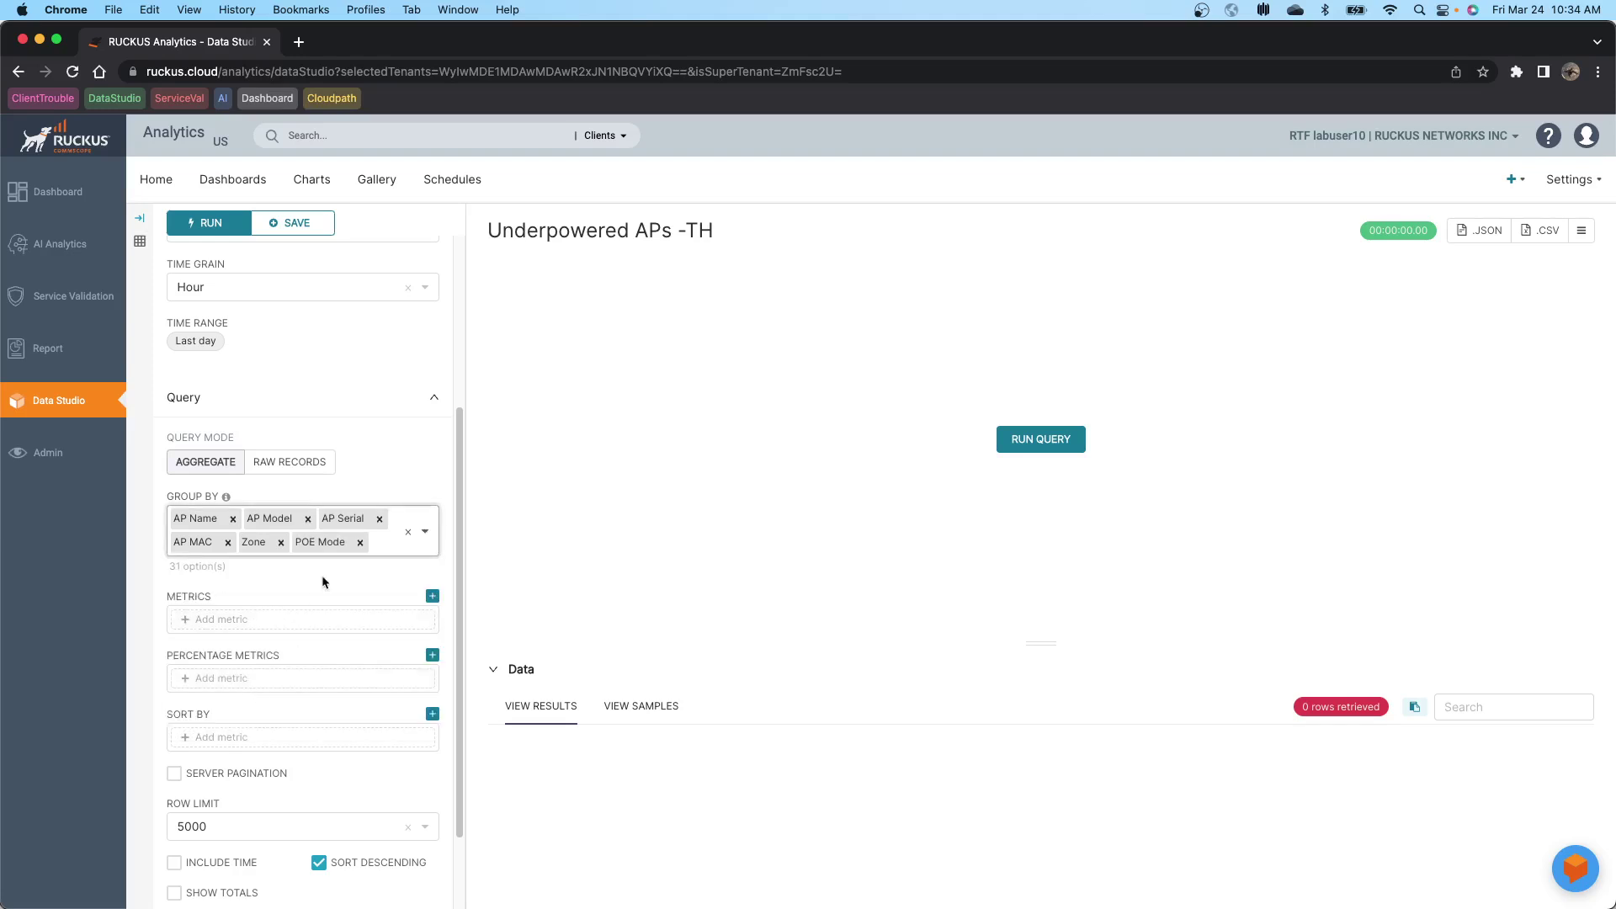
Step: Add POE Mode Setting to the query's group-by columns
left_click(381, 546)
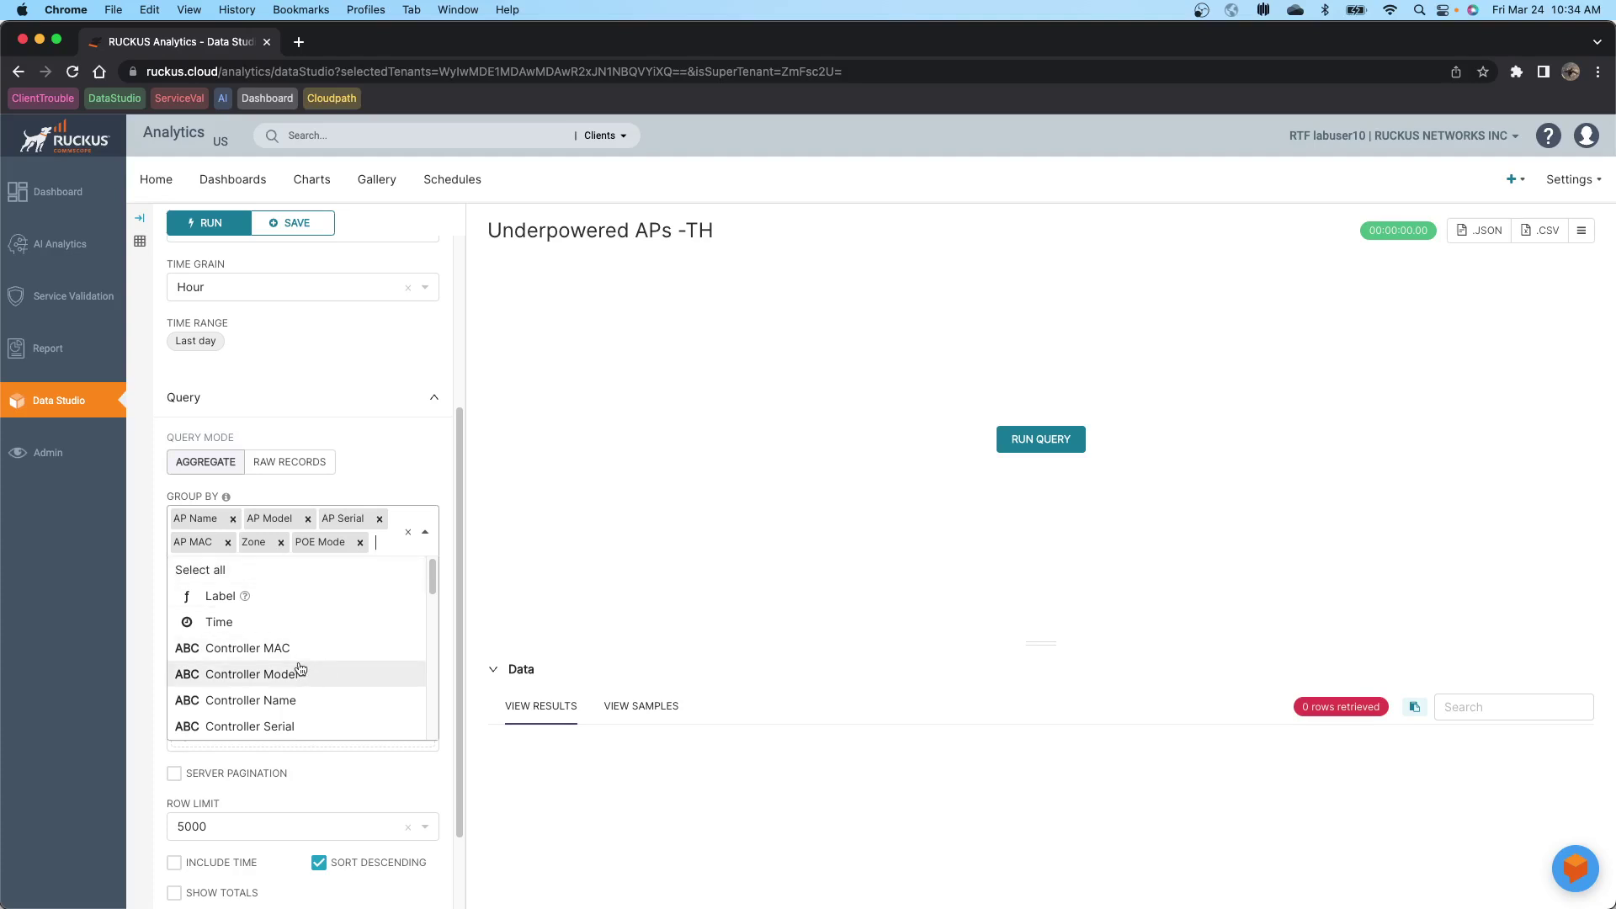
scroll(300, 669, "down", 6)
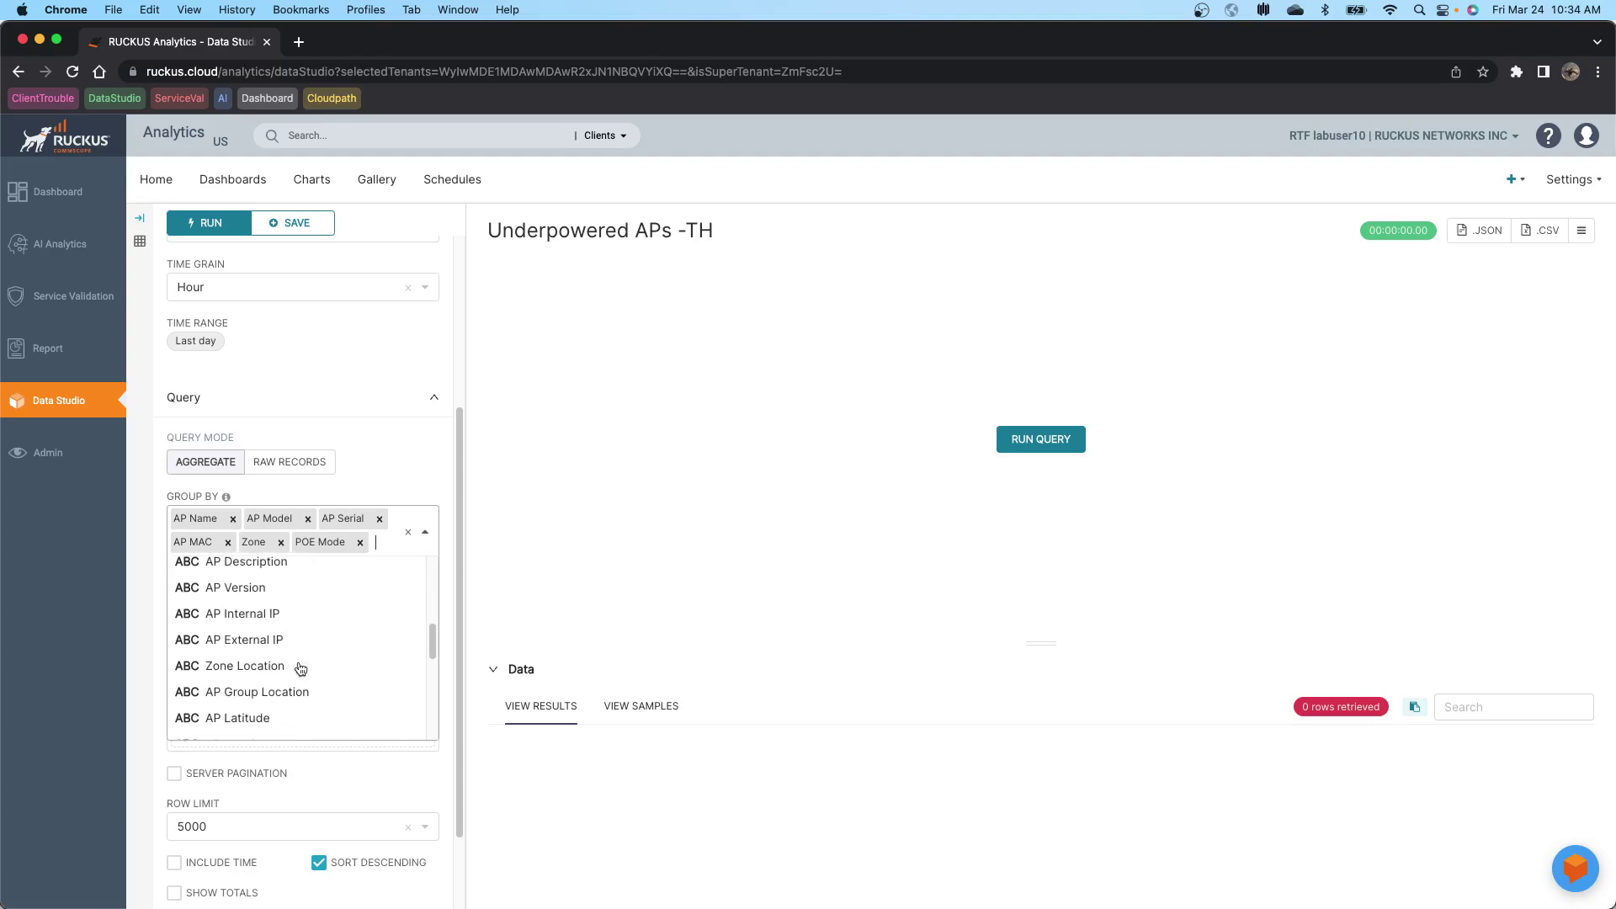
scroll(301, 669, "down", 4)
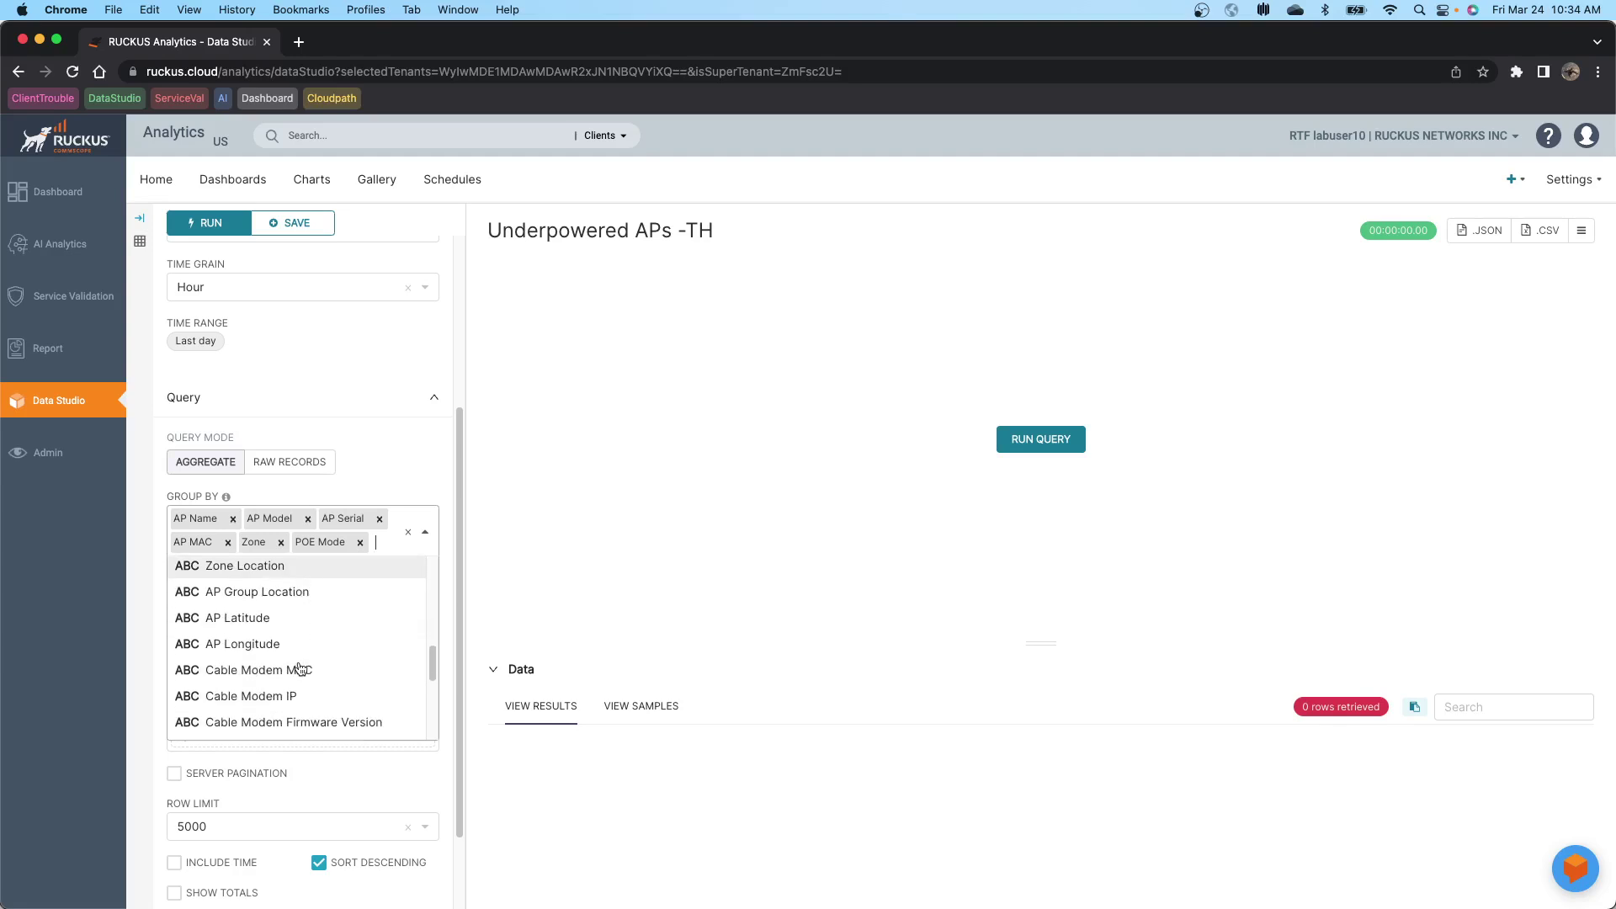
scroll(301, 669, "down", 3)
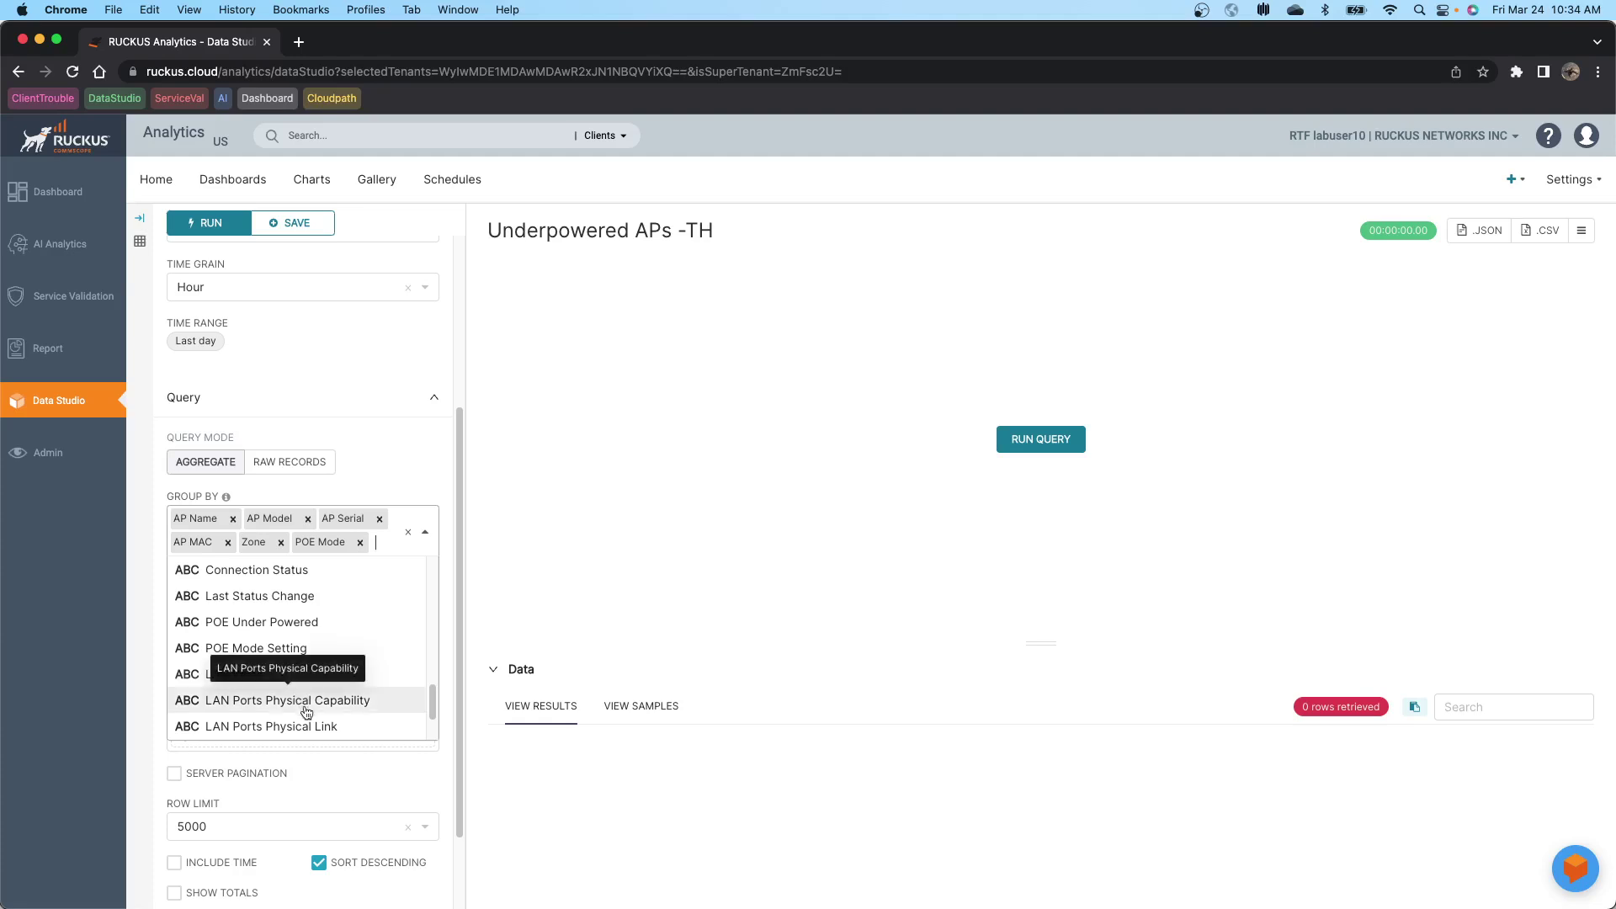
left_click(289, 648)
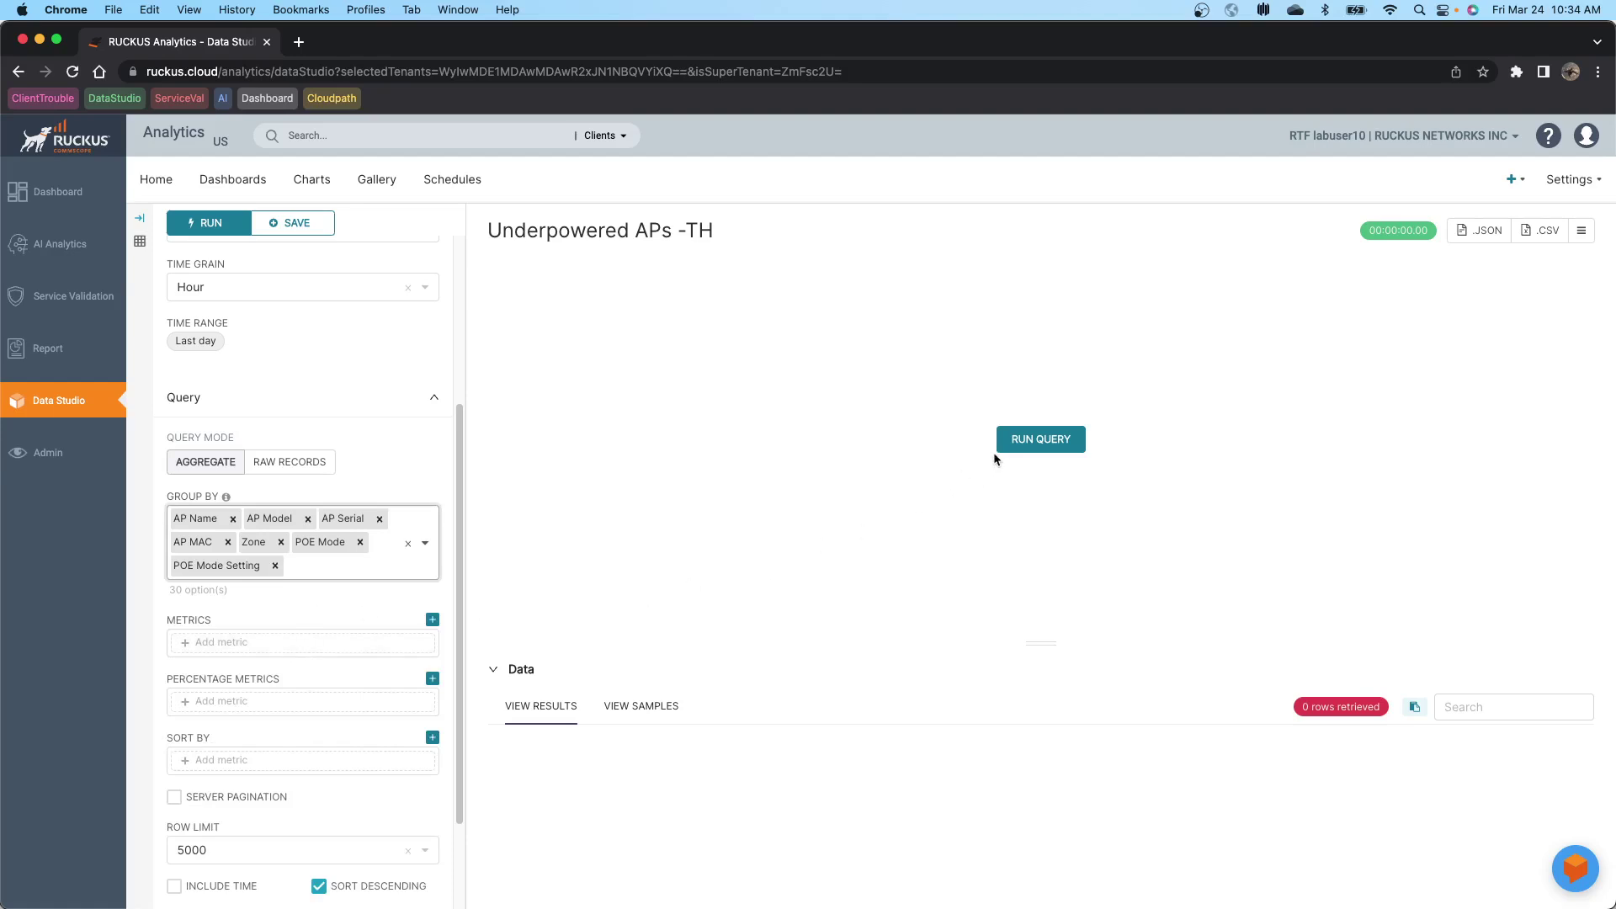
Step: Run the table query, then add a simple filter where poeUnderPowered equals true
left_click(1041, 438)
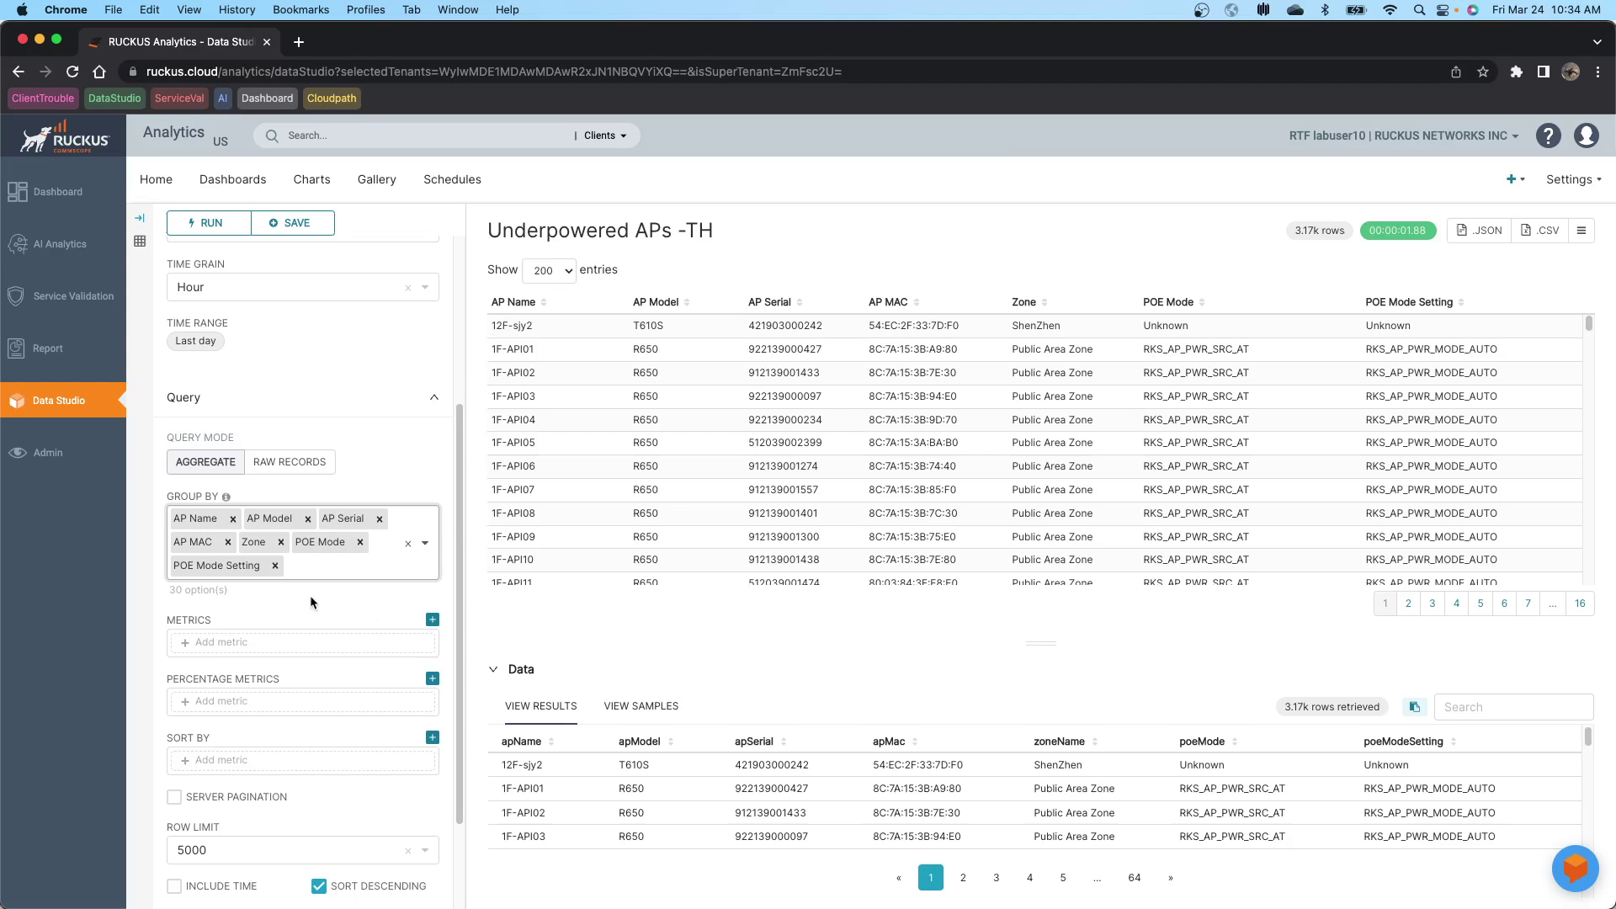
scroll(309, 594, "down", 3)
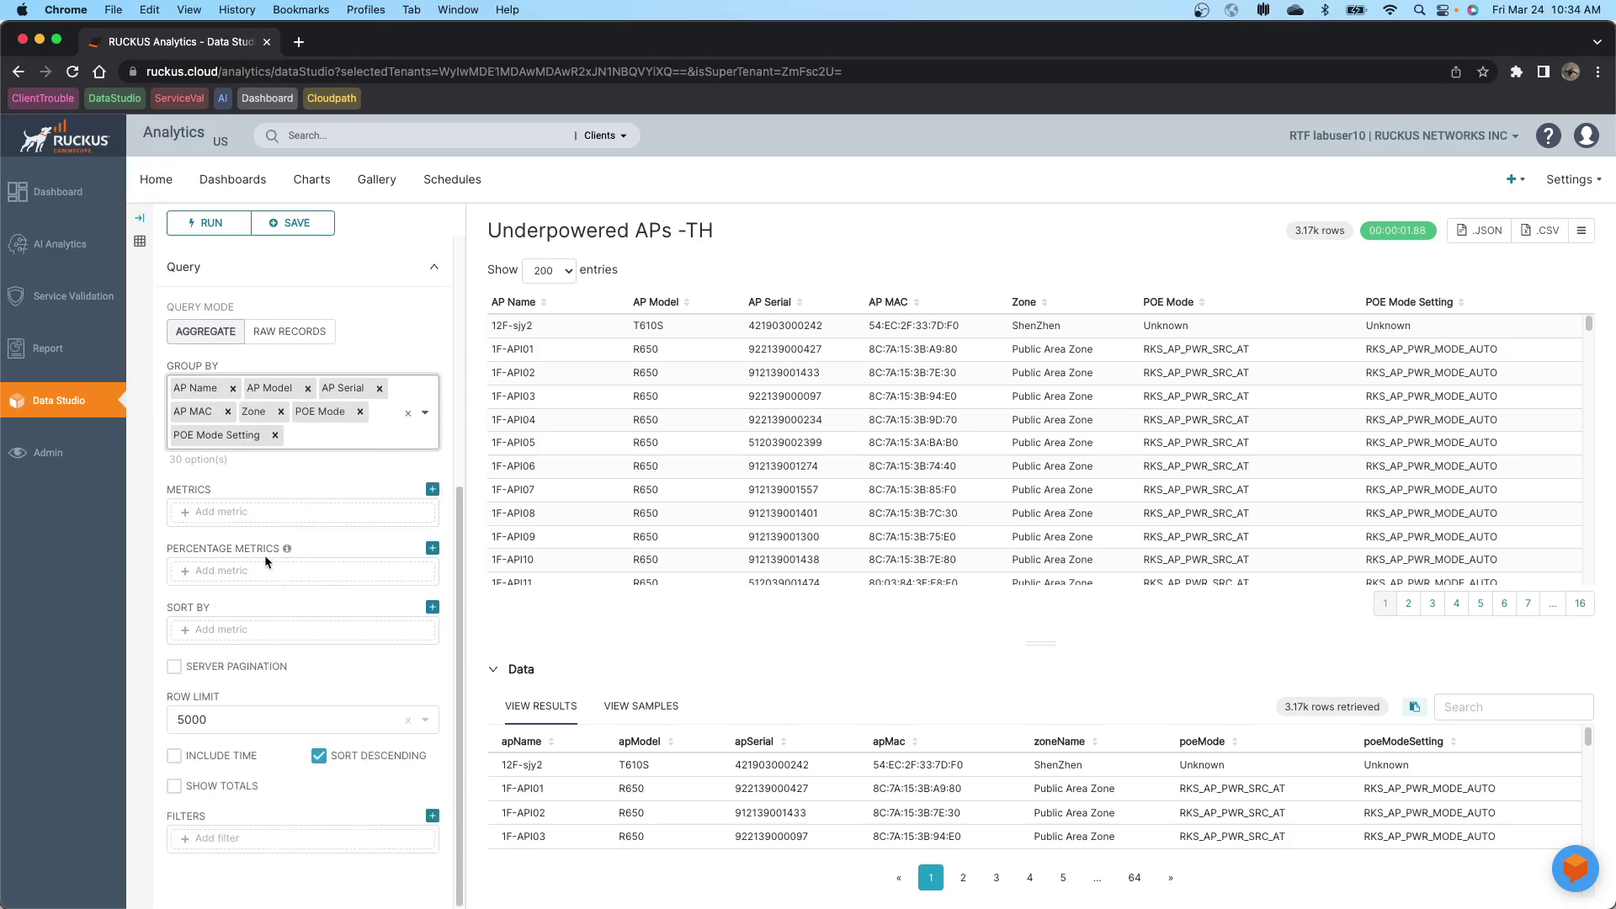
left_click(223, 839)
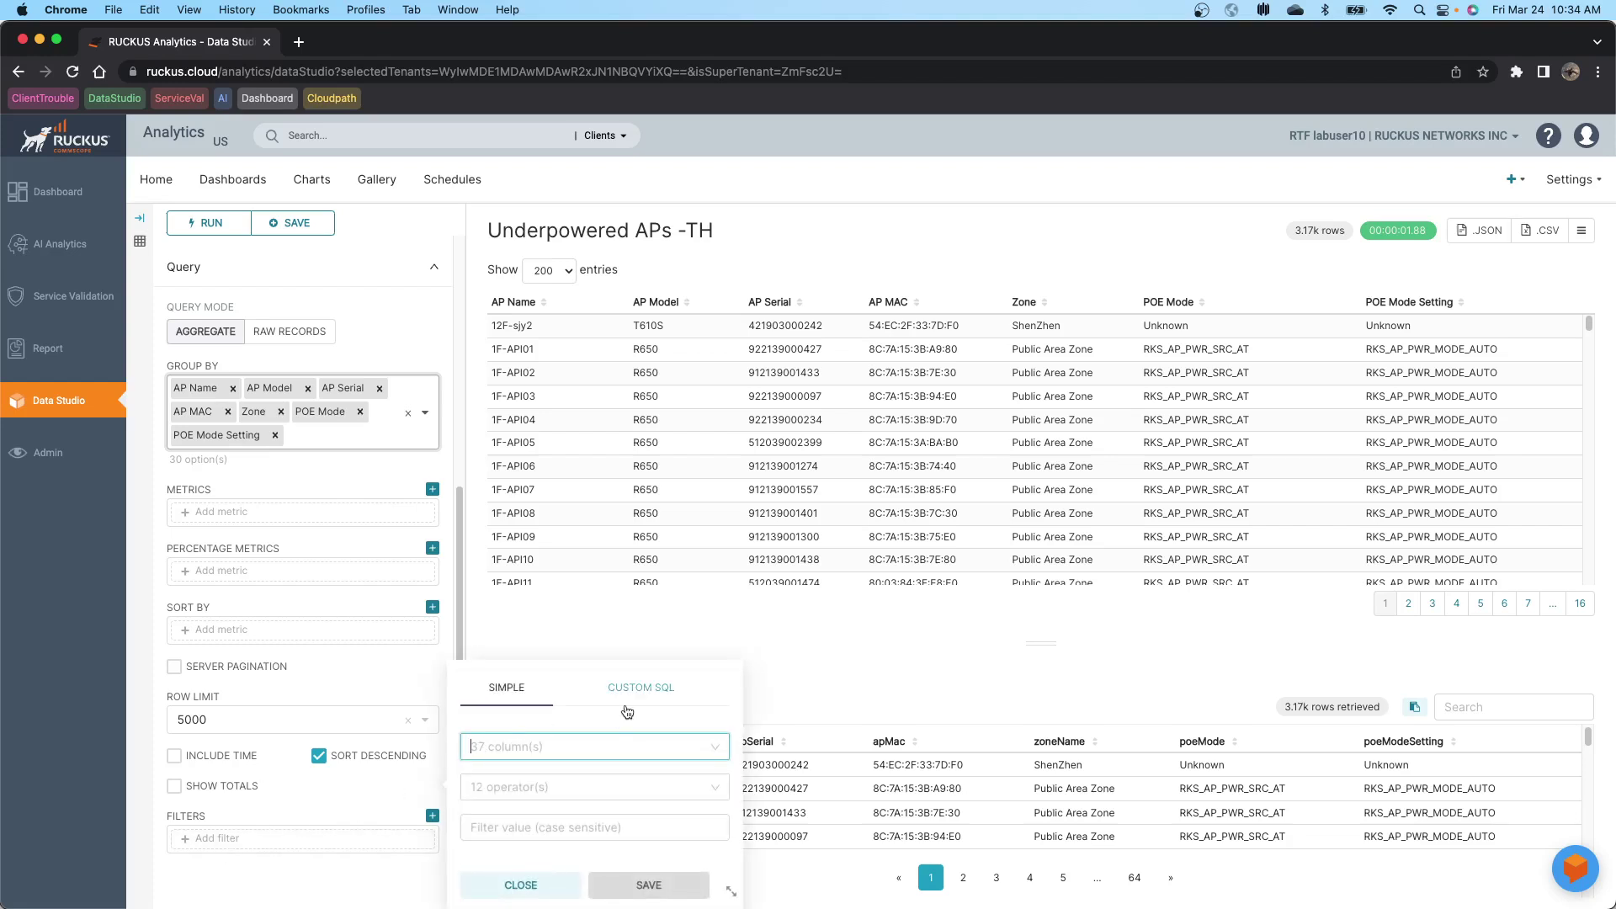
left_click(543, 744)
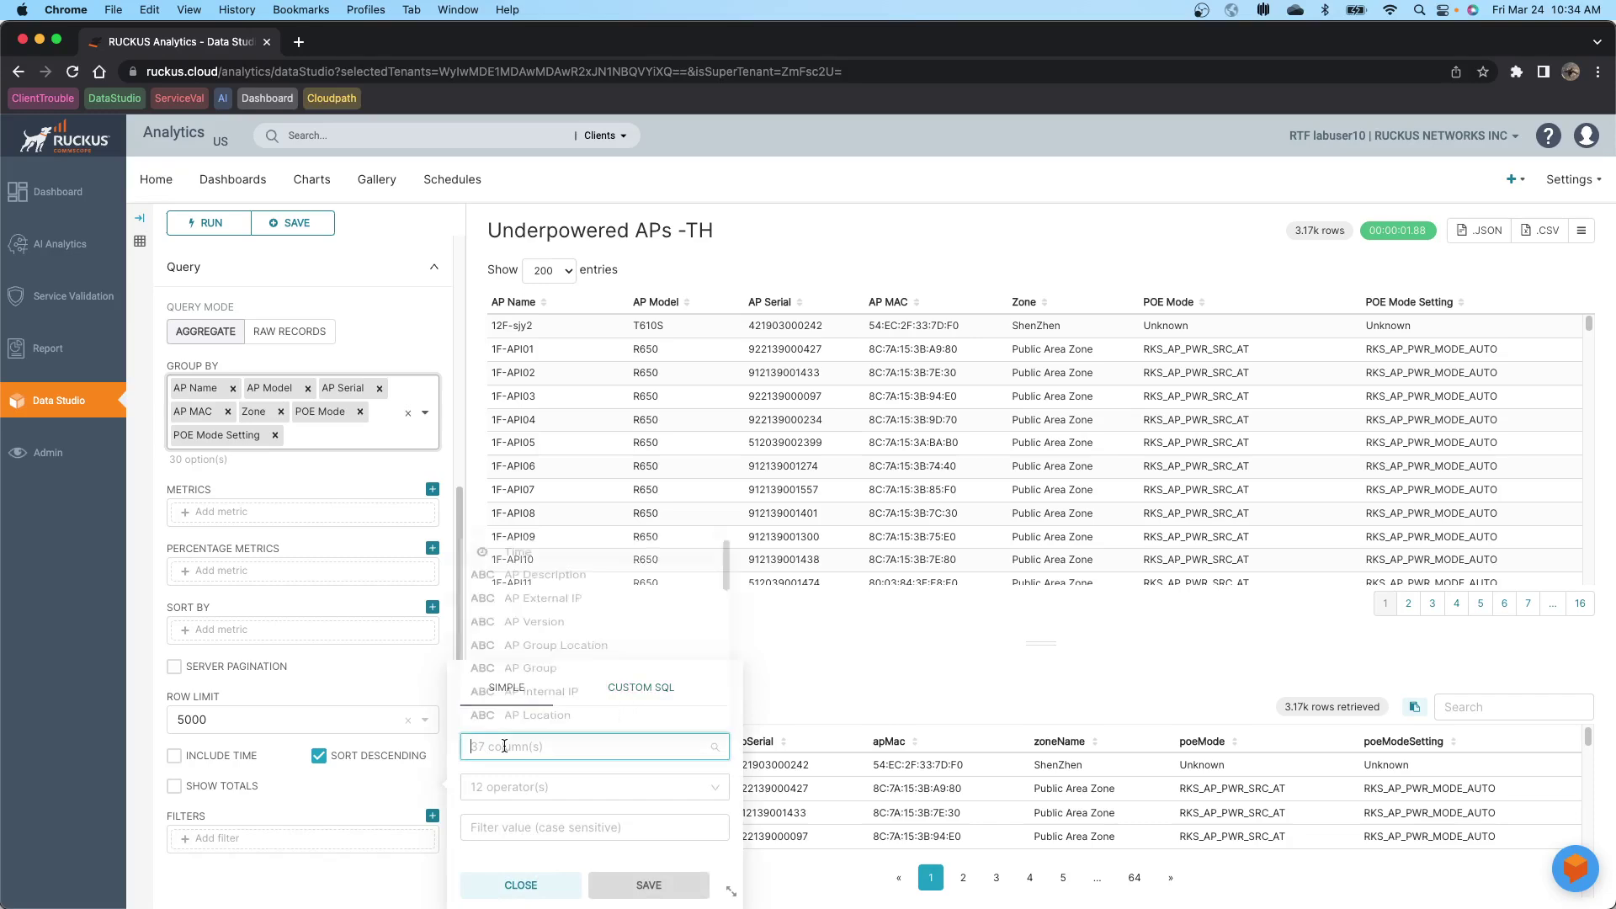
scroll(513, 624, "down", 3)
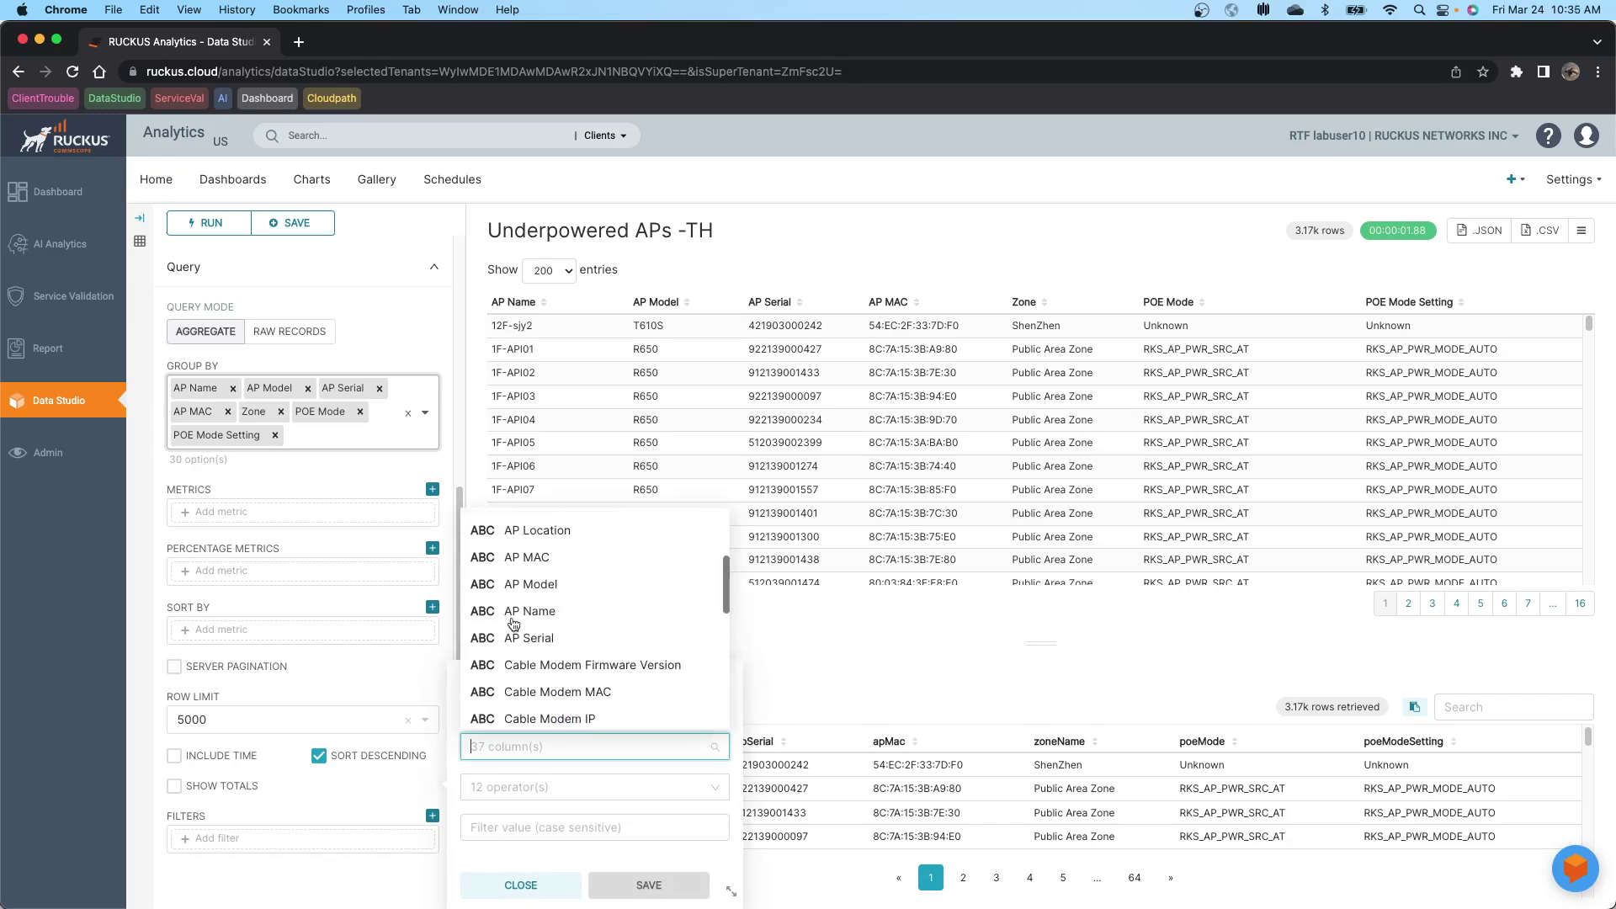
scroll(513, 624, "down", 5)
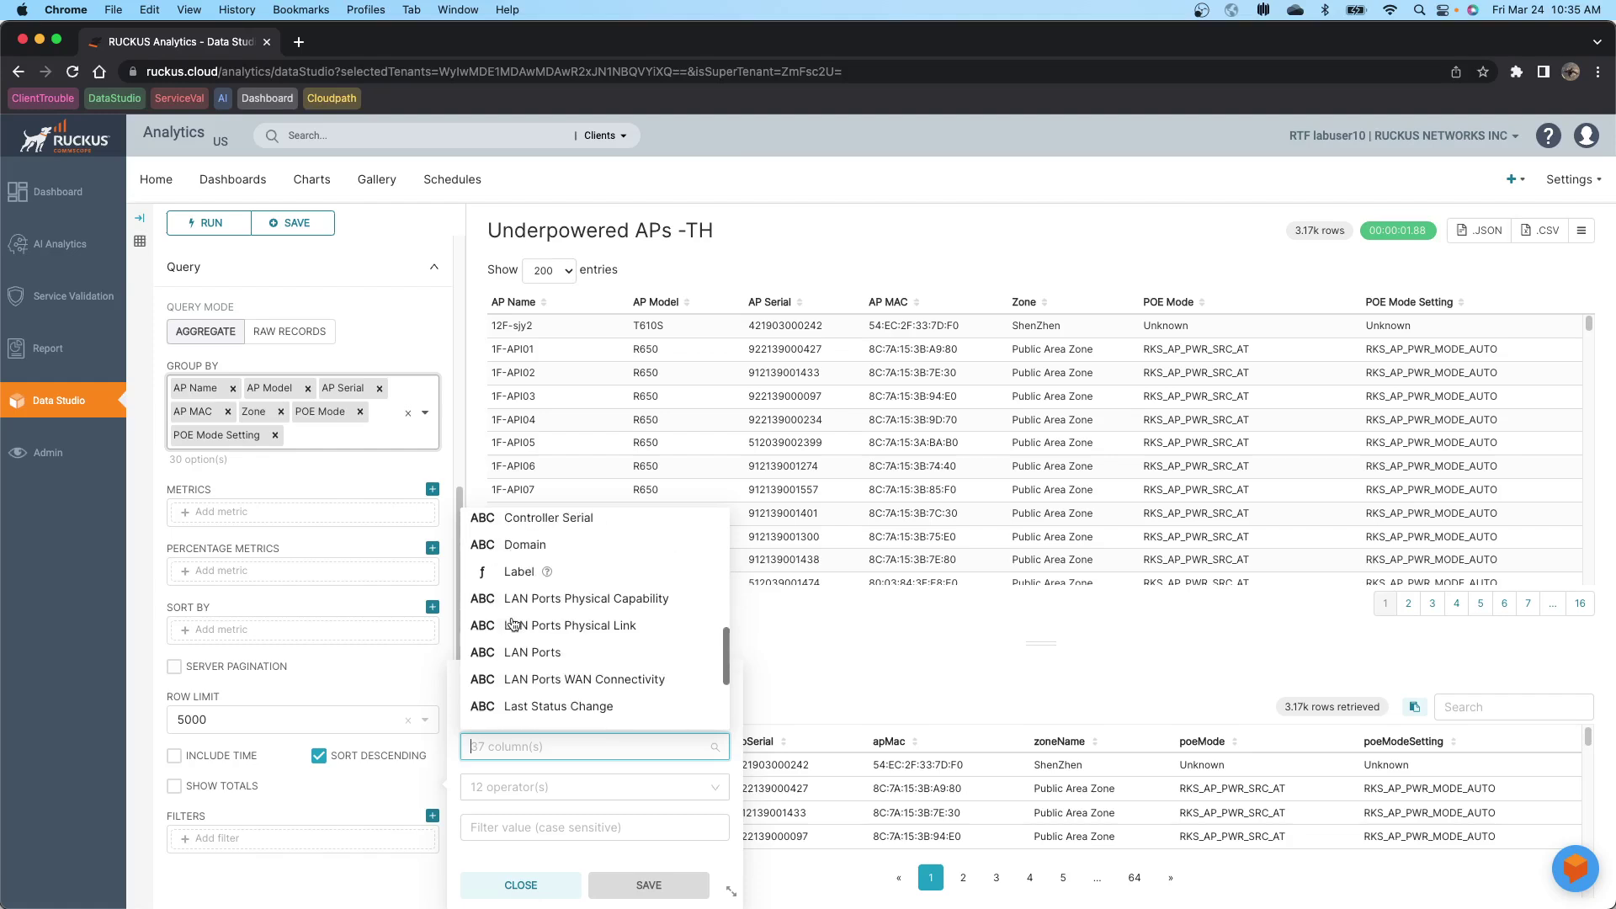
scroll(513, 624, "down", 5)
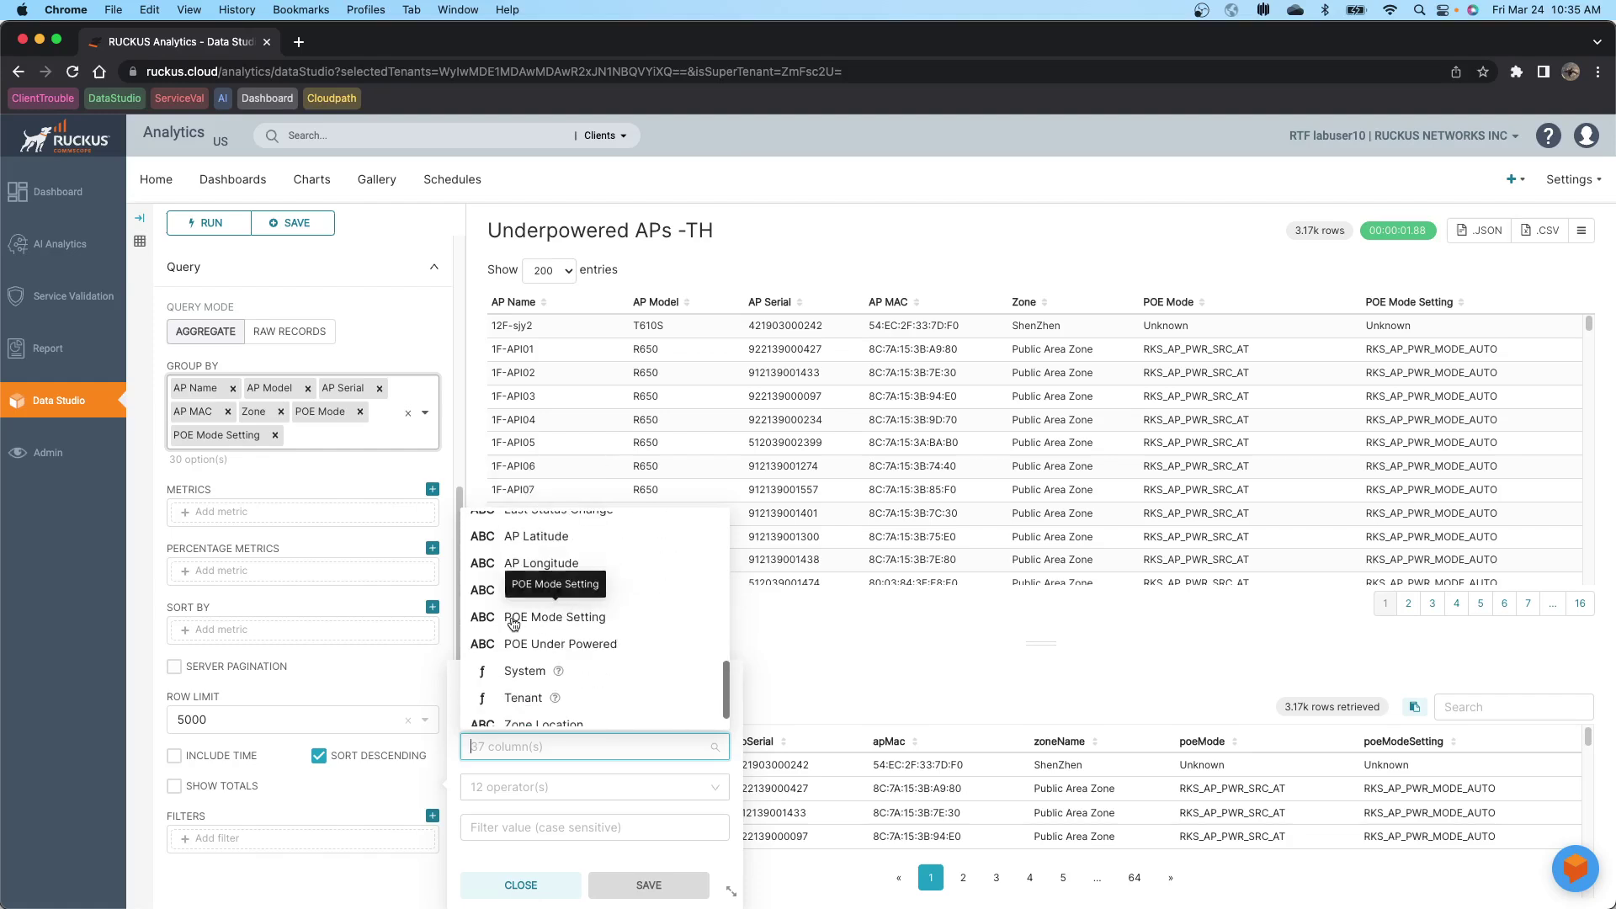
left_click(592, 645)
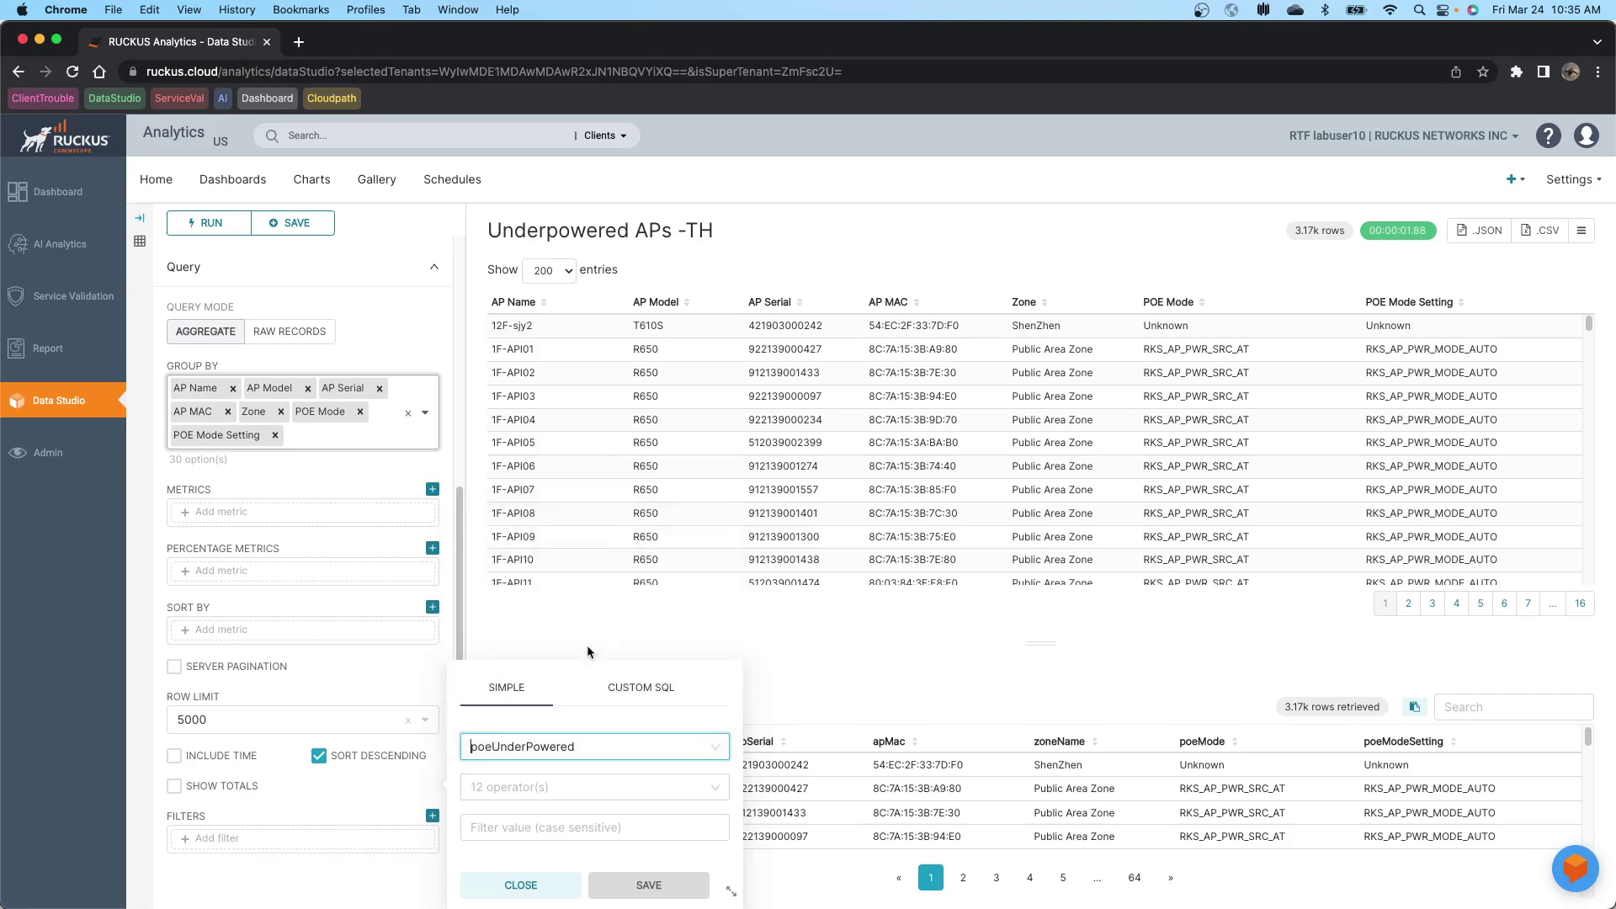
left_click(494, 785)
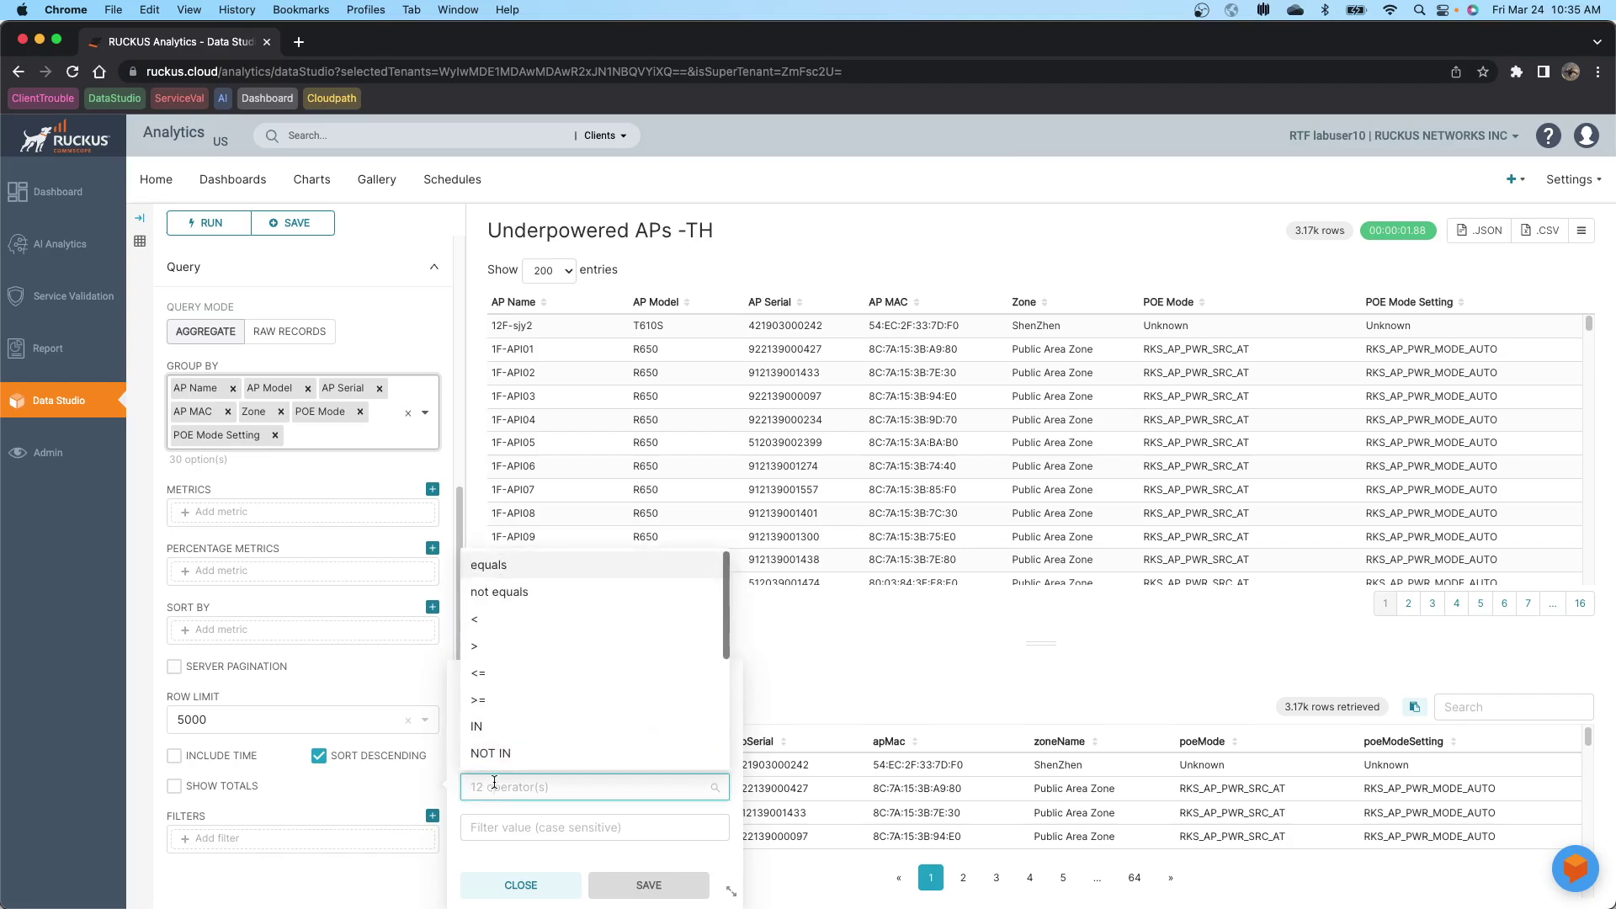
left_click(484, 566)
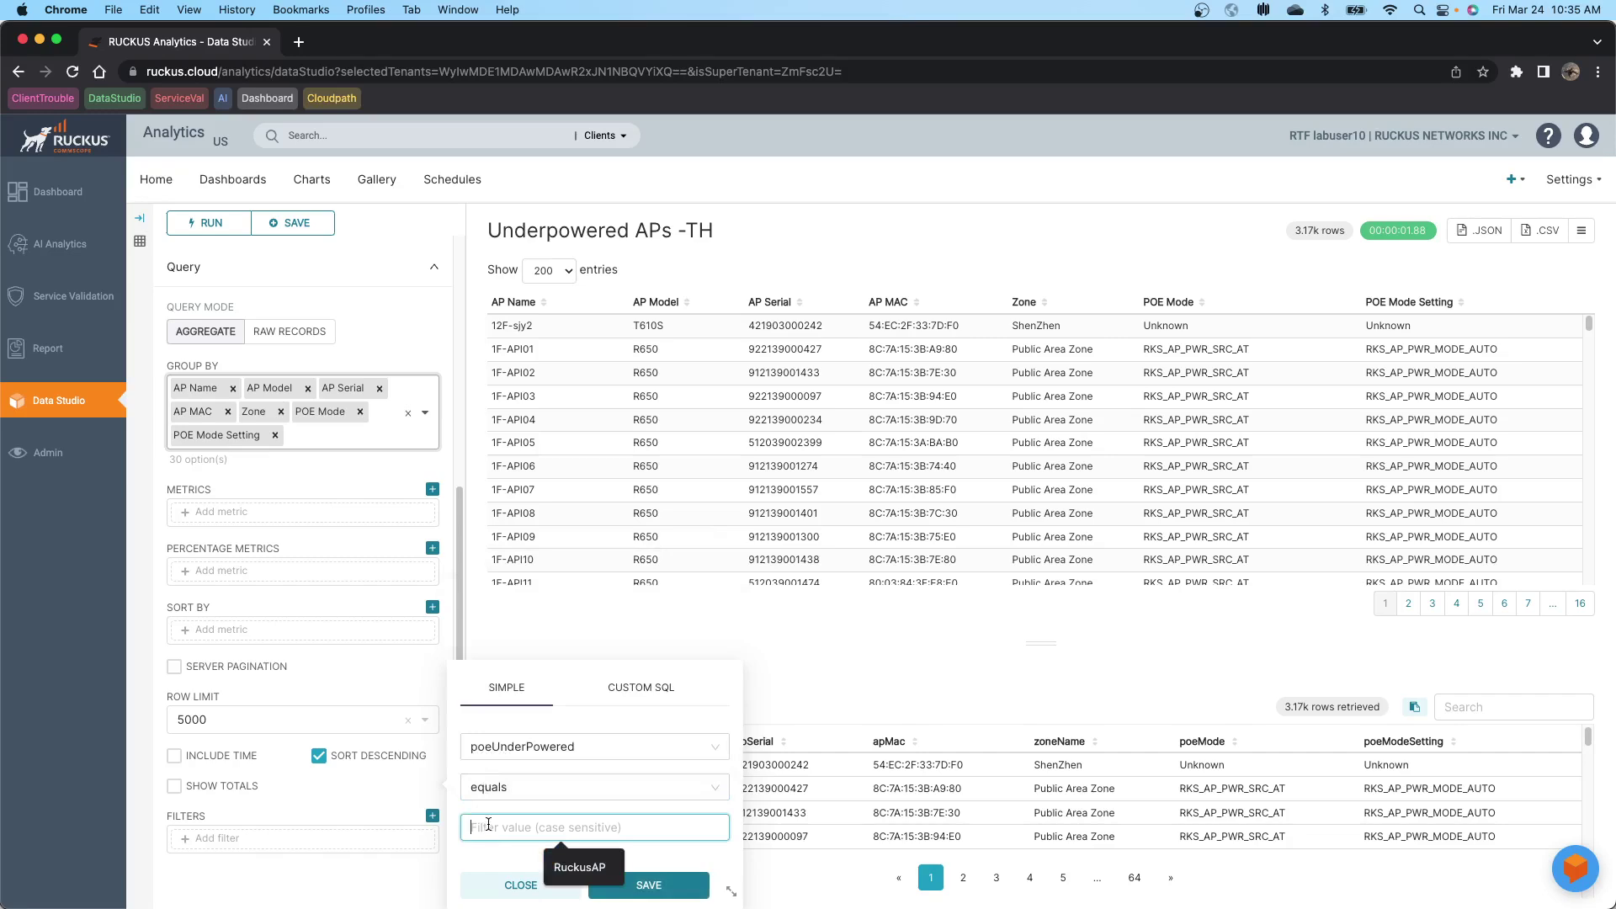
left_click(488, 827)
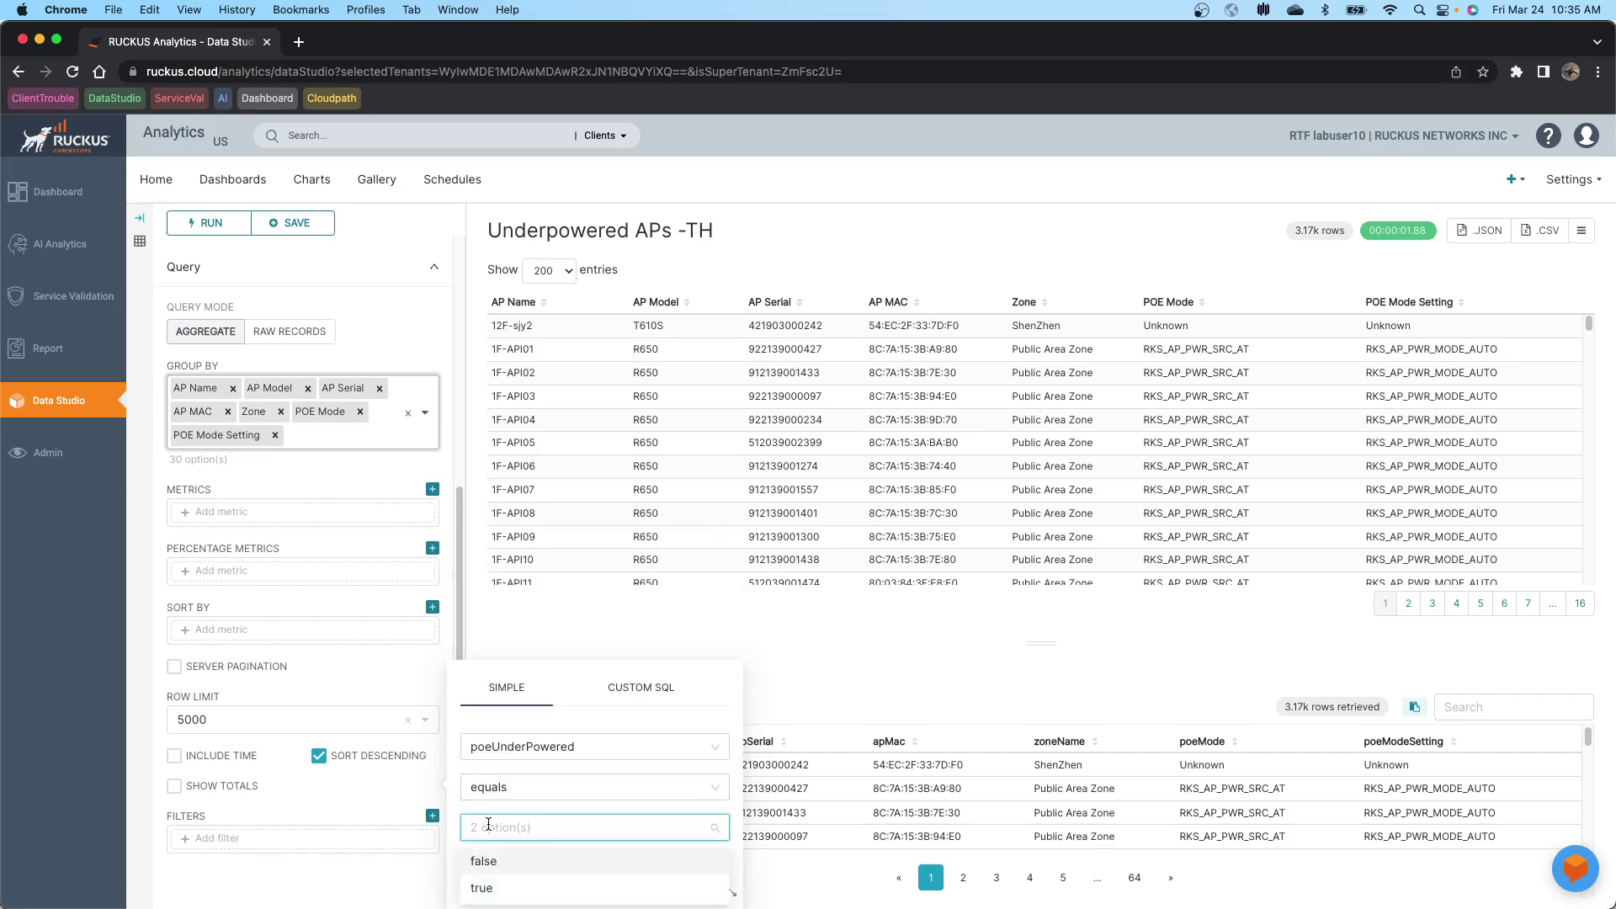
left_click(482, 888)
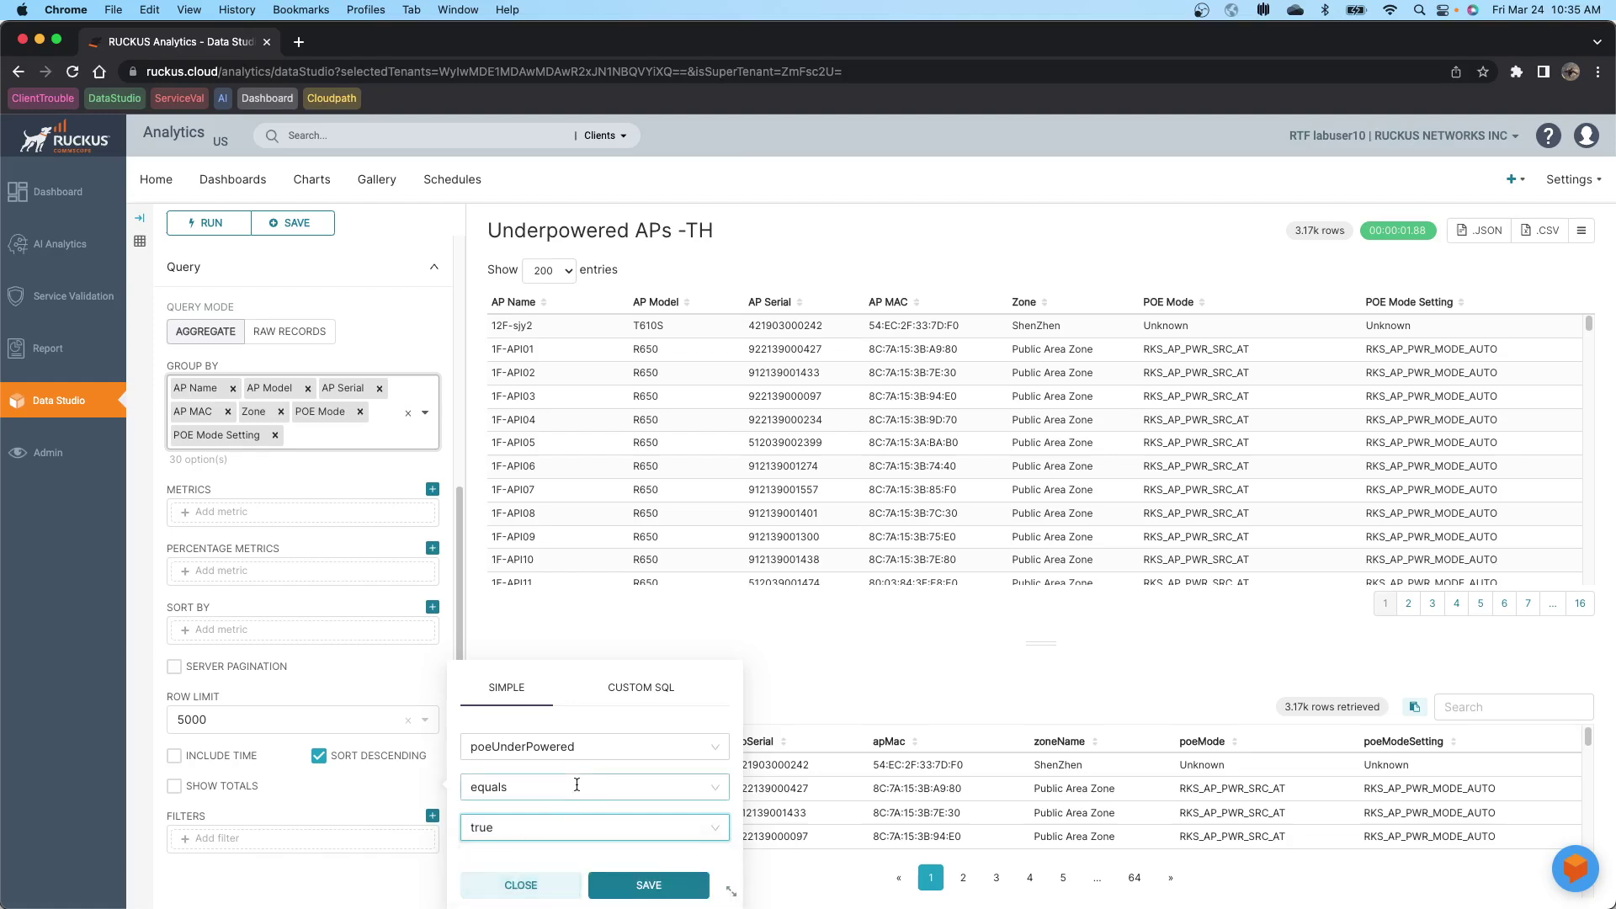
left_click(640, 884)
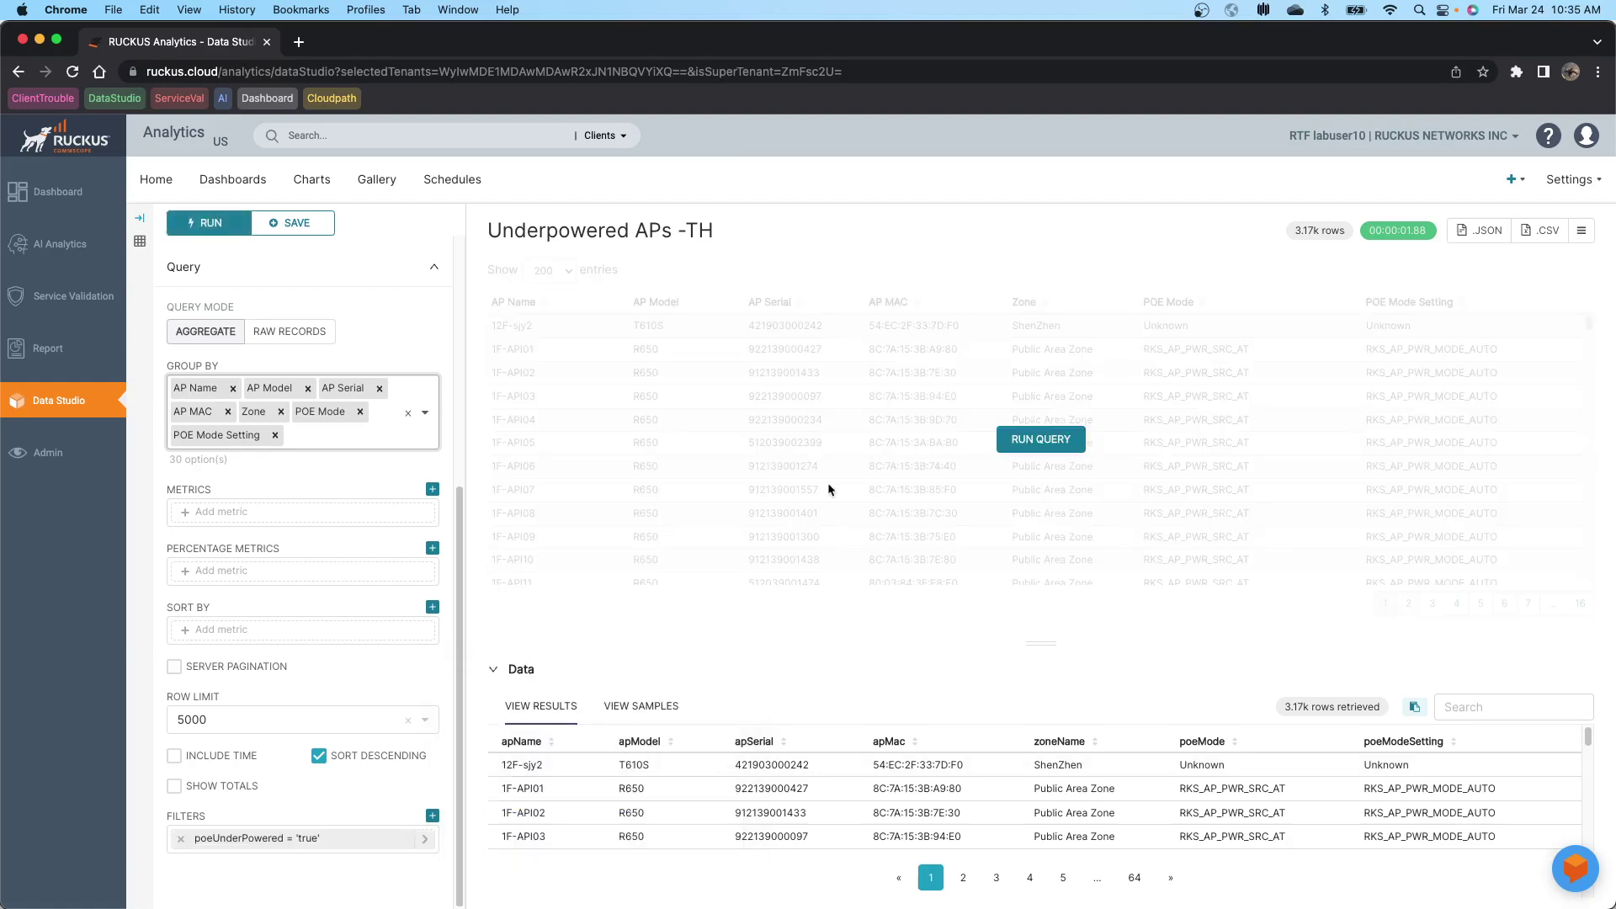
Step: Run the filtered query and save the chart as Underpowered APs -TH
left_click(1054, 441)
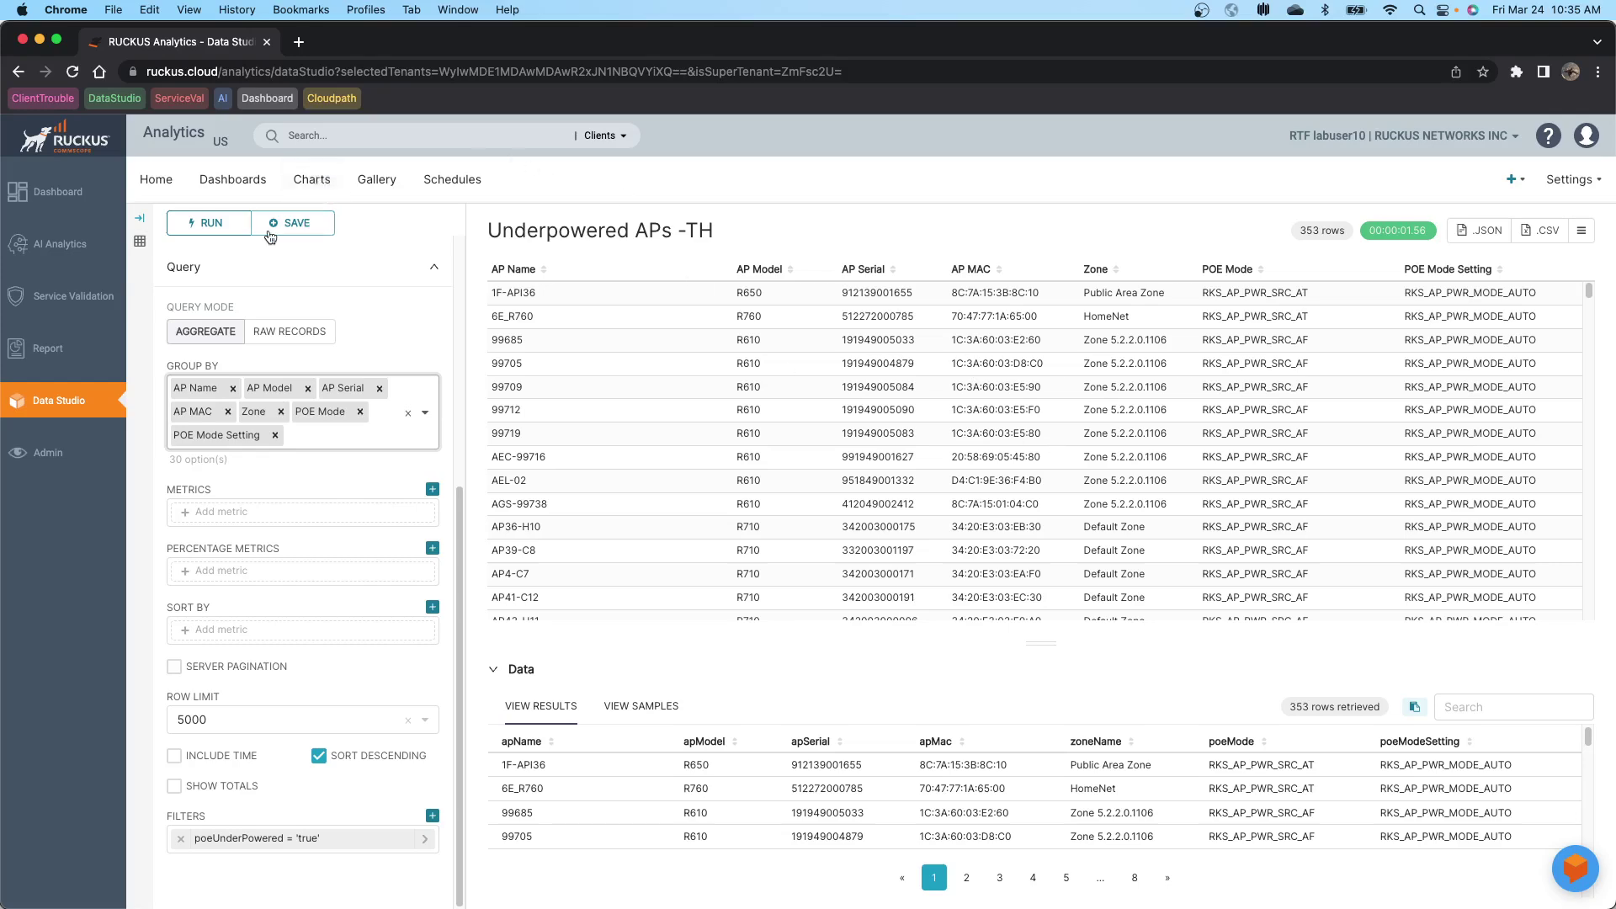
left_click(305, 223)
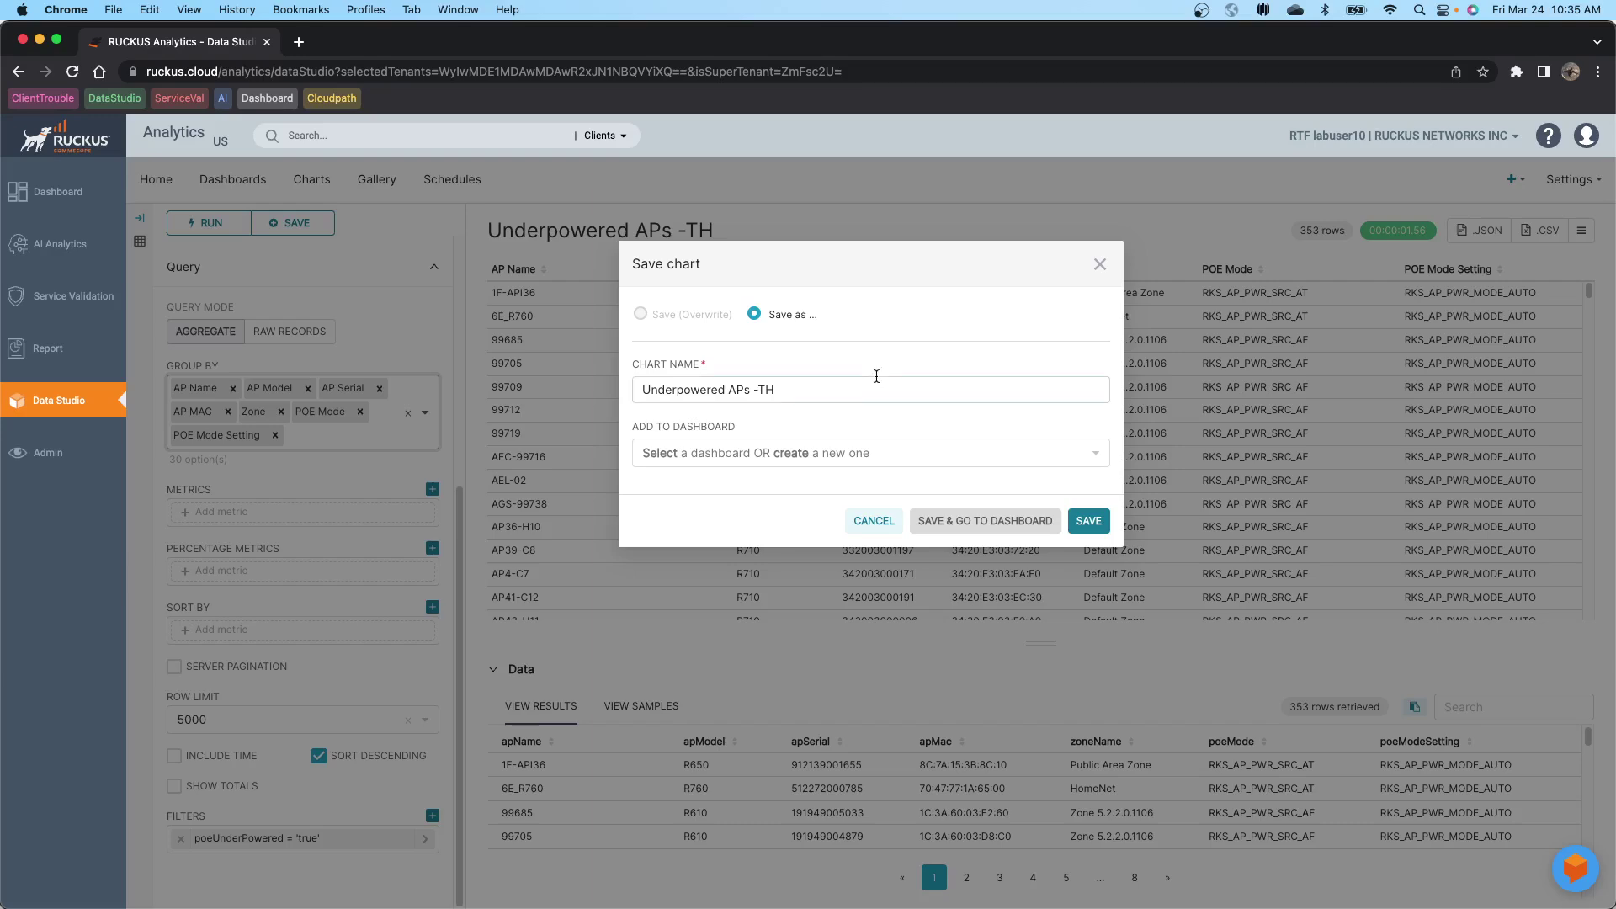
left_click(1088, 522)
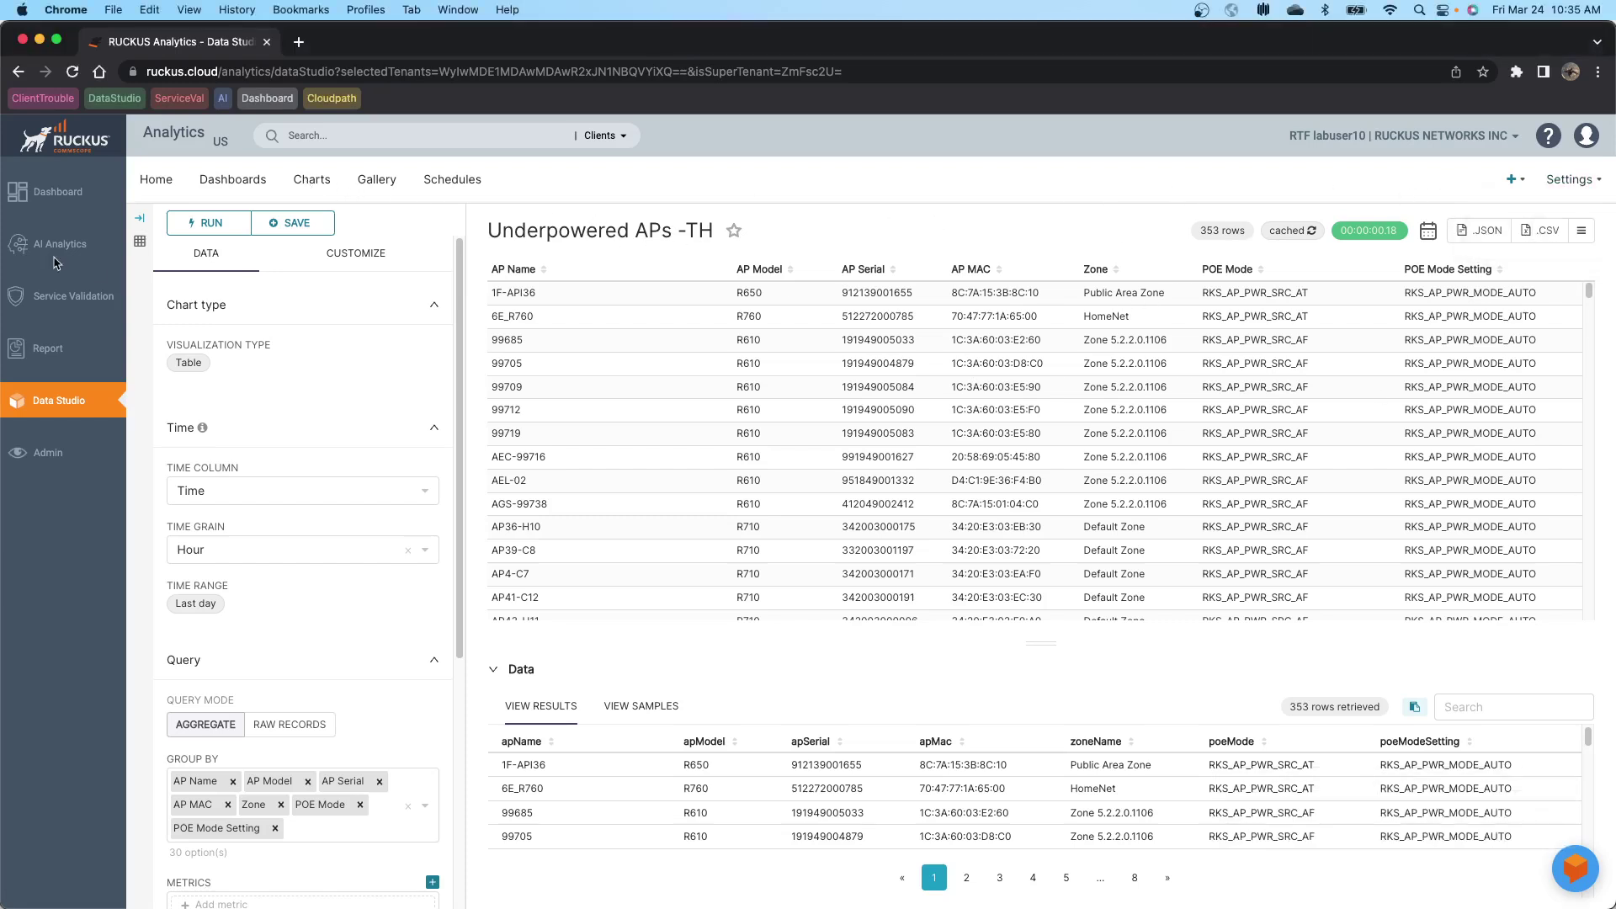
Step: Create a new Pie Chart from the AP Inventory dataset
left_click(306, 183)
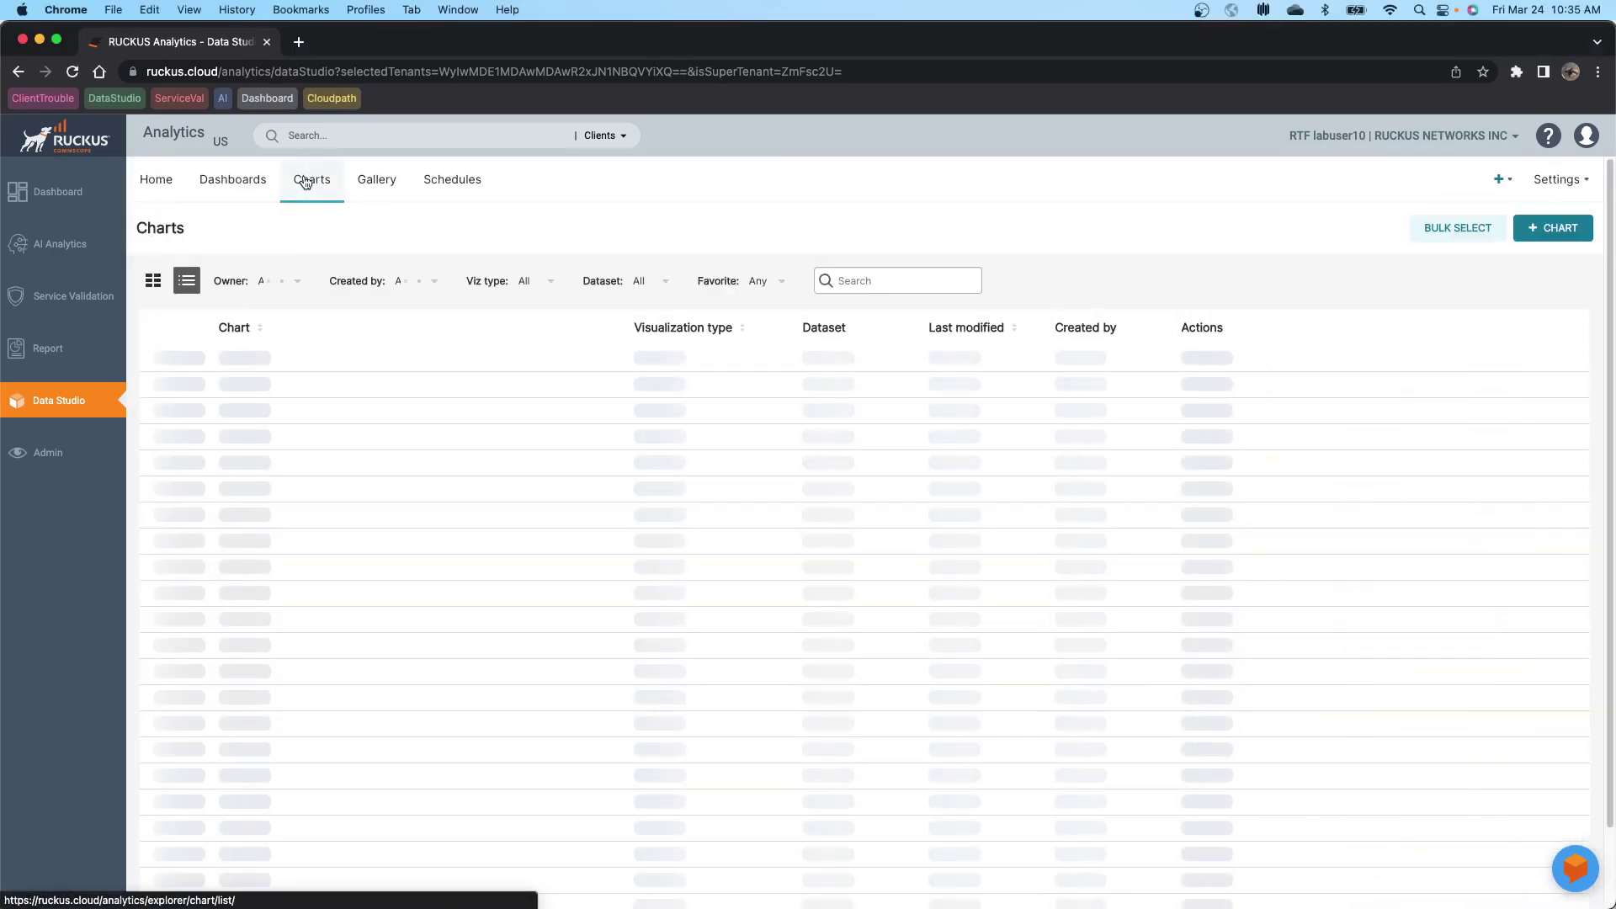
left_click(1537, 229)
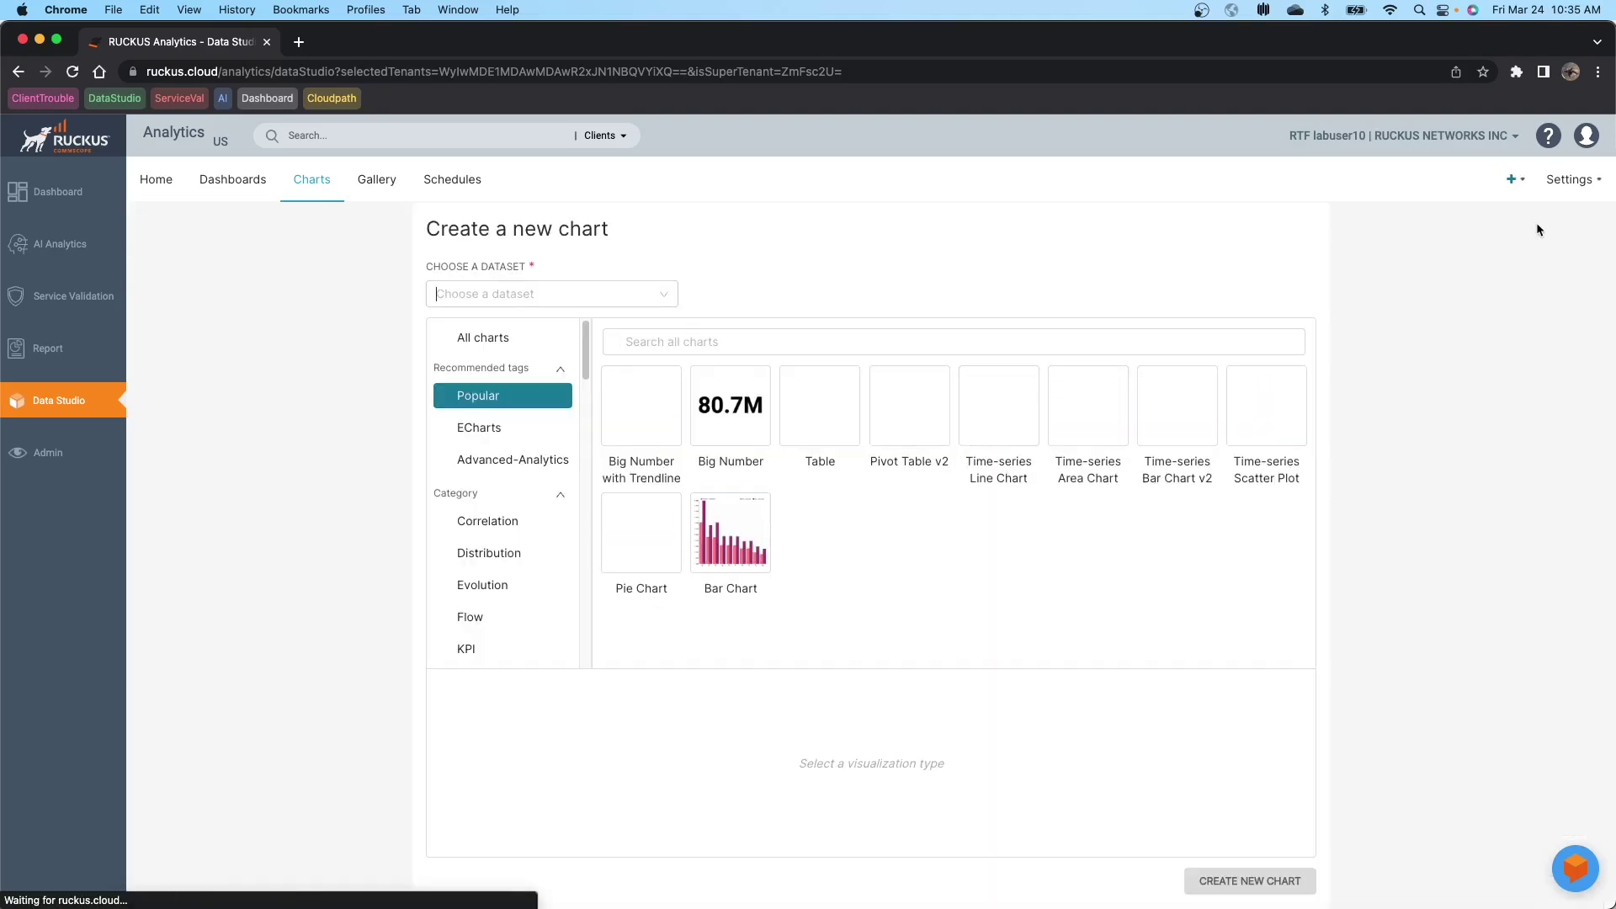
left_click(643, 543)
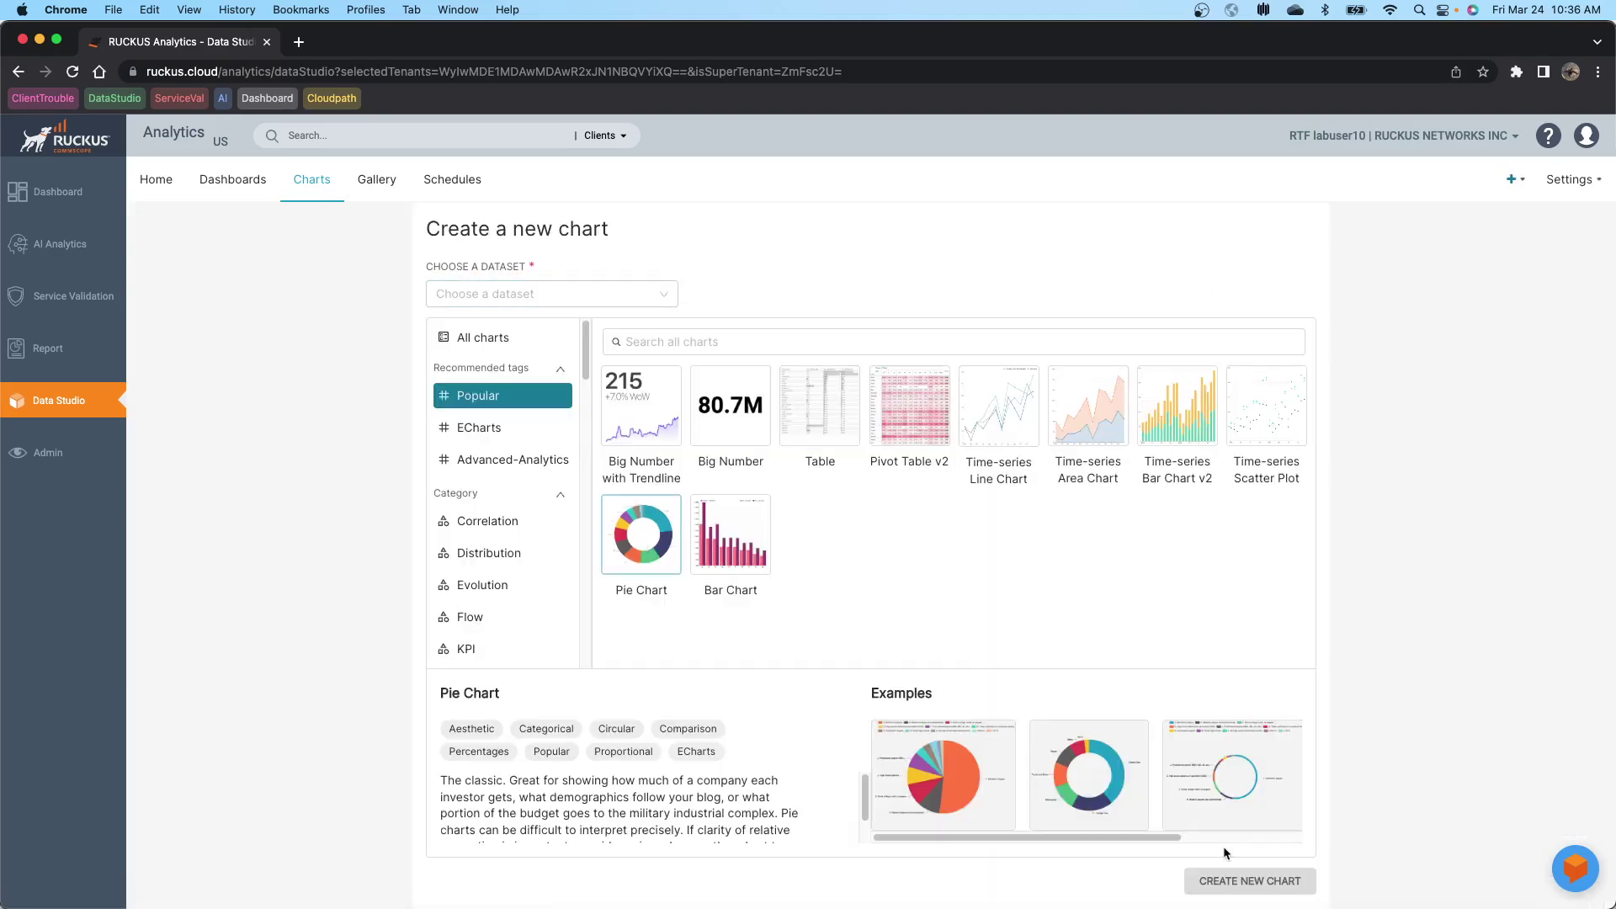
left_click(472, 295)
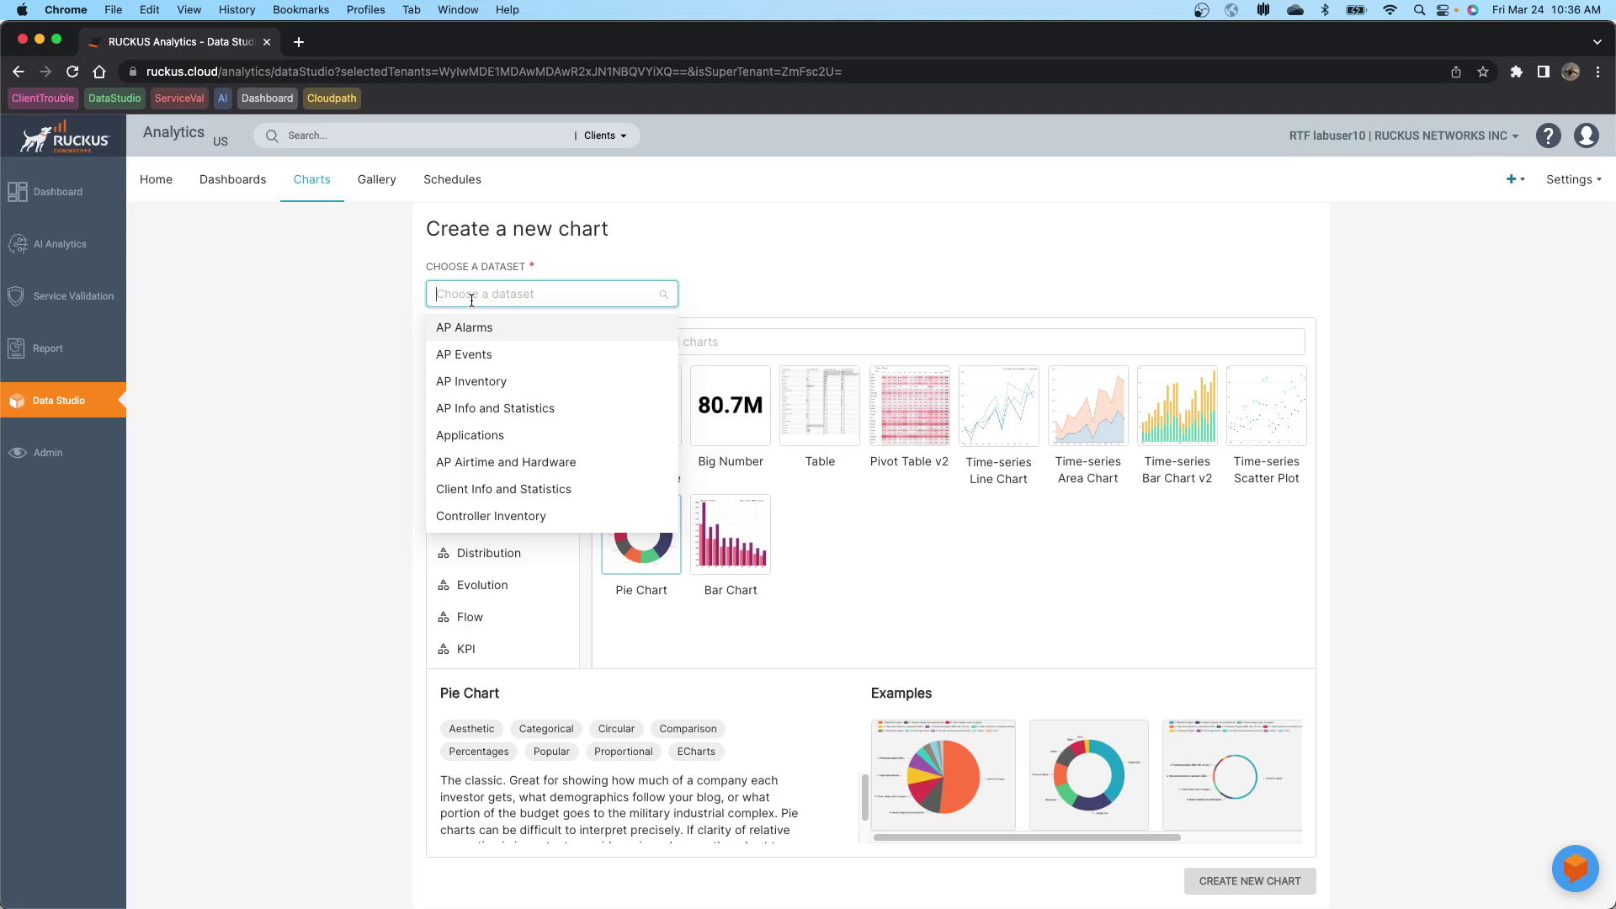
left_click(472, 383)
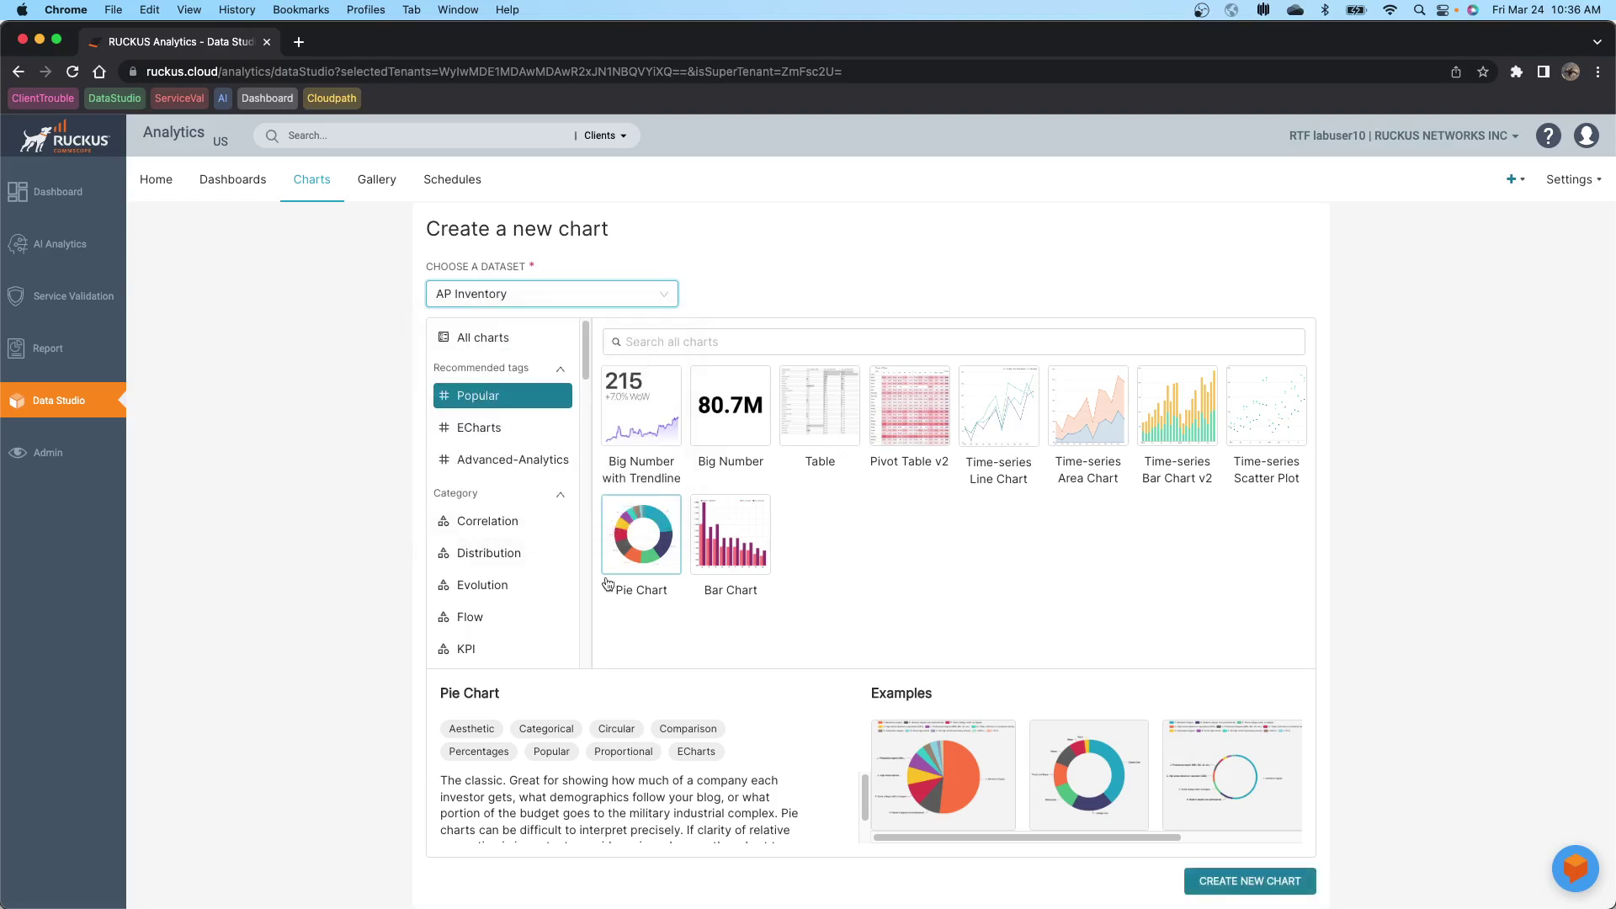
left_click(1246, 888)
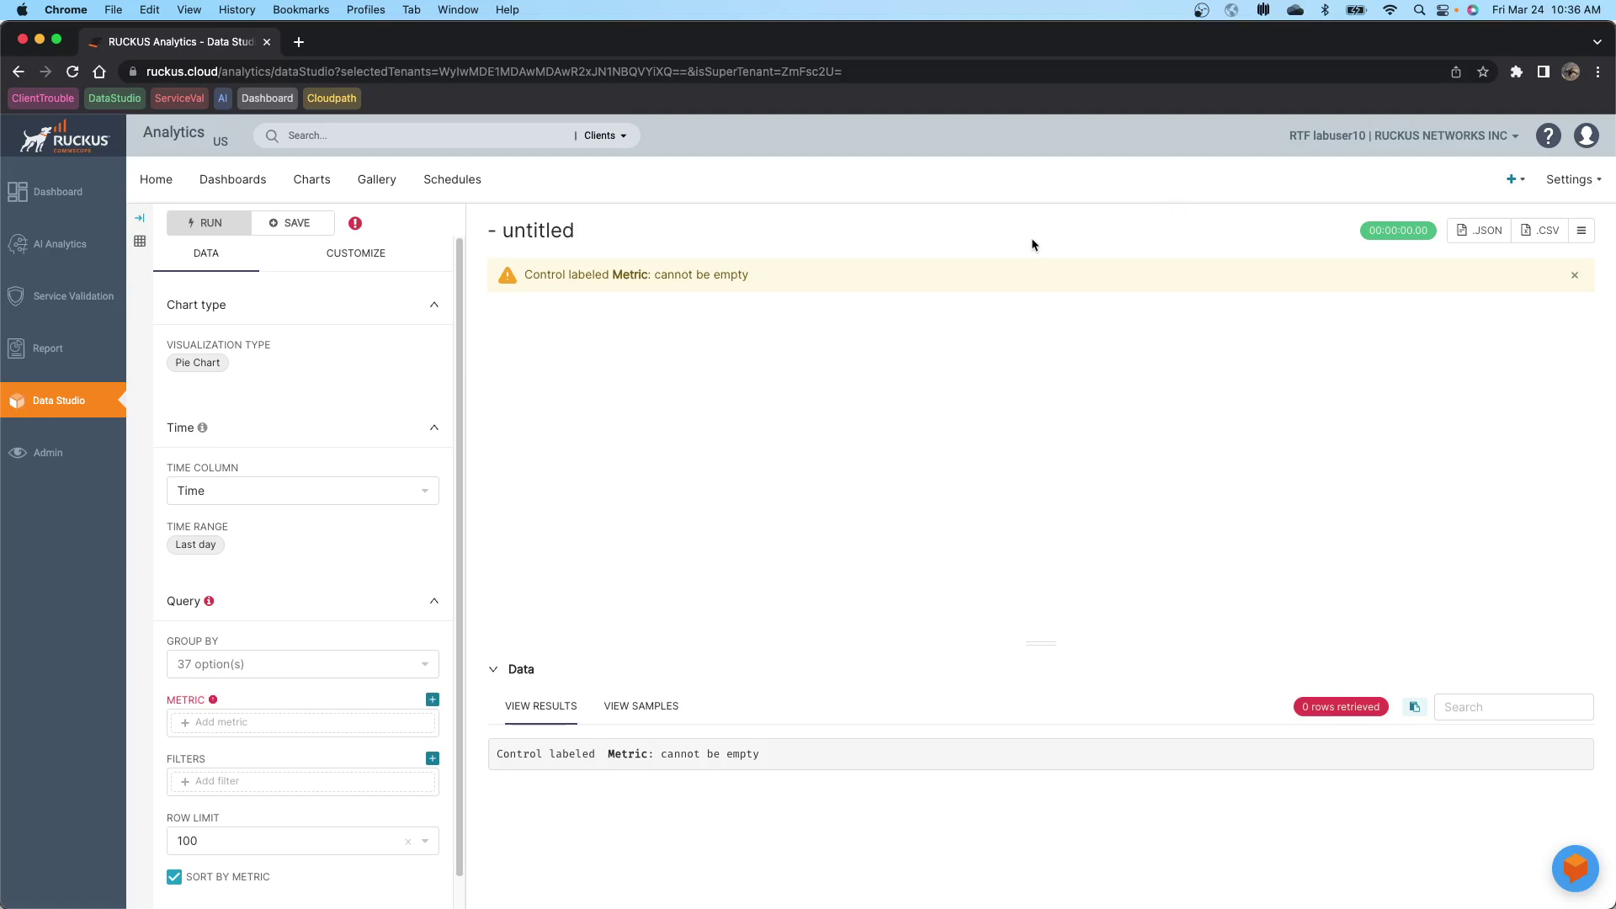
Step: Title the new pie chart "Underpowered AP Count Pie -TH"
left_click(600, 226)
left_click_drag(585, 233, 478, 234)
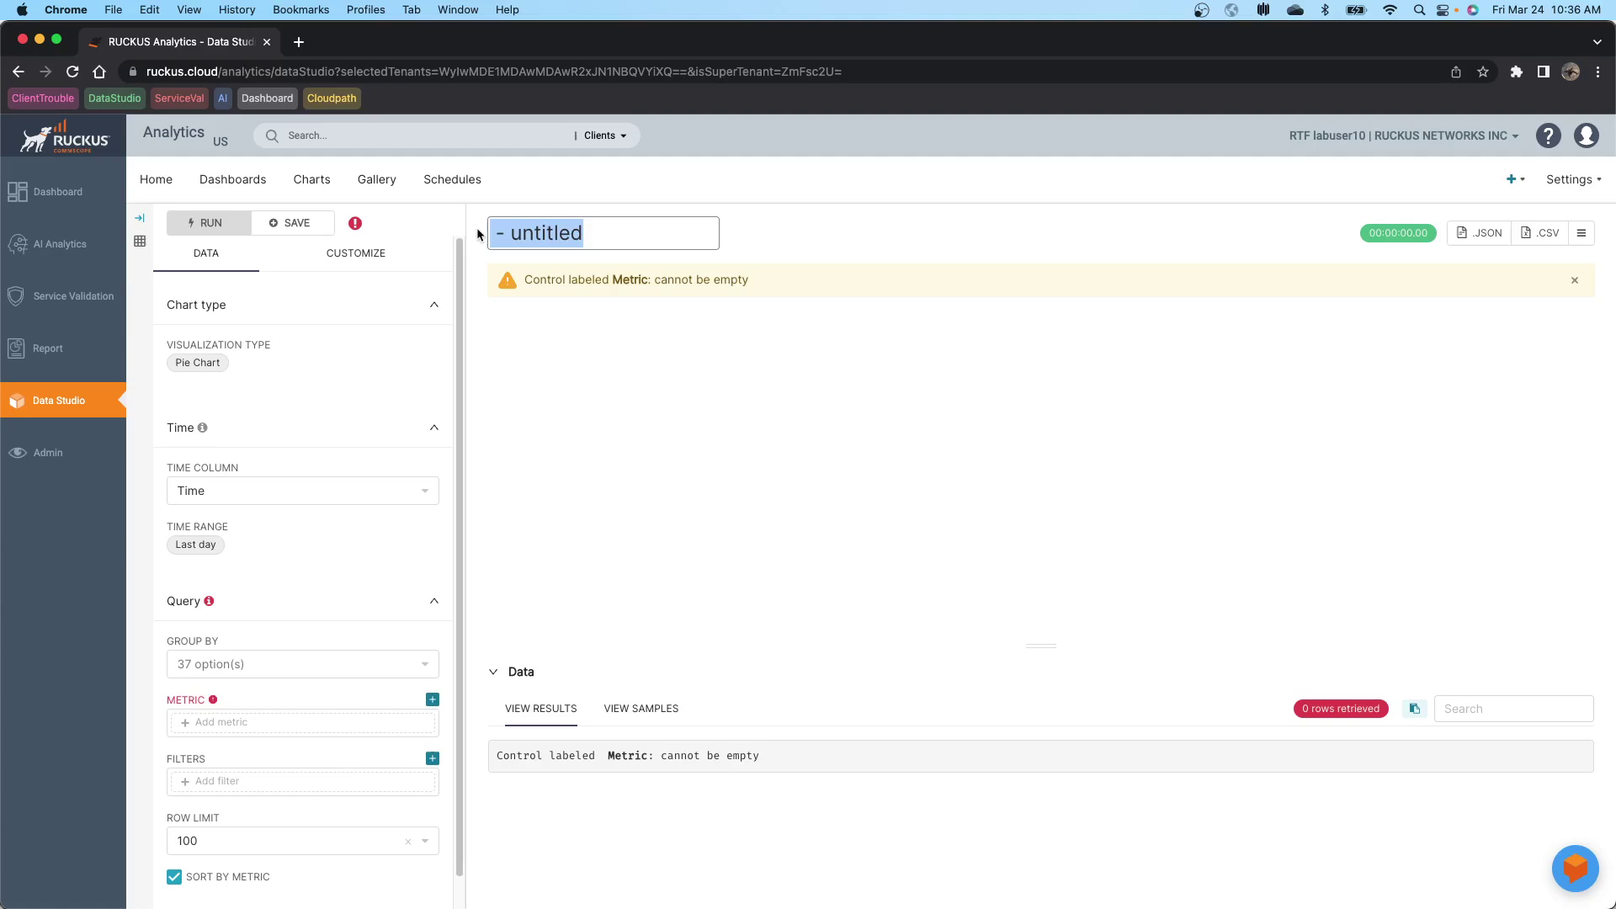
type("Underp")
type("owe")
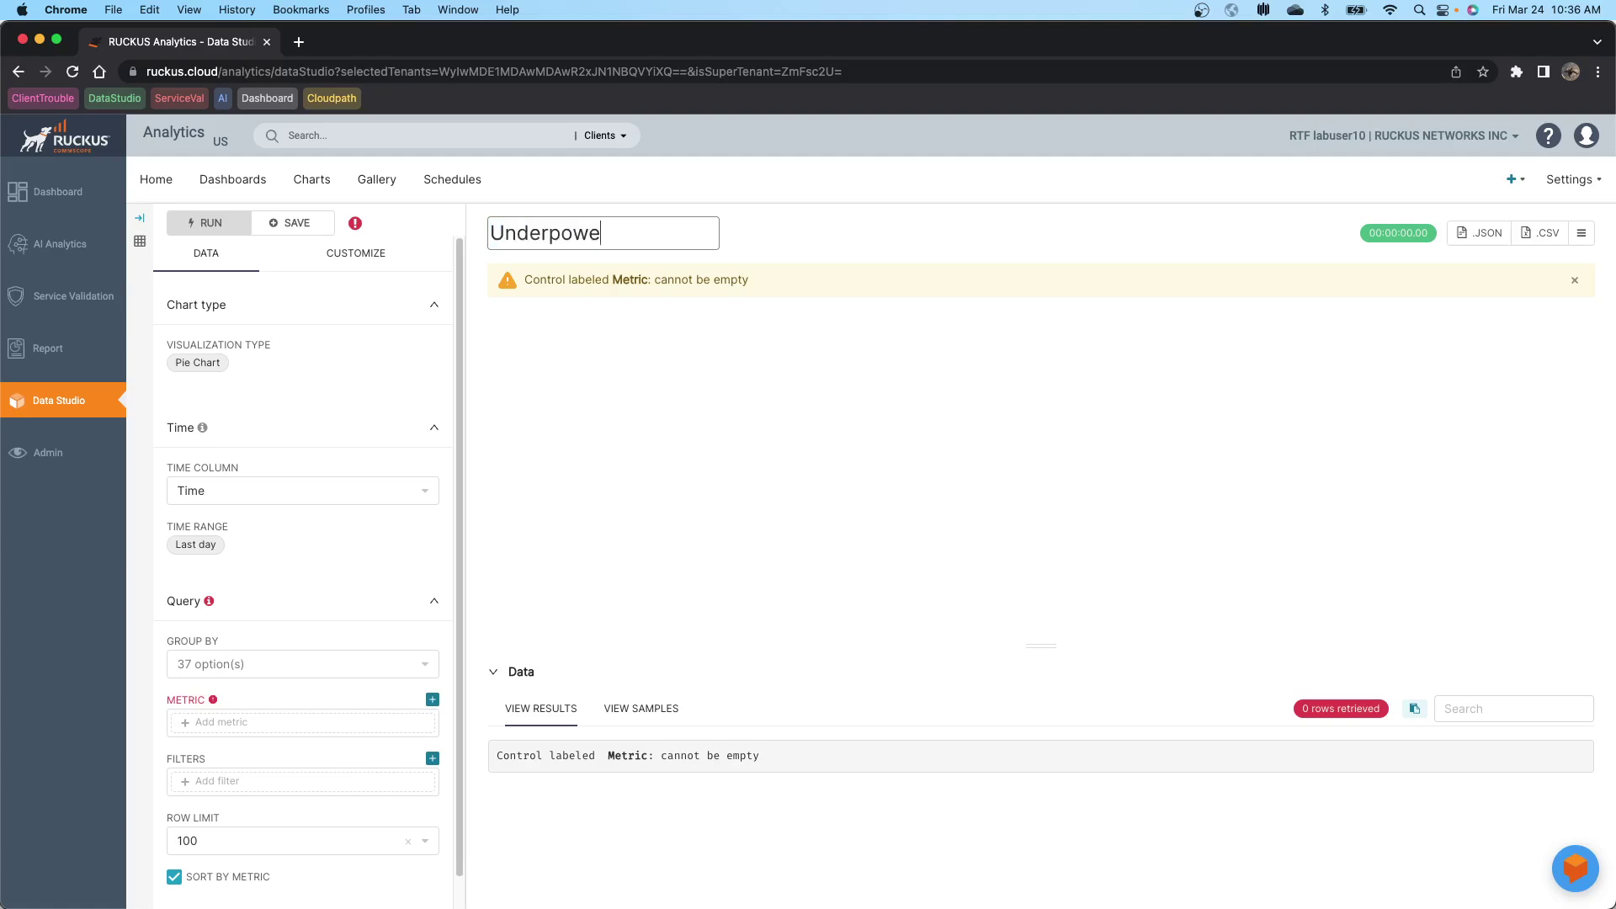
type("red AP Count")
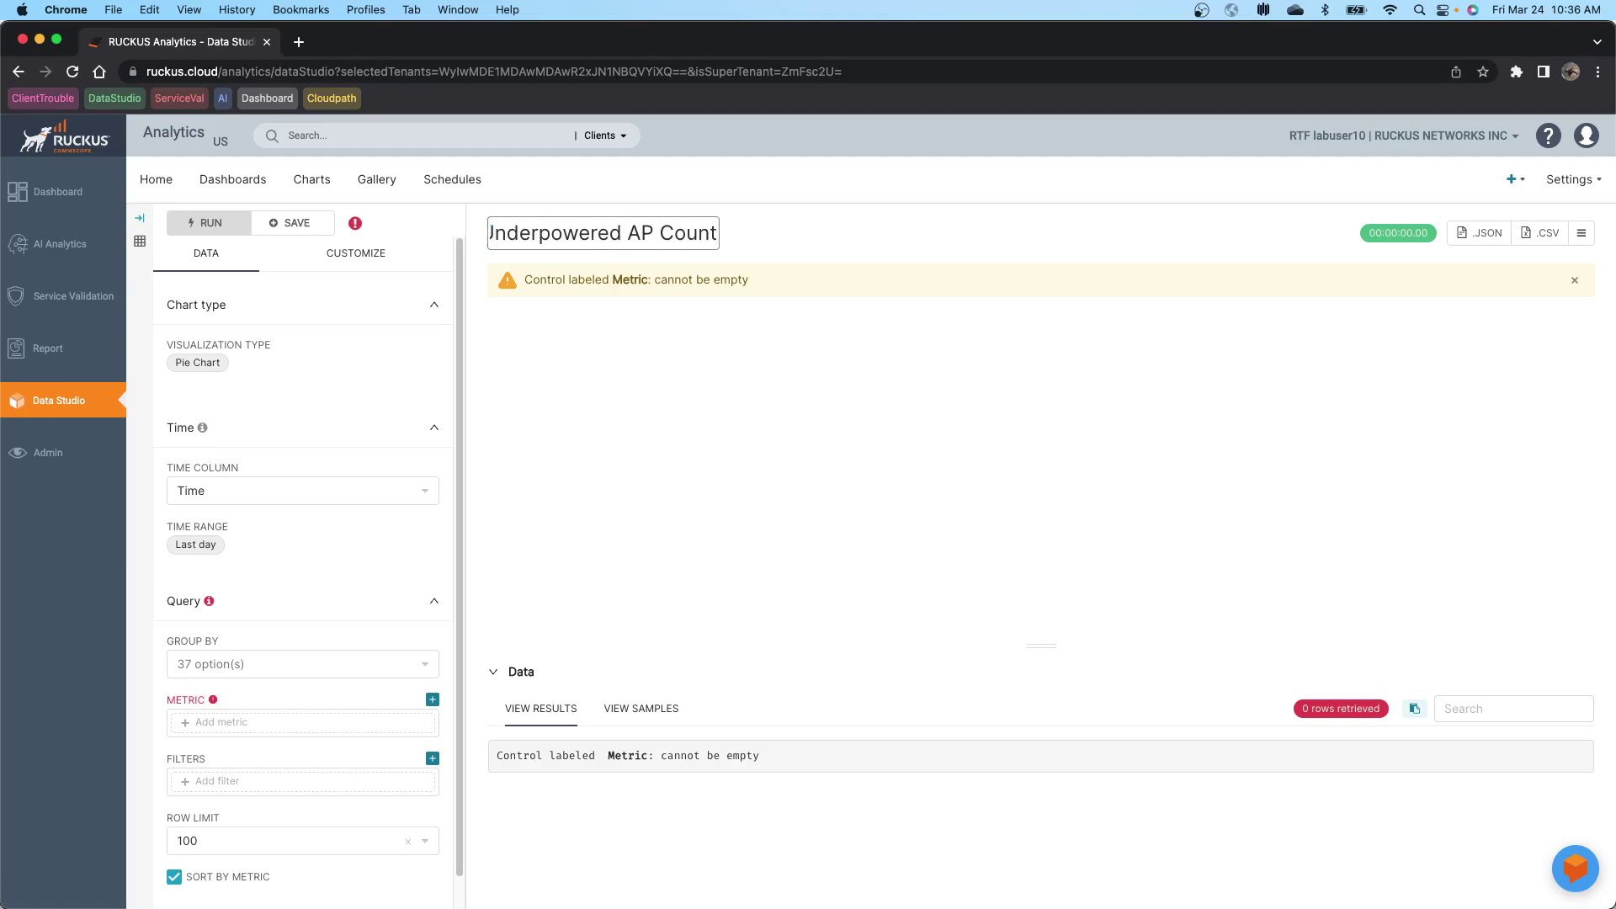
type(" Pie - ")
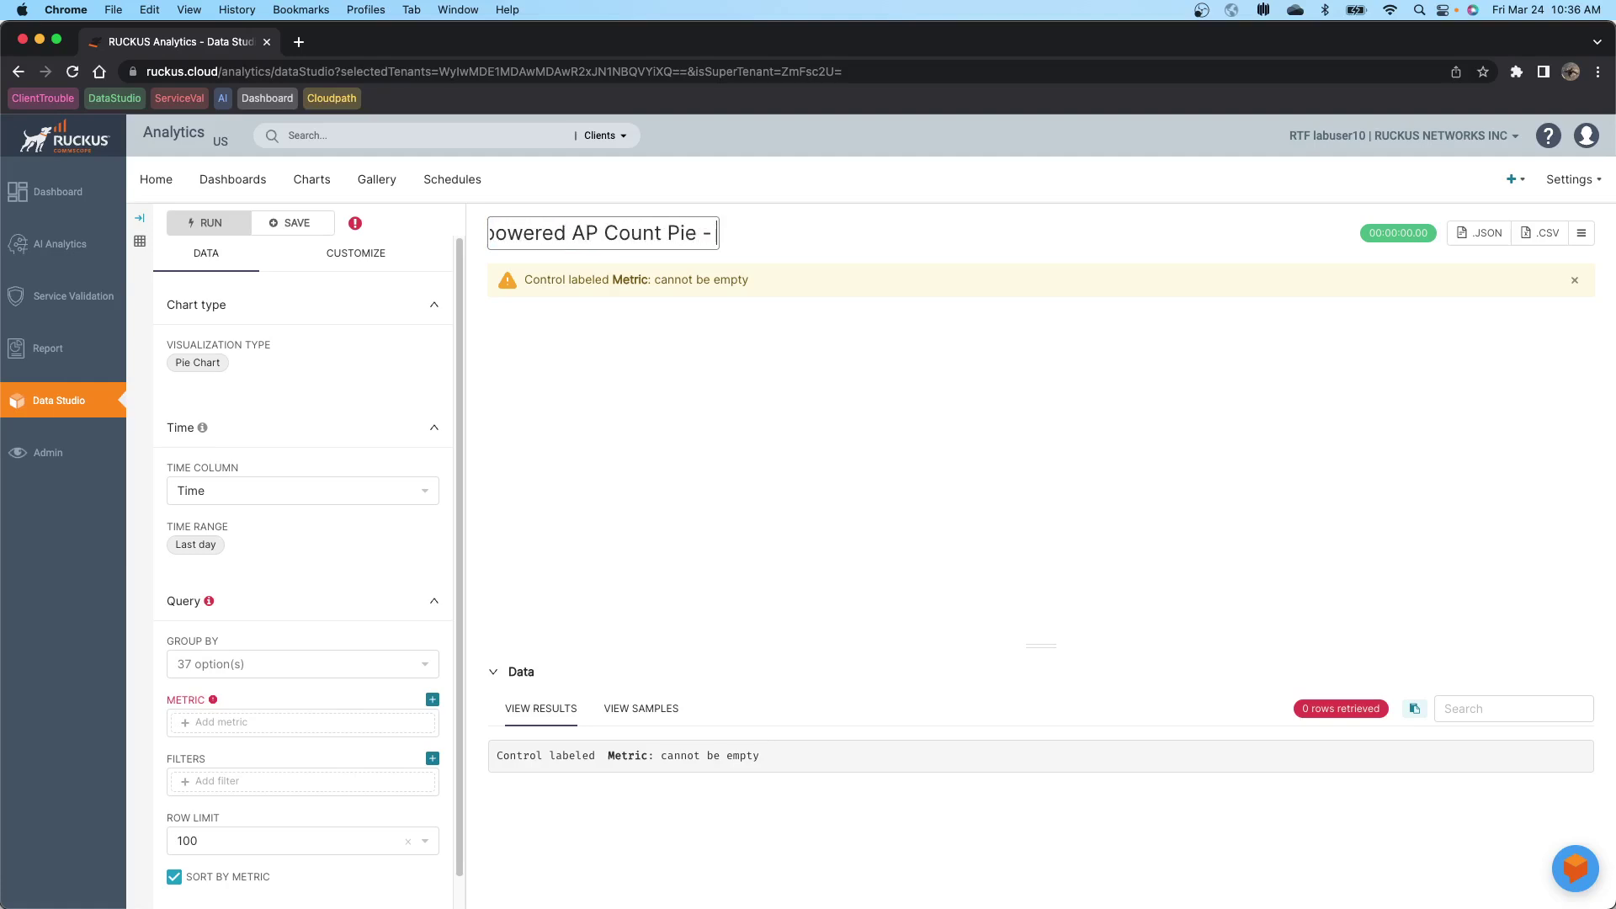
type("TH")
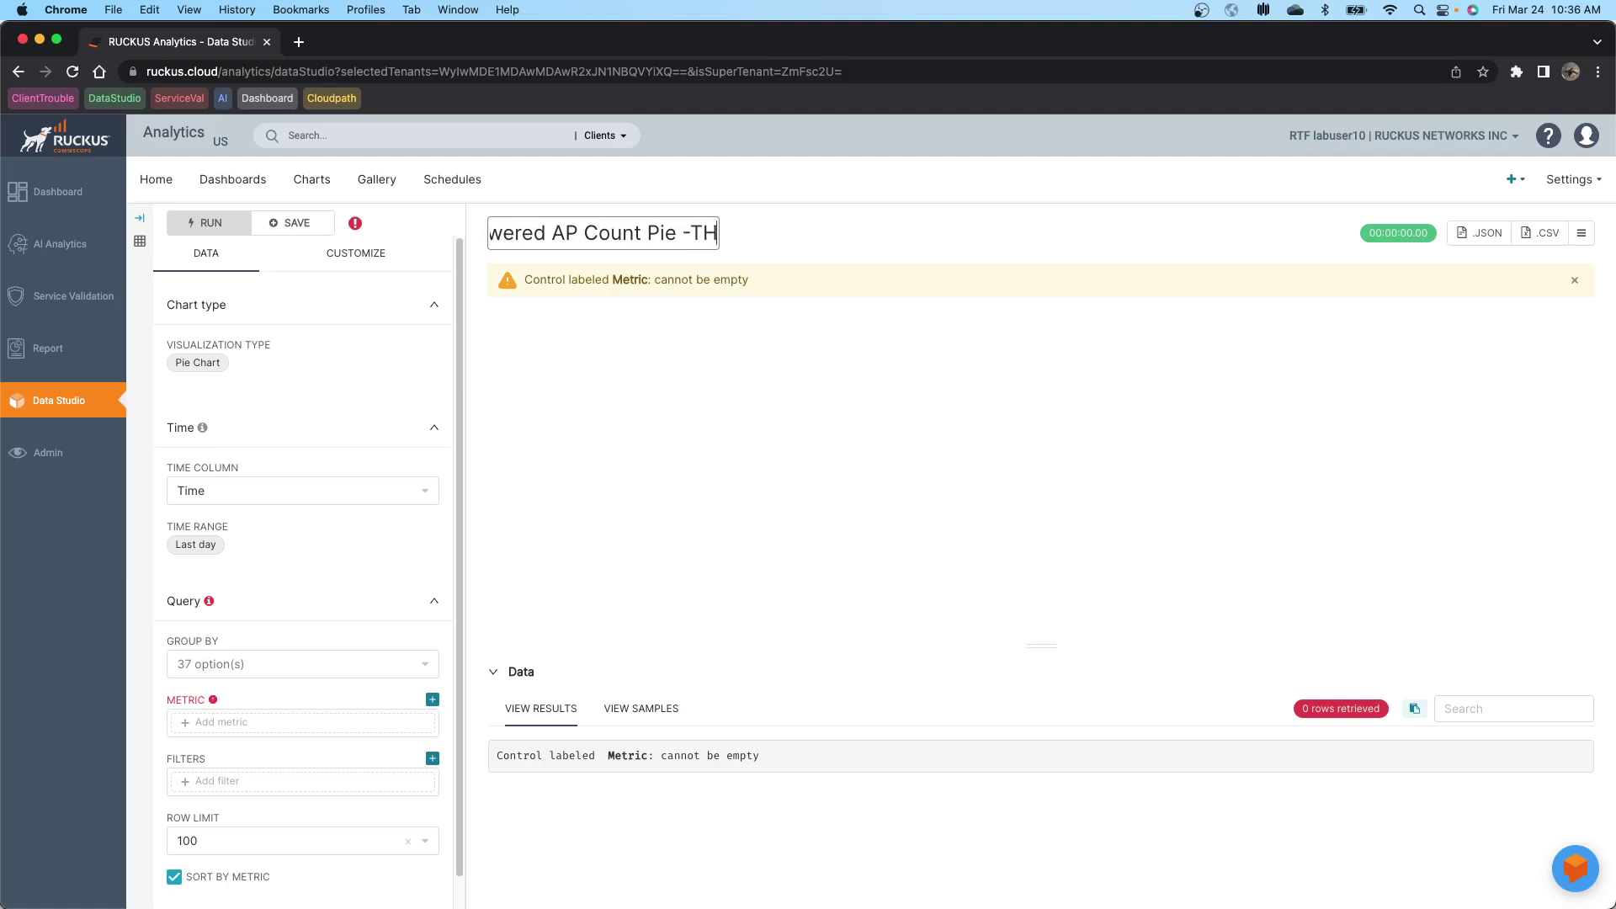
left_click(577, 348)
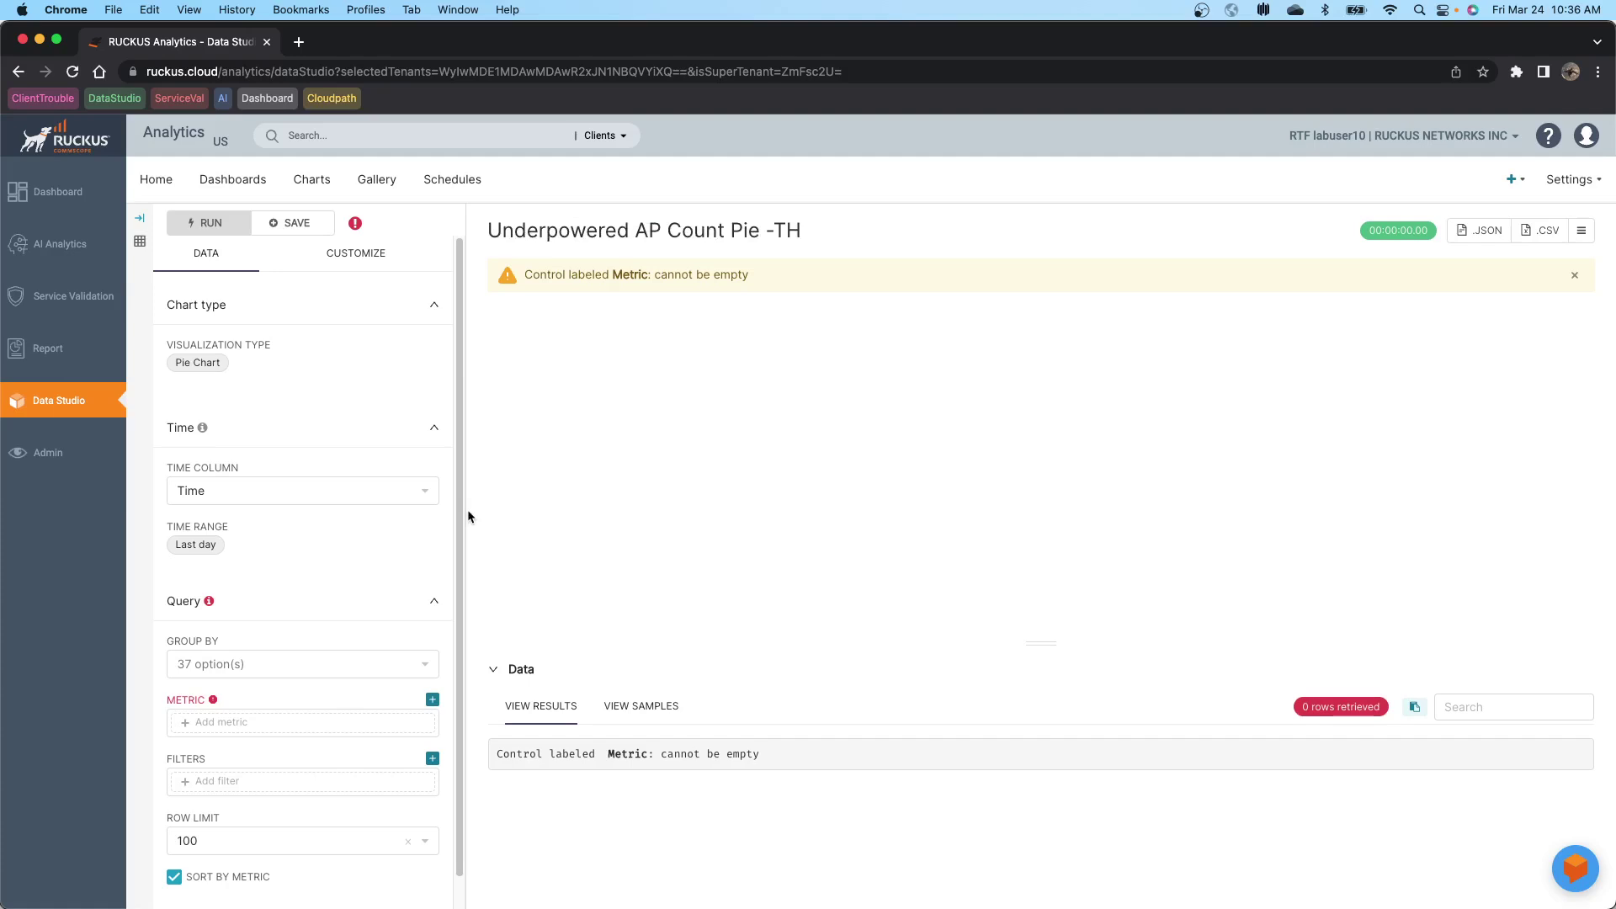
Step: Group the pie chart query by POE Under Powered
left_click(239, 667)
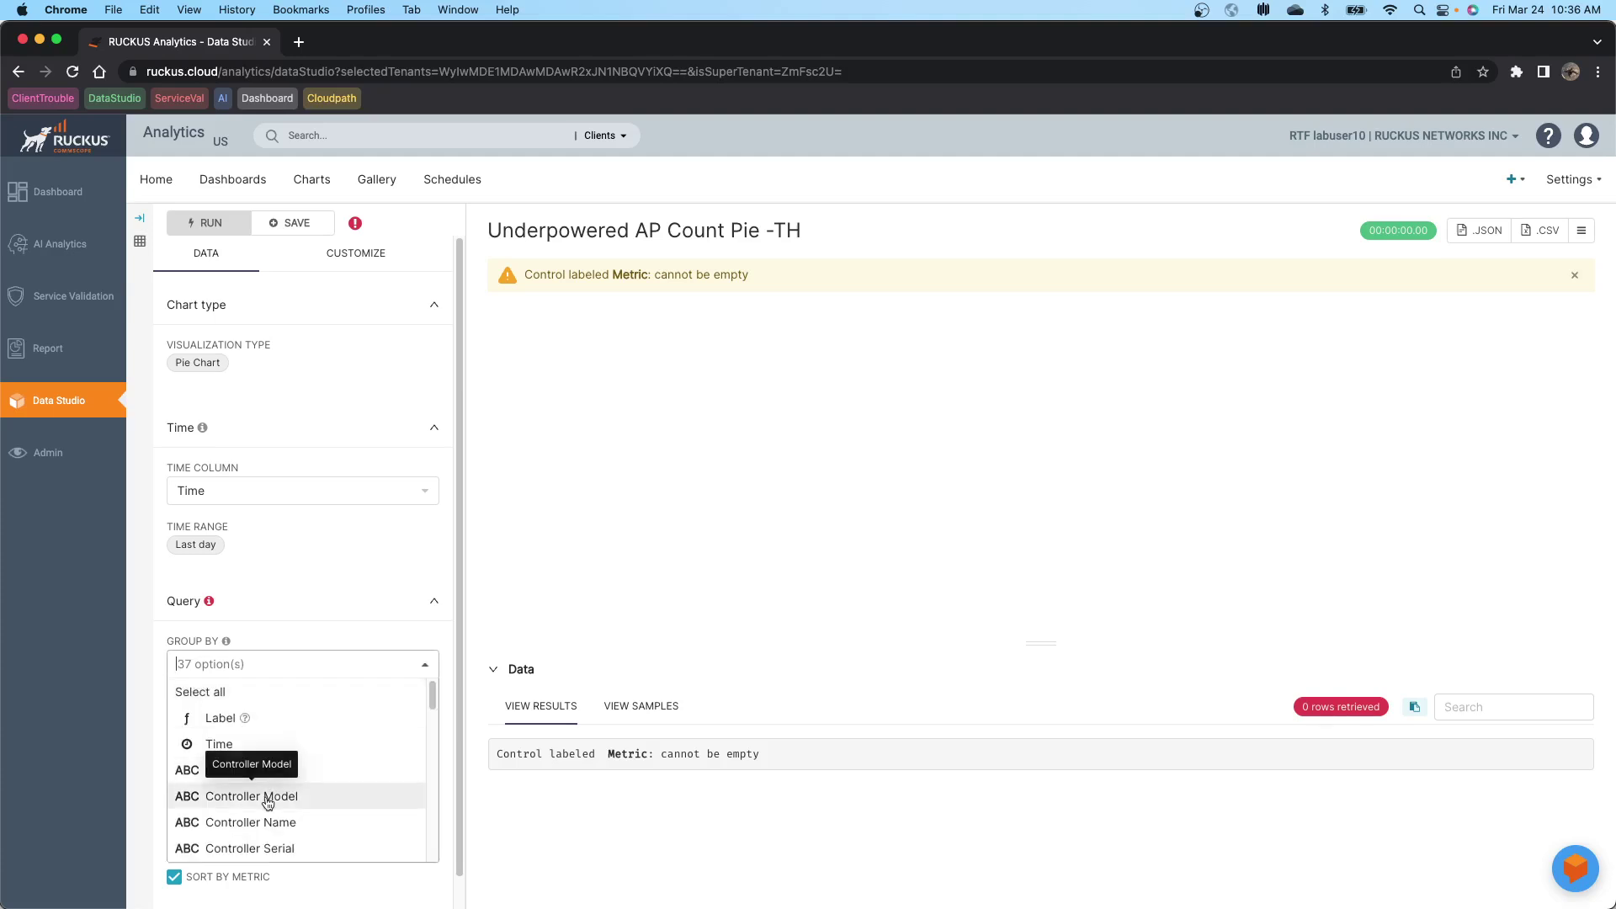
scroll(268, 802, "down", 1)
scroll(268, 803, "down", 12)
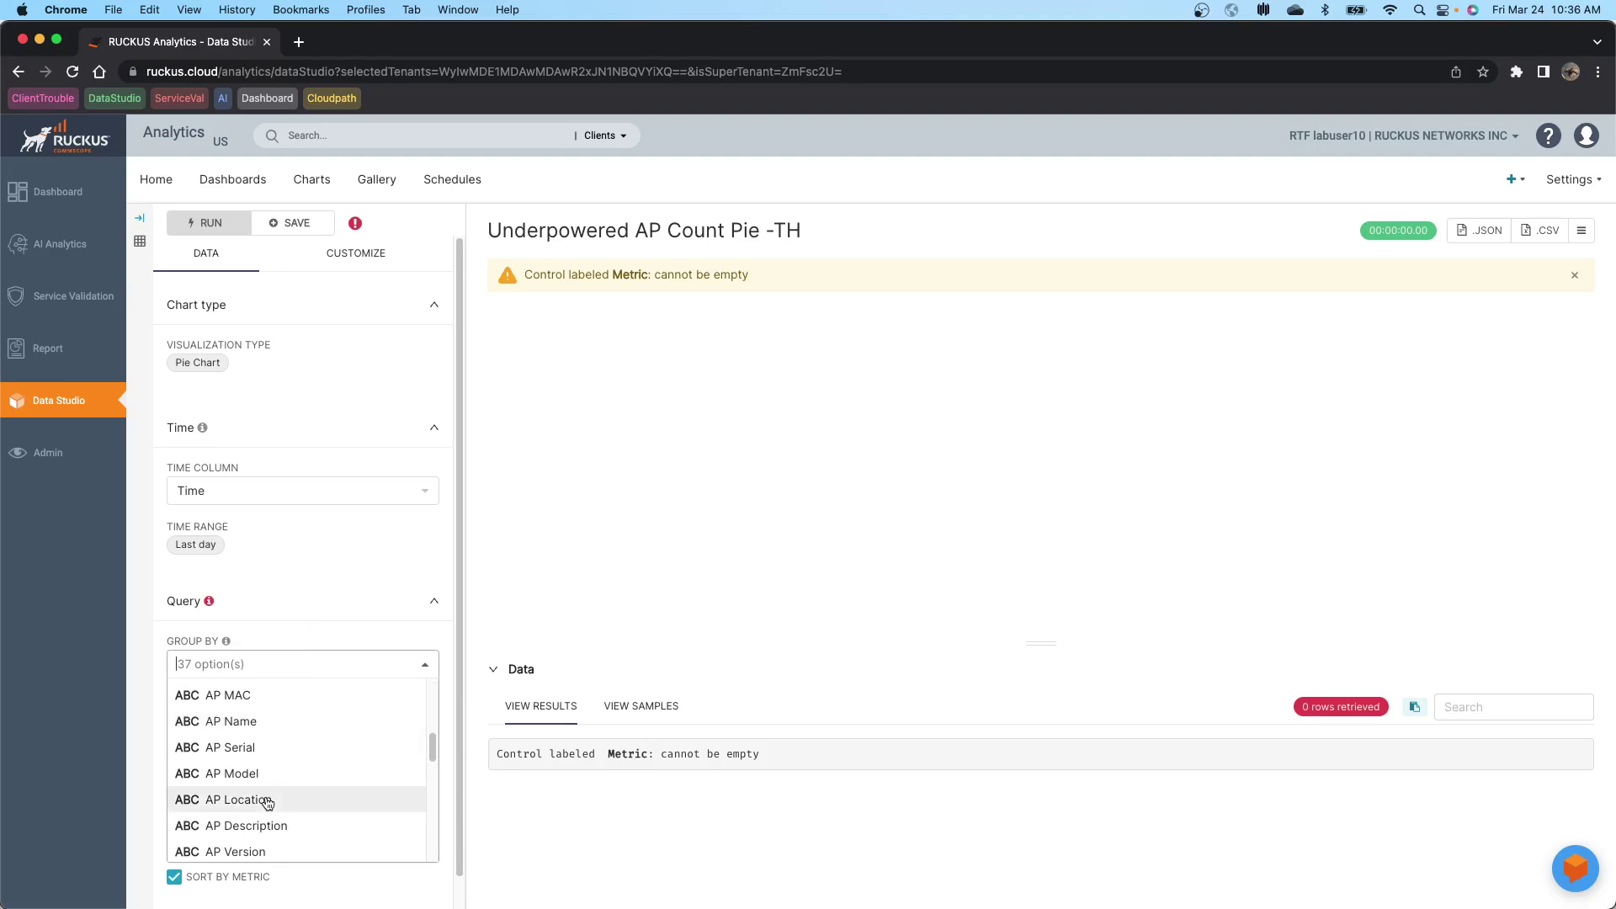
scroll(278, 804, "down", 2)
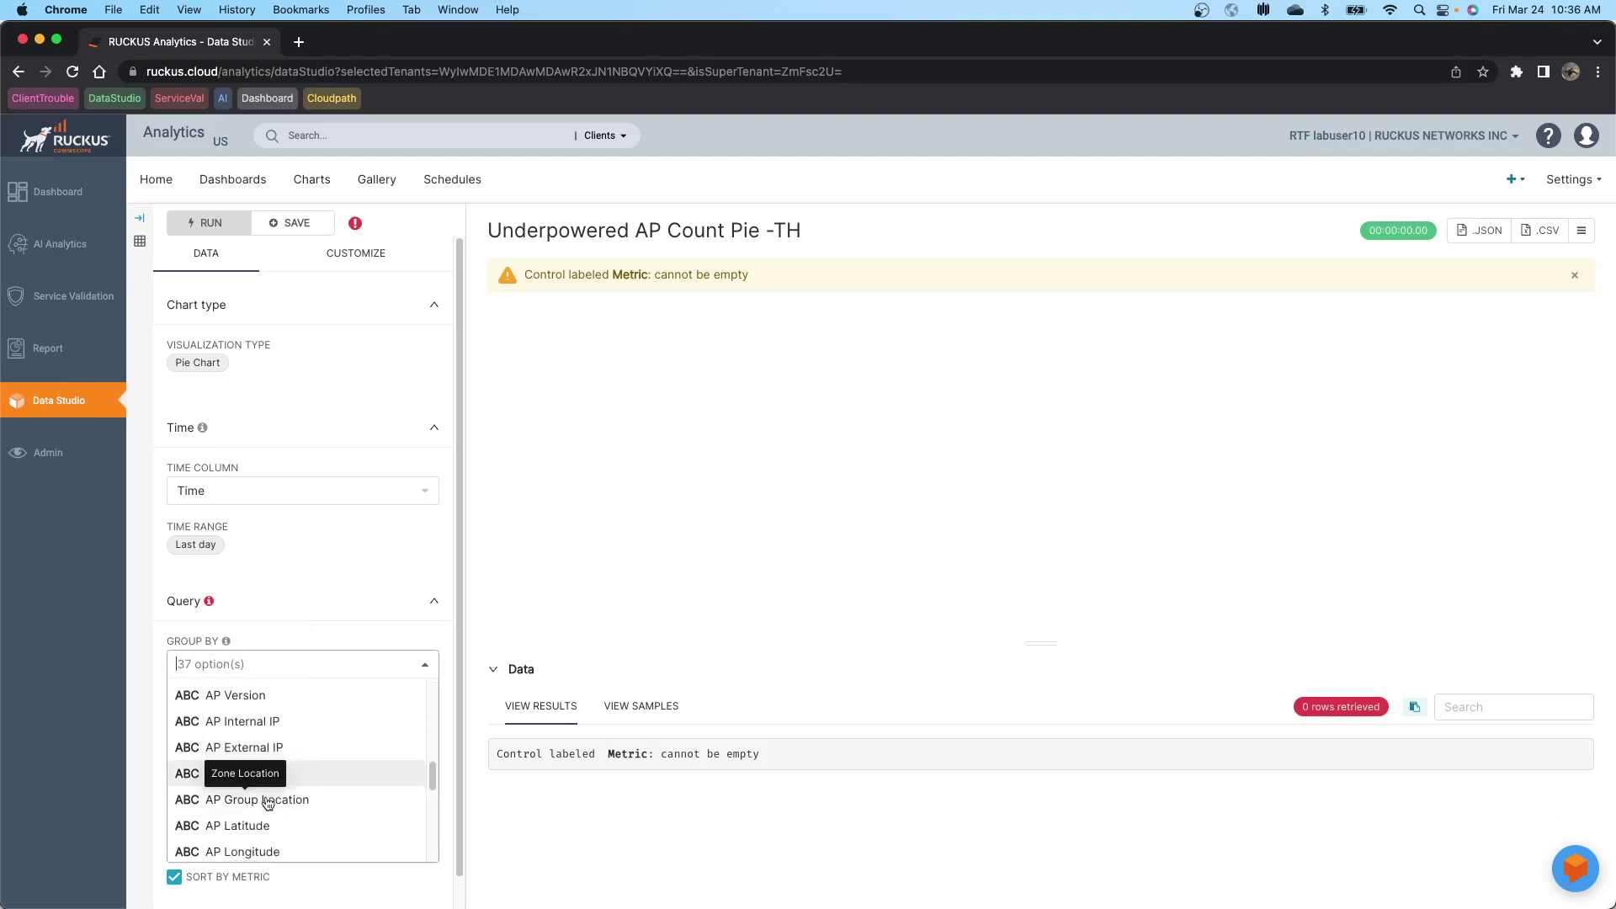
scroll(287, 831, "down", 8)
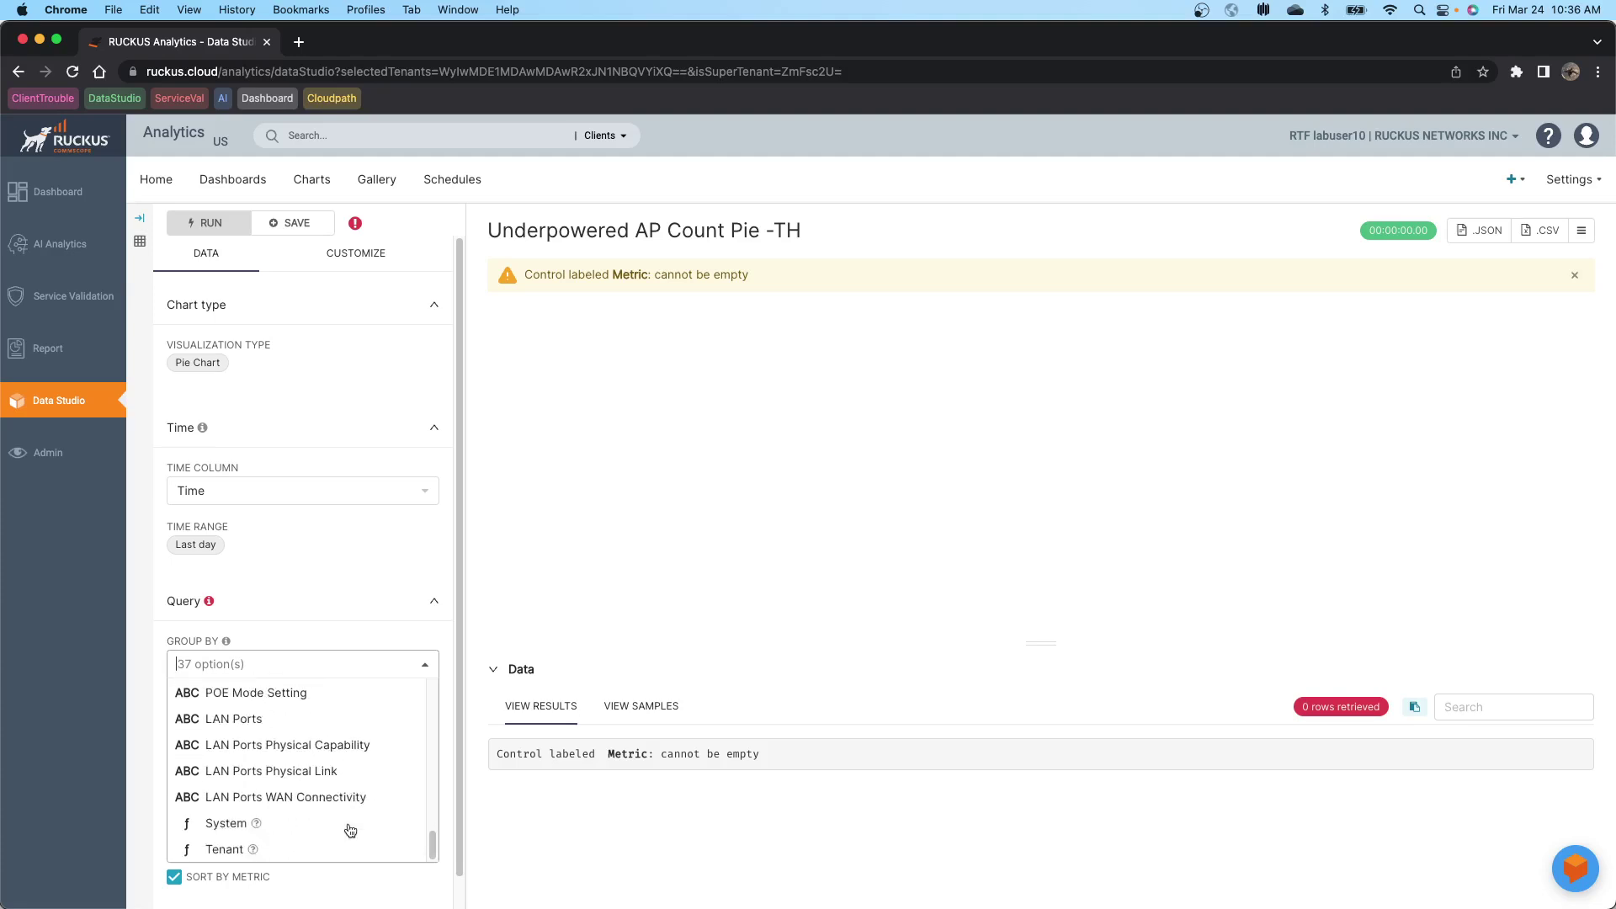
scroll(350, 831, "up", 8)
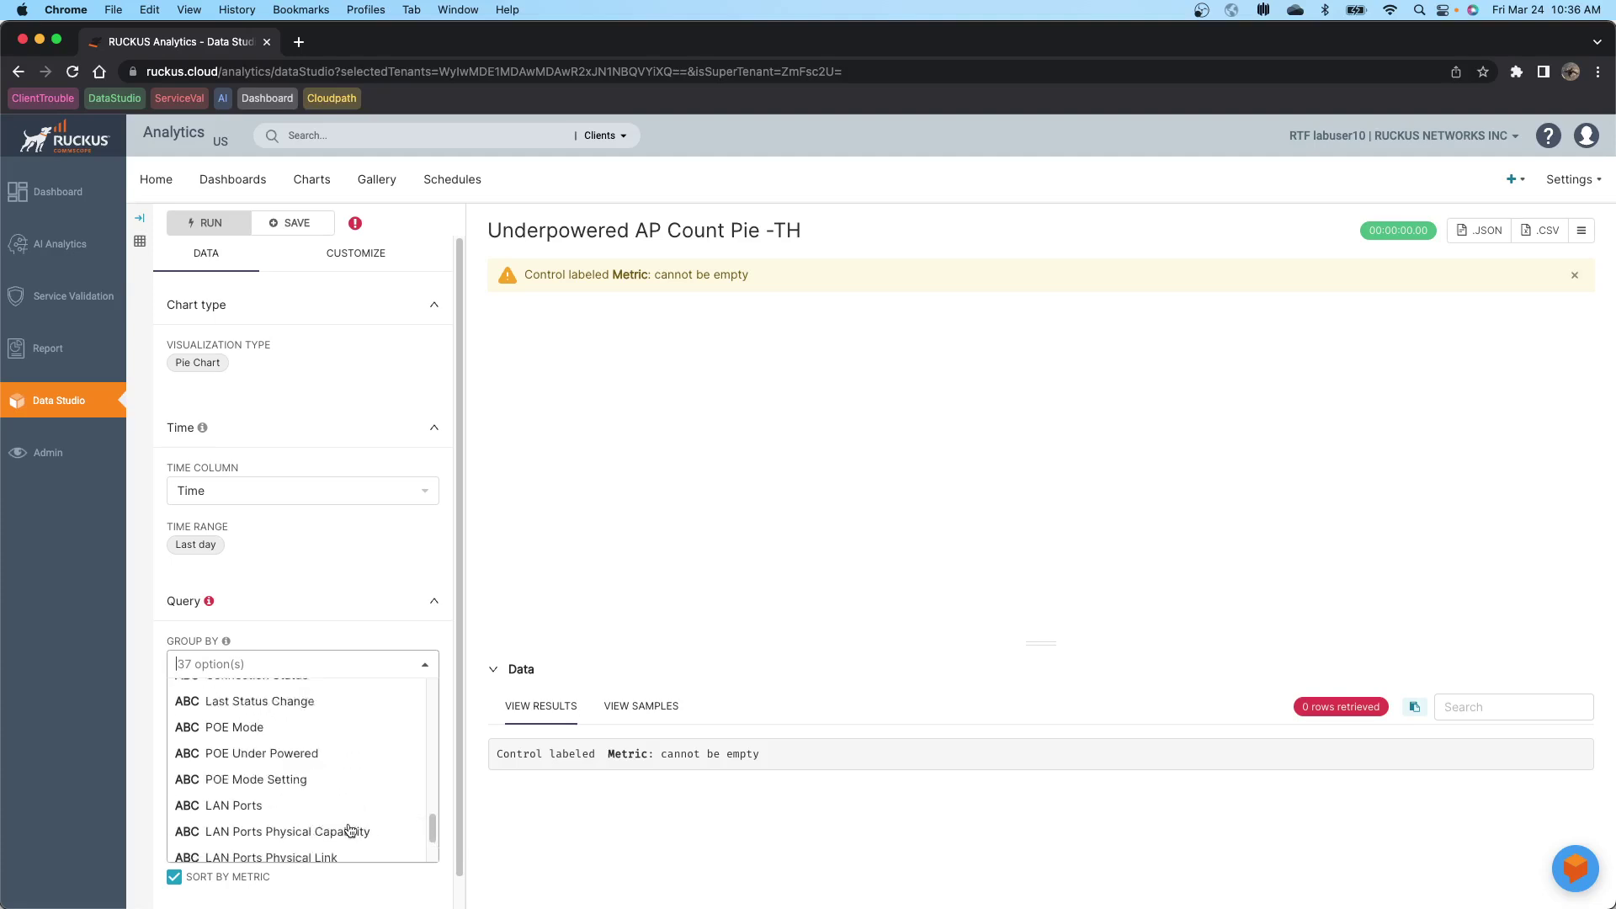
scroll(379, 821, "down", 1)
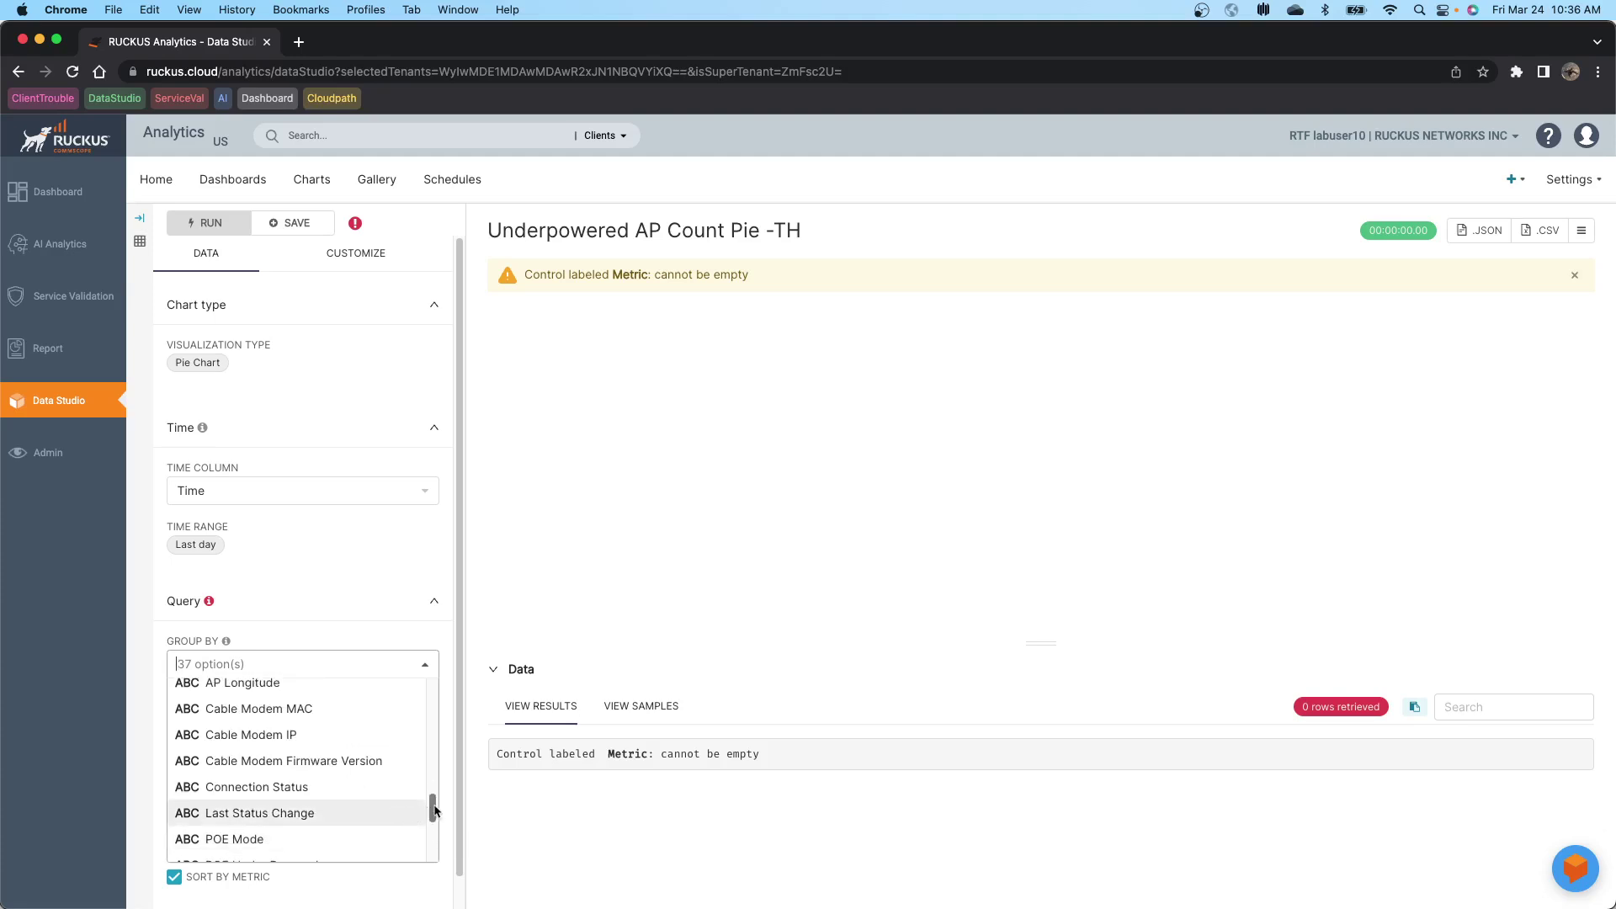
scroll(320, 820, "down", 2)
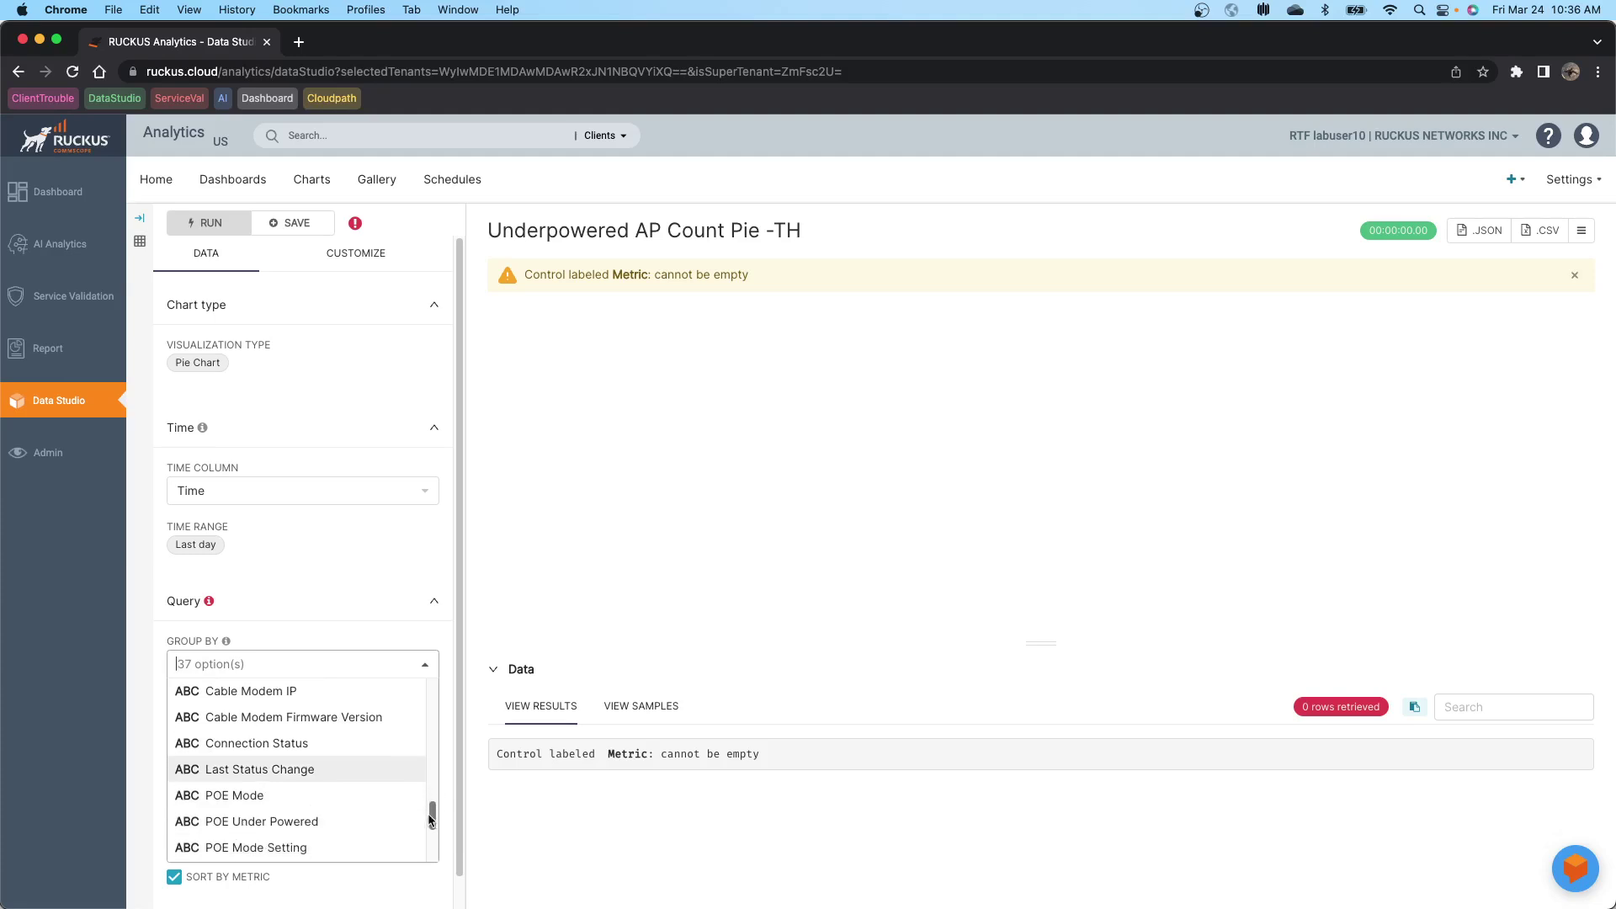
left_click(318, 822)
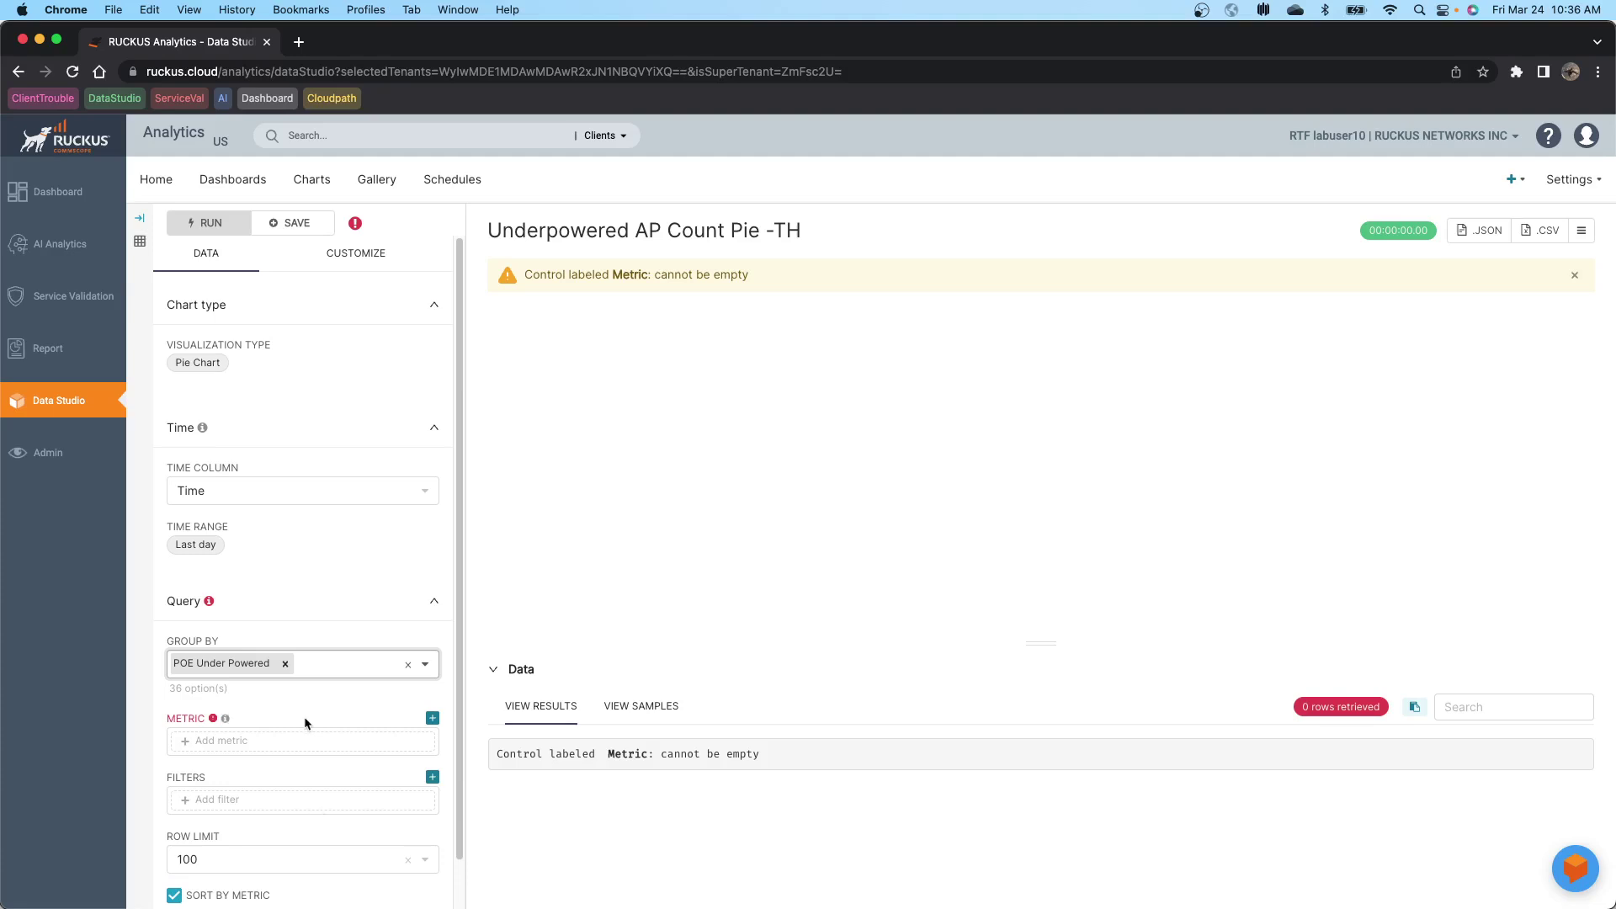
Step: Add and save a custom SQL metric COUNT(poeUnderPowered) for the pie chart
left_click(255, 749)
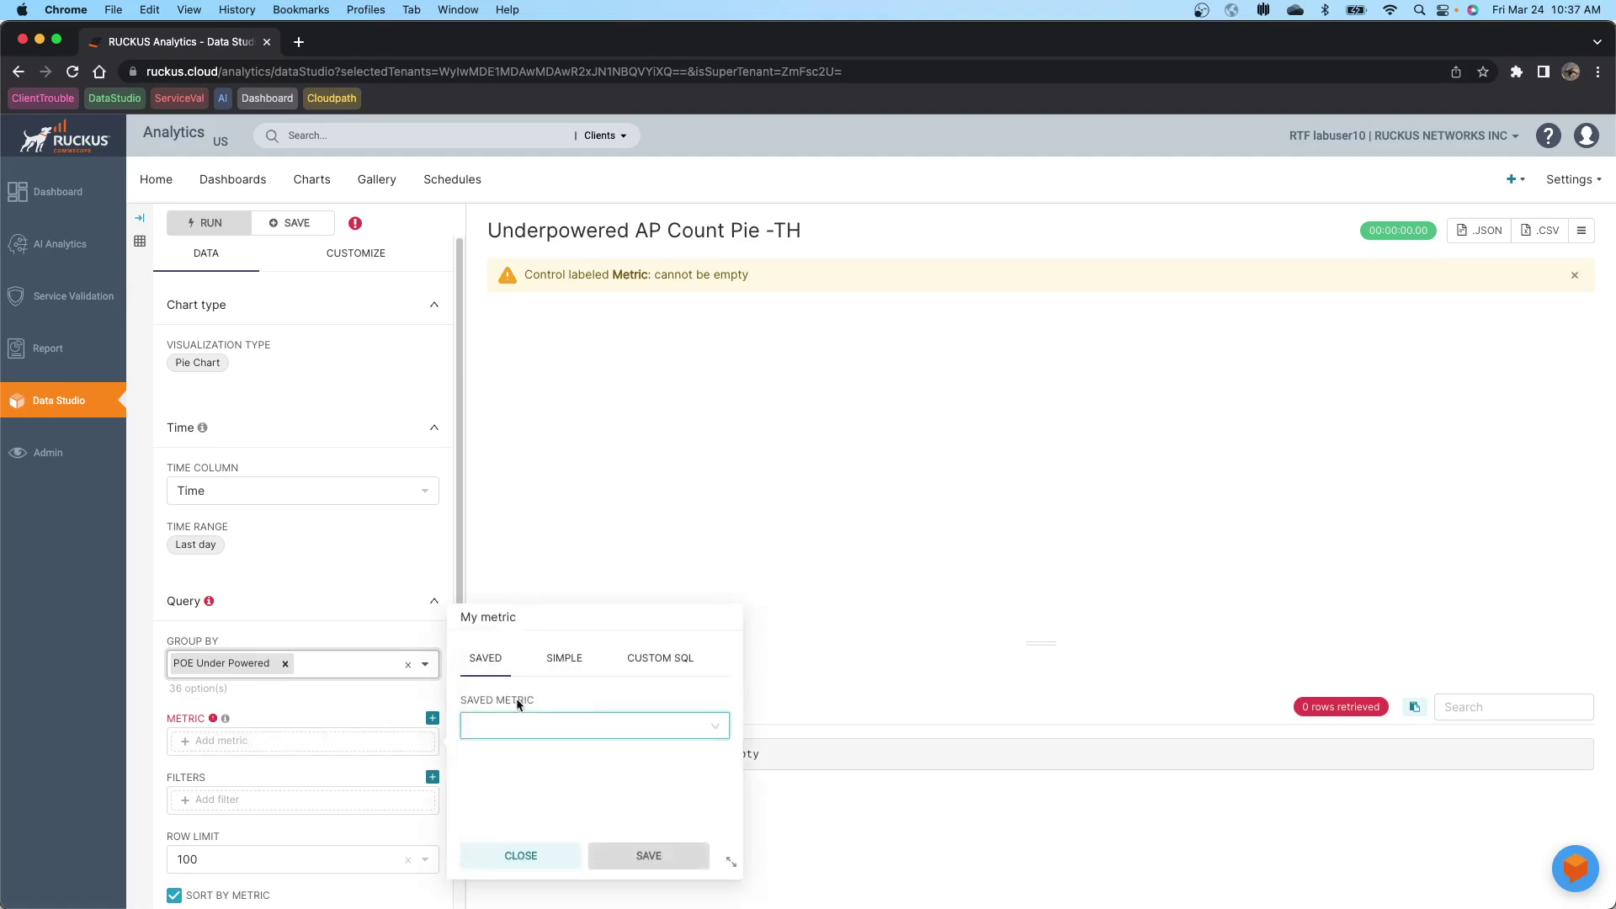
left_click(655, 660)
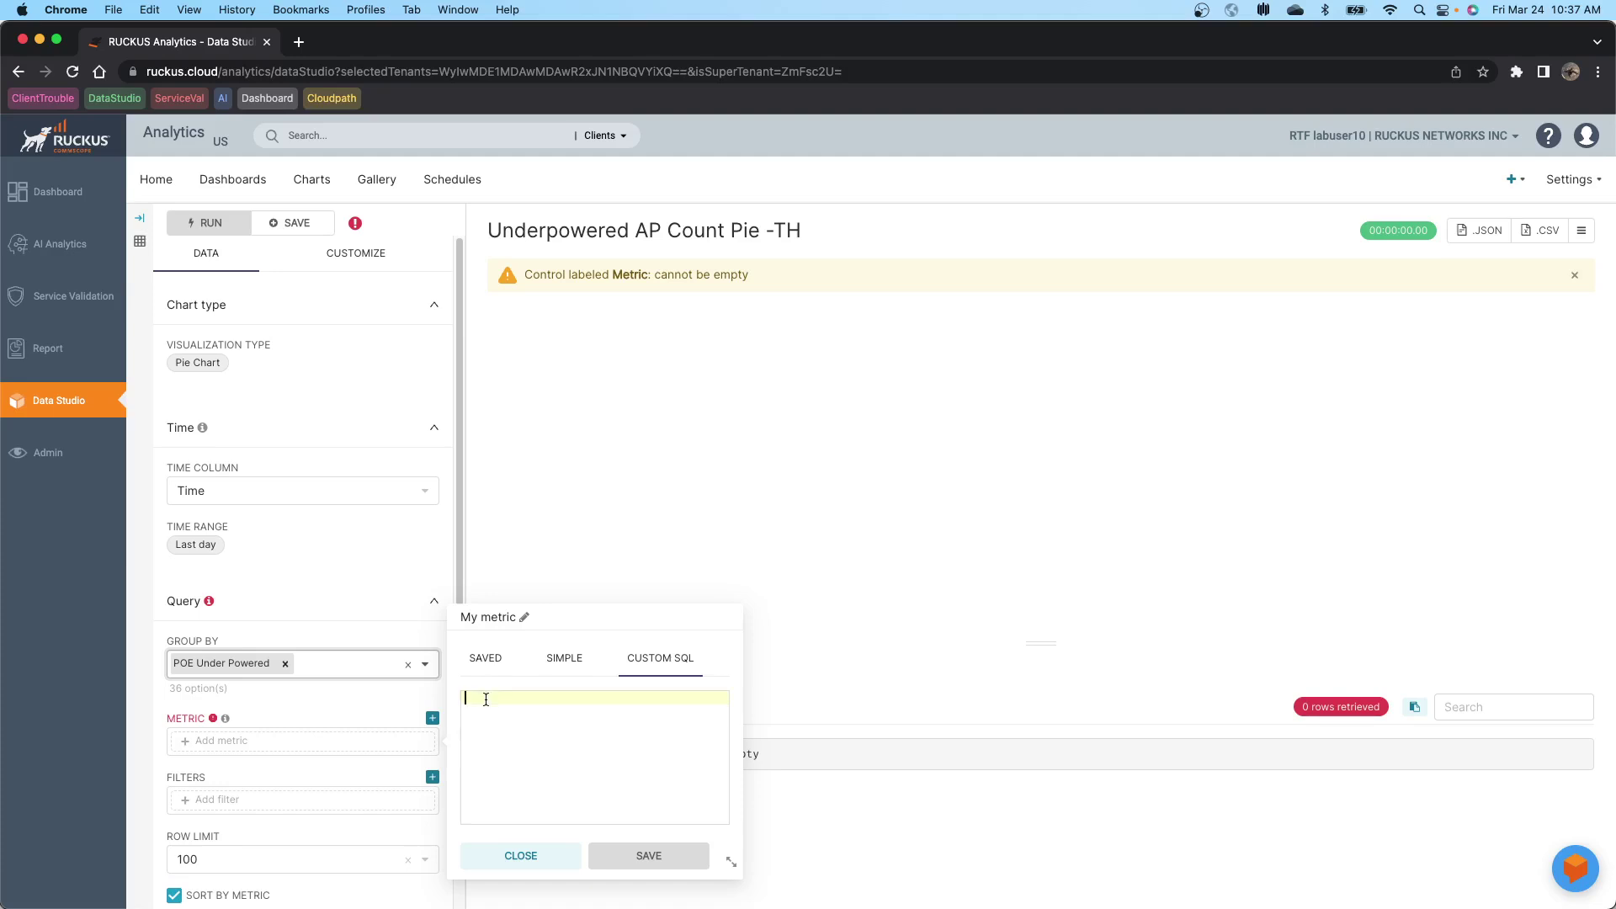
type("COUN")
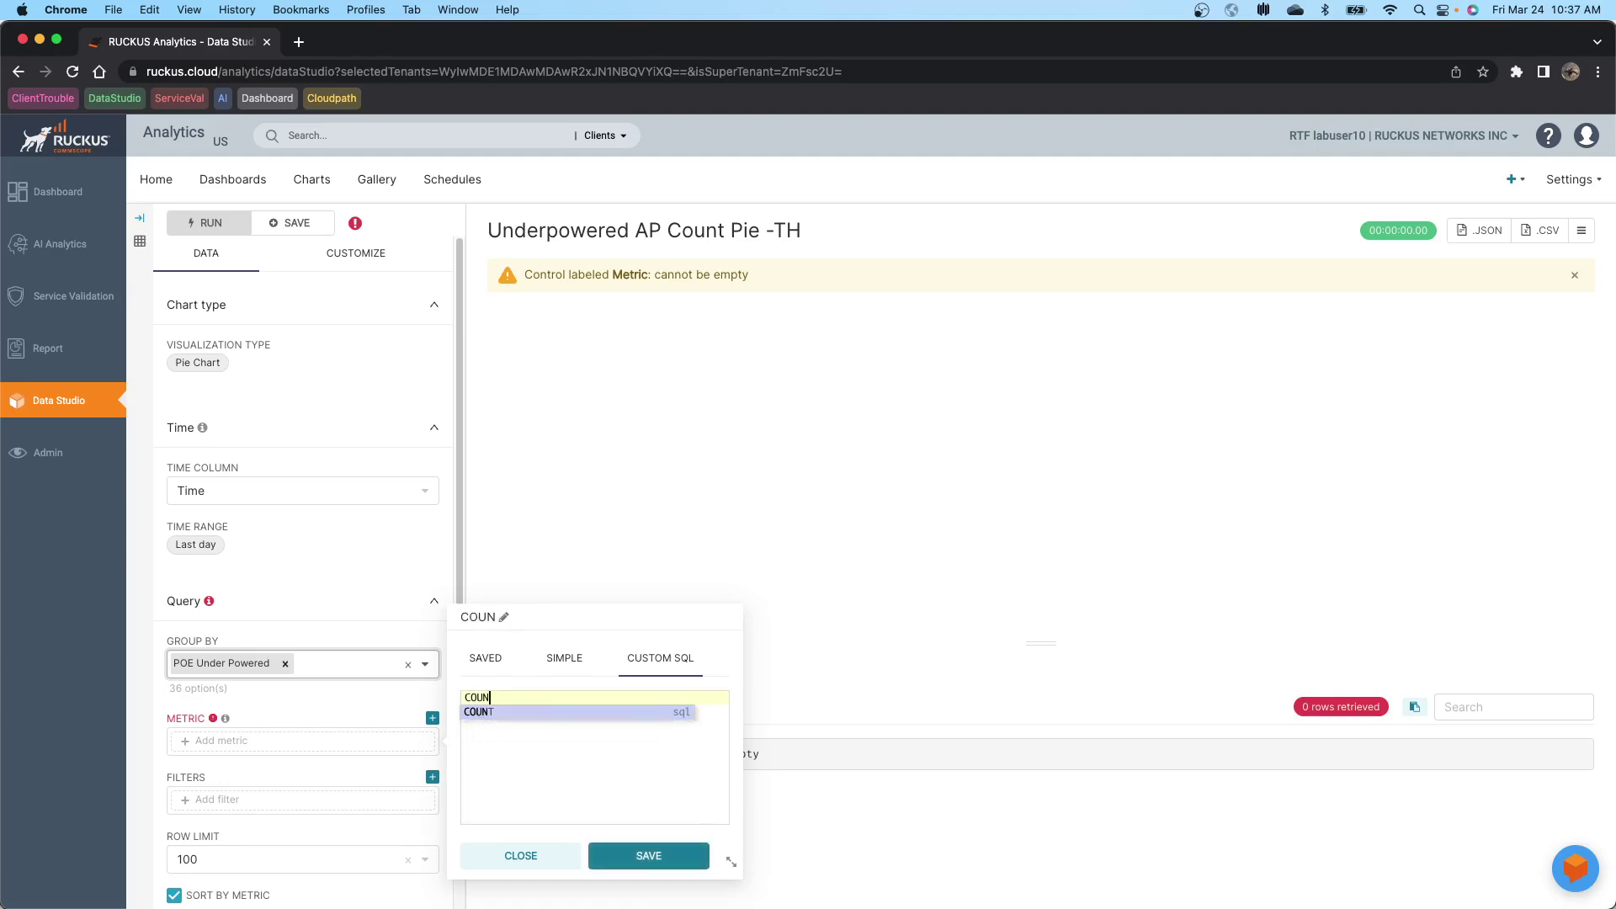
type("T()")
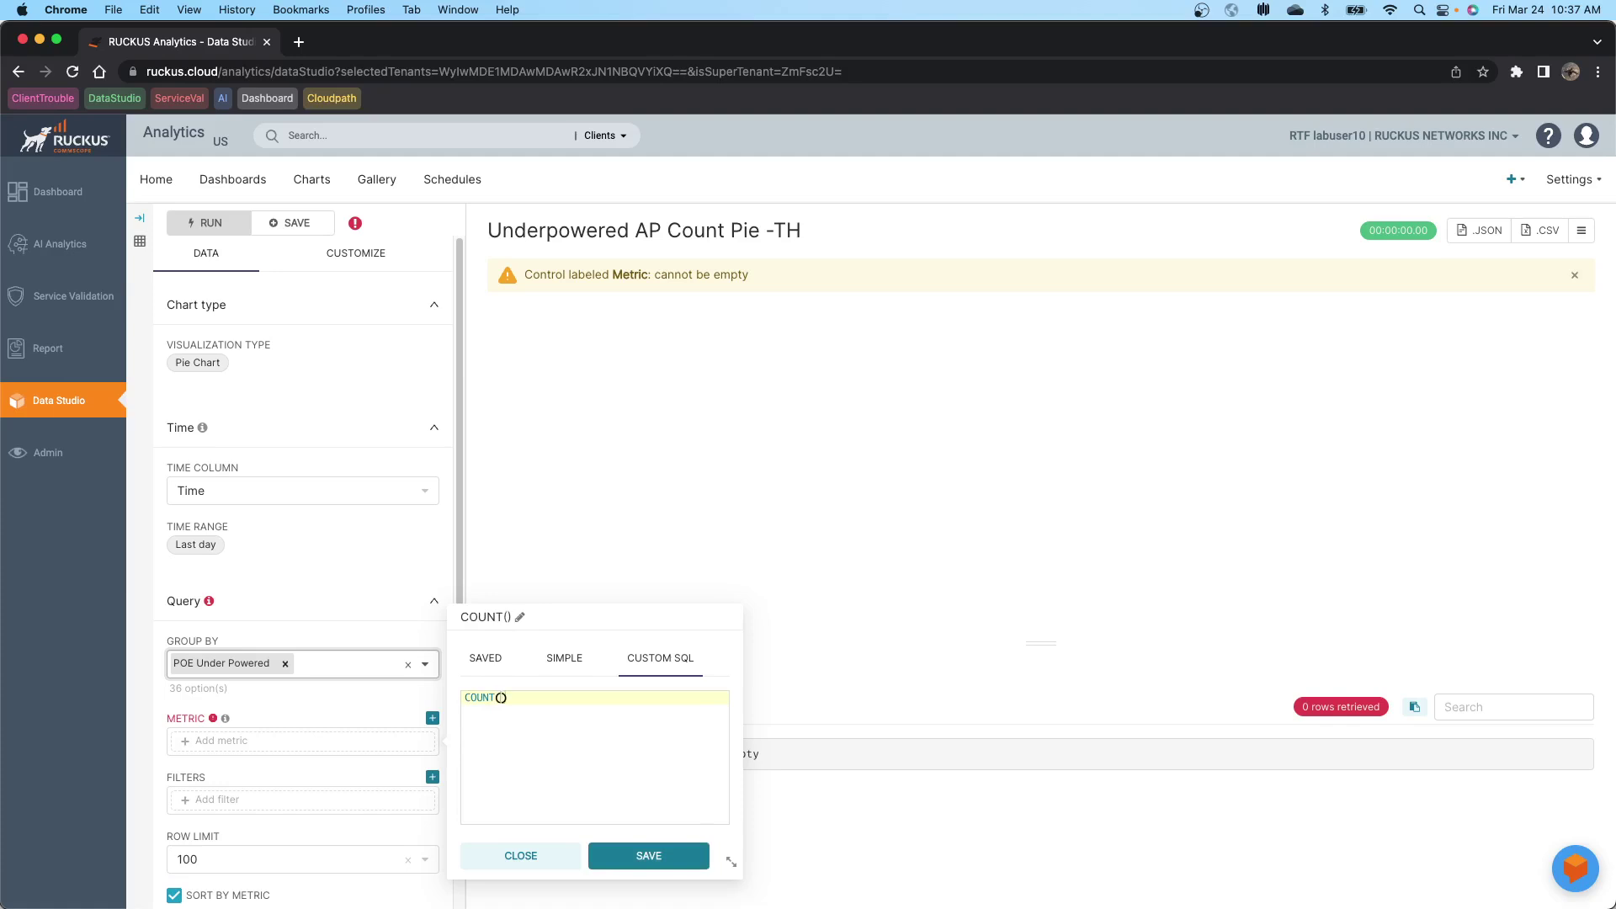
type("P")
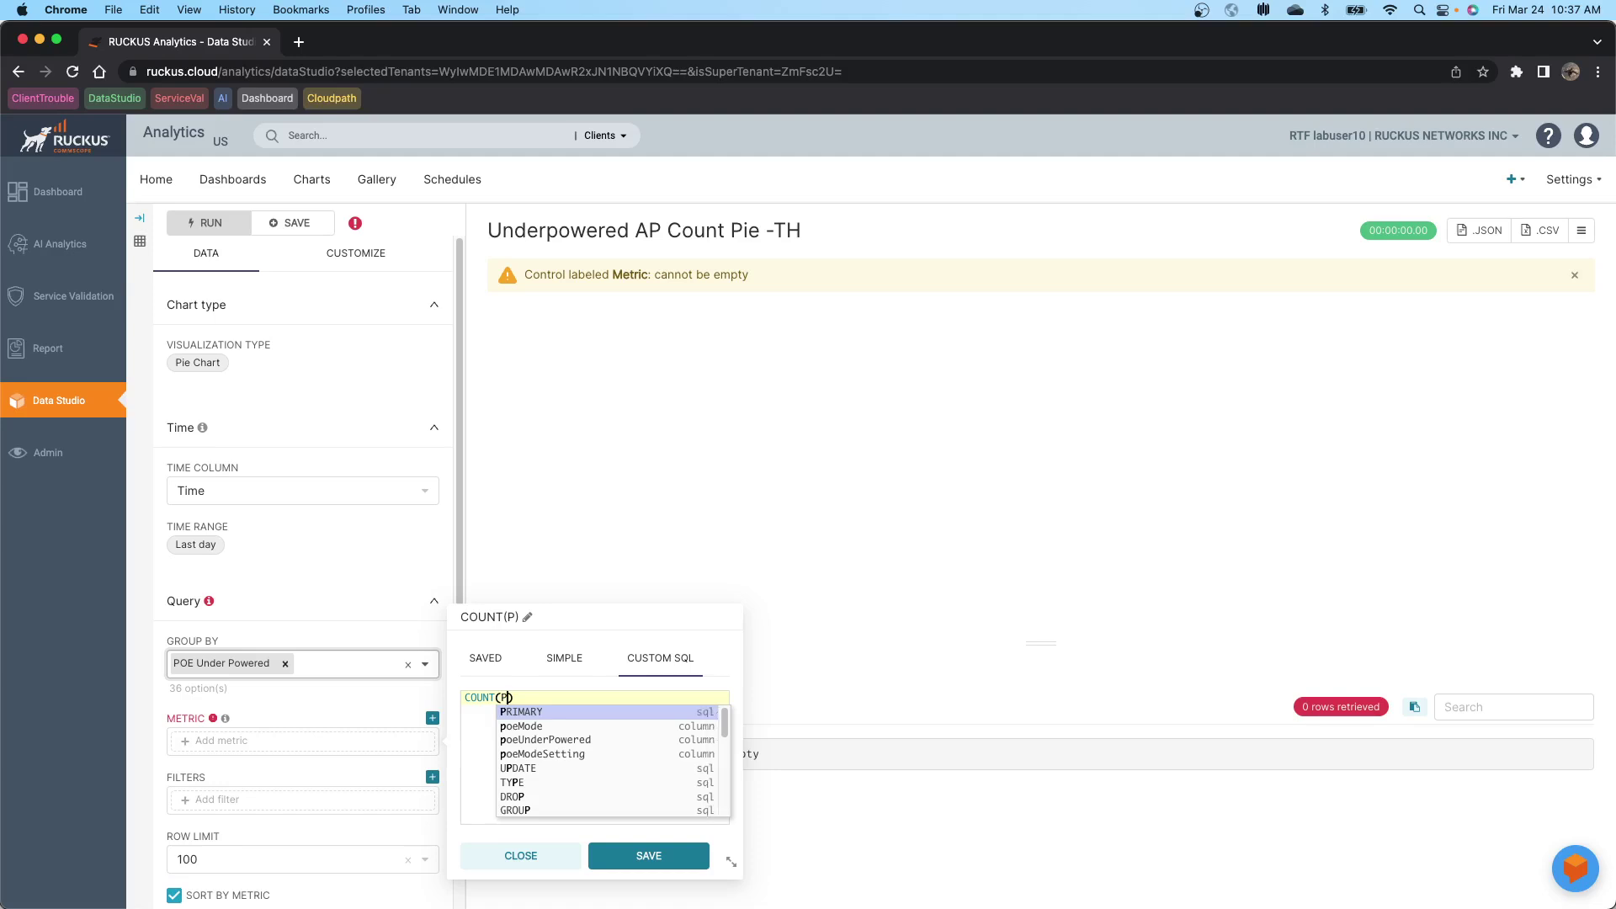
left_click(516, 740)
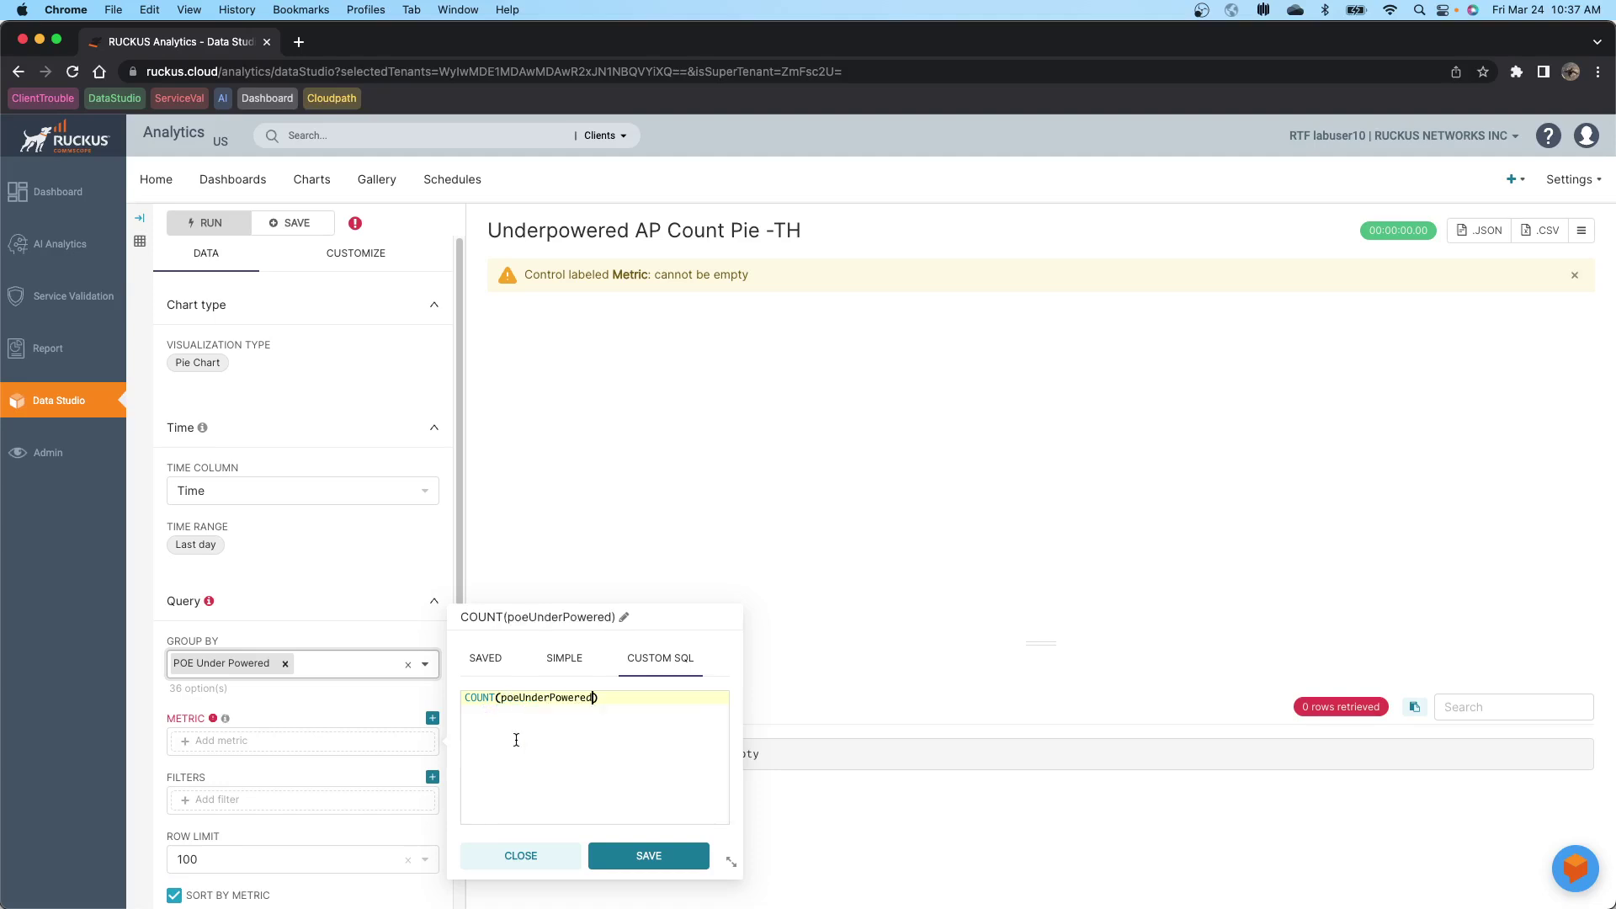
left_click(635, 696)
left_click(651, 858)
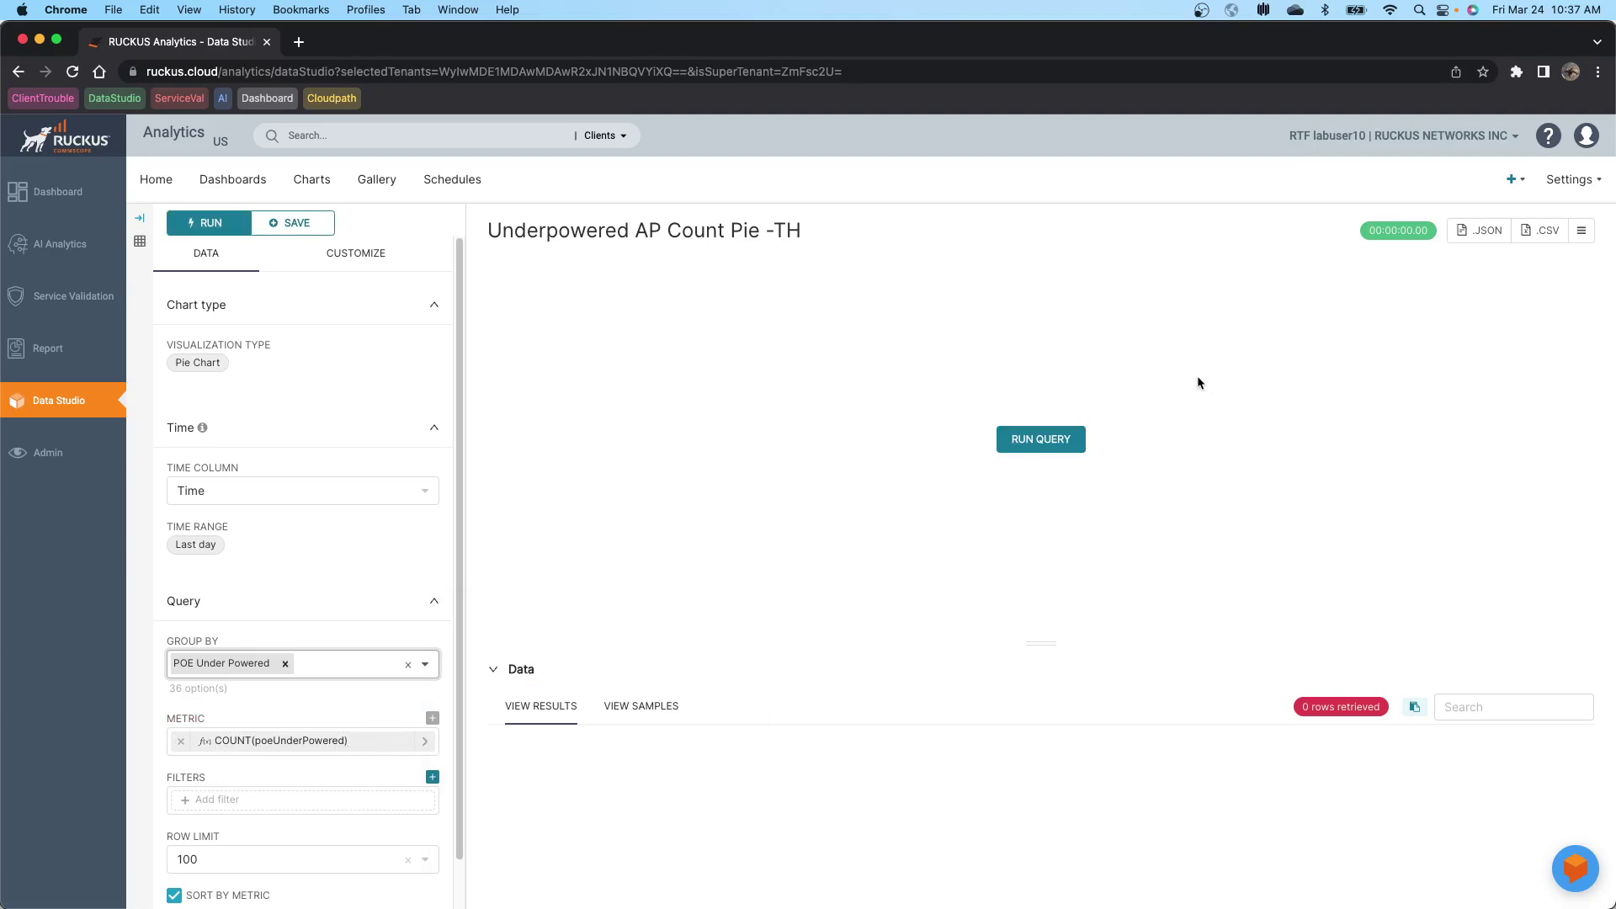
Step: Run the pie chart query, inspect the true and false slices, and save the chart as Underpowered AP Count Pie -TH
left_click(1043, 442)
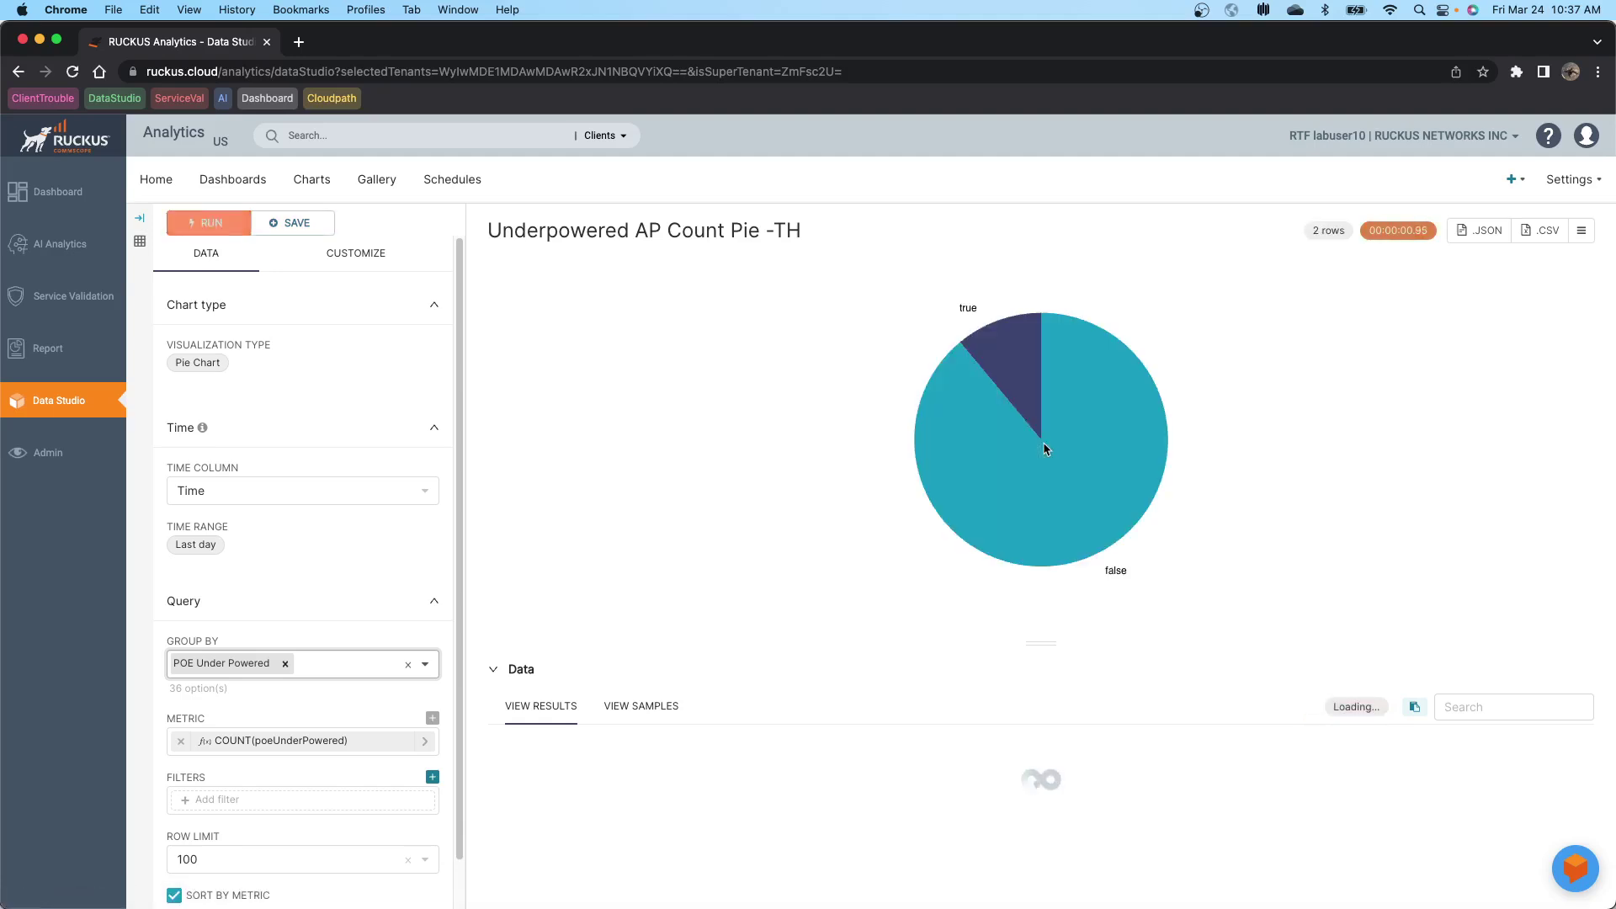
mouse_move(1033, 513)
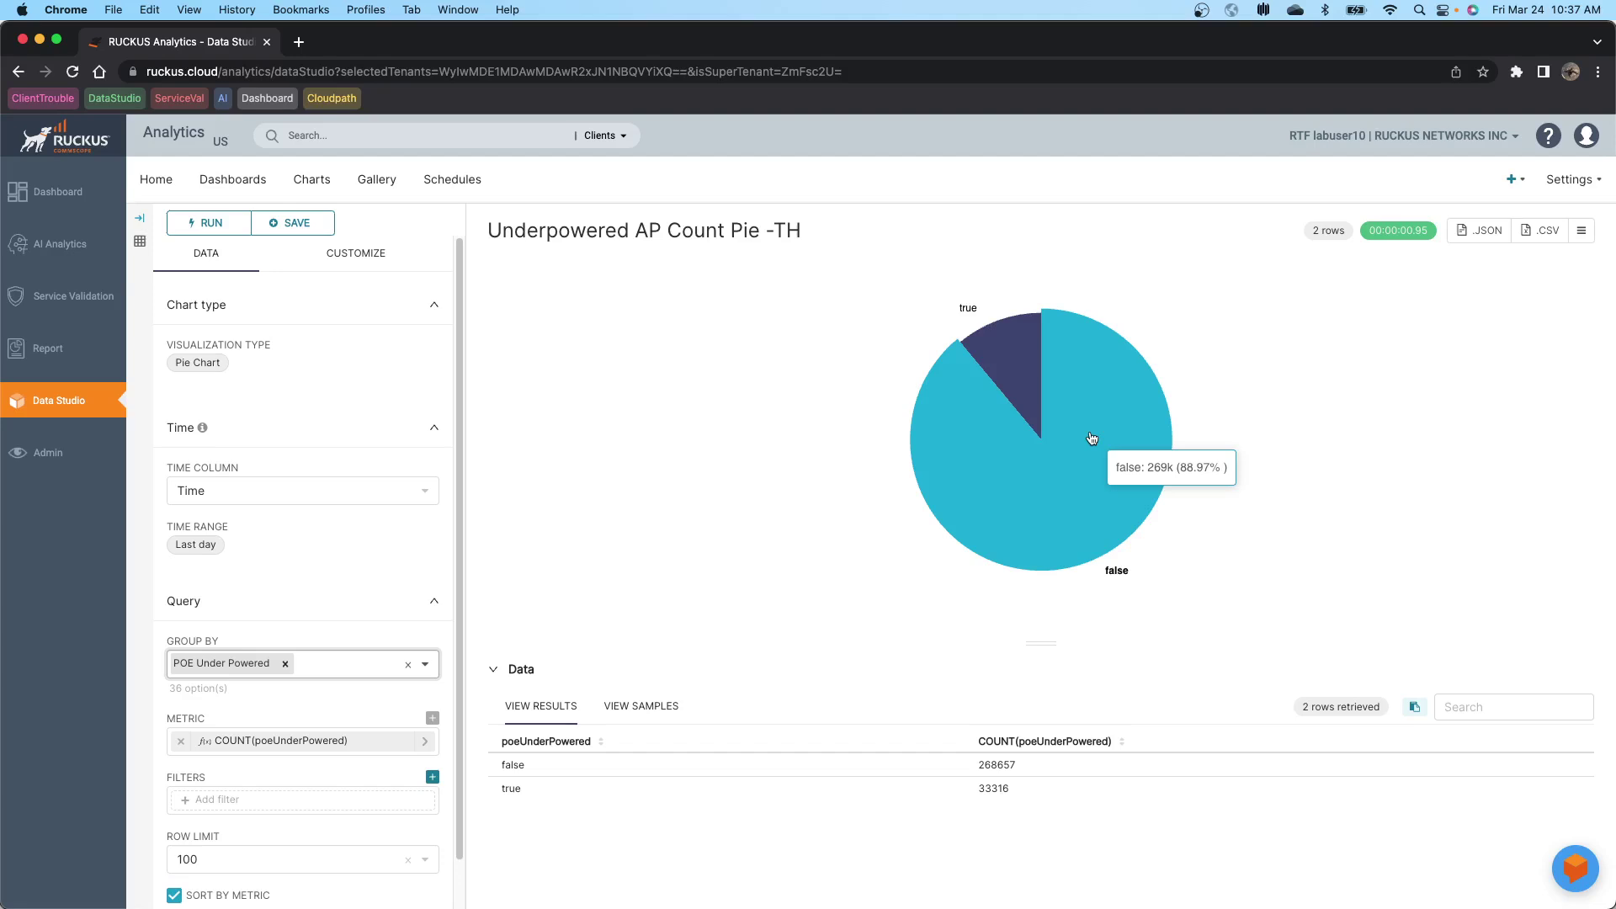
mouse_move(999, 348)
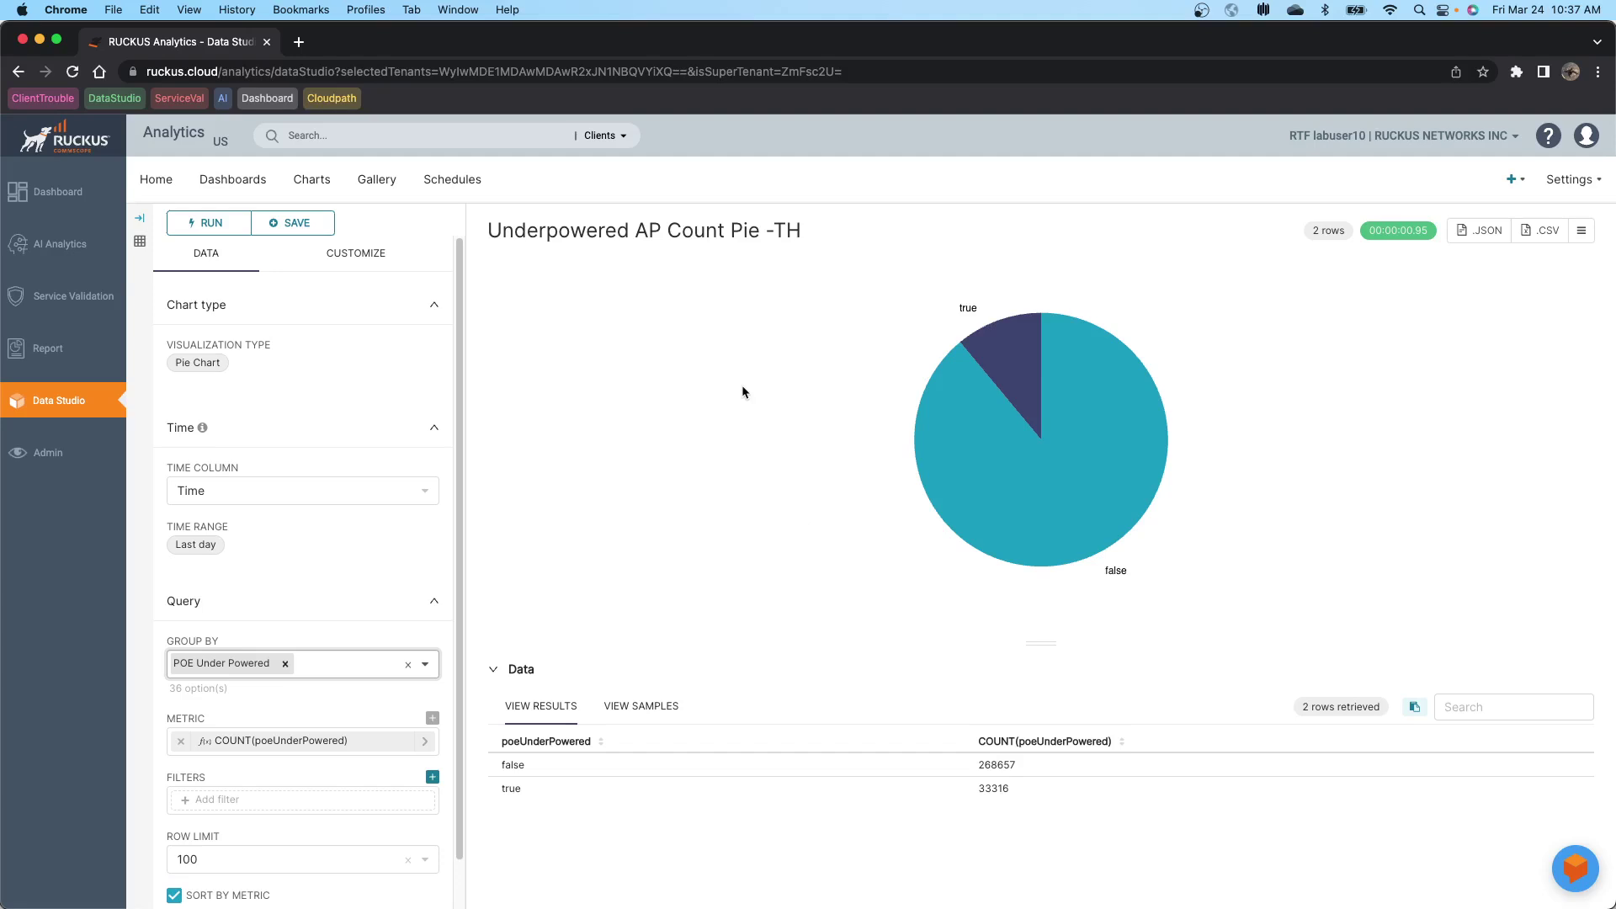
left_click(293, 222)
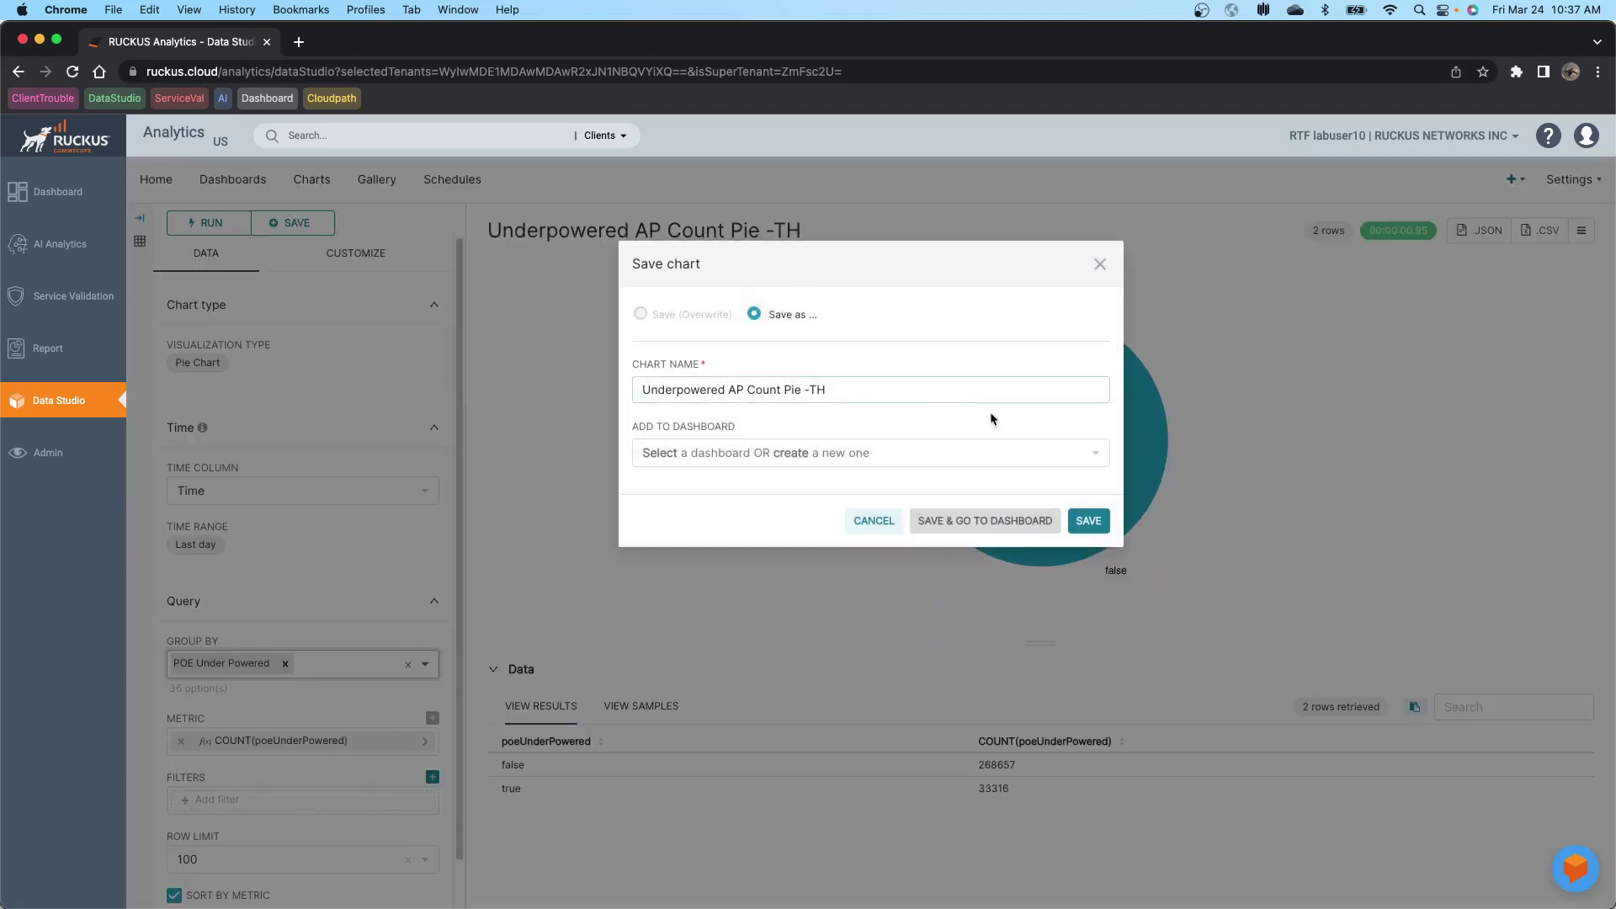
left_click(1076, 520)
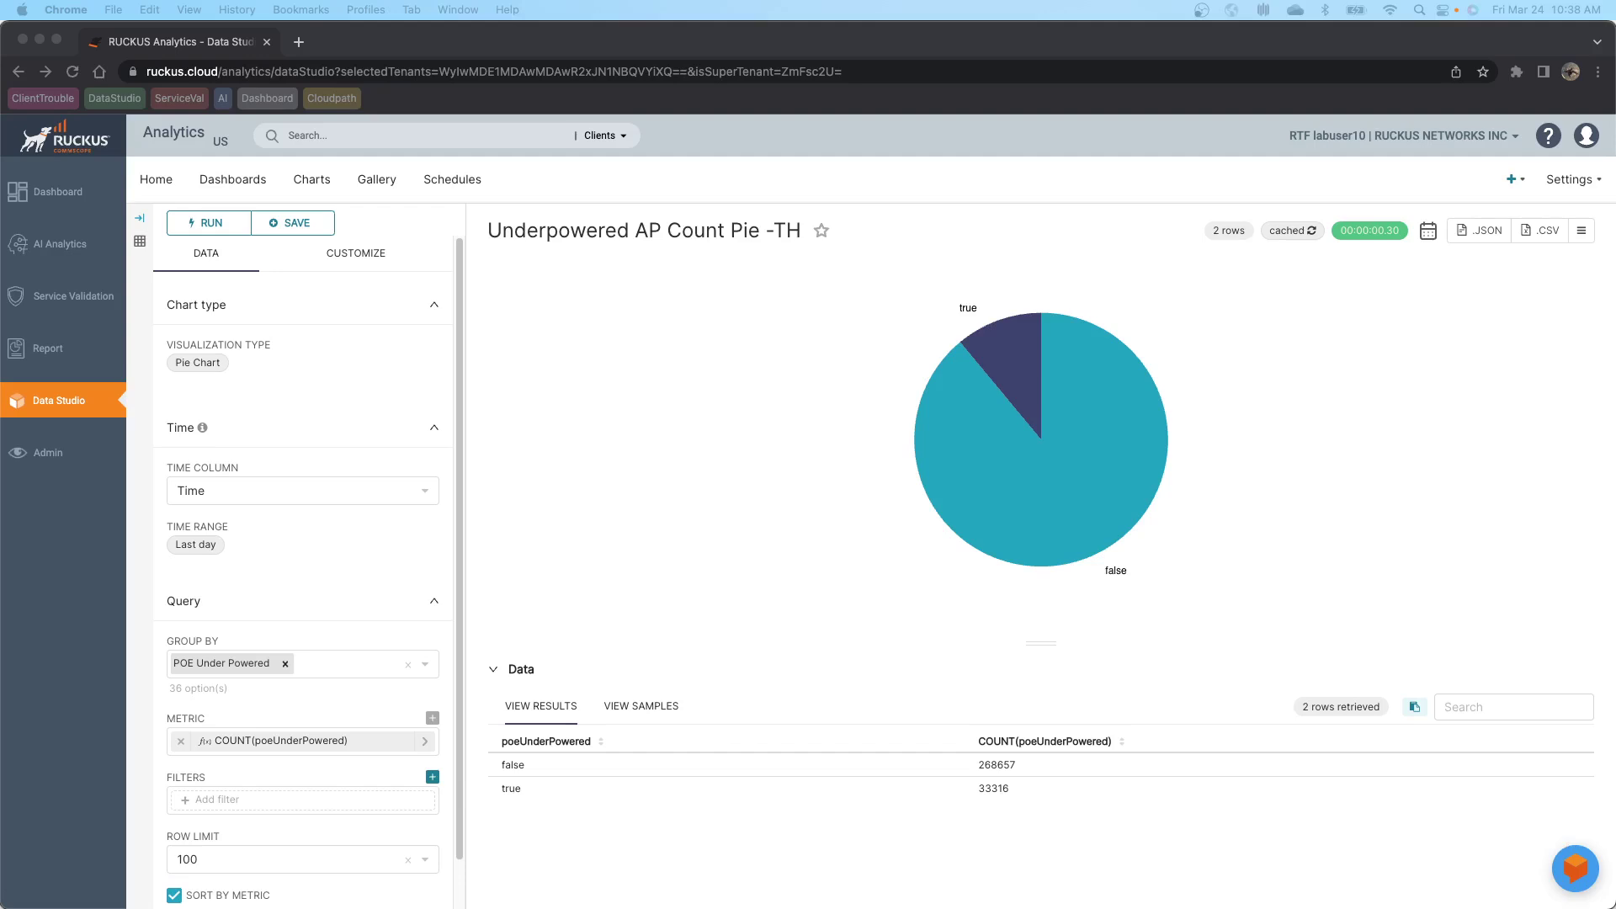
Step: Switch to the PowerPoint presentation and advance to the Airtime Utilization by Zone instructions to read the chart's requirements
key("super+Tab")
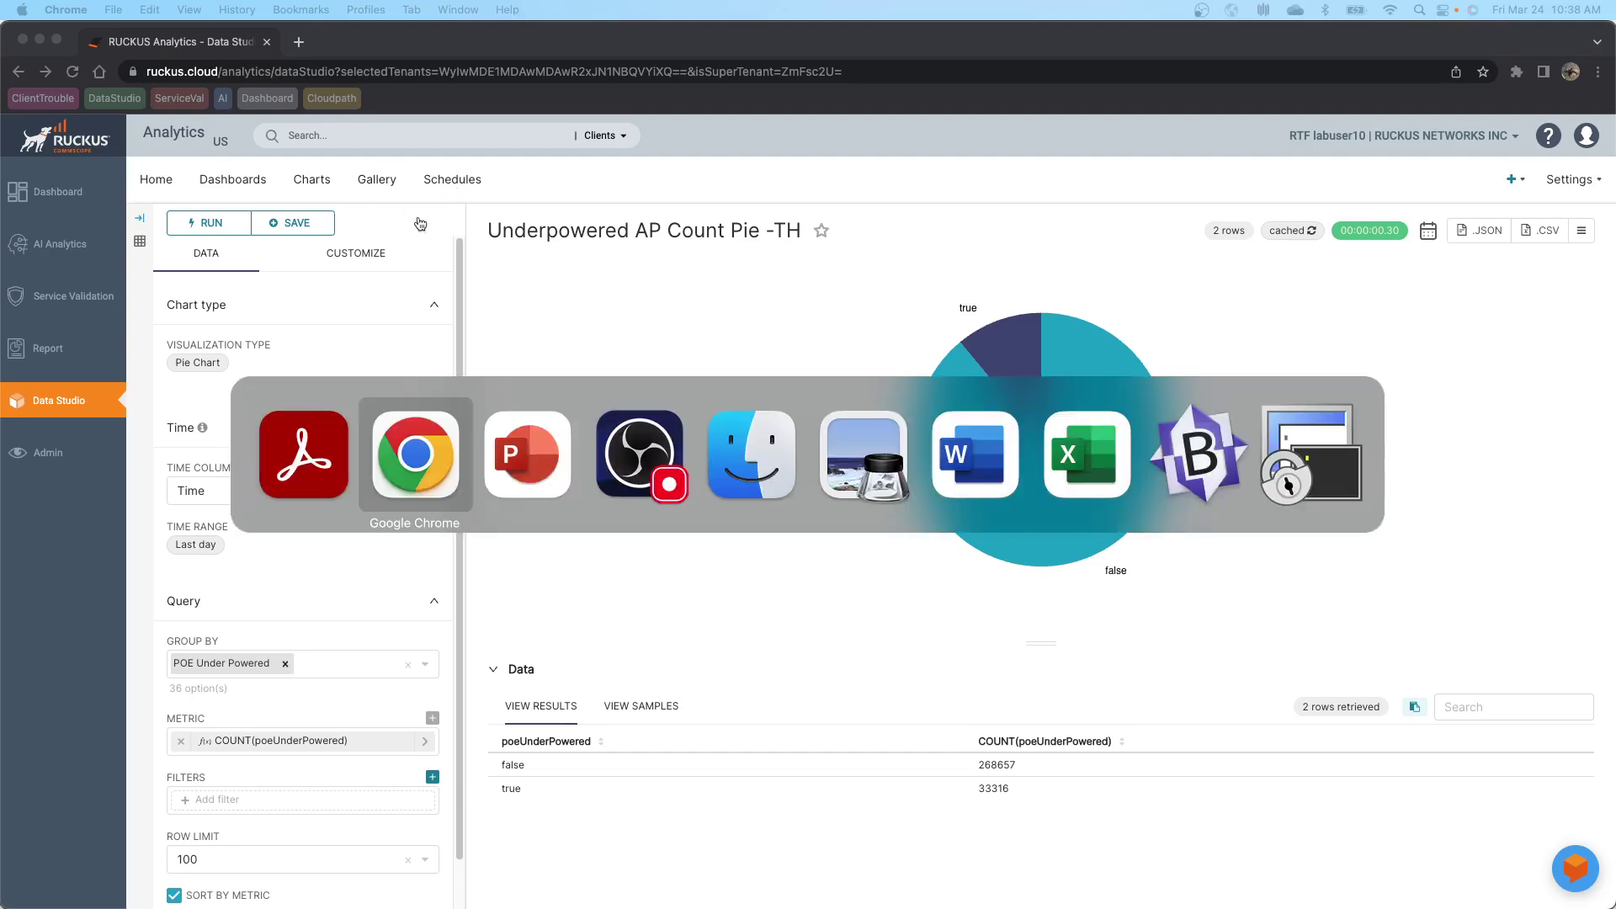
key("super+Tab")
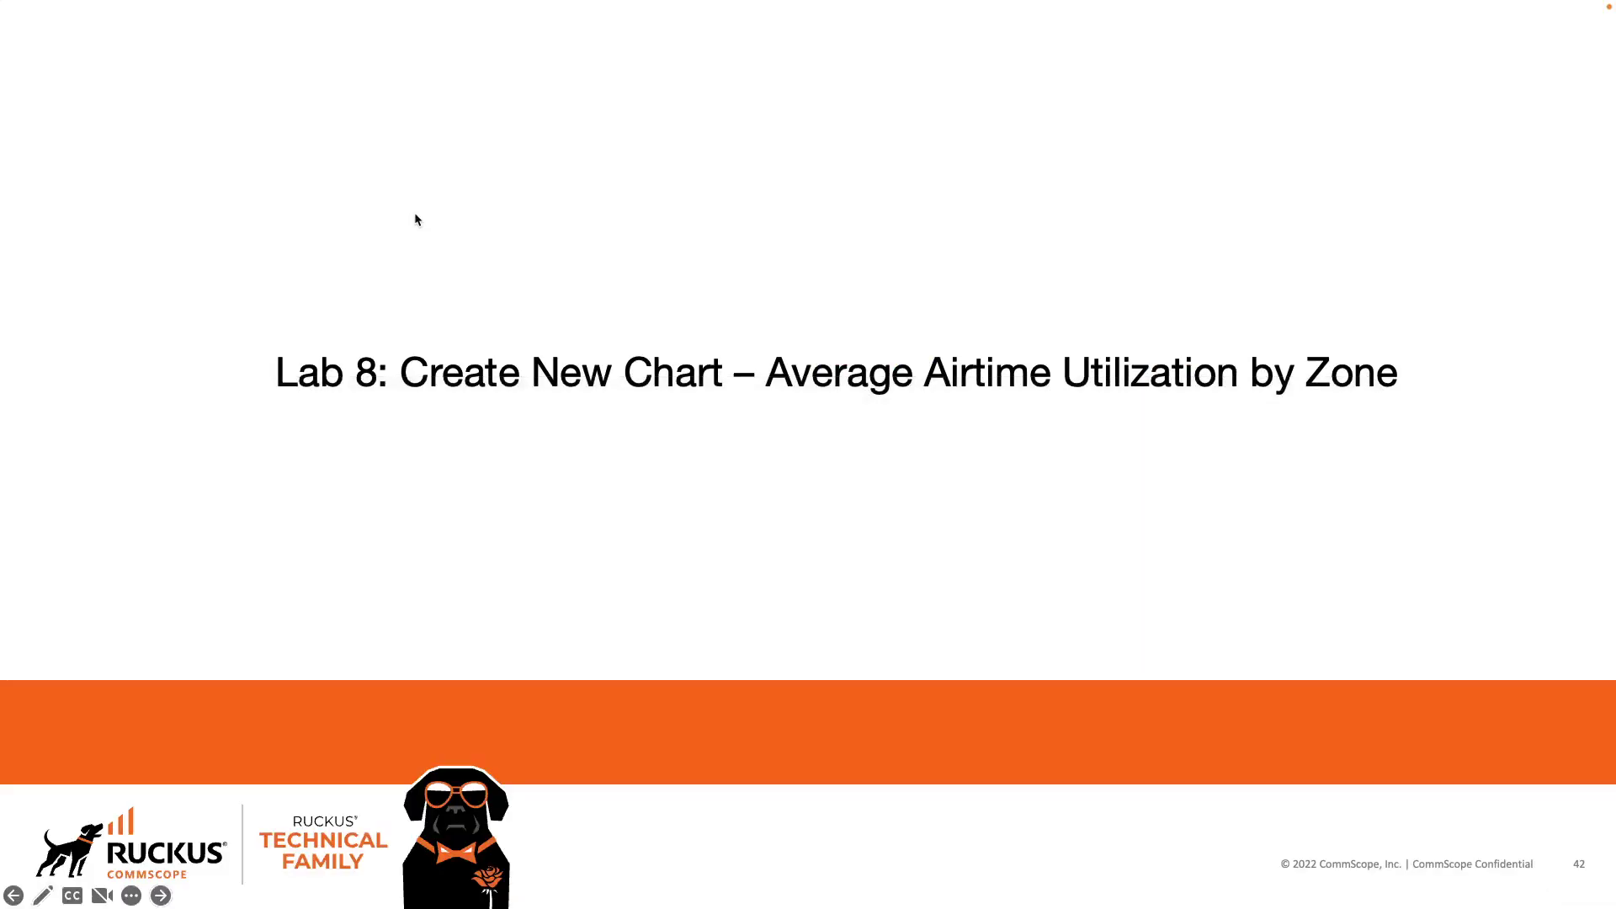
key("Right")
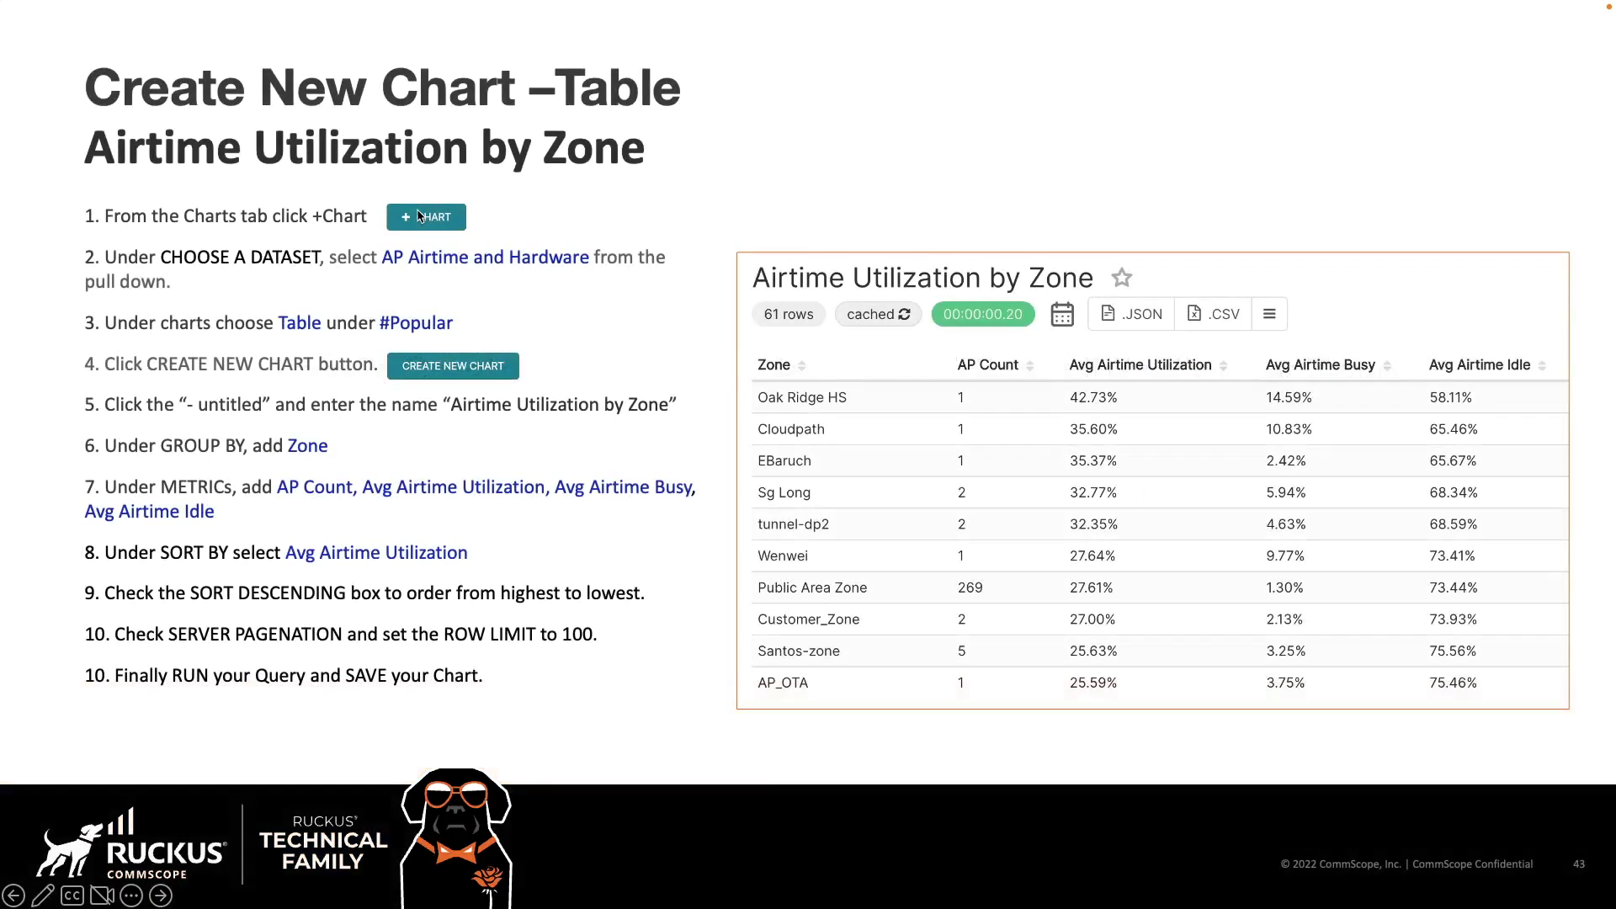
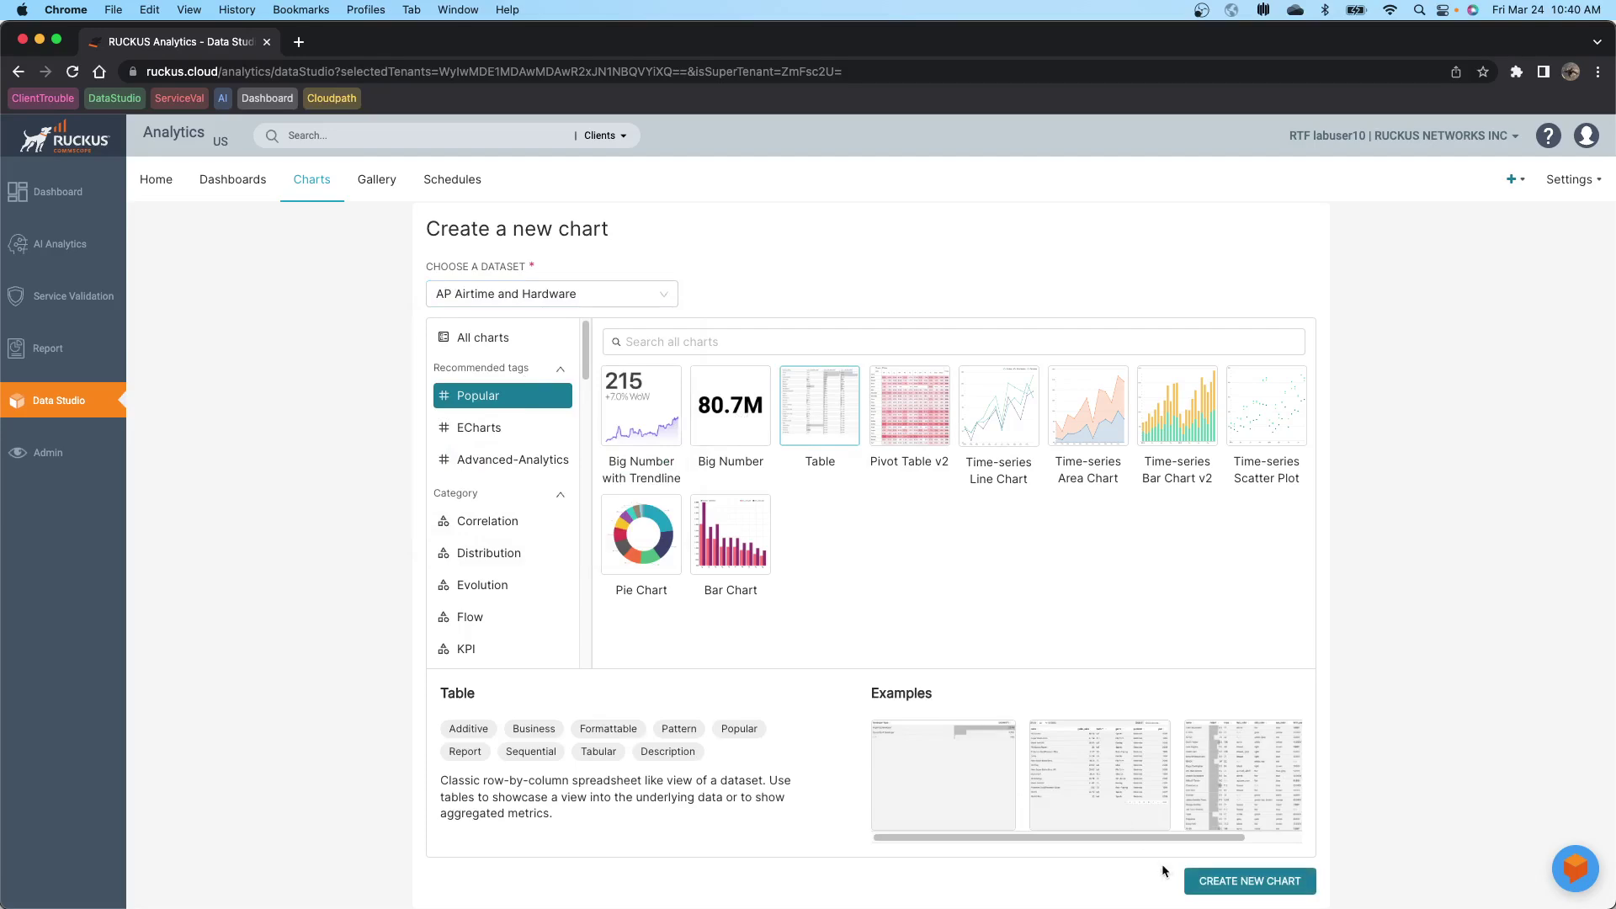
Step: Create the Table chart from the AP Airtime and Hardware dataset and title it "Airtime Utilization by Zone -TH"
left_click(1221, 882)
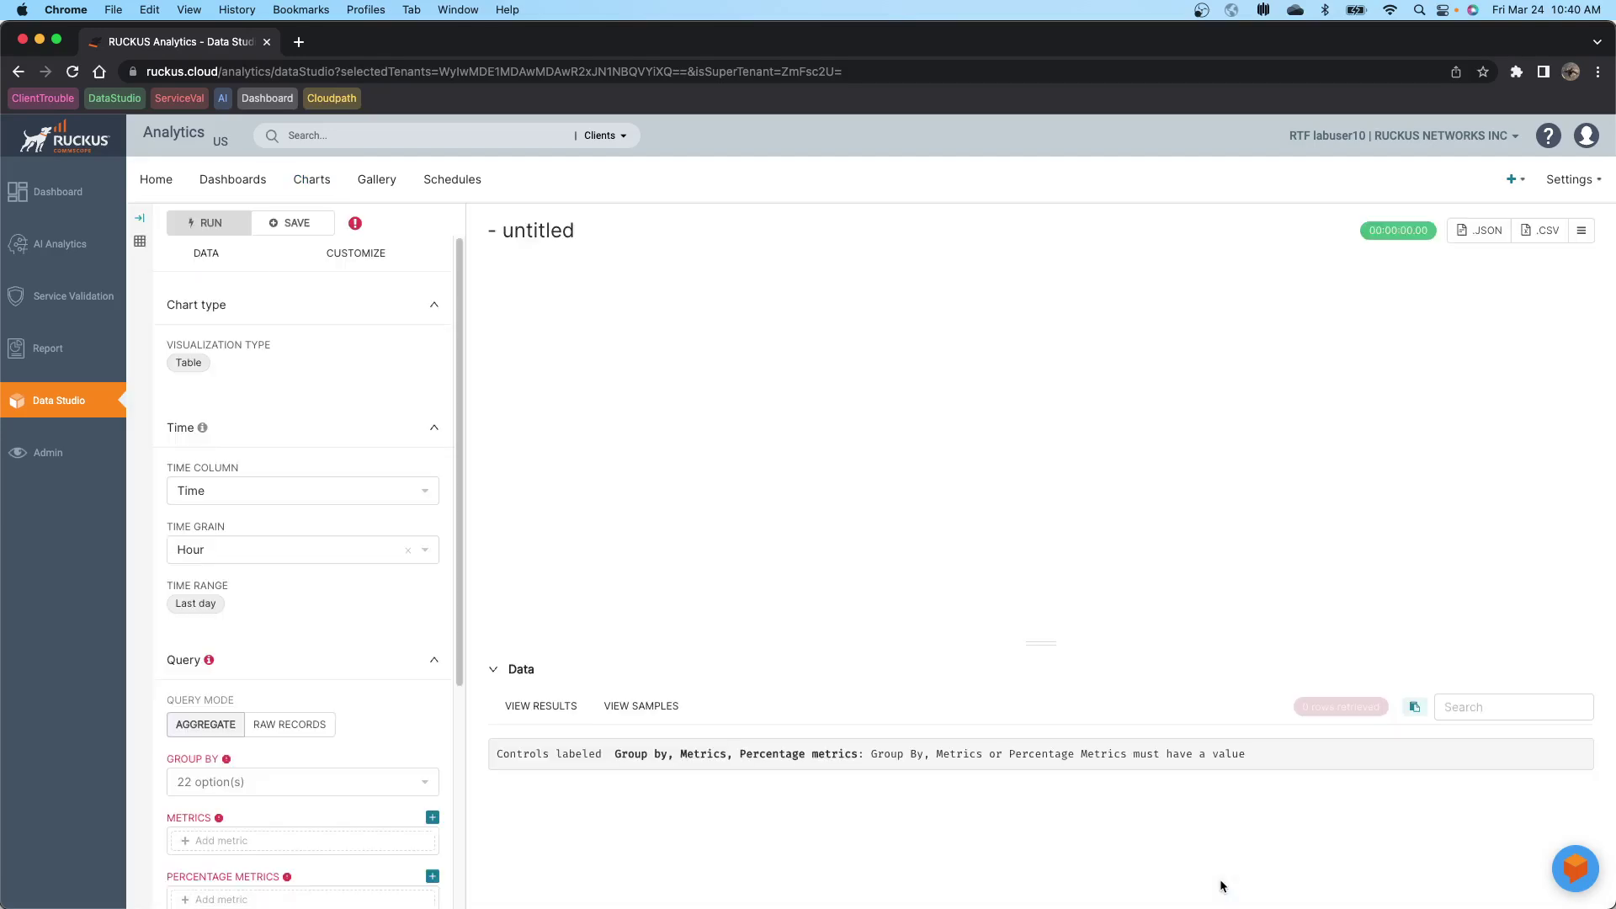
left_click(553, 226)
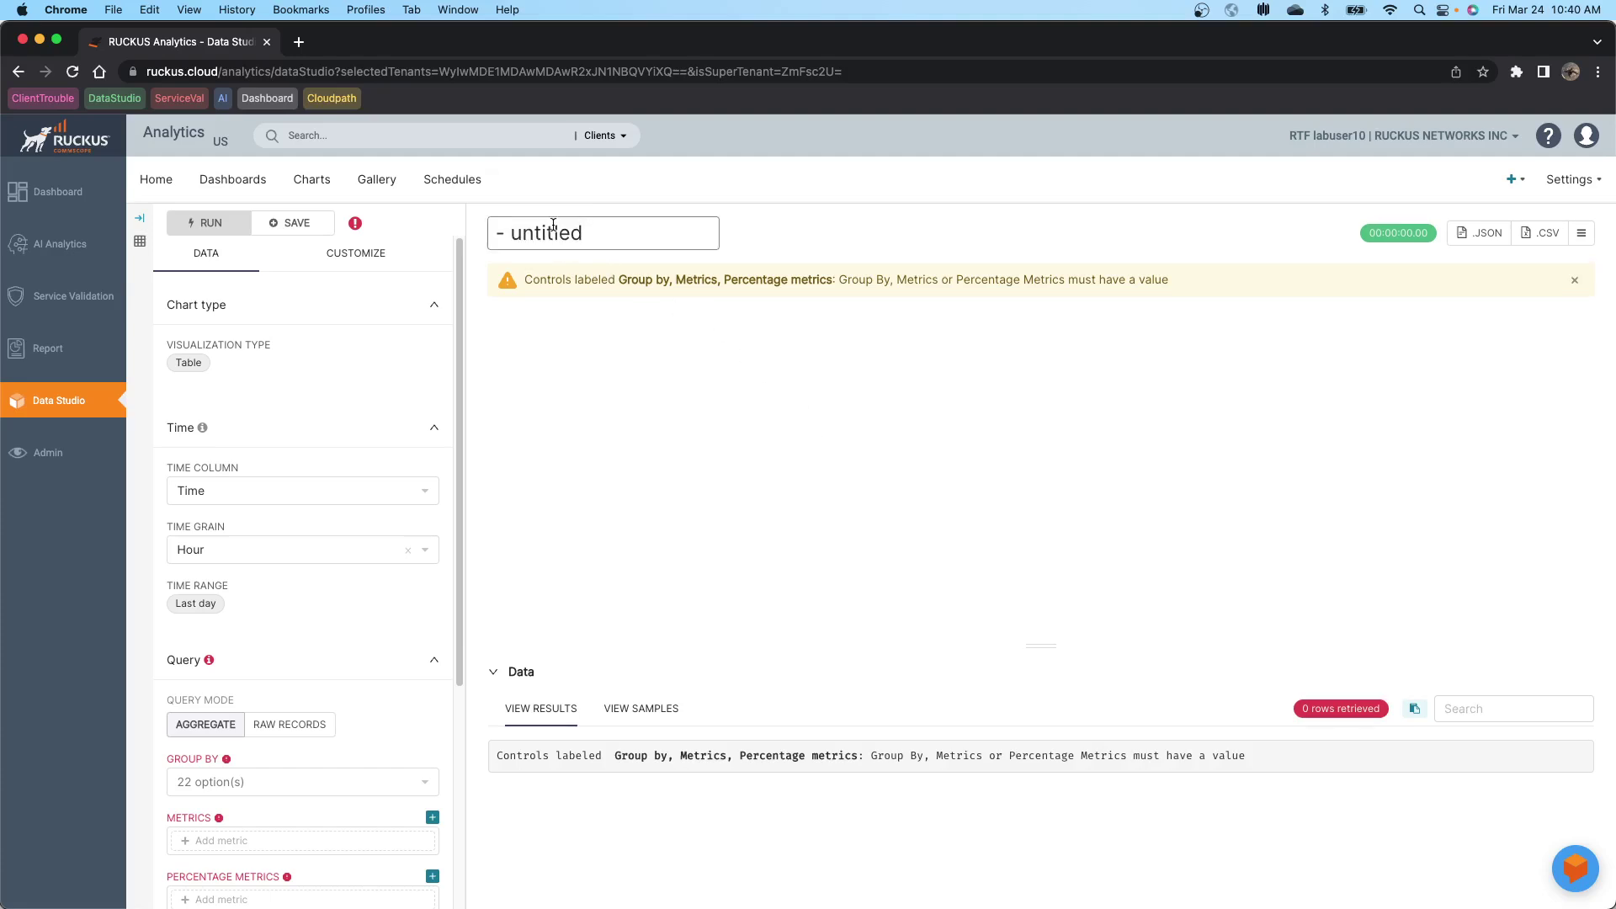
left_click_drag(586, 233, 389, 233)
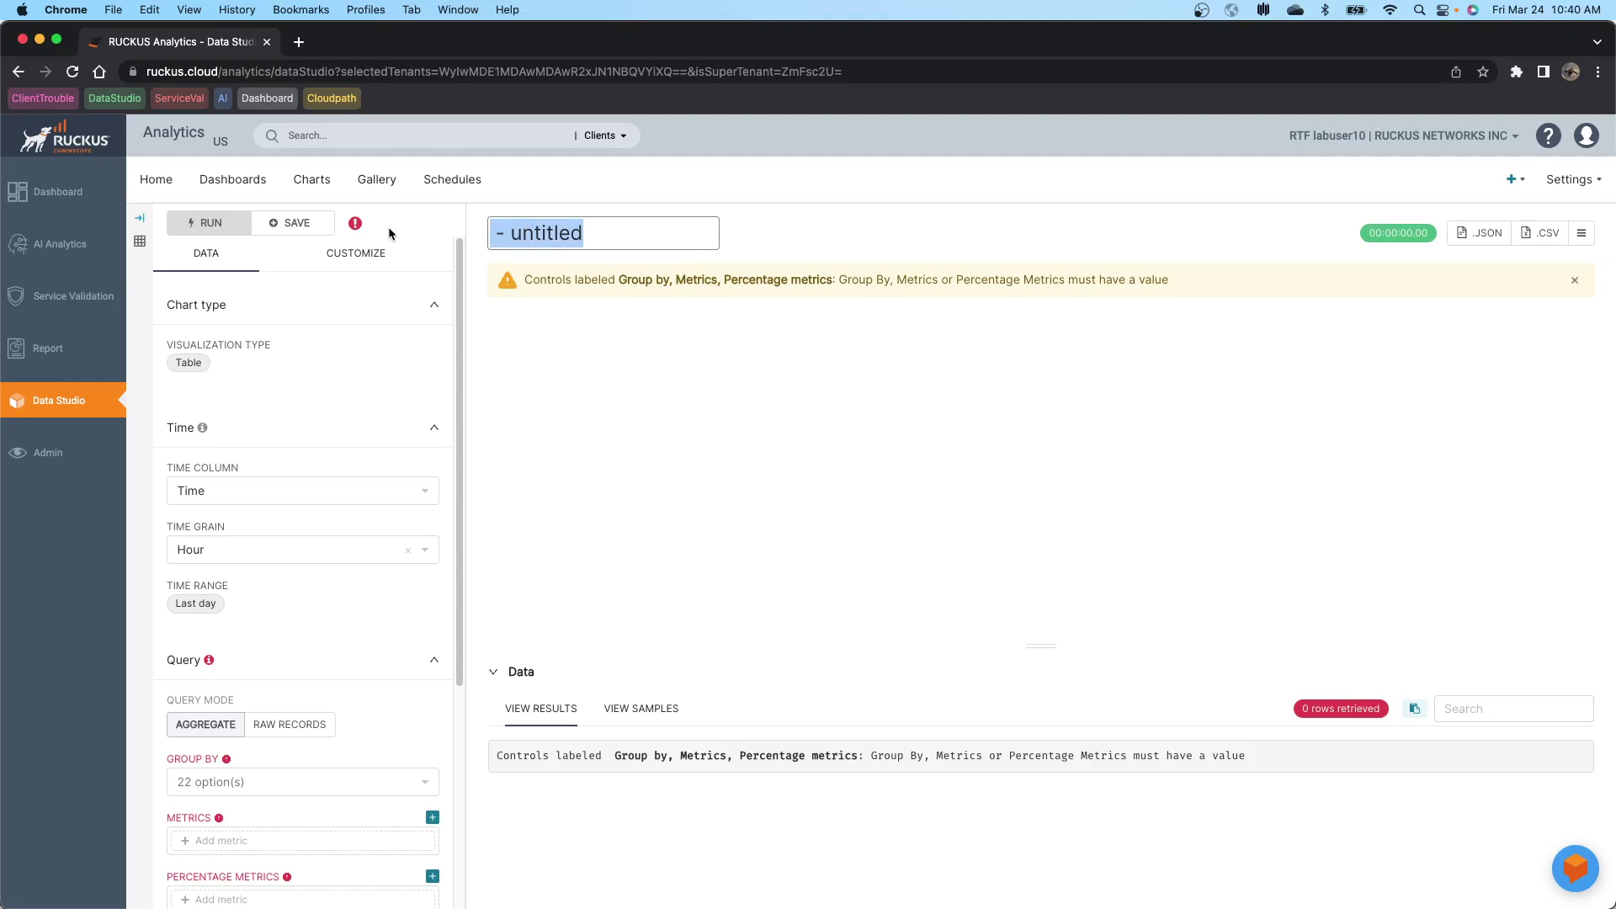
type("Airtime ")
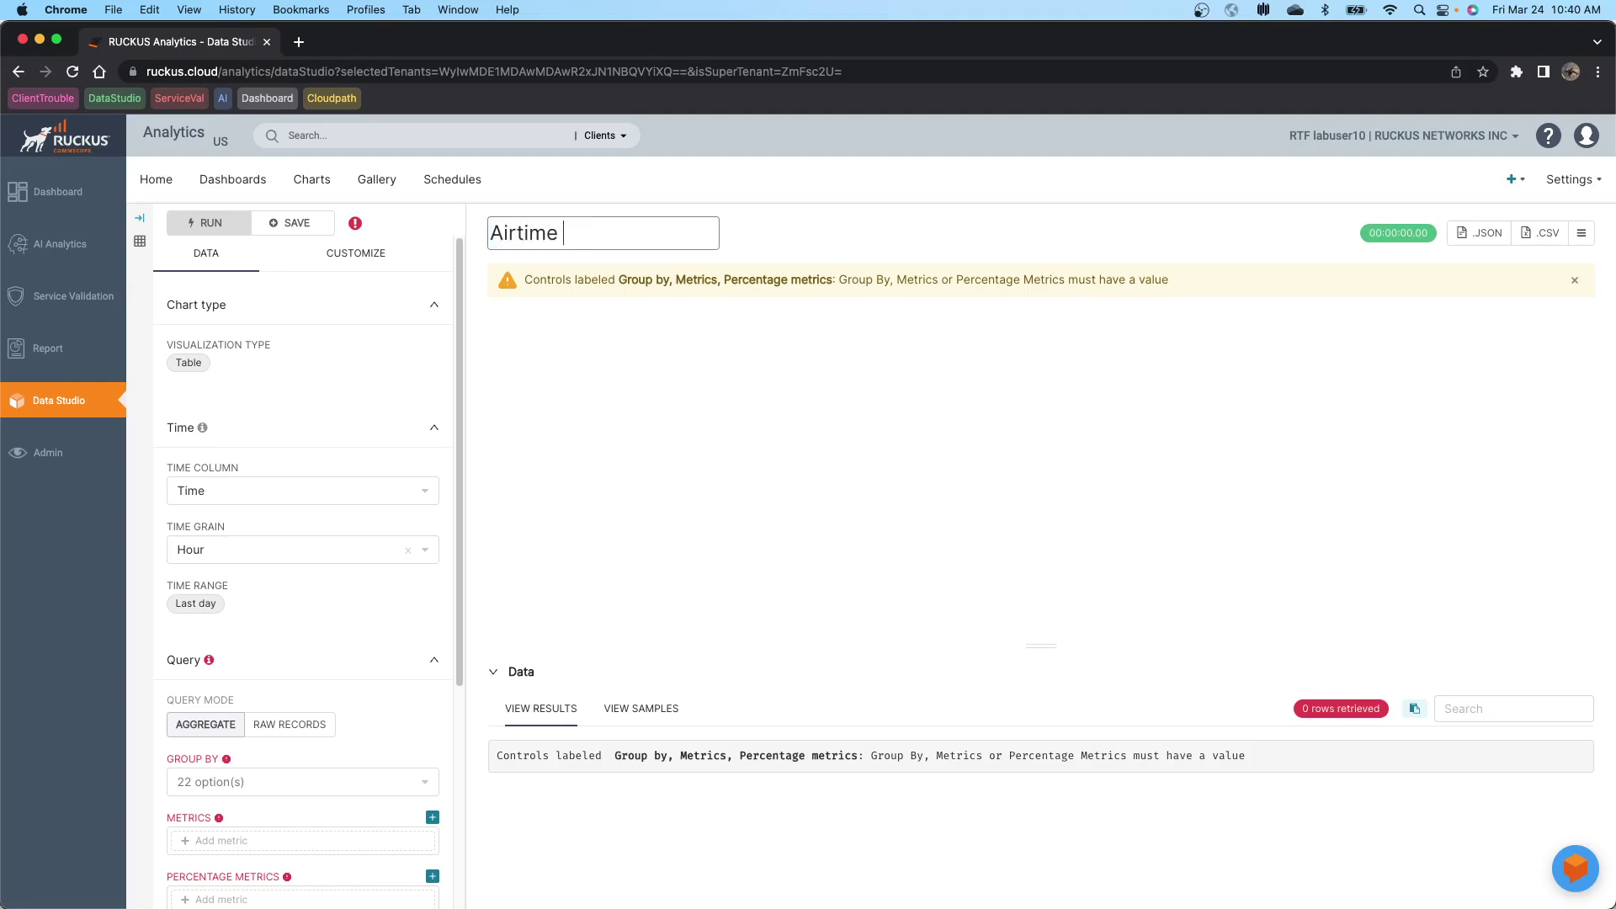
type("Utilization by Zone -TH")
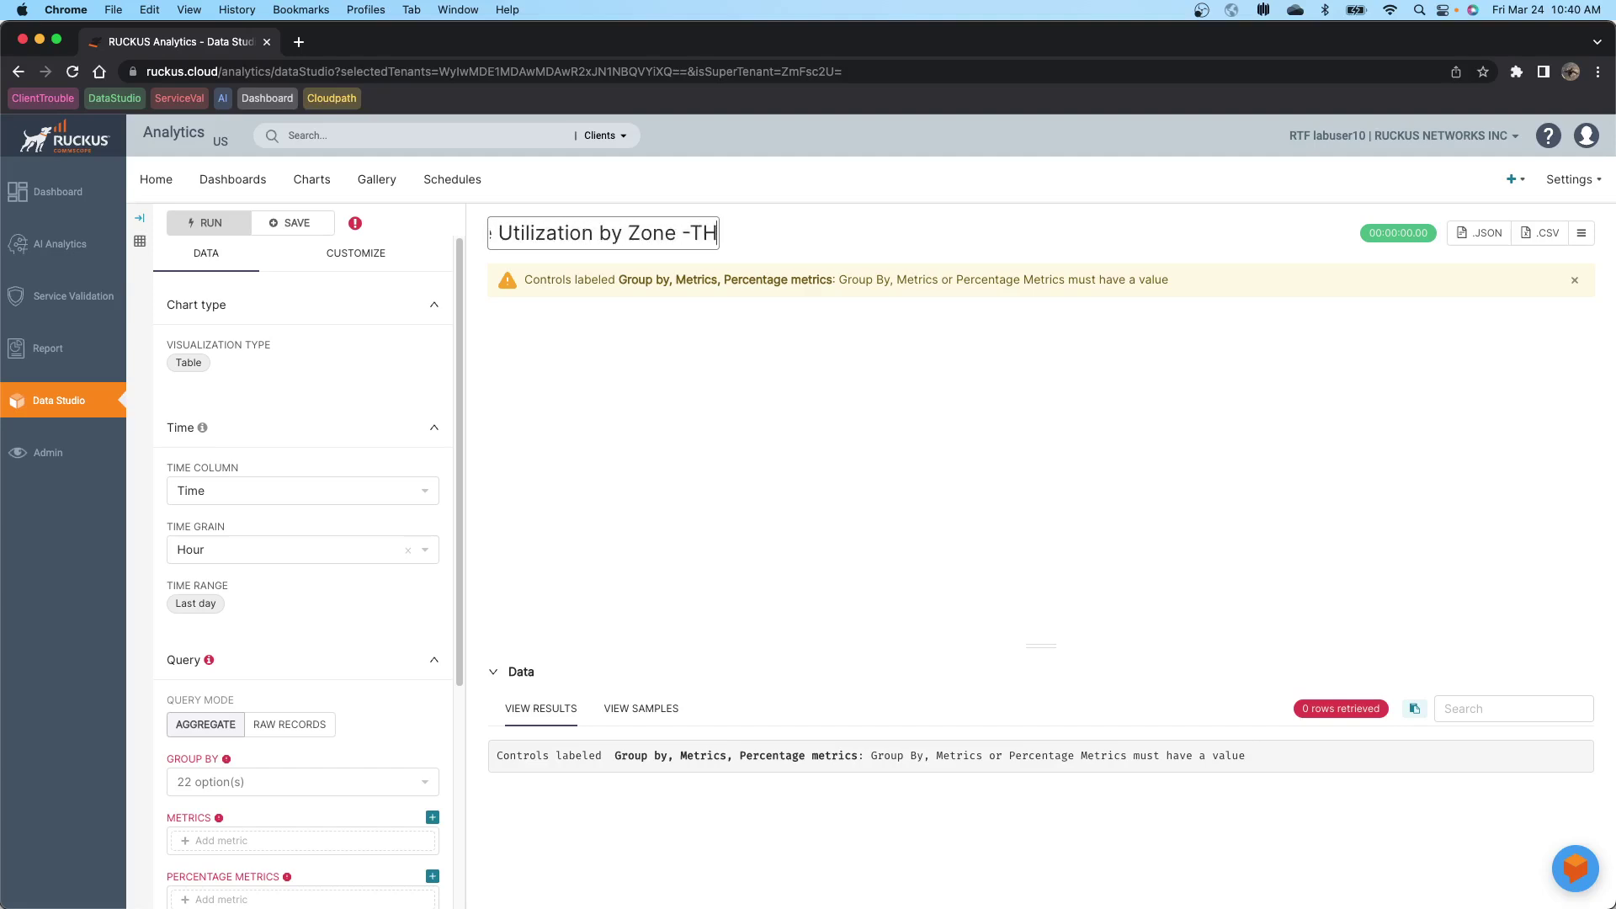
left_click(659, 486)
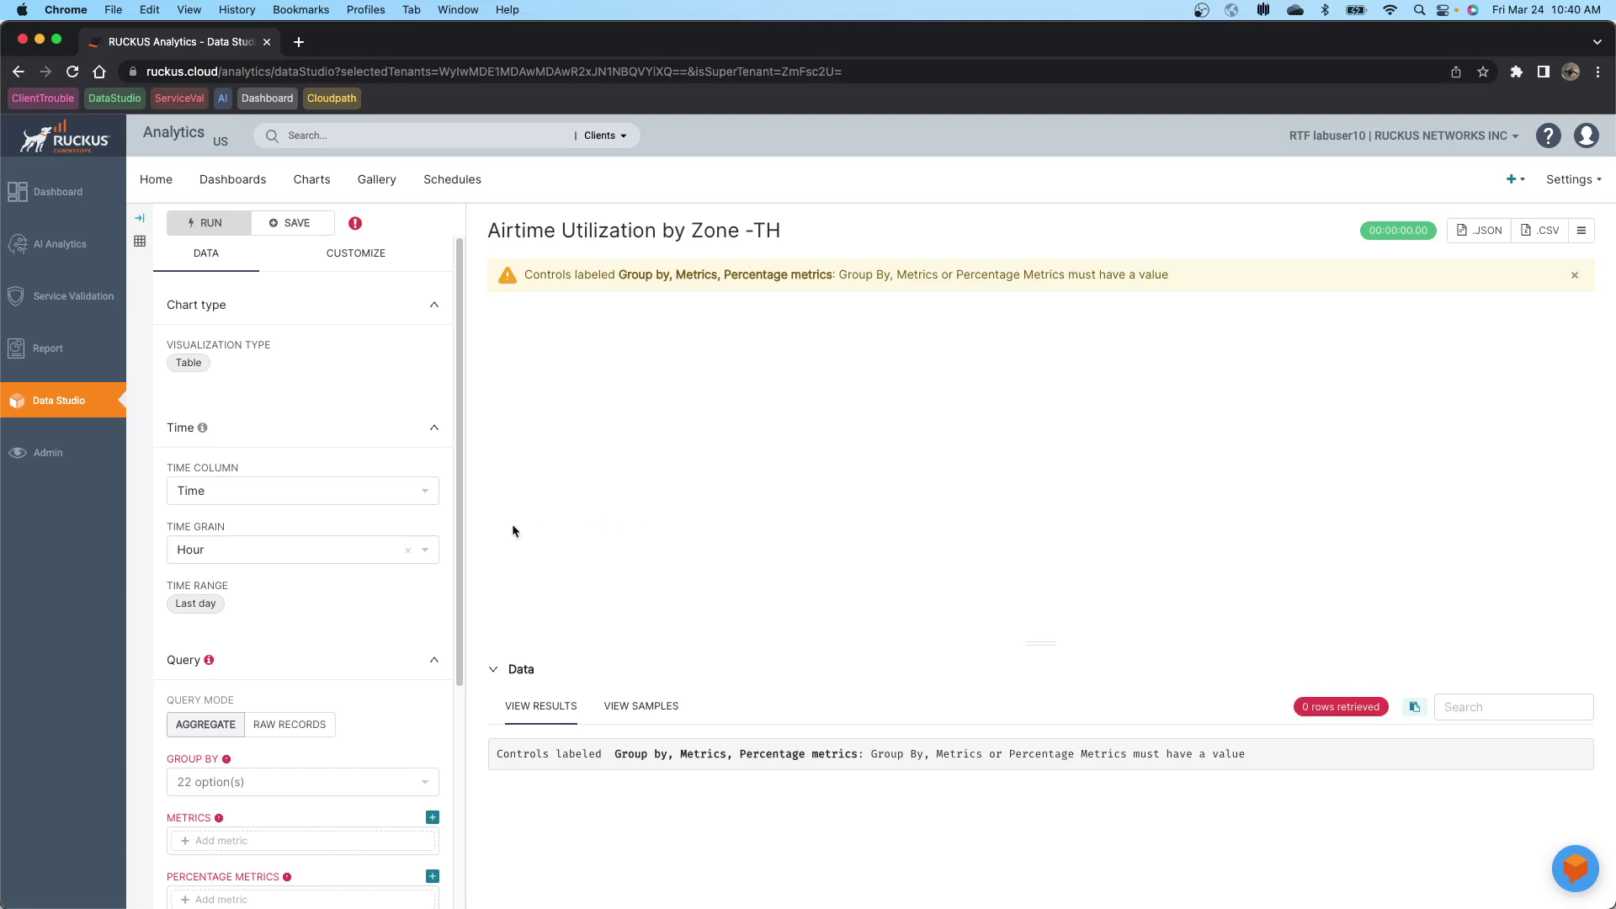
Step: Group the Airtime Utilization table query by Zone
scroll(264, 758, "down", 4)
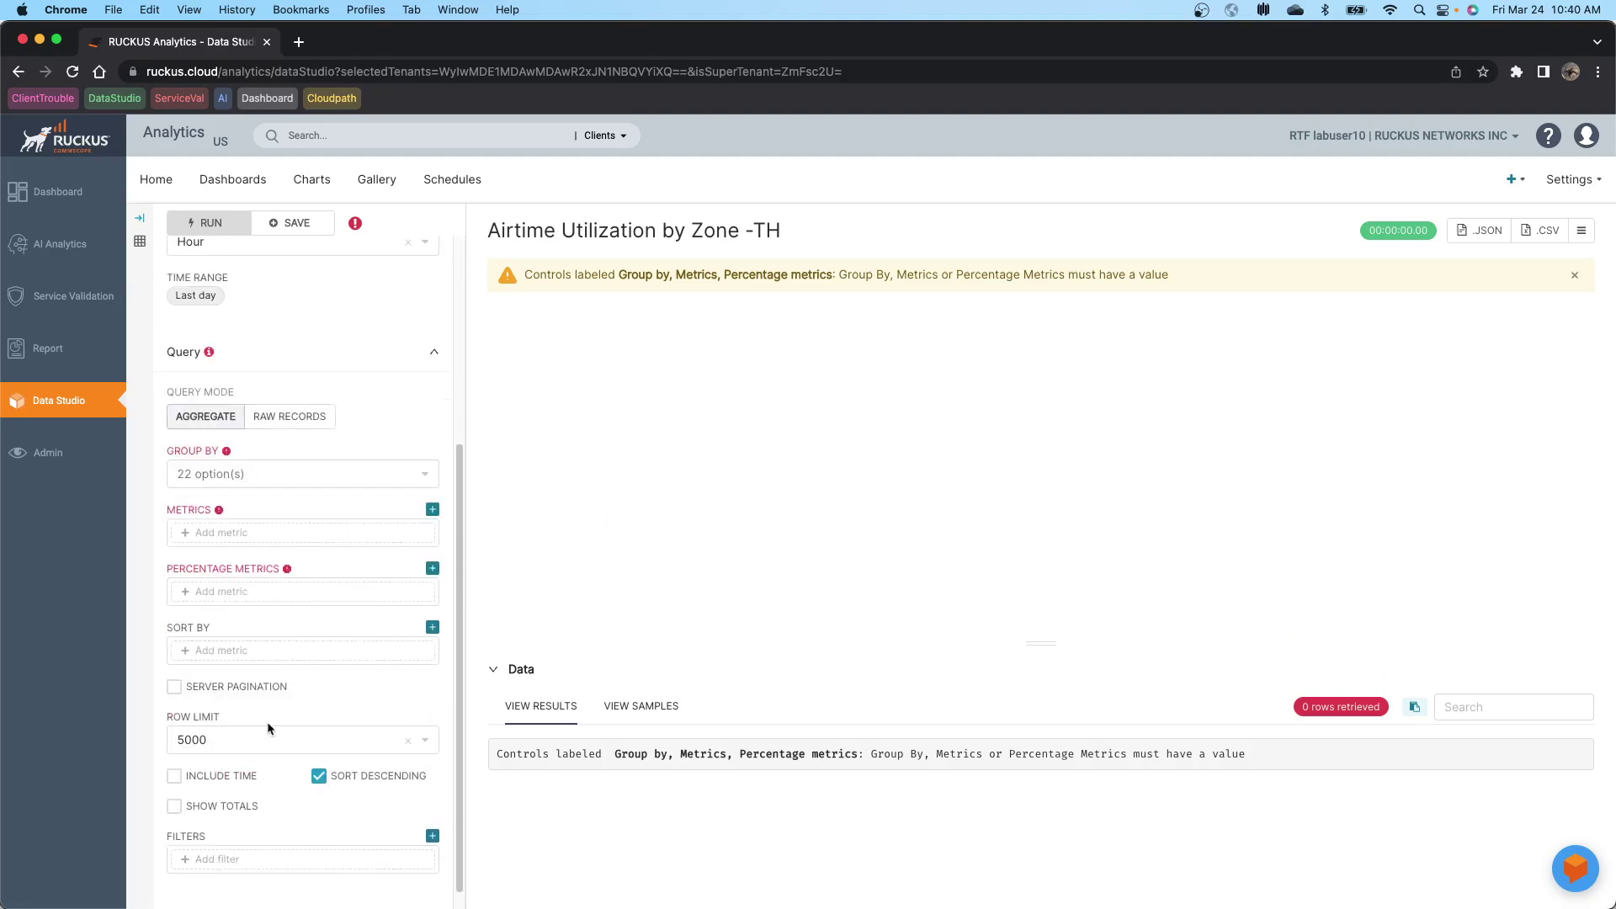
left_click(232, 476)
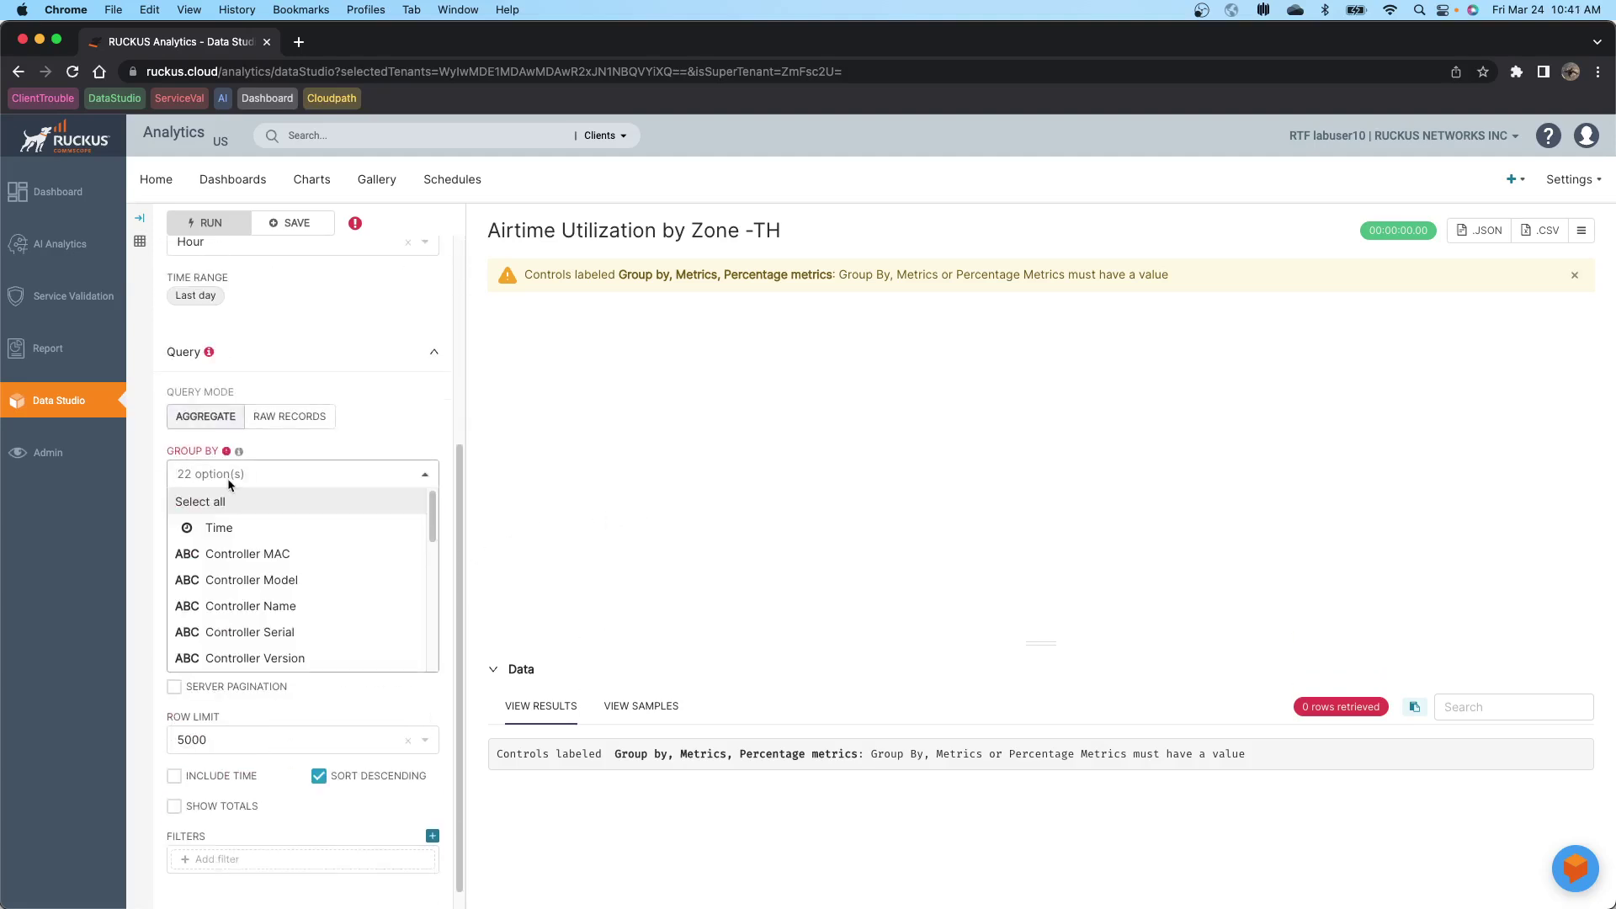
scroll(253, 564, "down", 1)
scroll(254, 568, "down", 3)
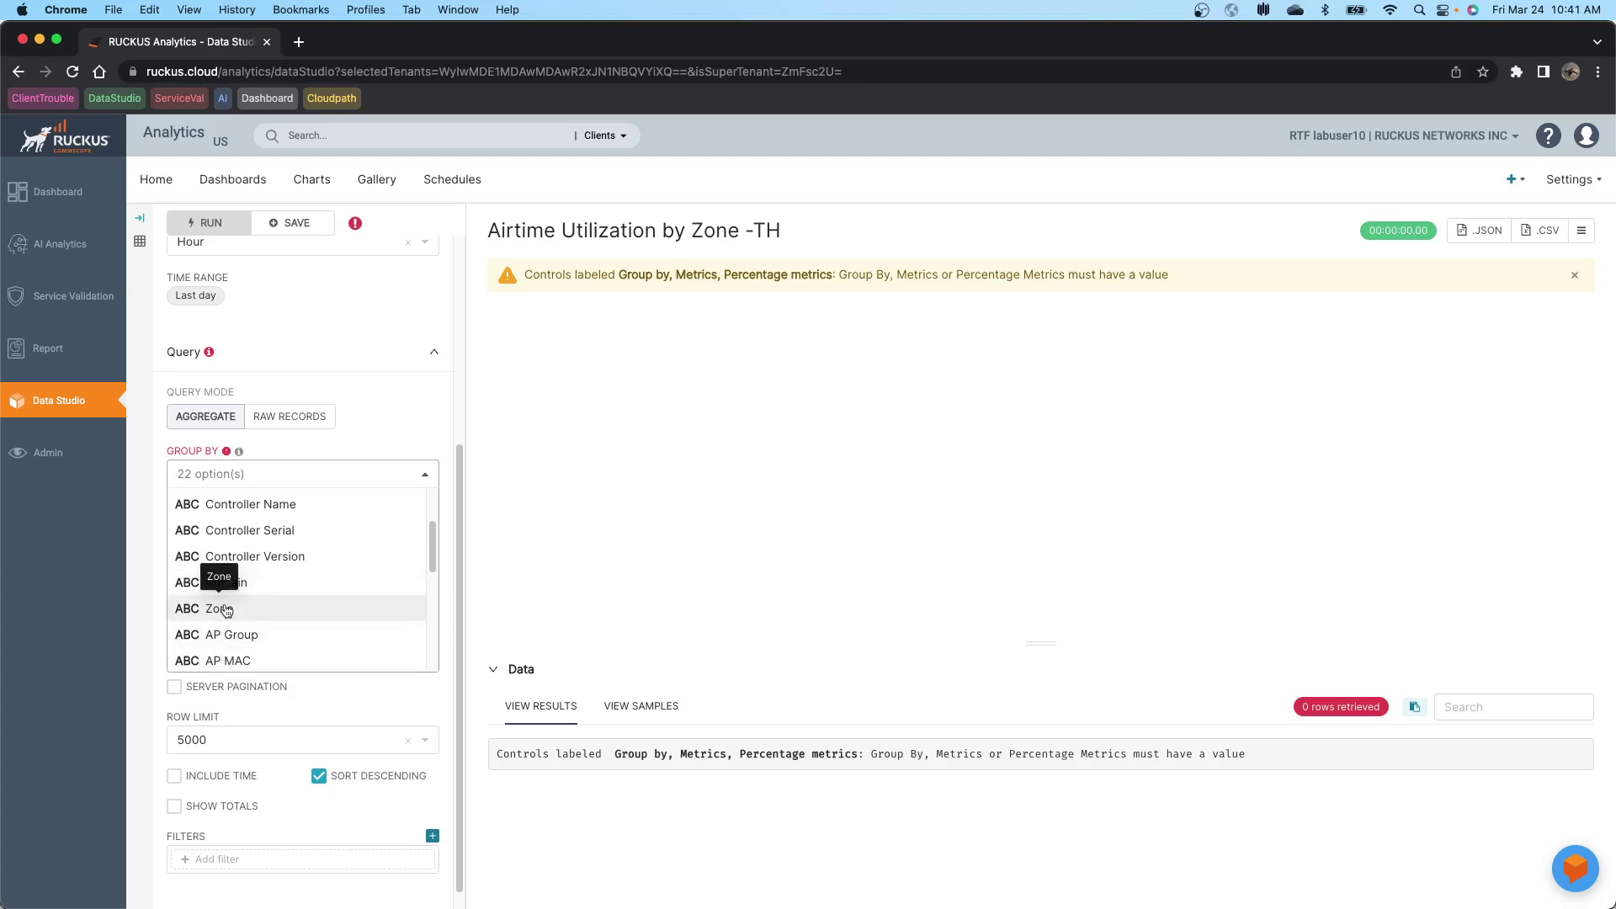
left_click(226, 610)
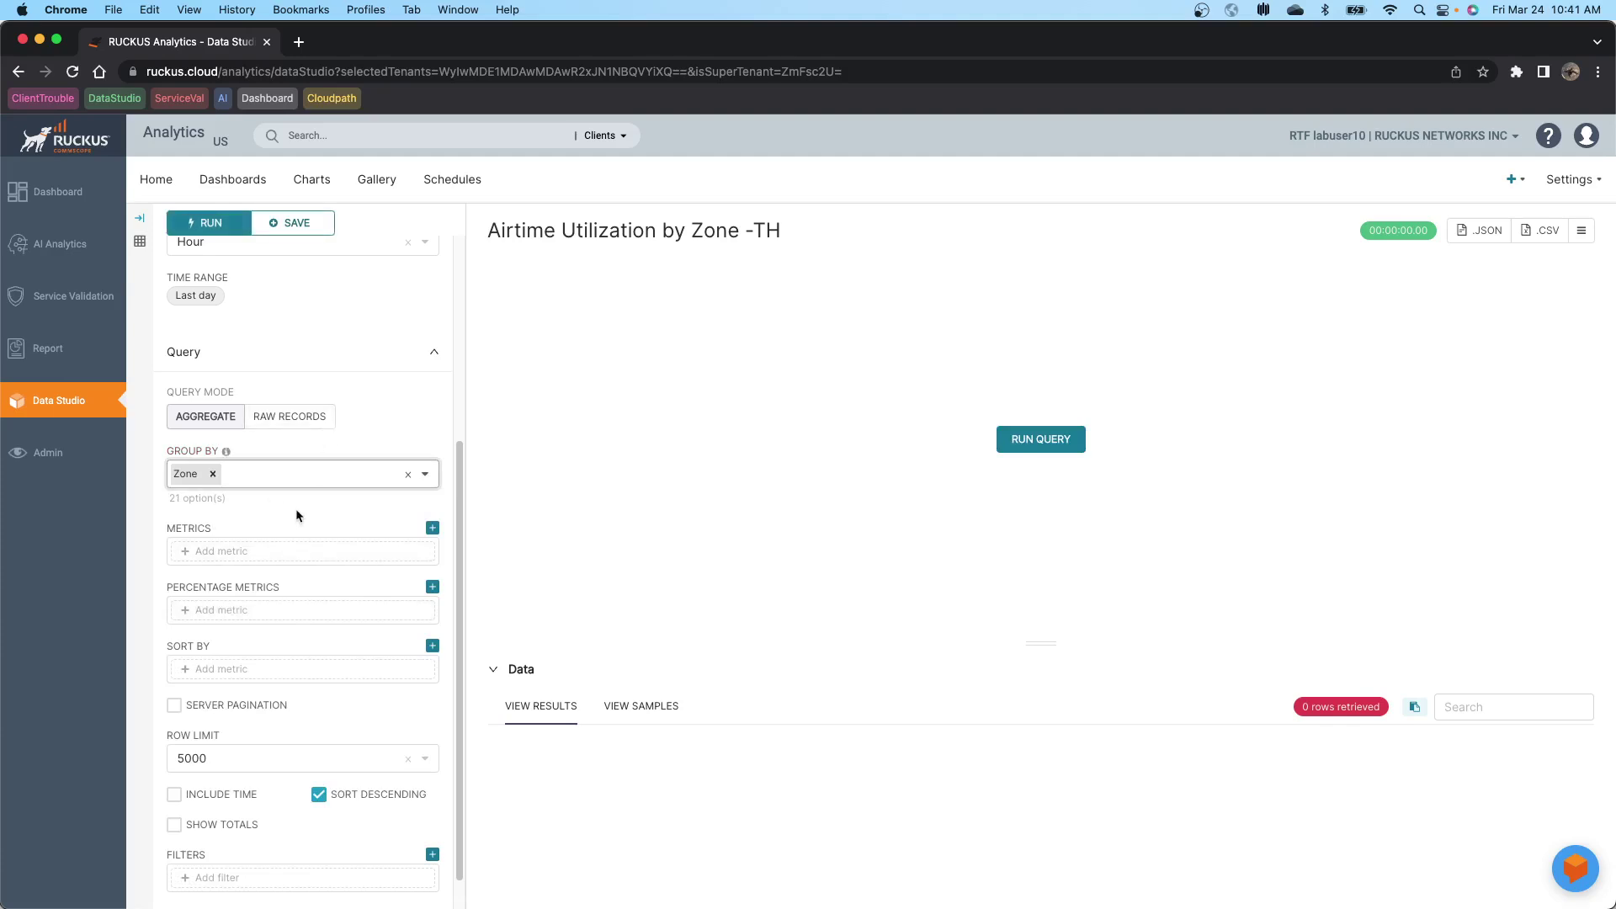
Step: Add the saved metric AP Count to the table's query metrics
left_click(272, 553)
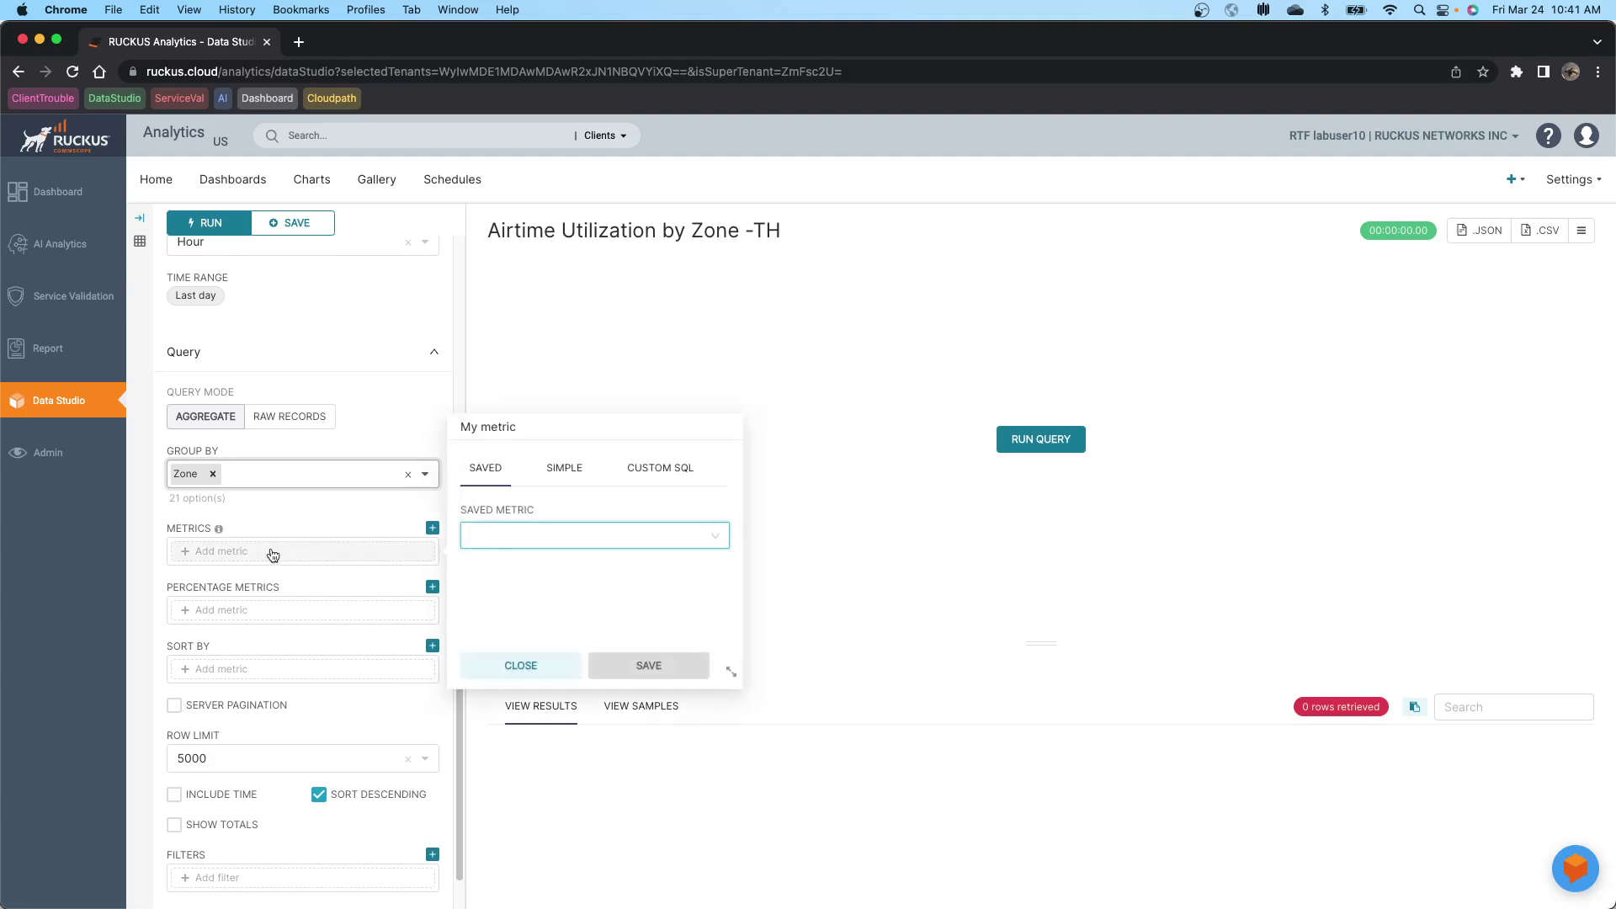
left_click(507, 536)
scroll(550, 630, "down", 3)
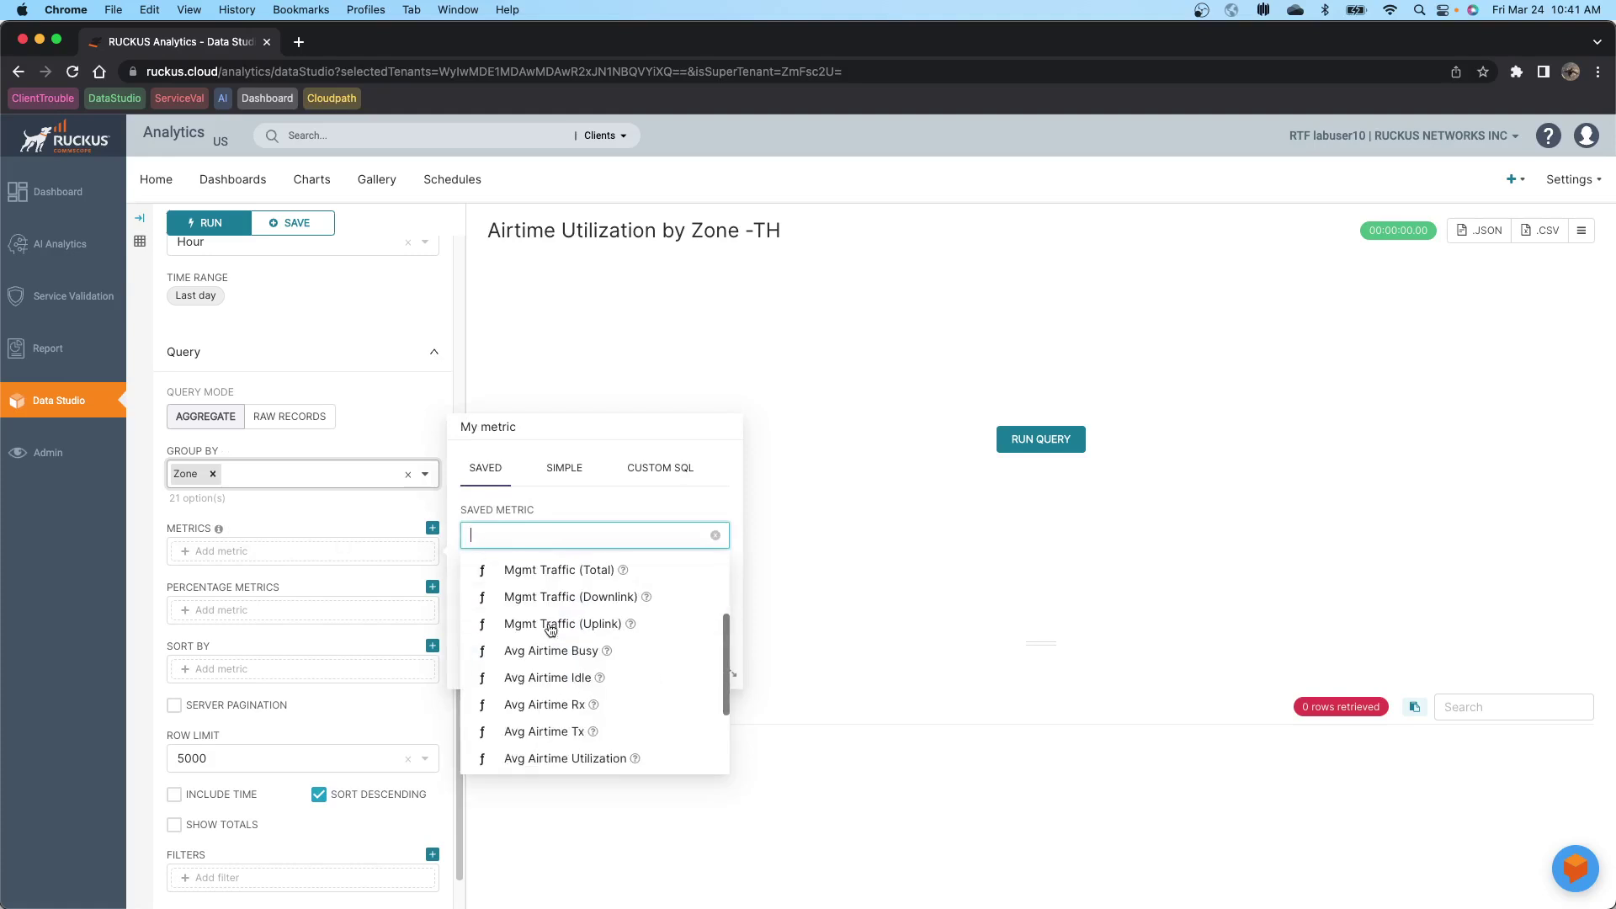
scroll(550, 630, "down", 4)
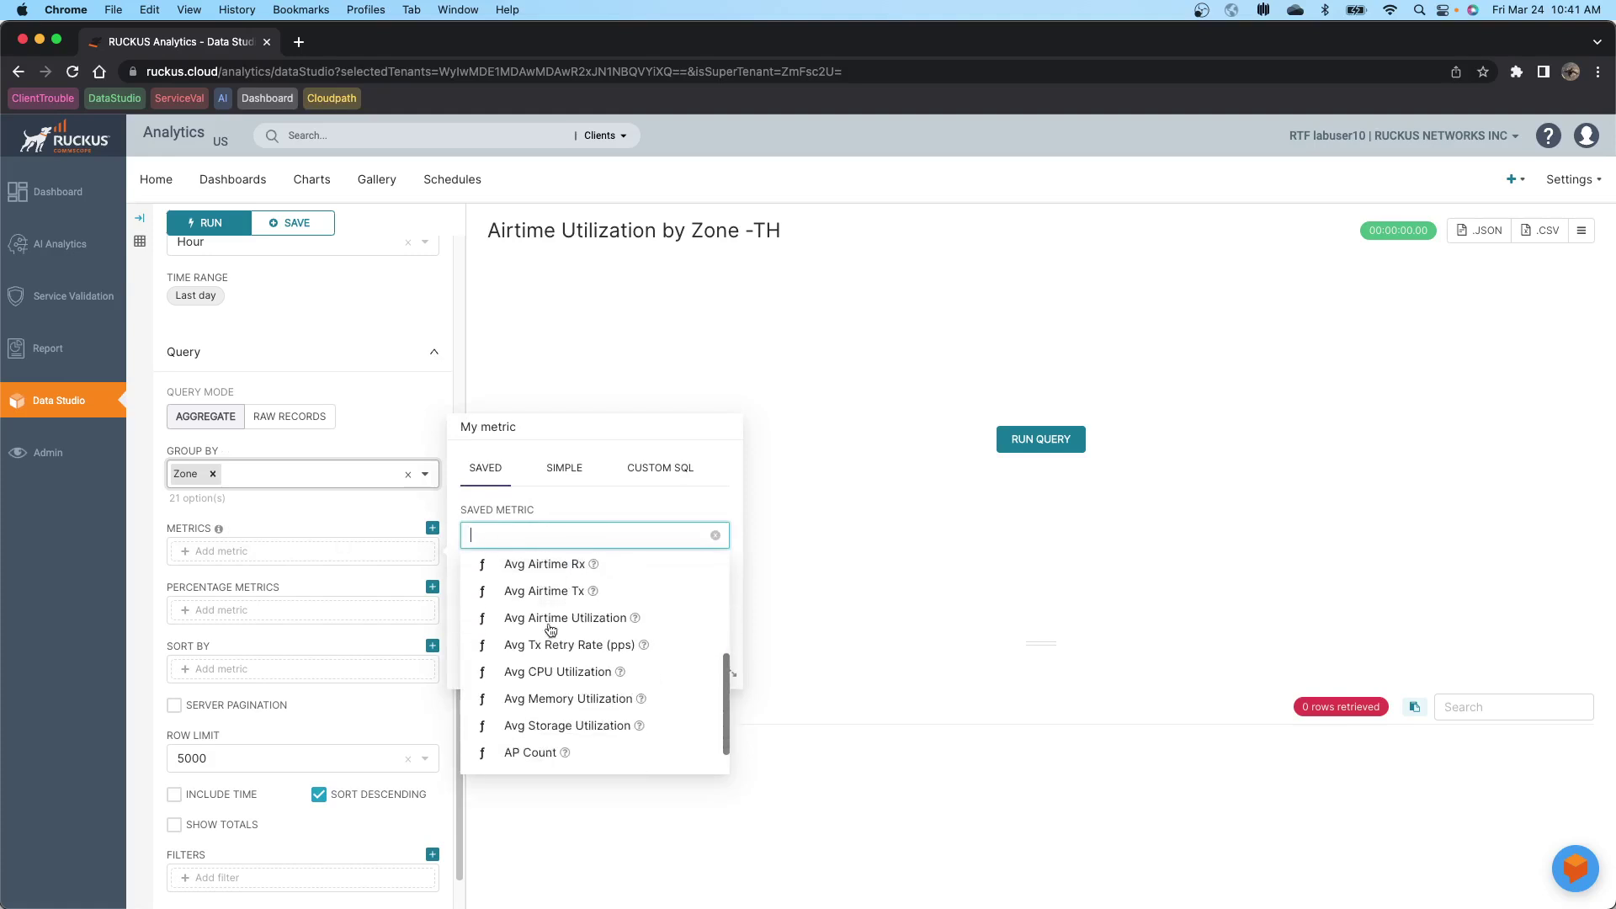
scroll(550, 630, "down", 2)
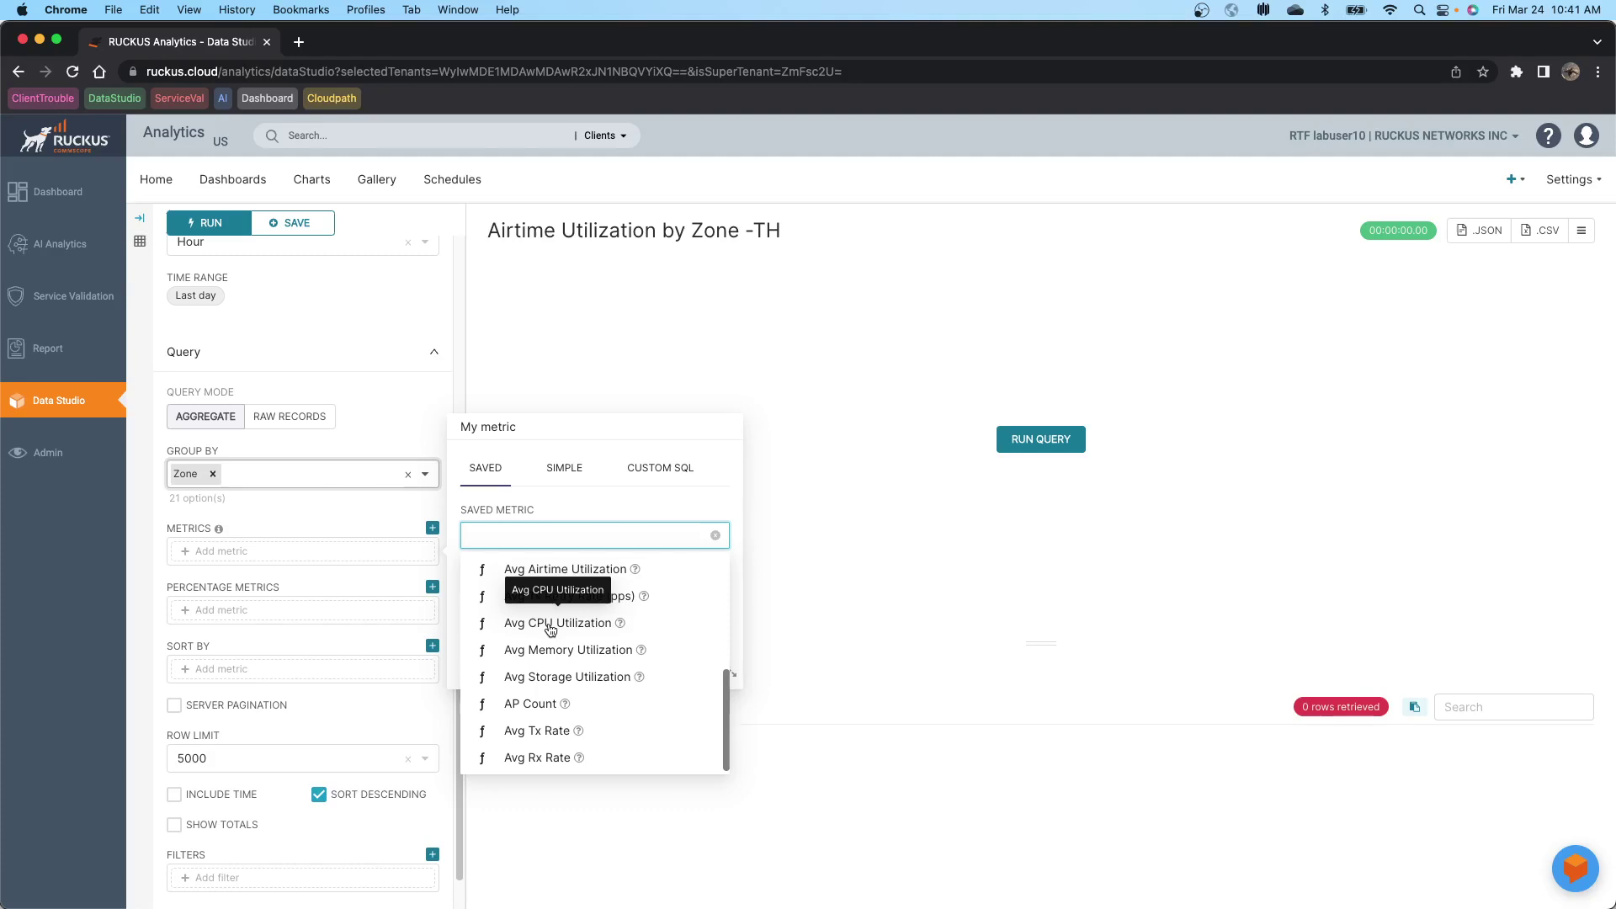
left_click(529, 704)
left_click(654, 668)
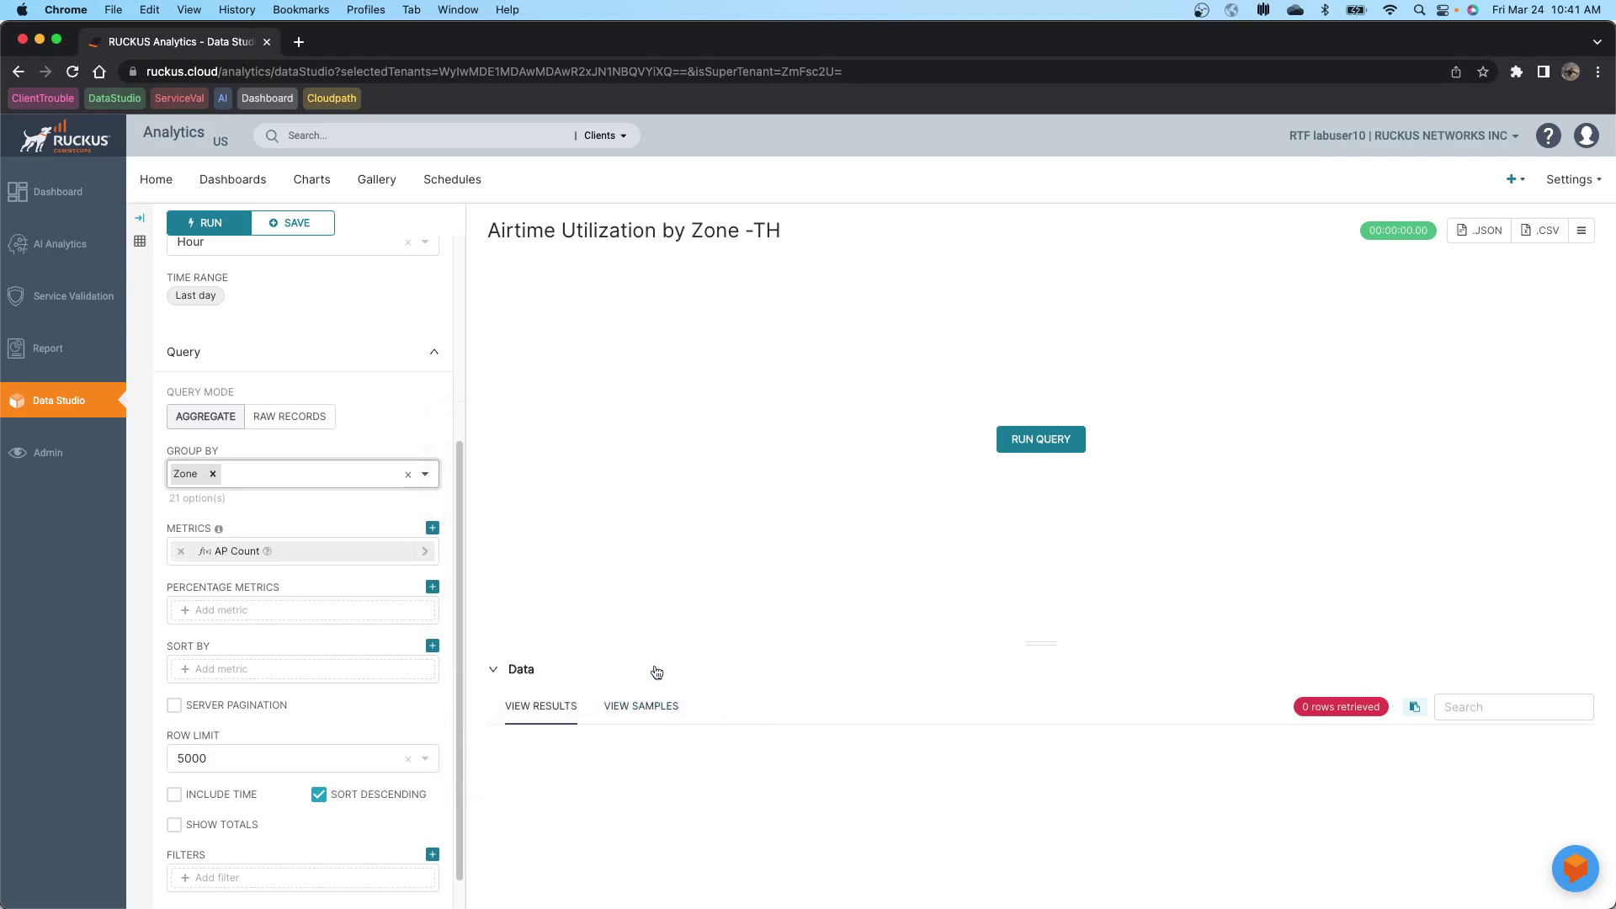
Step: Add the saved metric Avg Airtime Utilization to the table's query metrics
left_click(432, 529)
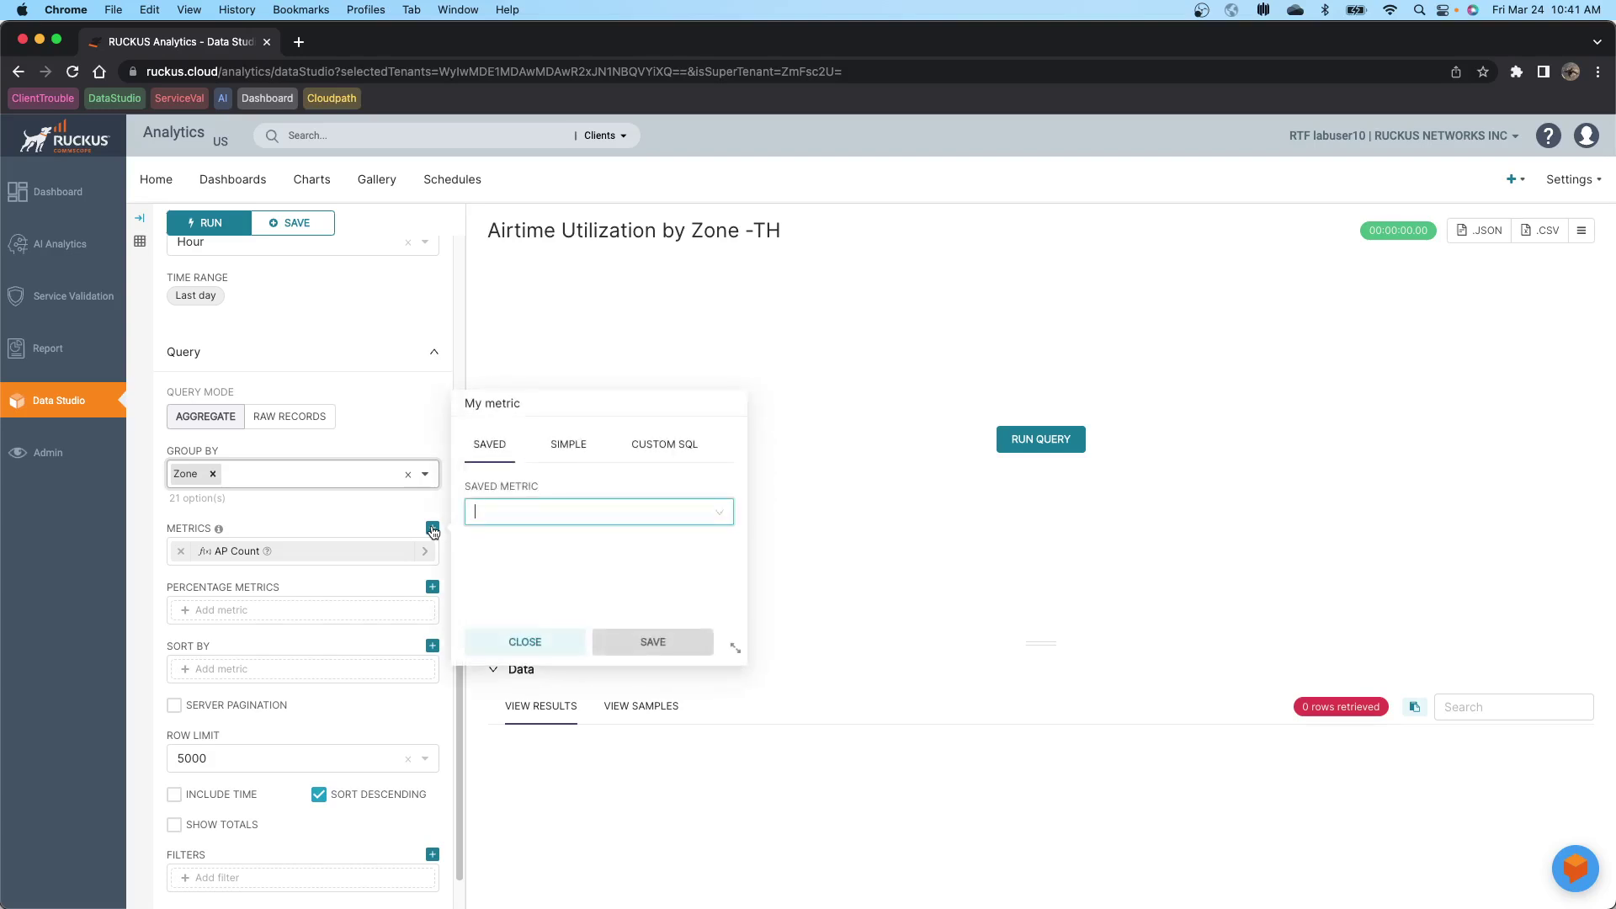
left_click(534, 521)
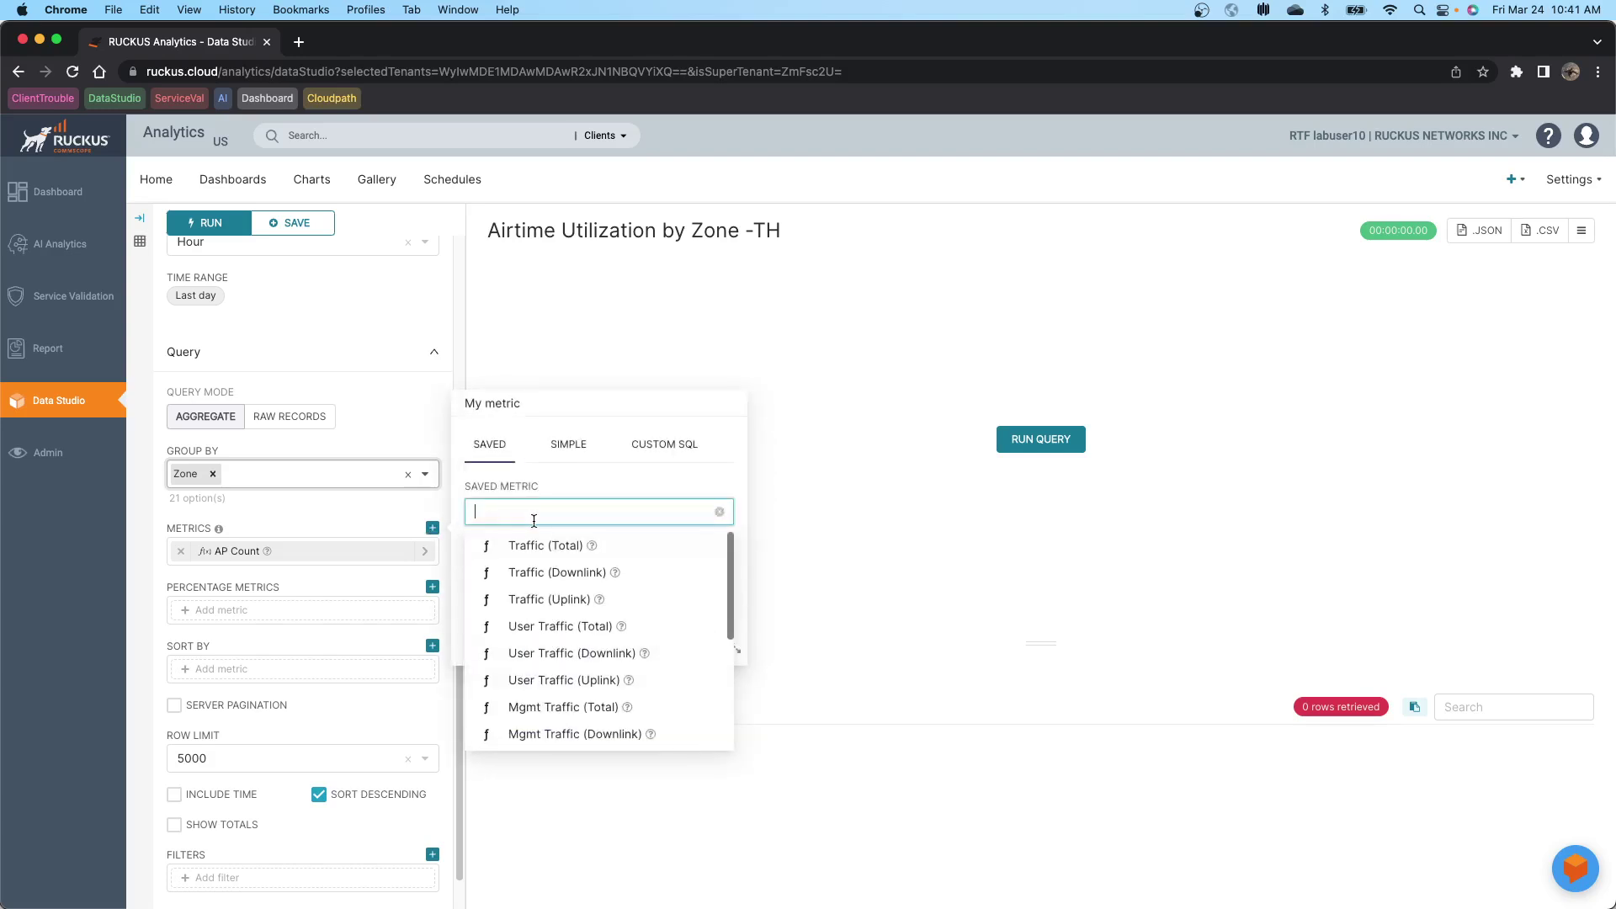
scroll(551, 646, "down", 2)
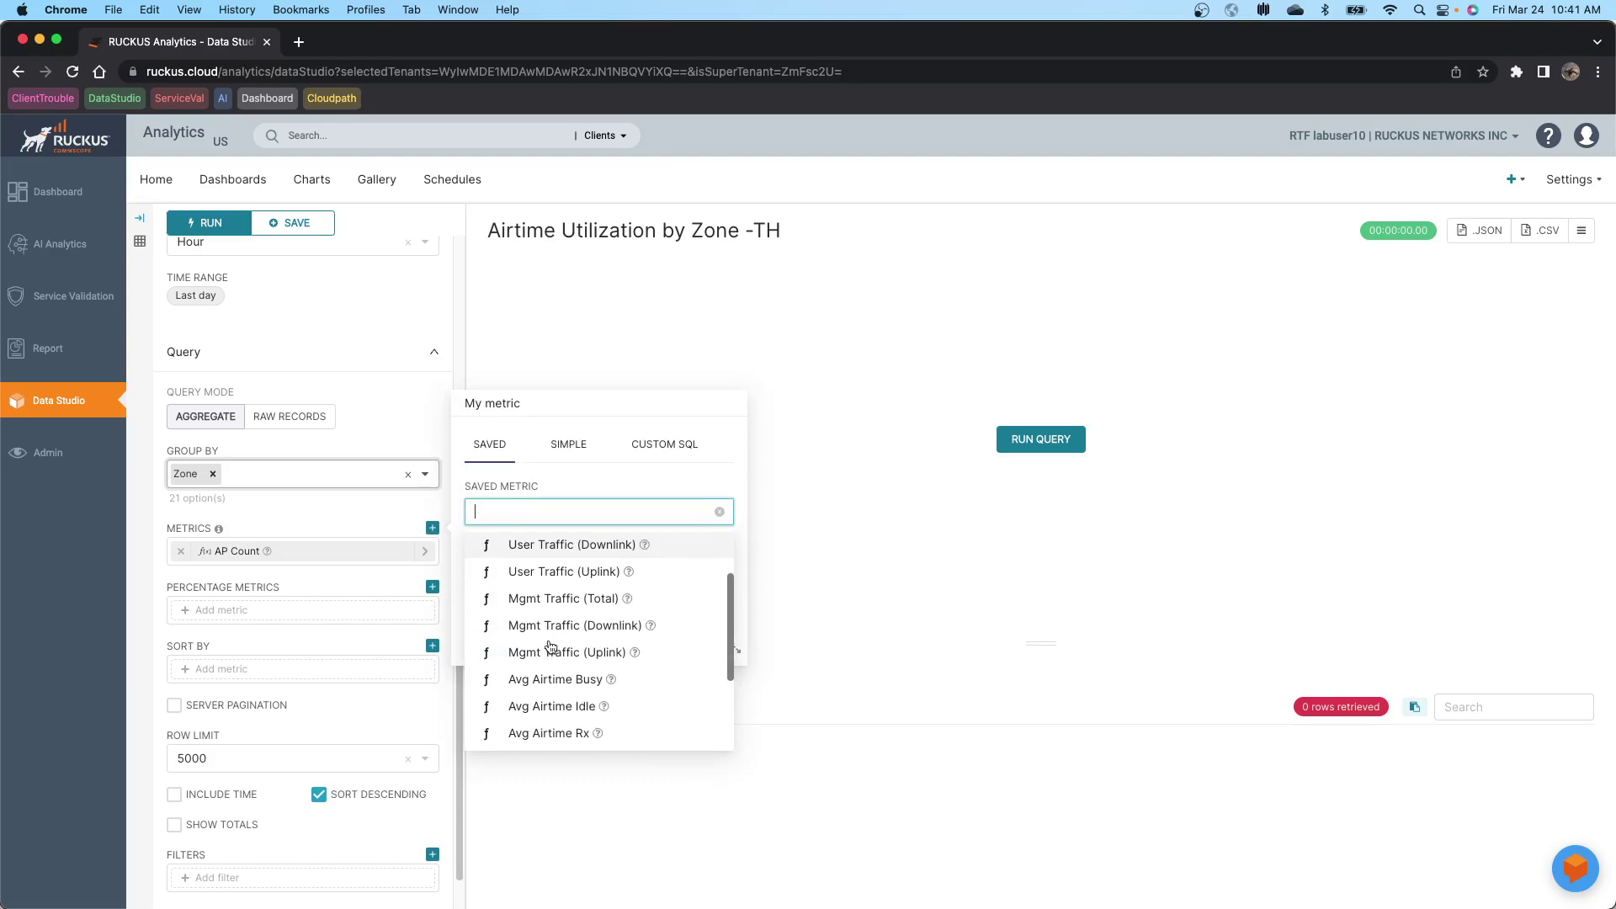
scroll(550, 647, "down", 1)
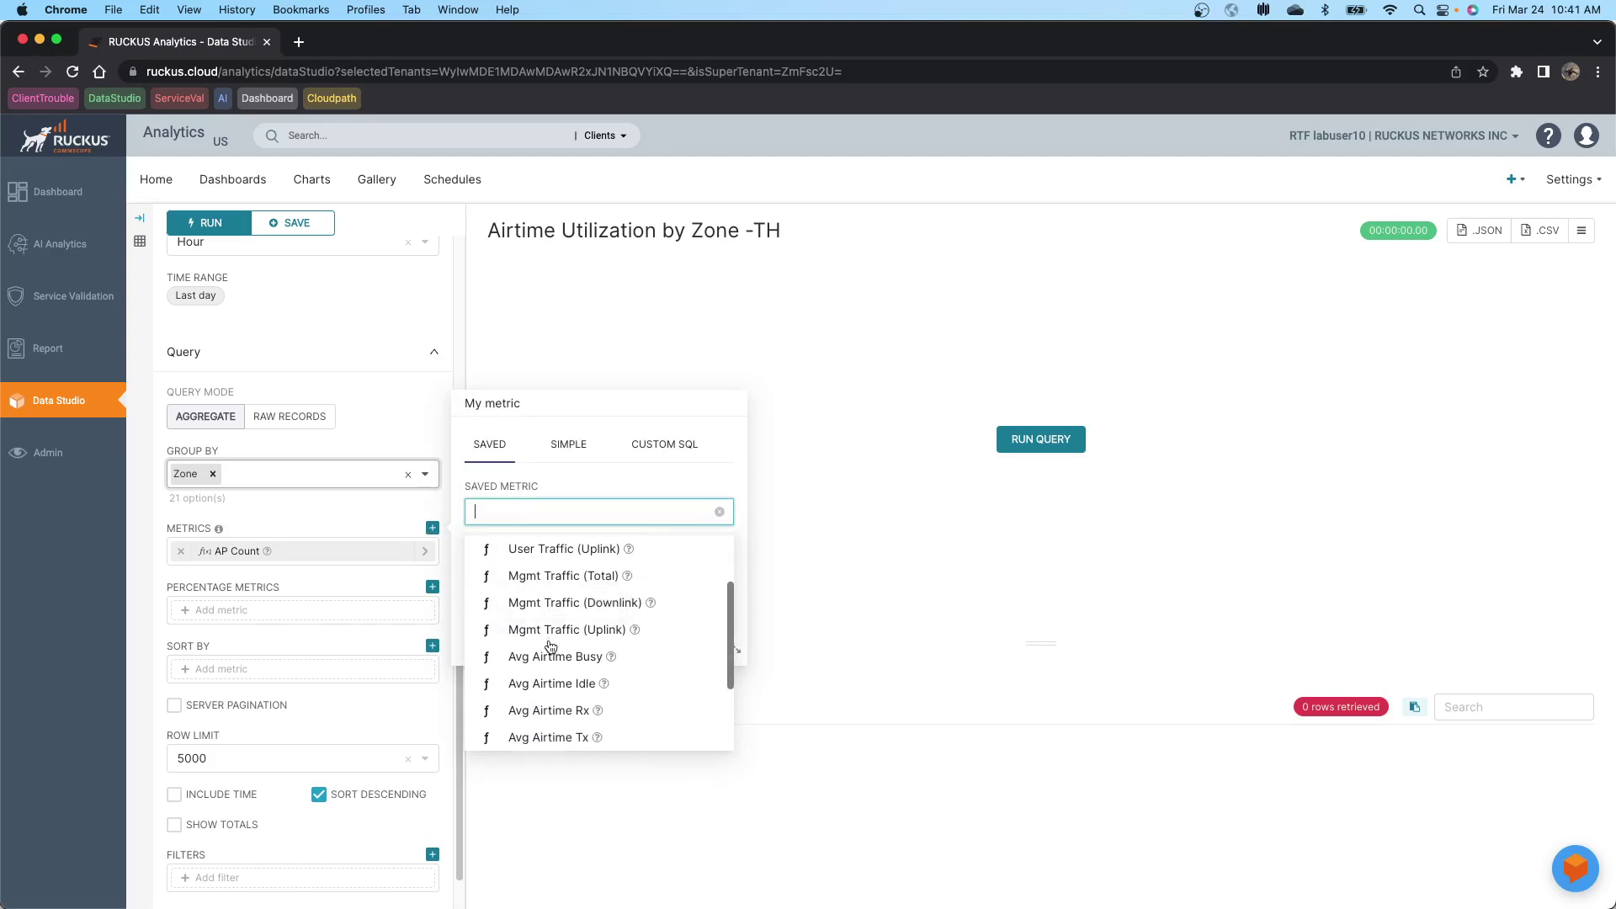
scroll(550, 647, "down", 2)
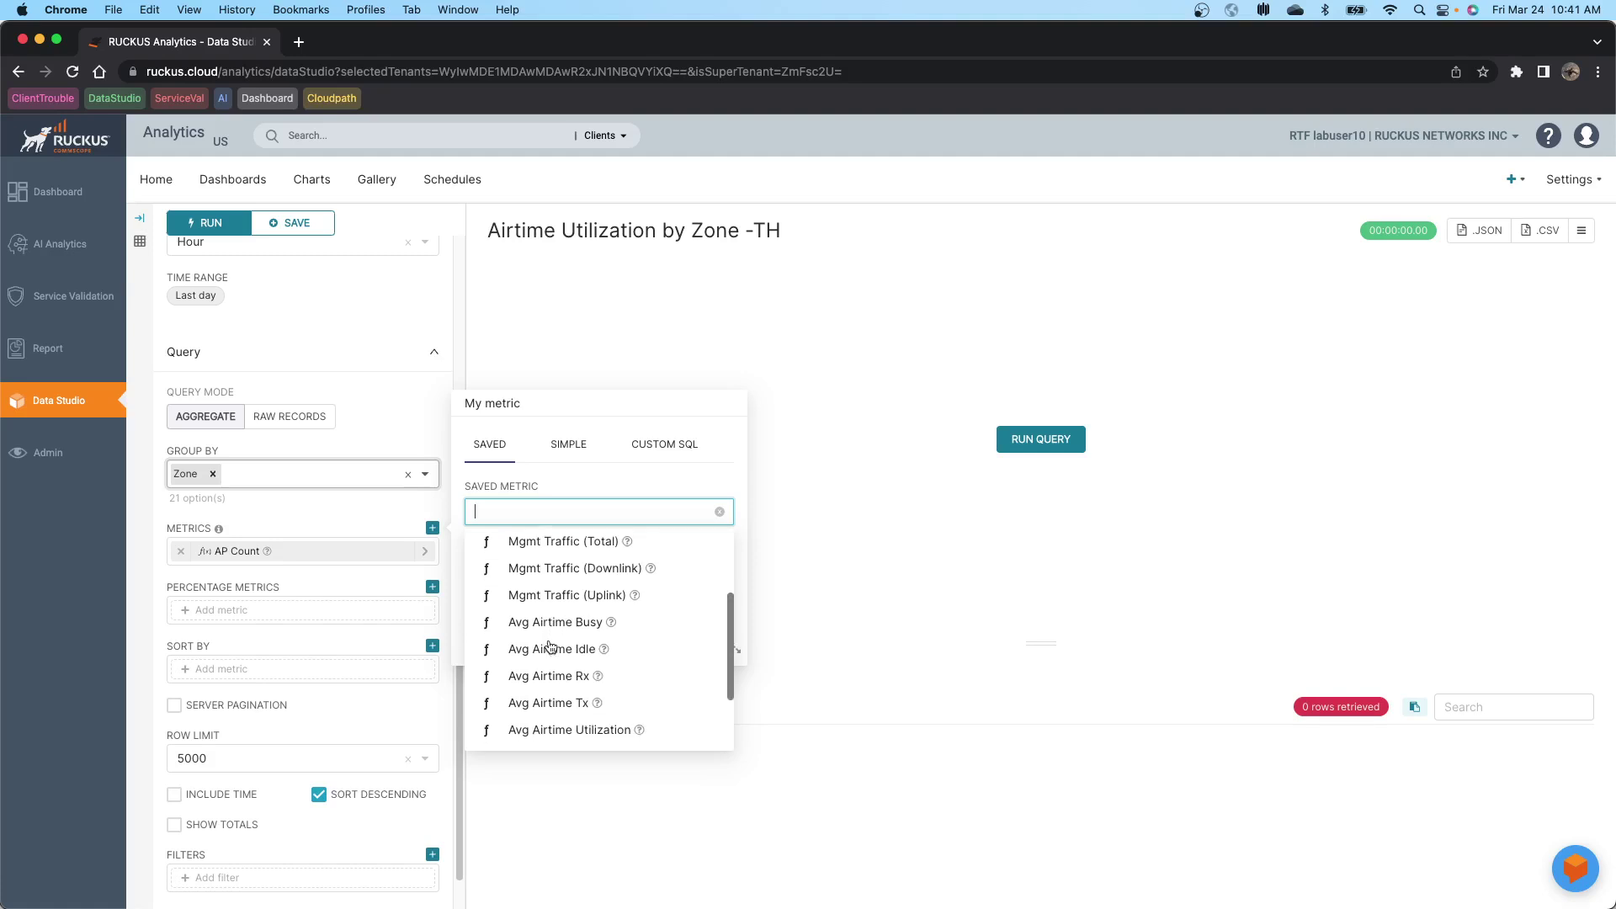
left_click(562, 714)
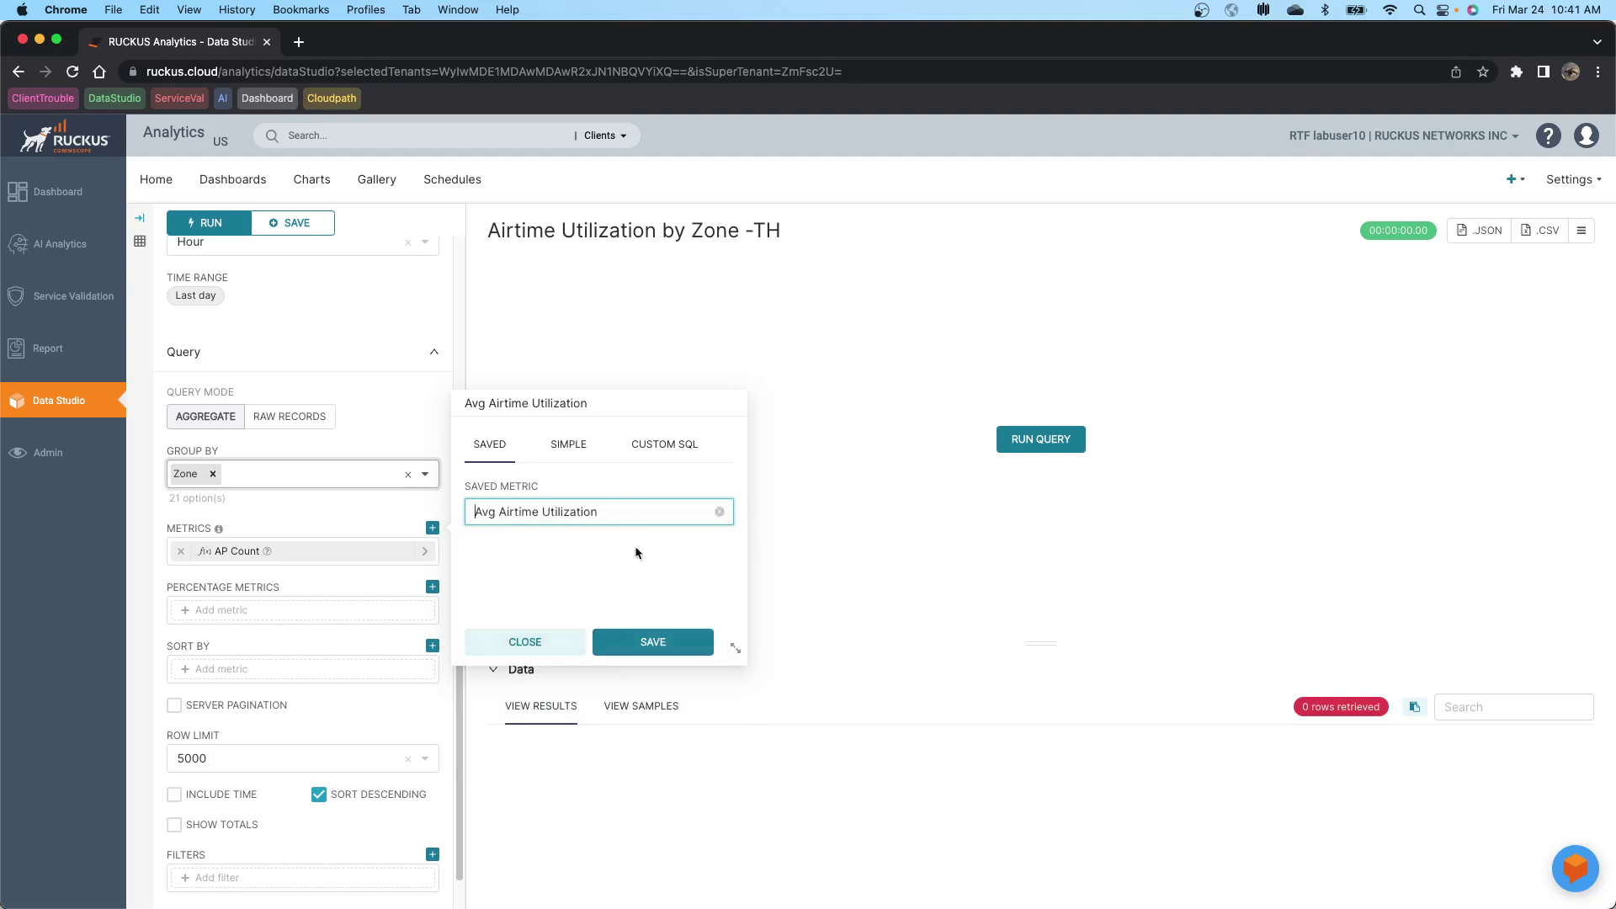
left_click(637, 643)
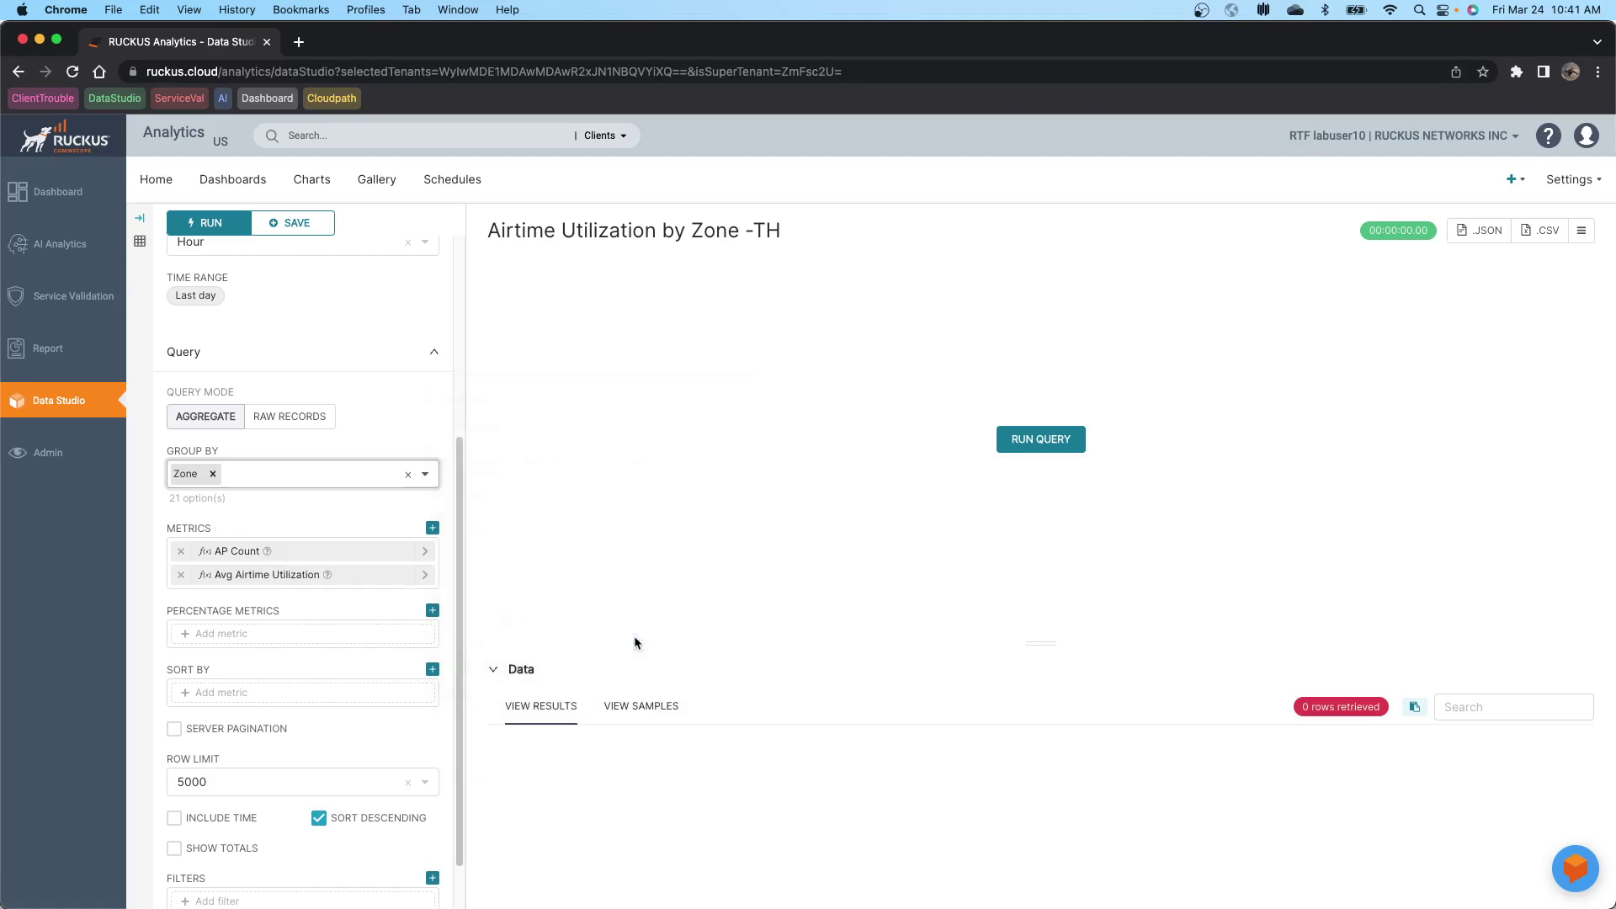
Step: Add the saved metric Avg Airtime Busy to the table's query metrics
left_click(432, 529)
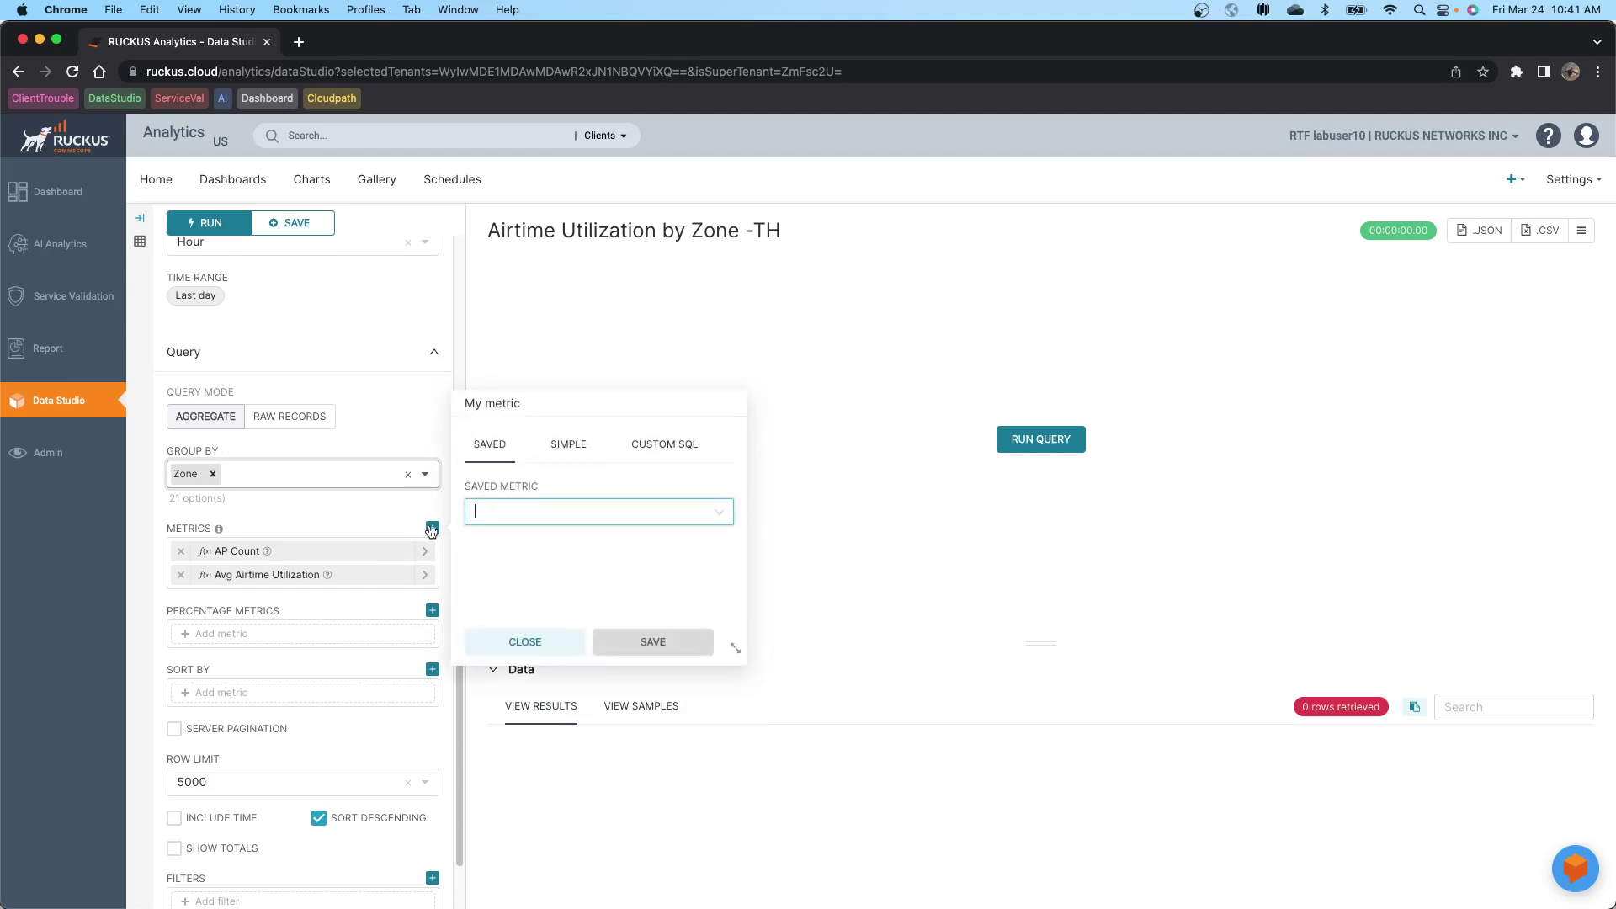
left_click(510, 512)
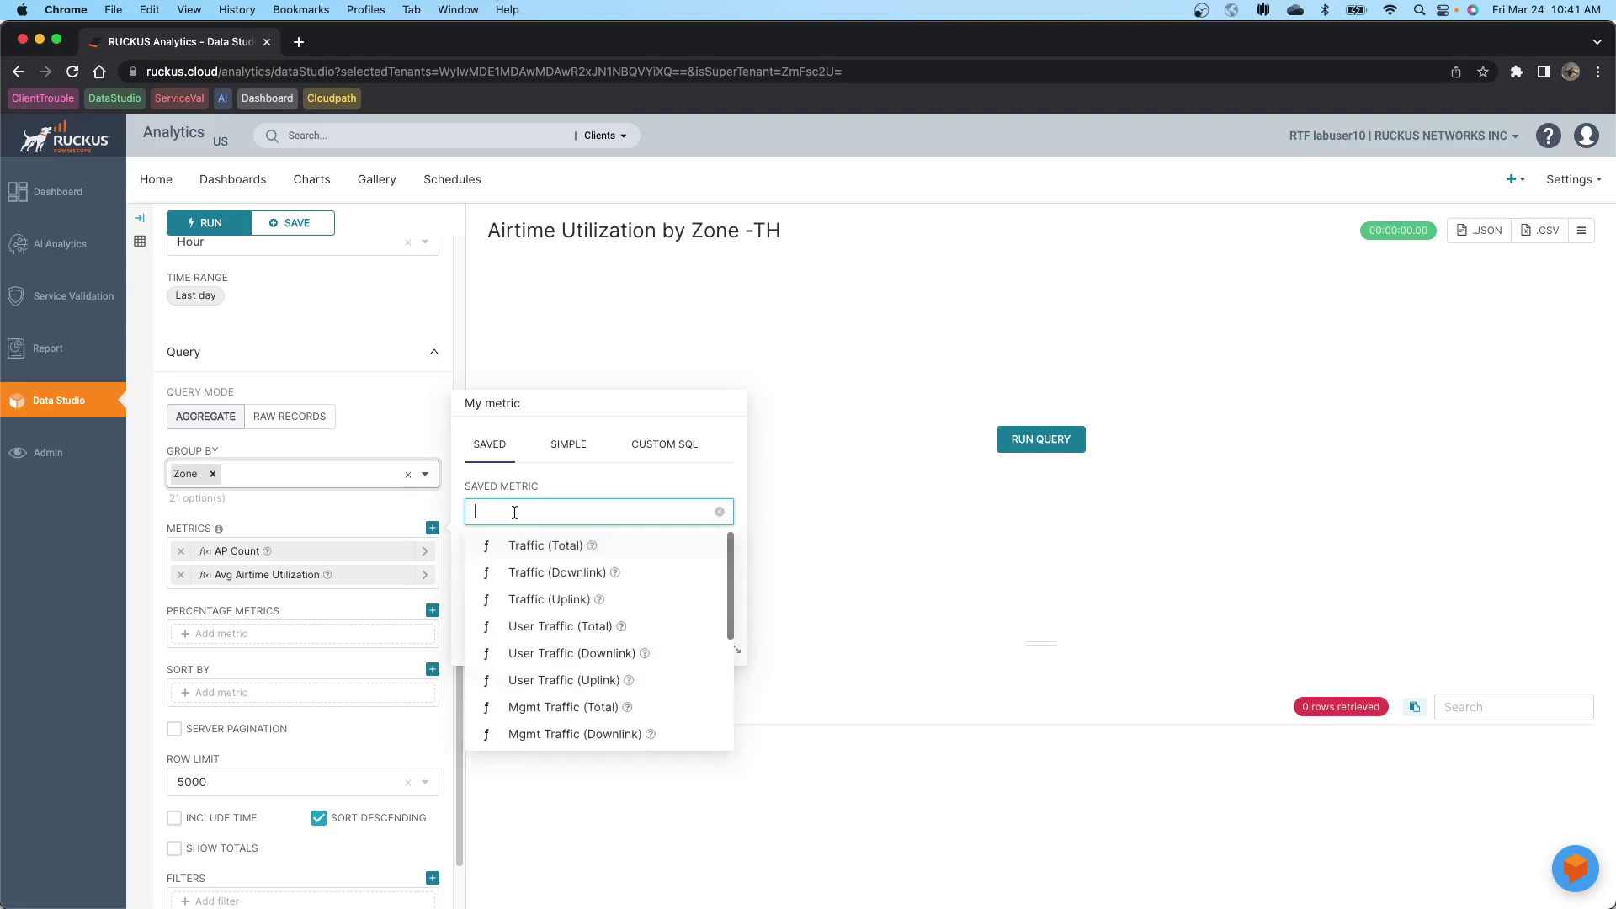
scroll(538, 609, "down", 3)
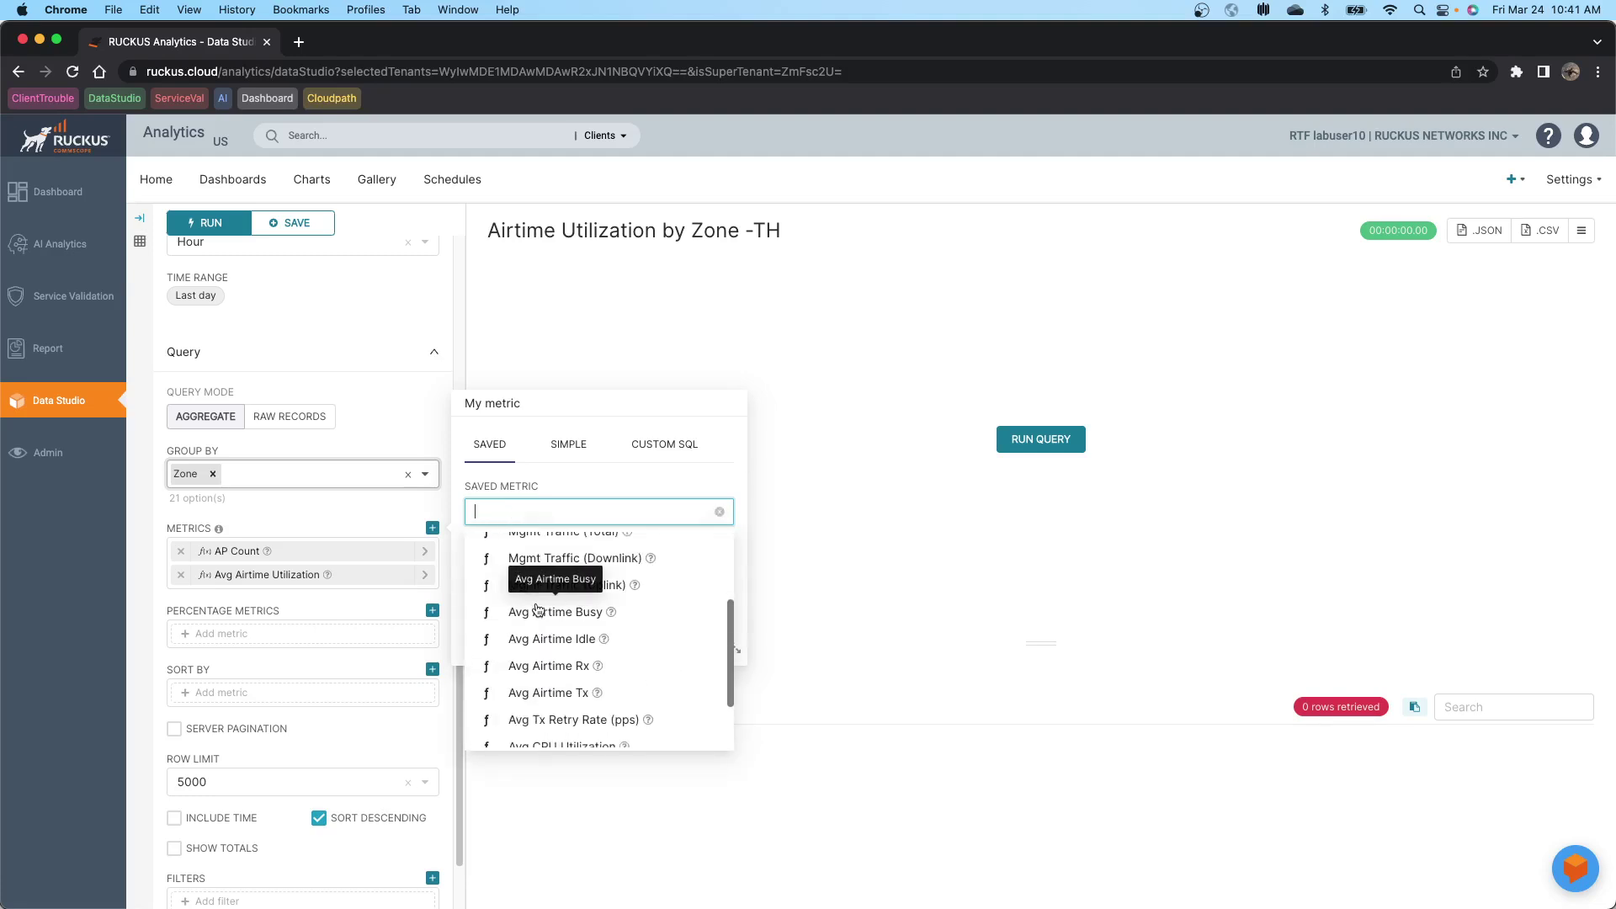
scroll(530, 641, "down", 1)
left_click(529, 614)
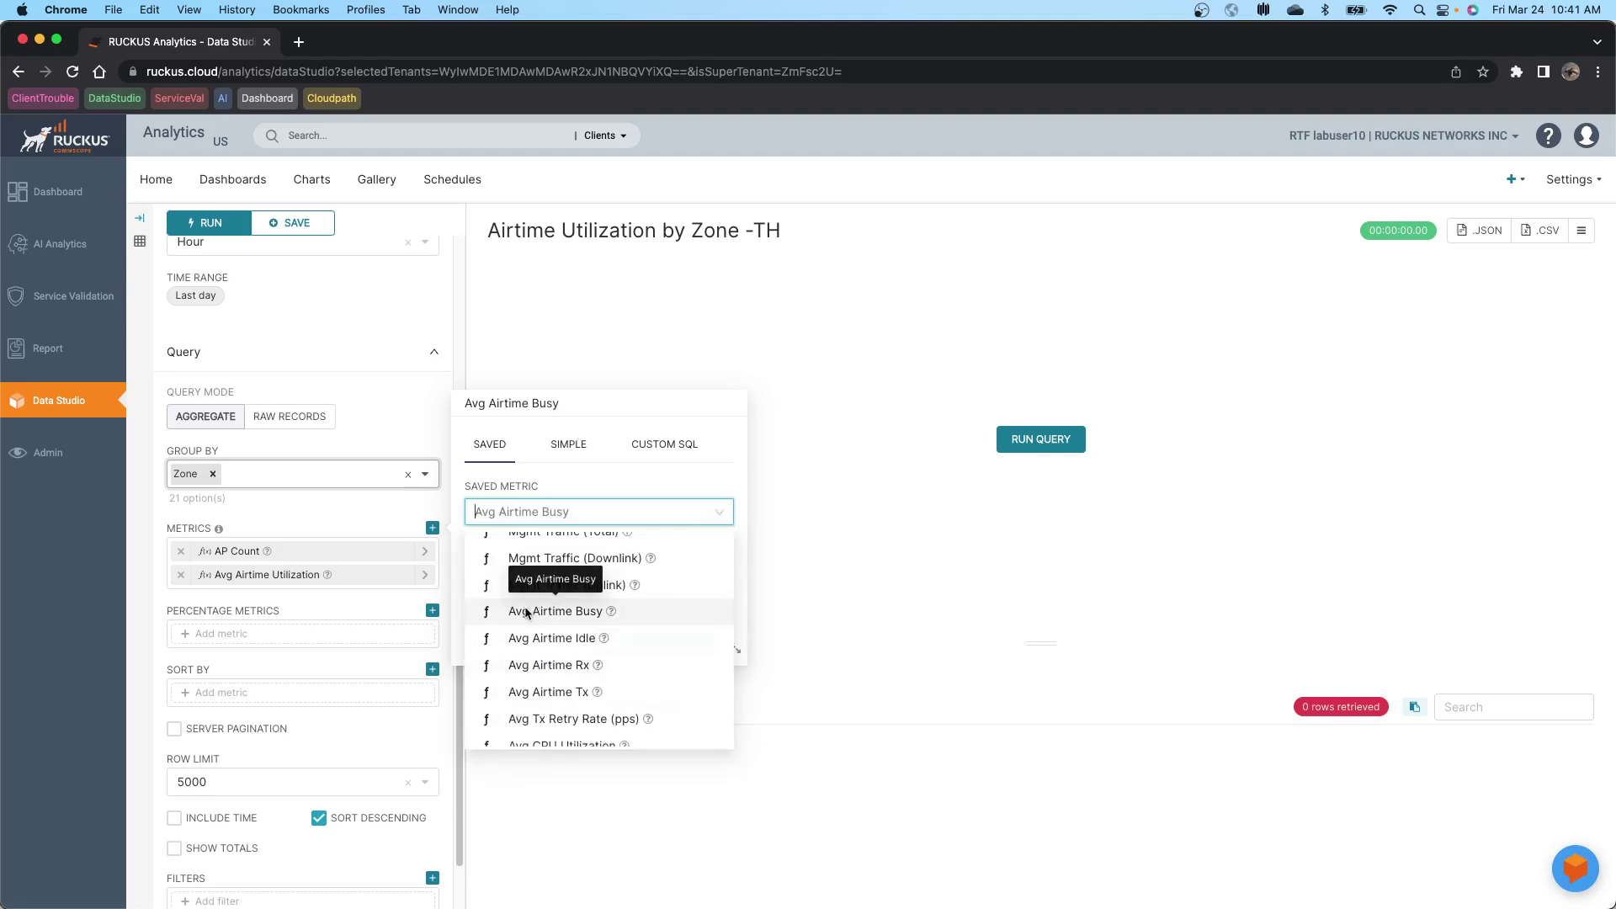
left_click(646, 643)
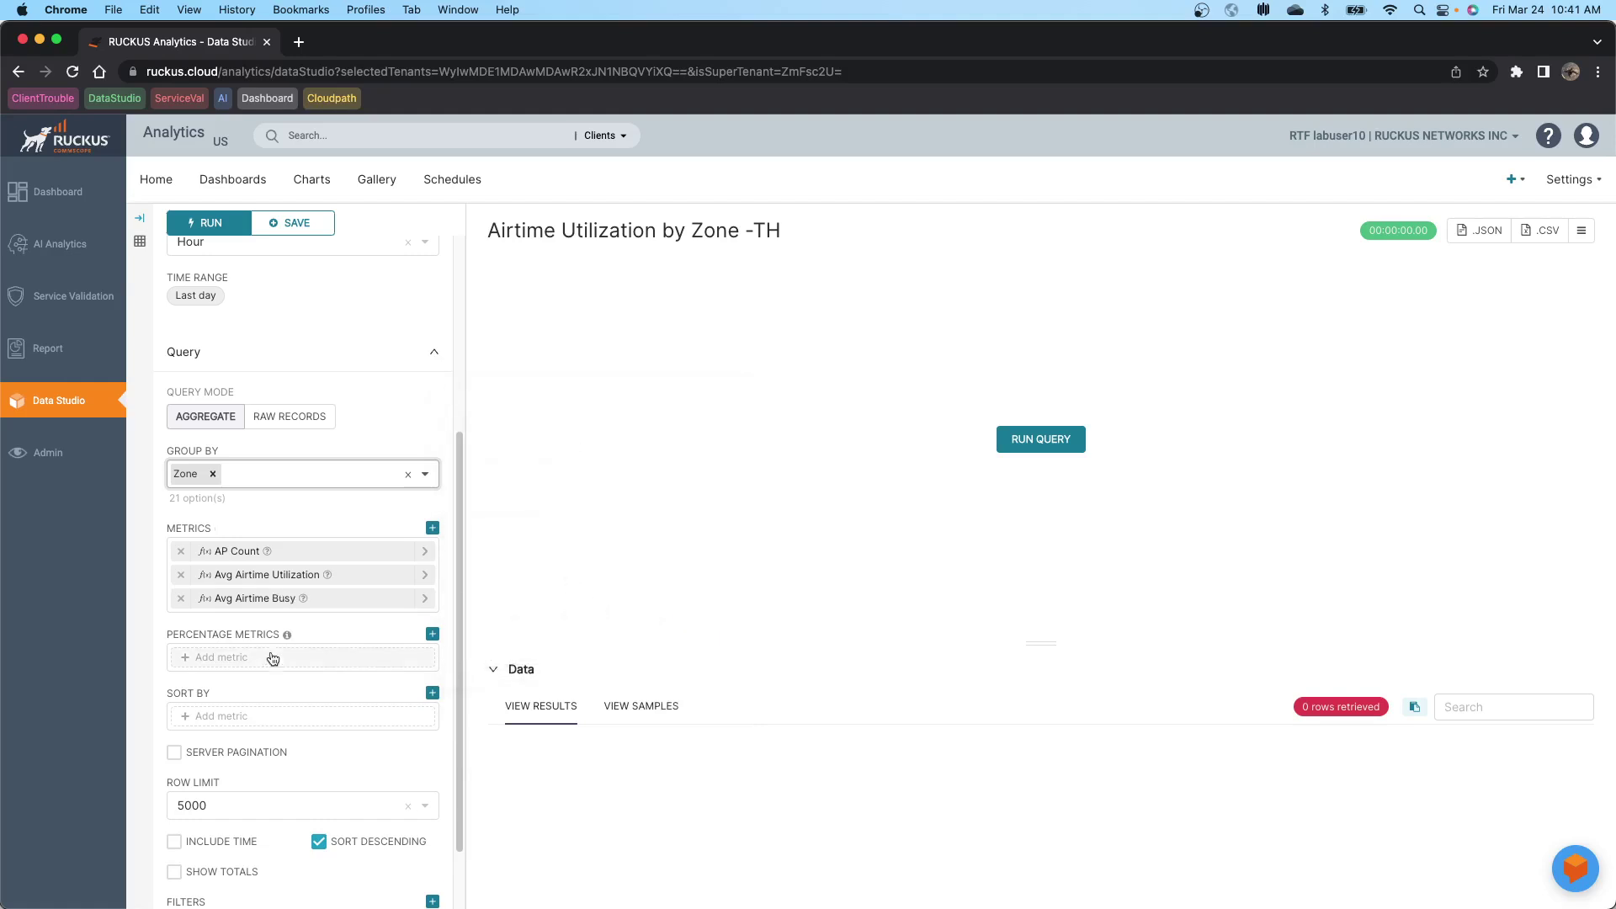
Step: Add the saved metric Avg Airtime Idle to the table's query metrics
left_click(431, 527)
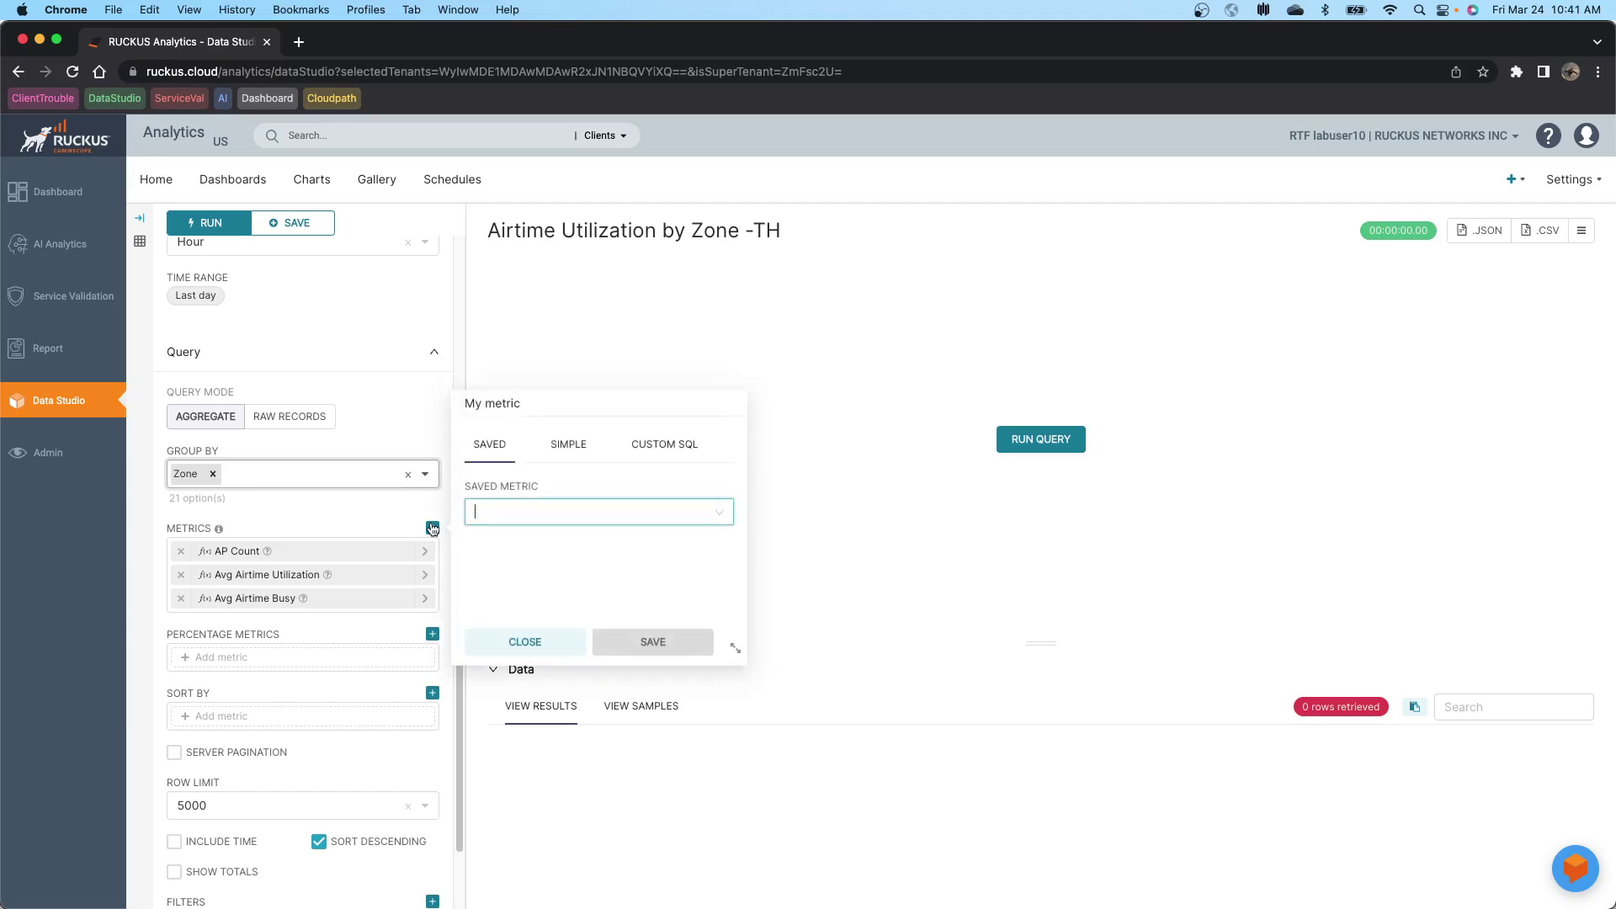
left_click(524, 515)
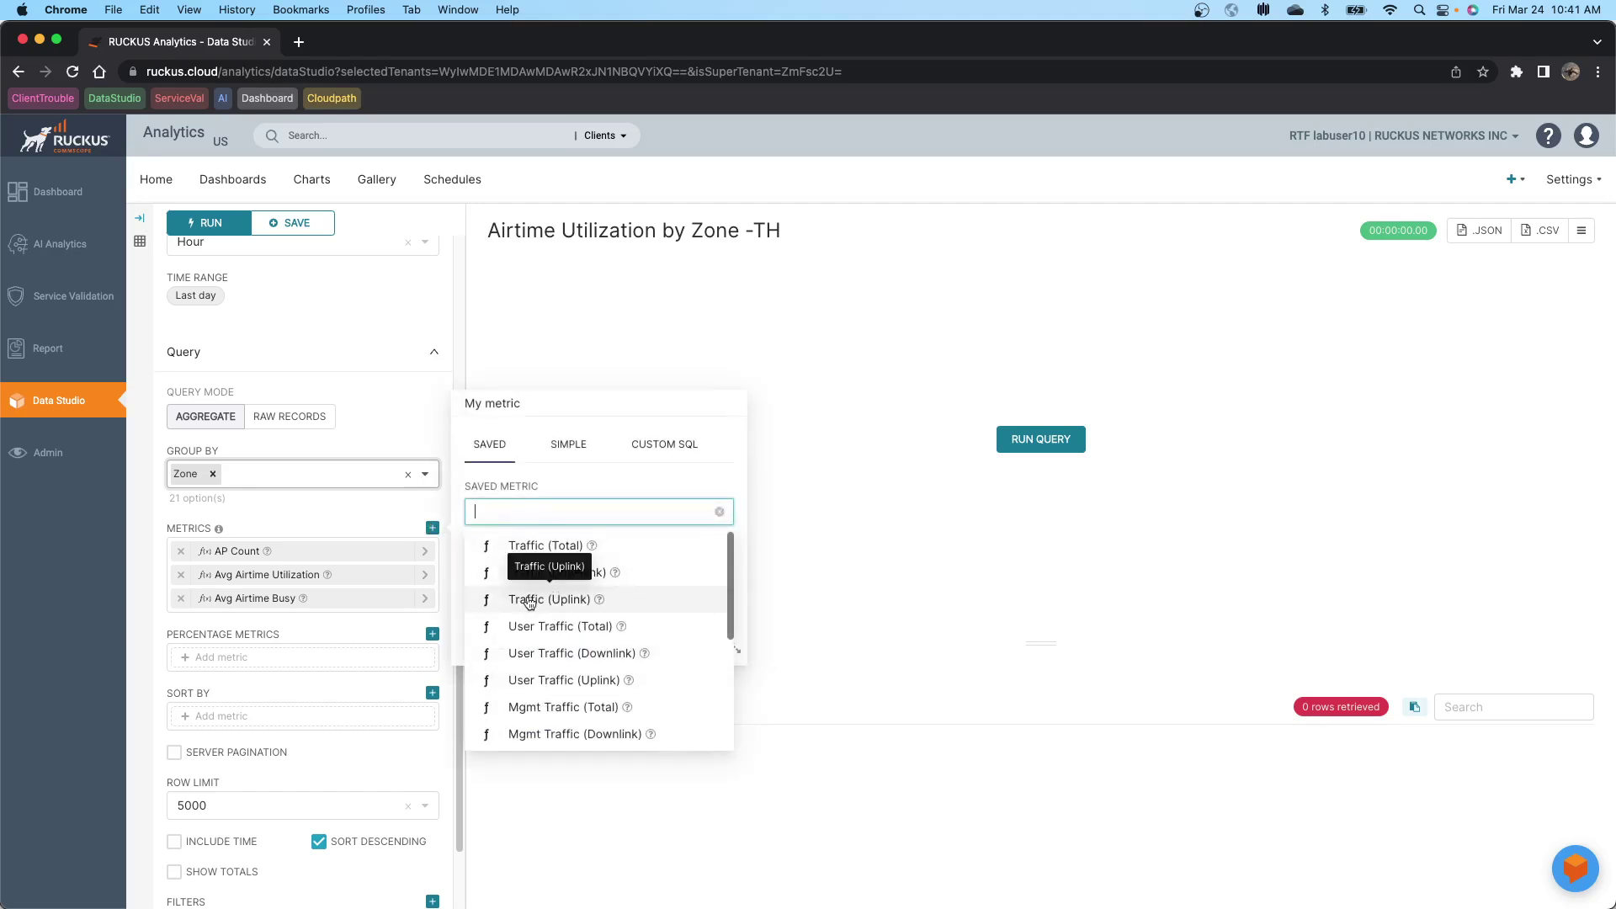
scroll(528, 603, "down", 3)
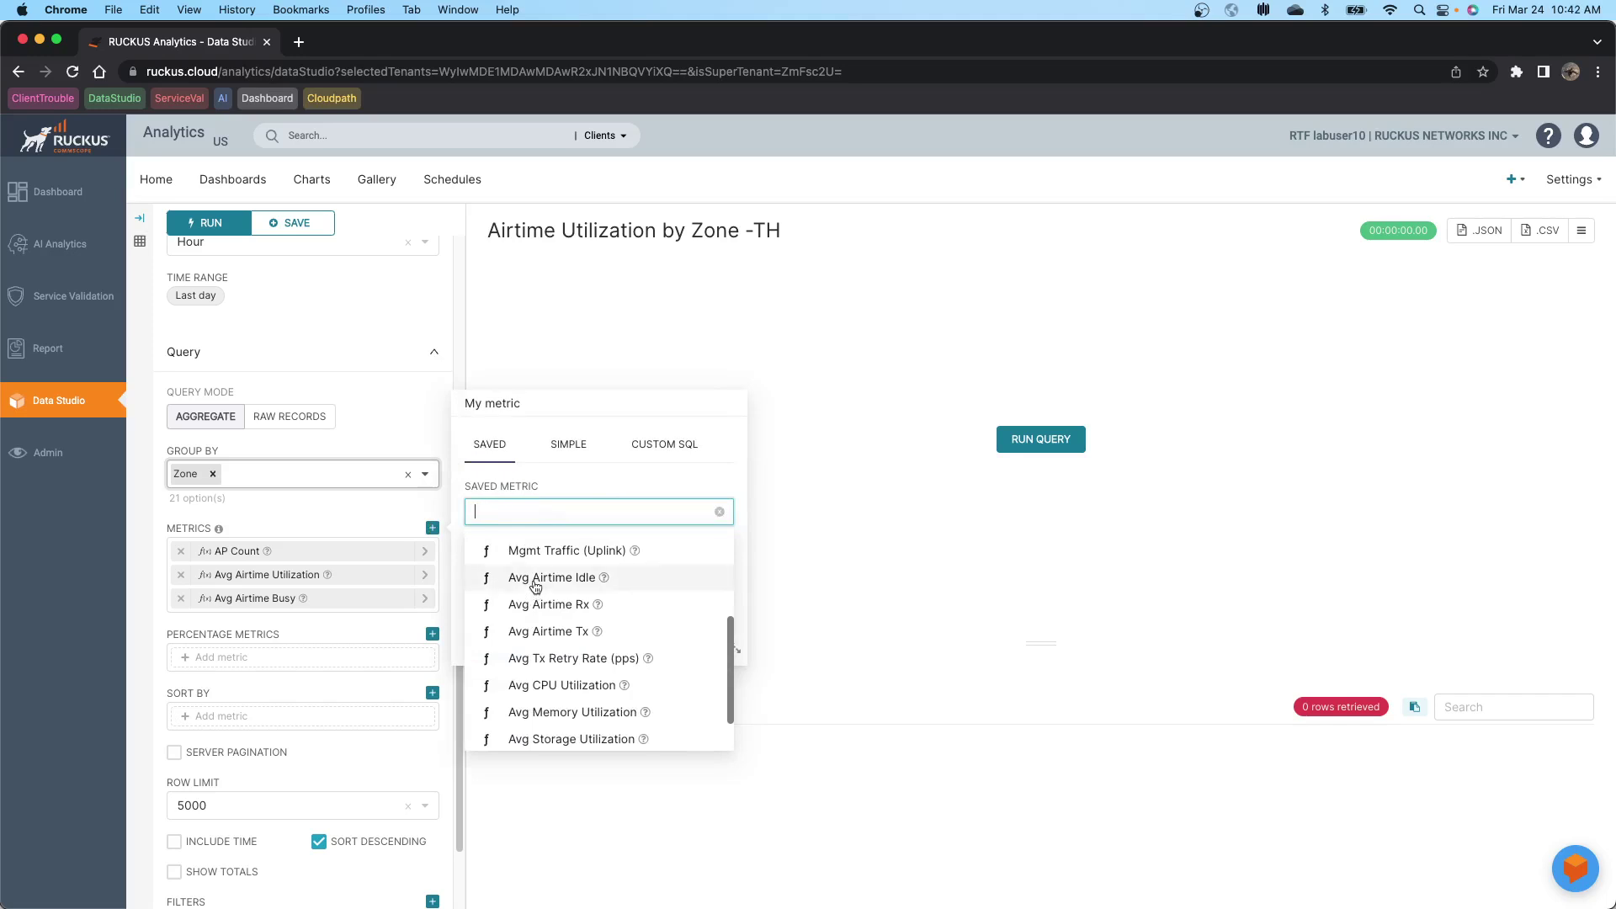
left_click(531, 578)
left_click(624, 643)
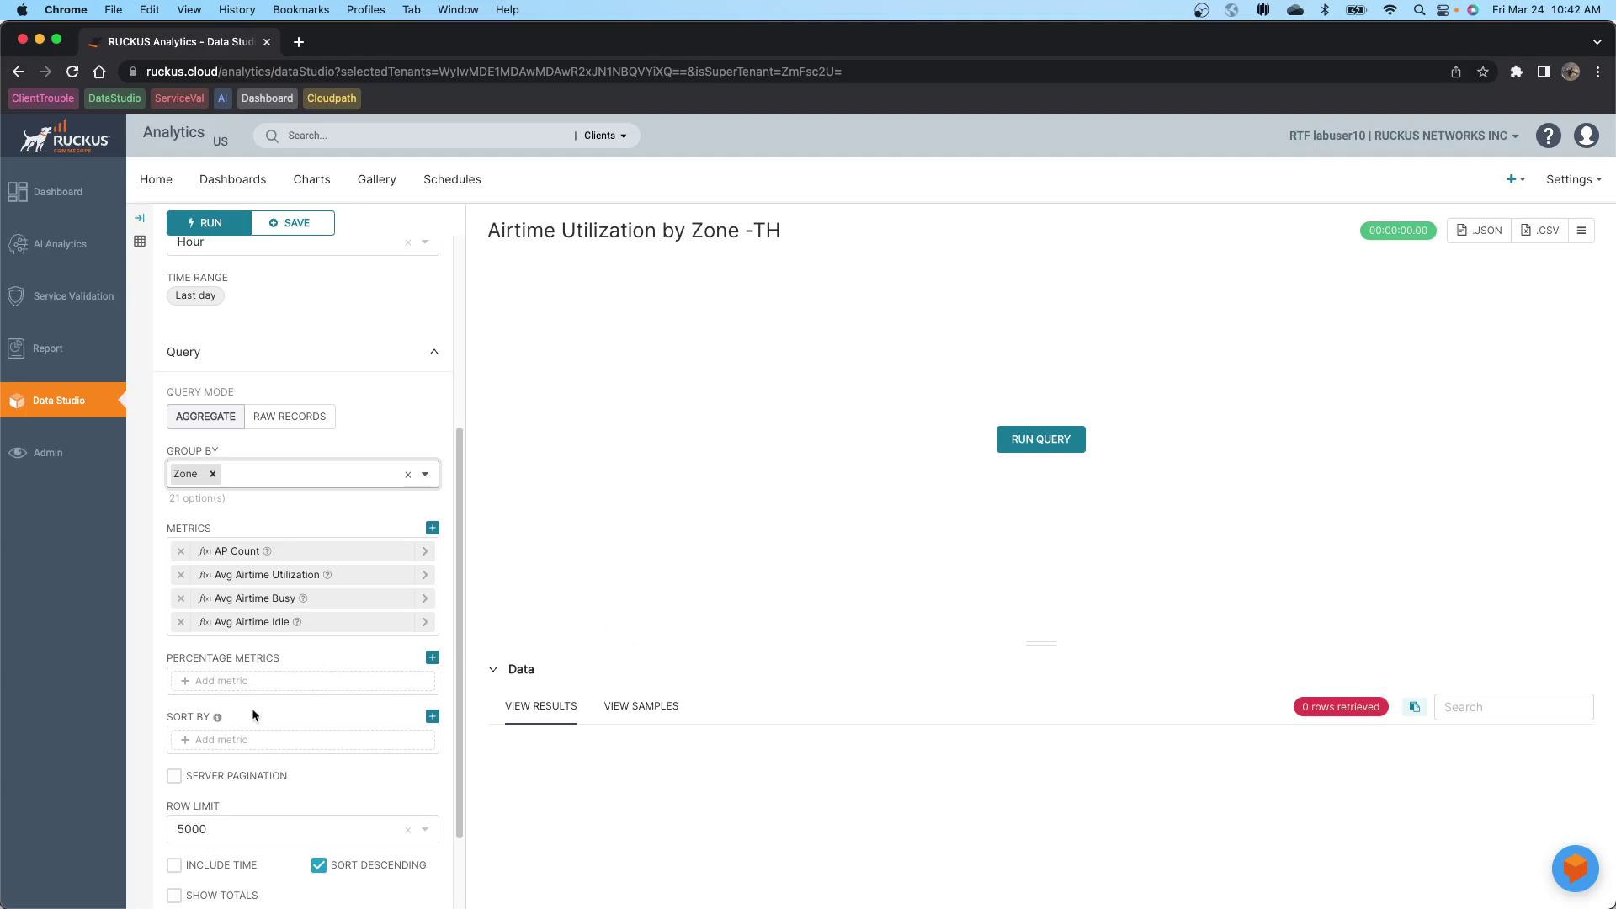
Step: Sort the table query by the saved metric Avg Airtime Utilization
left_click(223, 741)
left_click(546, 716)
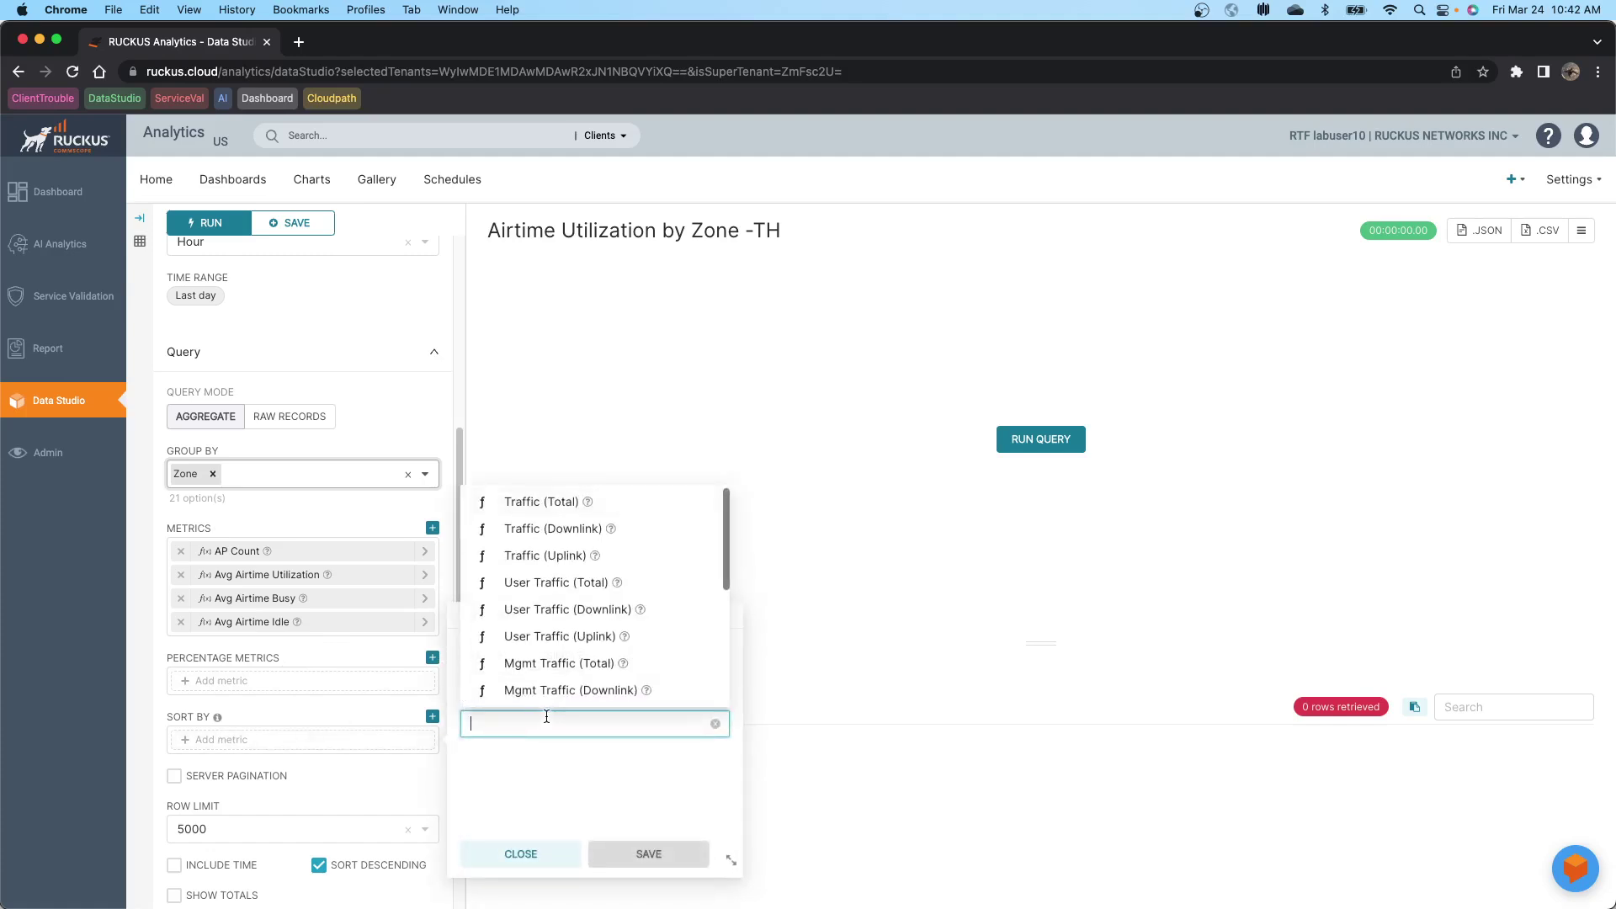
scroll(552, 616, "down", 2)
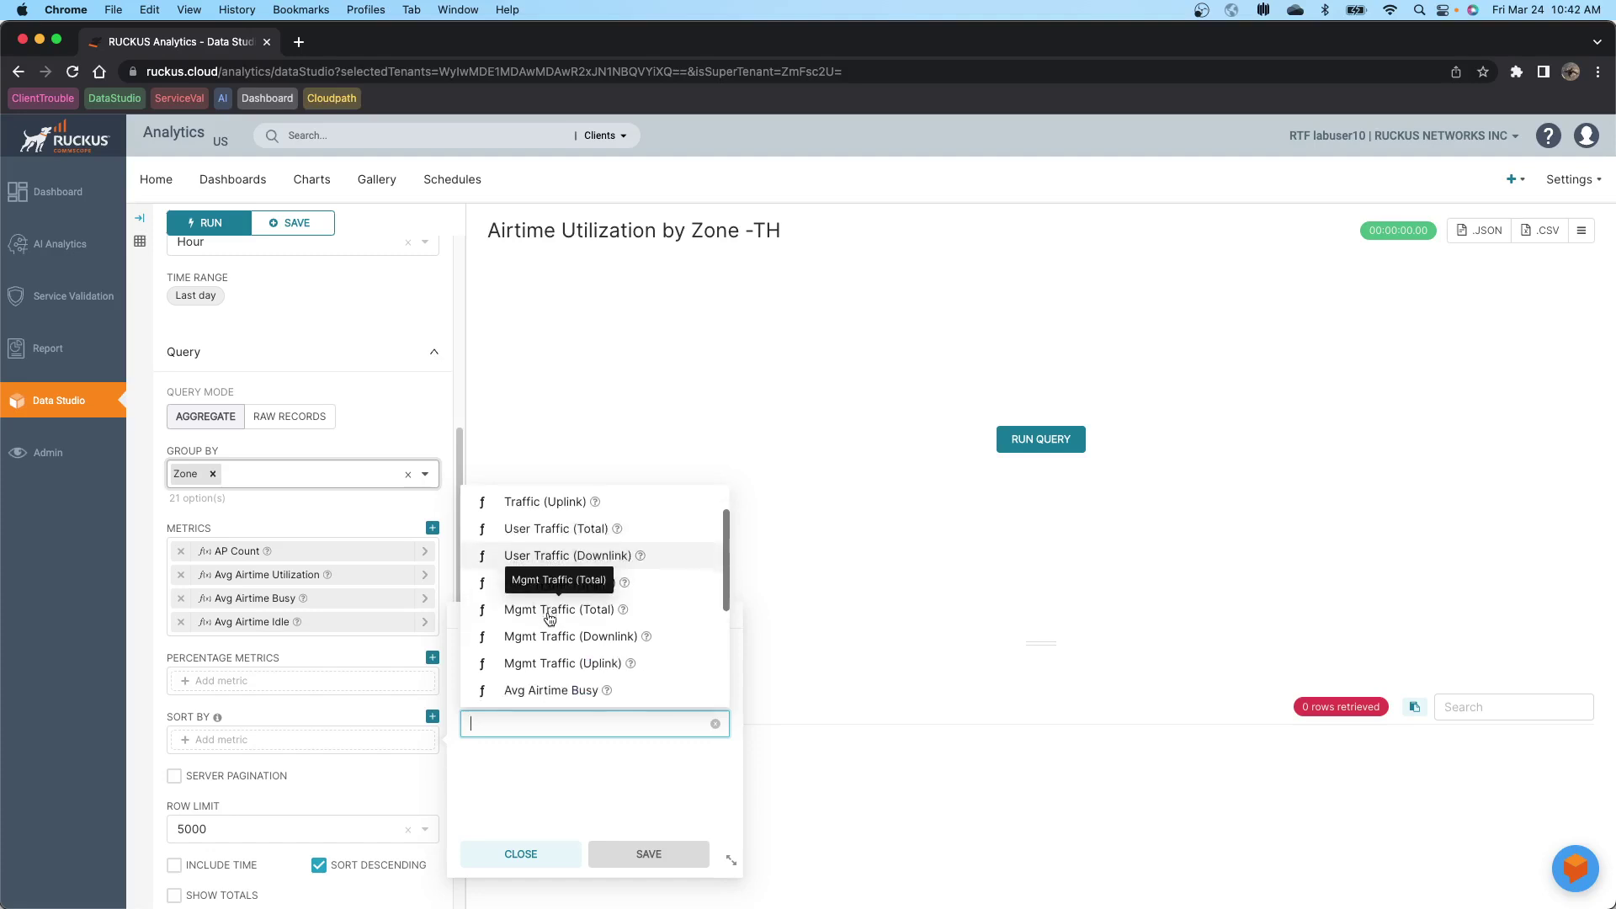
scroll(549, 618, "down", 3)
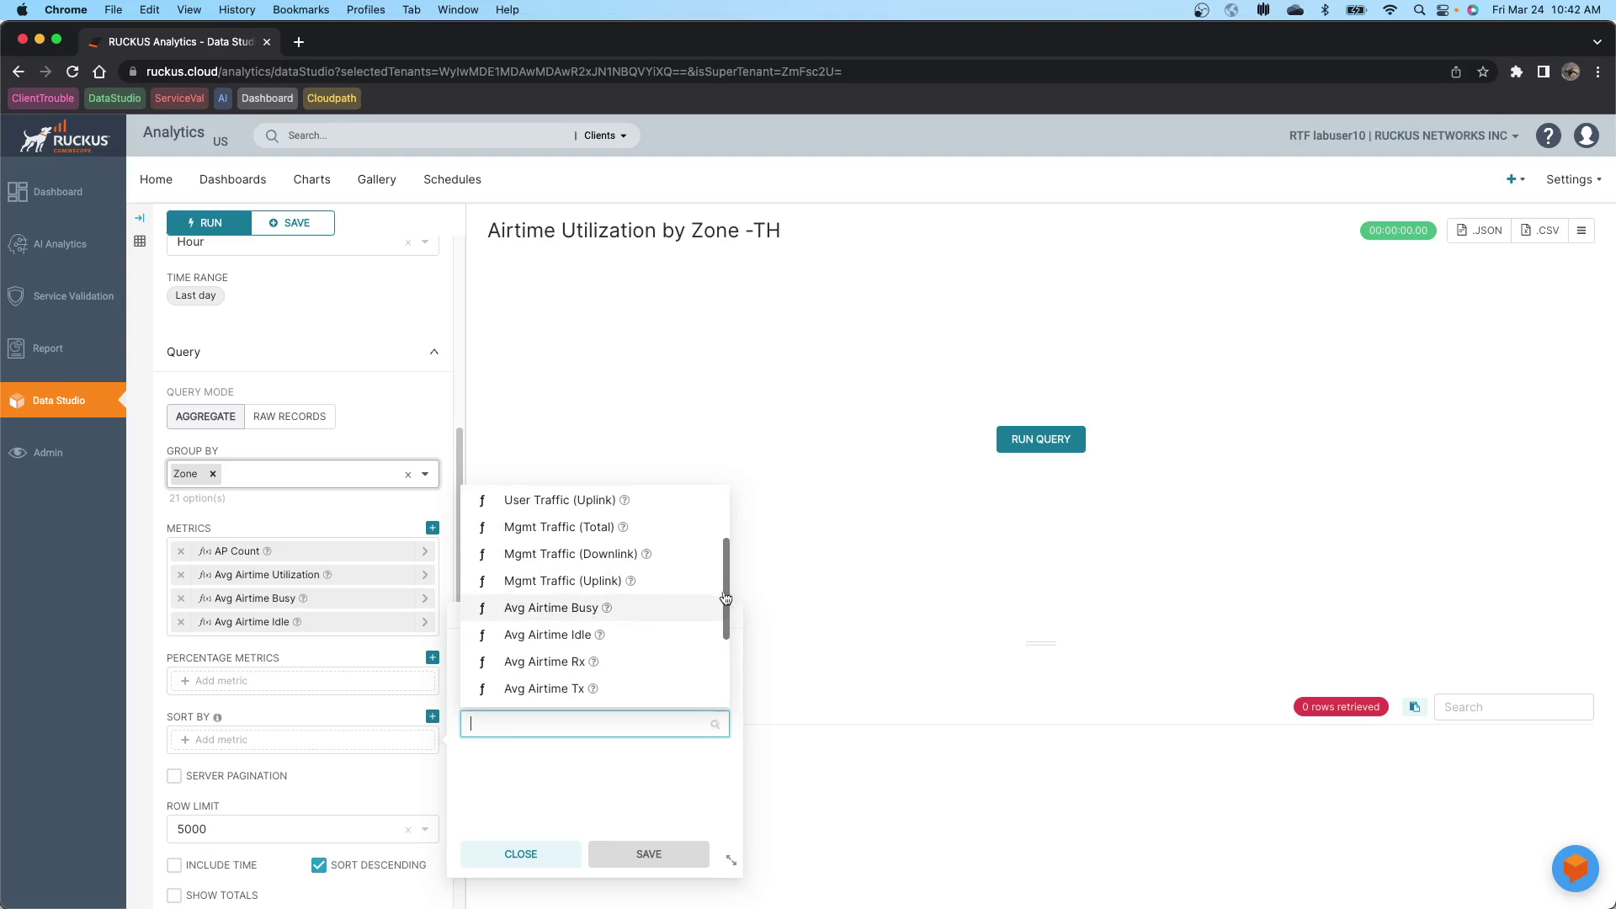
left_click_drag(726, 598, 693, 627)
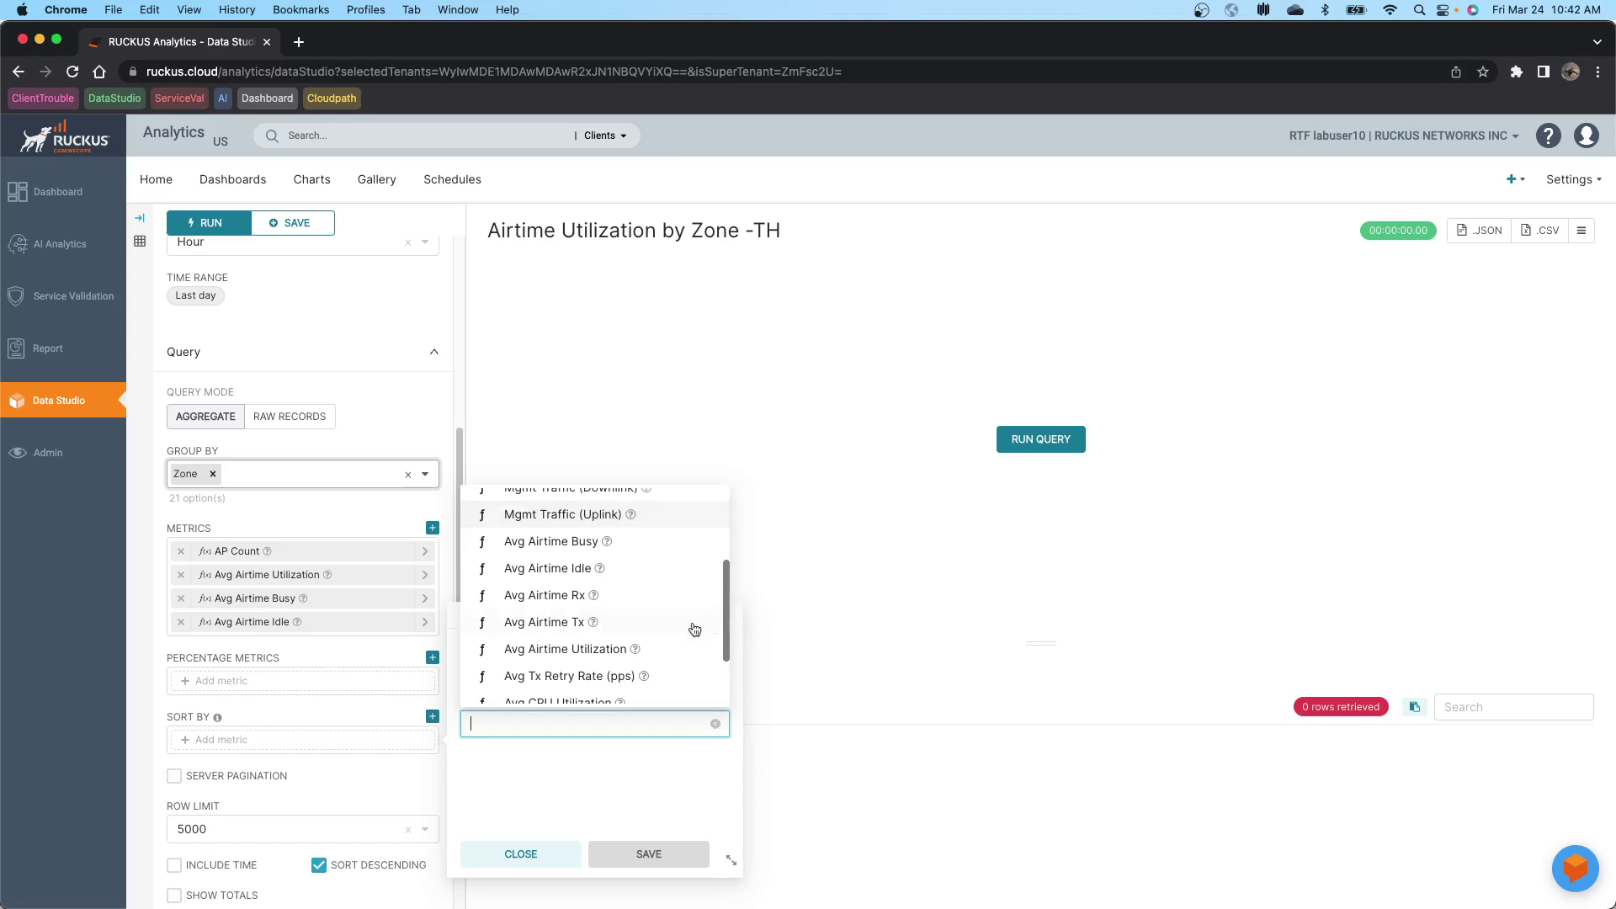
left_click(575, 658)
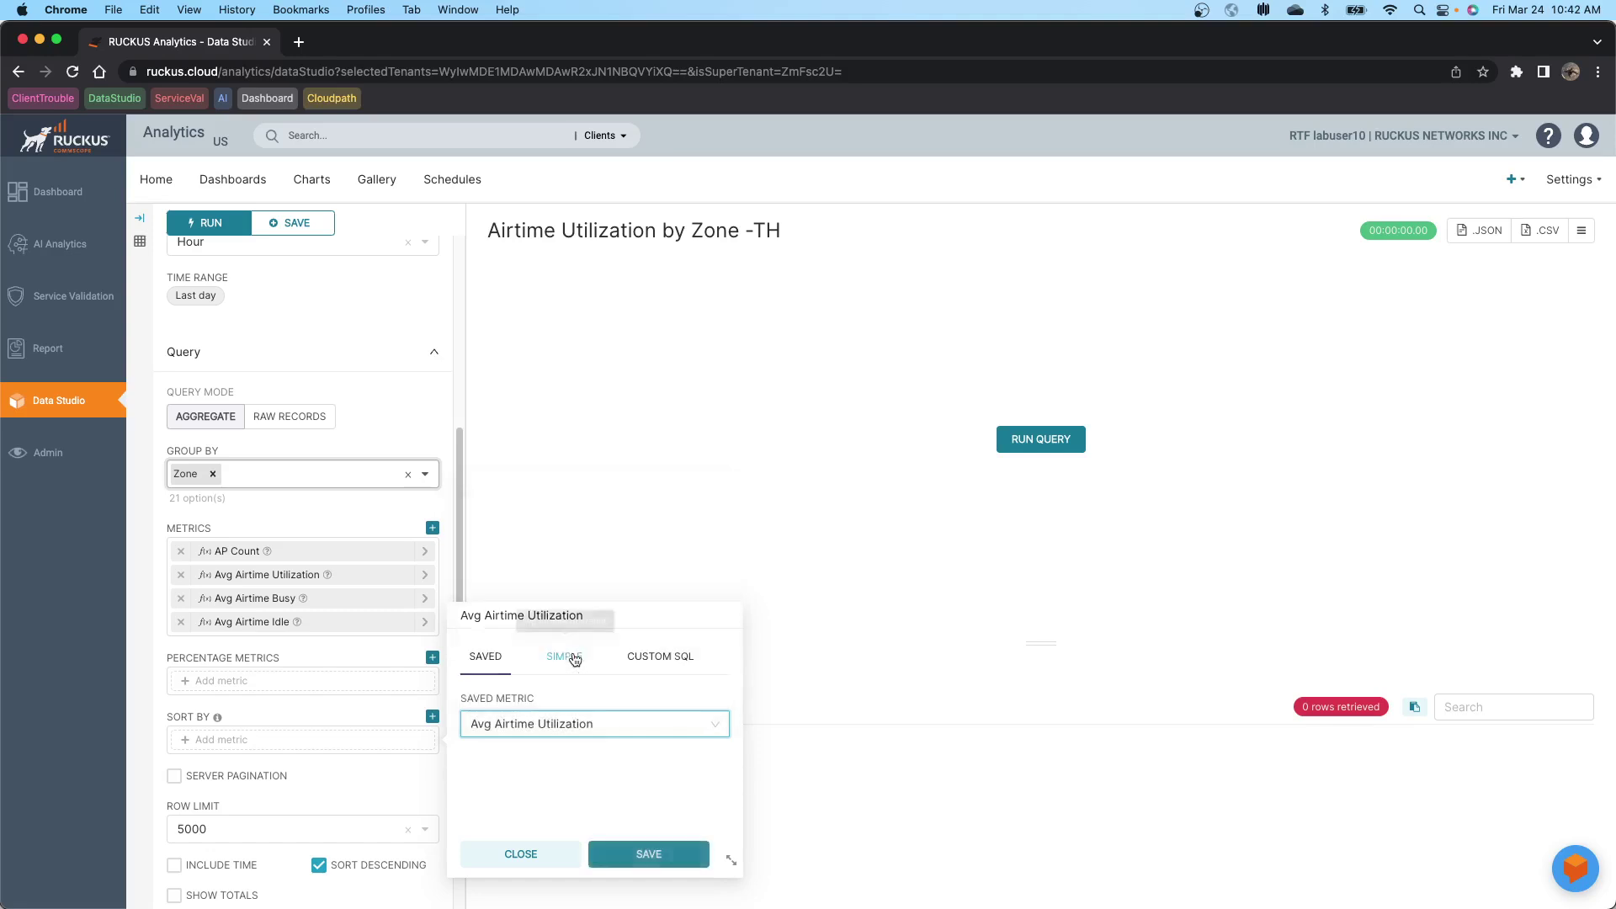
left_click(639, 854)
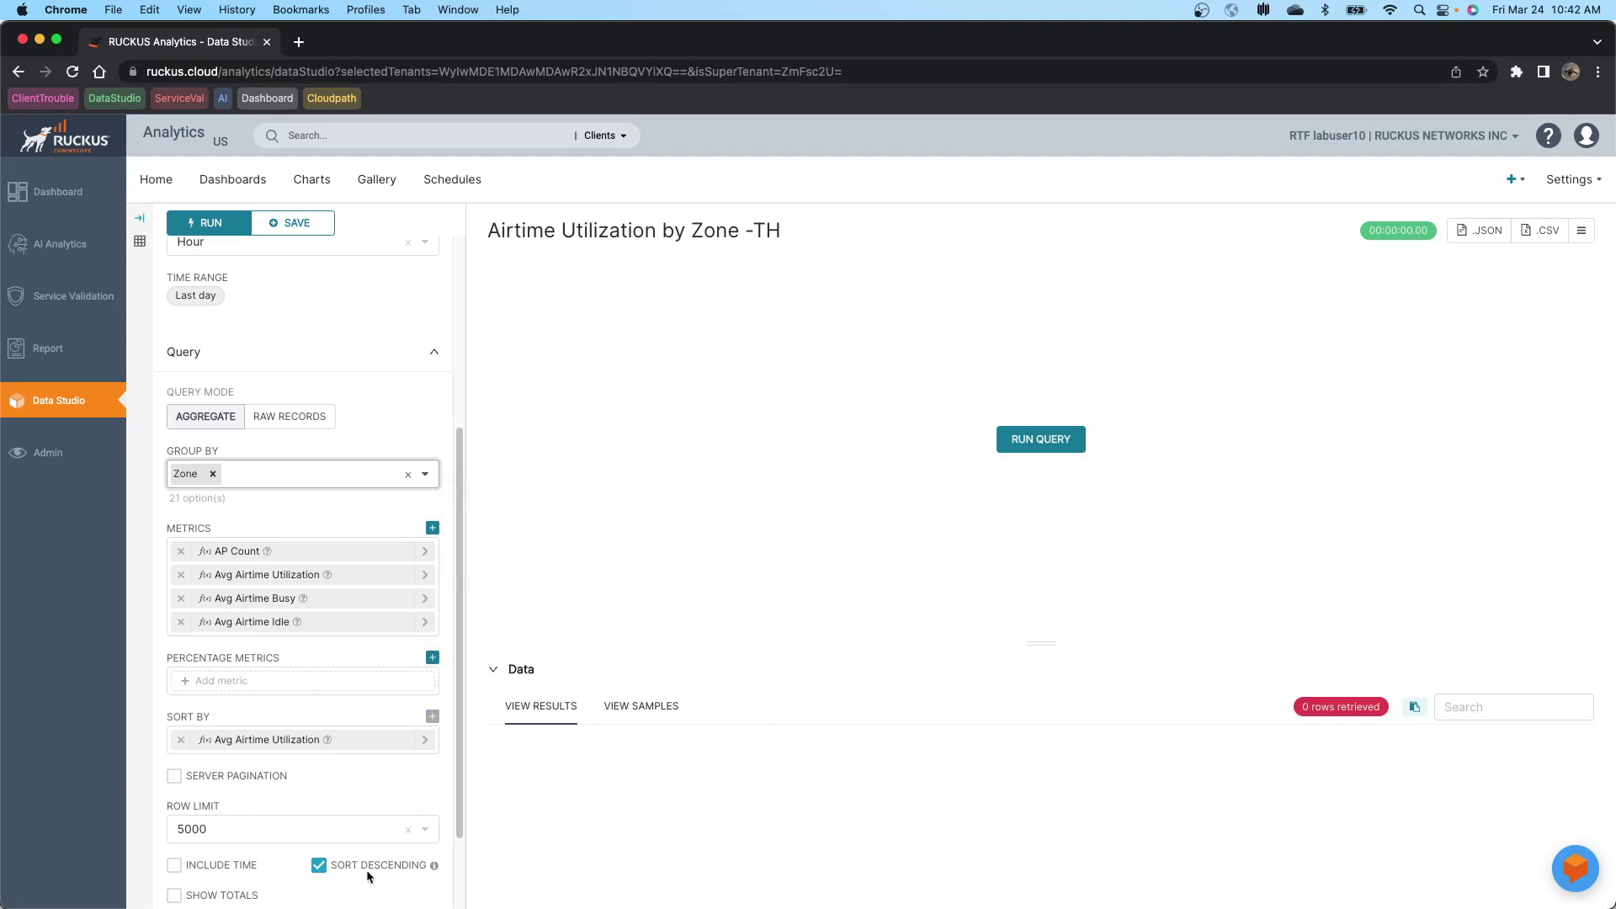
Step: Enable server pagination for the table and set the server page length to 100
left_click_drag(462, 763, 460, 764)
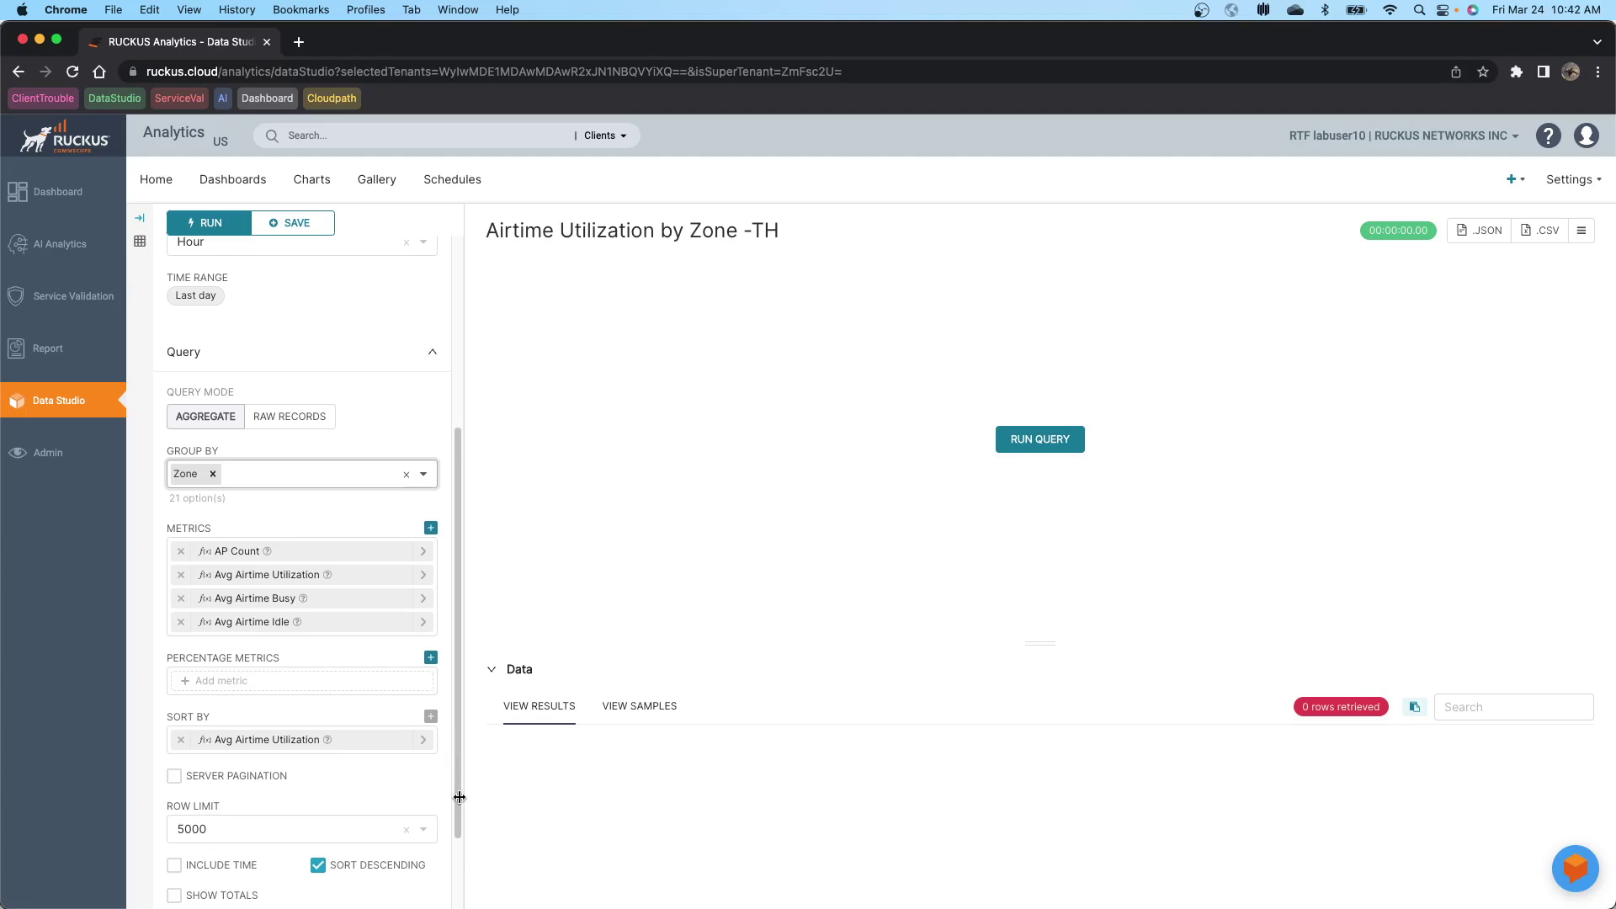
left_click(246, 776)
left_click(200, 826)
scroll(201, 832, "down", 3)
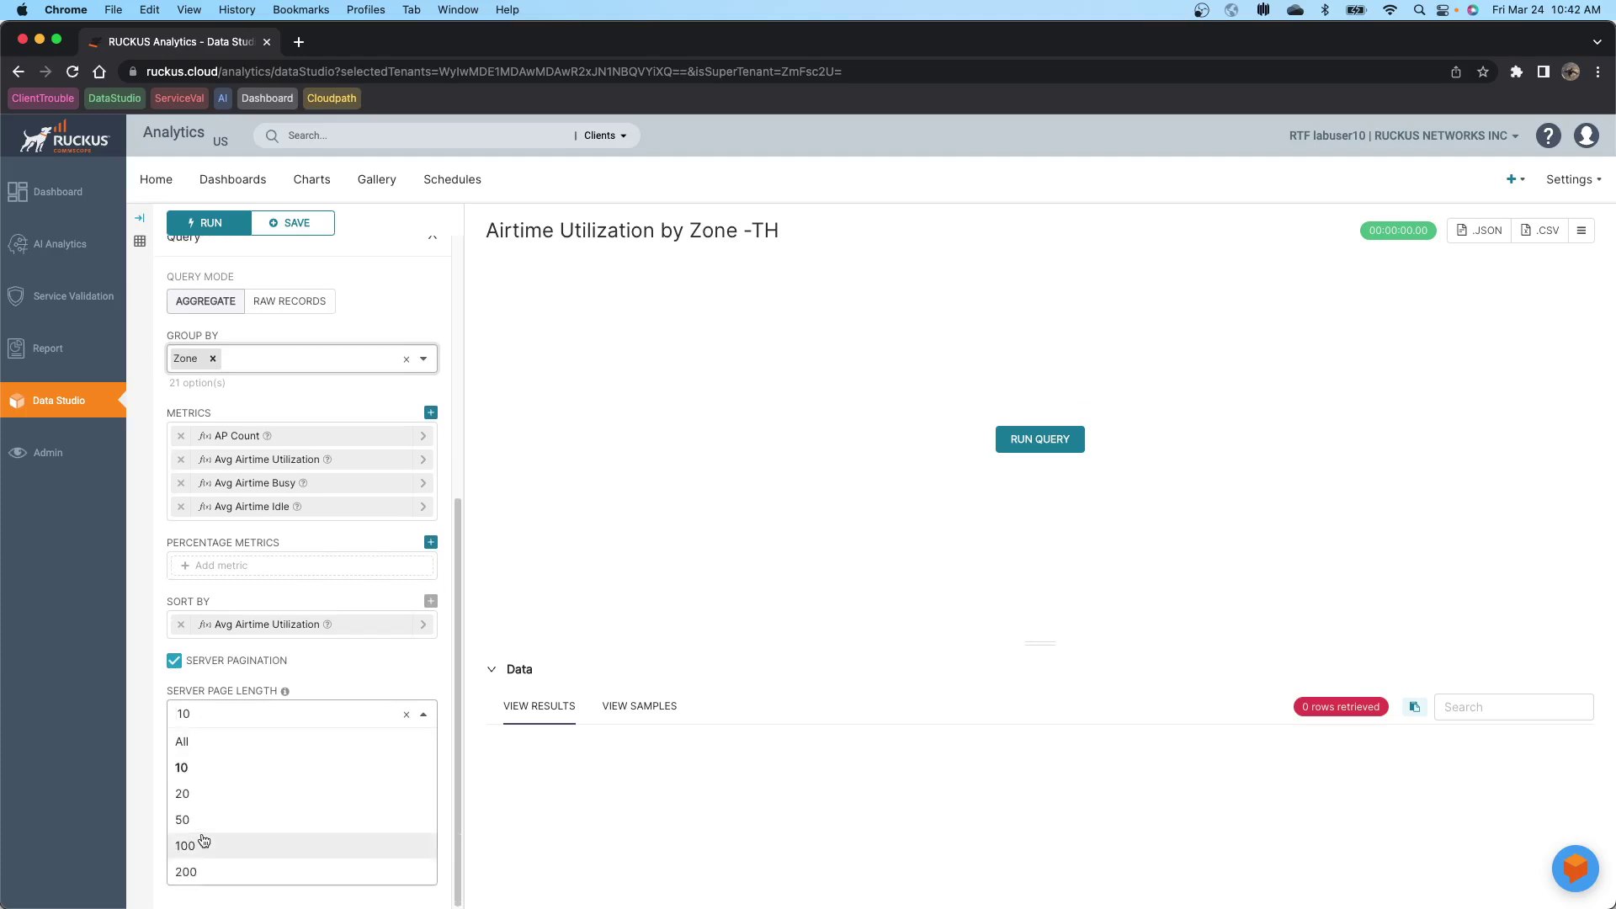
left_click(202, 845)
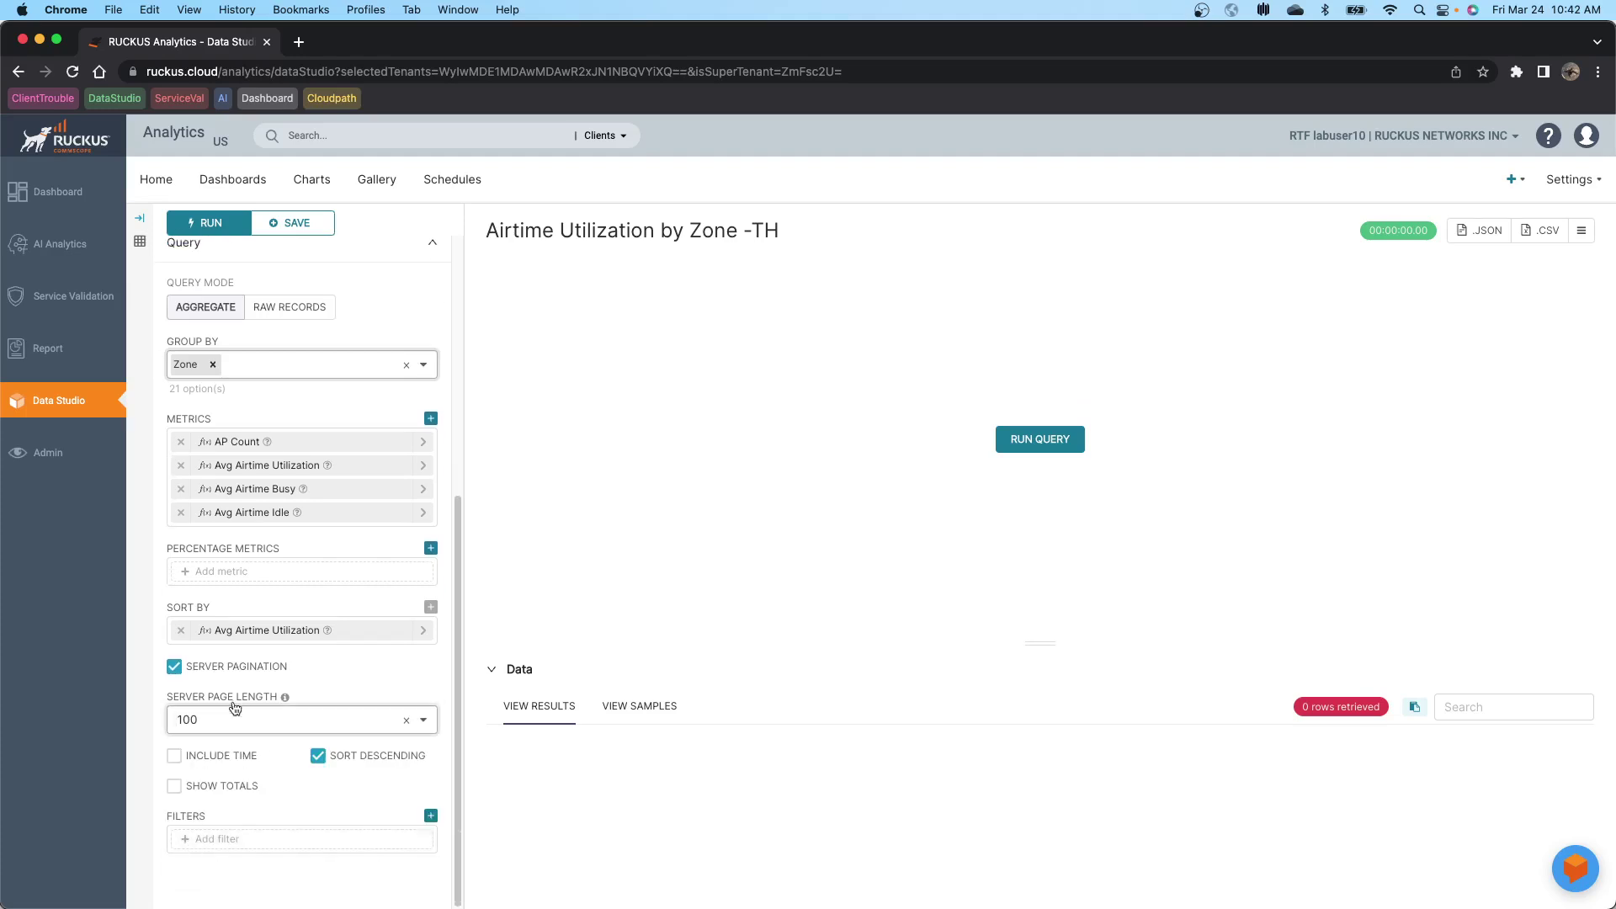
Step: Run the table query and save the chart as "Airtime Utilization by Zone -TH"
left_click(1036, 439)
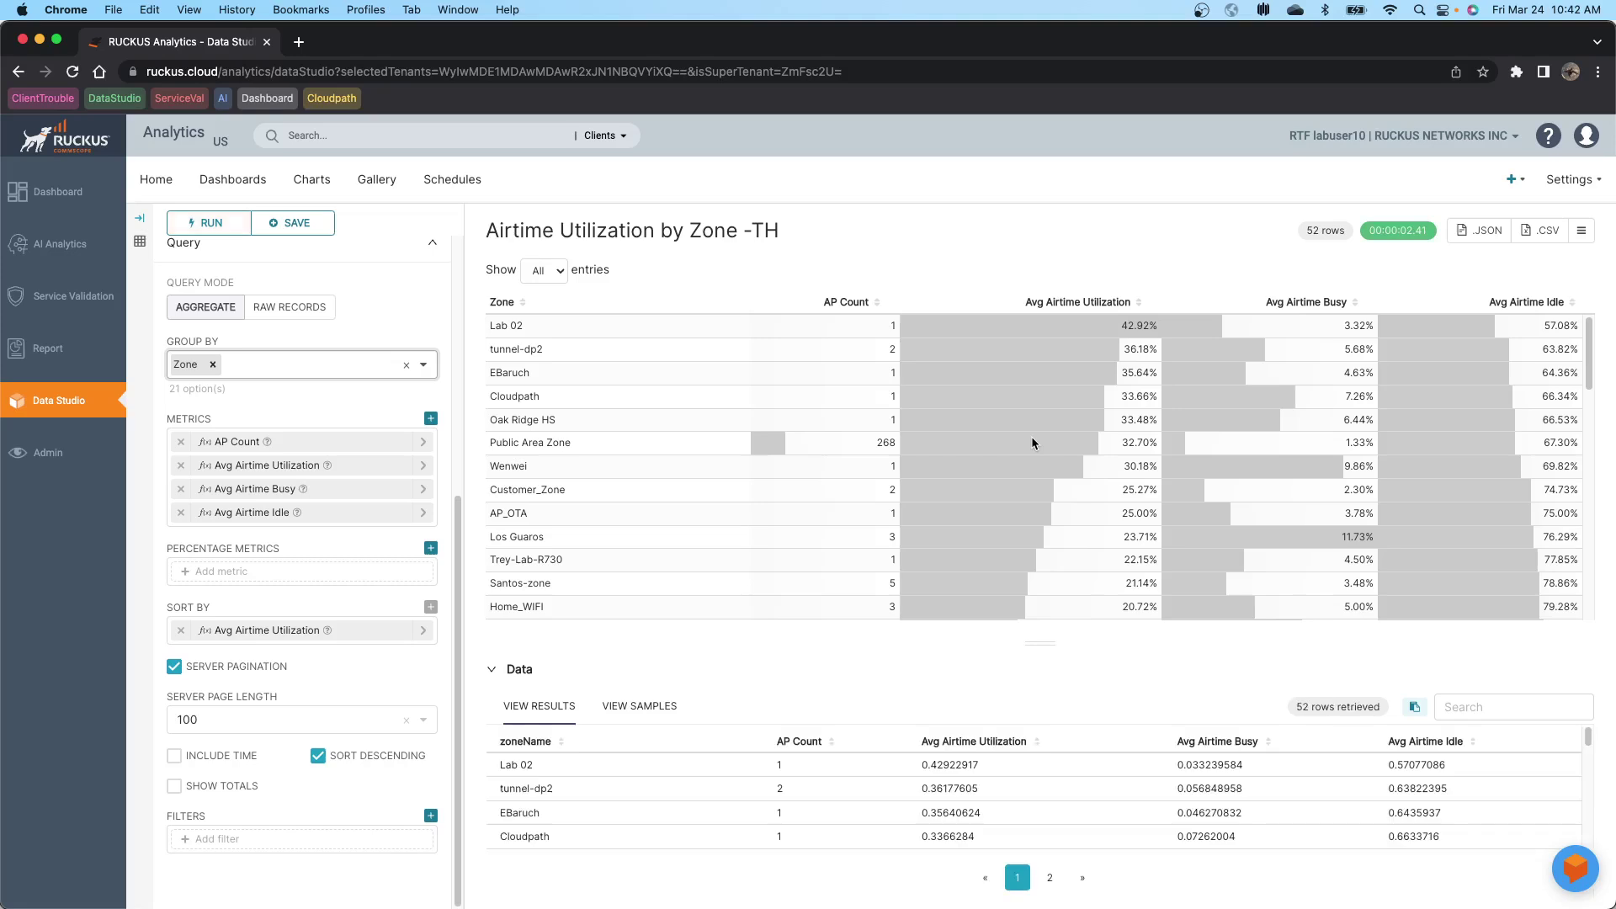
mouse_move(1031, 438)
scroll(270, 422, "up", 5)
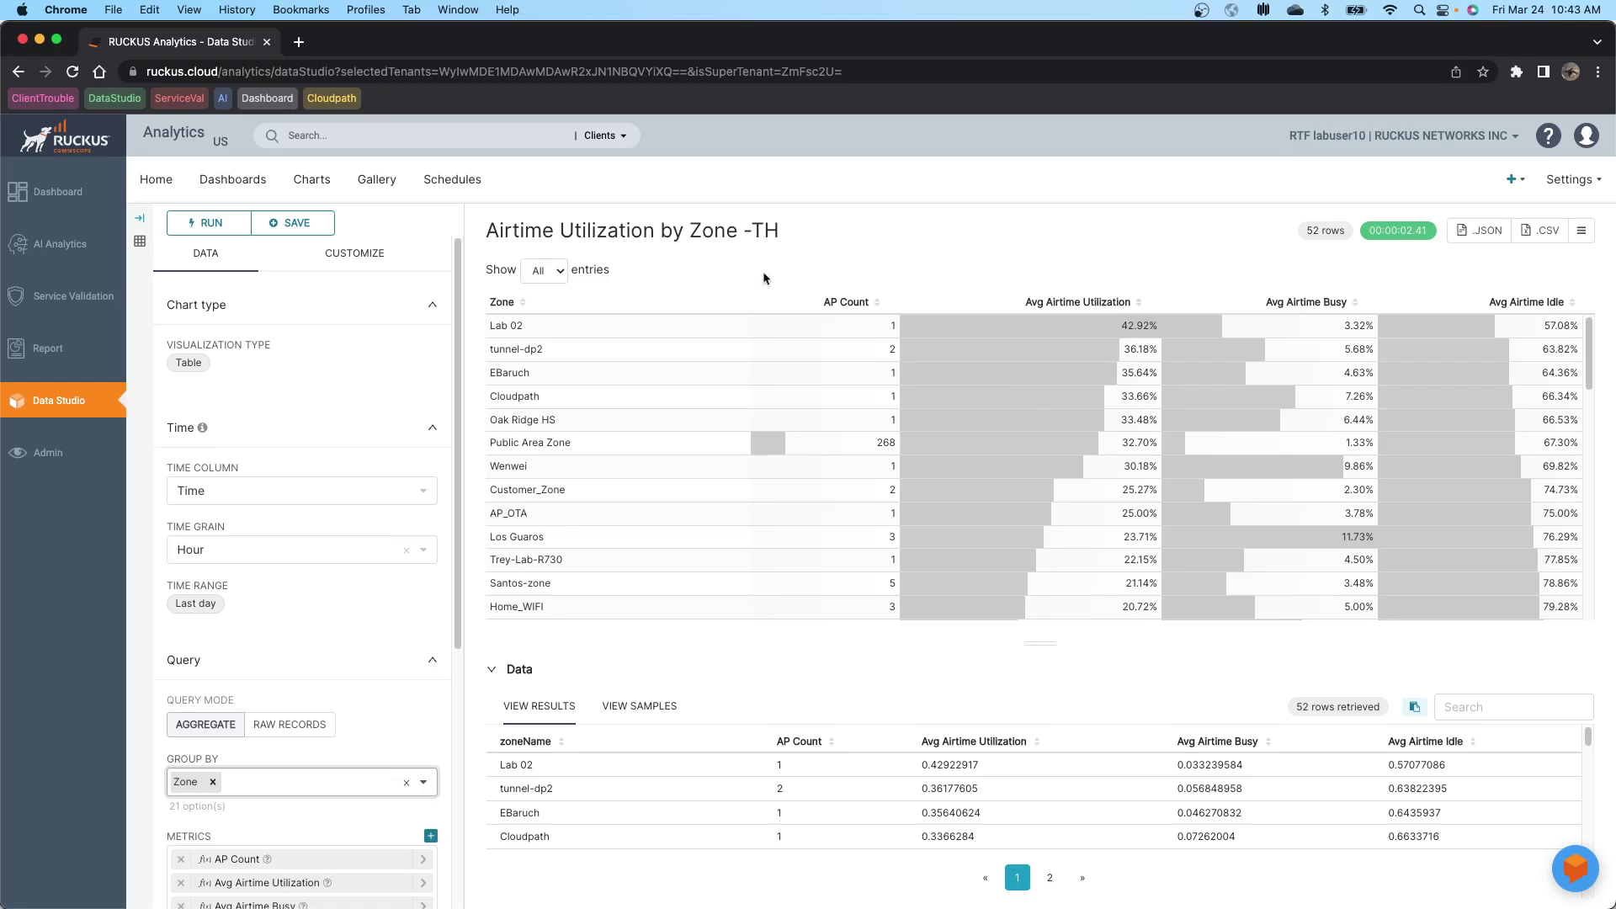
left_click(295, 222)
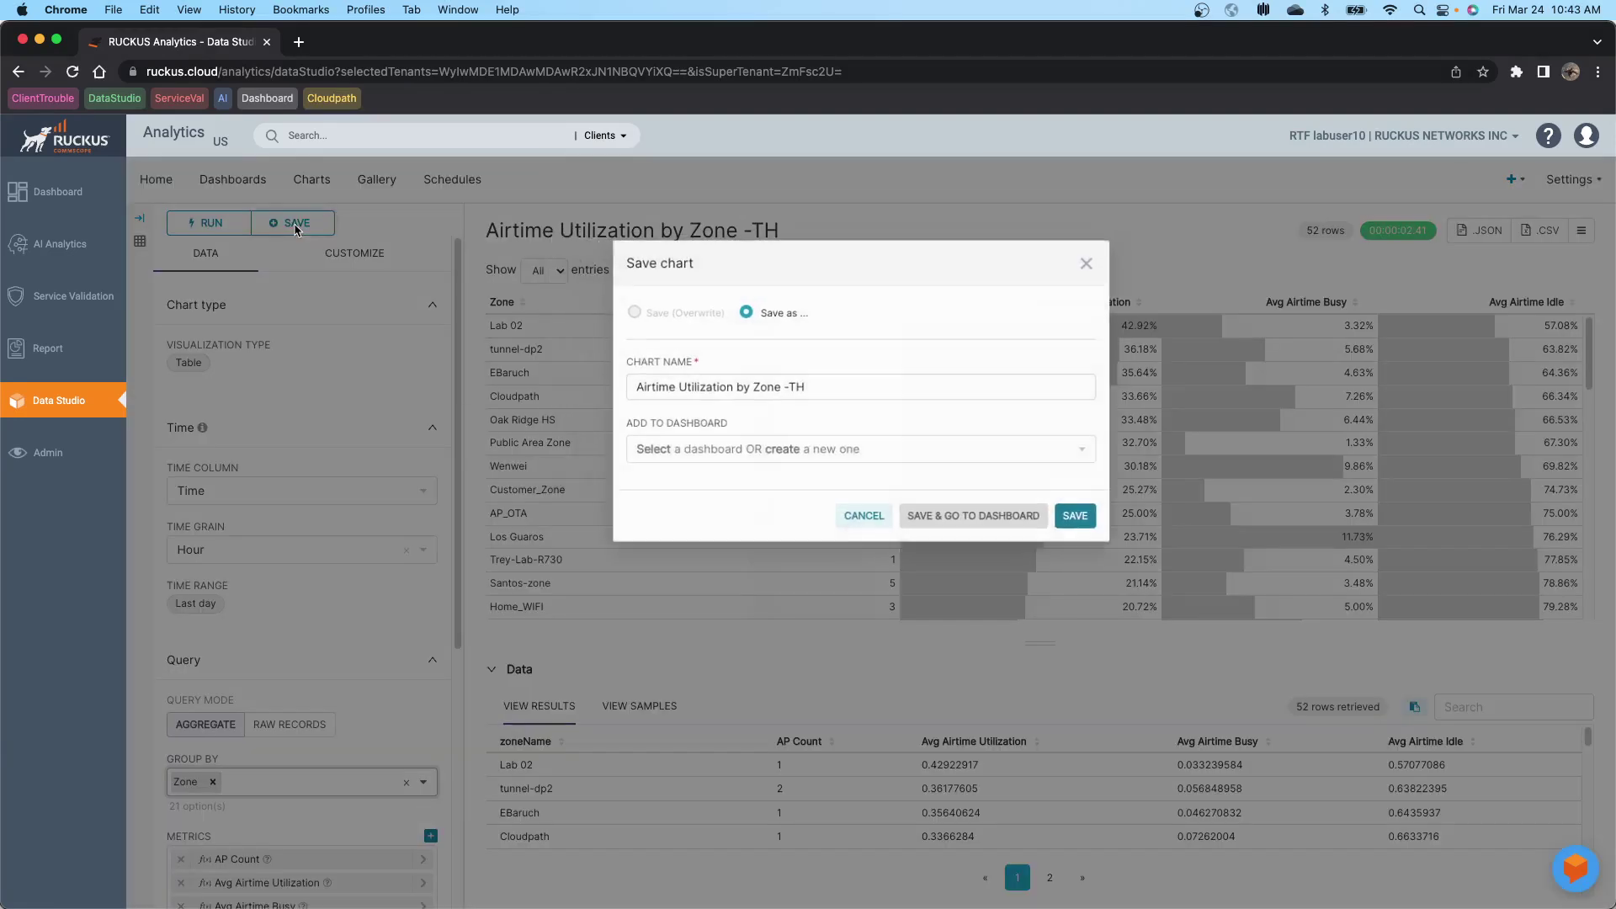
left_click(1088, 521)
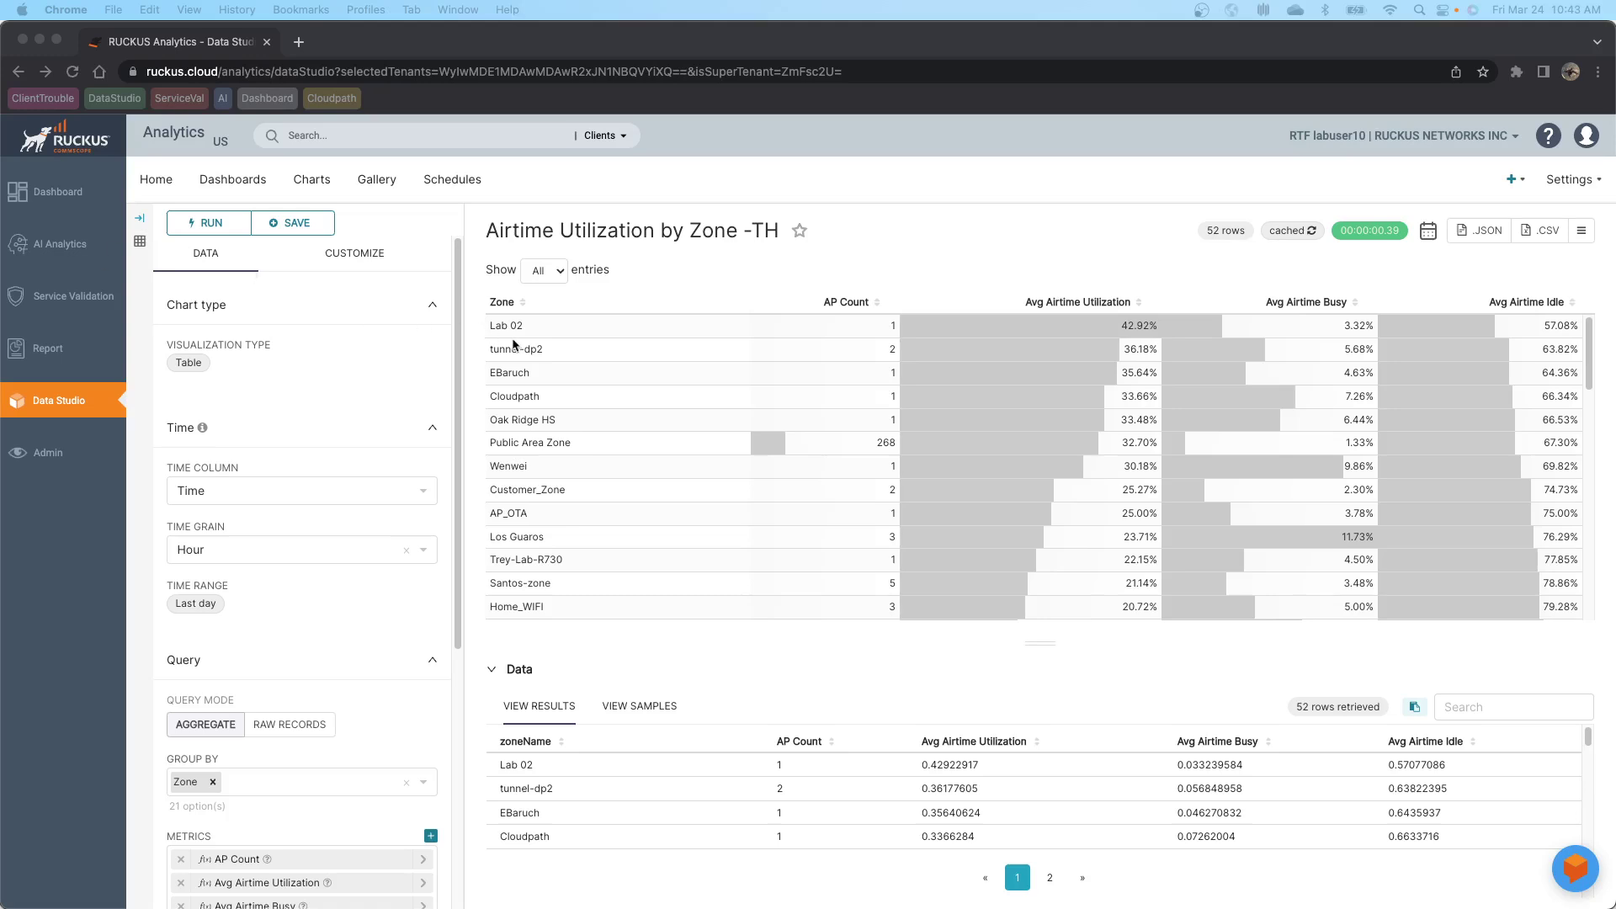
Step: Switch to the PowerPoint presentation showing the Lab 9 slide on 6.1.1 controllers with older zones
key("super+Tab")
key("super+Tab")
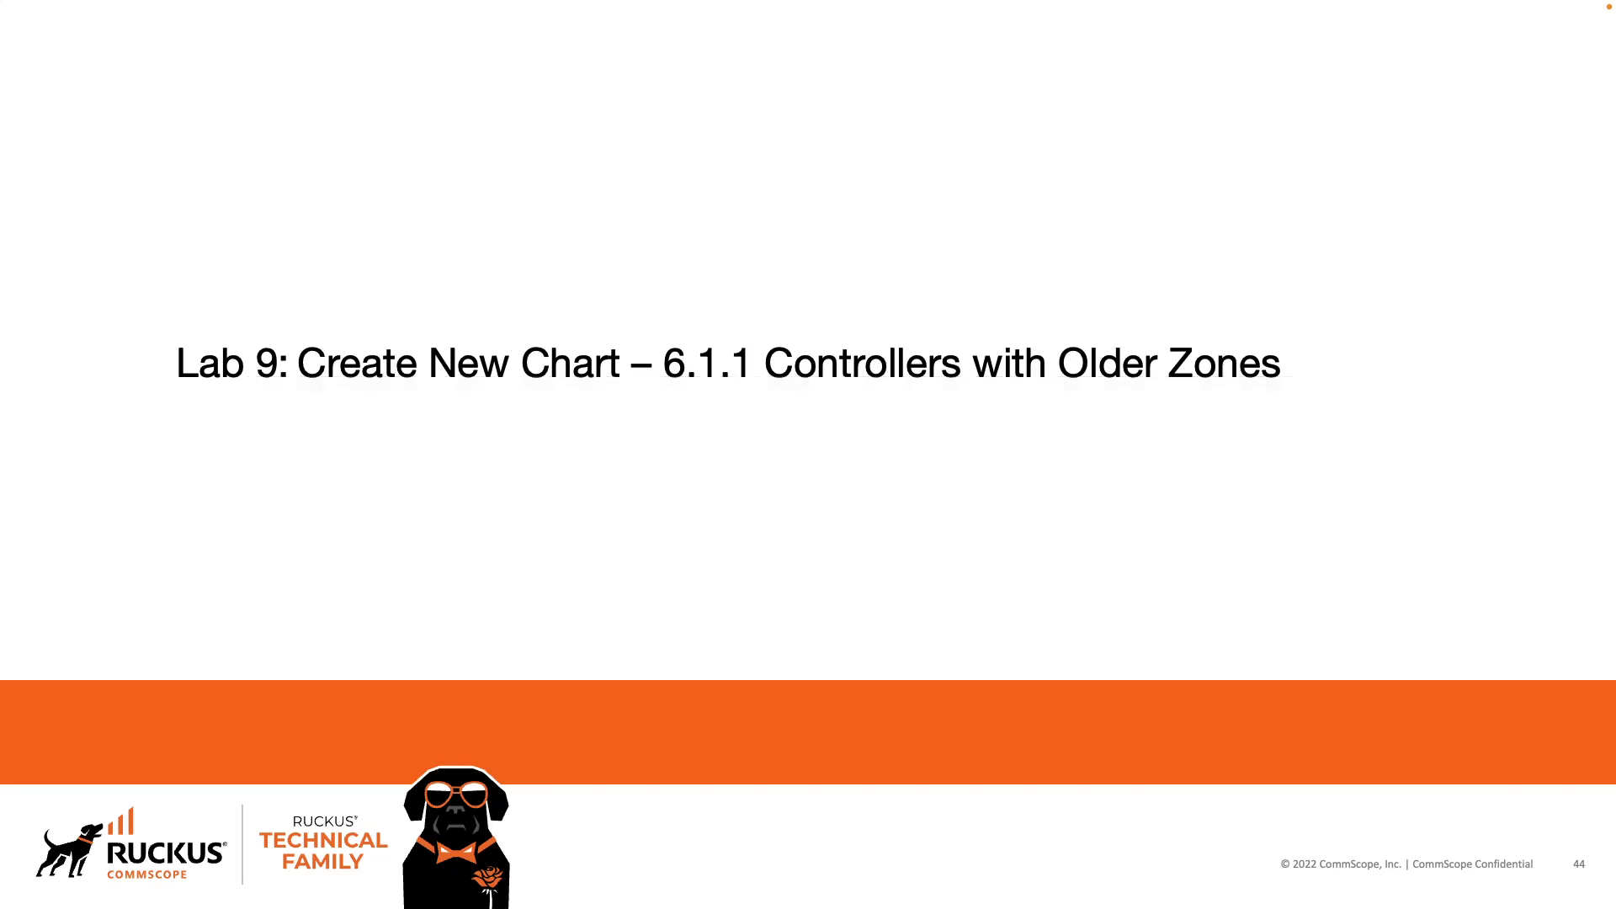
Step: Advance the presentation to the slide with the instructions for the 6.1.1 Controllers with Older Zones table
key("Right")
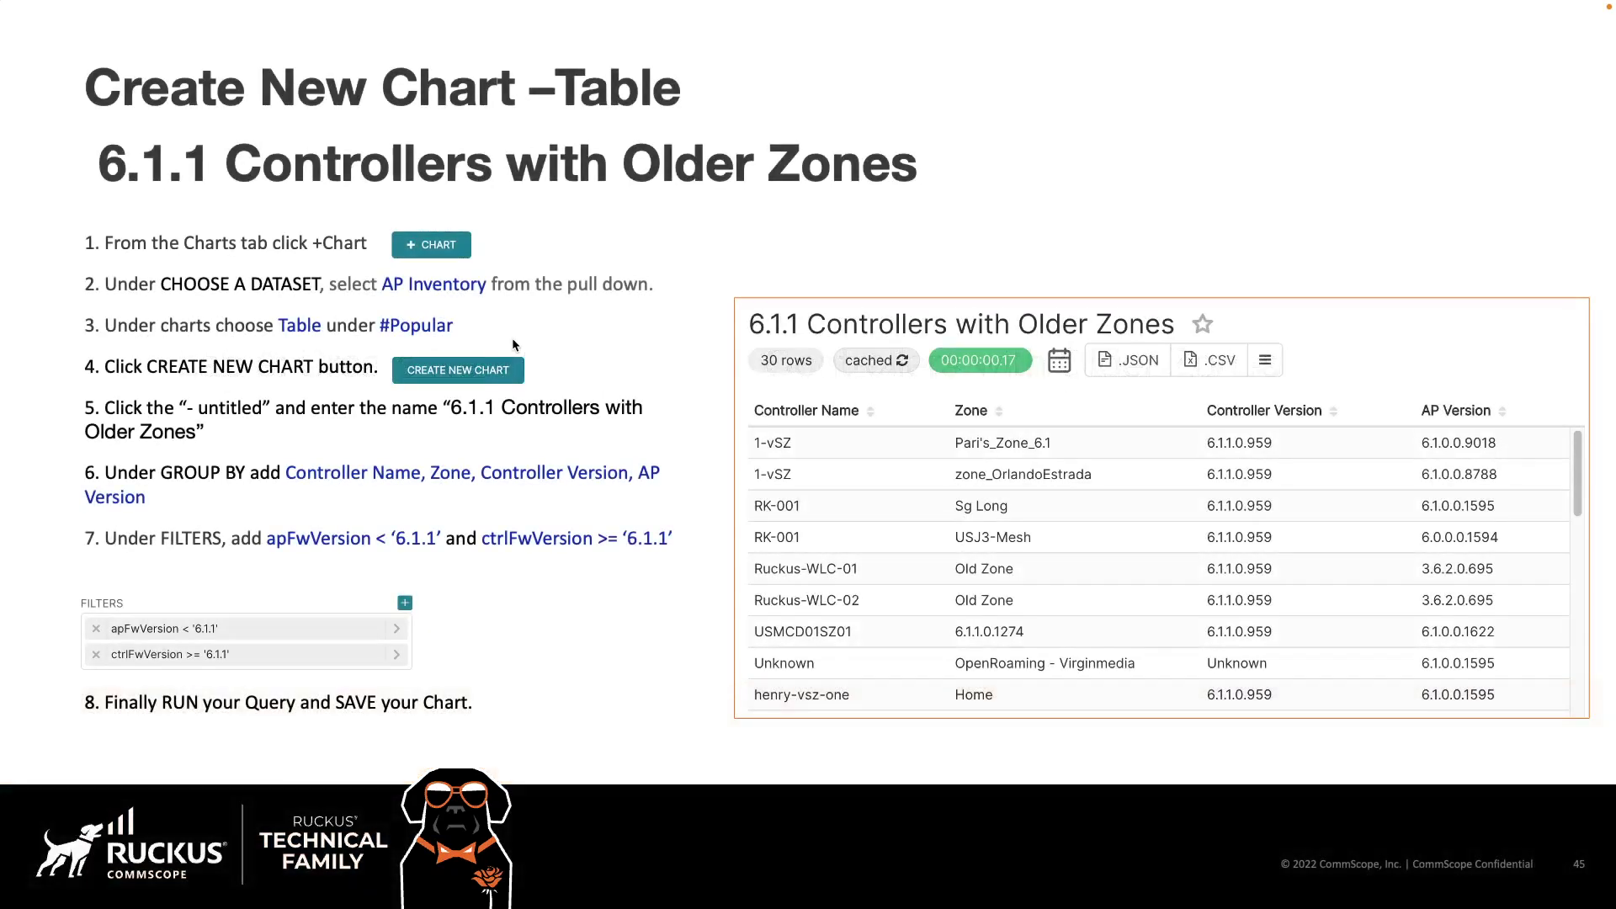
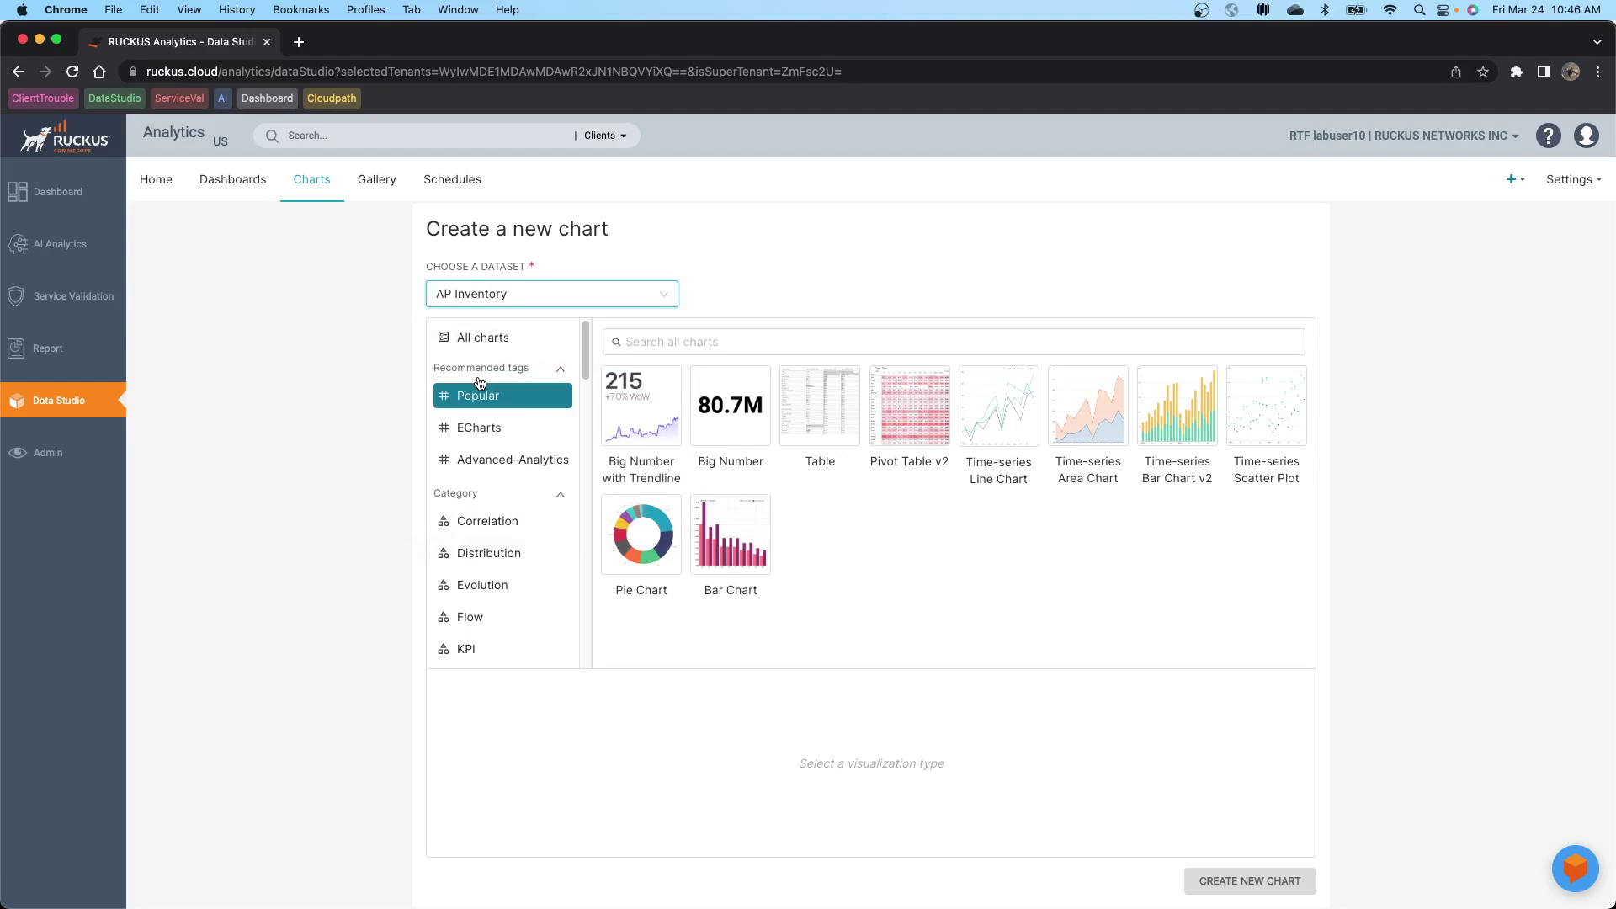
Step: Choose the Table visualization for the AP Inventory dataset and create the new chart
left_click(623, 341)
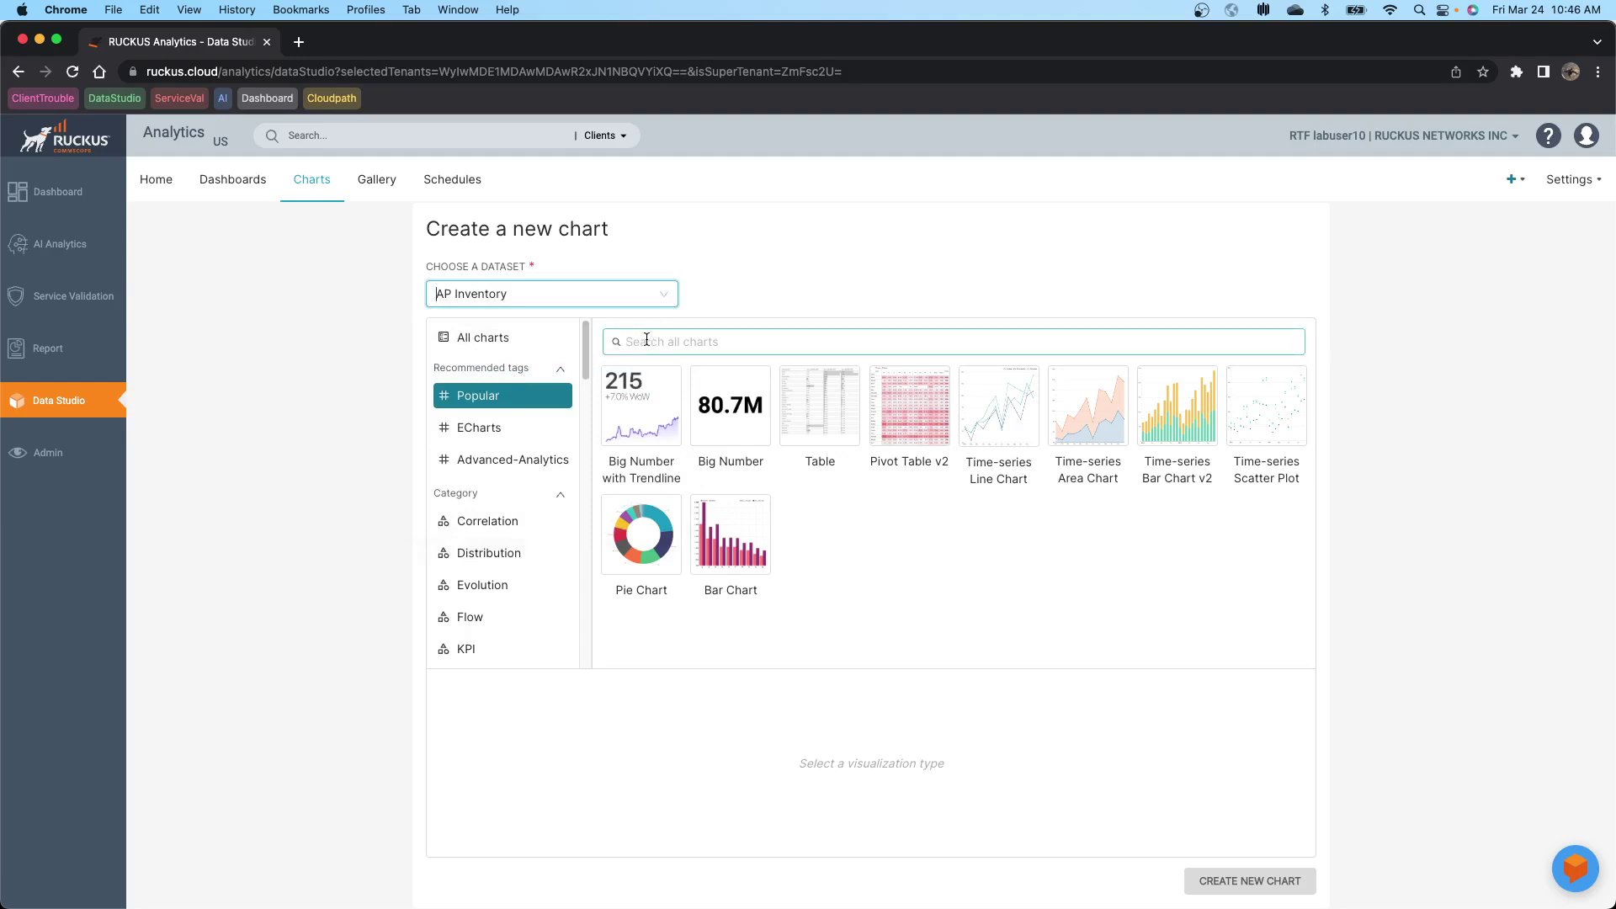
left_click(816, 412)
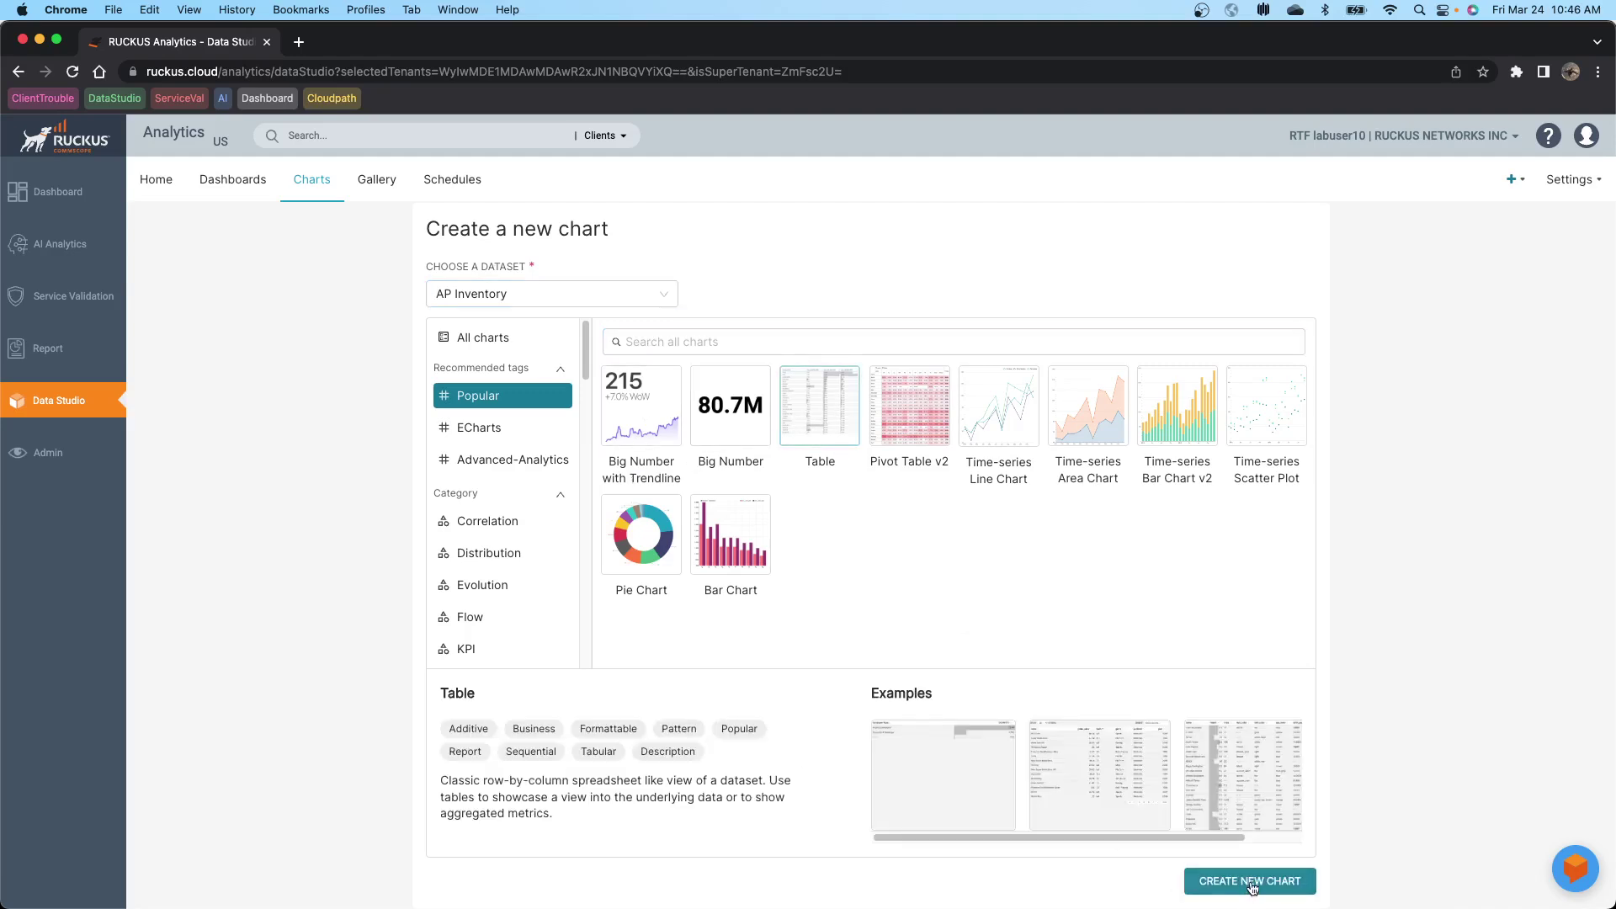
left_click(1250, 879)
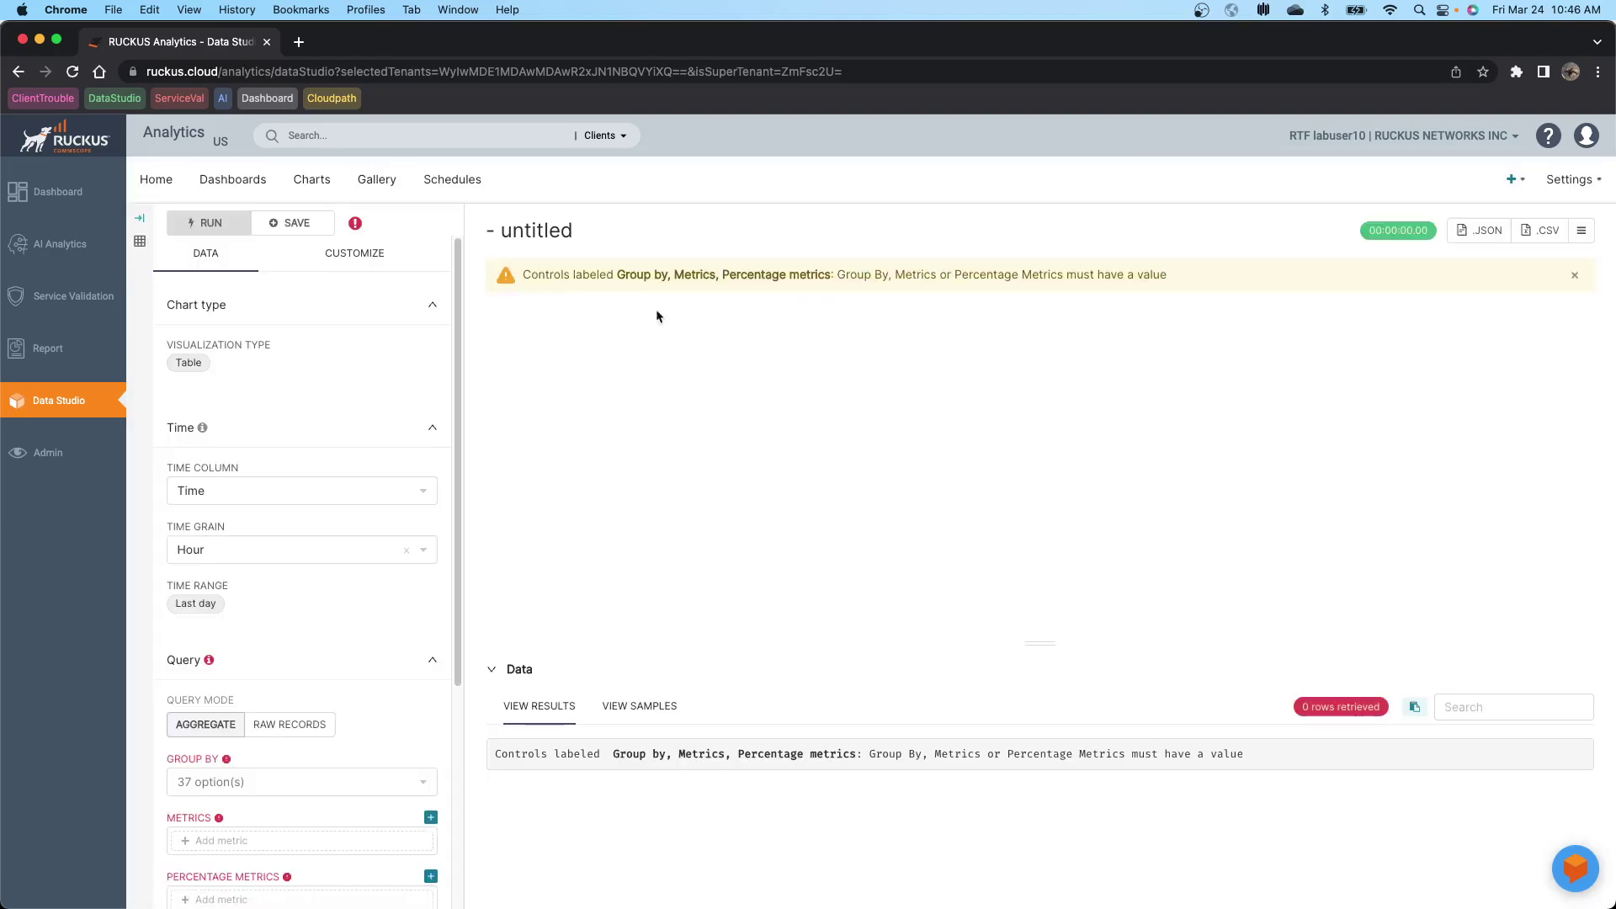
Step: Name the untitled chart "6.1.1 Controllers with Older Zones -TH"
left_click(515, 231)
left_click_drag(595, 233, 365, 243)
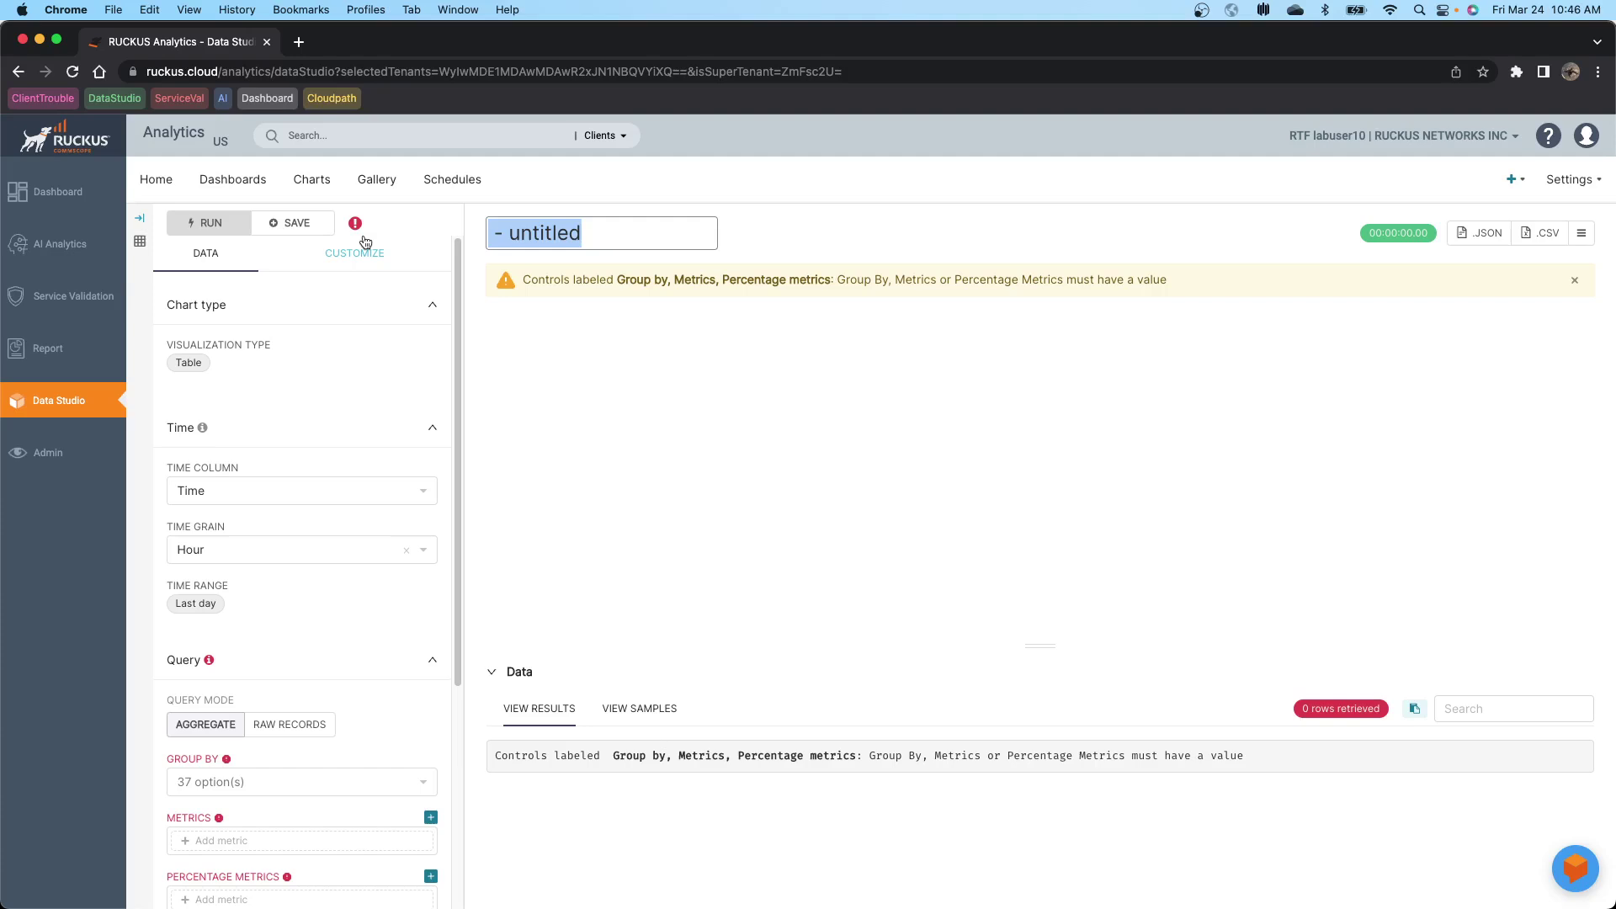
type("6")
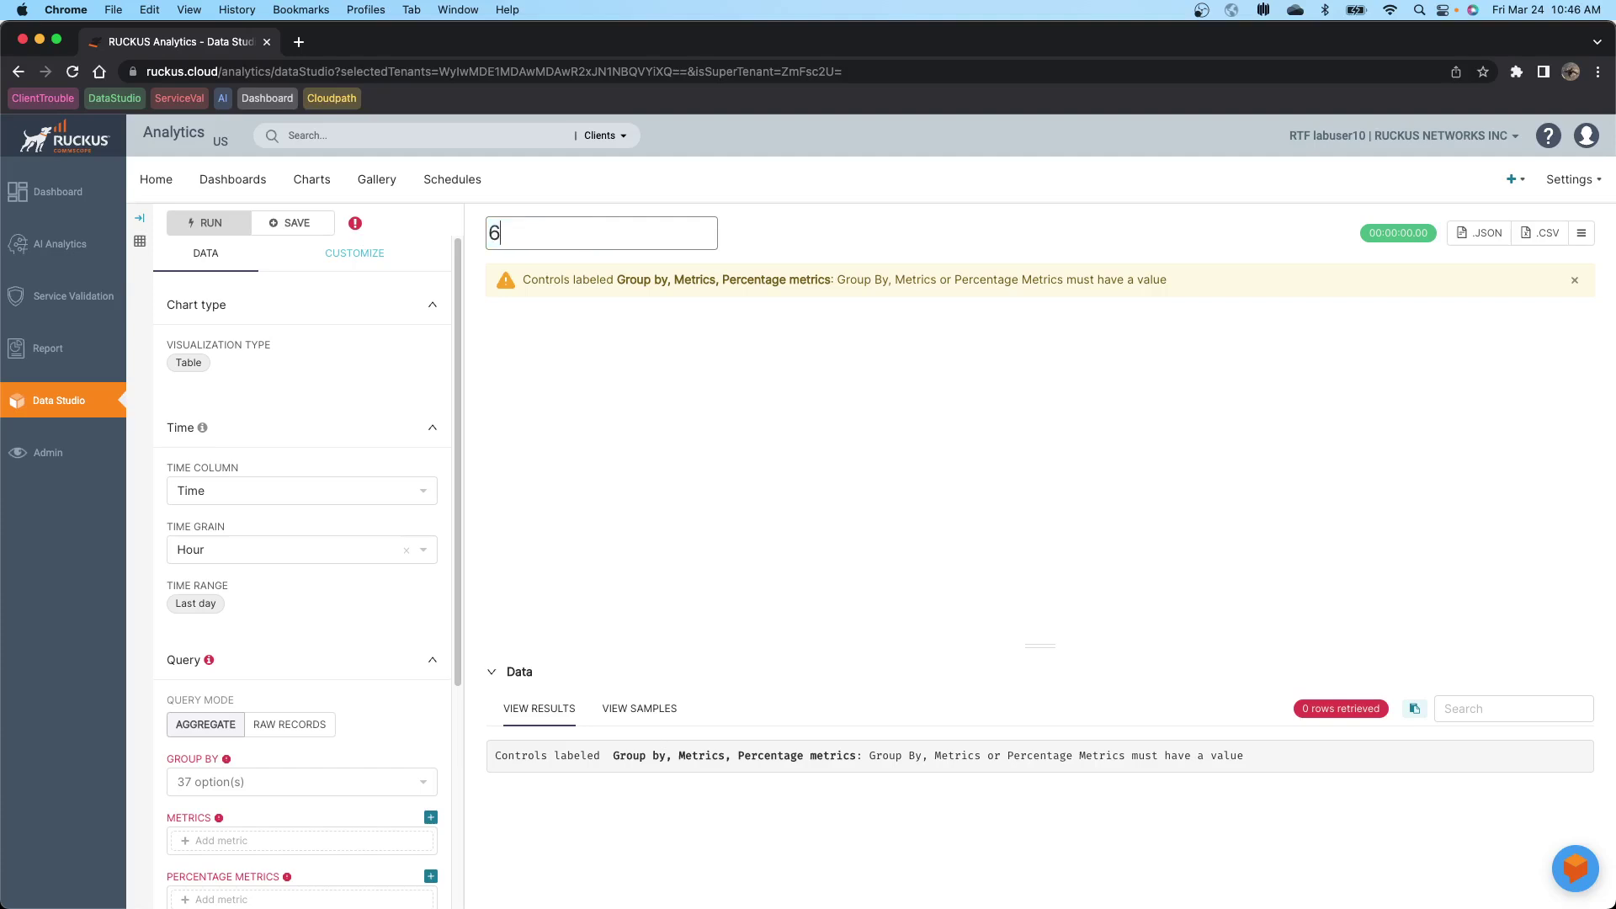
type(".1.1 Controllers with Older")
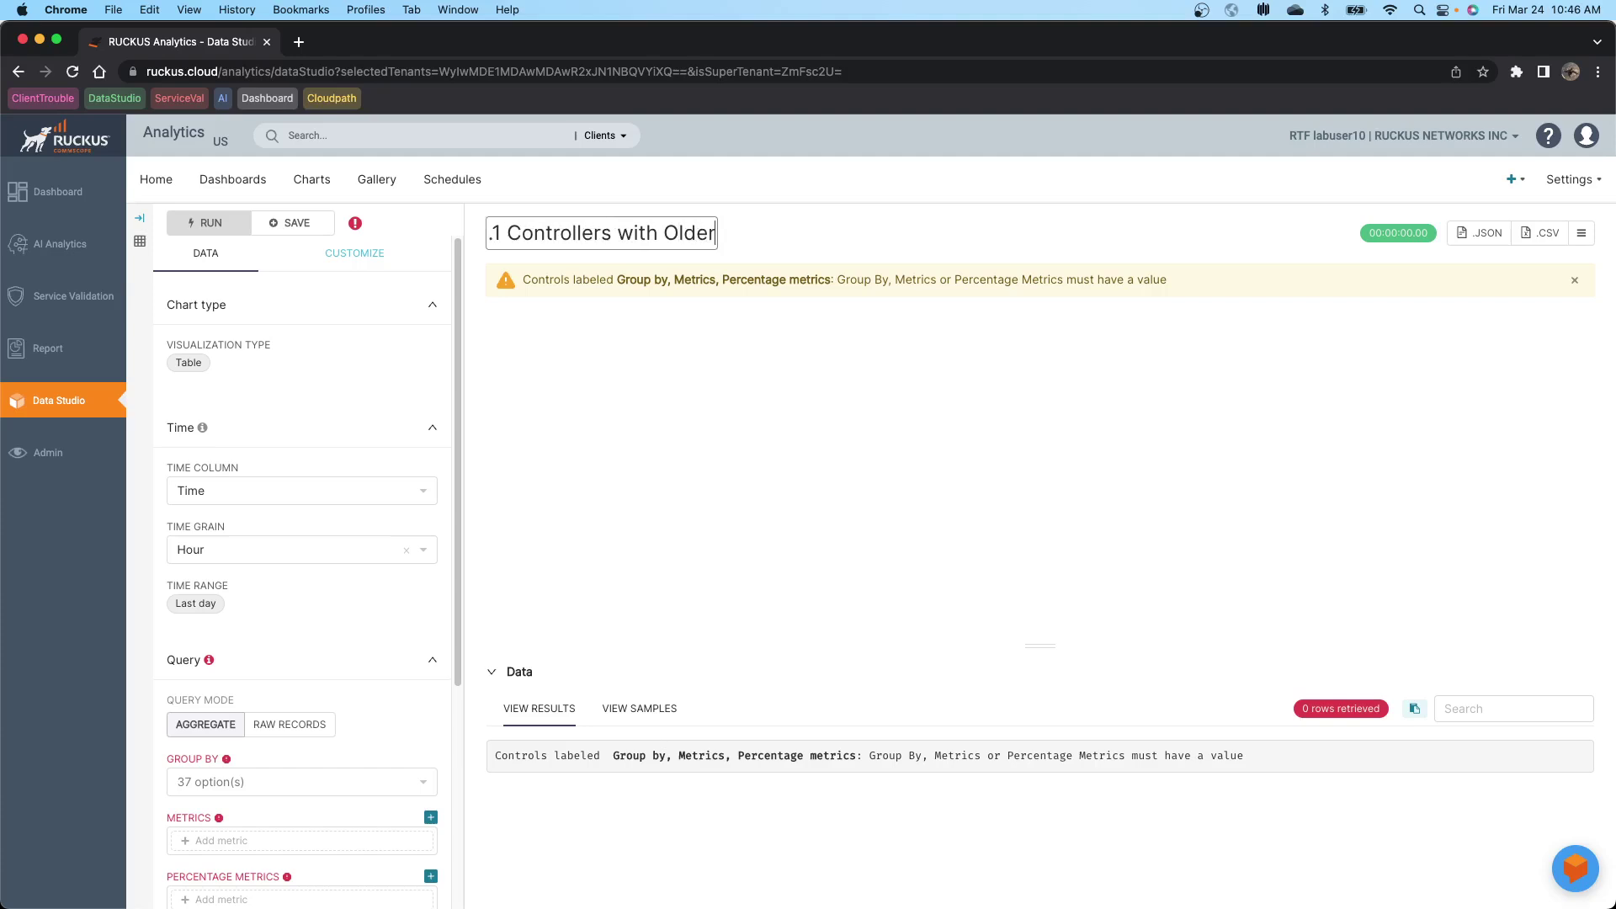
type(" Zones")
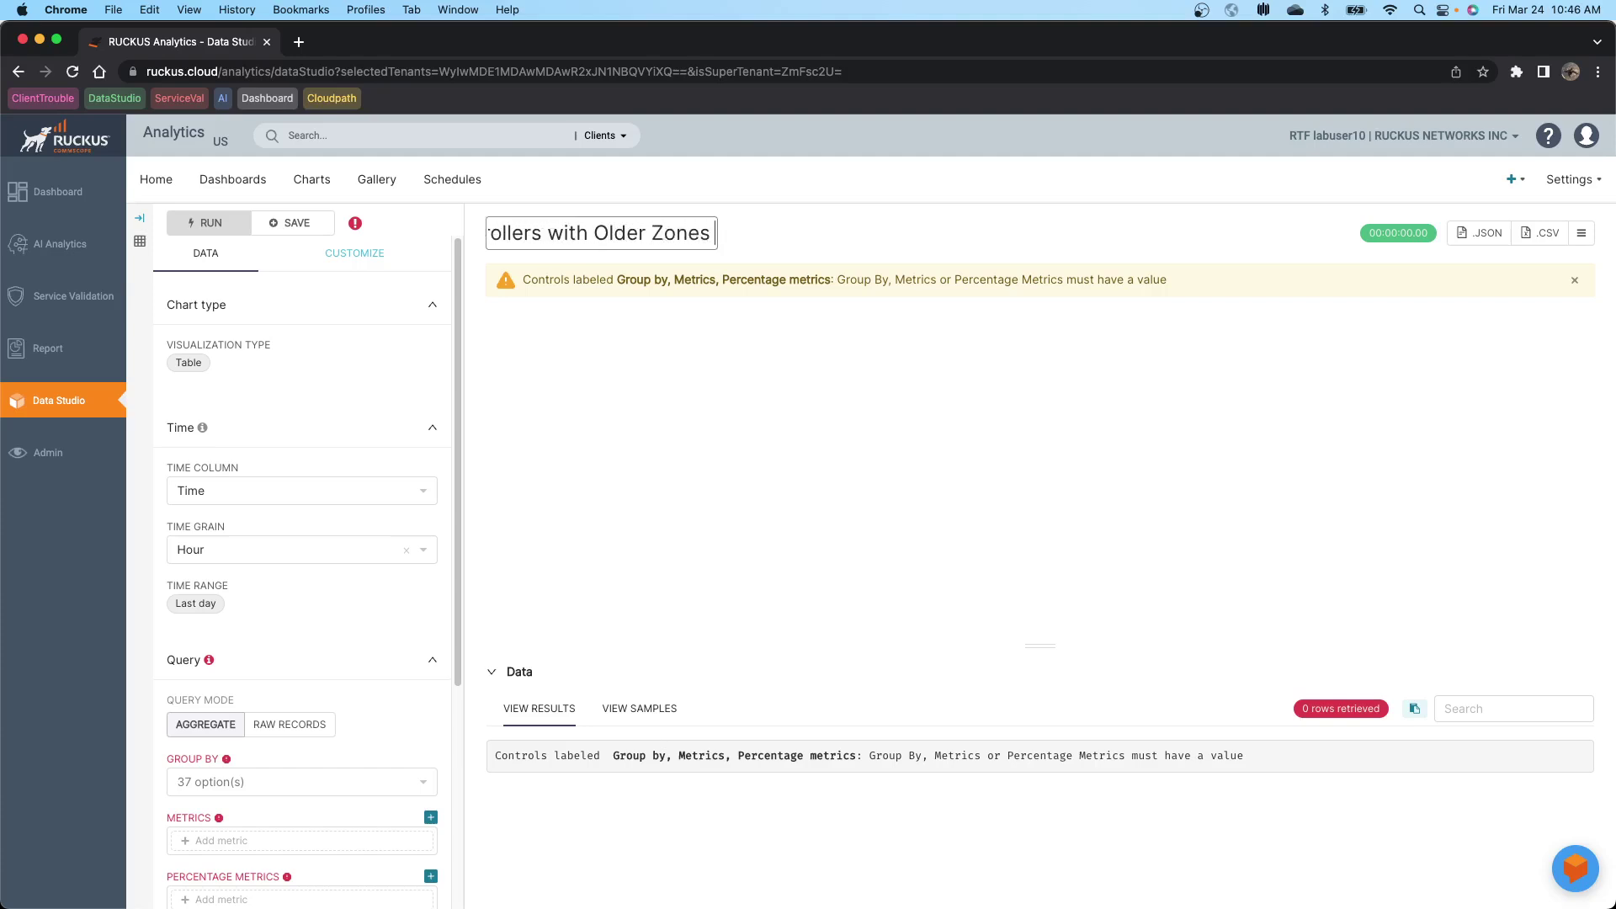
type(" -TH")
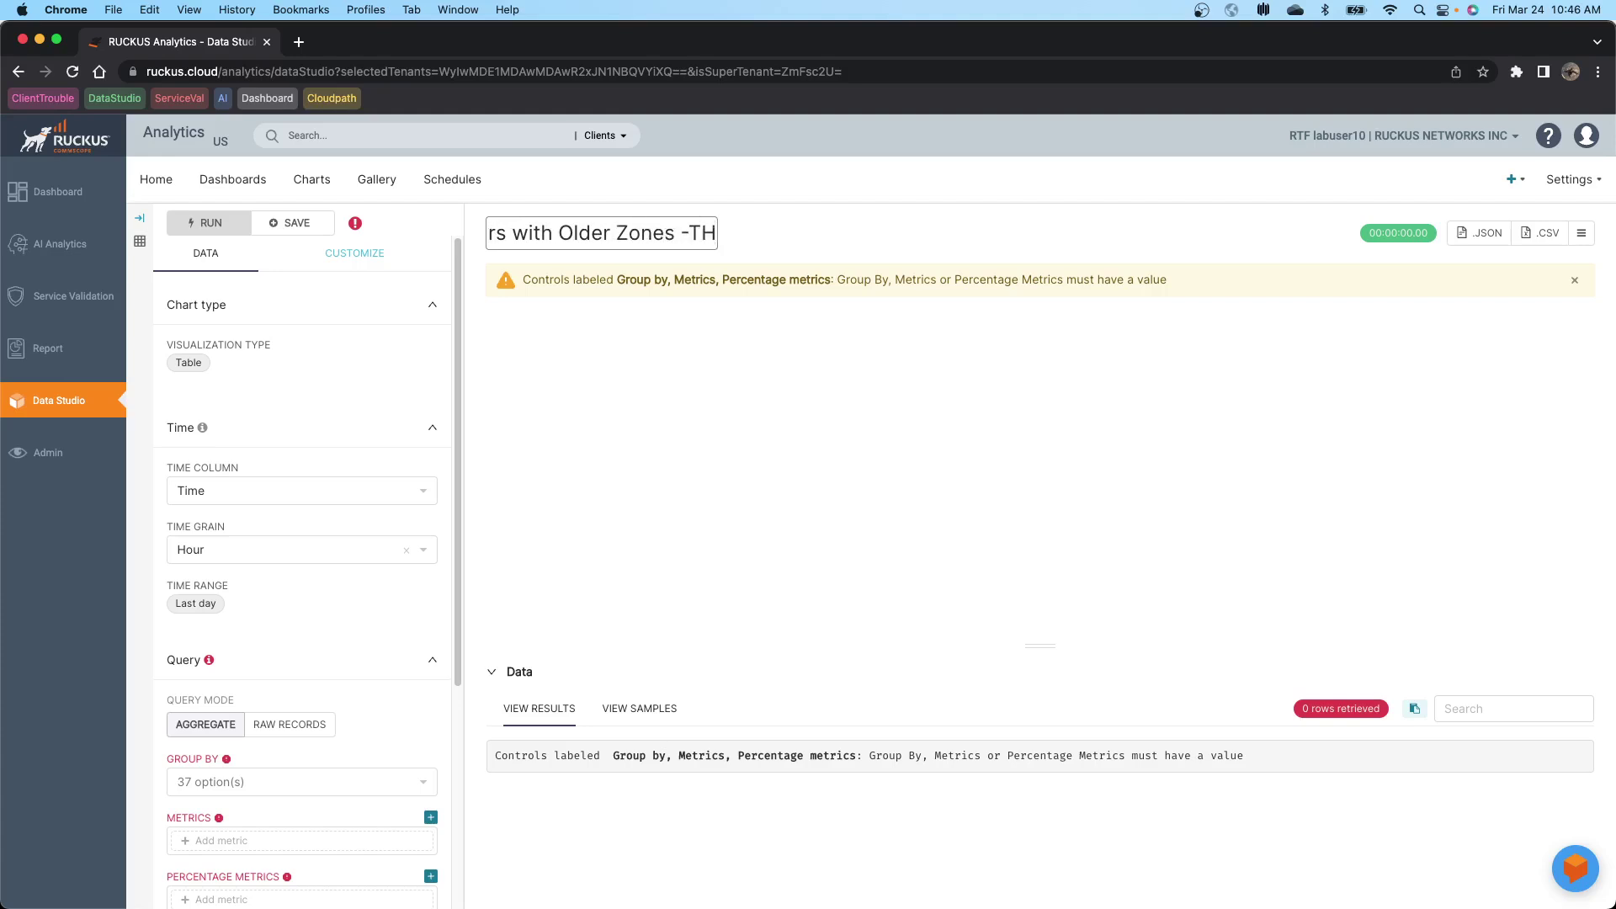
left_click(624, 482)
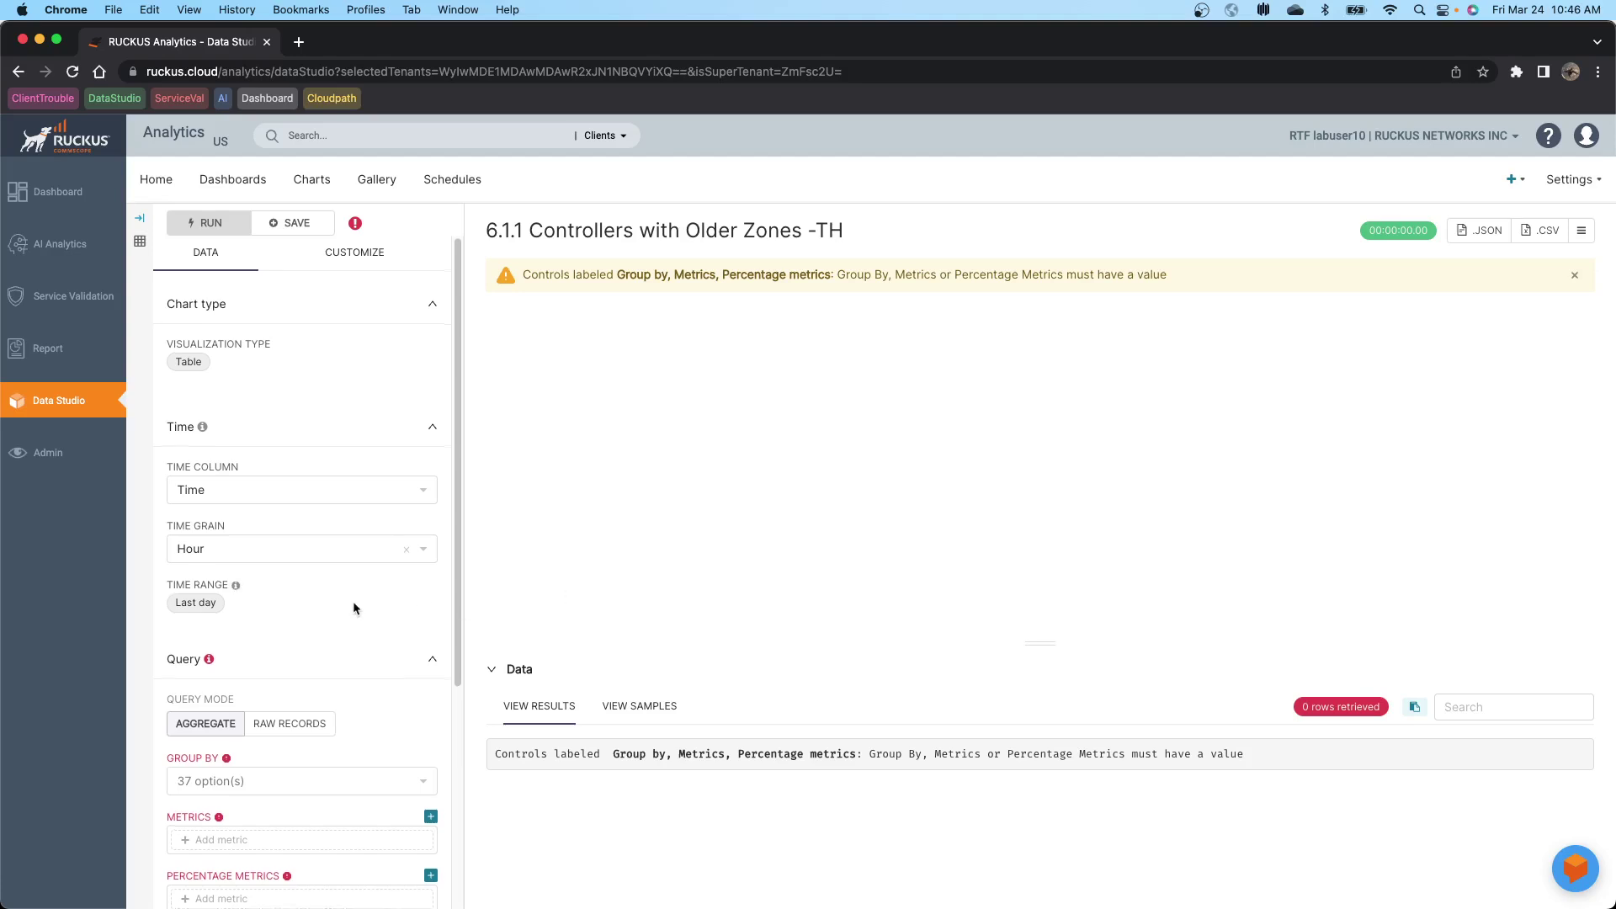
Step: Group the table query by Controller Name and Zone
scroll(352, 601, "down", 3)
left_click(244, 633)
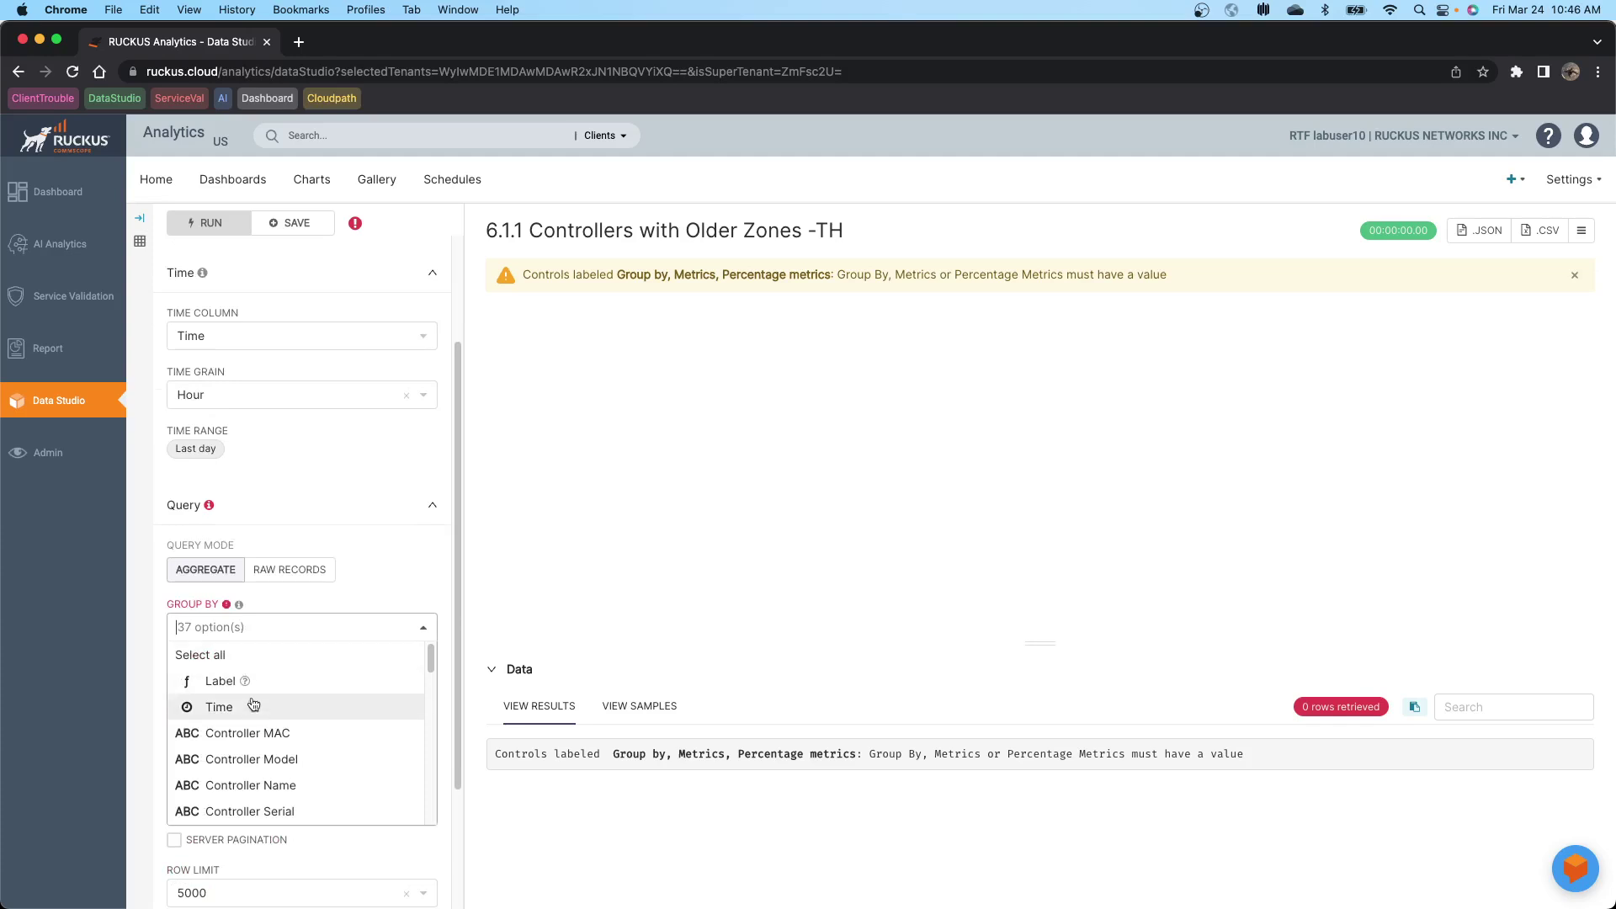
scroll(253, 730, "down", 1)
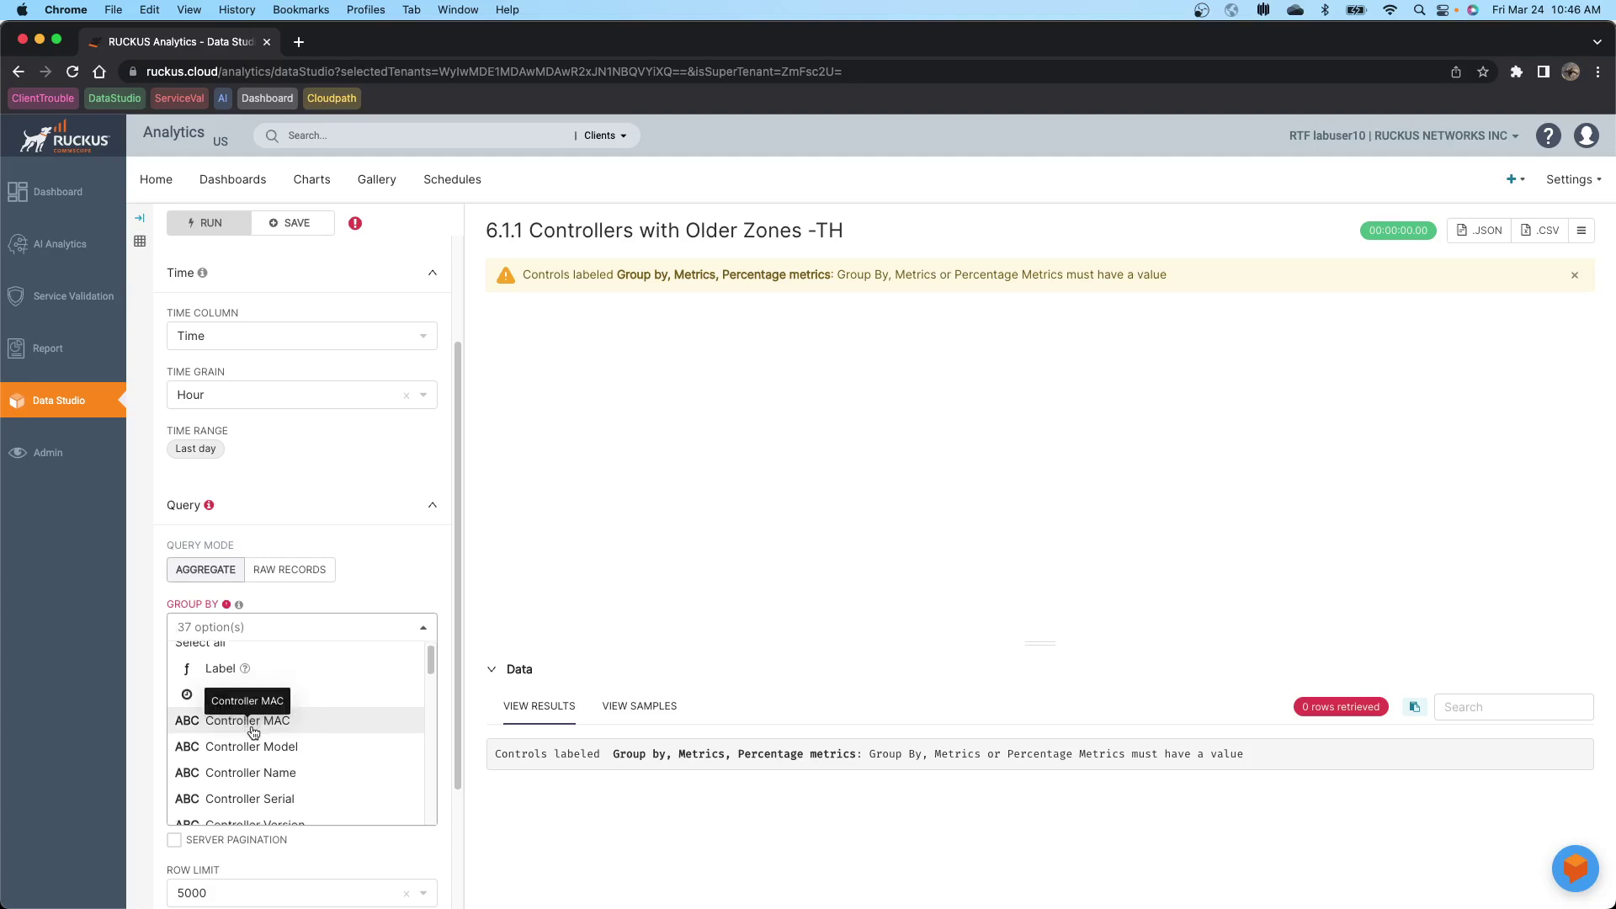
left_click(251, 773)
left_click(308, 632)
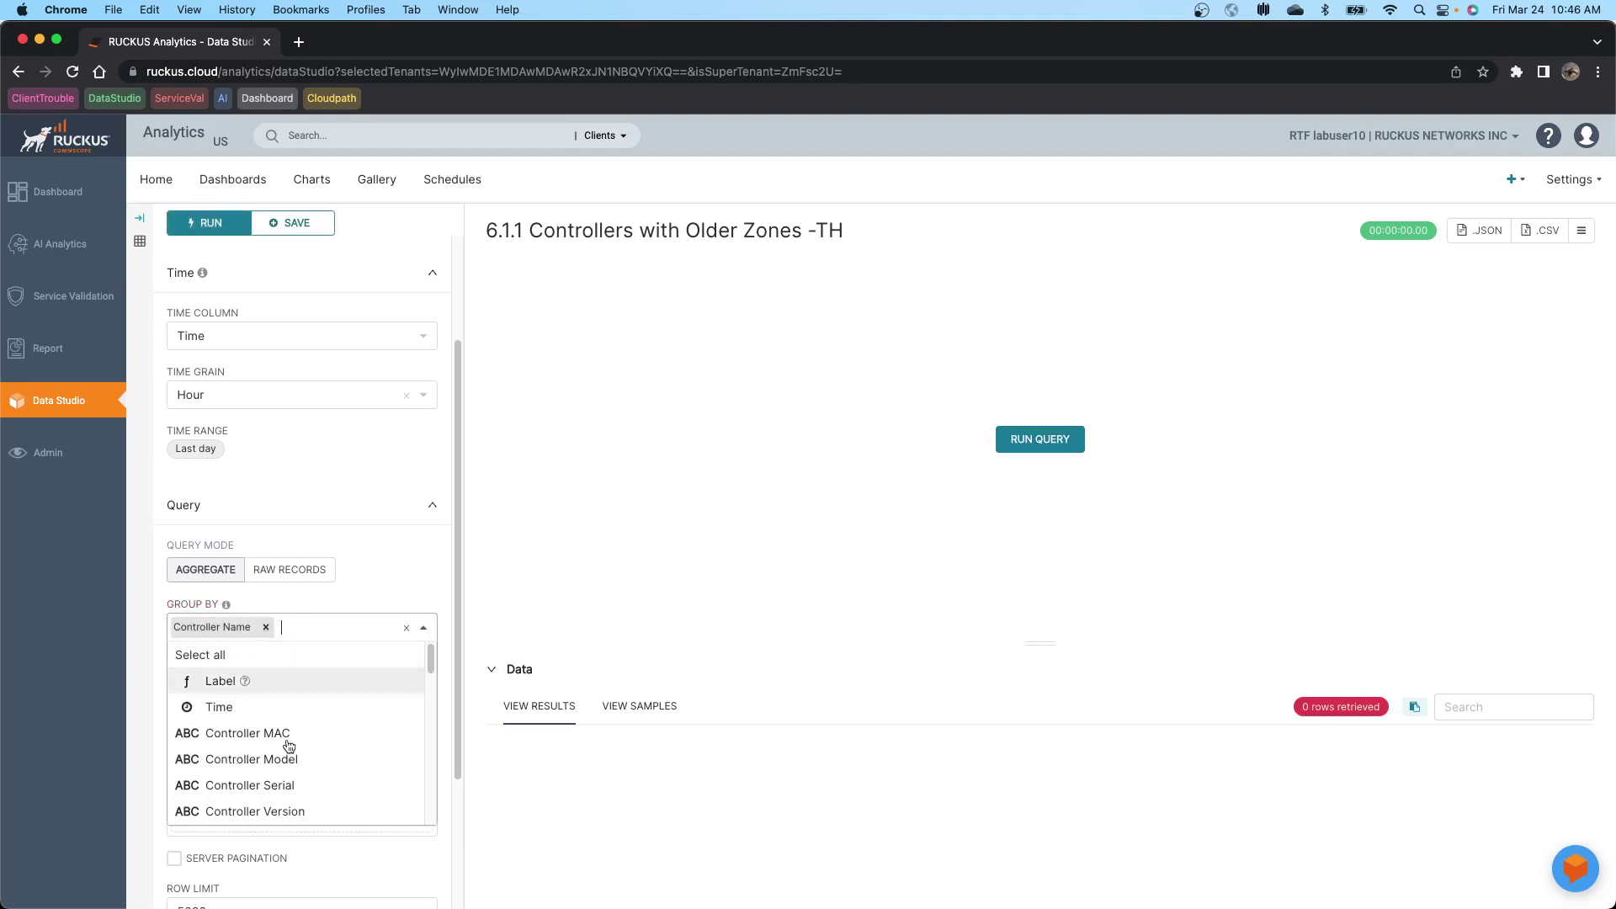
scroll(253, 723, "down", 2)
scroll(253, 706, "down", 3)
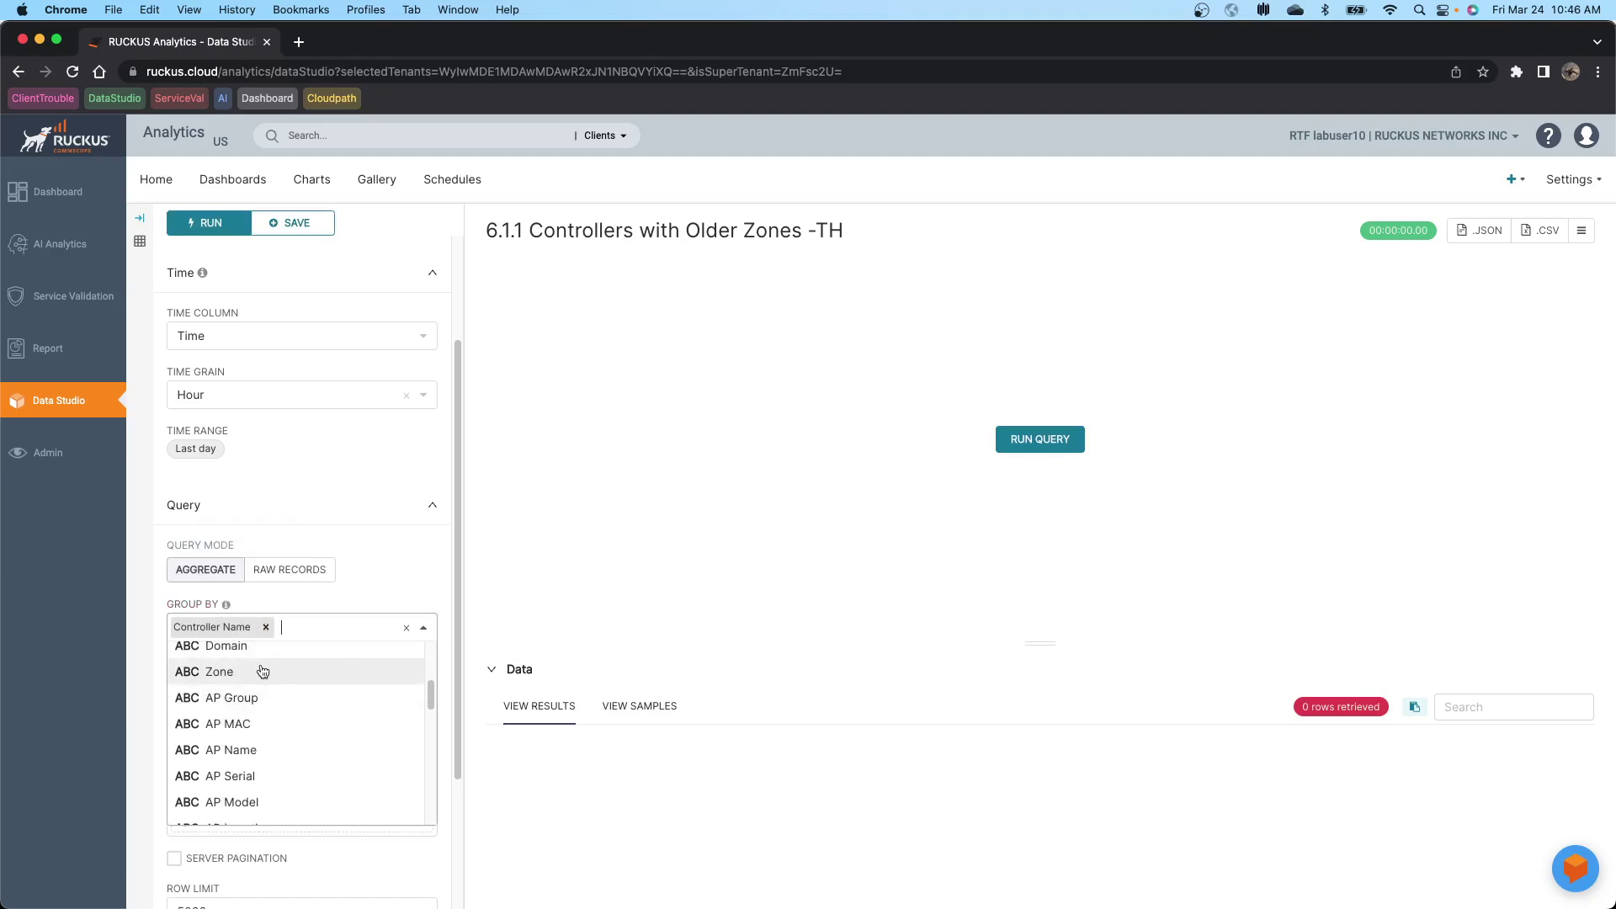
left_click(259, 671)
Step: Add Controller Version and AP Version to the table query's group-by columns
left_click(357, 628)
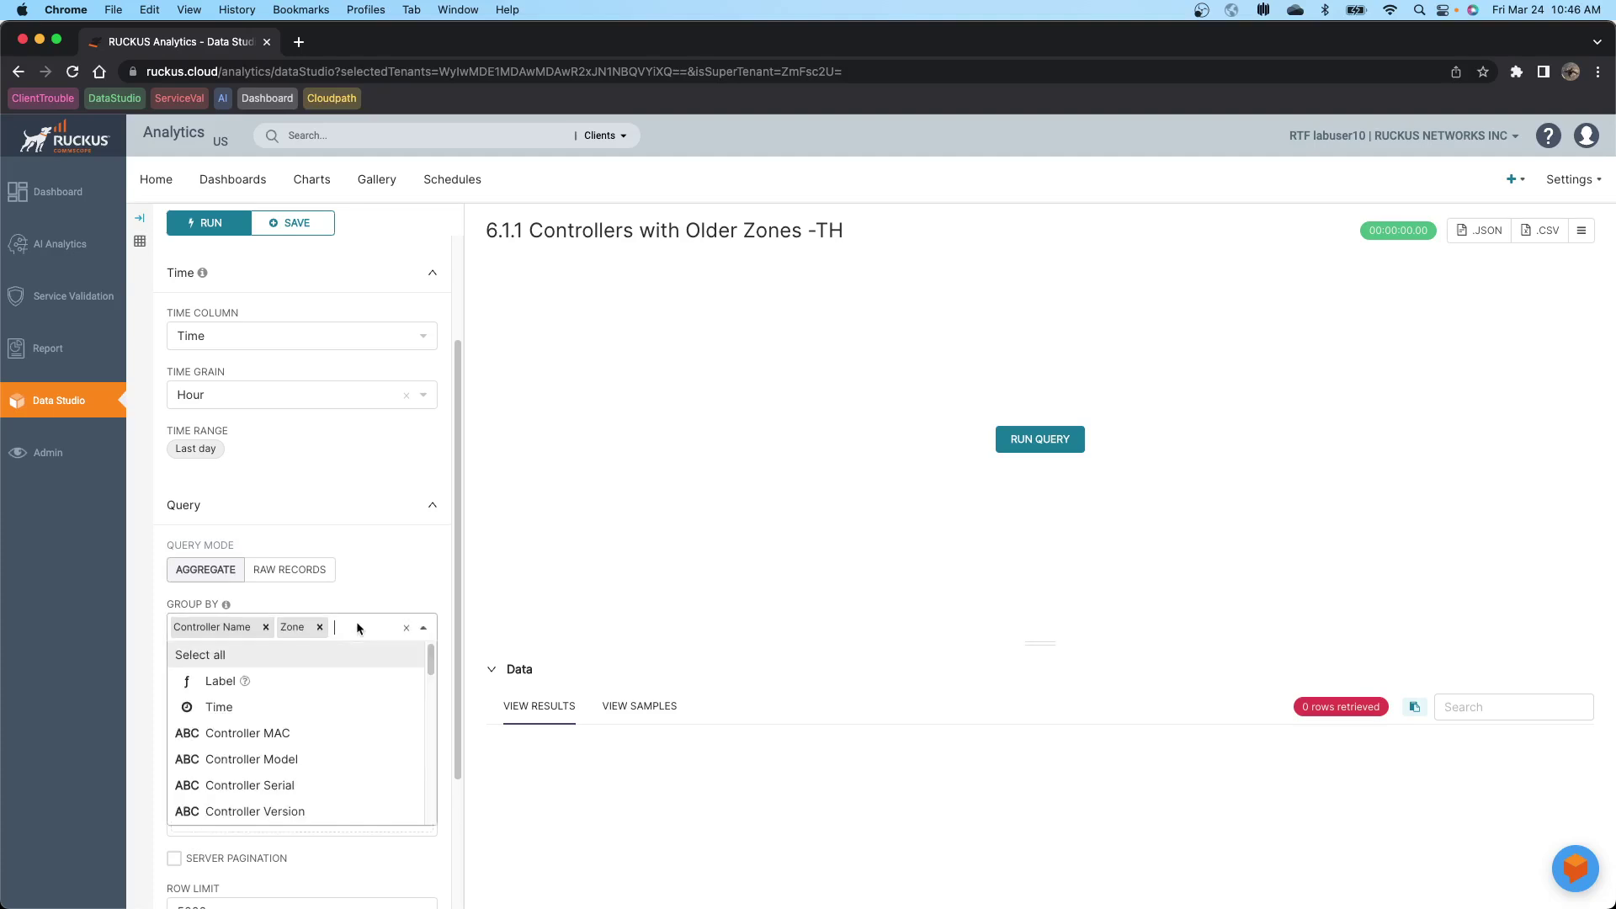
left_click(281, 808)
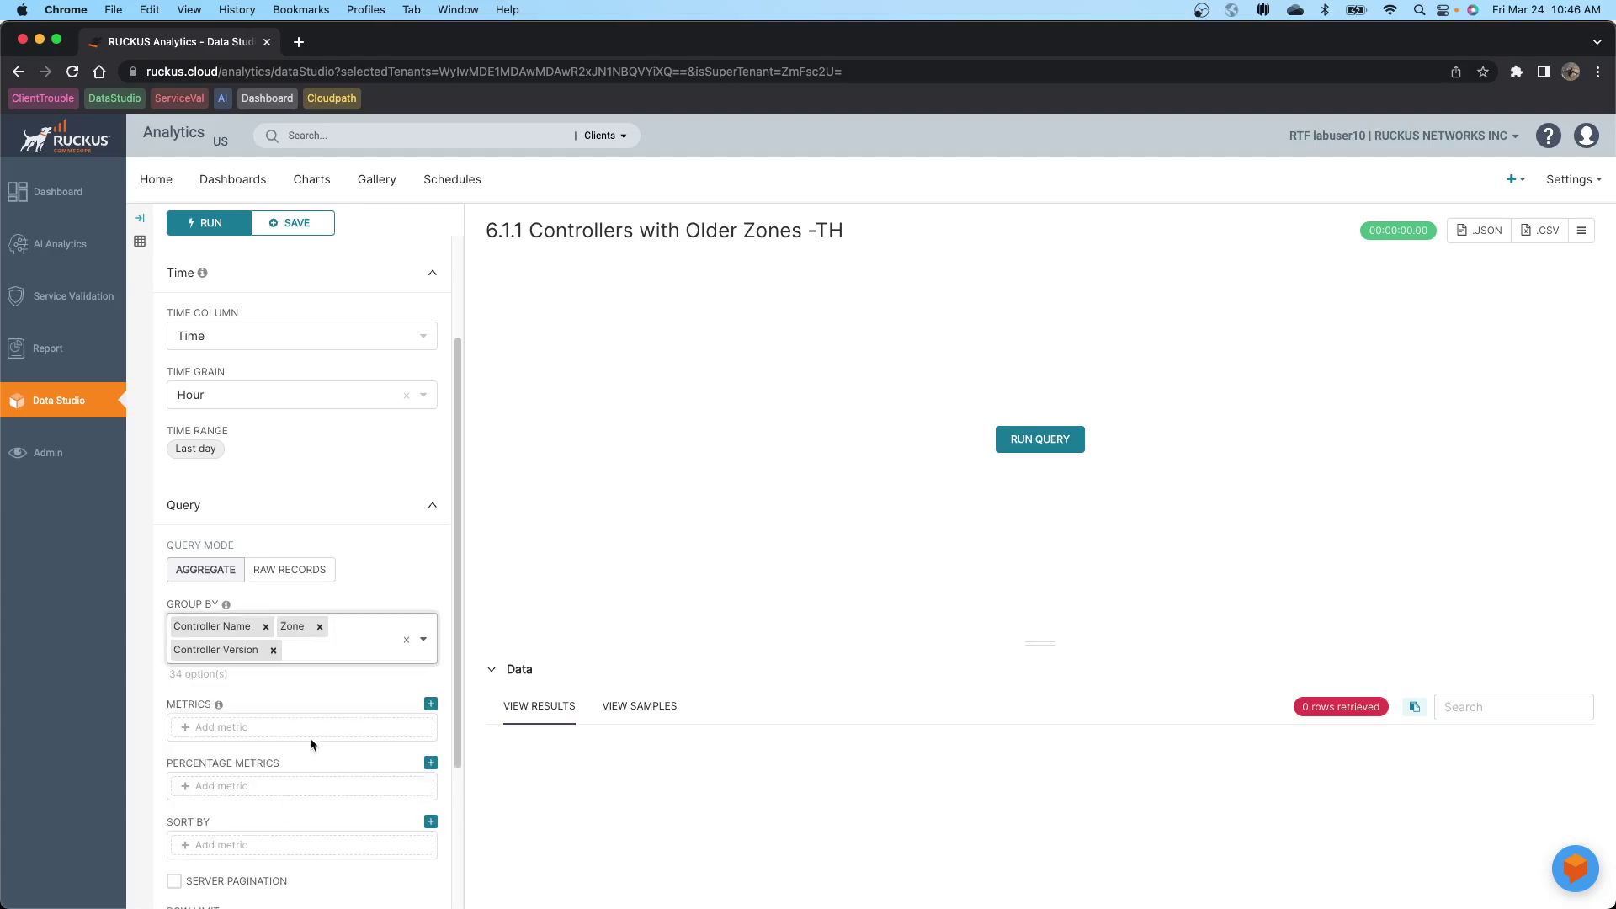
left_click(331, 650)
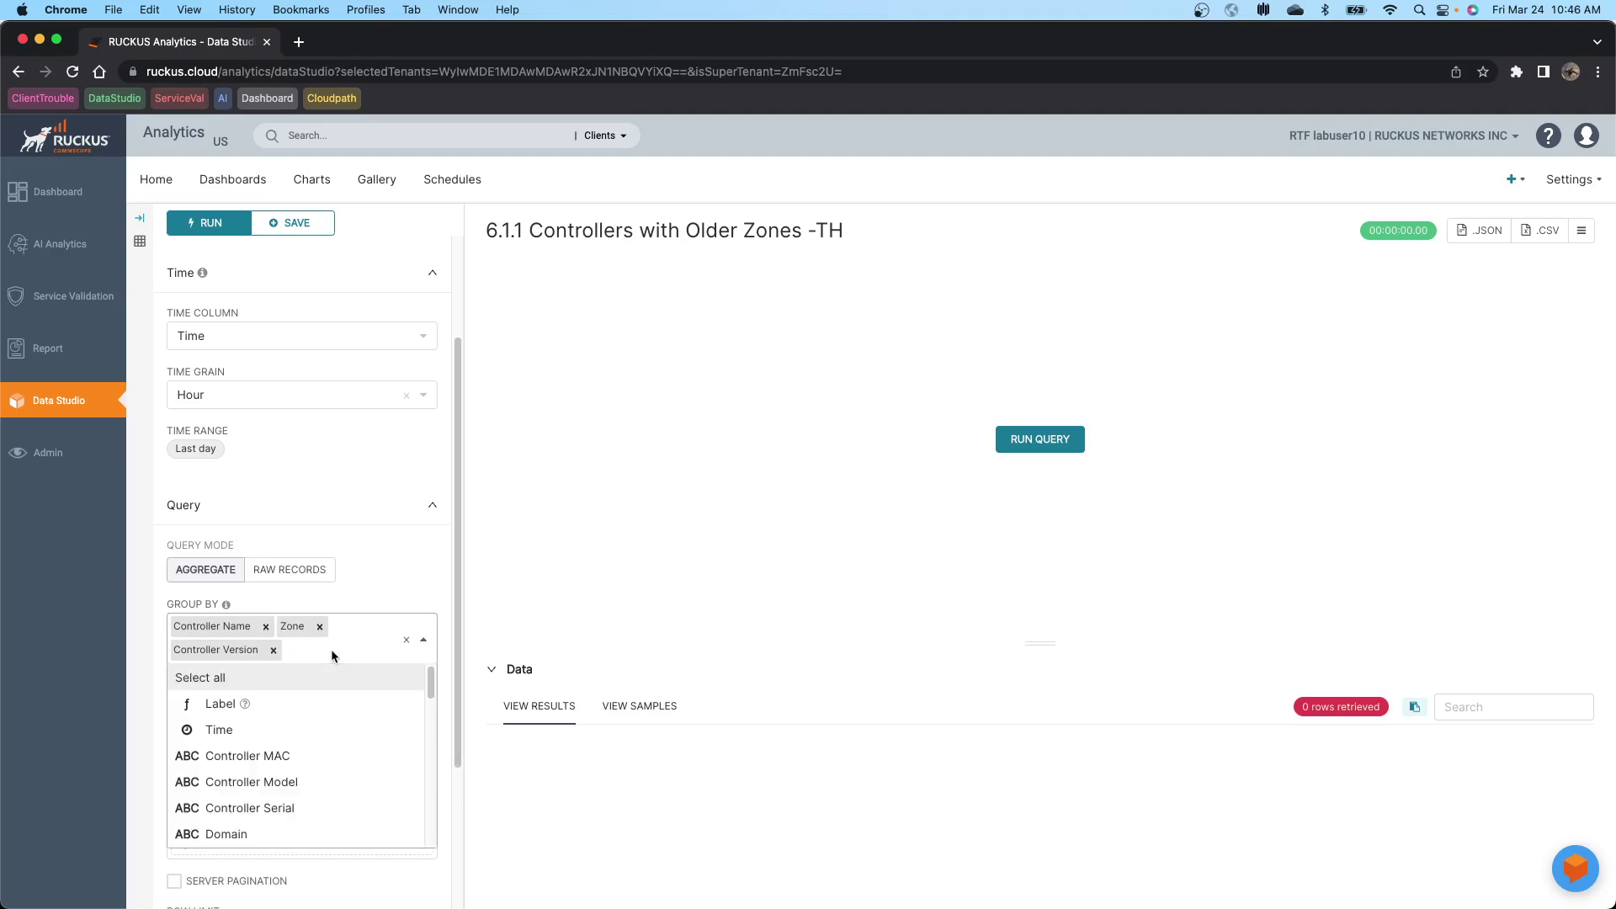
scroll(263, 766, "down", 1)
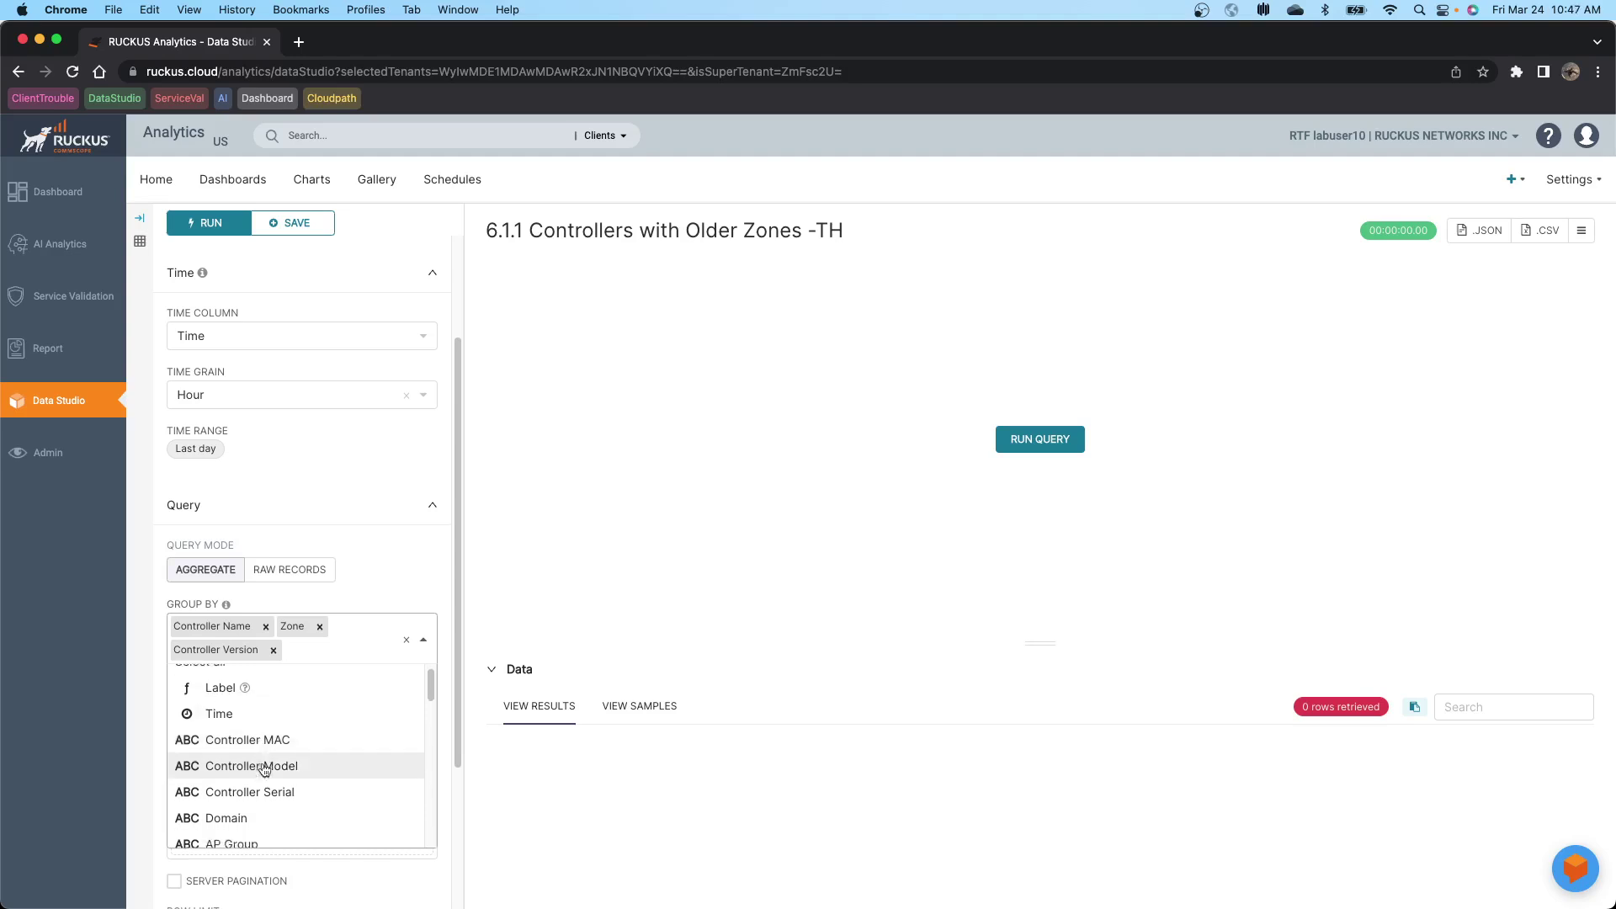
scroll(264, 768, "down", 3)
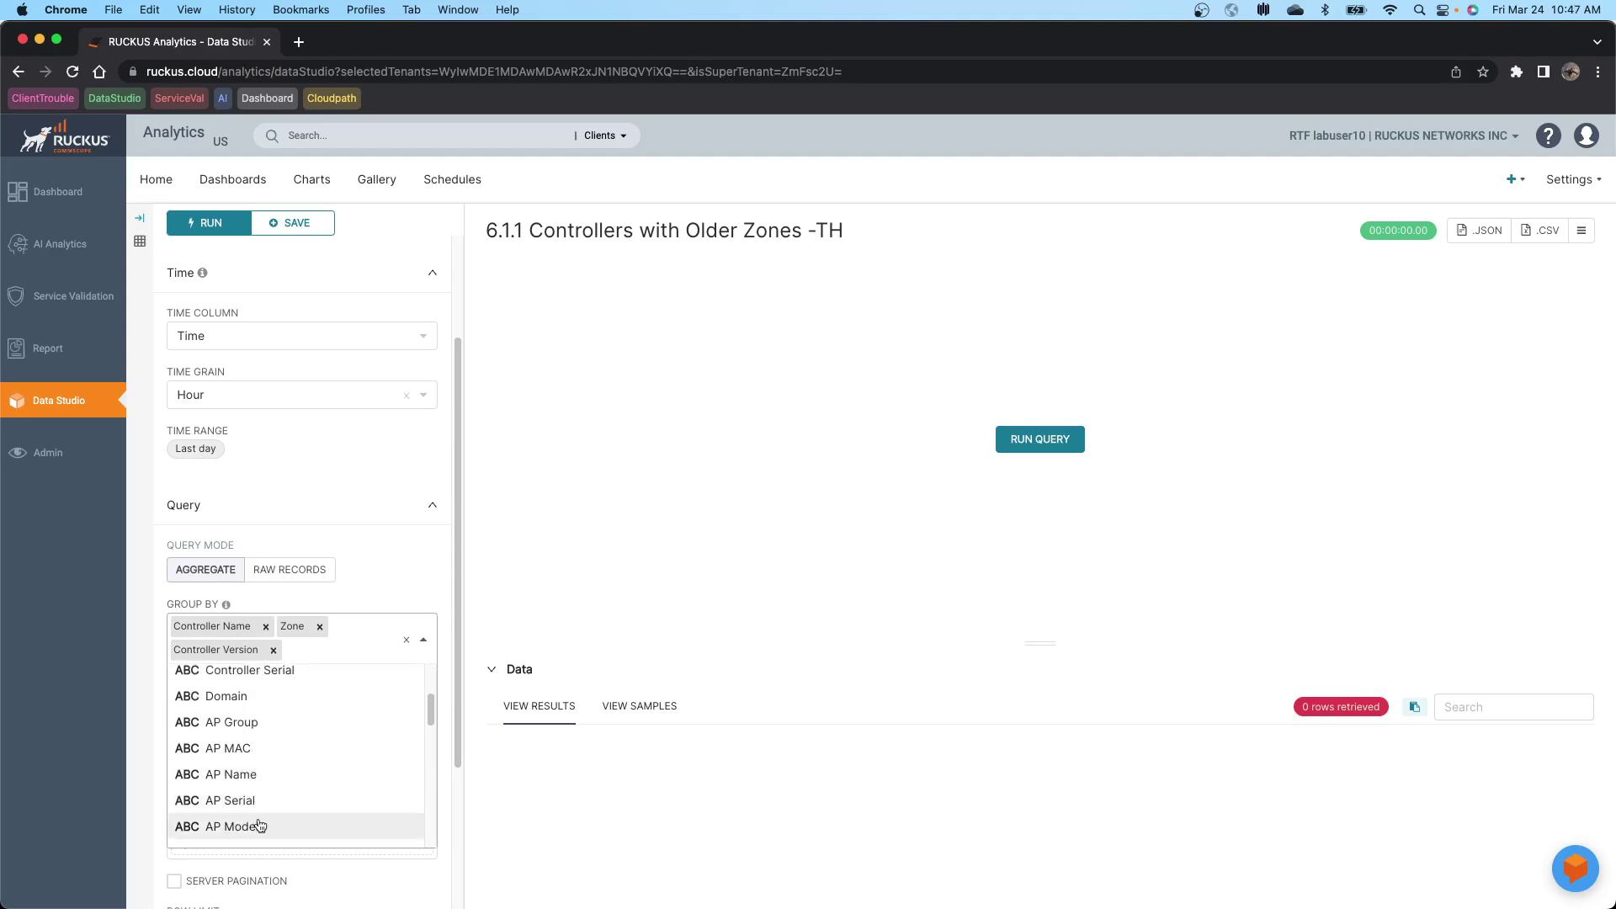
scroll(275, 789, "down", 2)
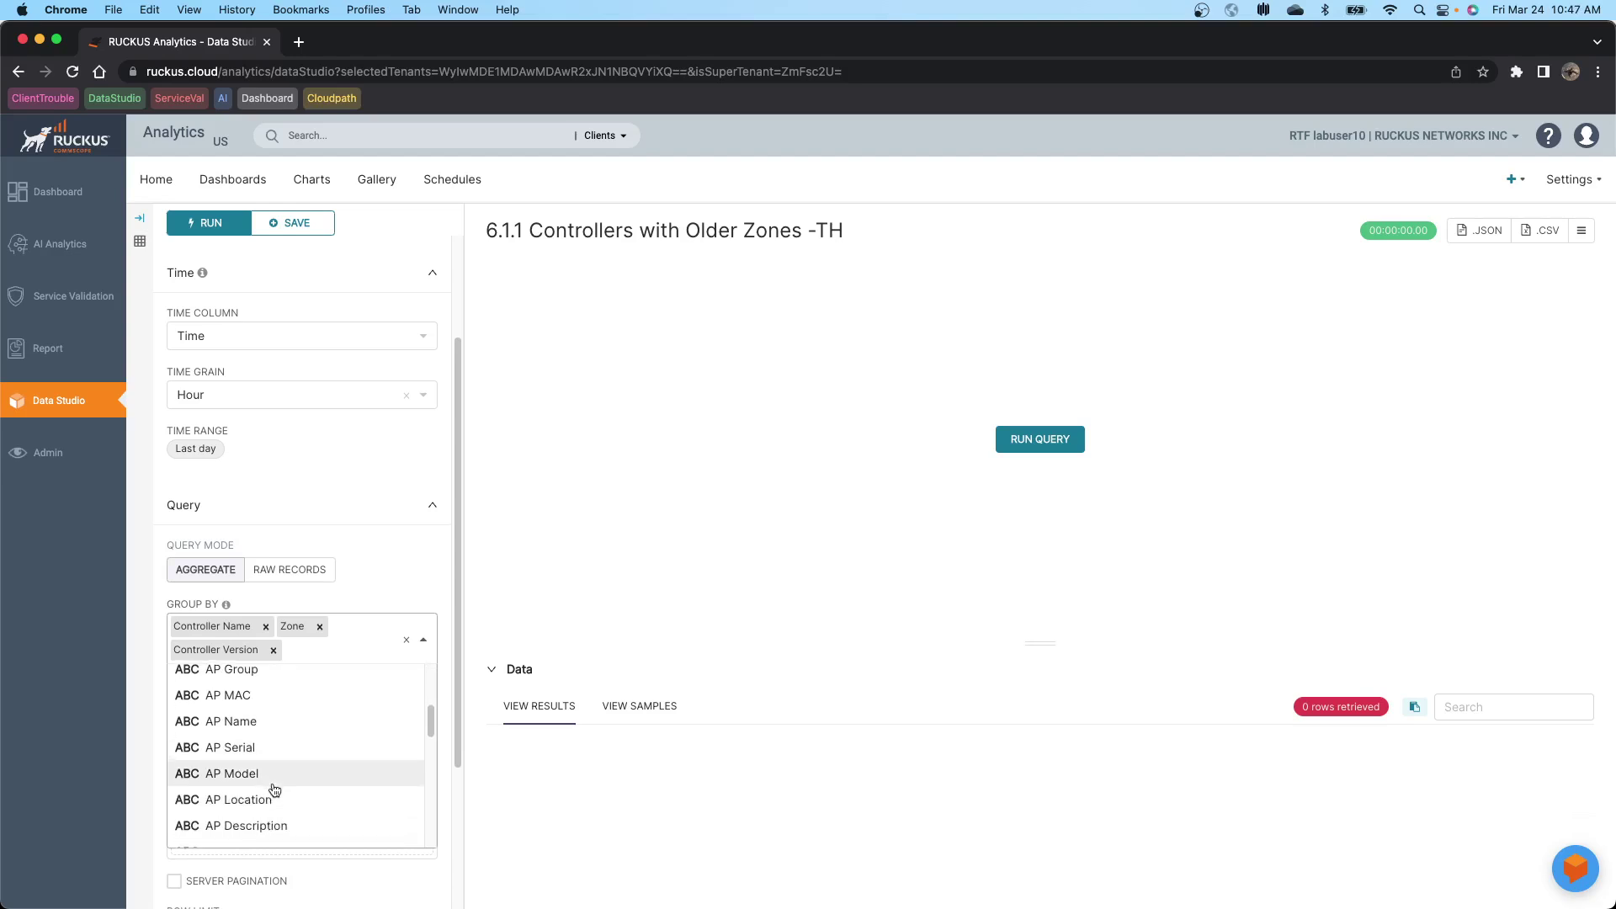
scroll(267, 799, "down", 2)
left_click(250, 810)
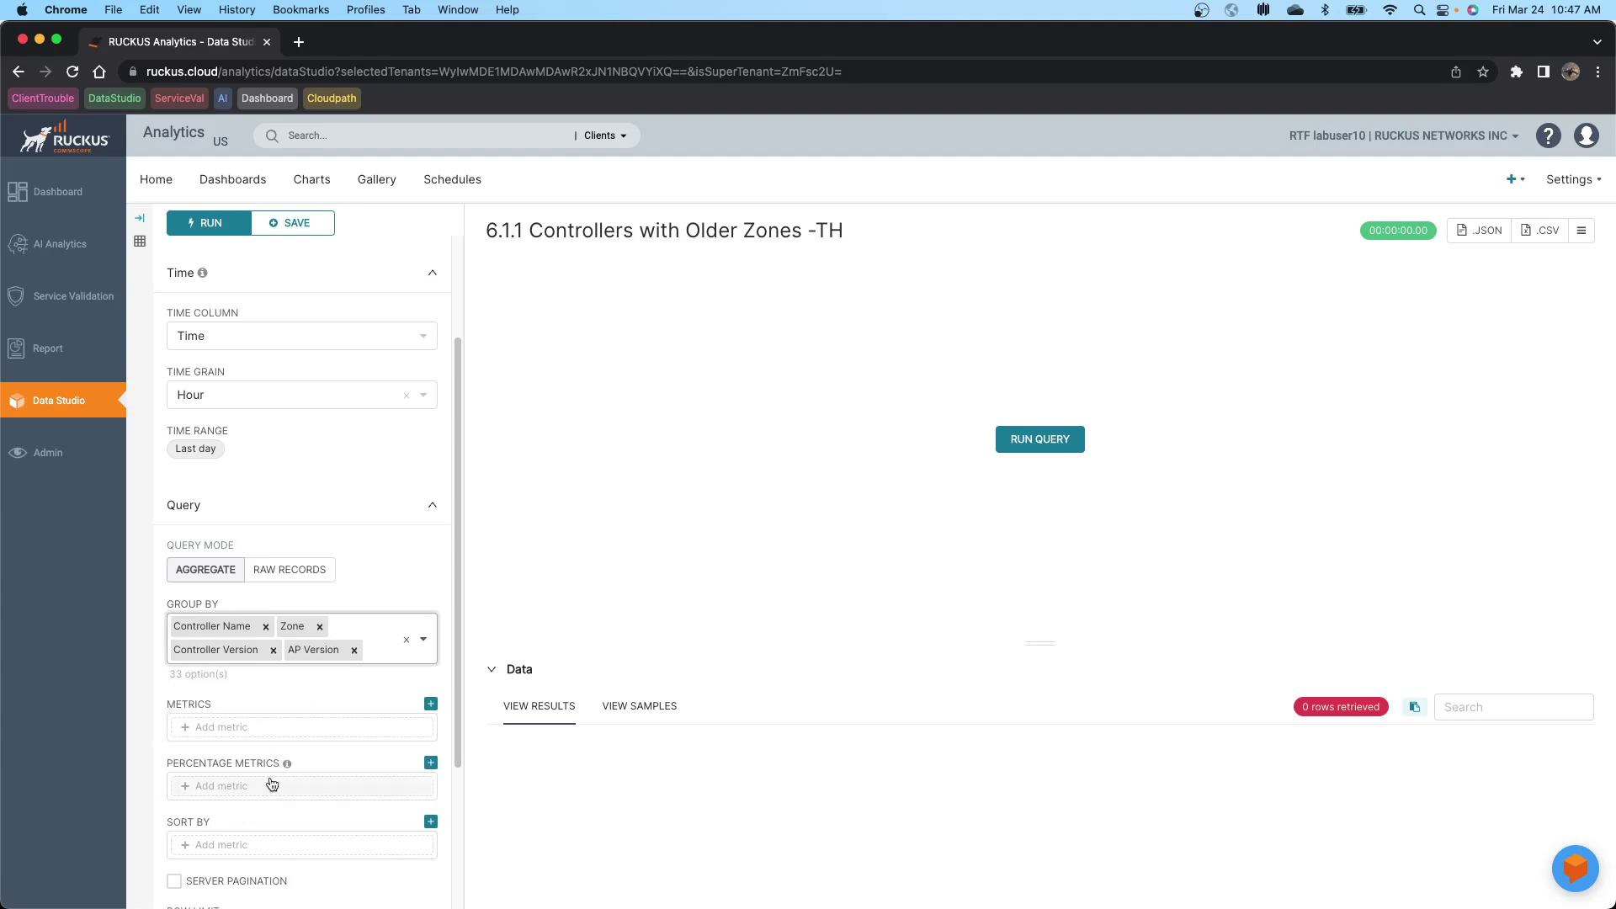
Step: Start a new simple filter for the table query
scroll(273, 766, "down", 5)
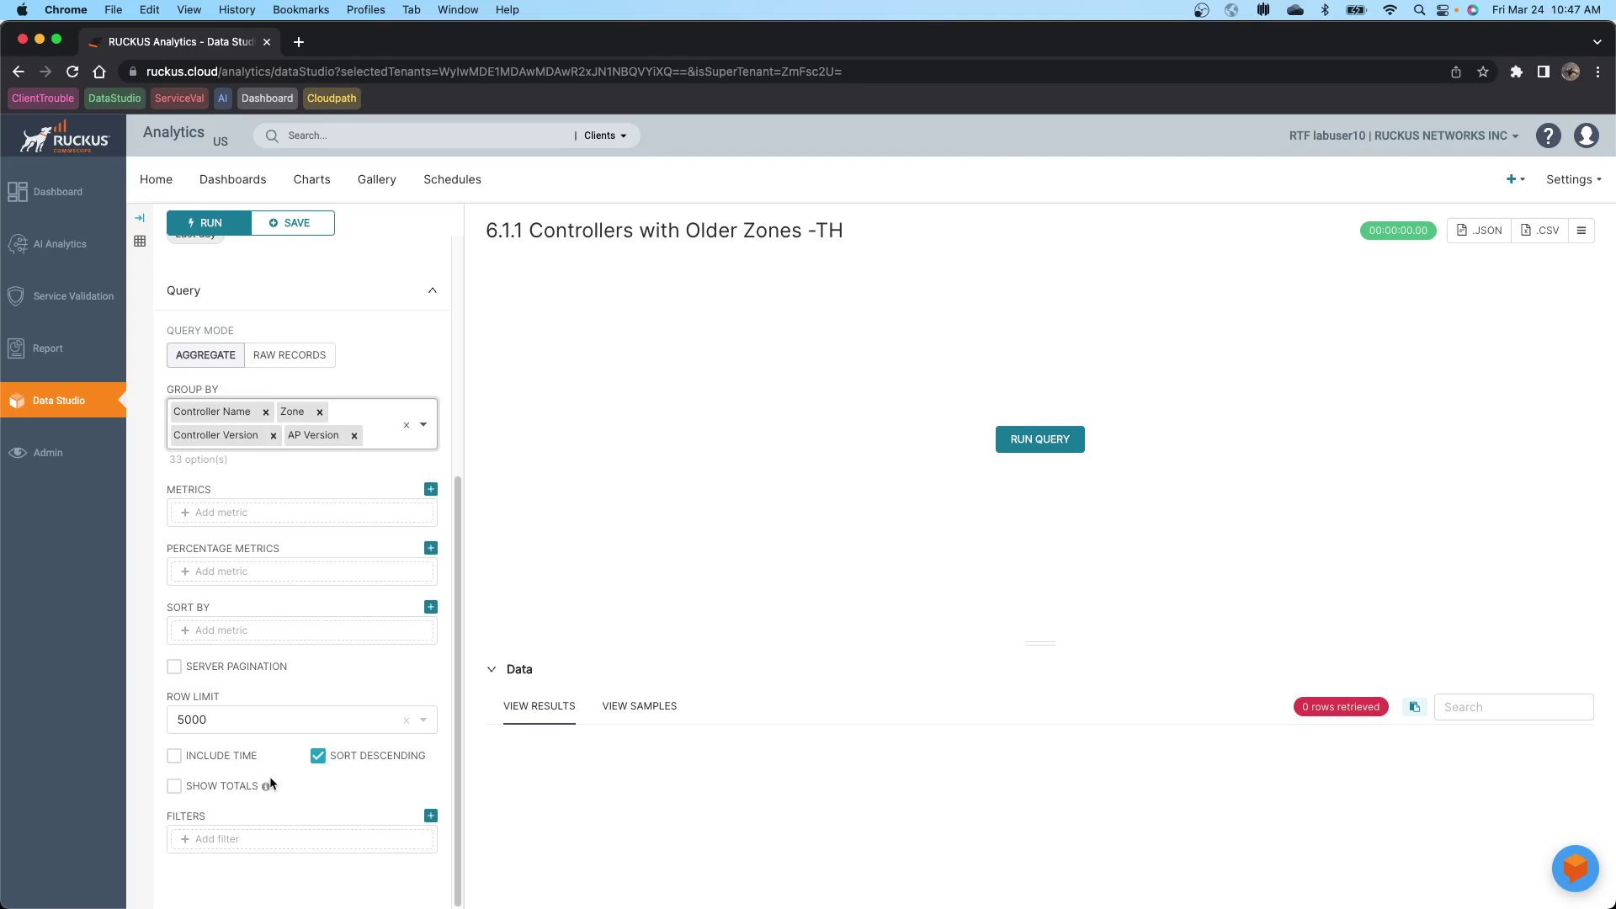
left_click(219, 847)
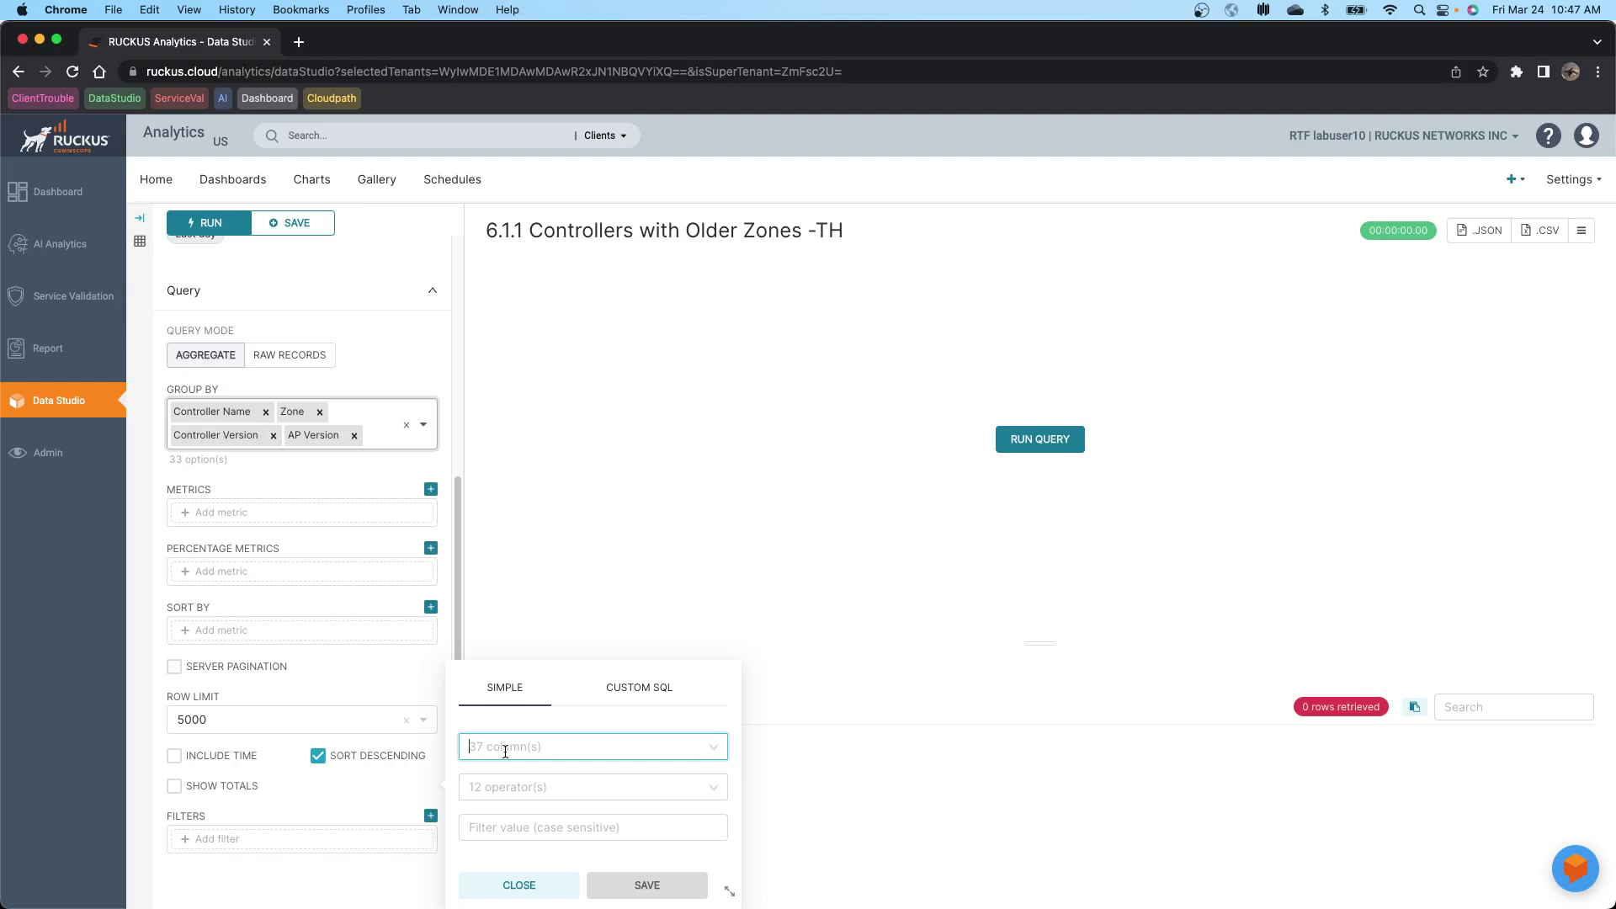
type("ap")
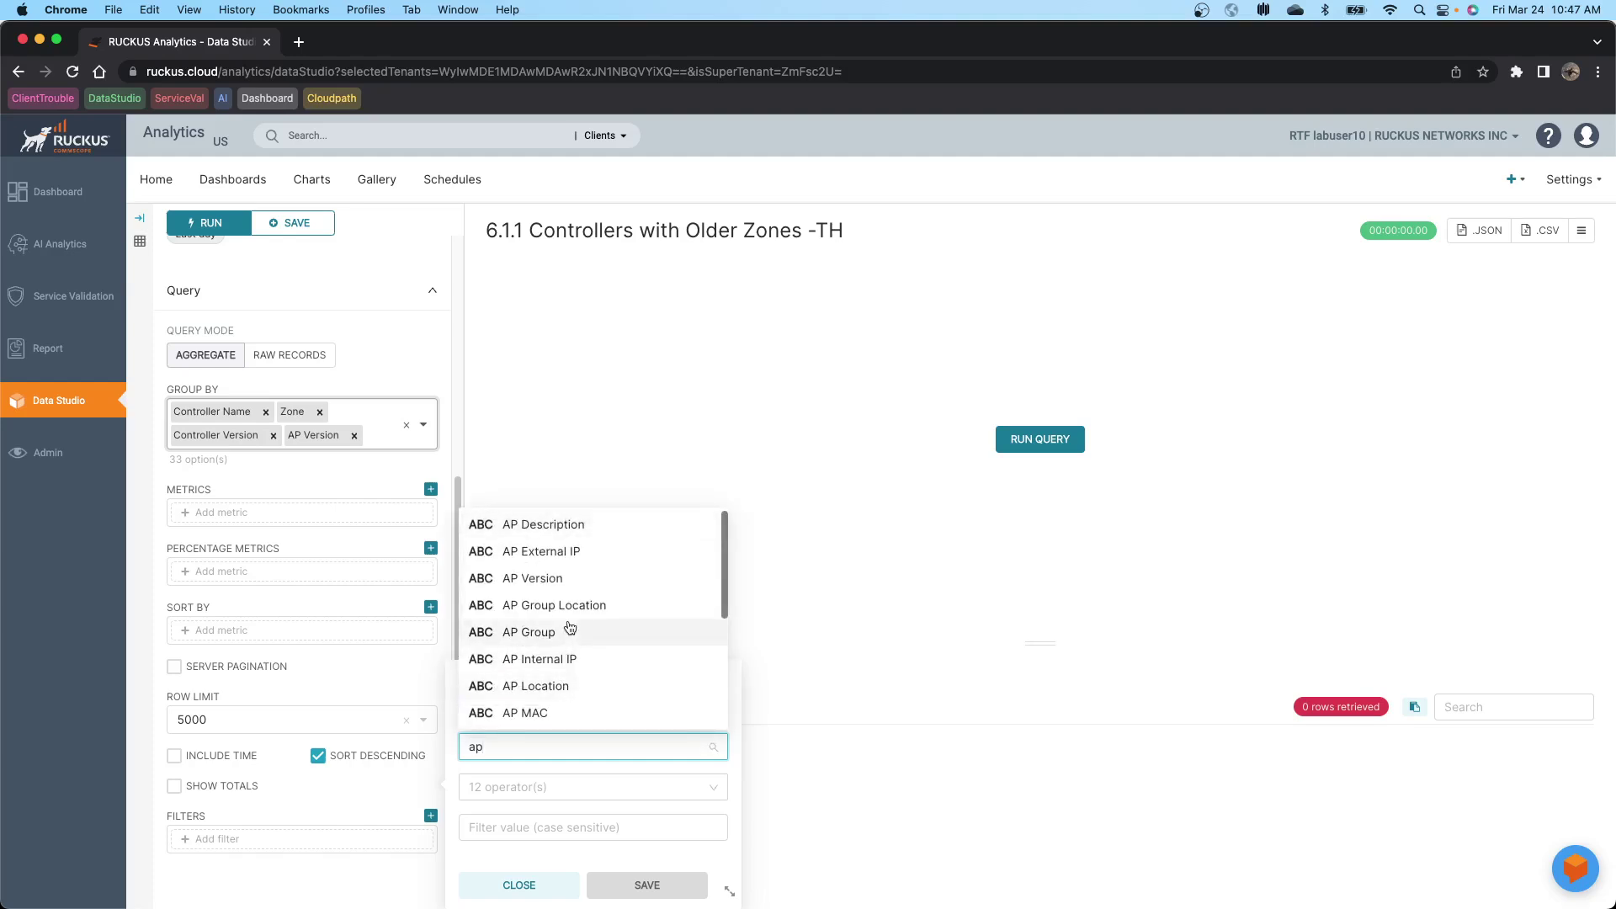
scroll(568, 630, "down", 3)
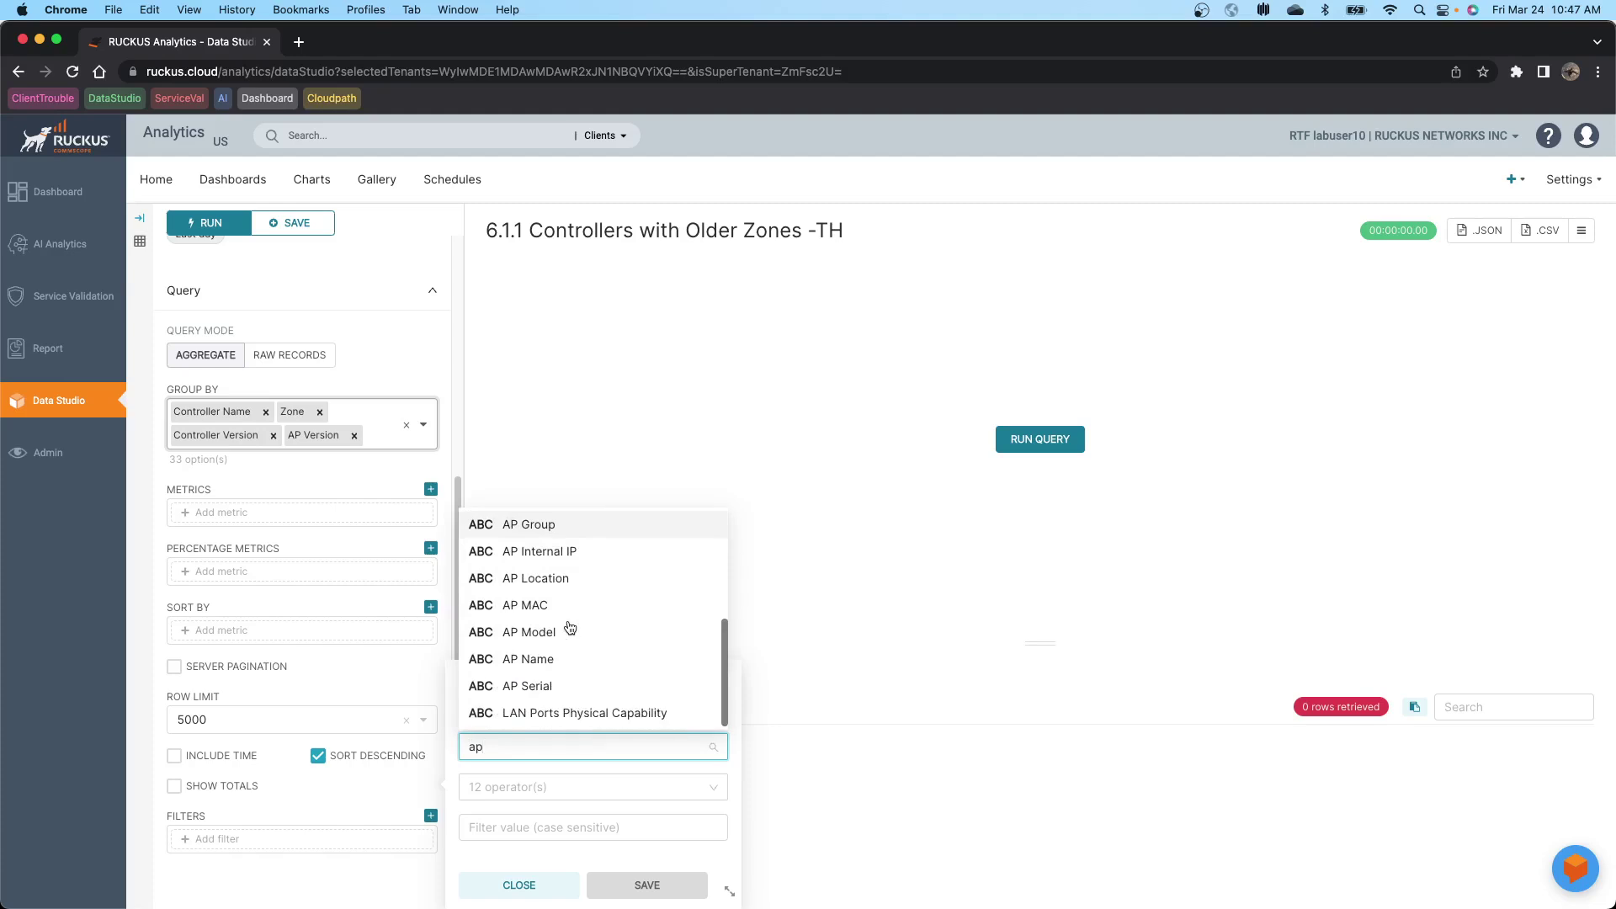
scroll(570, 628, "up", 3)
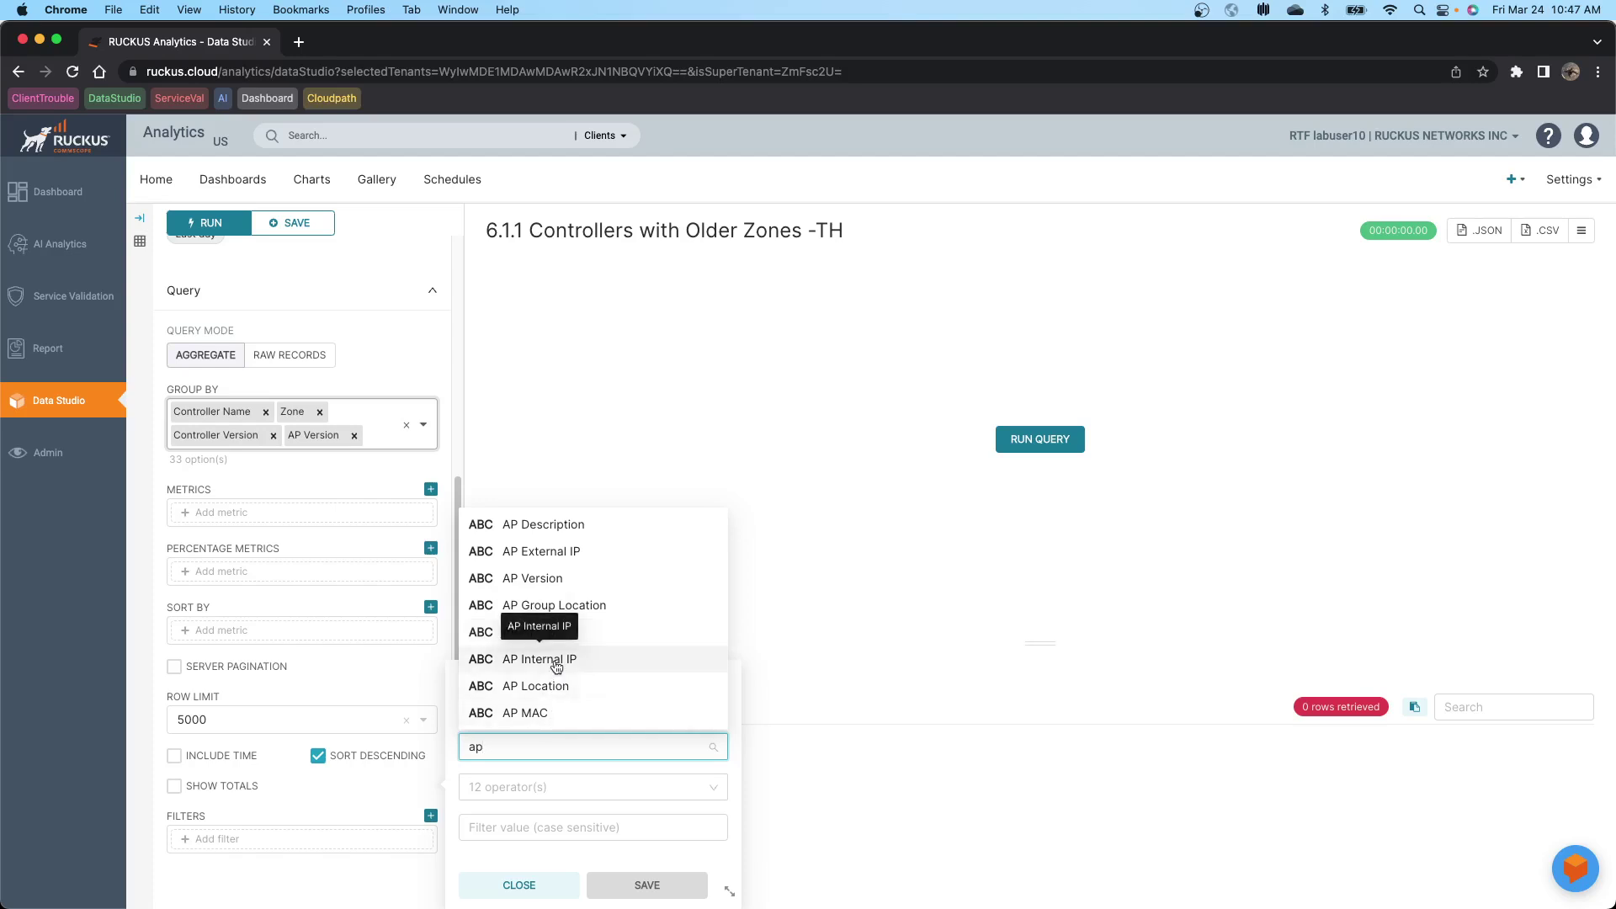
left_click(627, 779)
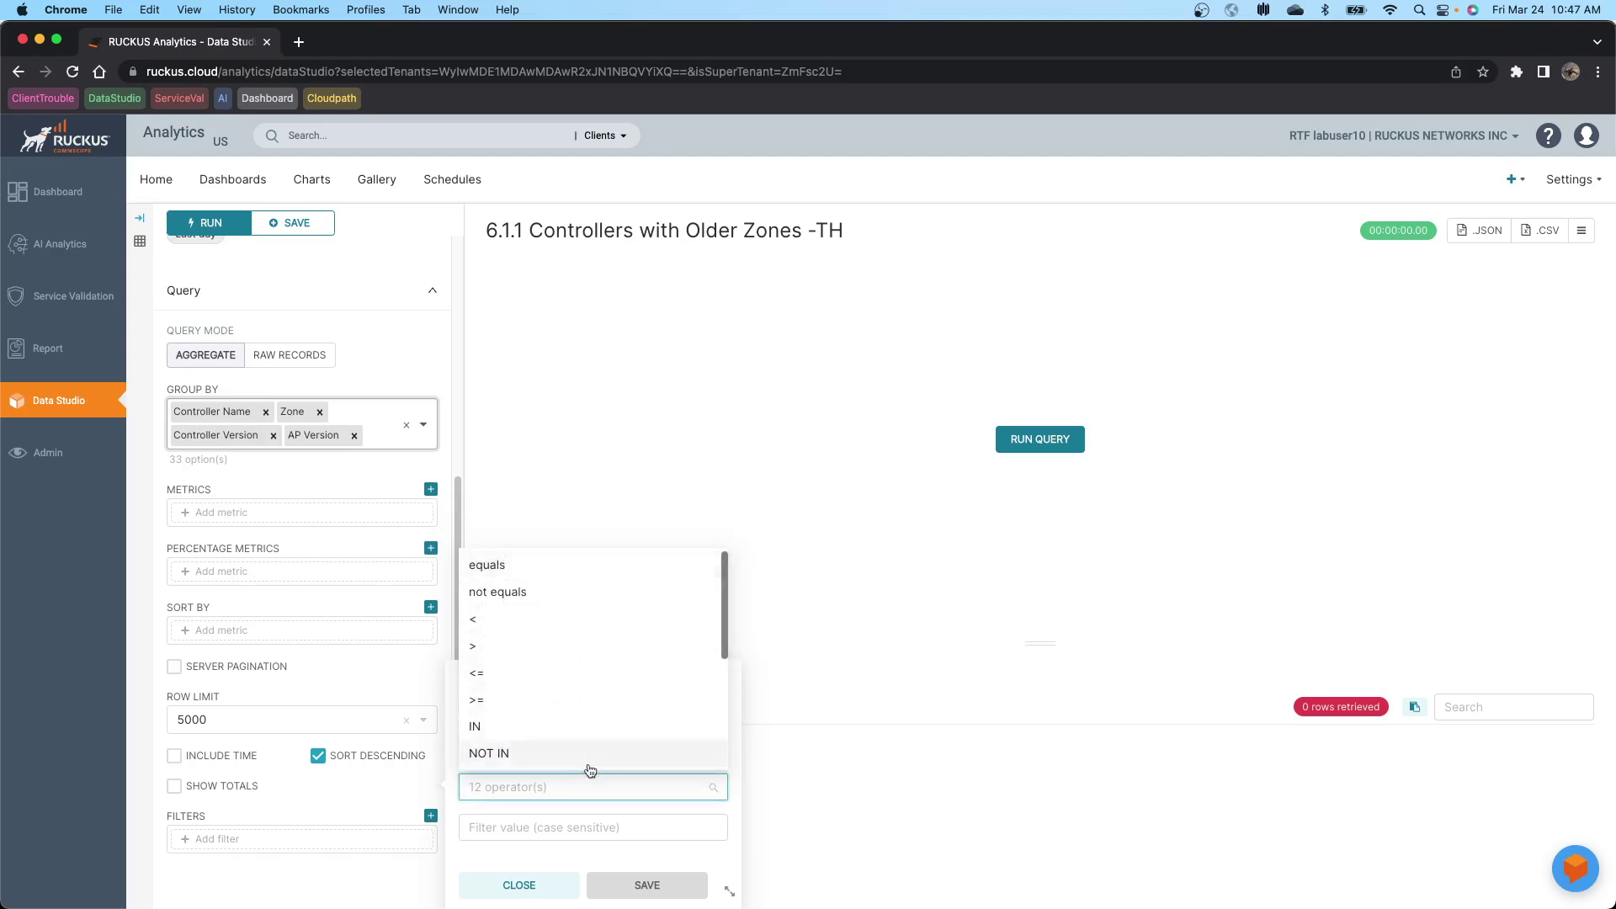
left_click(582, 810)
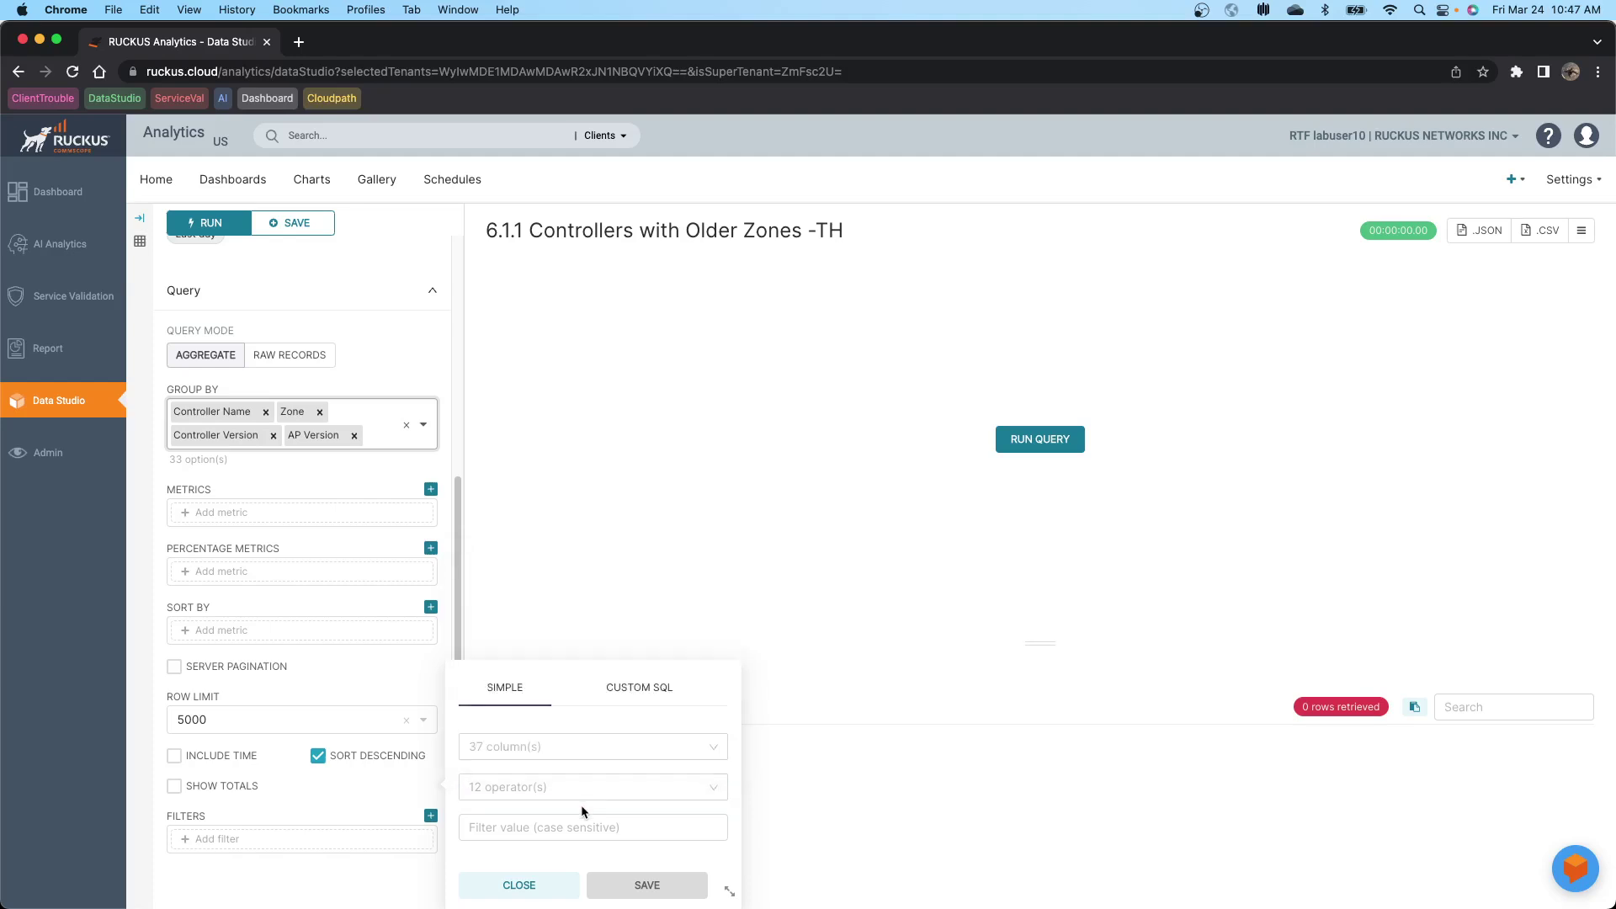
Step: Save the new filter on AP Version (apFwVersion) with the < operator, trying 6.1.1 as its value
left_click(498, 749)
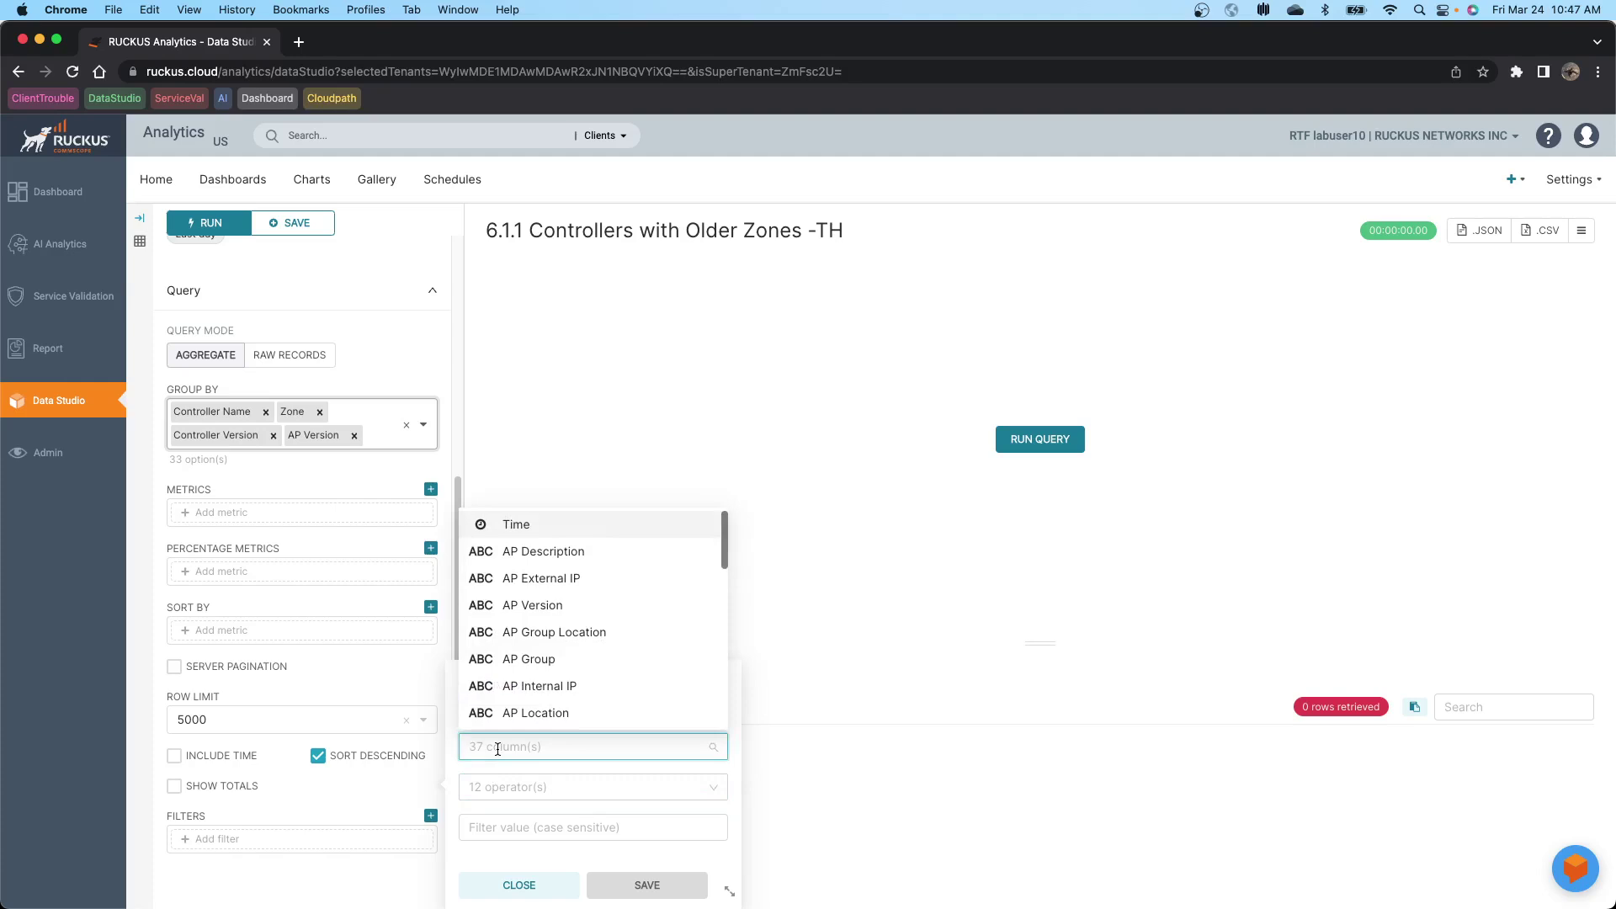
type("ap")
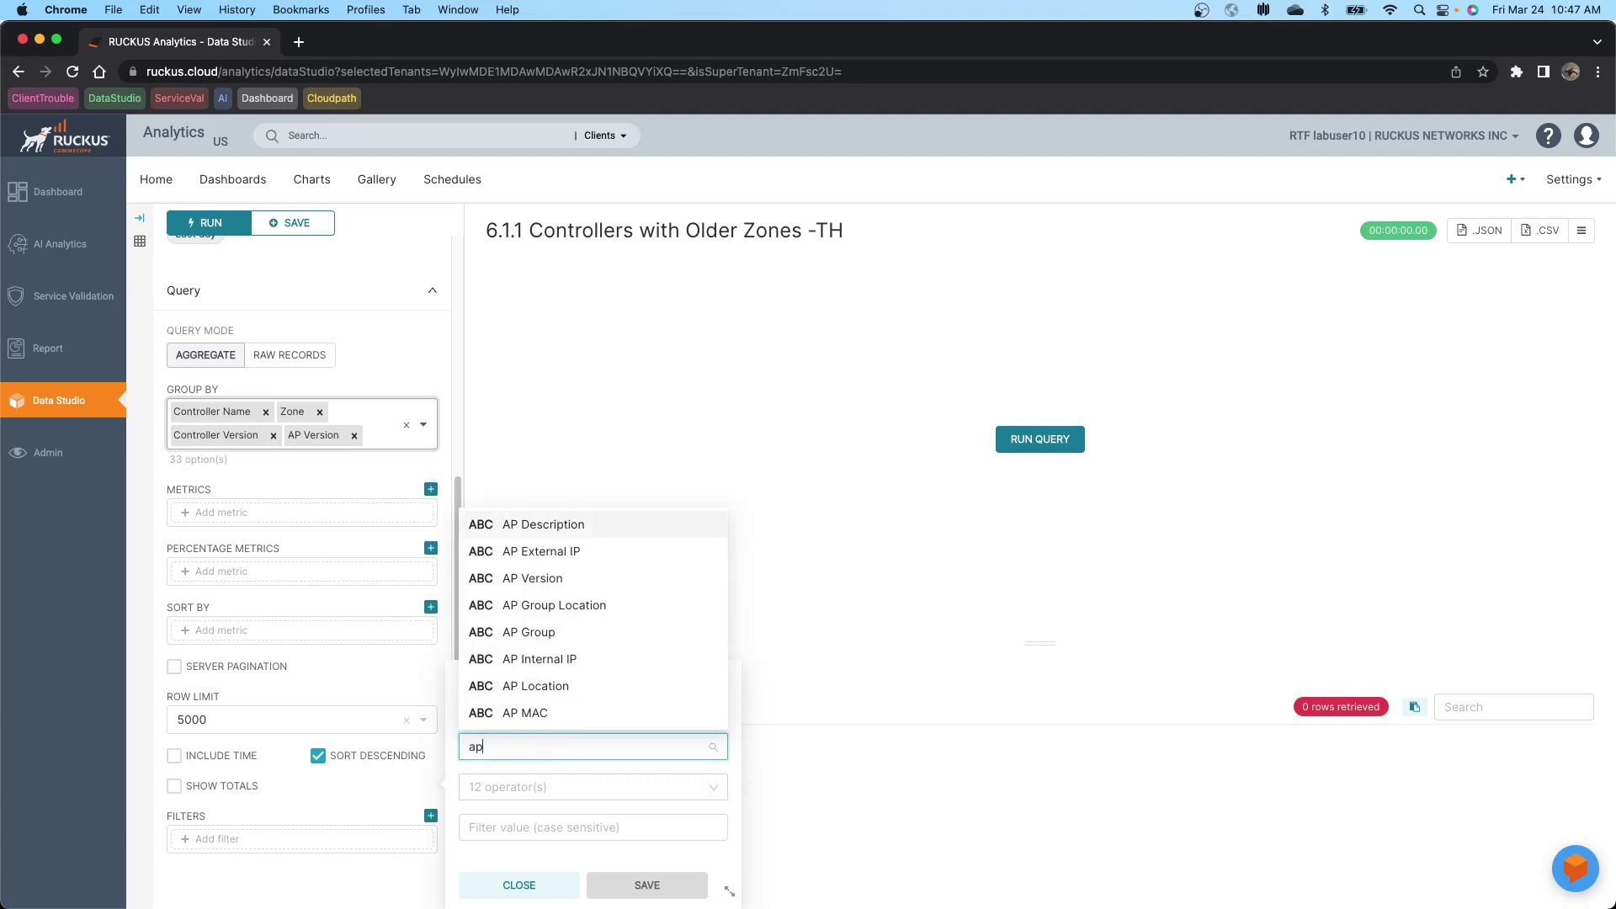
type("FW")
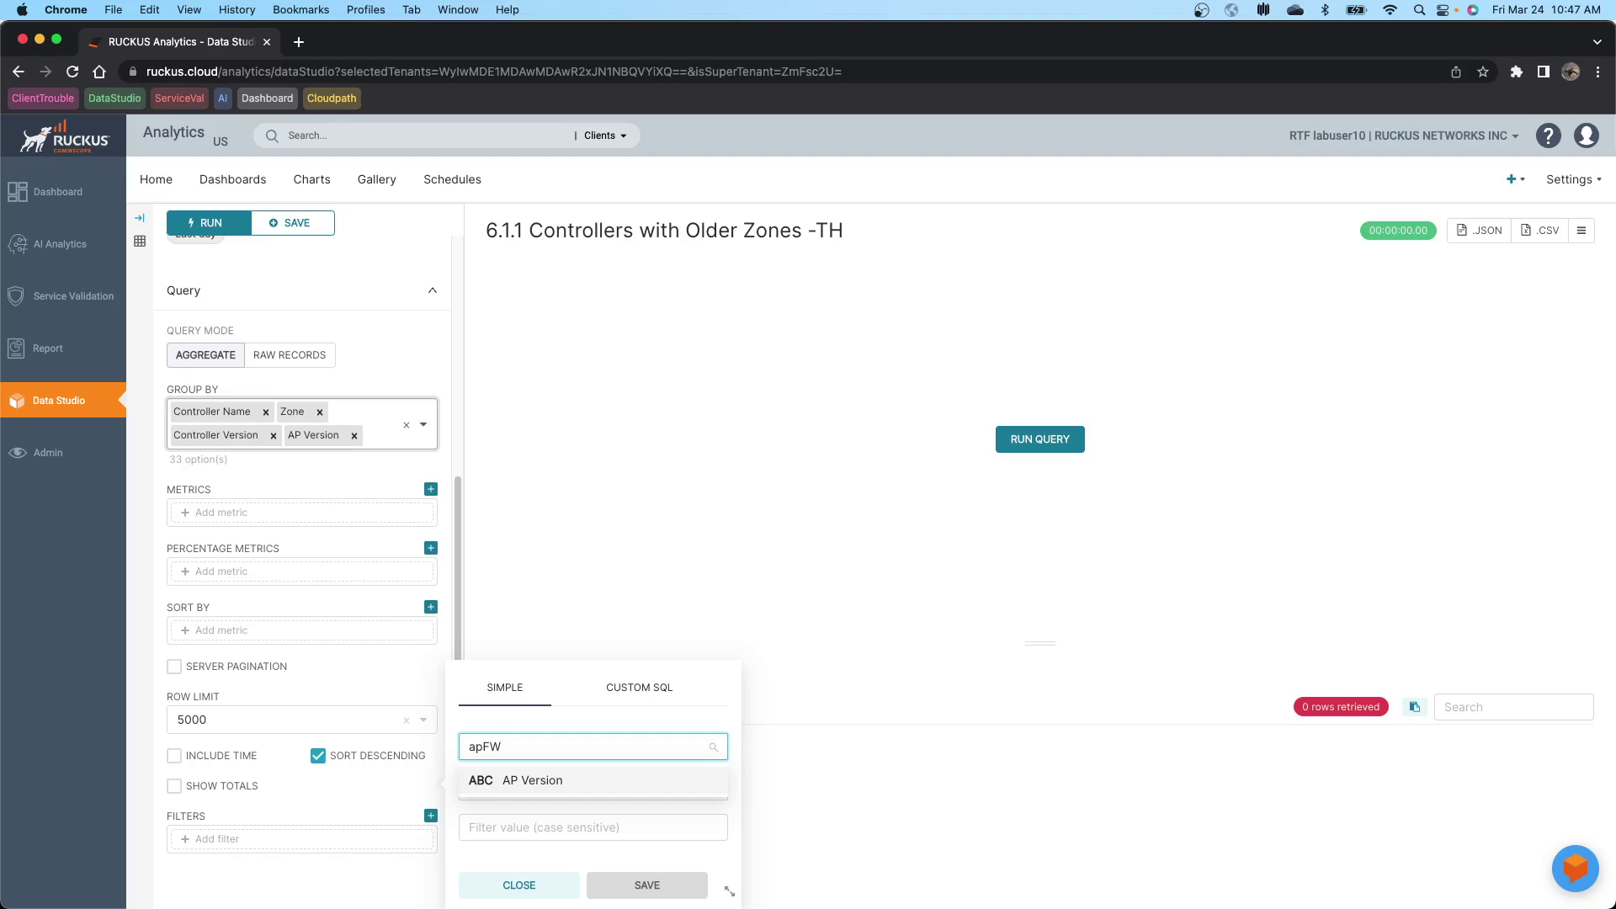
left_click(546, 776)
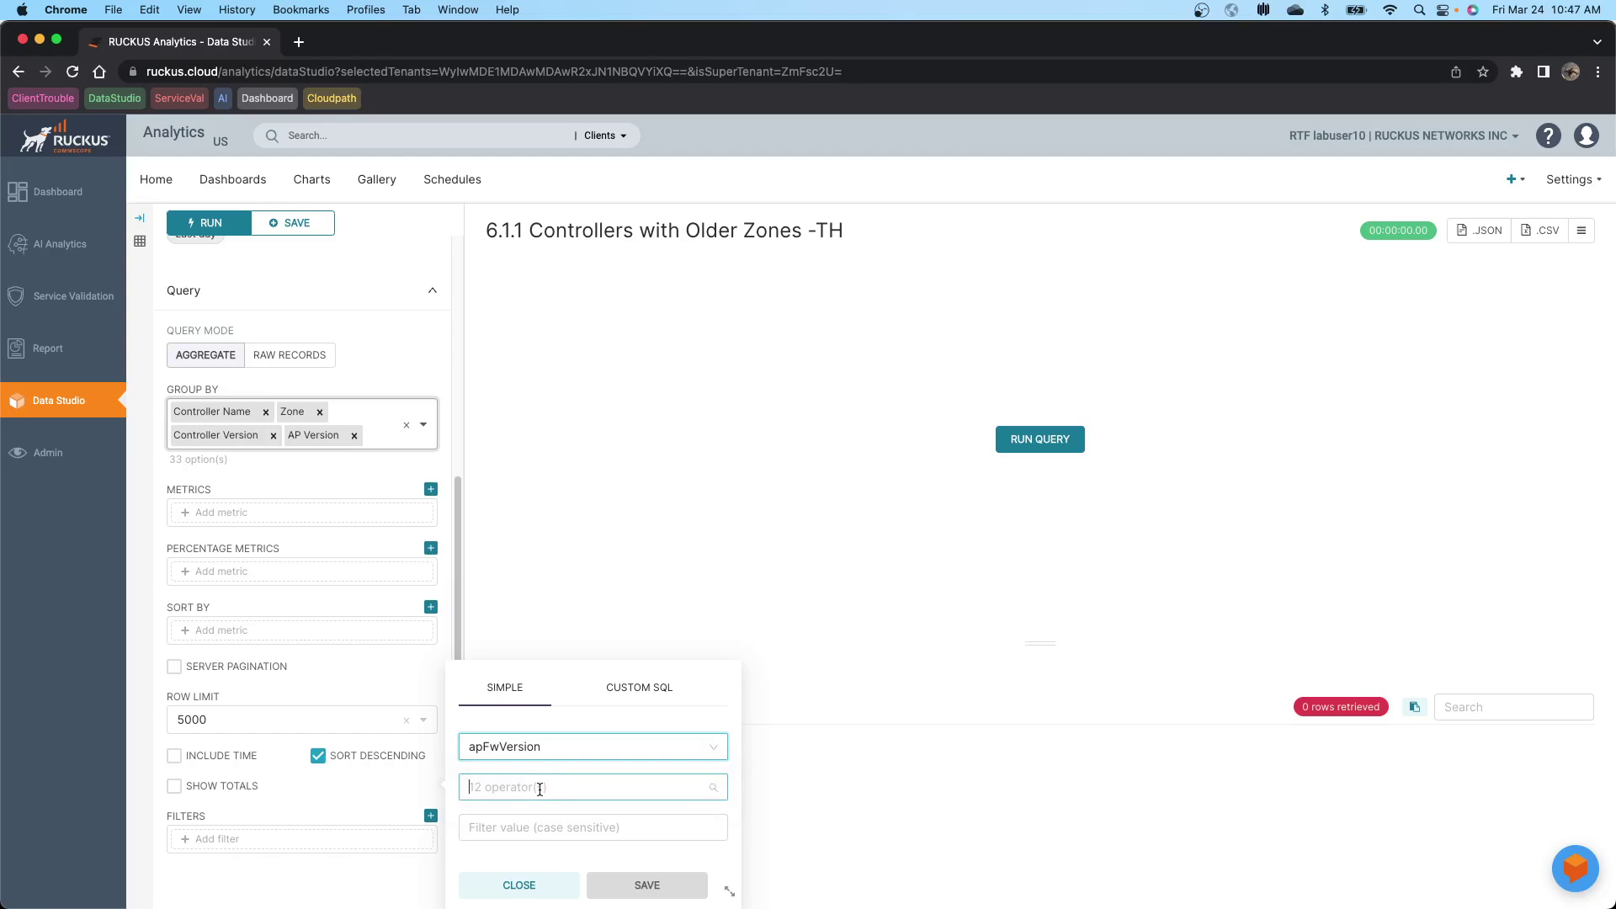
left_click(539, 788)
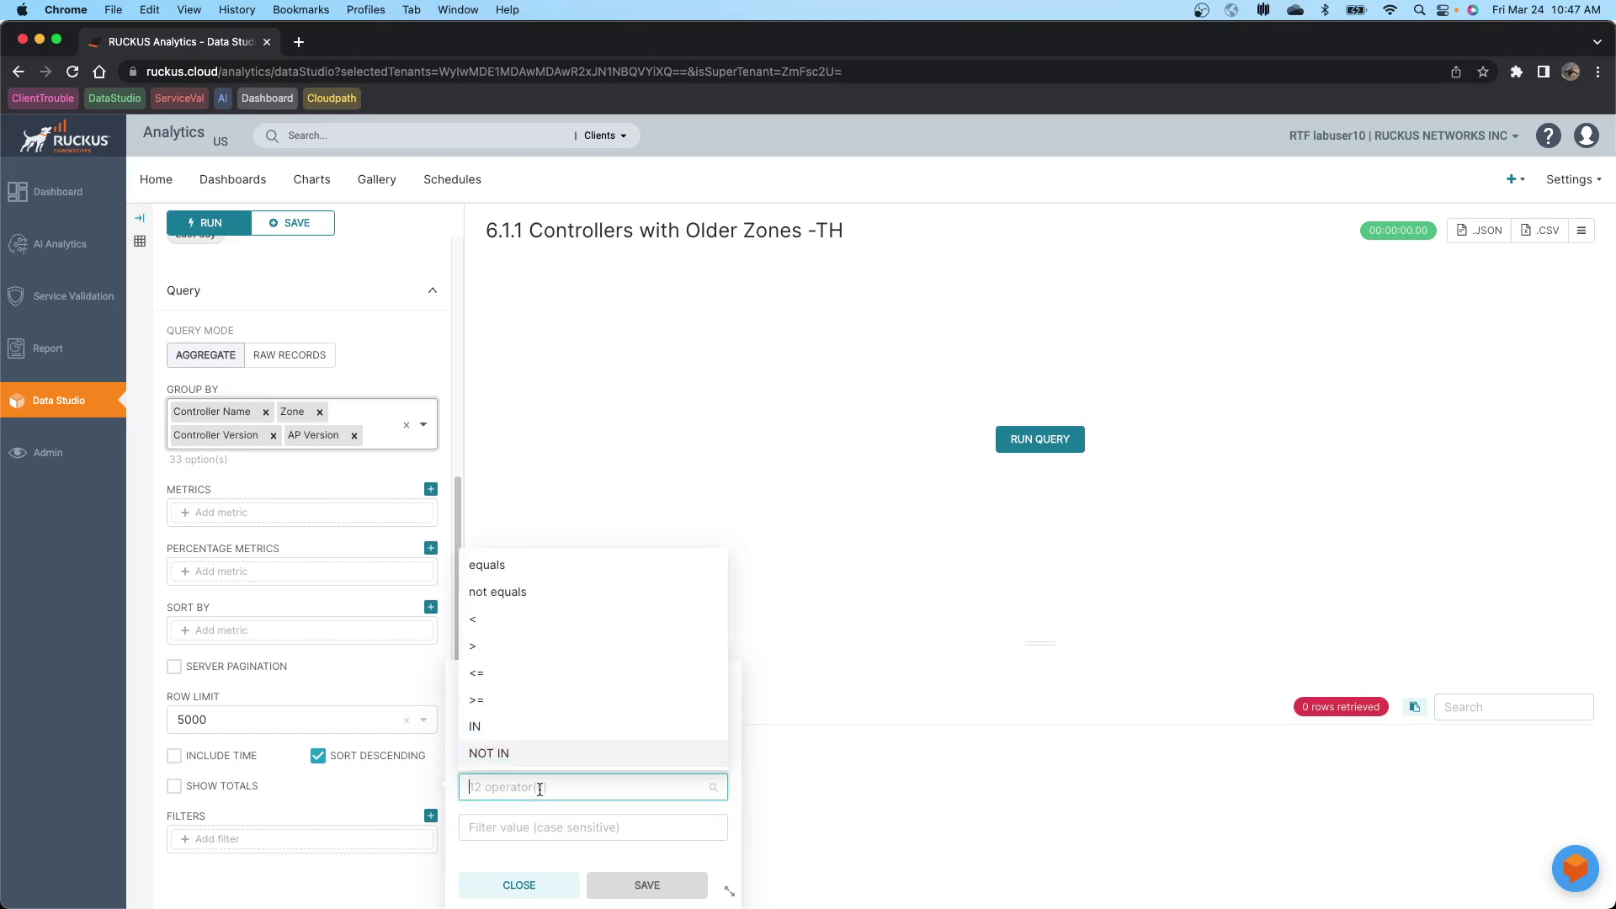
type("<")
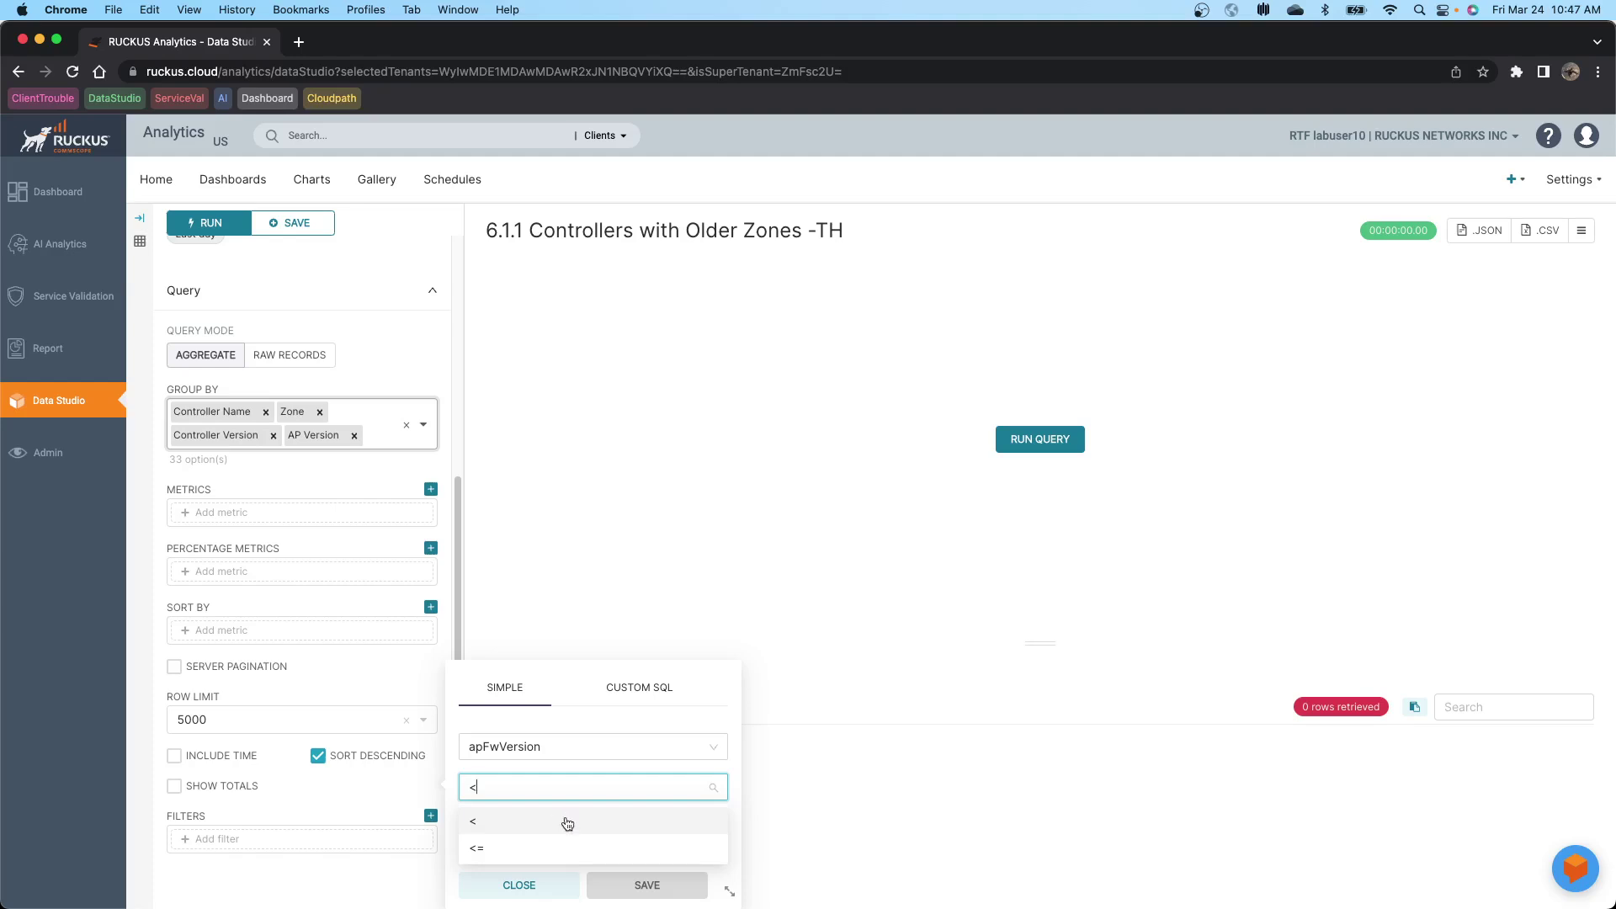
left_click(516, 821)
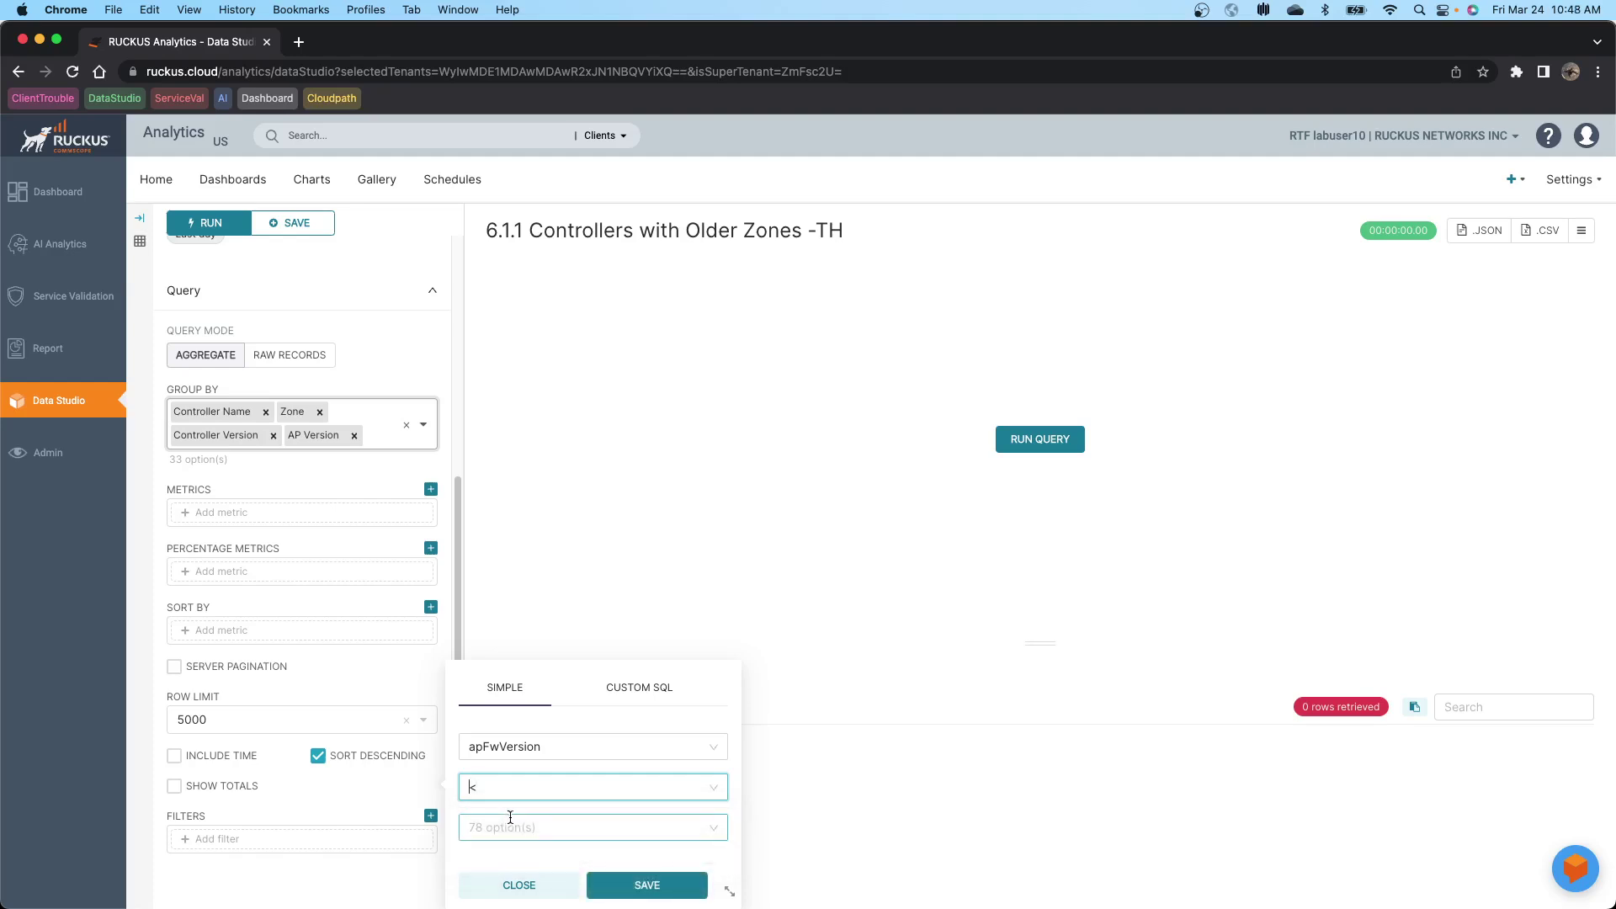
left_click(510, 817)
type("6.")
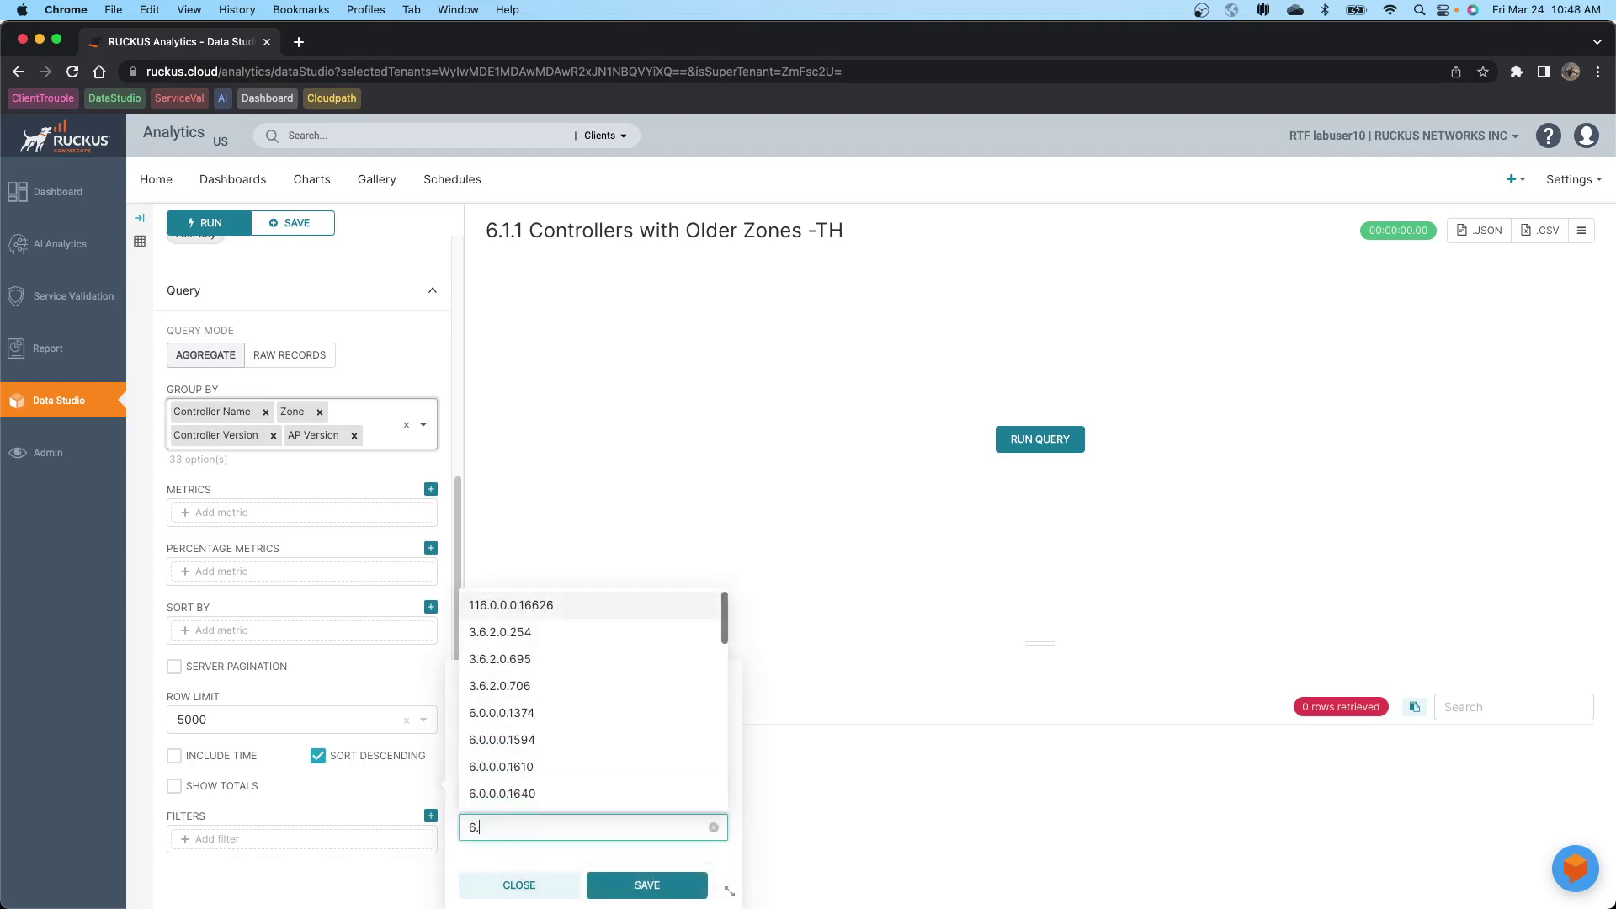
type("1.1")
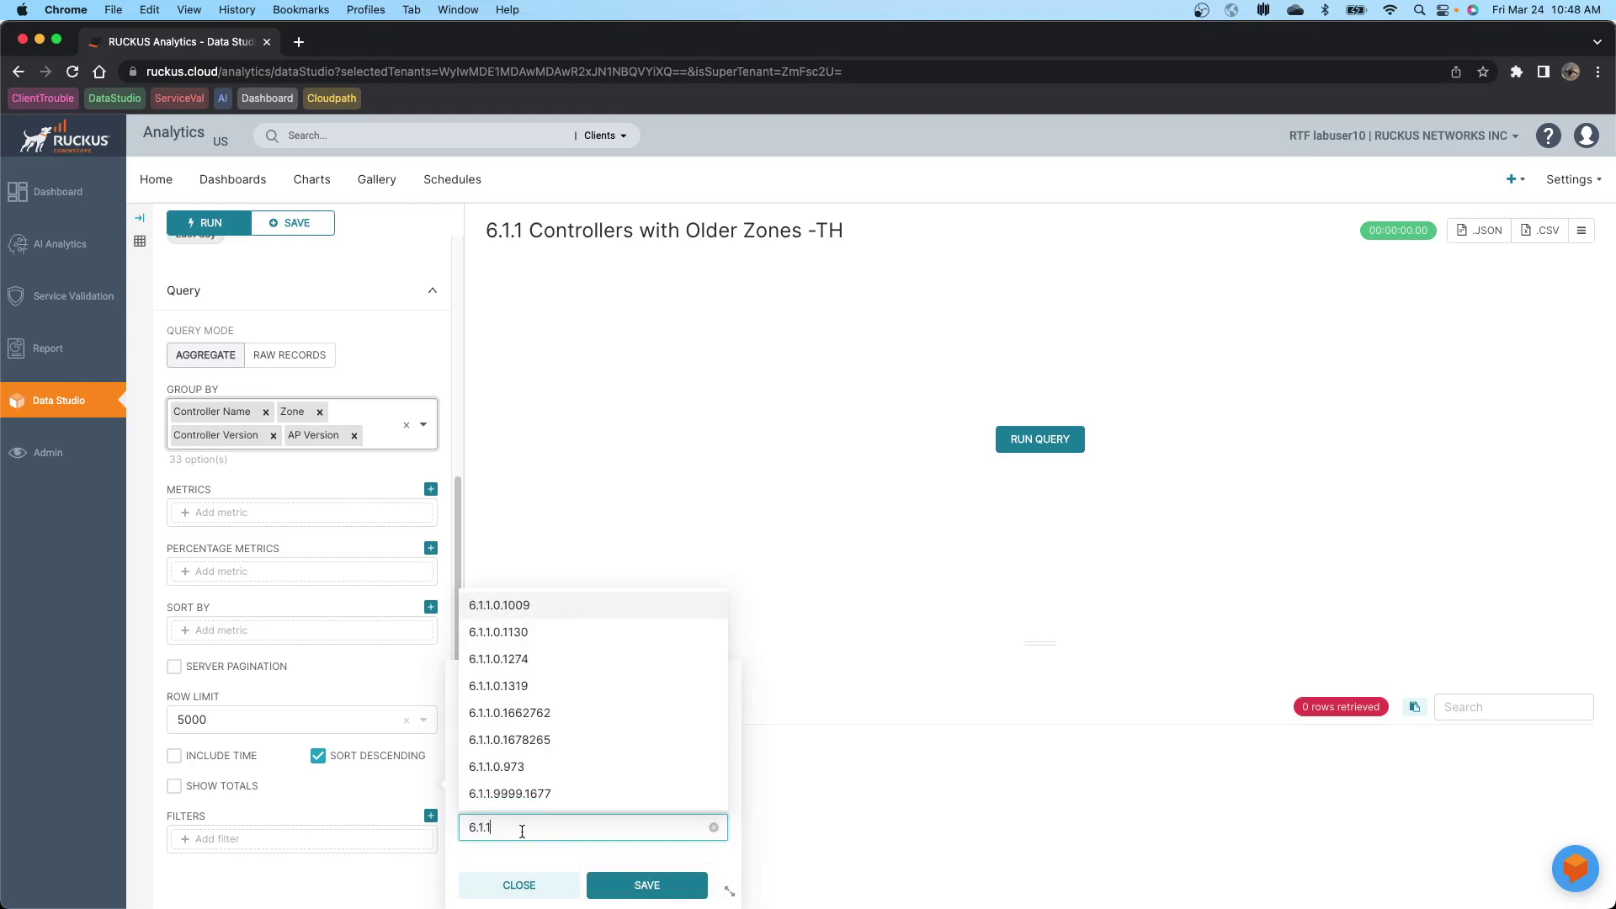
left_click(644, 883)
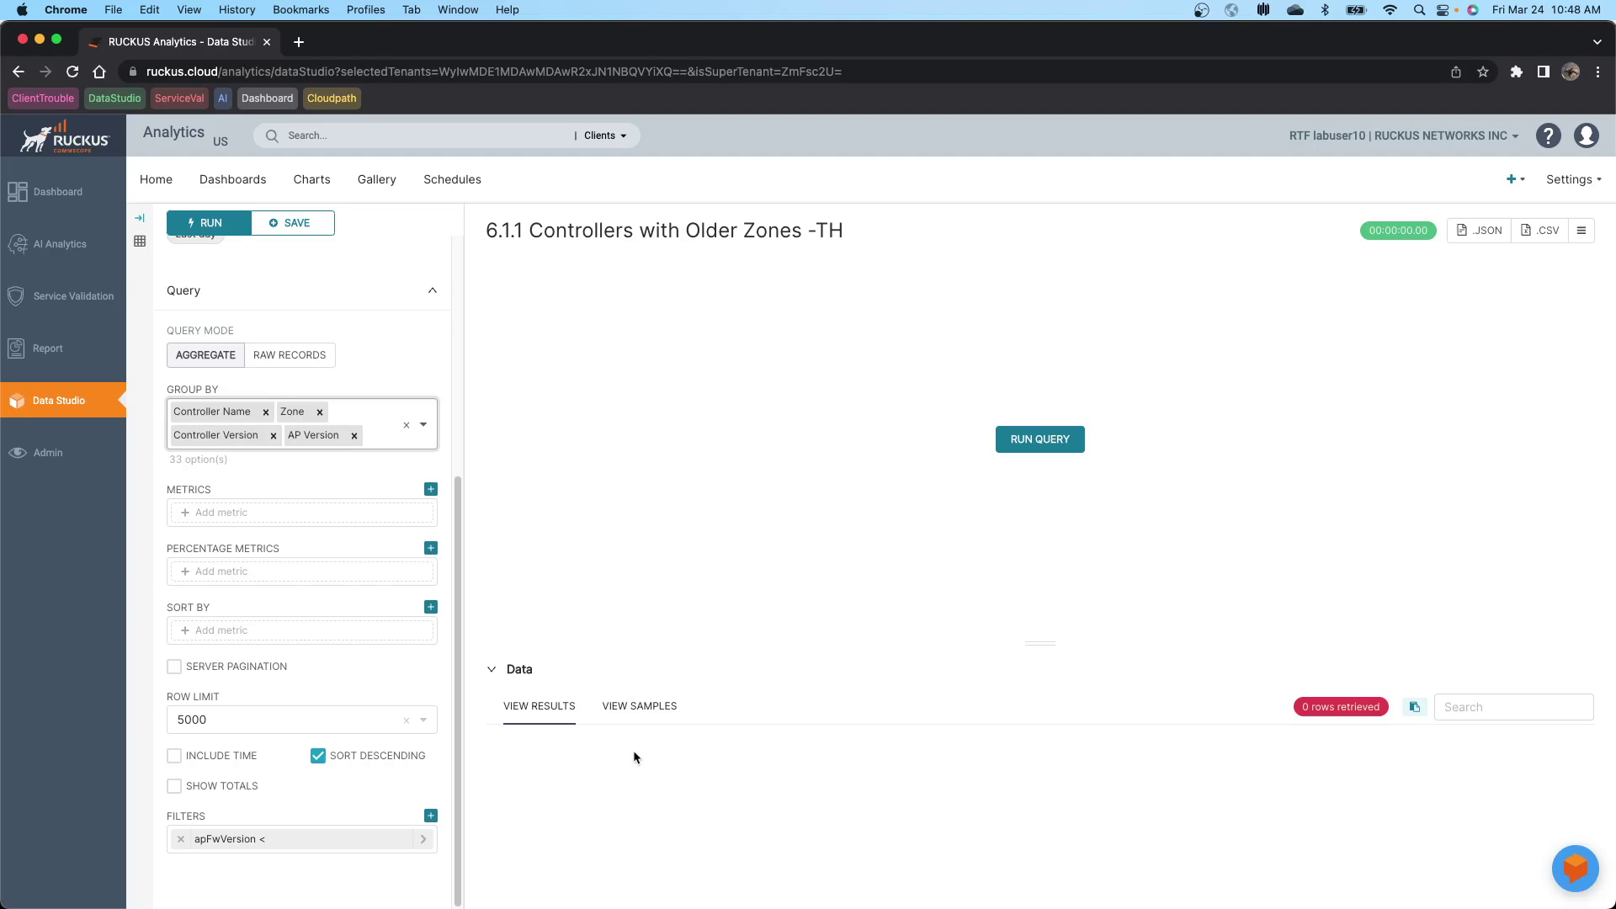
Step: Add a second filter on Controller Version (ctrlFwVersion) with >=, trying 6.1.1 as its value, and run the query
left_click(431, 816)
left_click(521, 748)
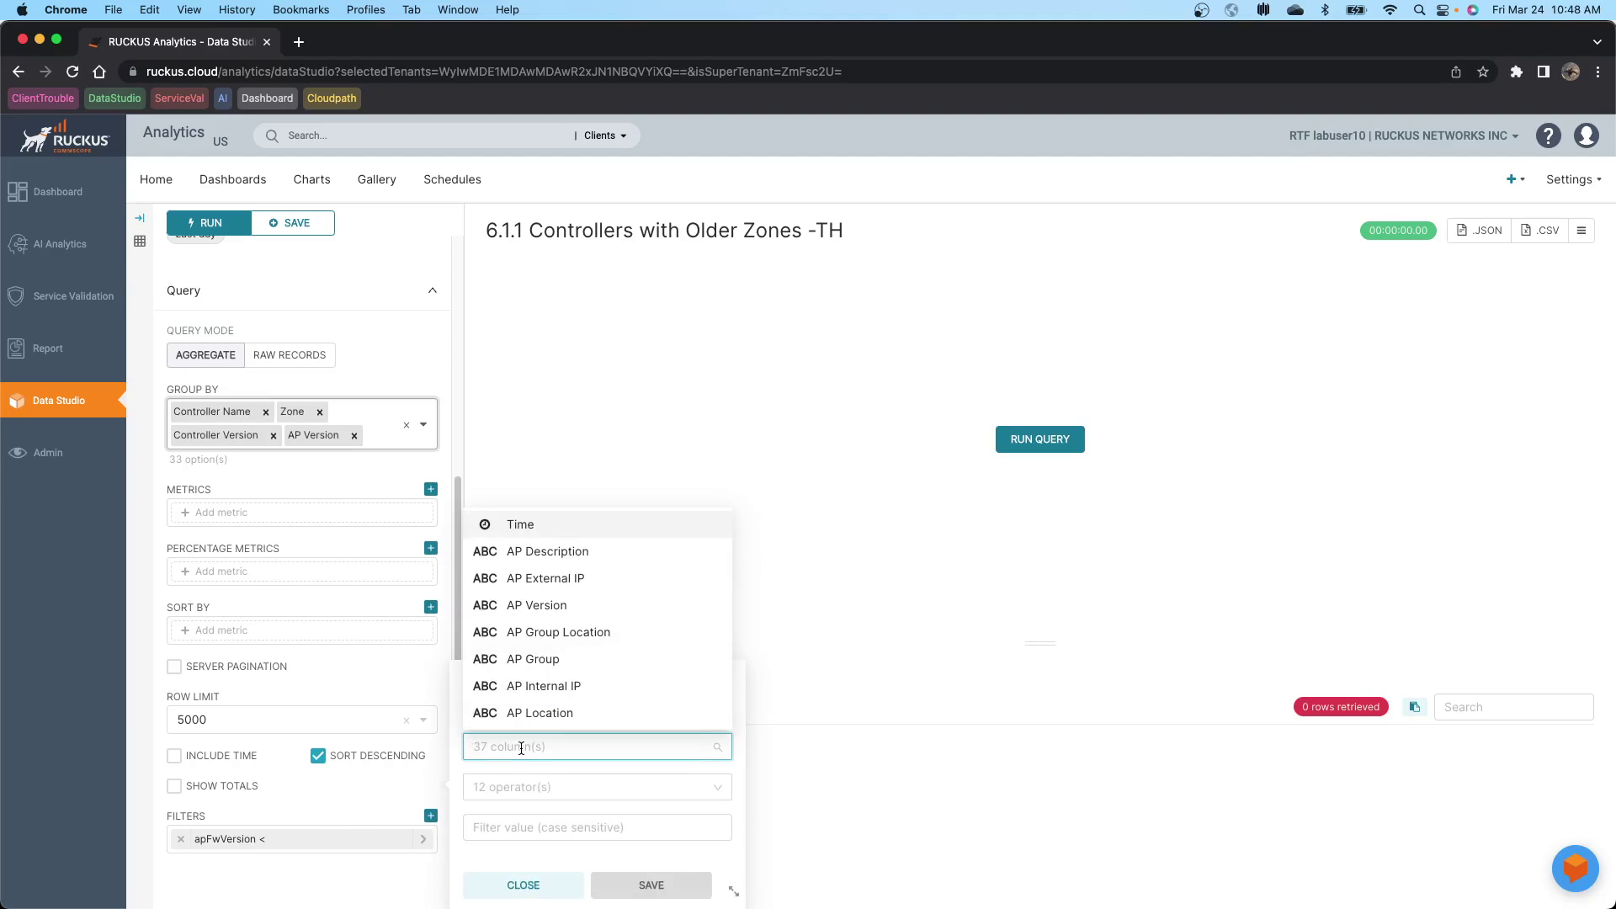
scroll(537, 688, "down", 3)
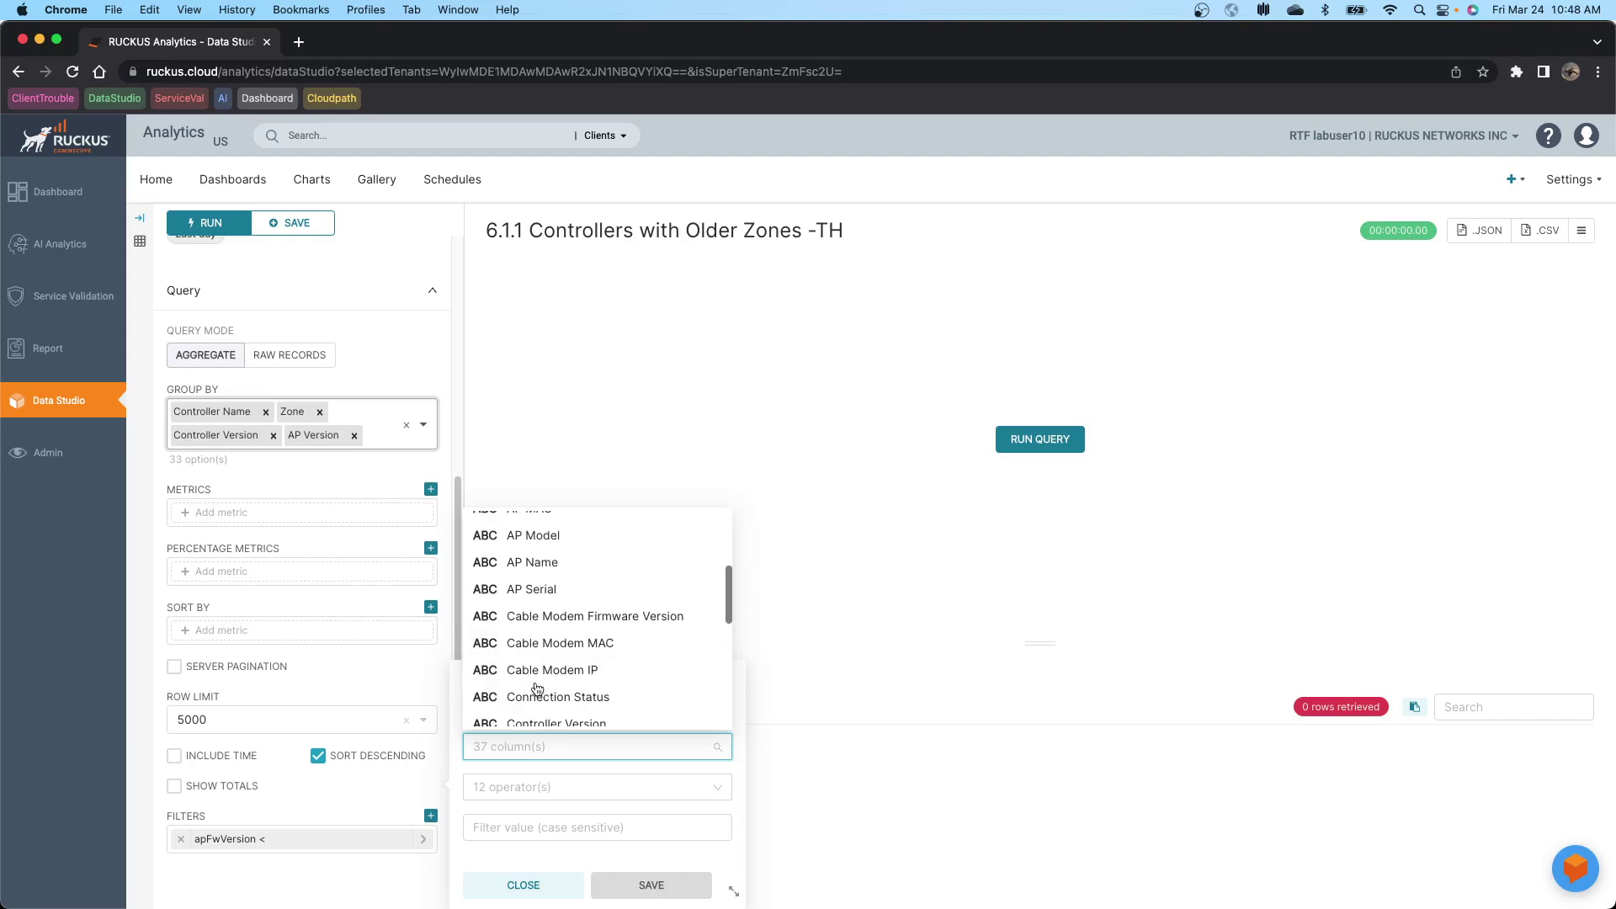
scroll(537, 689, "down", 1)
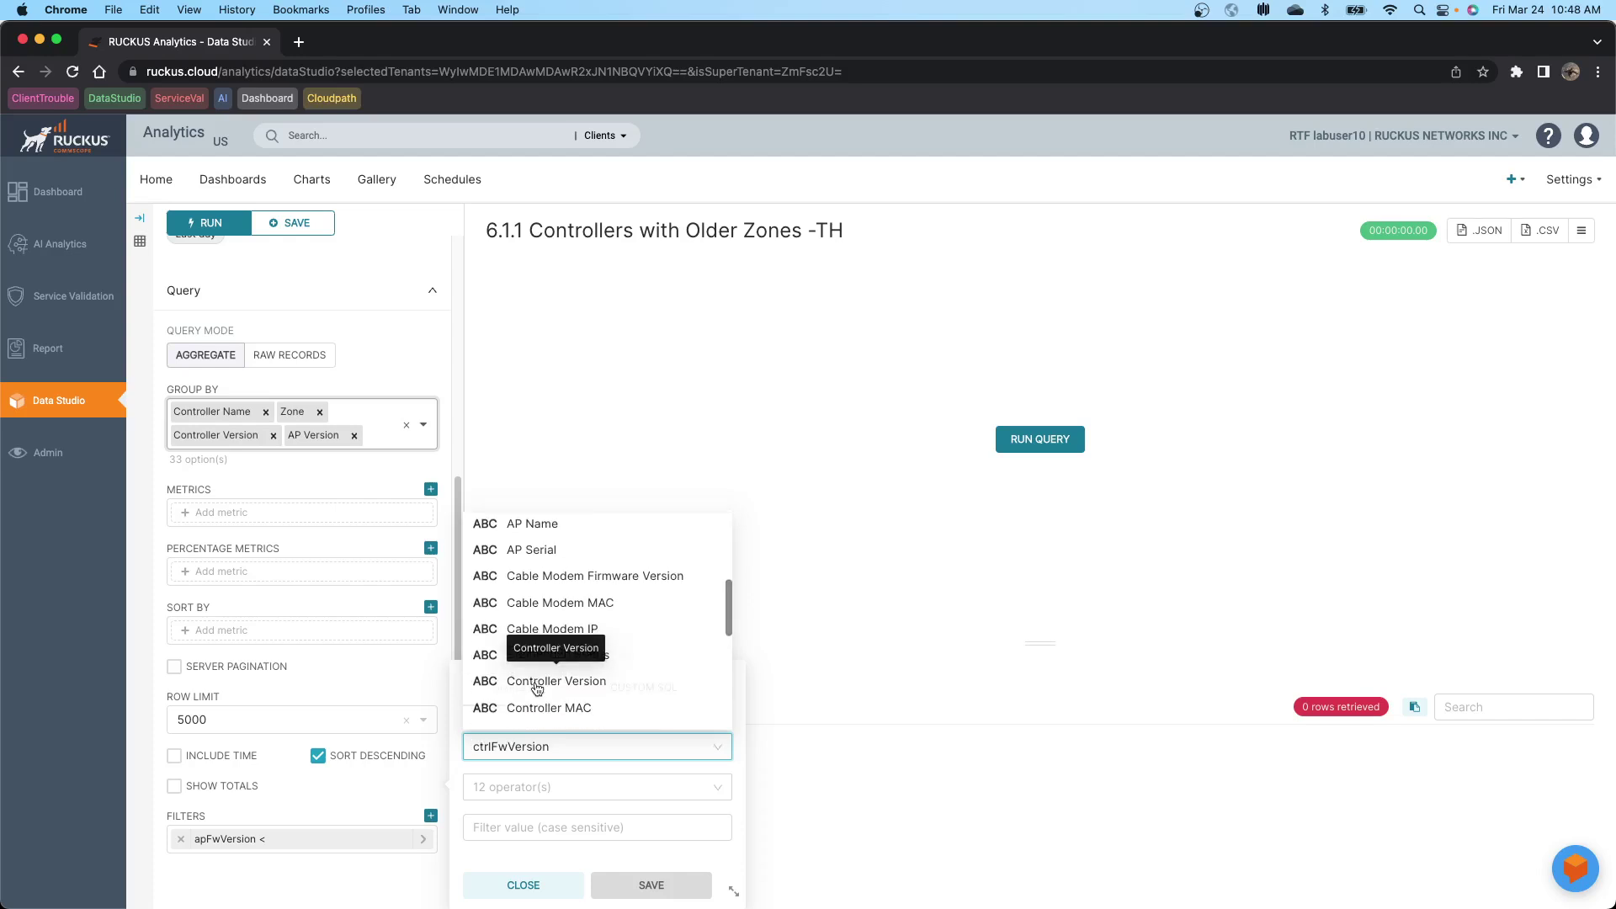
left_click(537, 684)
left_click(498, 786)
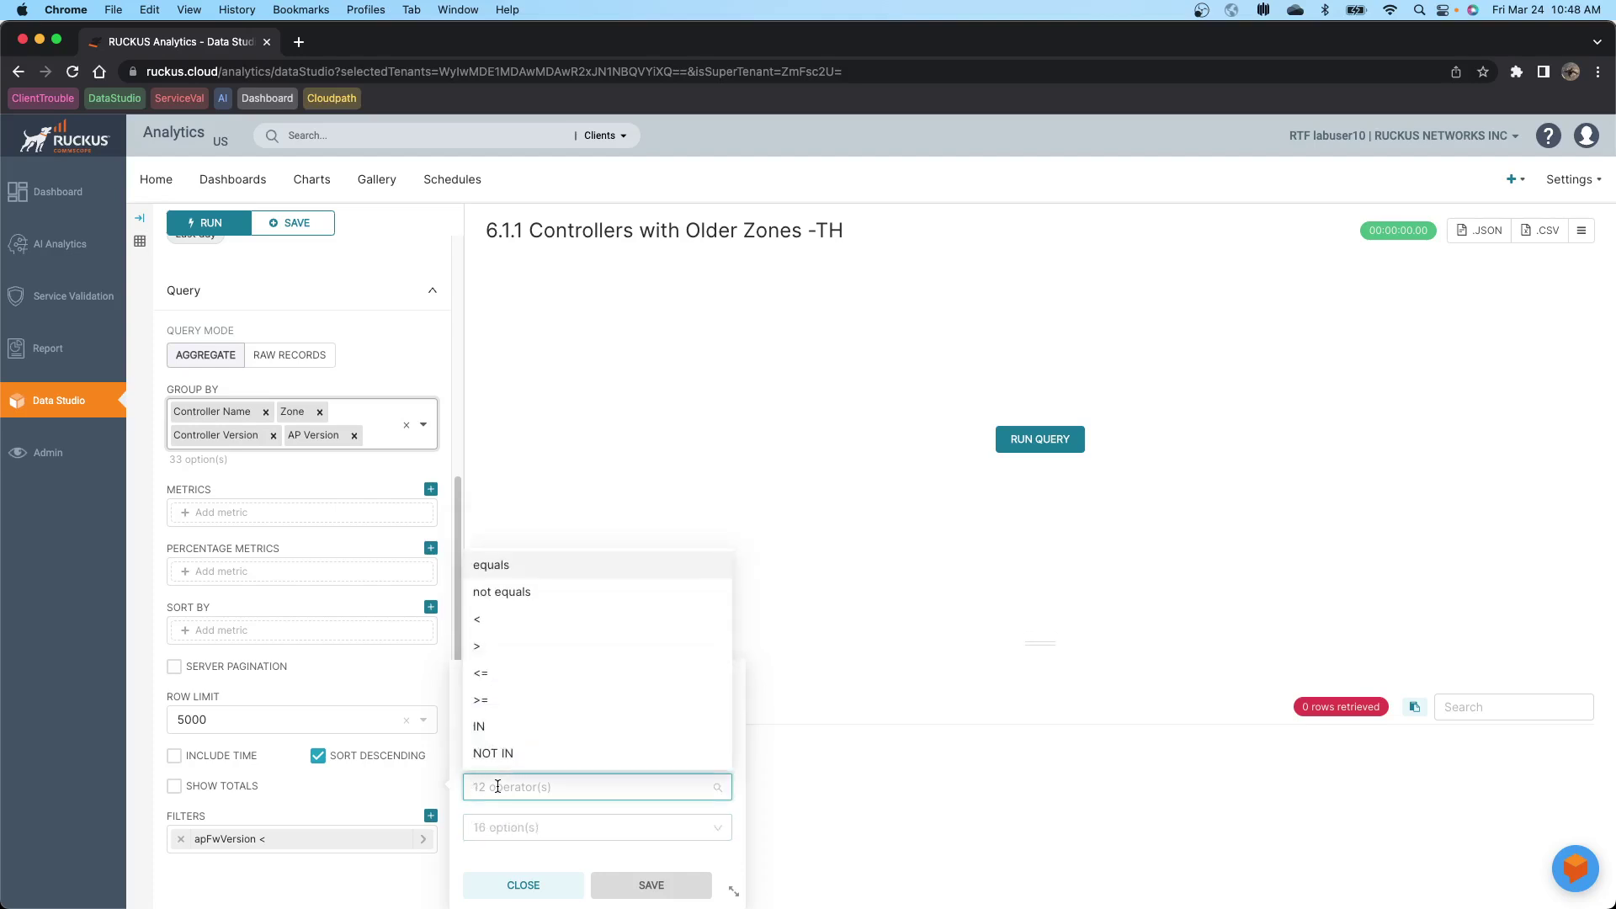
left_click(481, 701)
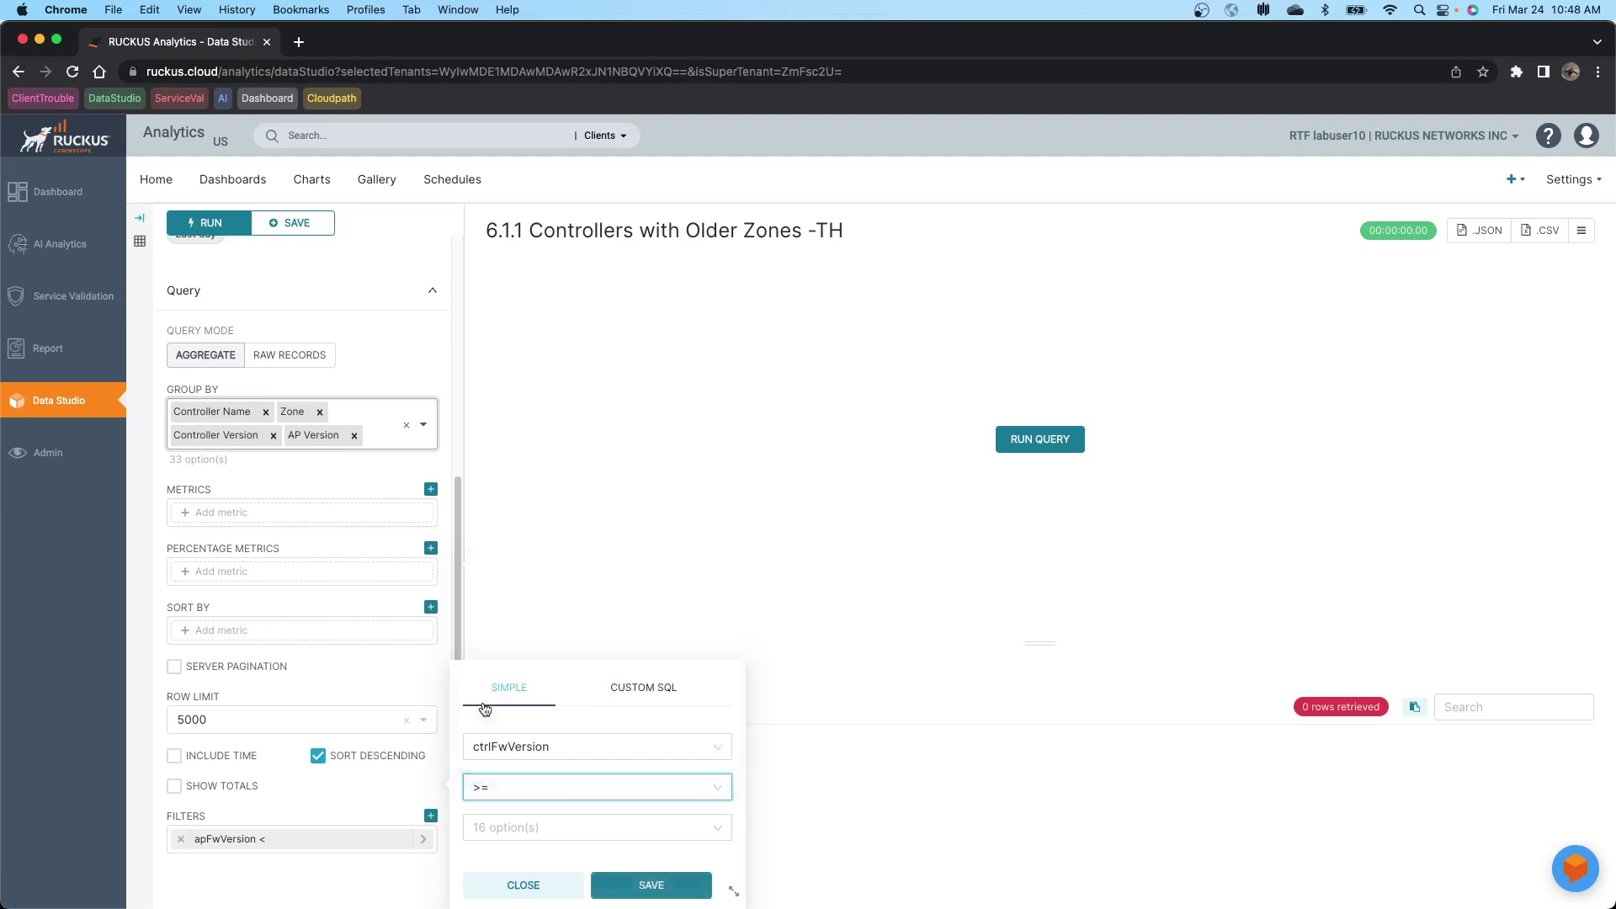
left_click(484, 829)
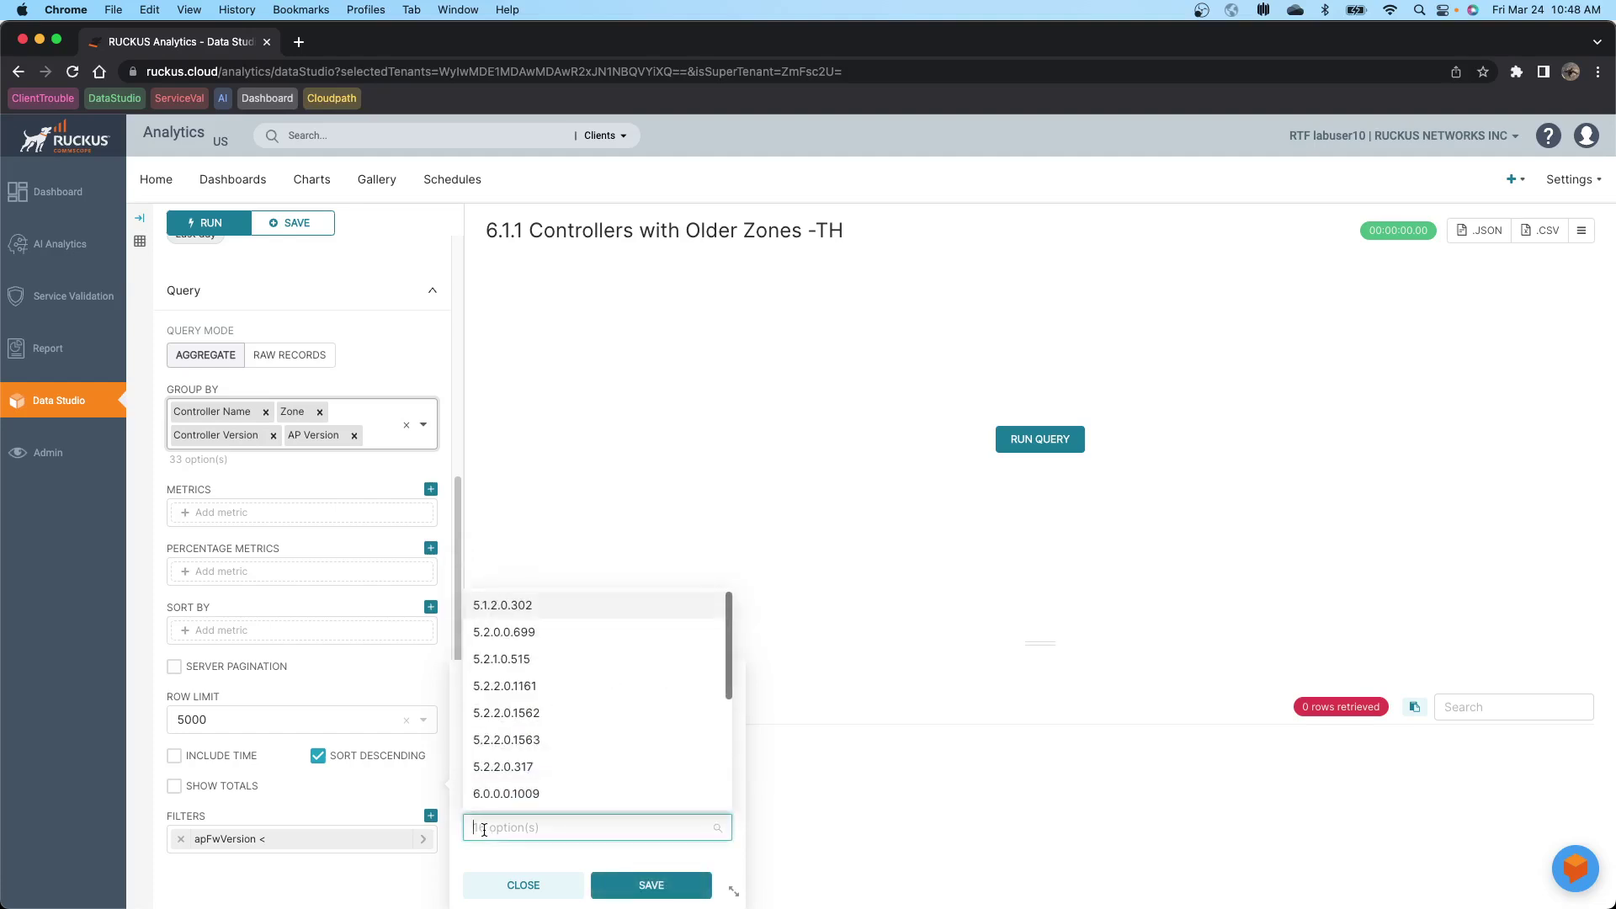
type("6.1.1")
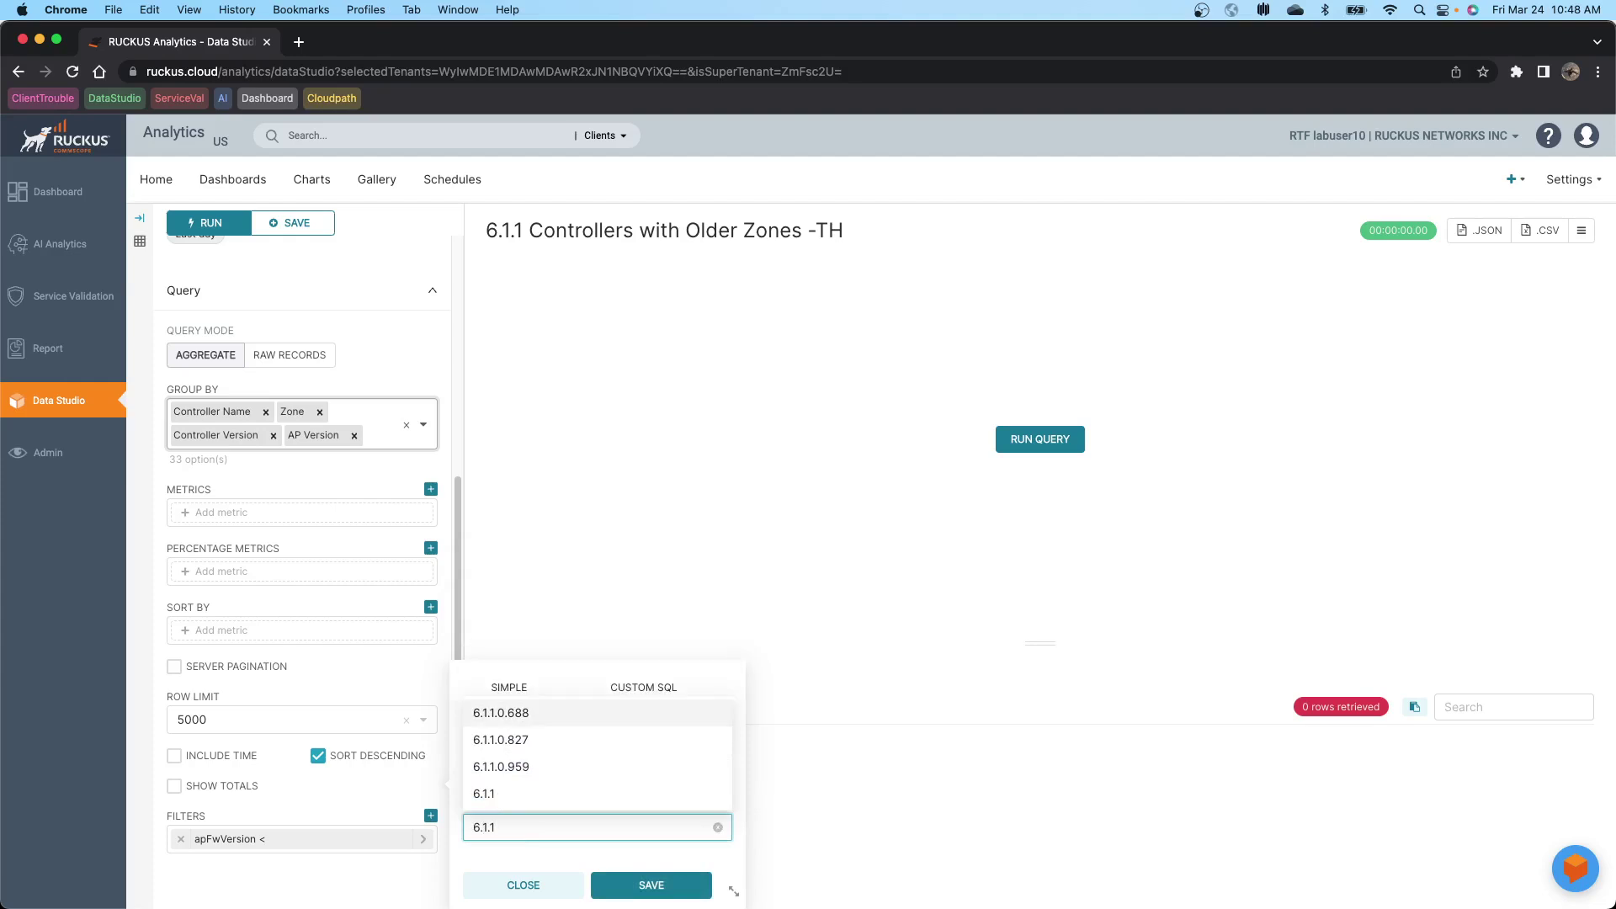
left_click(631, 884)
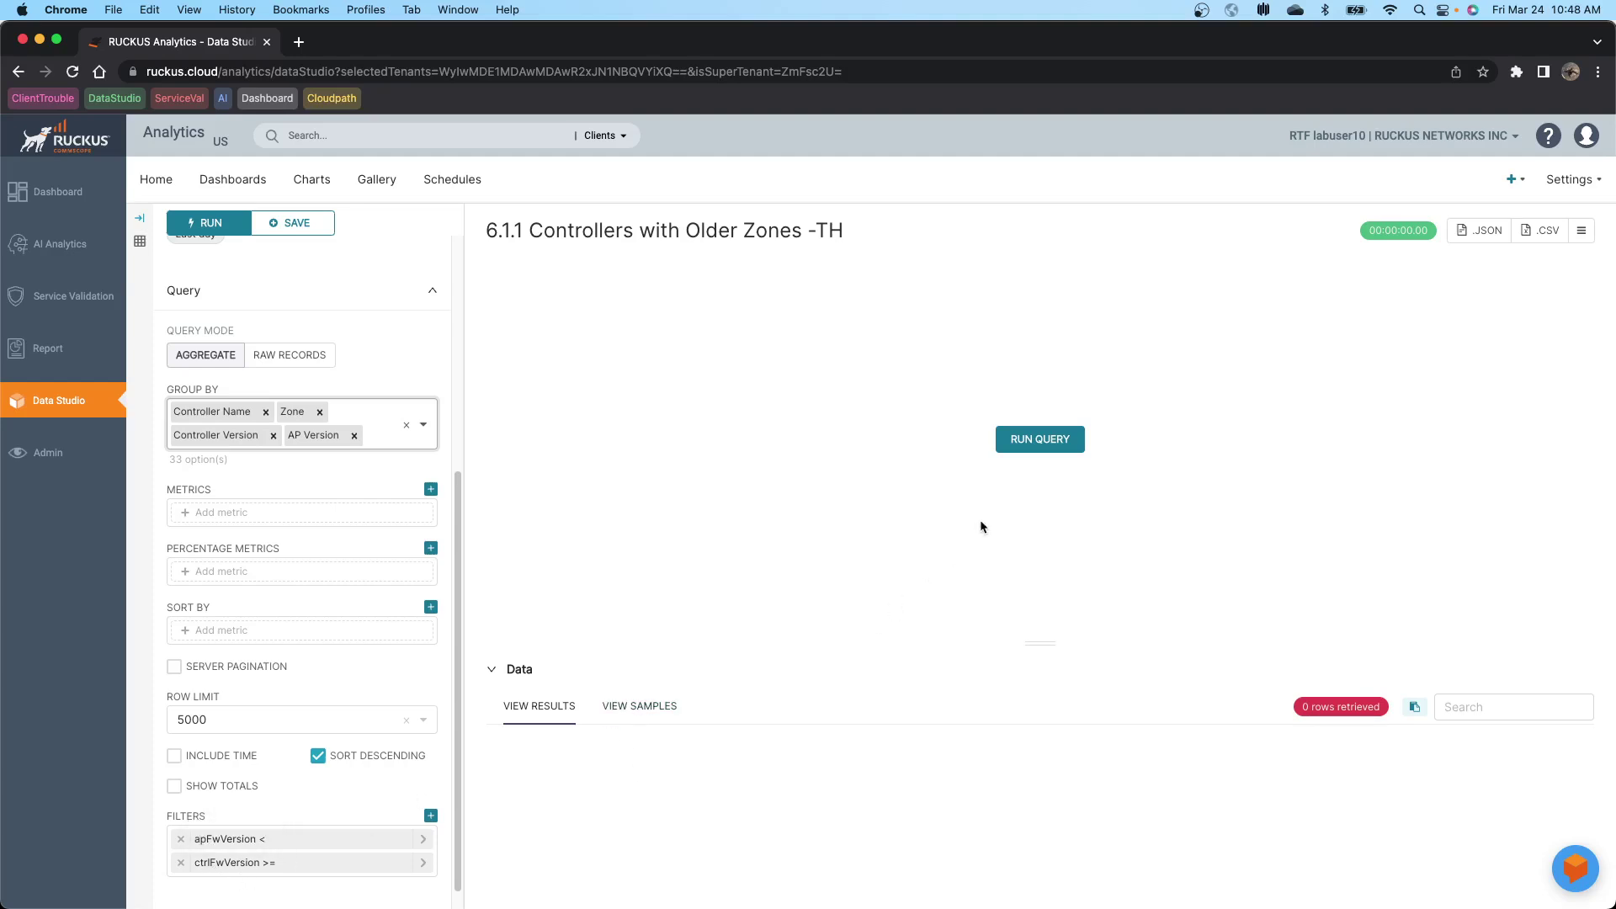
left_click(1024, 441)
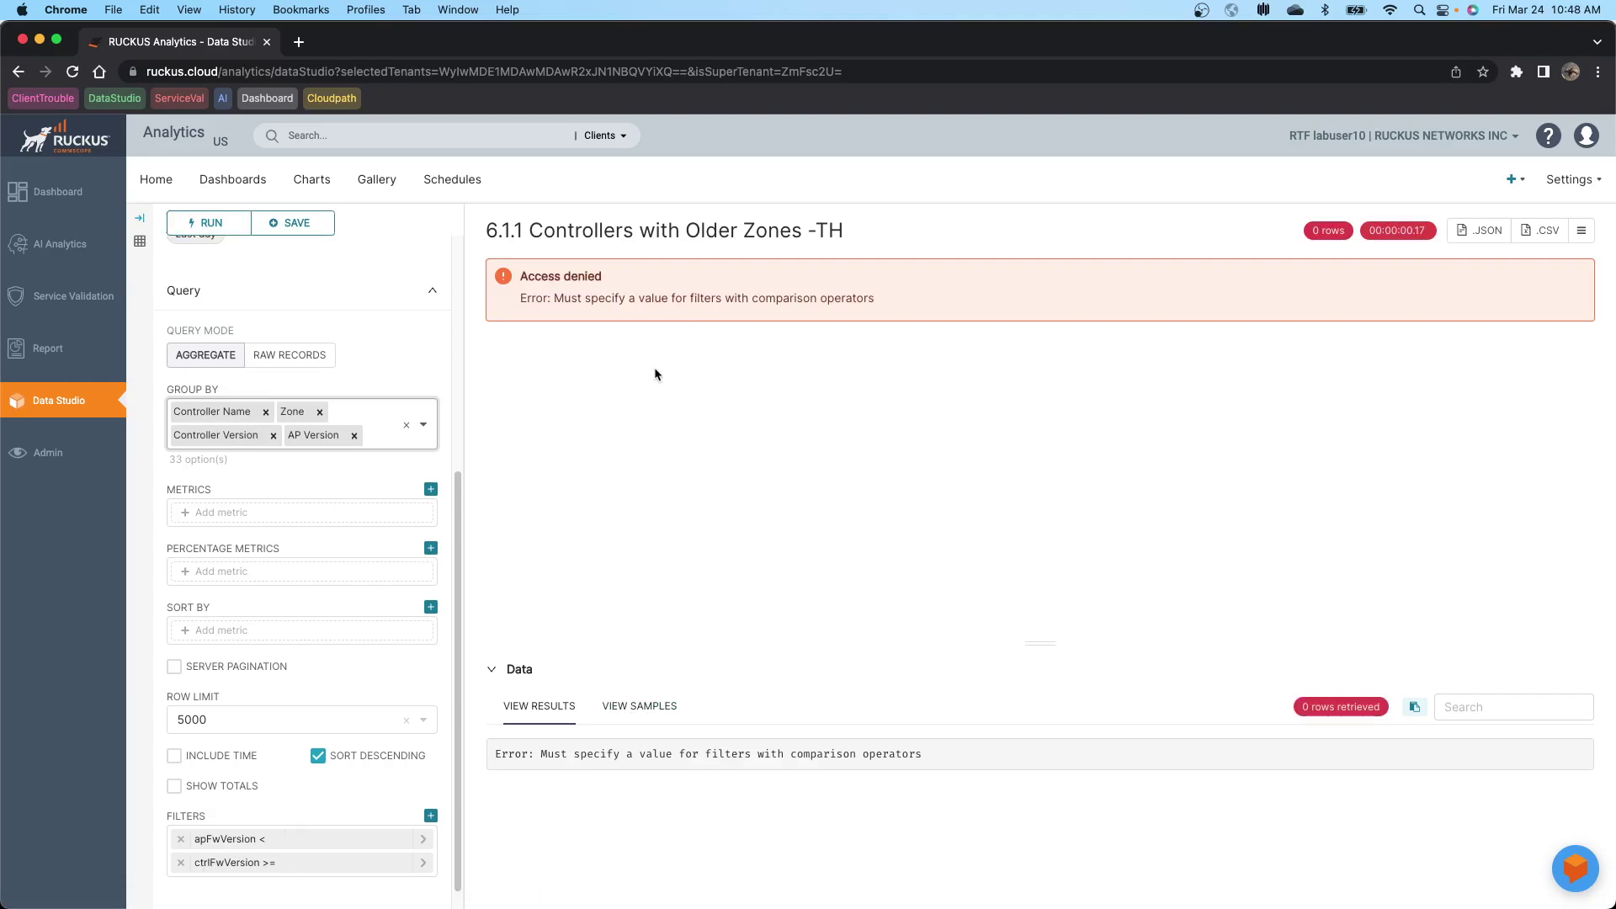
Step: Set the apFwVersion filter's comparison value to 6.1.1 and save the filter
left_click(236, 840)
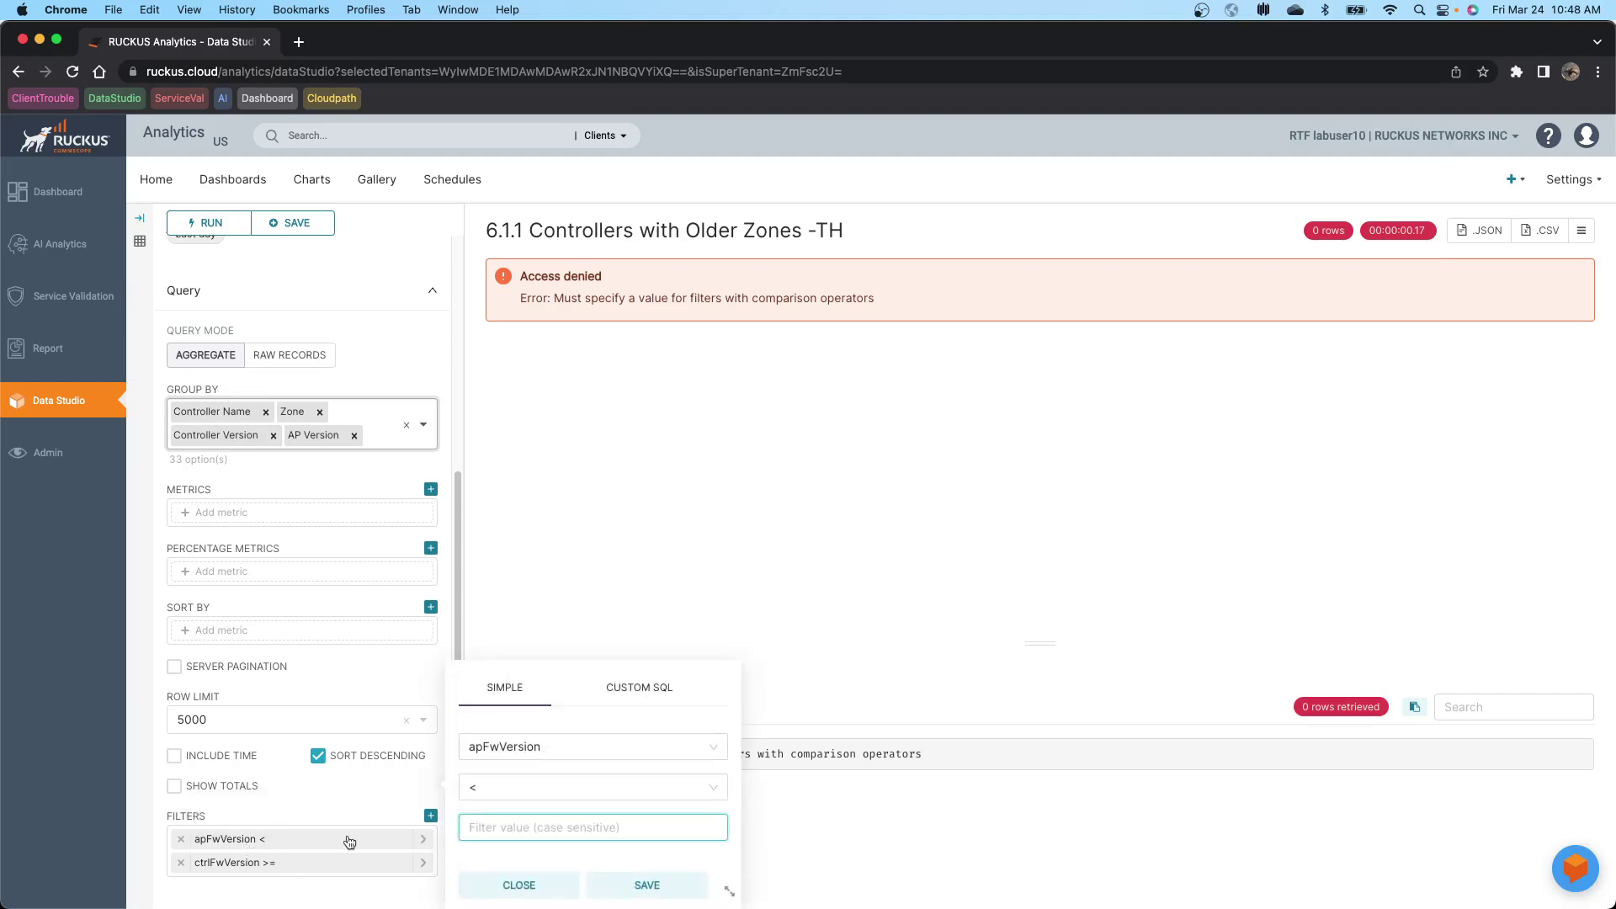
left_click(488, 825)
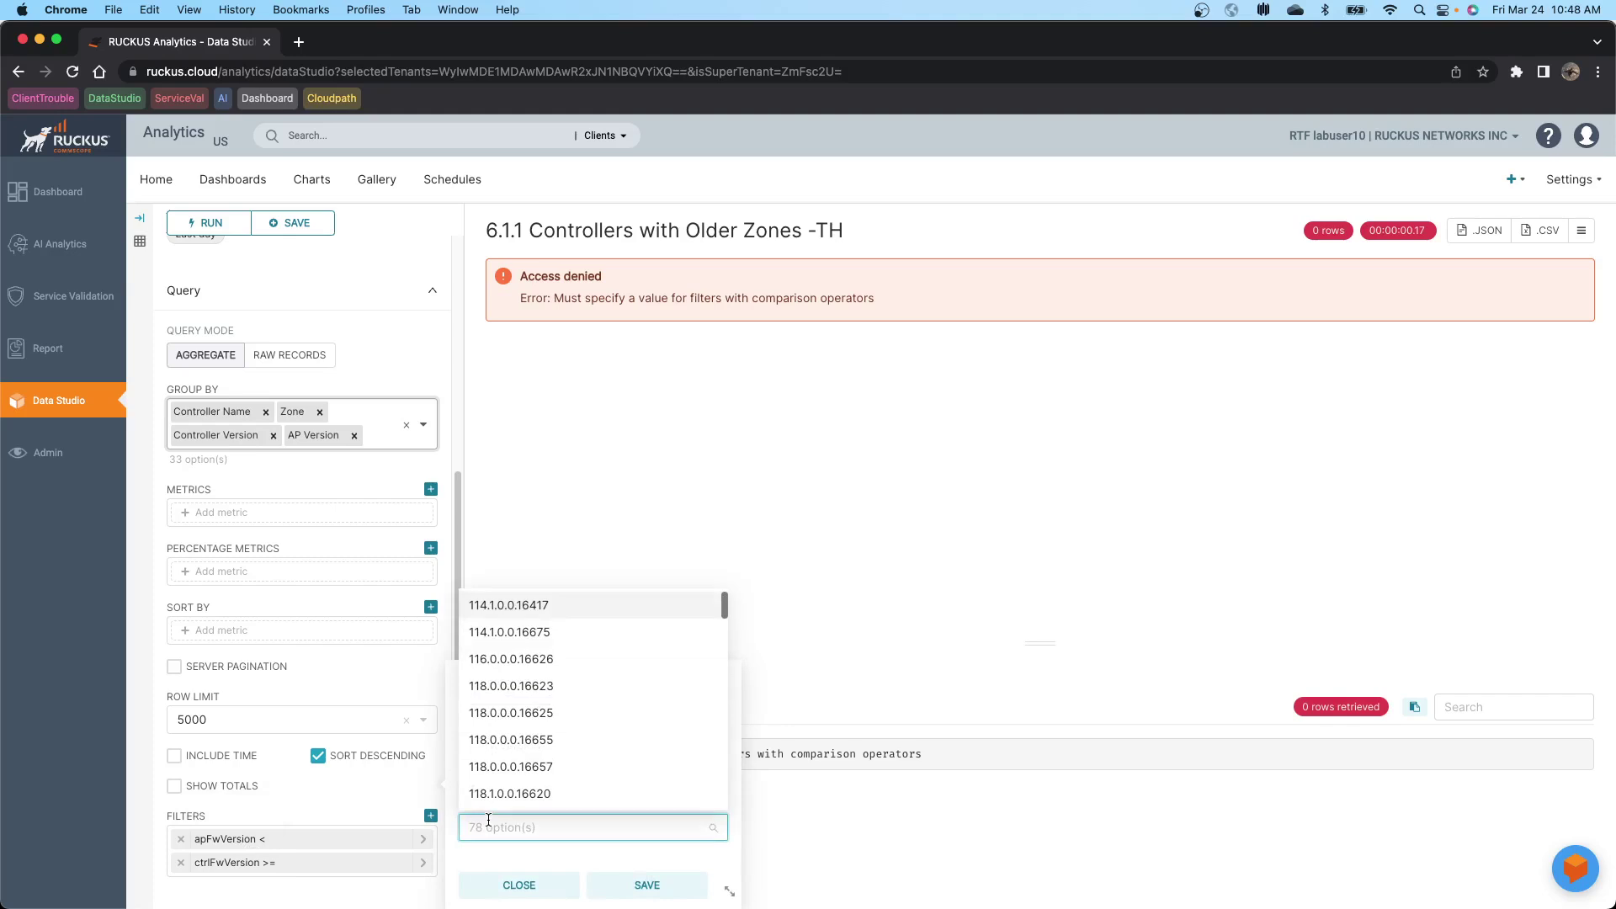
type("6.1.1")
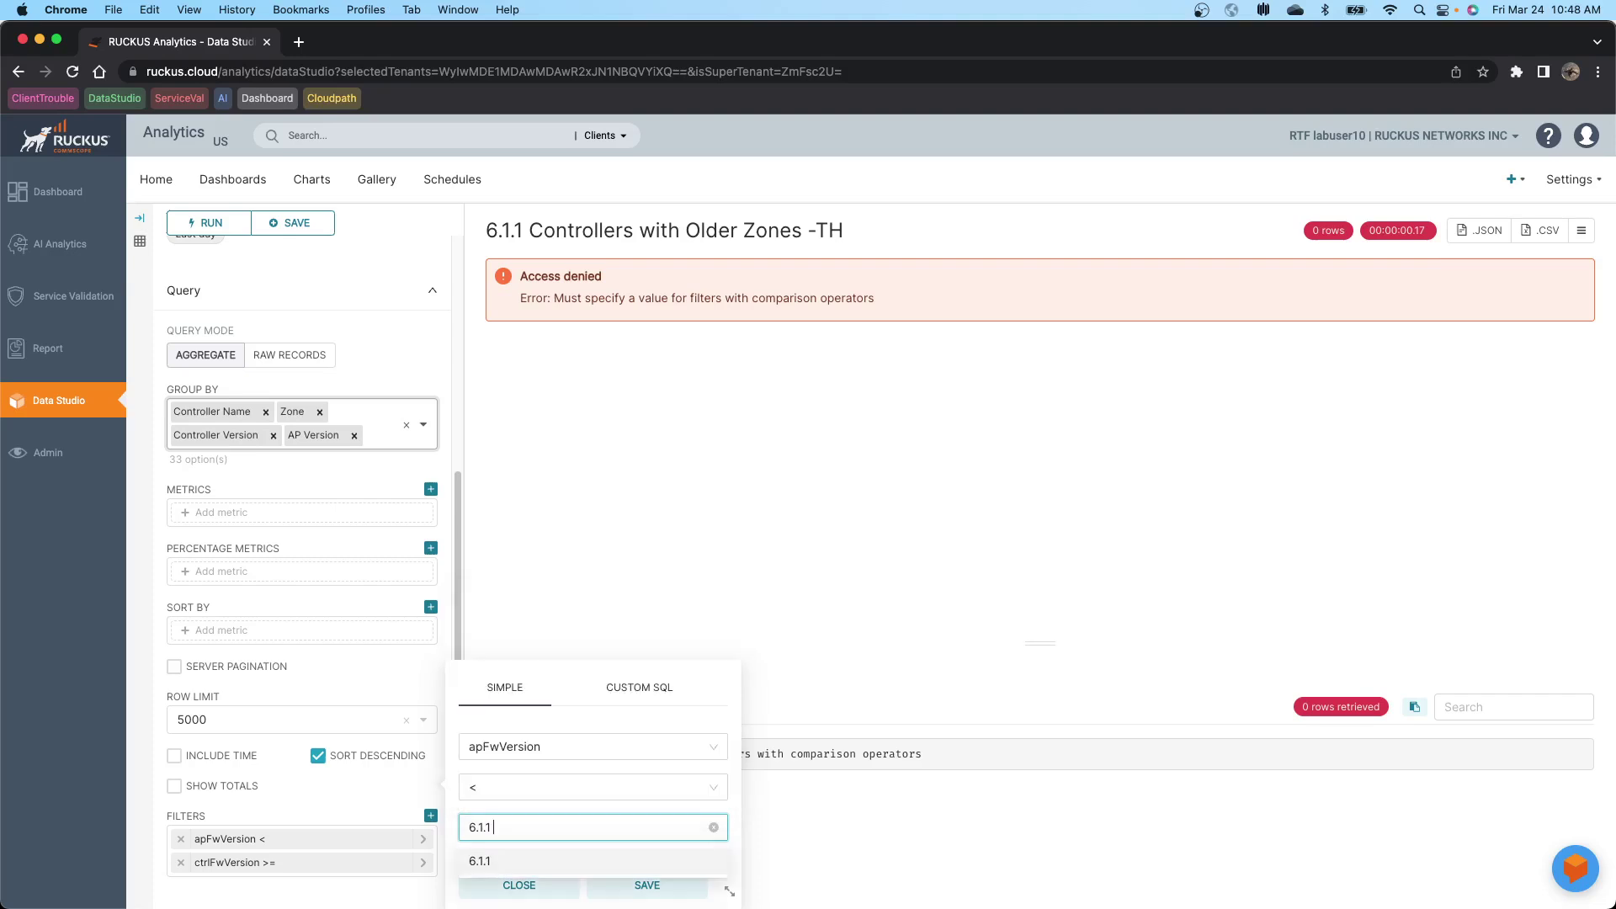
left_click(502, 863)
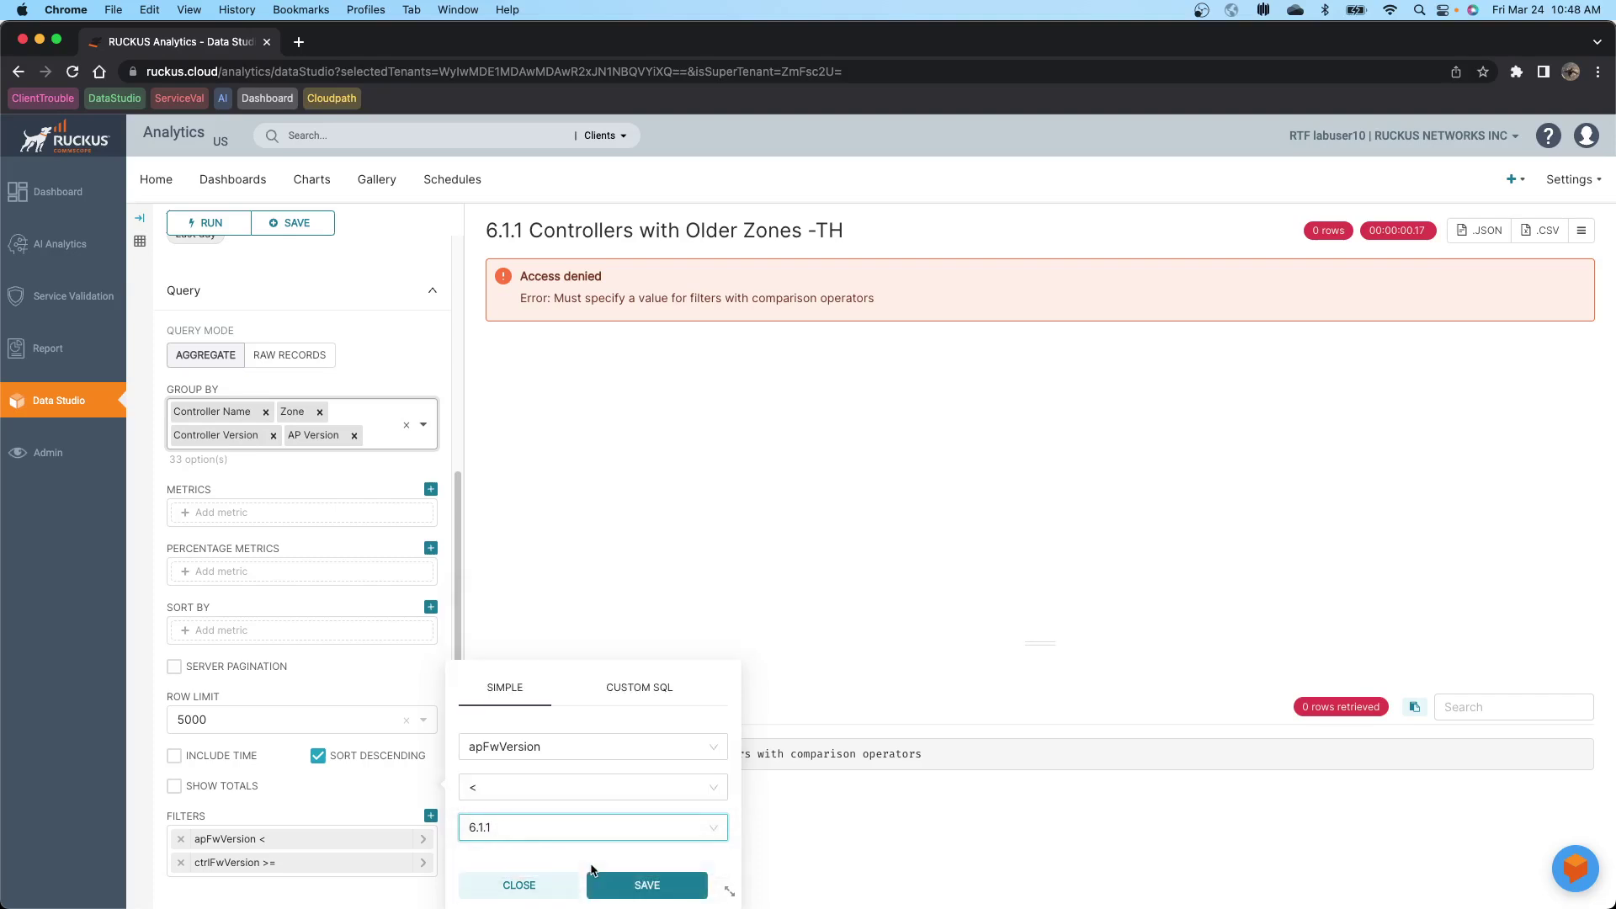
left_click(644, 886)
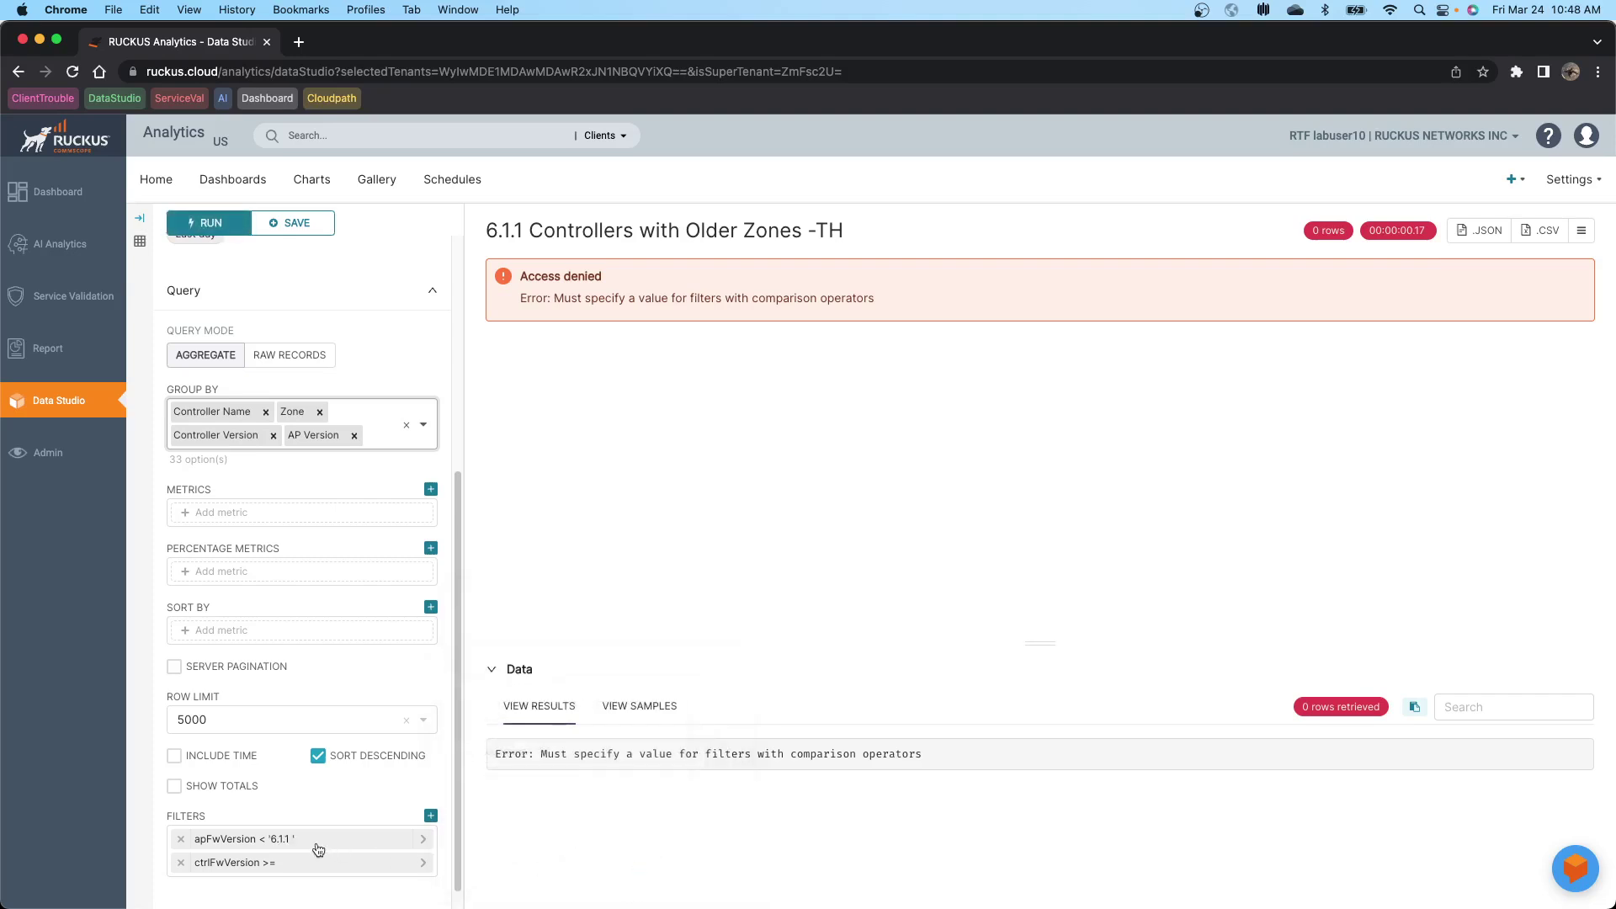
Step: Set the ctrlFwVersion filter's comparison value to 6.1.1 and save the filter
left_click(237, 869)
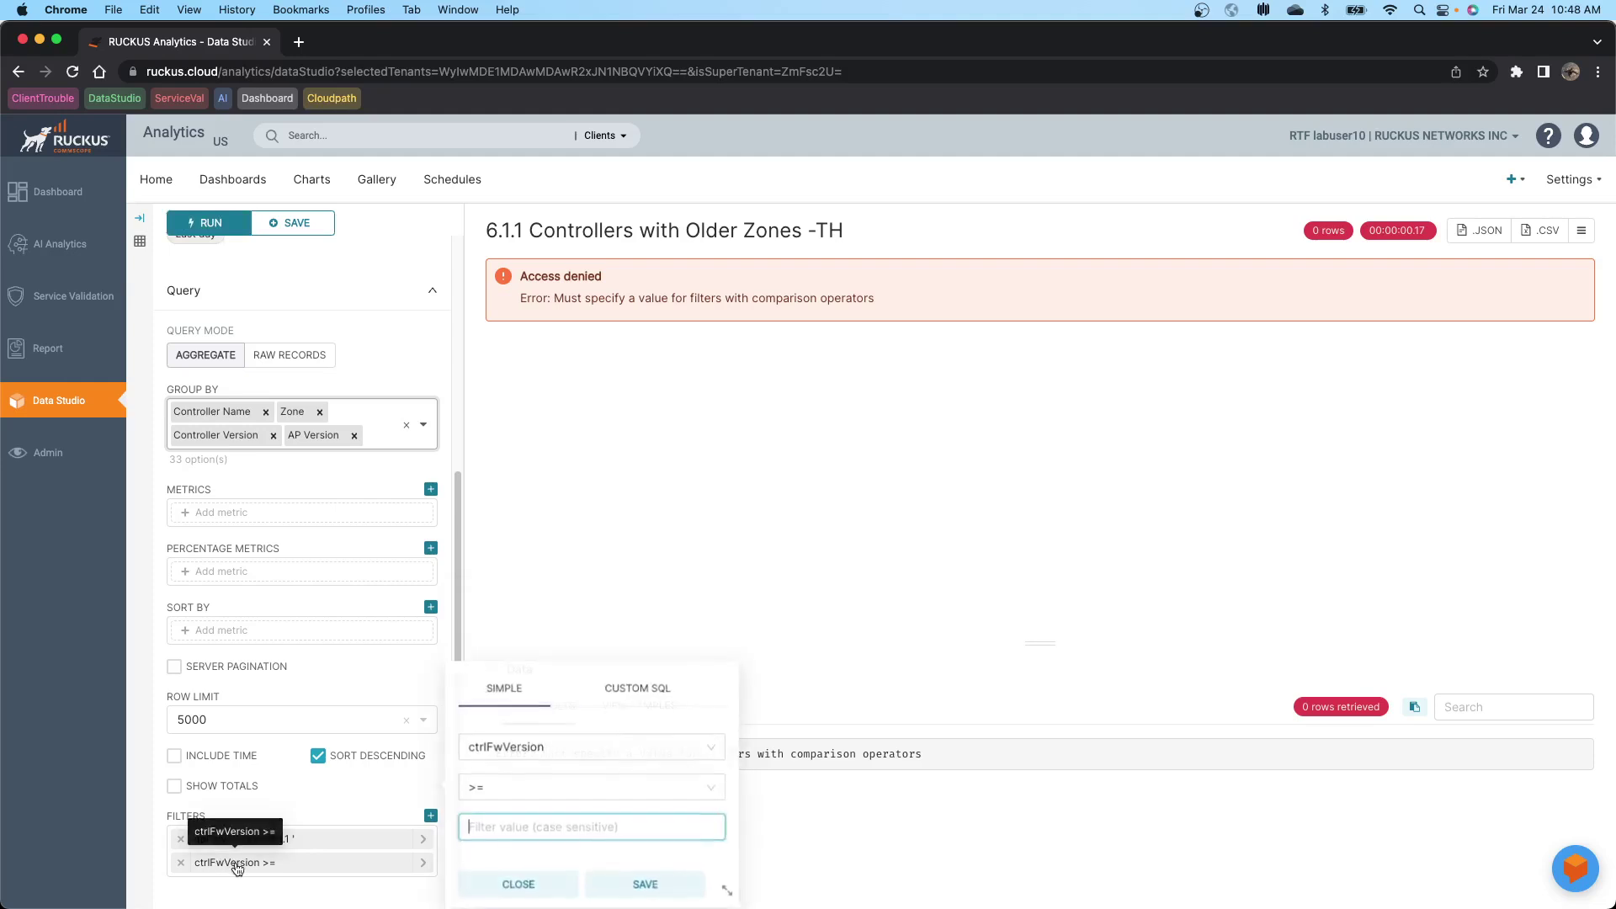
left_click(504, 827)
type("6.1.1")
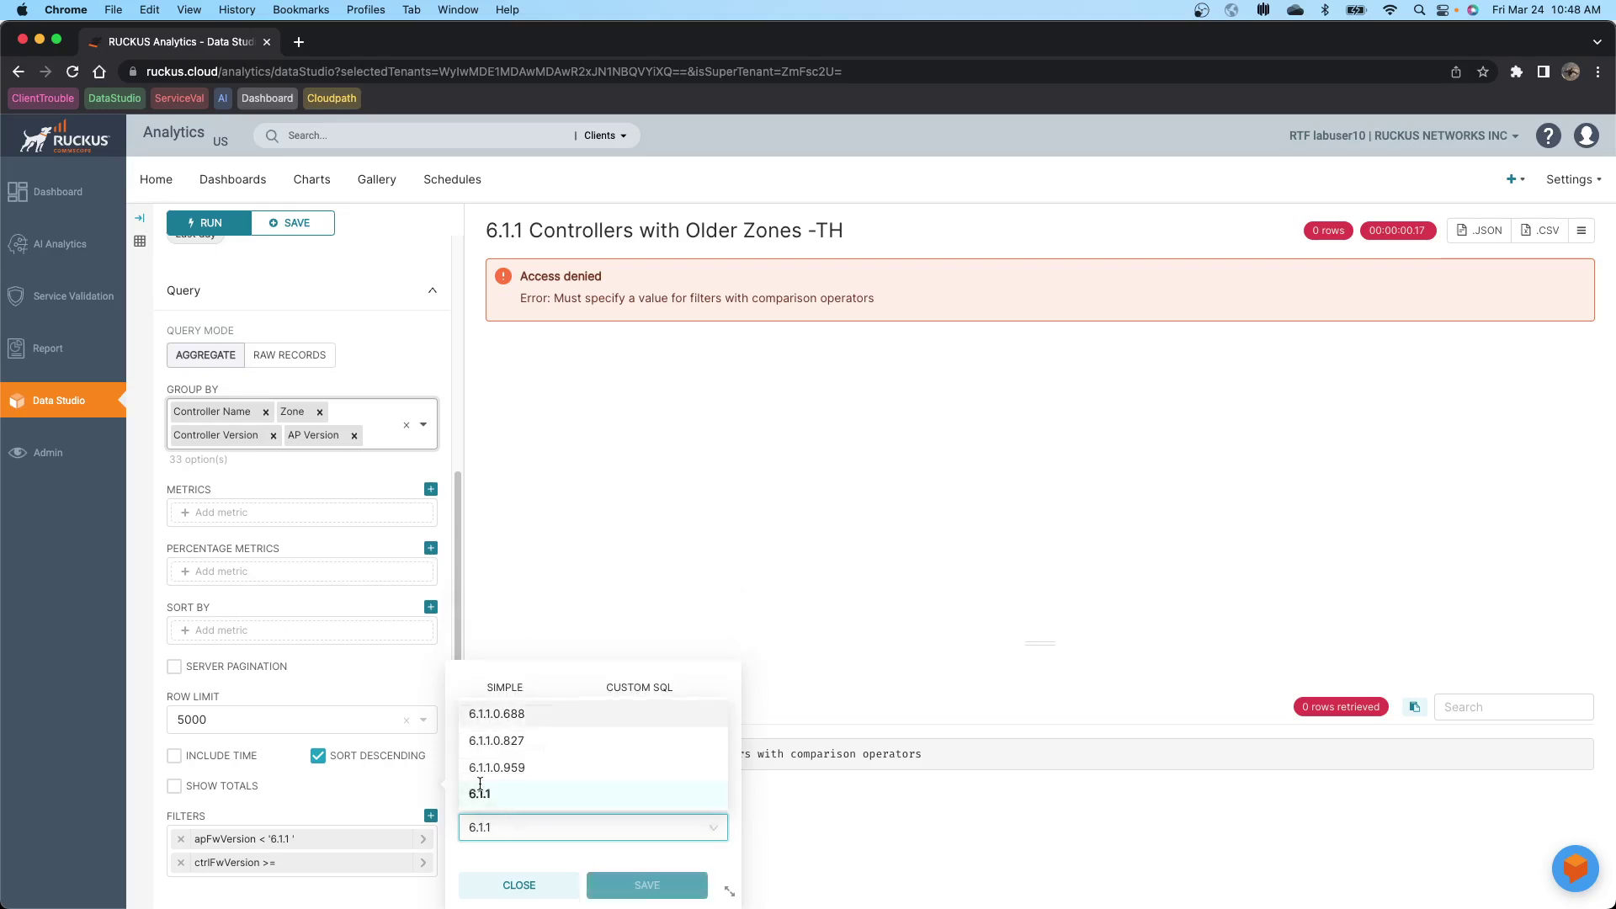
left_click(482, 793)
left_click(627, 887)
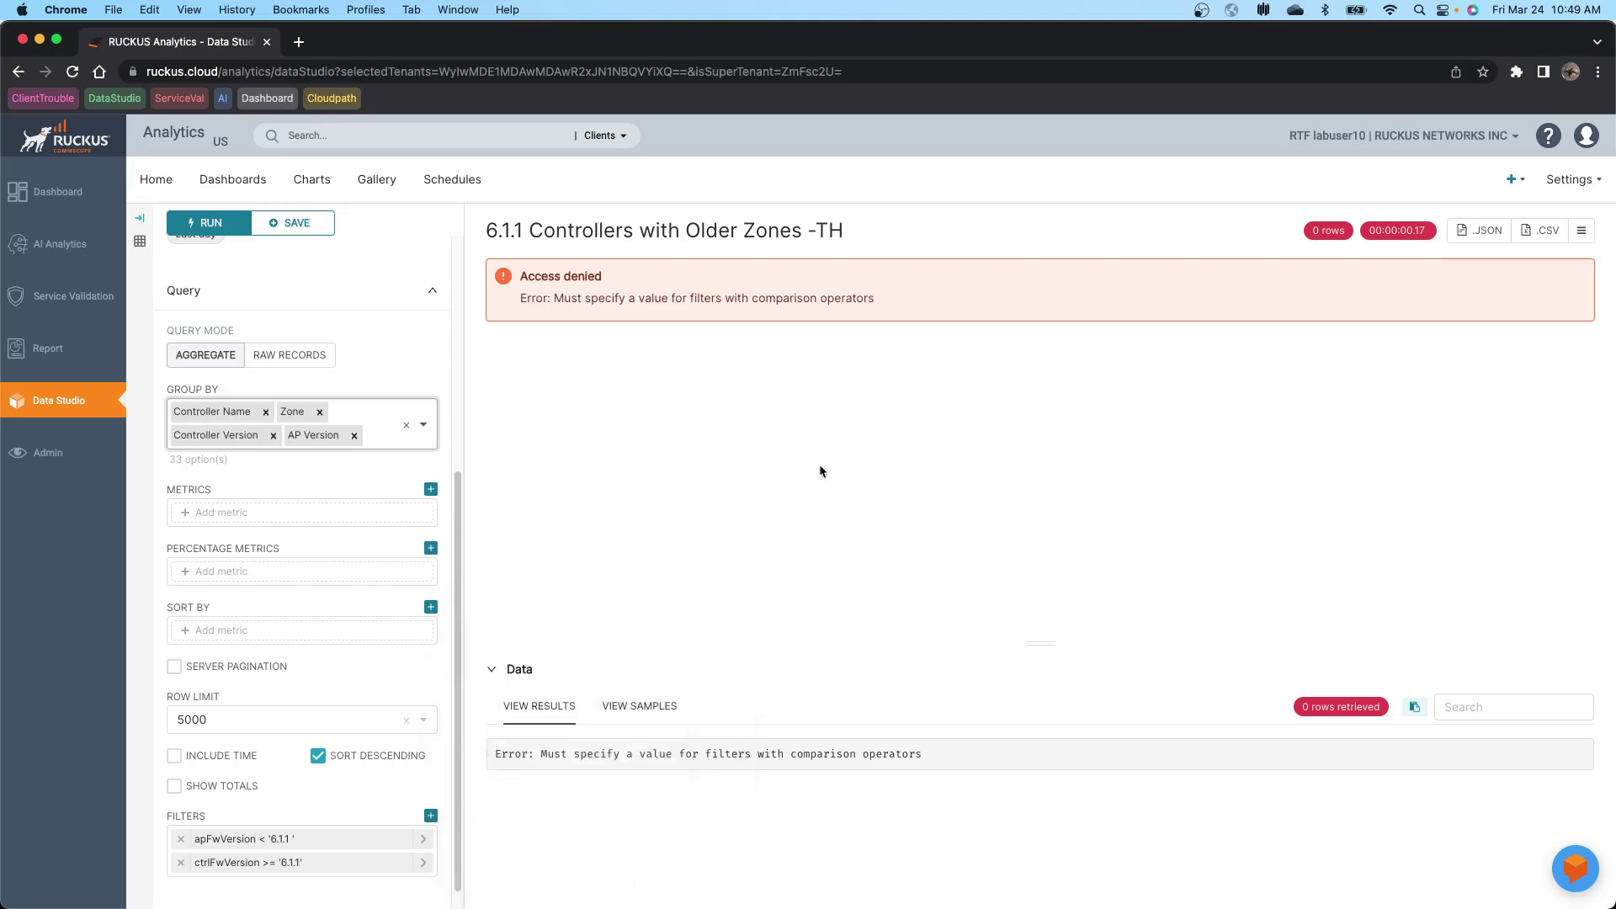
Step: Run the filtered query and save the chart as "6.1.1 Controllers with Older Zones -TH" without adding it to a dashboard
left_click(210, 223)
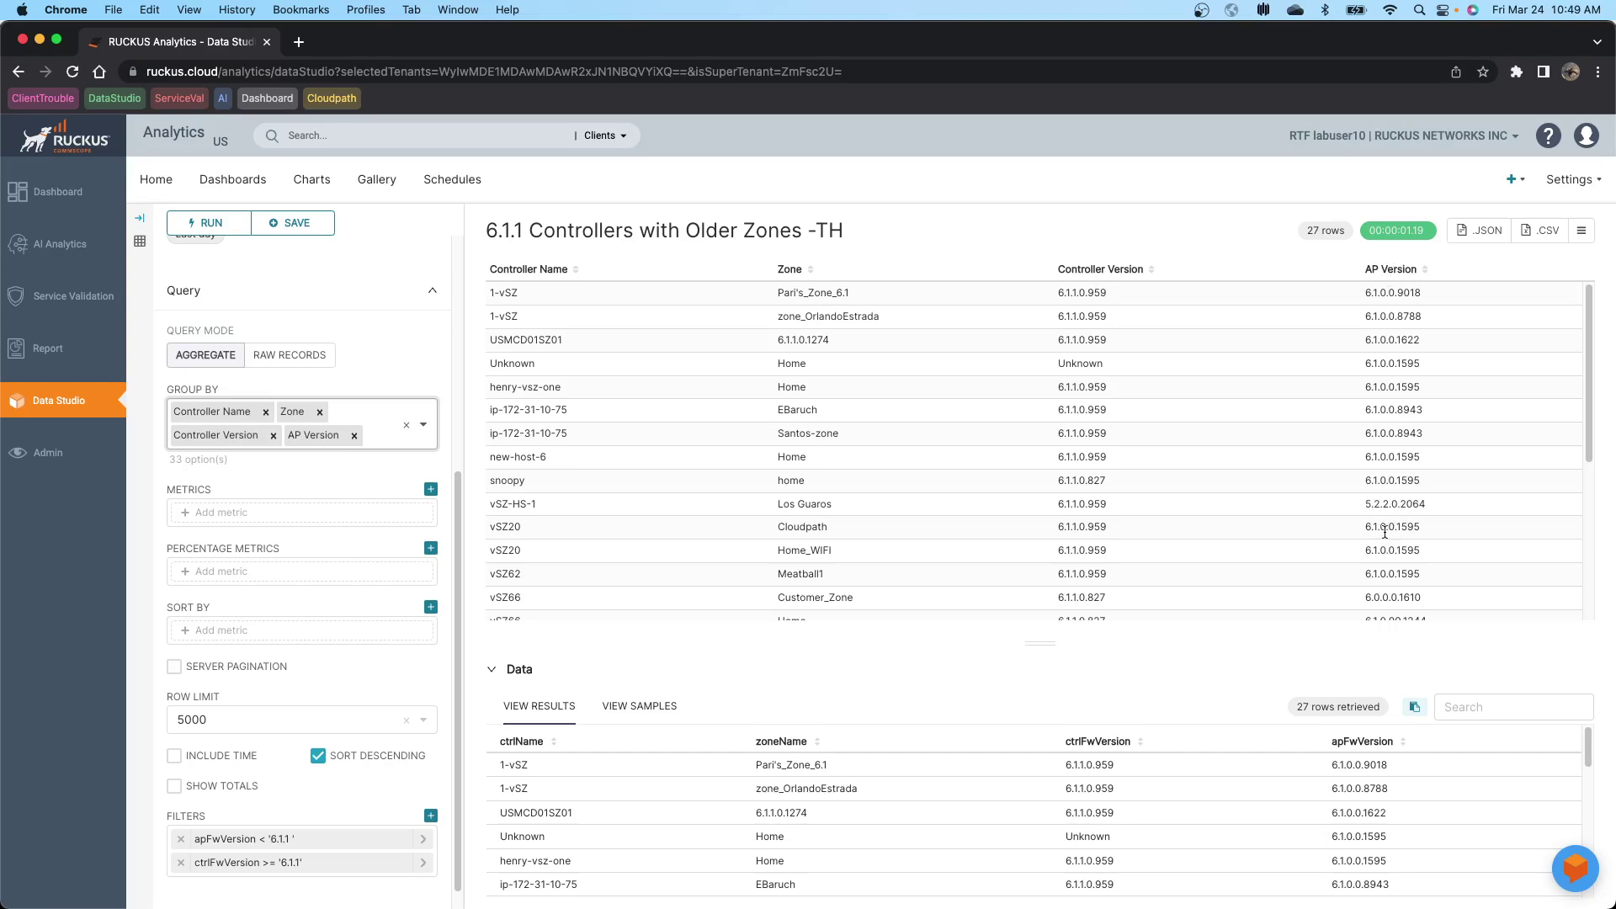
scroll(1387, 535, "down", 5)
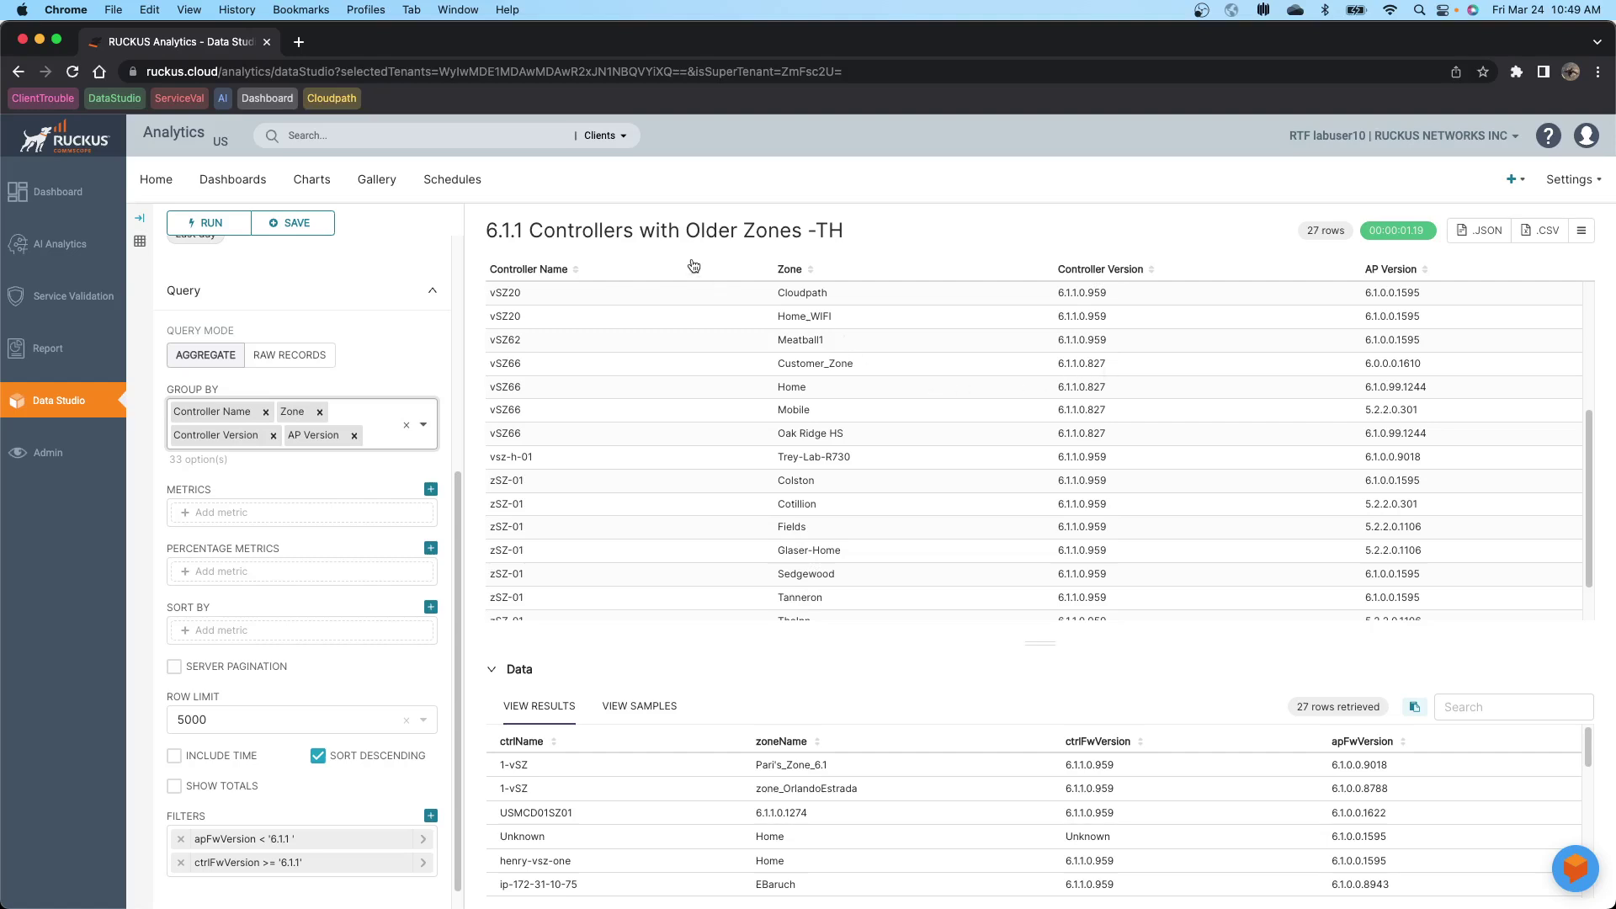
left_click(290, 224)
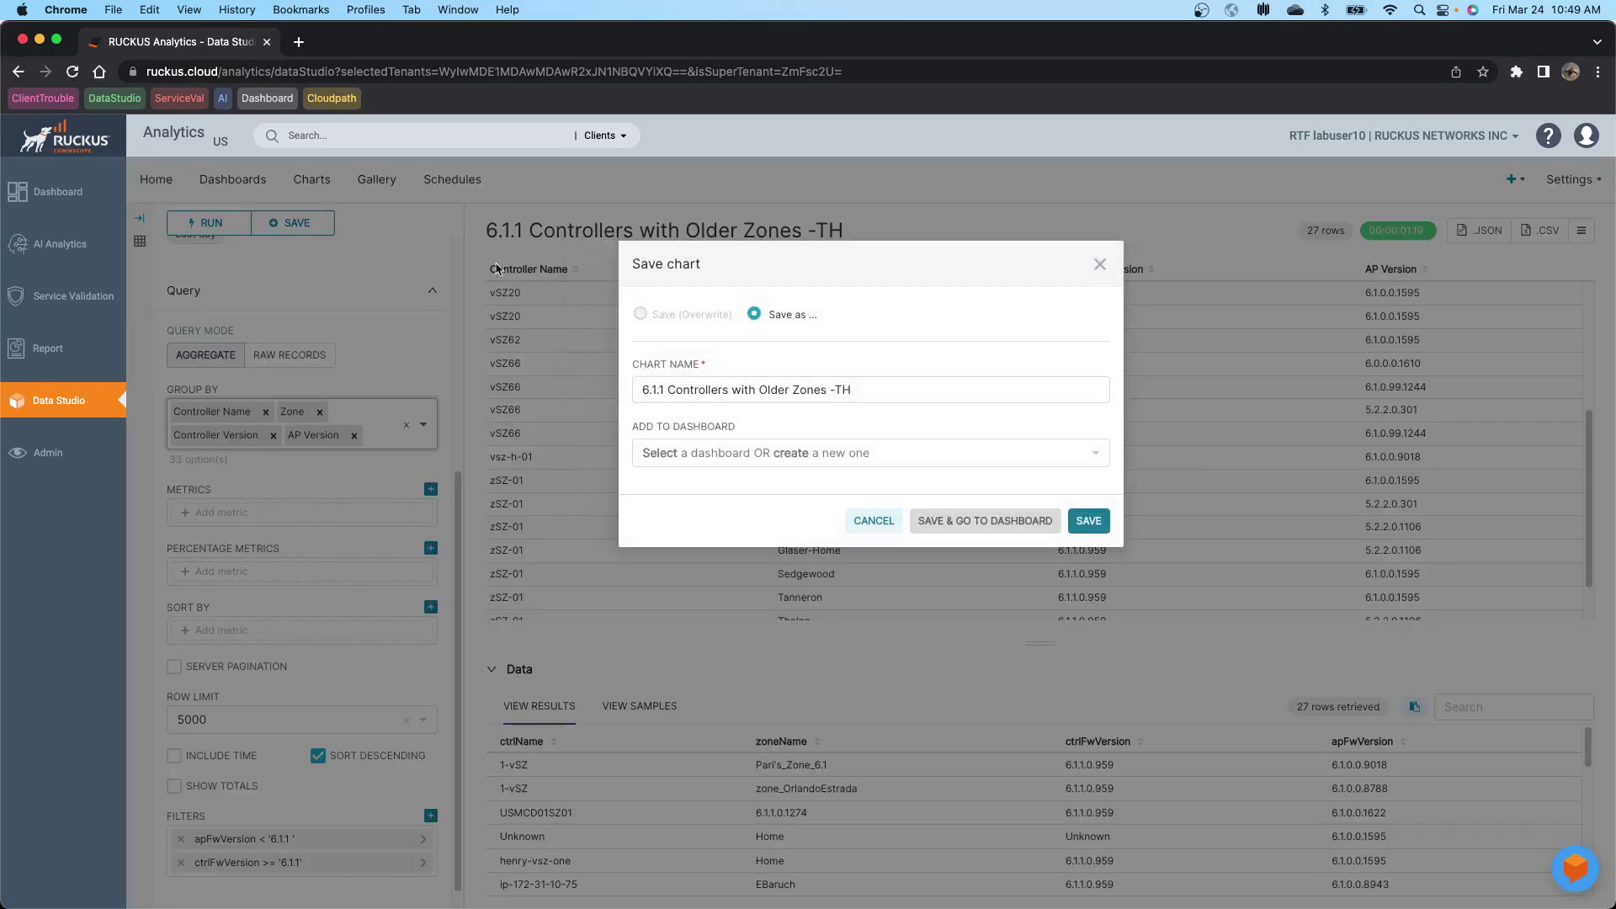
left_click(1088, 521)
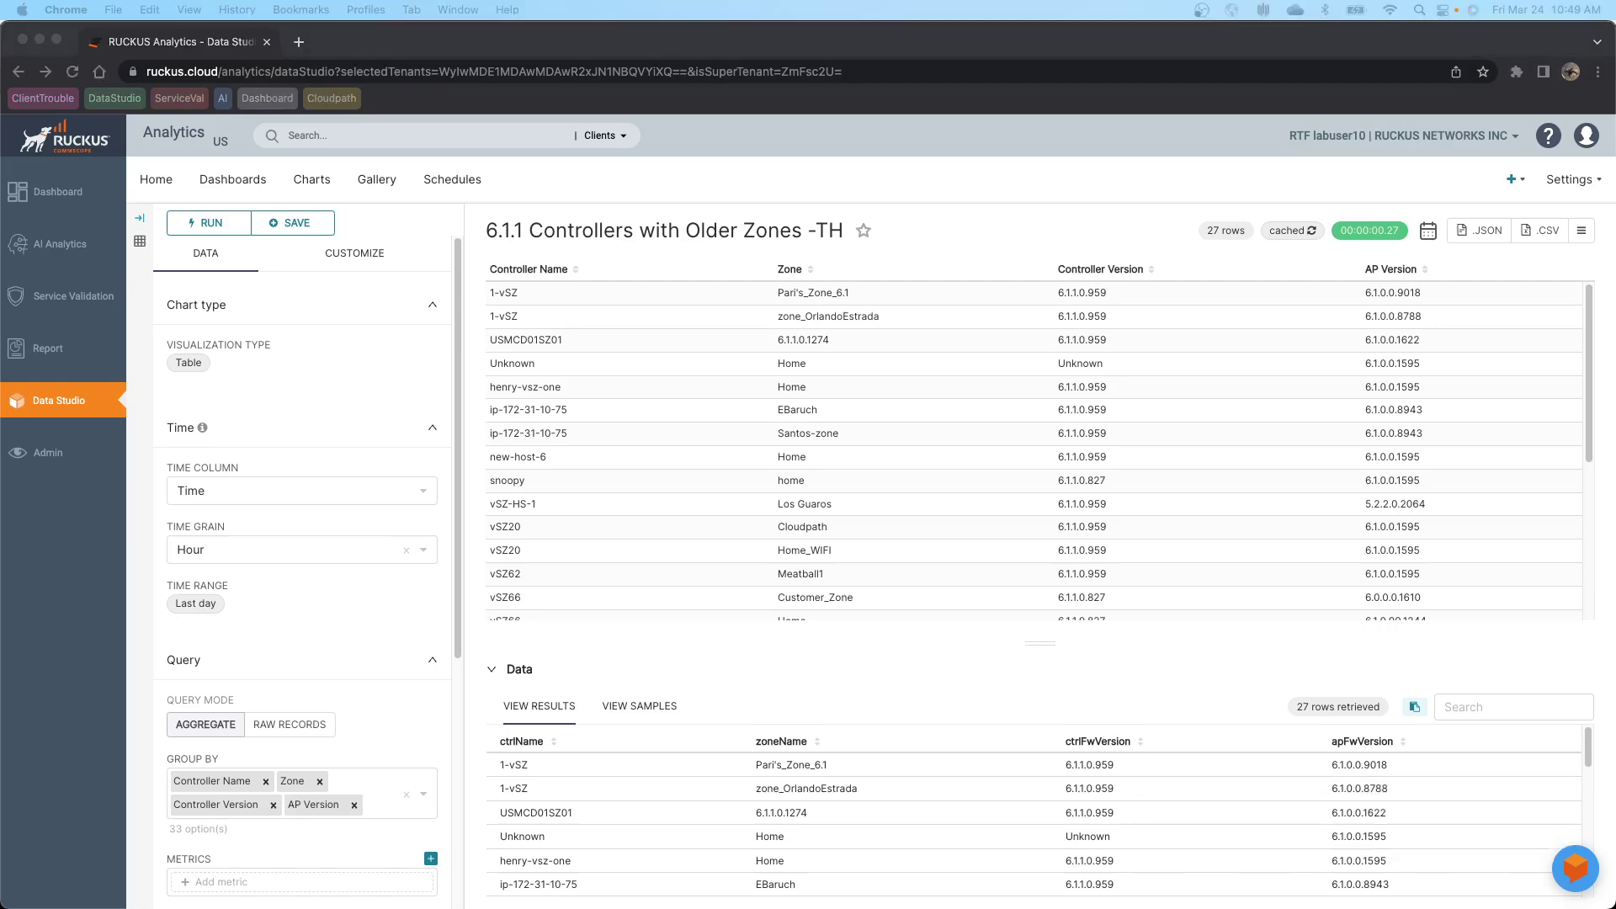
Step: Switch to the PowerPoint slideshow and advance to Lab 10's Create New Dashboard instructions
key("super+Tab")
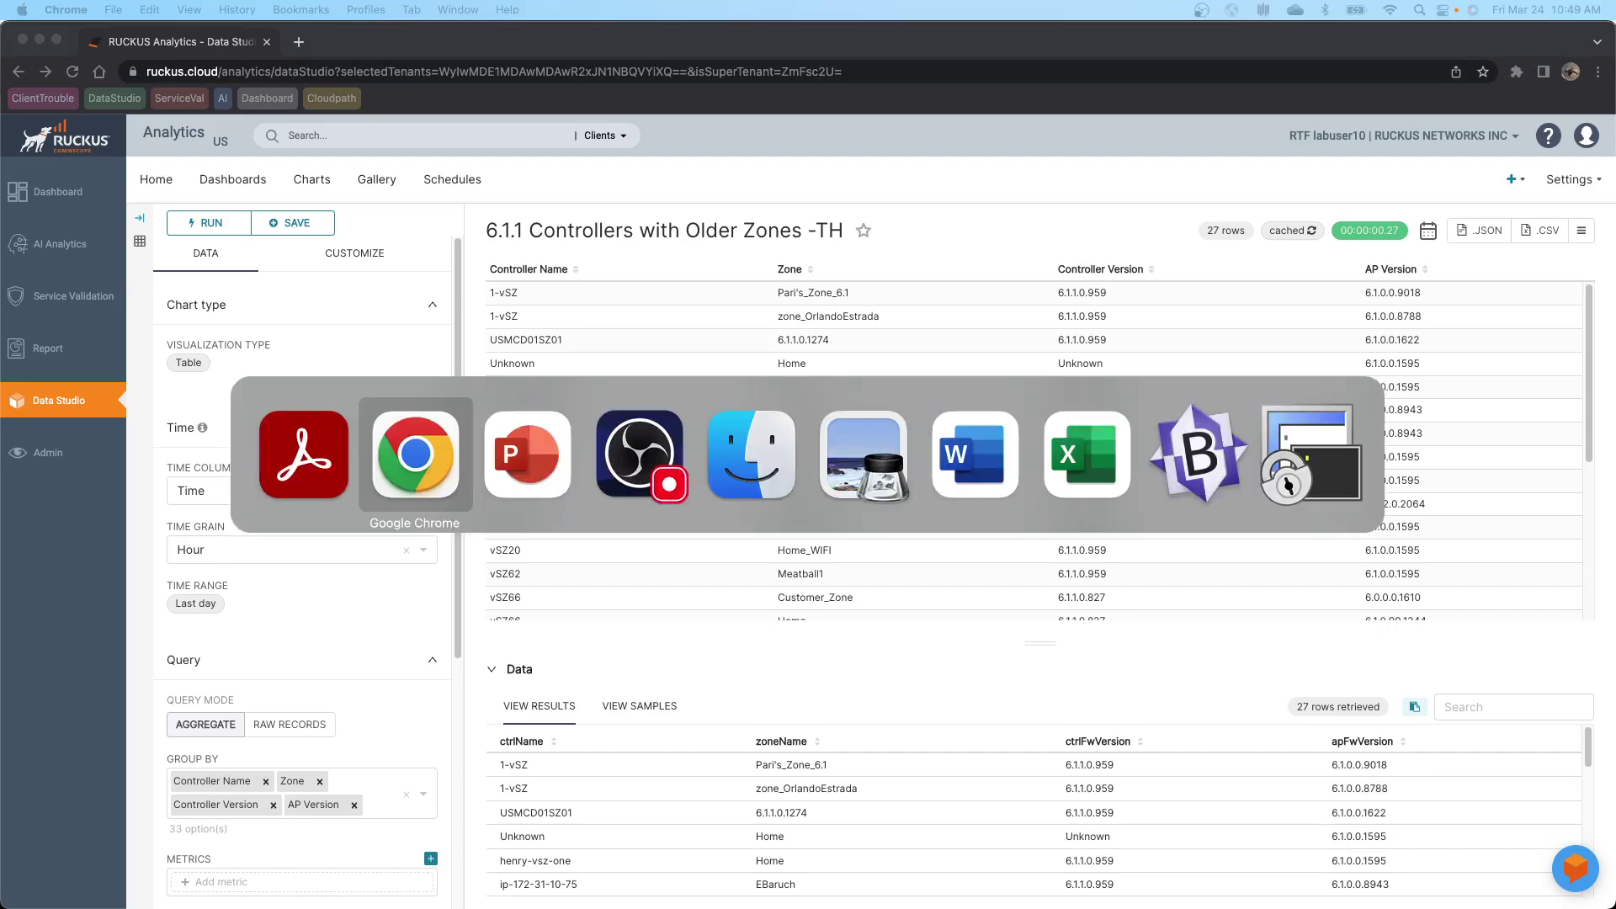
key("super+Tab")
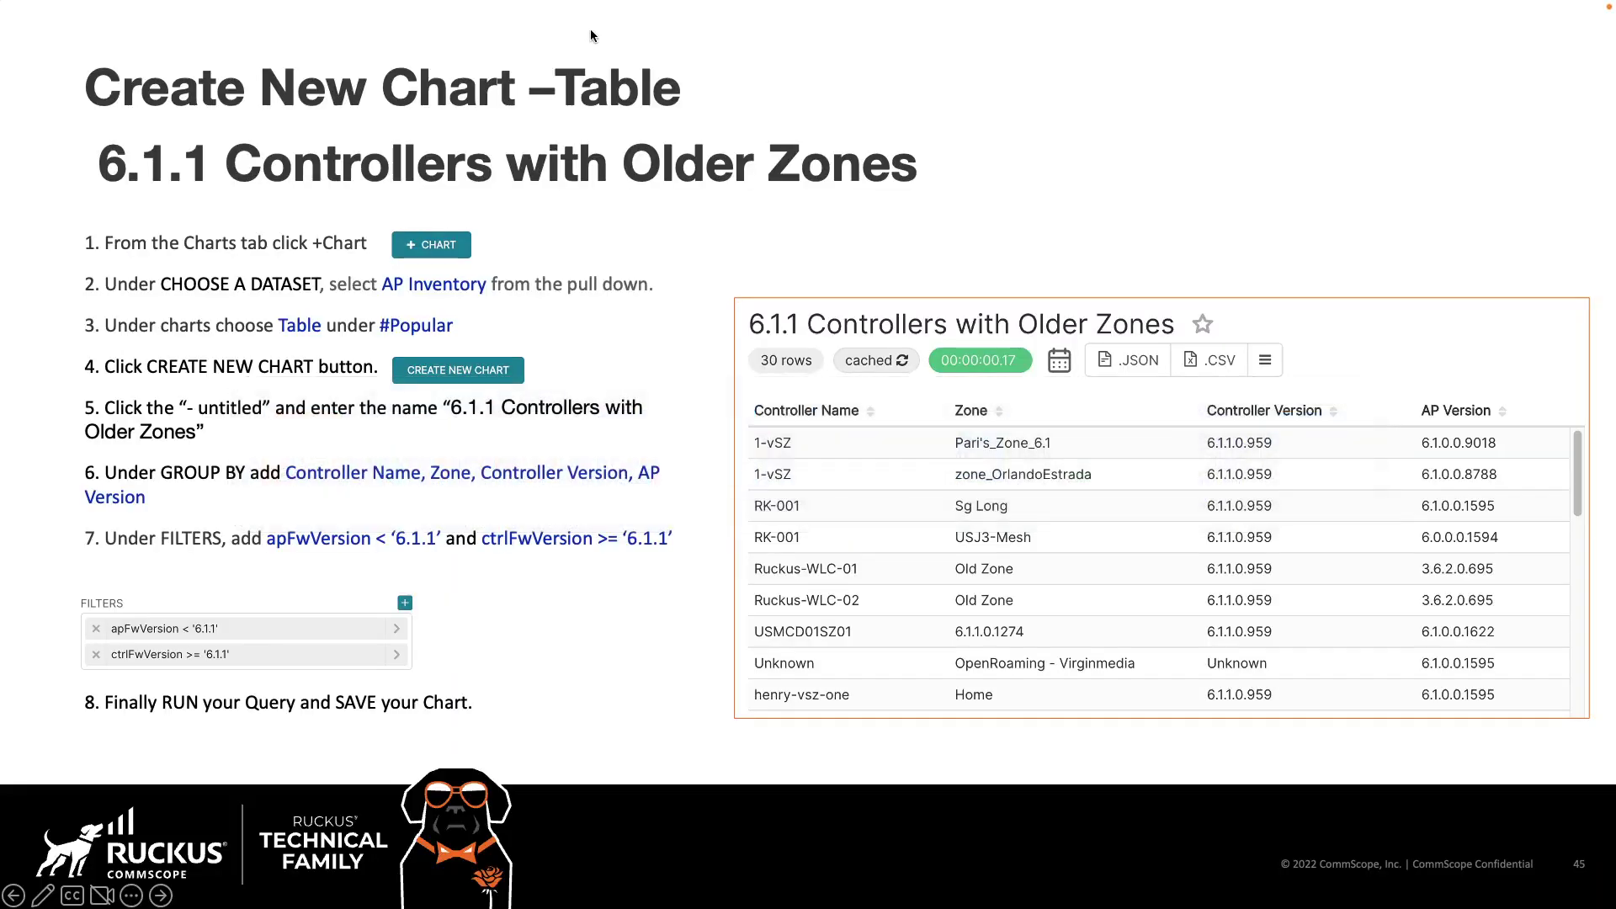
key("Right")
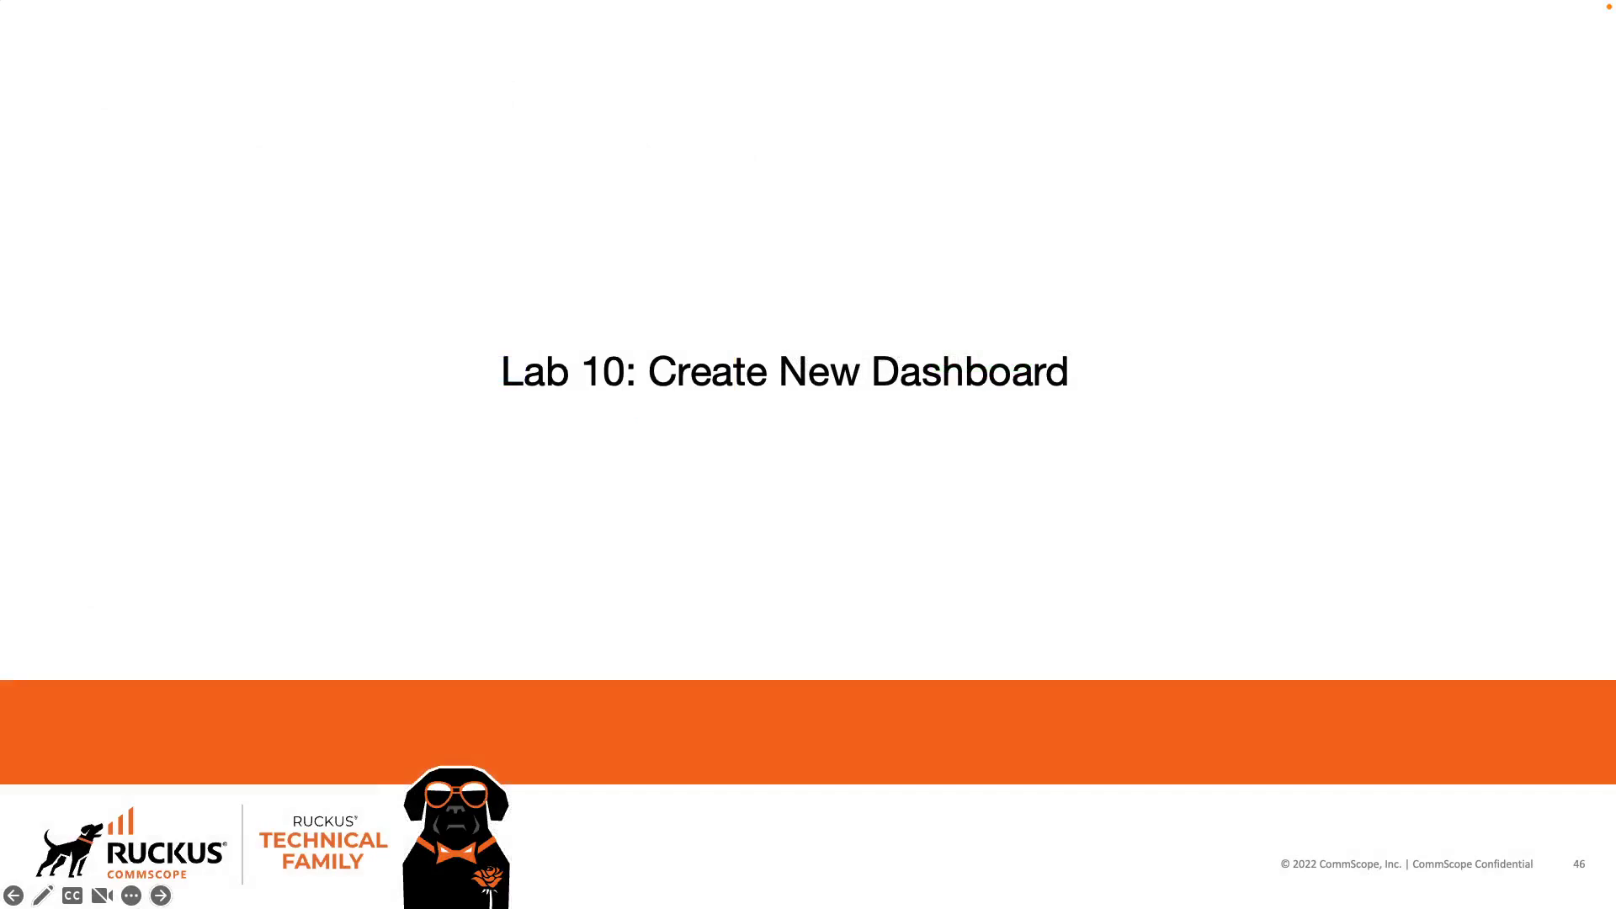
key("Right")
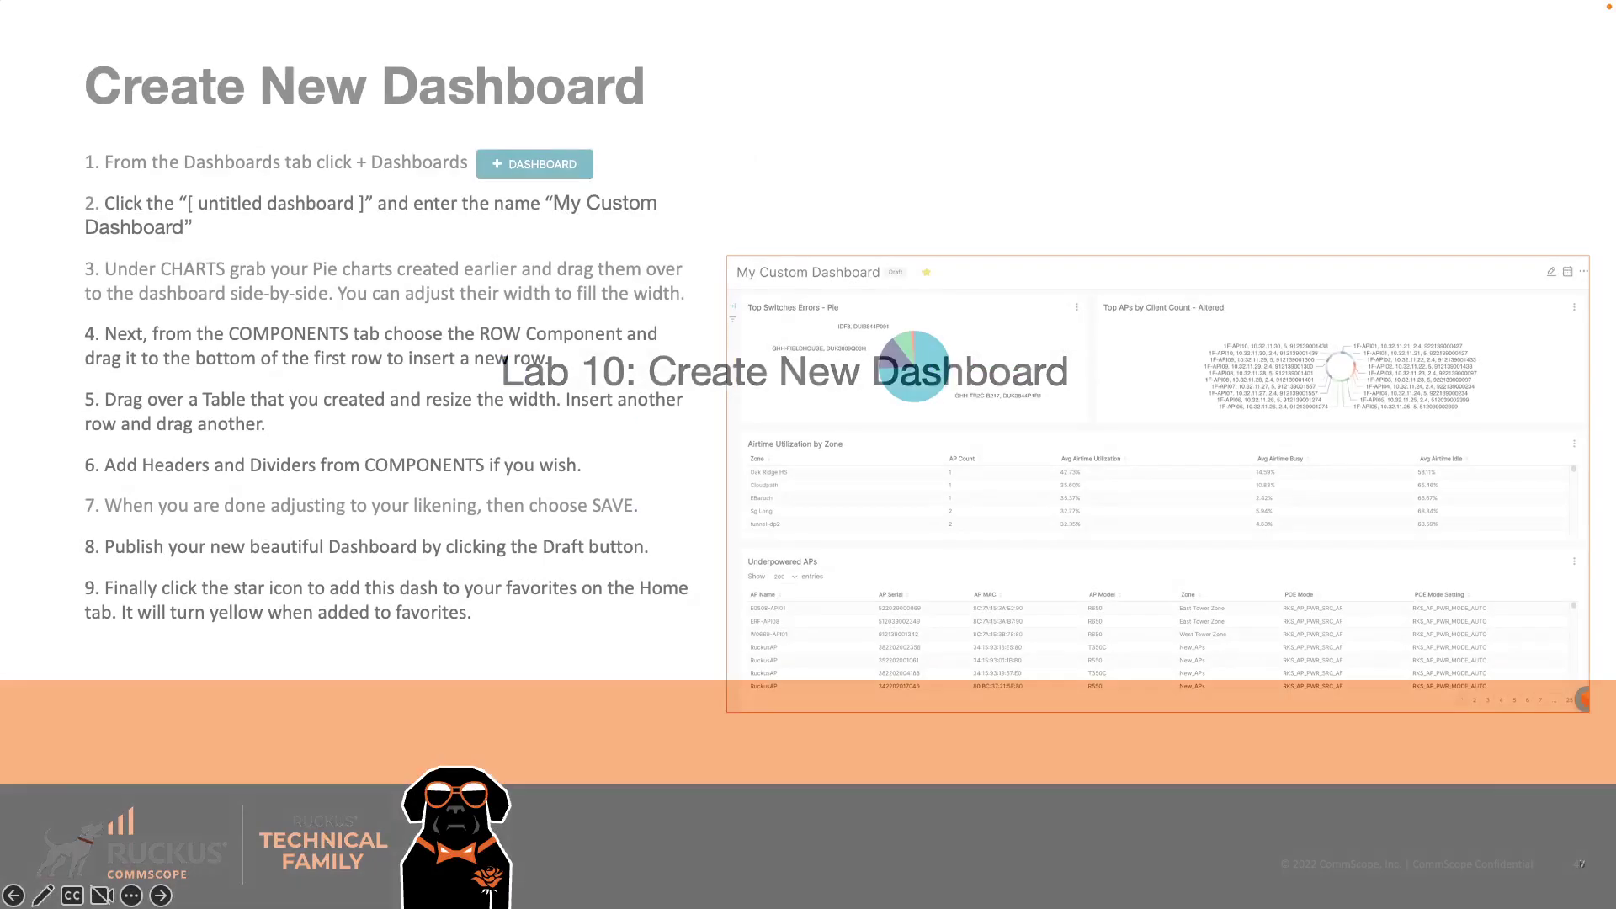